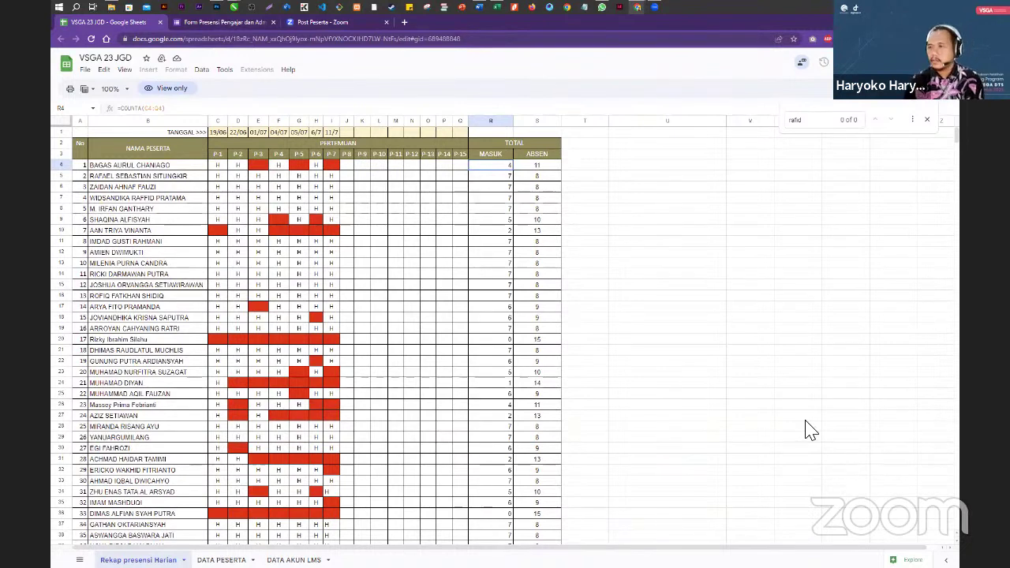
- Look through the attendance recap from the first participant down to the KEHADIRAN PER HARI row
left_click(730, 284)
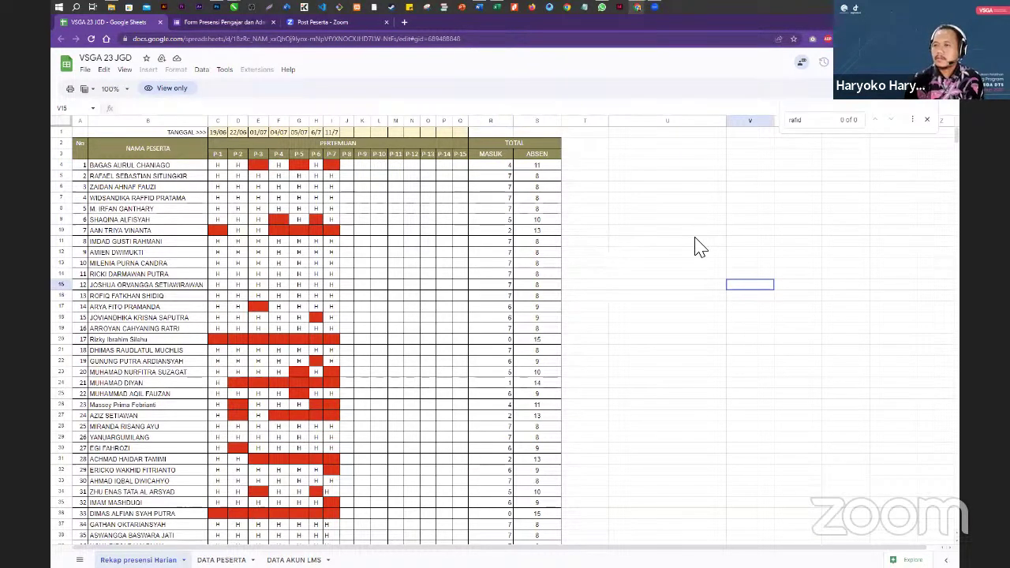
scroll(678, 246, "down", 1)
scroll(632, 249, "down", 2)
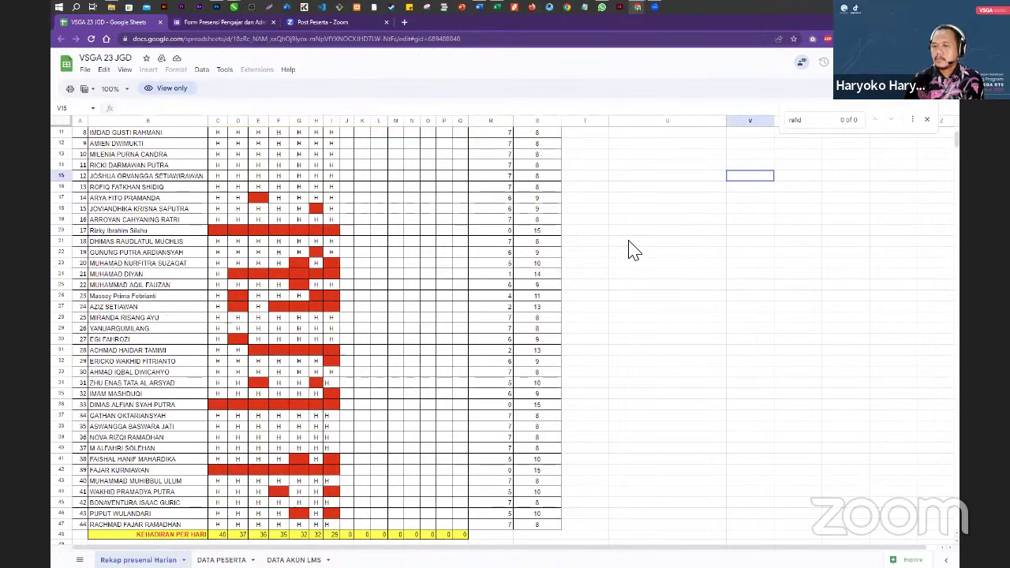
scroll(632, 249, "up", 2)
scroll(635, 251, "down", 1)
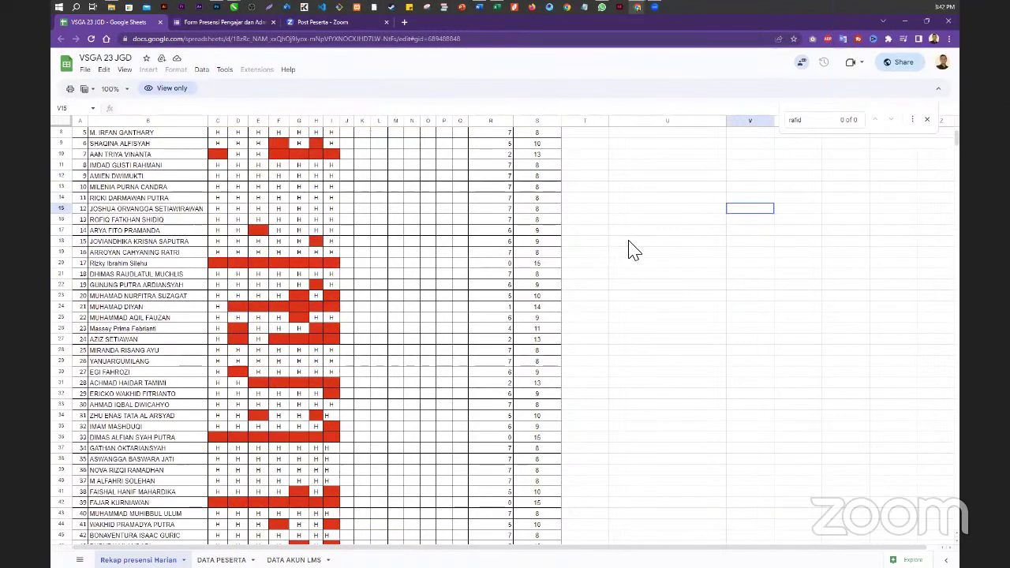
scroll(549, 325, "up", 2)
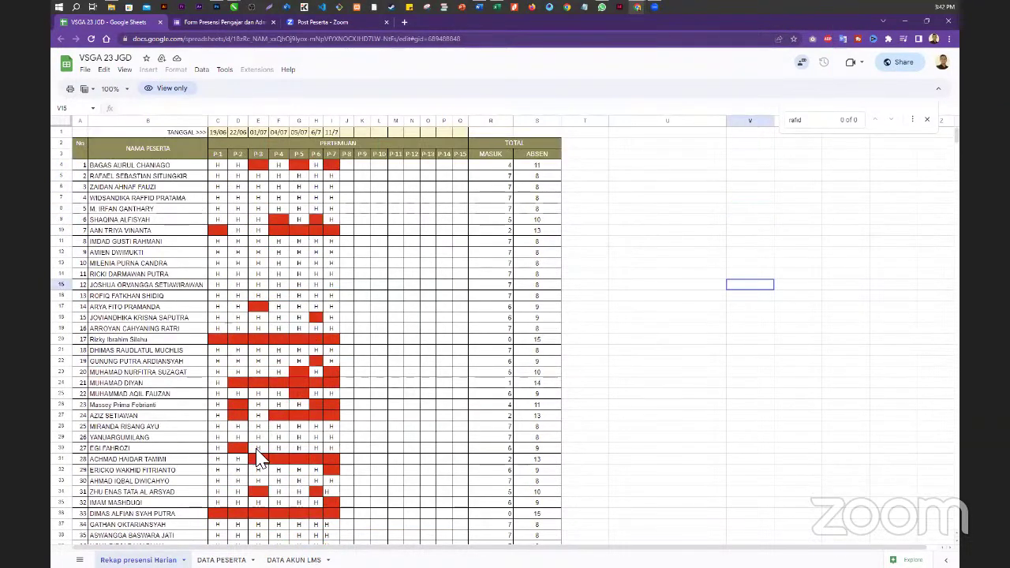
scroll(232, 466, "down", 3)
left_click(130, 478)
scroll(123, 487, "down", 2)
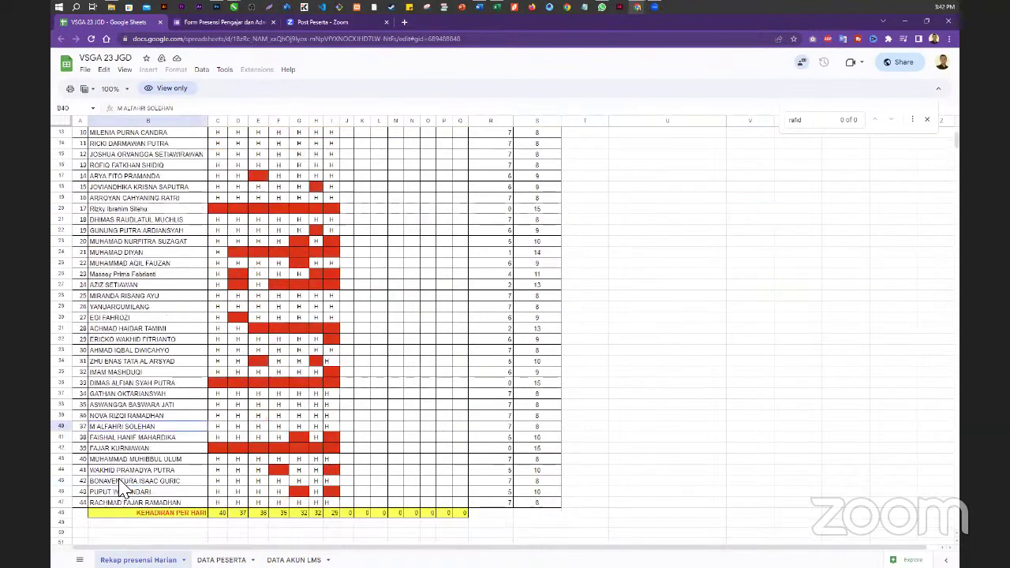
scroll(122, 487, "up", 3)
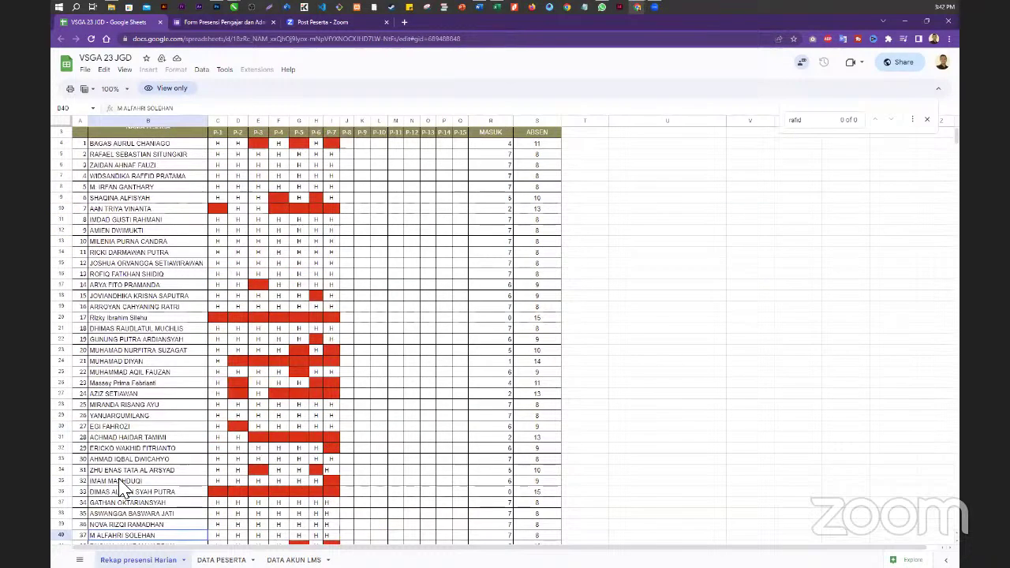
- Check individual participants' rows in the attendance recap, including the red absence cells for P-4 and P-6 in row 9
left_click(152, 328)
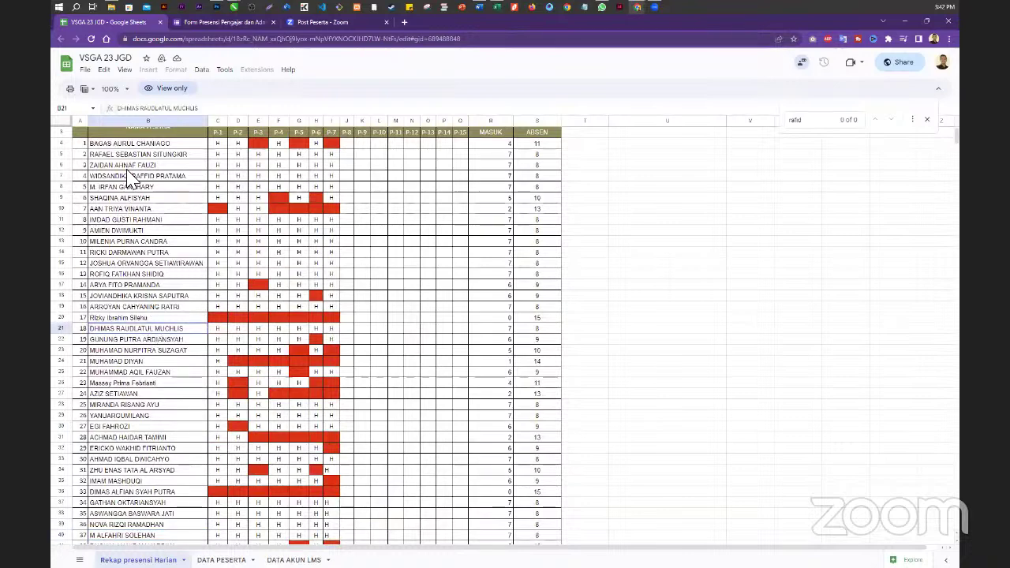
left_click(128, 167)
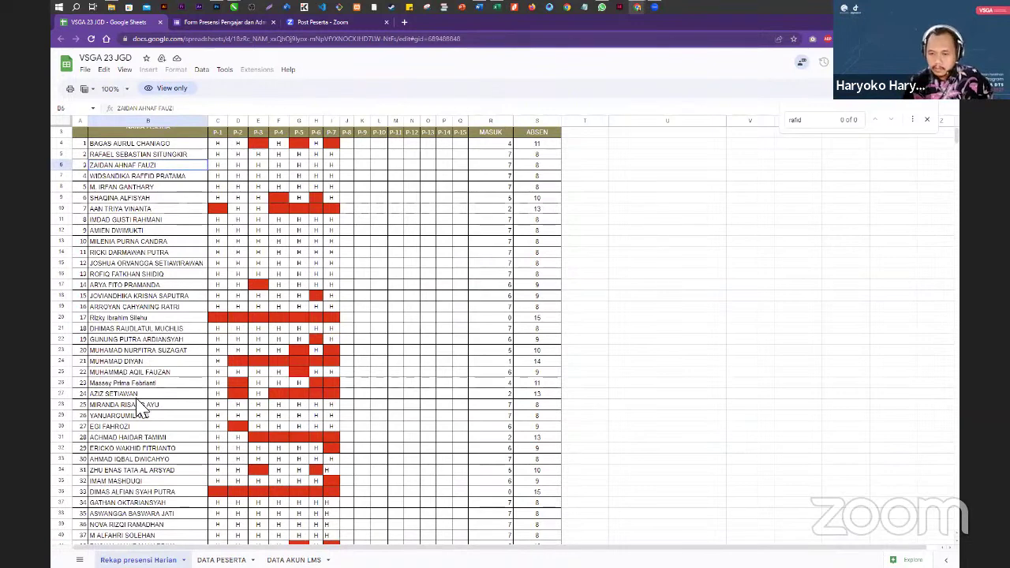
scroll(140, 407, "down", 1)
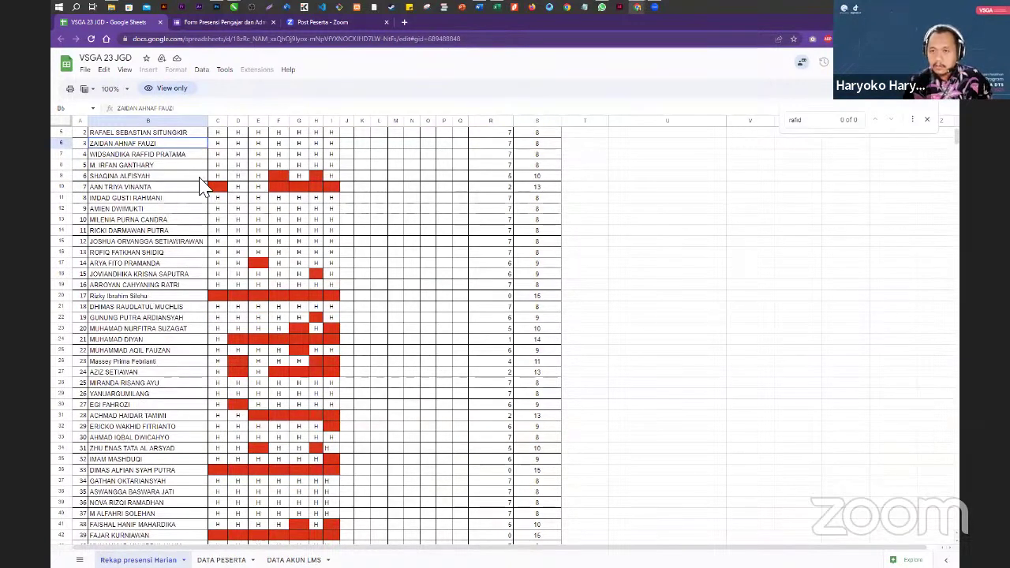
left_click(280, 177)
left_click(313, 177)
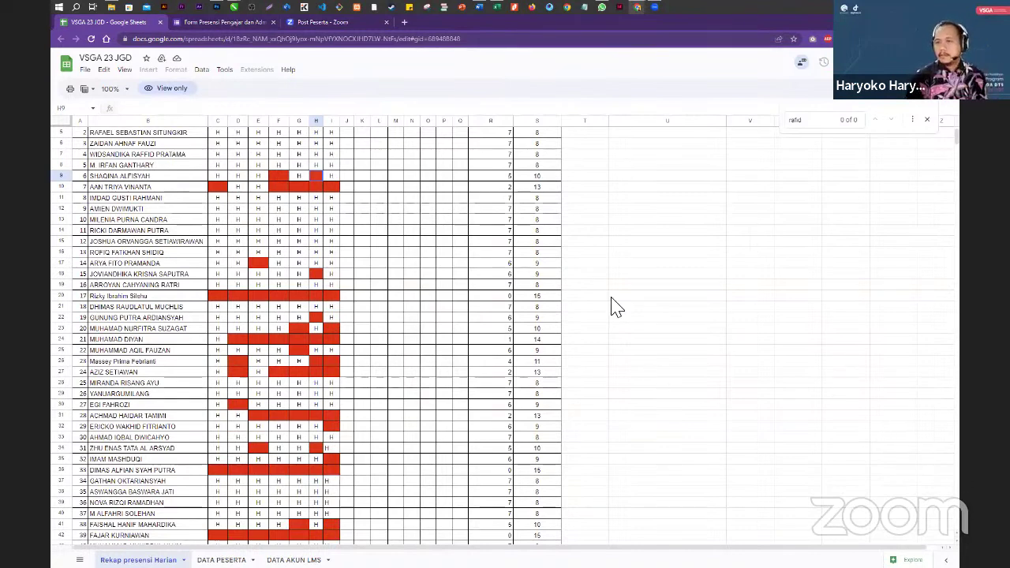
left_click(707, 266)
scroll(665, 296, "up", 2)
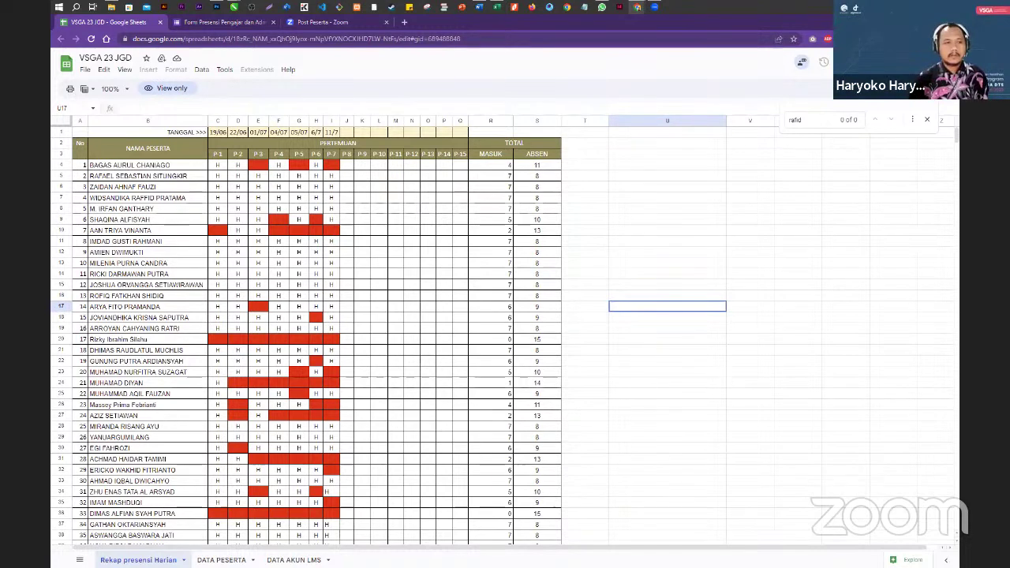
- Search the attendance sheet for a participant by name
left_click(684, 385)
key("ctrl+f")
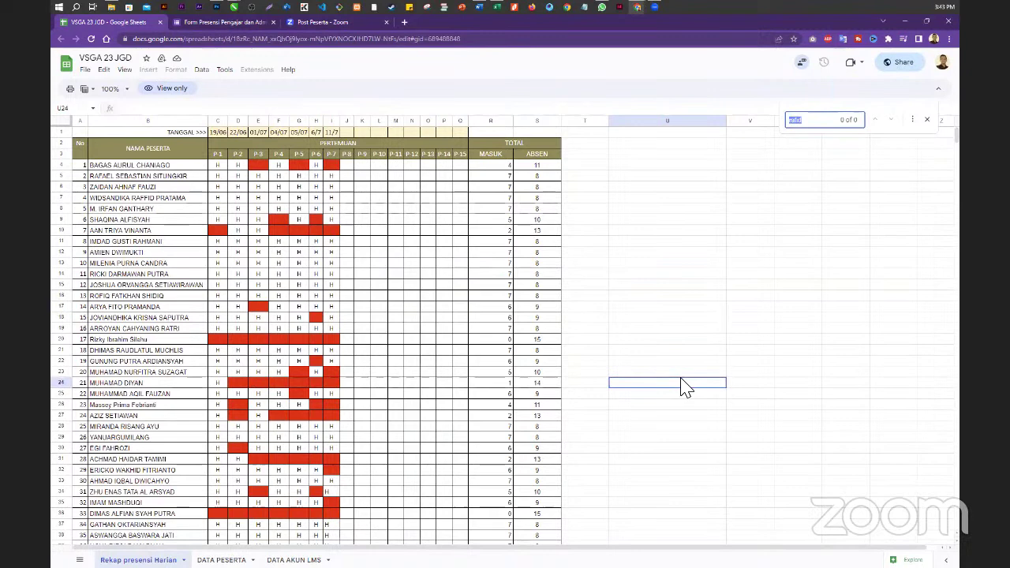
type("mufid")
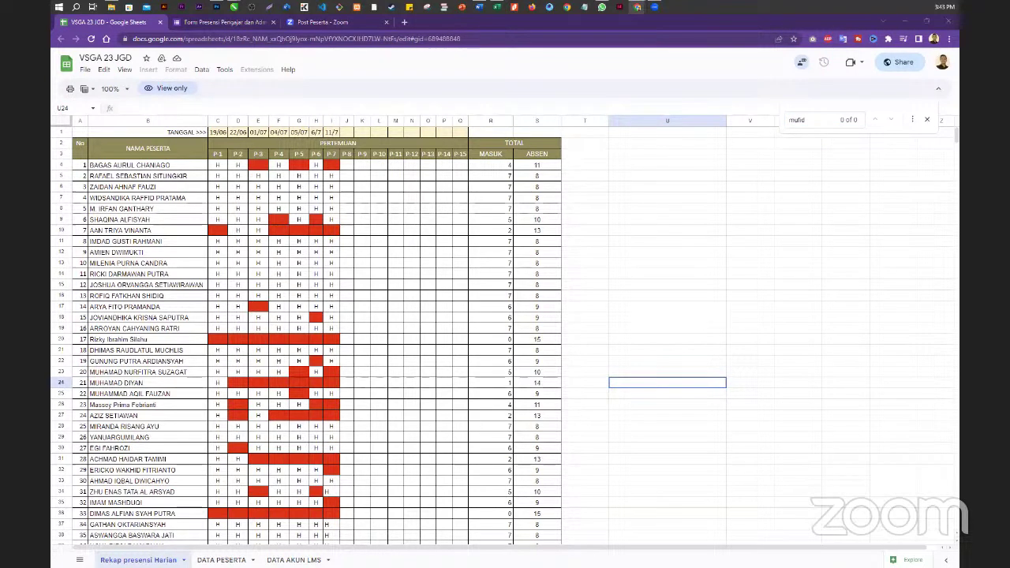
- Repeat the search in the attendance sheet with a different spelling of the participant's name
left_click(644, 229)
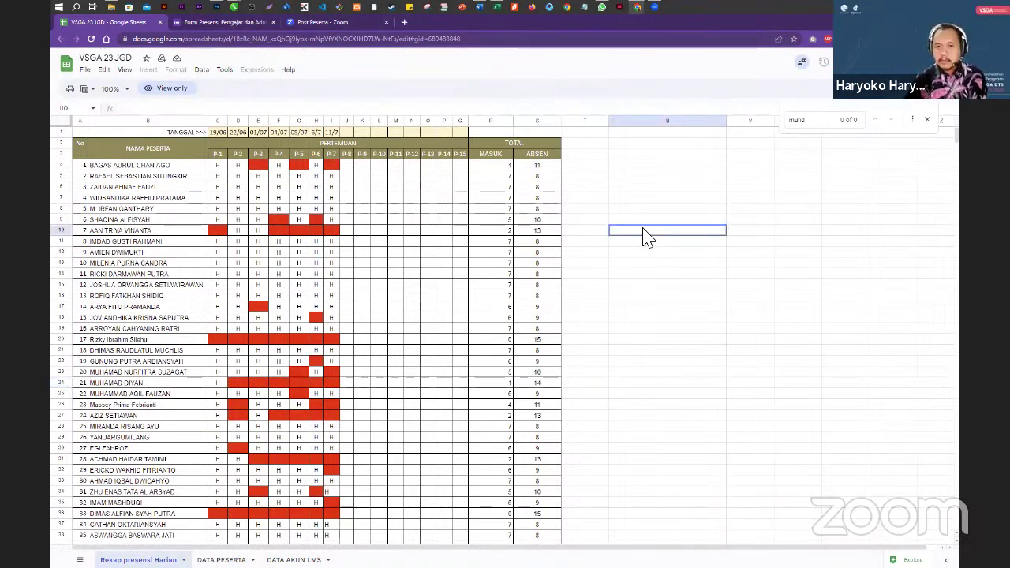
key("ctrl+f")
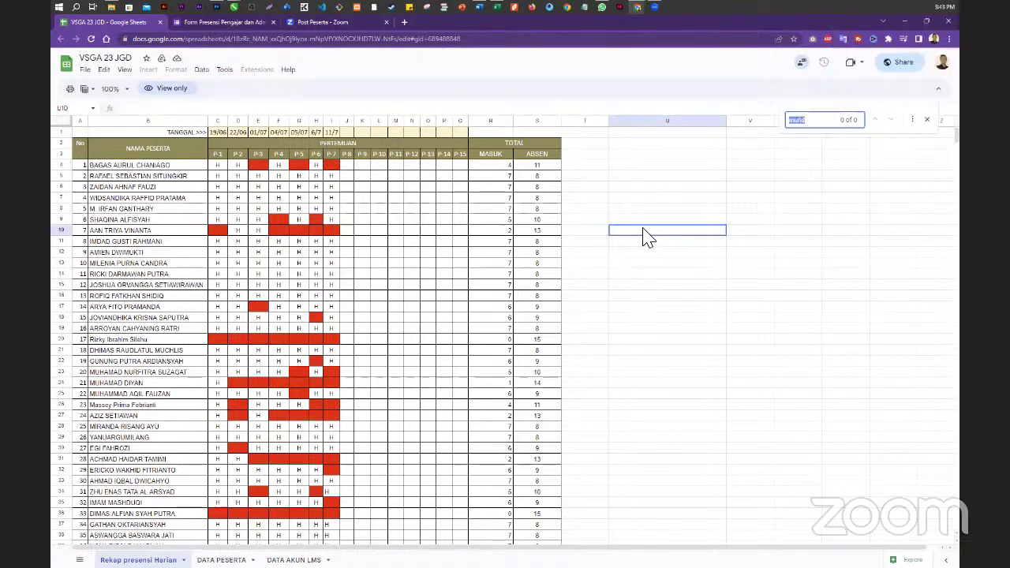
type("muhid")
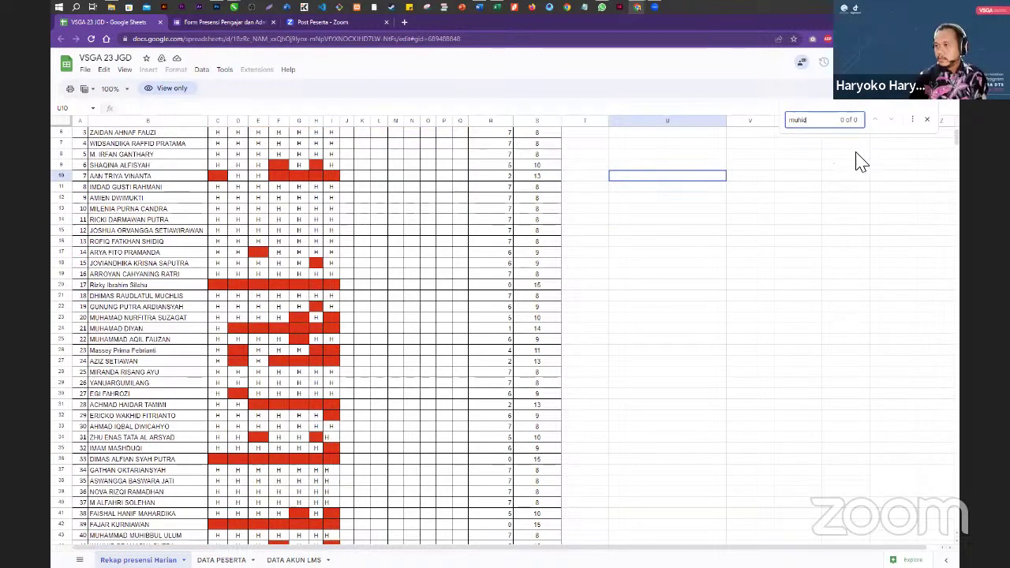
- Look for the participant manually in the name column, from row 24 down to the end of the list
left_click(137, 329)
scroll(139, 335, "down", 3)
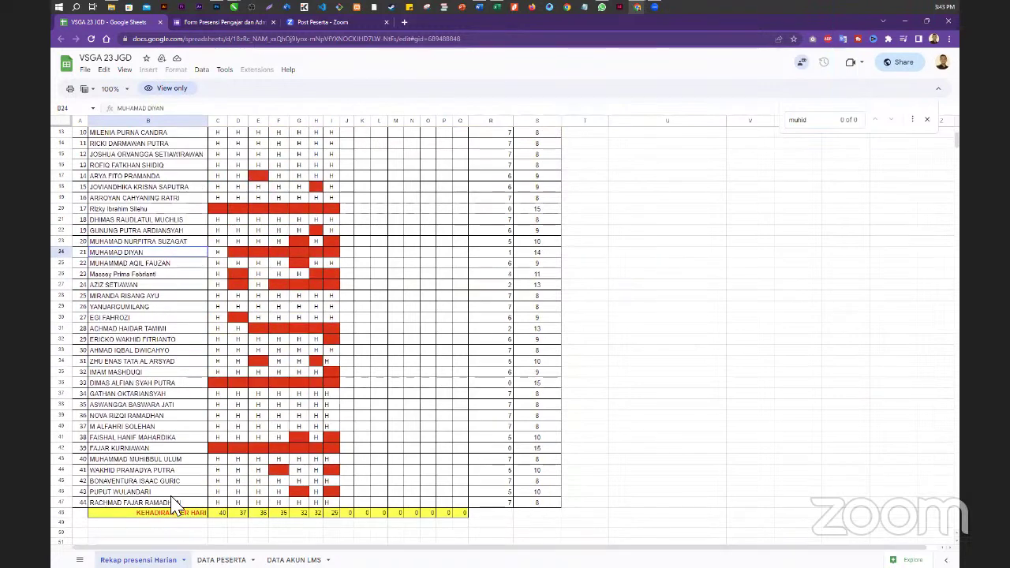
left_click(604, 449)
scroll(590, 402, "up", 5)
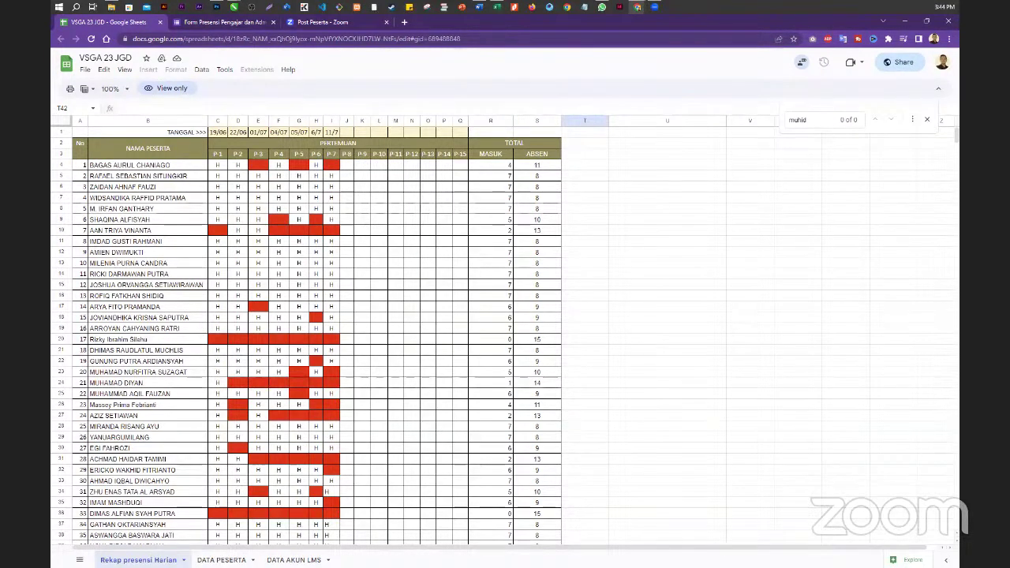
- Examine the red absence cells for meetings P-1 to P-7, including row 20, and the daily attendance totals
left_click(398, 318)
scroll(316, 327, "down", 1)
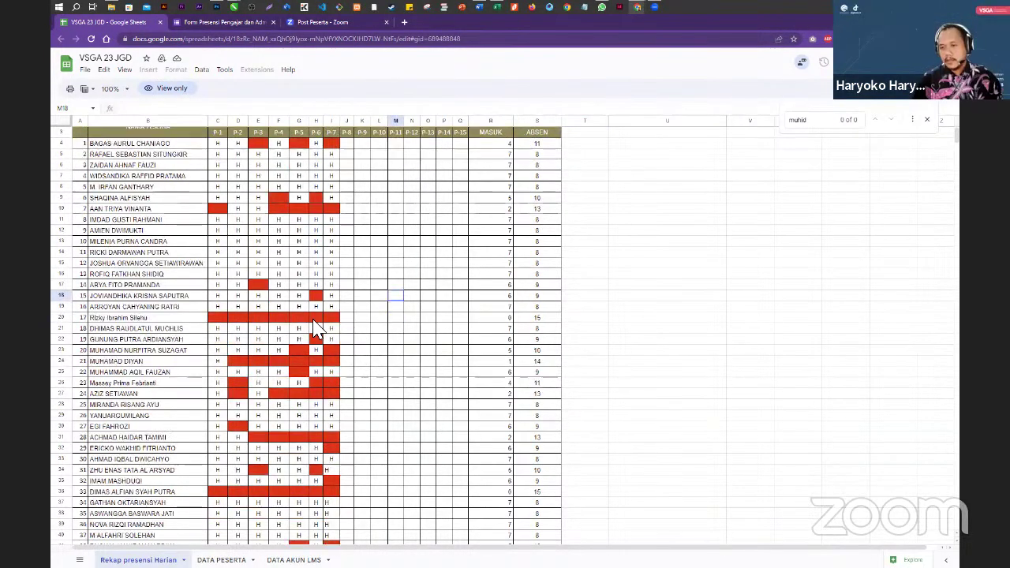
left_click(276, 317)
scroll(268, 339, "down", 1)
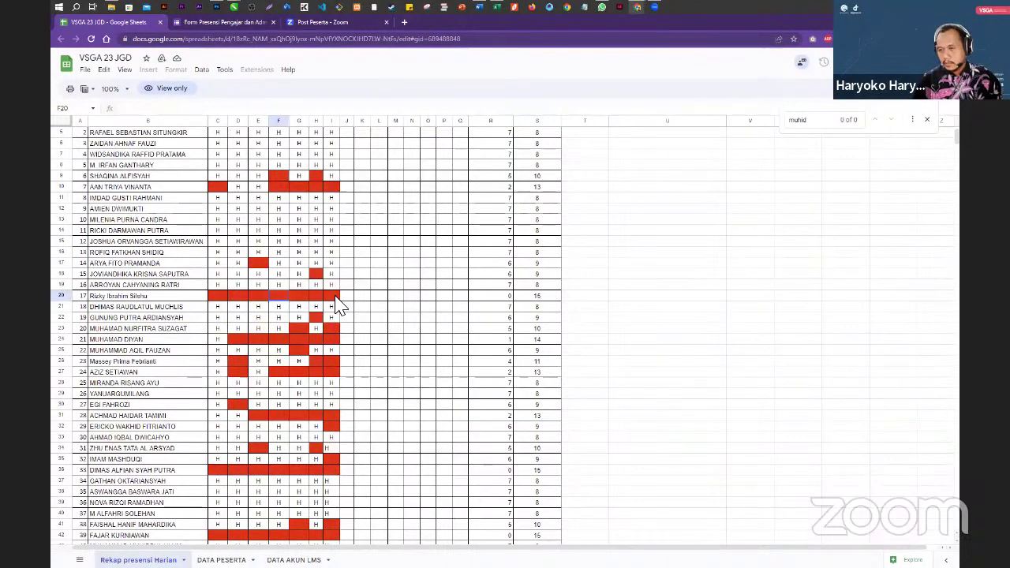
scroll(335, 306, "down", 3)
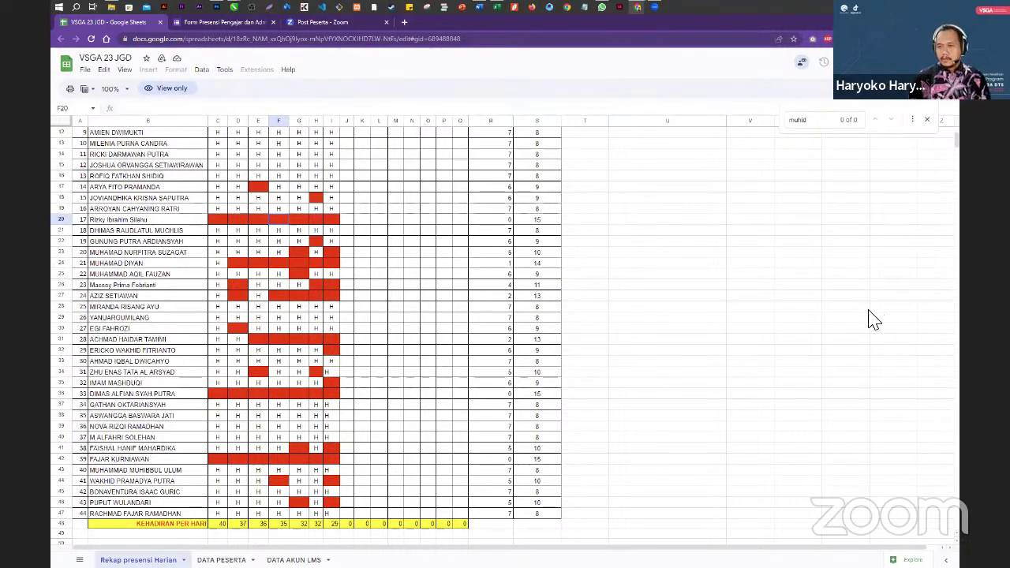
scroll(600, 327, "up", 3)
scroll(599, 327, "up", 1)
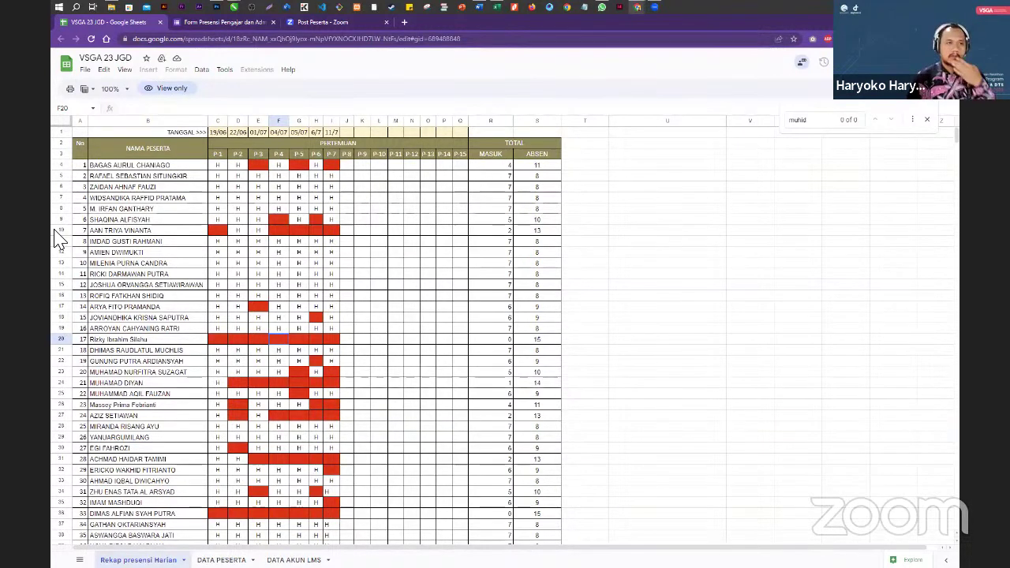
left_click(644, 319)
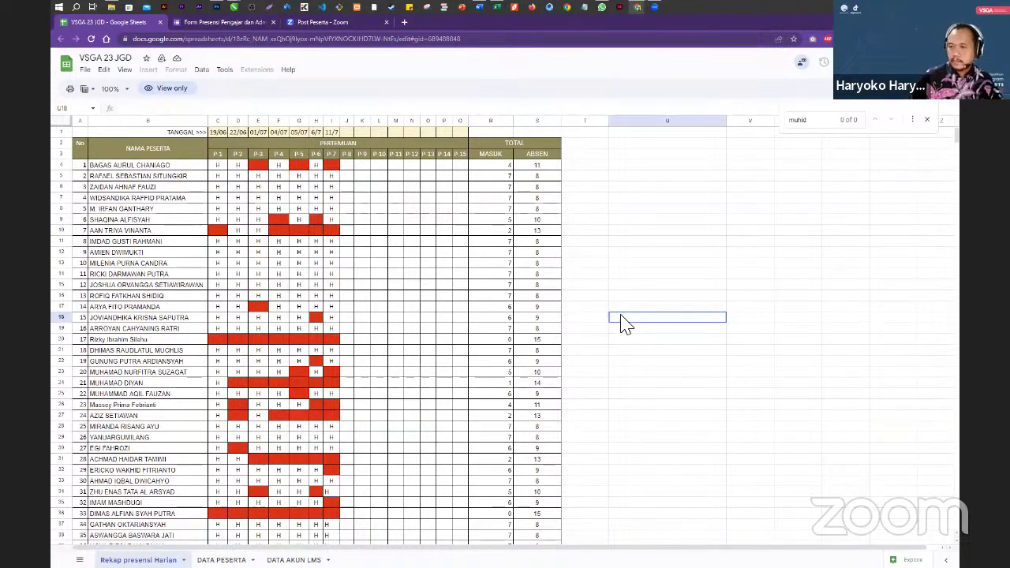
scroll(621, 323, "down", 5)
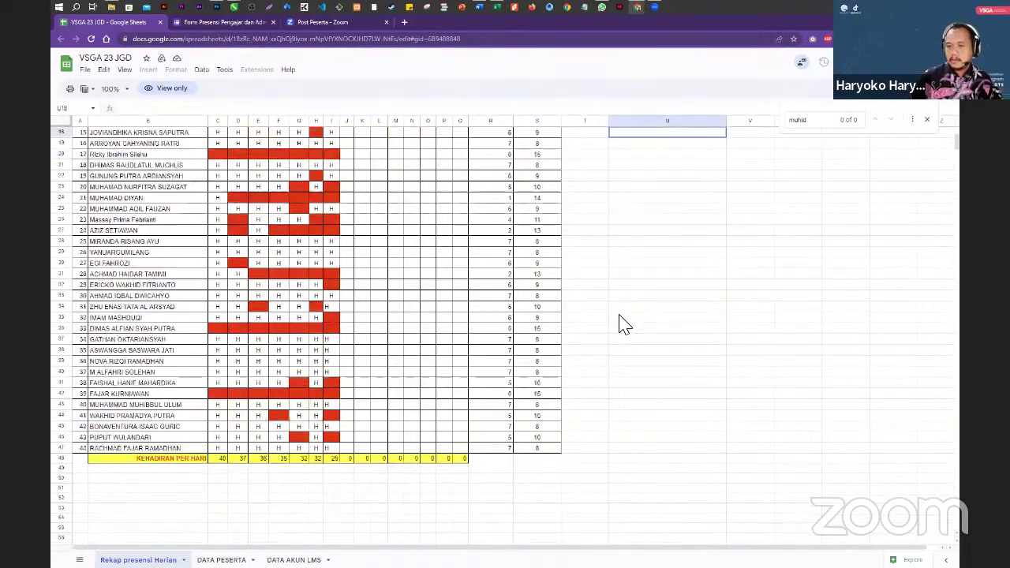
scroll(621, 323, "up", 5)
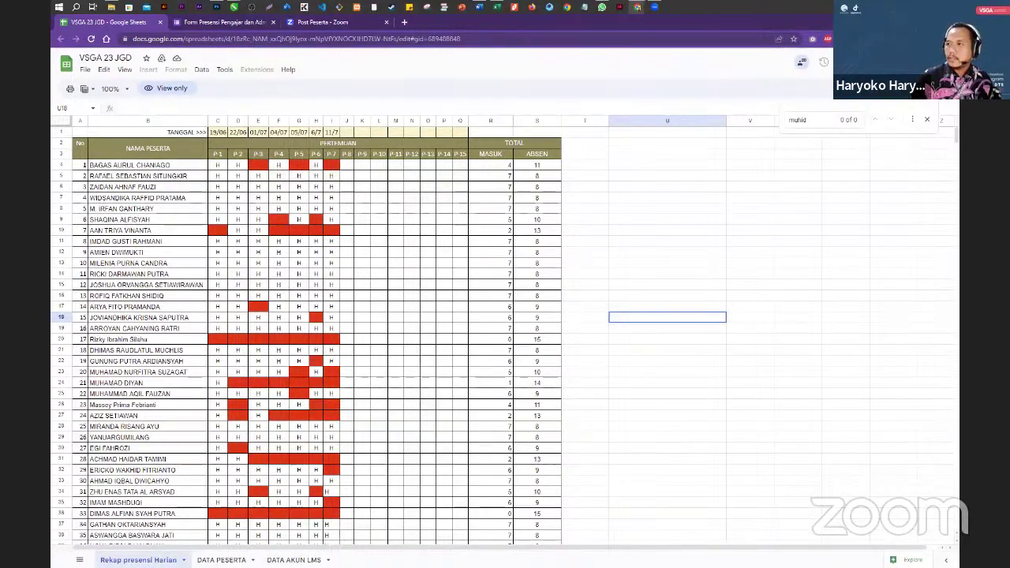
- Switch from the attendance sheet to the blank Photoshop document and maximize its window
key("super+d")
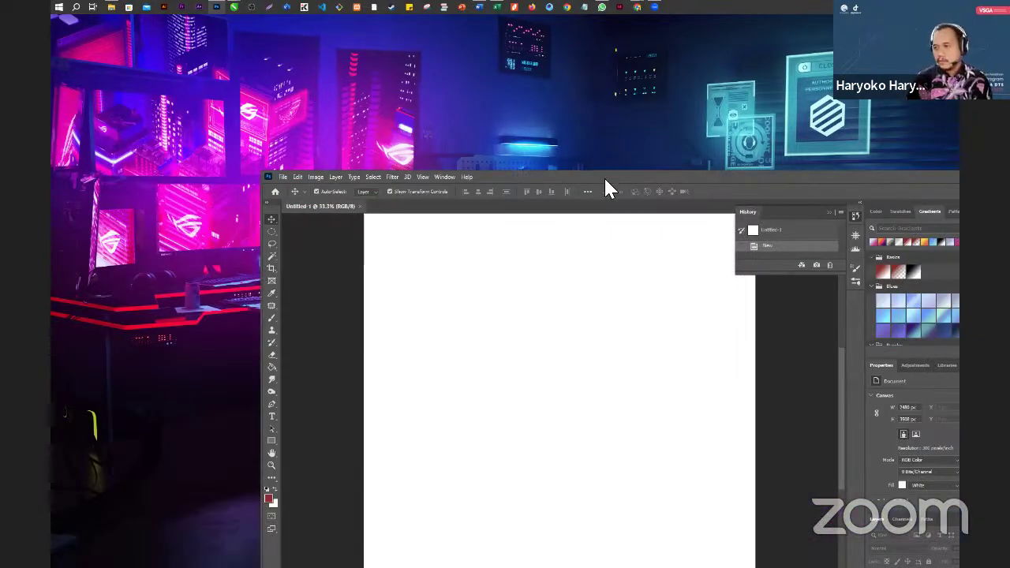
double_click(605, 179)
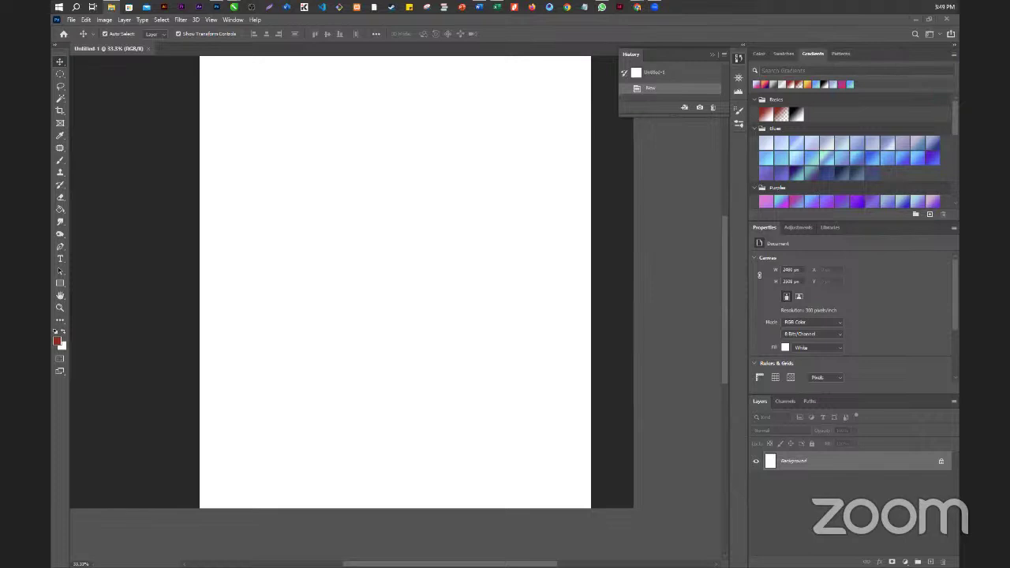
- Place the Kotak image in the blank document as an embedded smart object, and cancel saving the document
left_click_drag(303, 221, 314, 210)
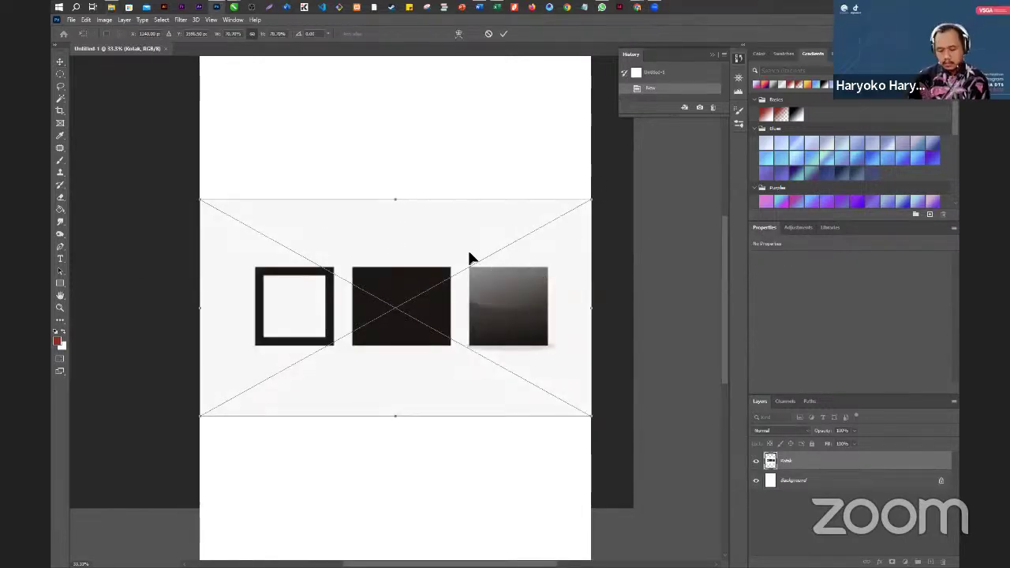
key("Return")
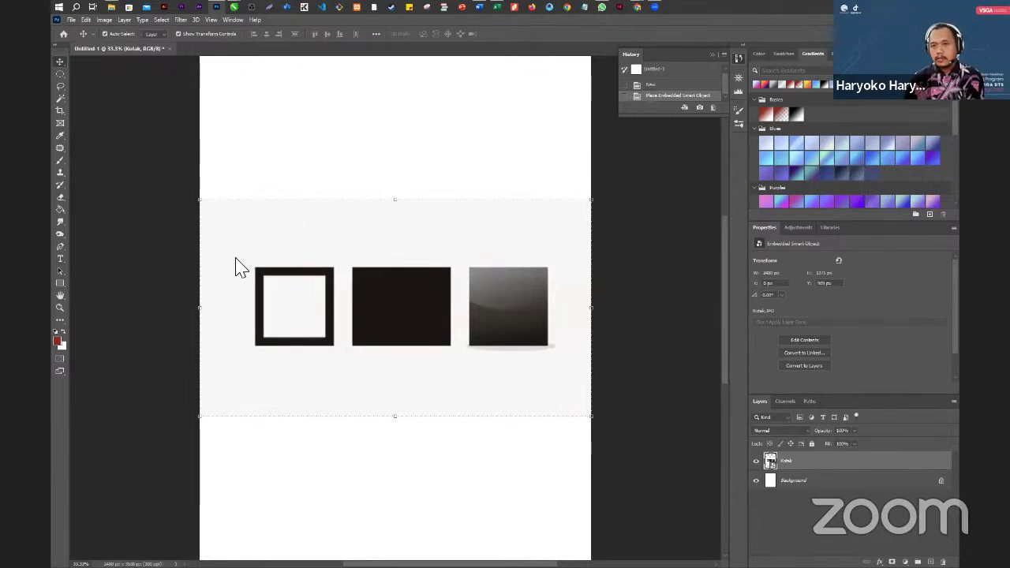
key("ctrl+s")
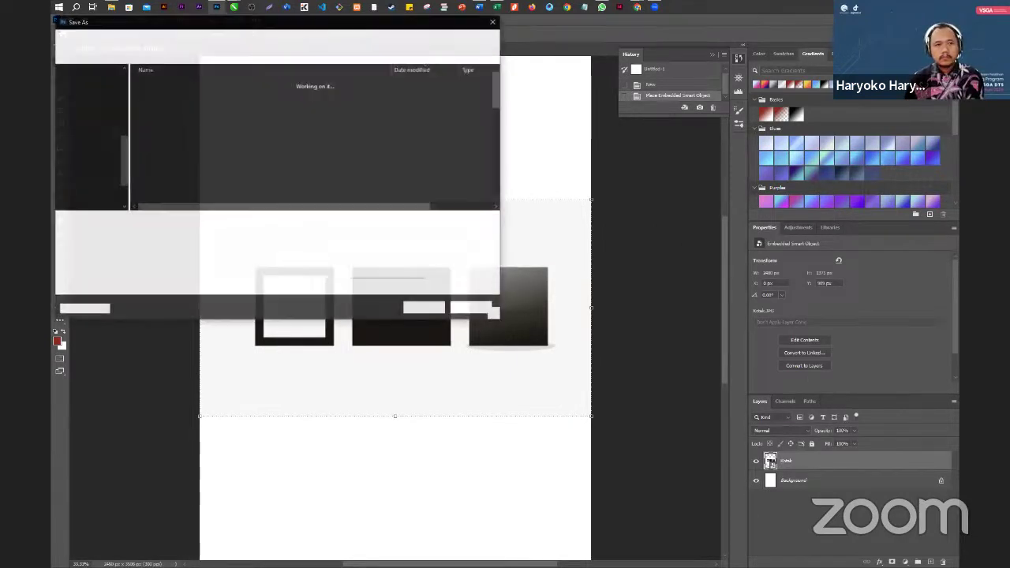
key("Escape")
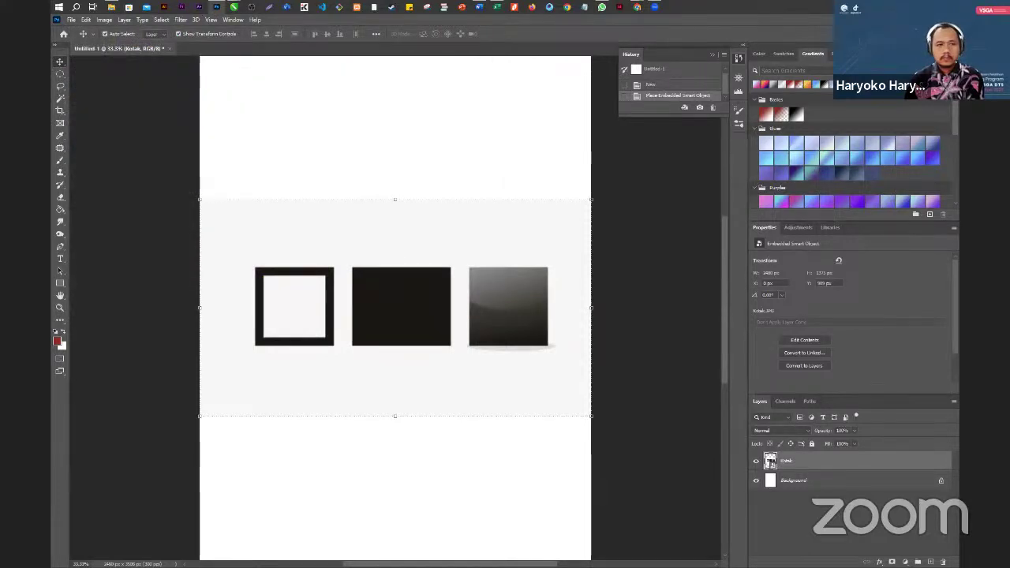
- Close the document without saving it and create a new blank 2480 × 3508 px document
key("ctrl+w")
left_click(456, 230)
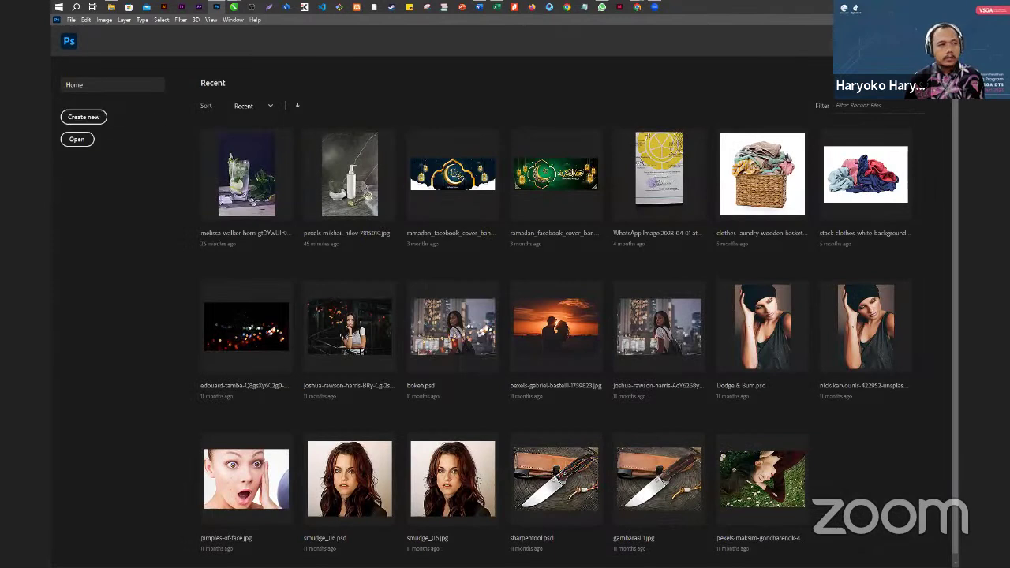
key("ctrl+alt+n")
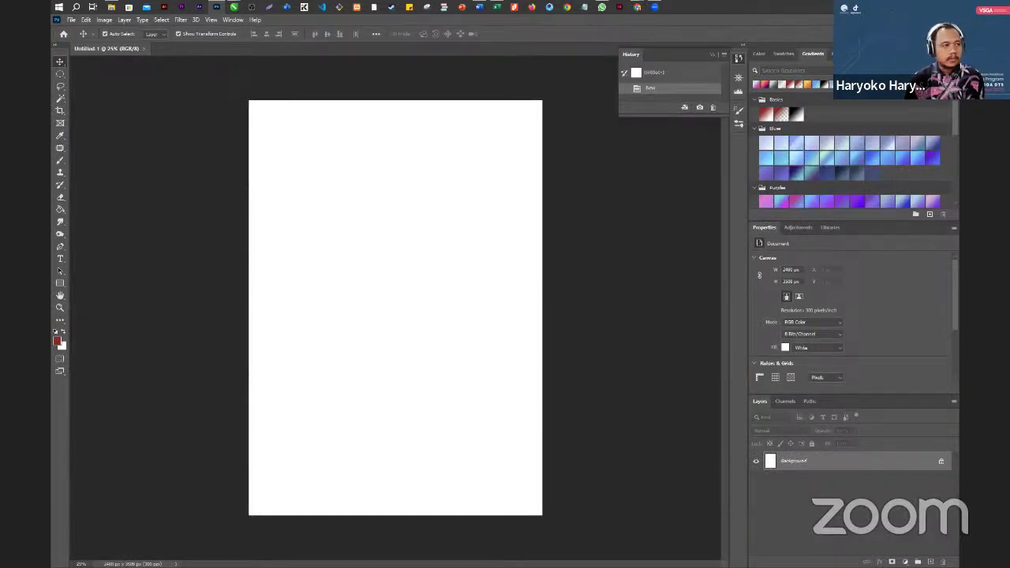
- Open the Kotak.JPG image as its own separate document
left_click_drag(161, 291, 203, 48)
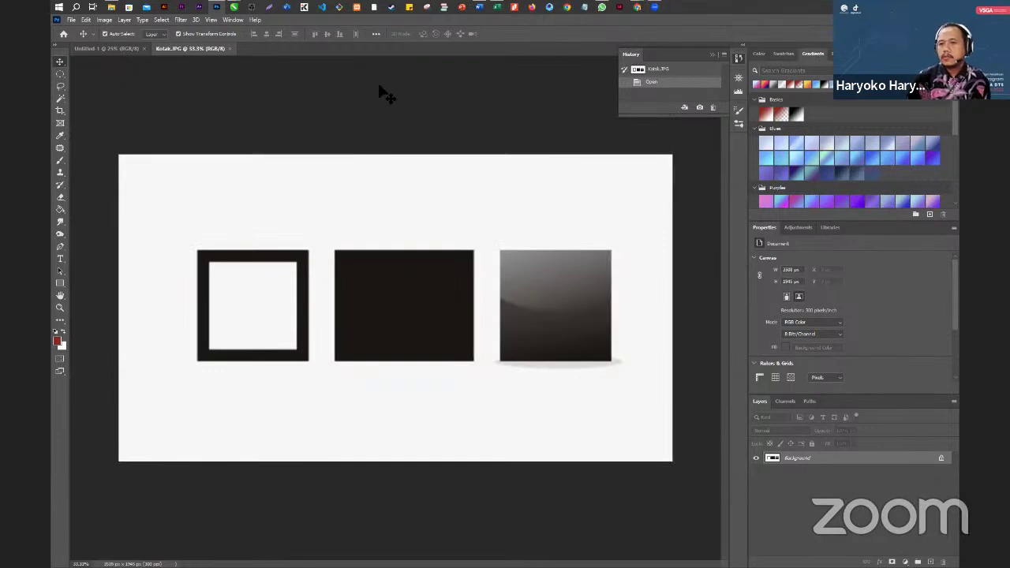
left_click(71, 19)
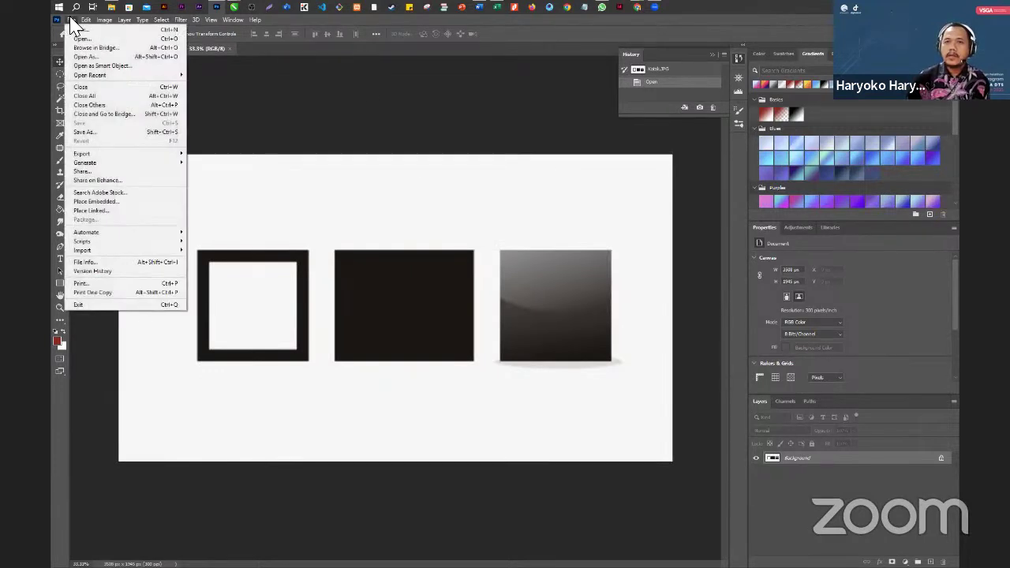
left_click(275, 79)
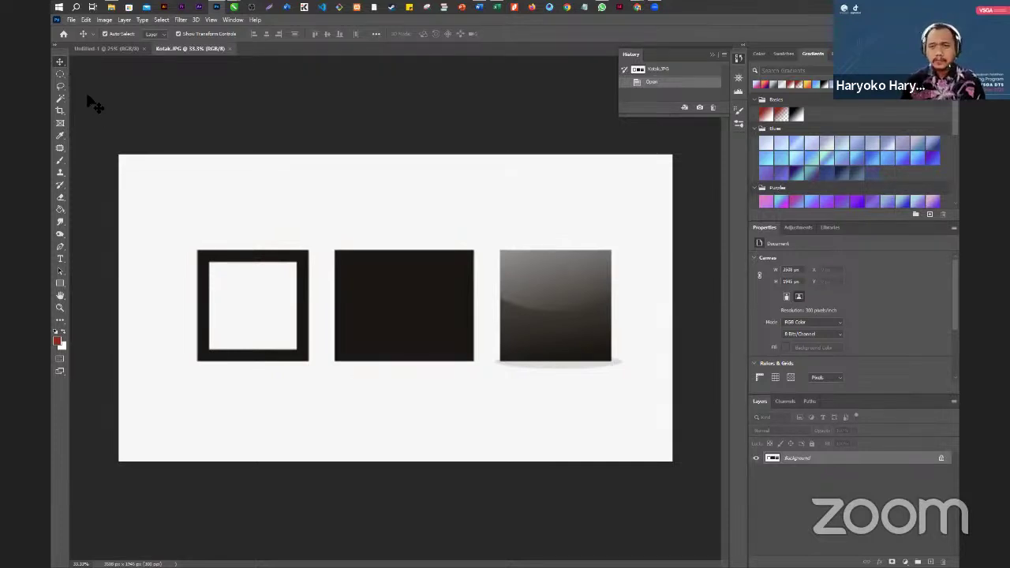
left_click(61, 77)
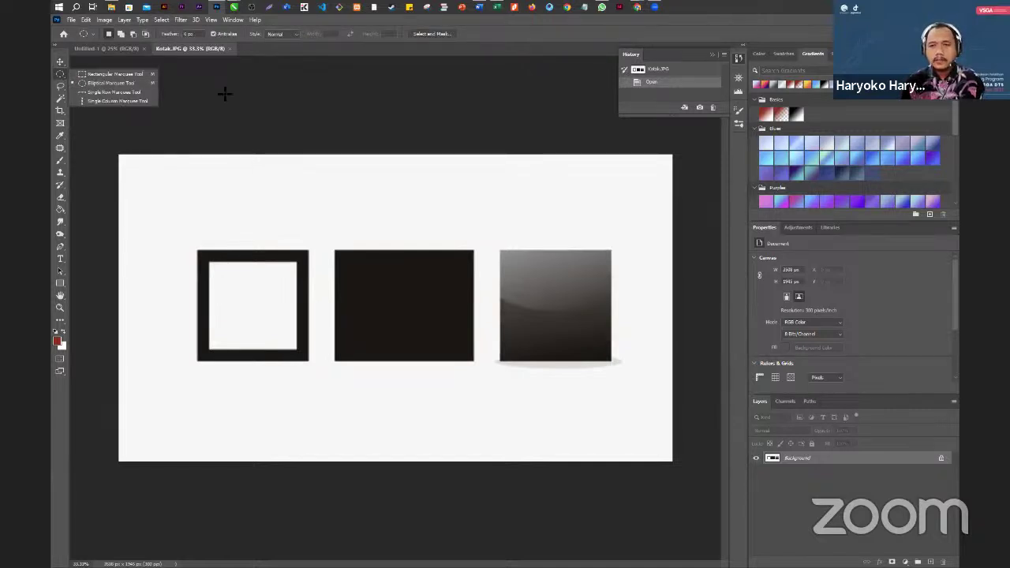
left_click(60, 62)
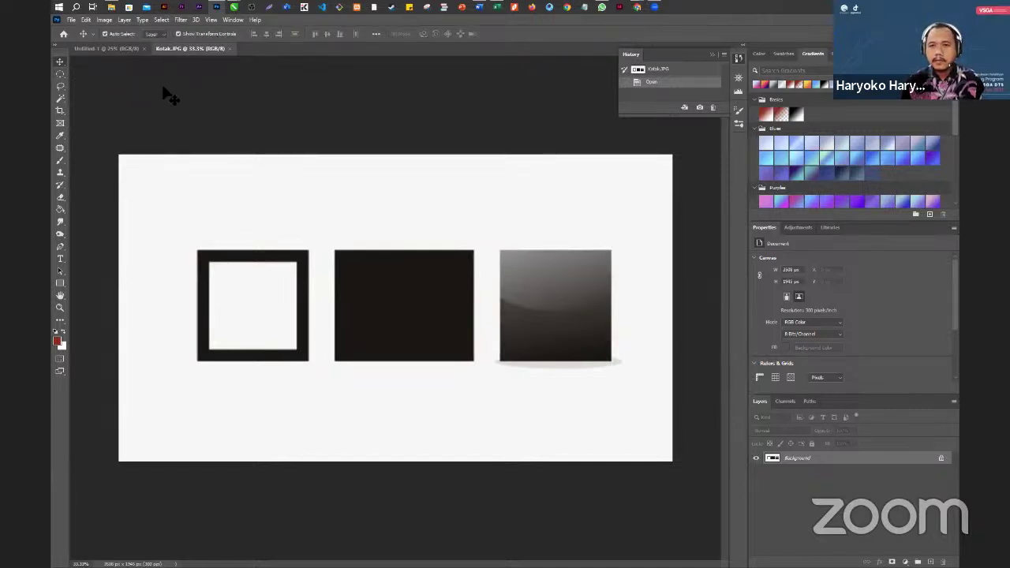
left_click(62, 76)
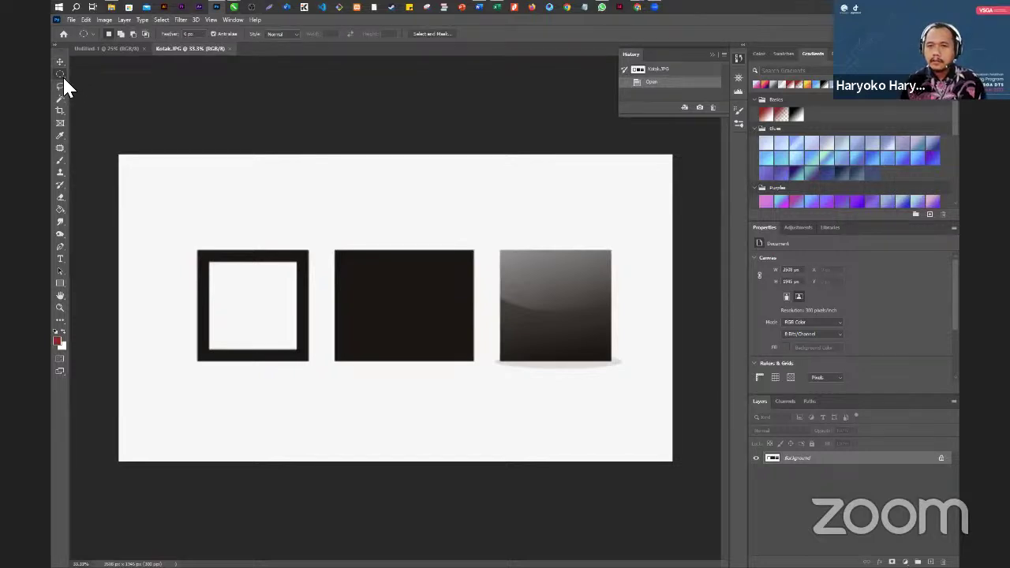
left_click(63, 77)
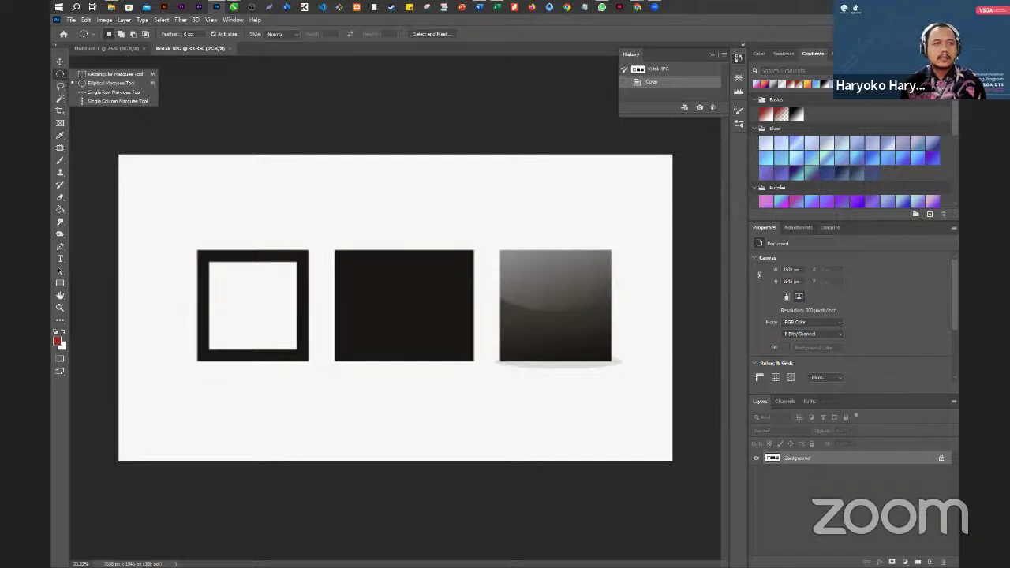
key("Escape")
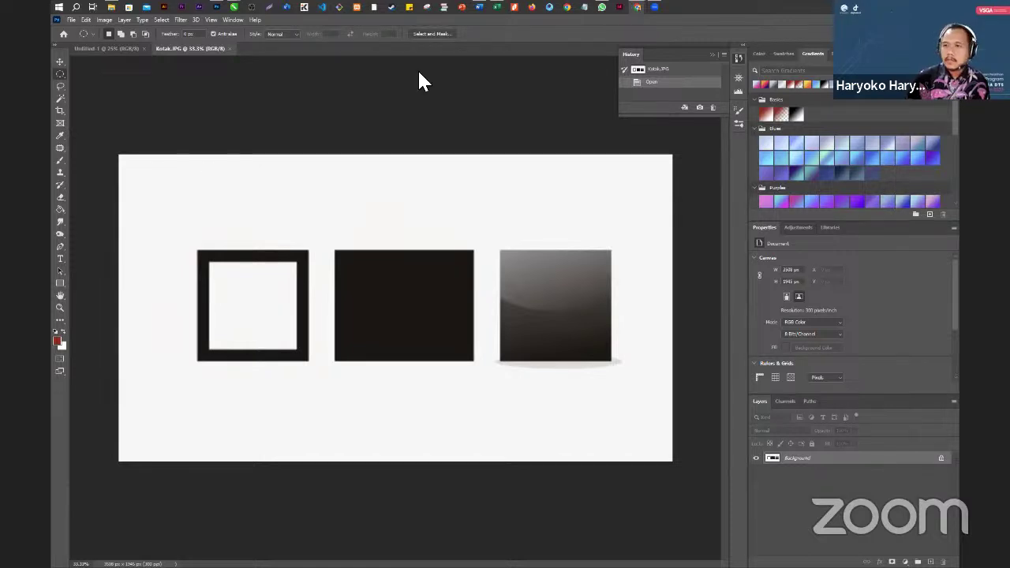
- Switch to Google Drive in the browser and open the HASIL JGD 2023 folder
key("alt+Tab")
left_click(570, 60)
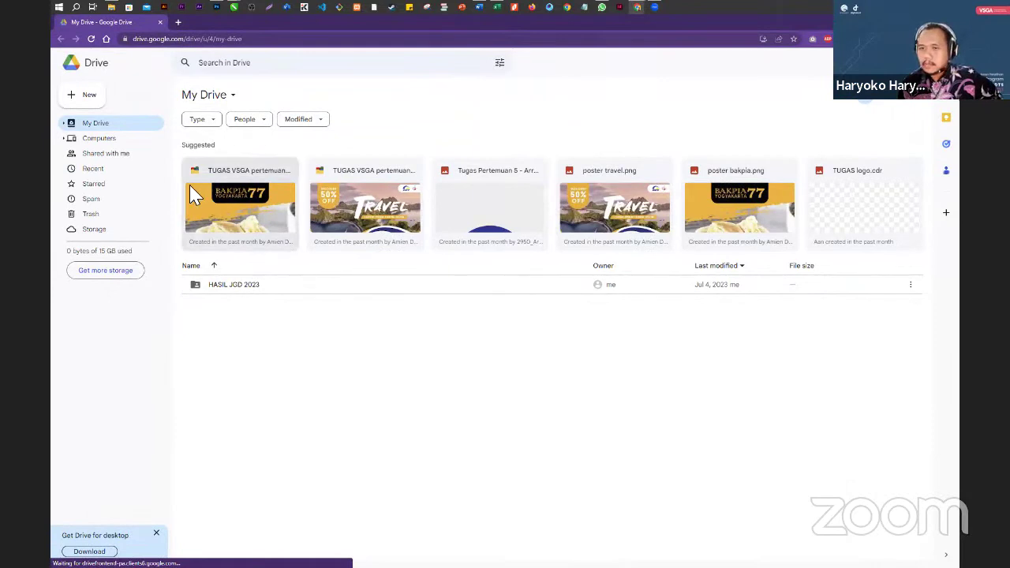
double_click(235, 289)
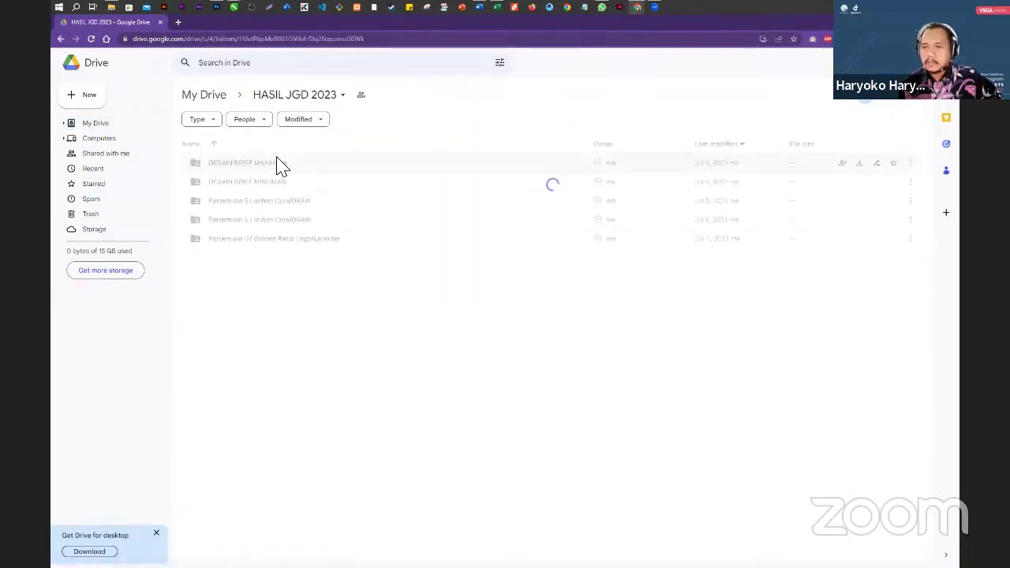
- Create a folder named "Pertemuan08 Latihan Photoshop" inside HASIL JGD 2023
left_click(90, 98)
left_click(114, 99)
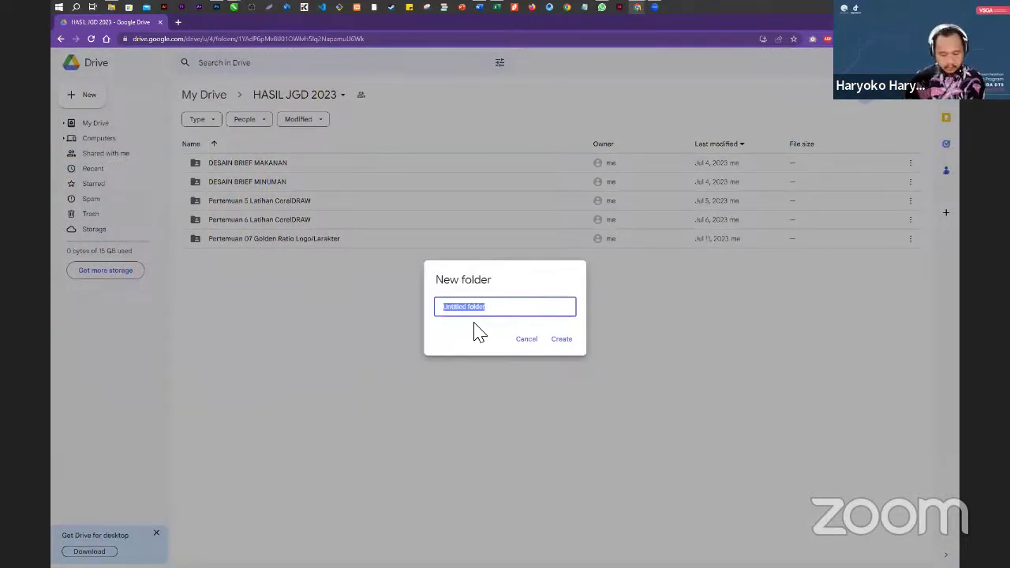
type("Perte")
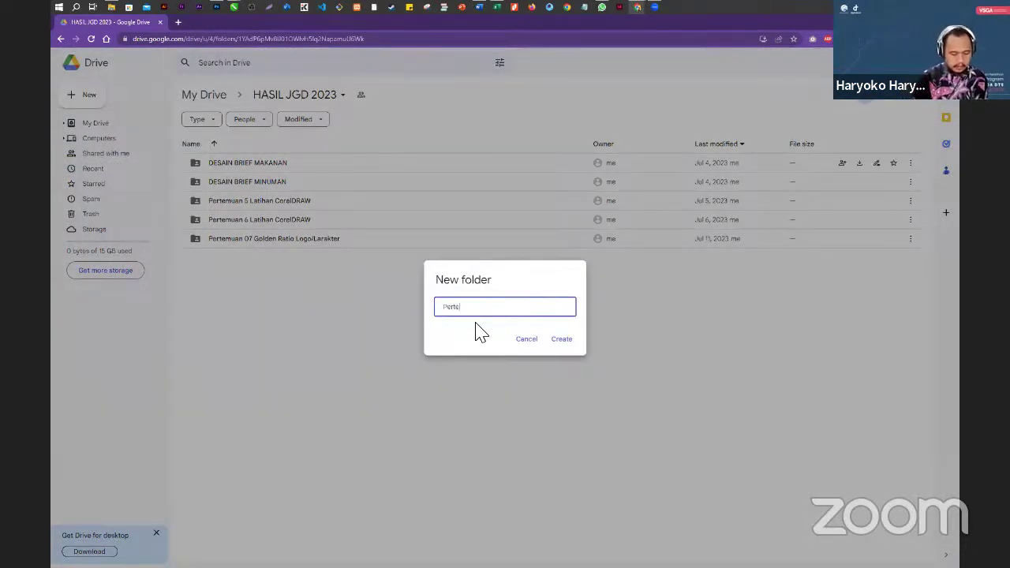
type("muan08 La")
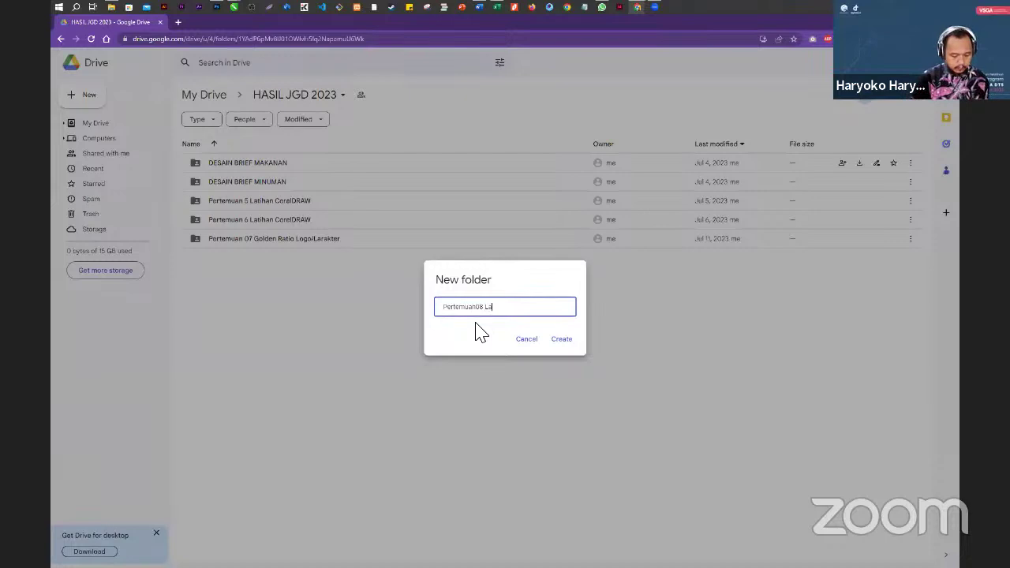
type("tihan Photoshop")
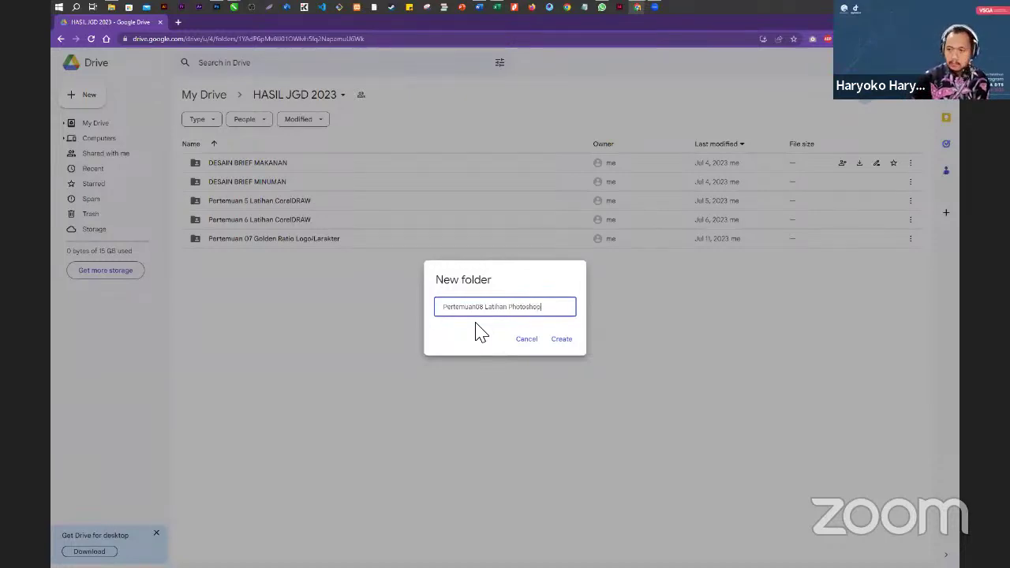
key("Return")
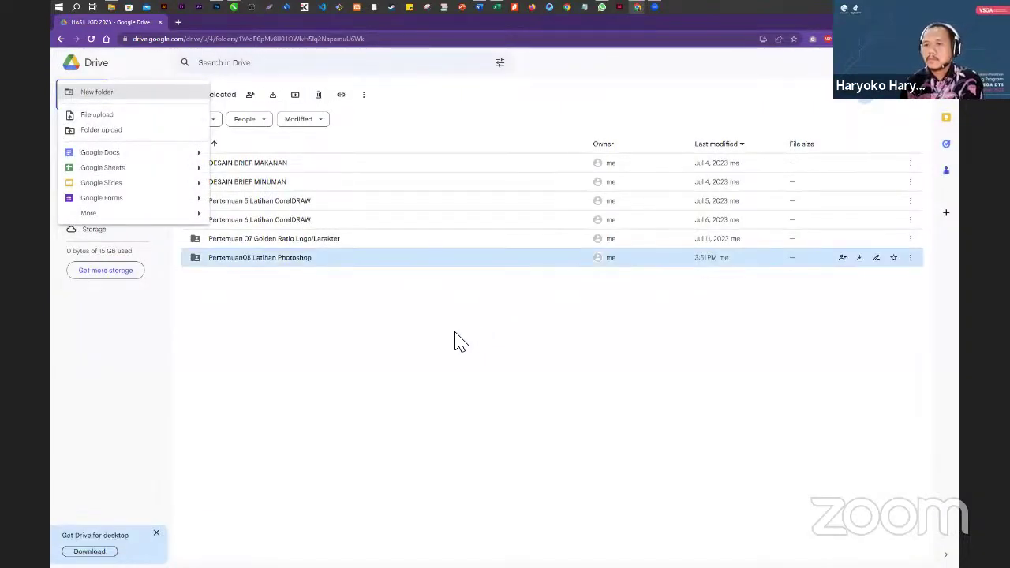
- Upload the three BAHAN LATIHAN BELAJAR files into the Pertemuan08 Latihan Photoshop folder and switch back to Photoshop
double_click(283, 259)
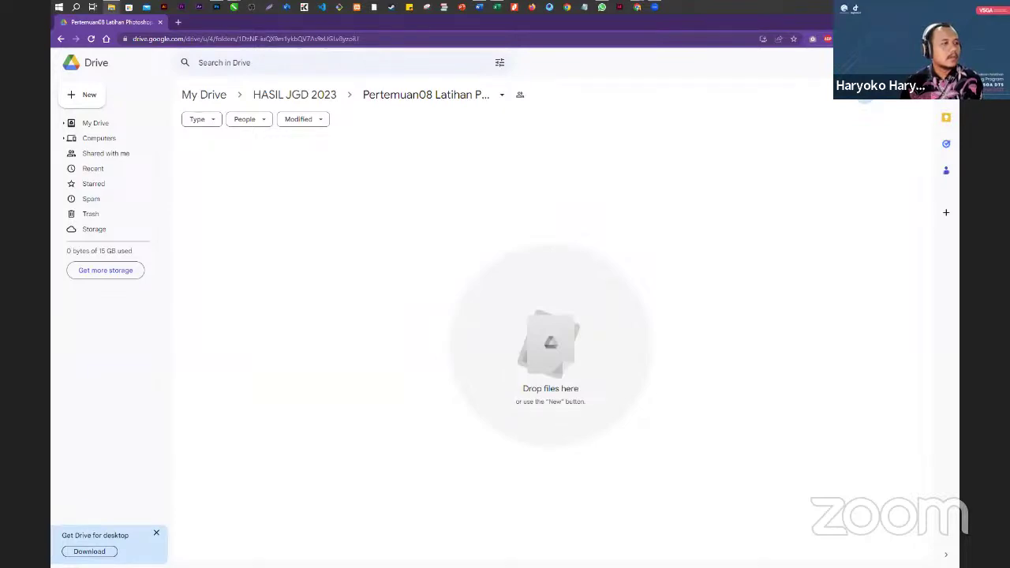
left_click_drag(50, 295, 365, 309)
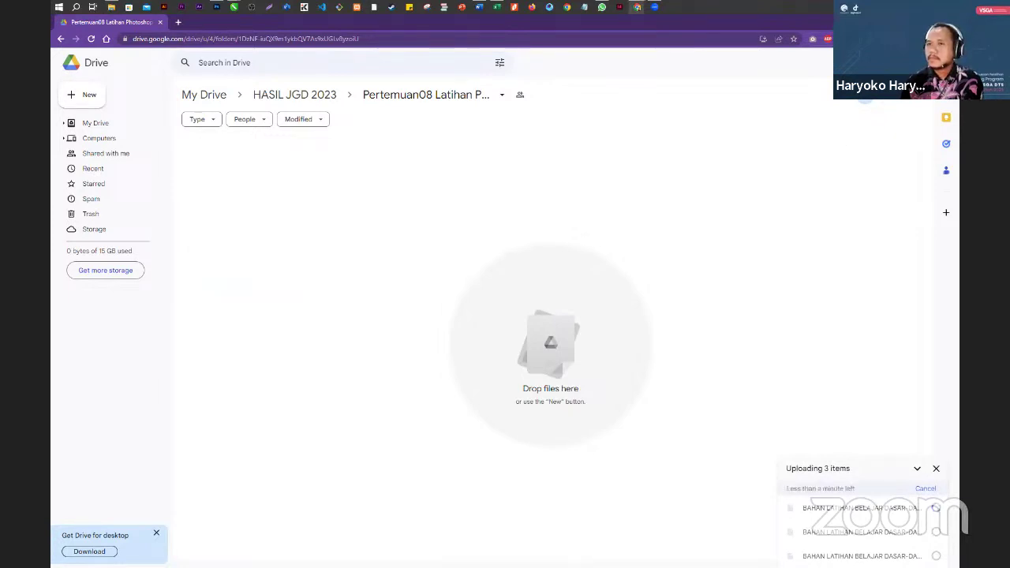
key("alt+Tab")
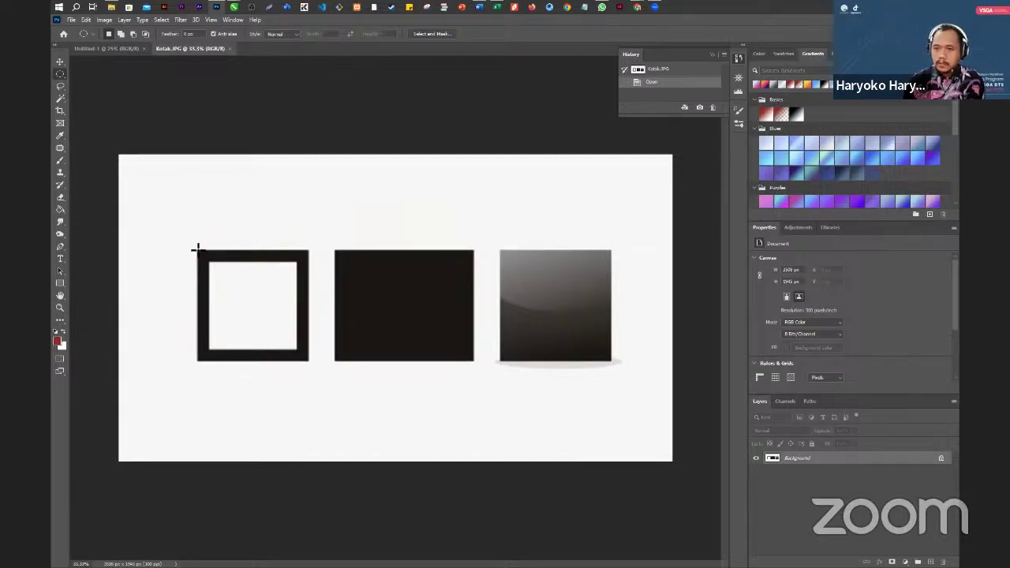
- Select the whole outlined square frame in the Kotak image with the Rectangular Marquee tool
left_click(62, 75)
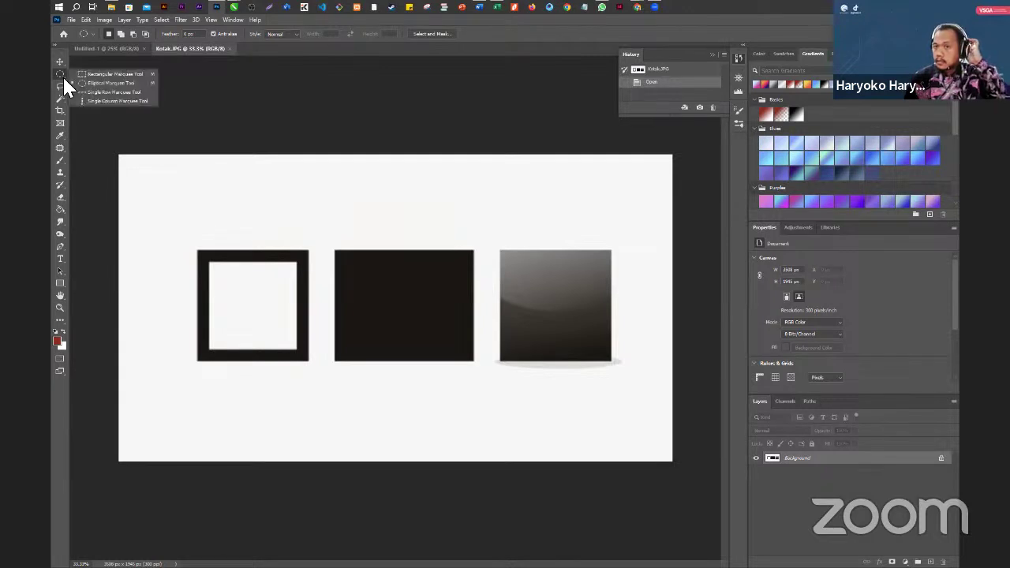
left_click(104, 75)
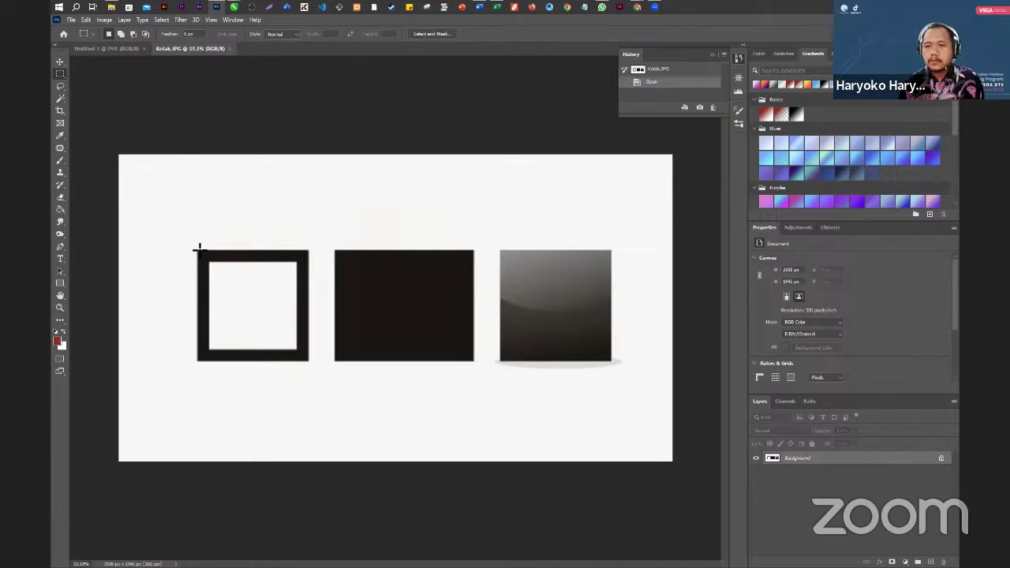
left_click_drag(197, 250, 311, 366)
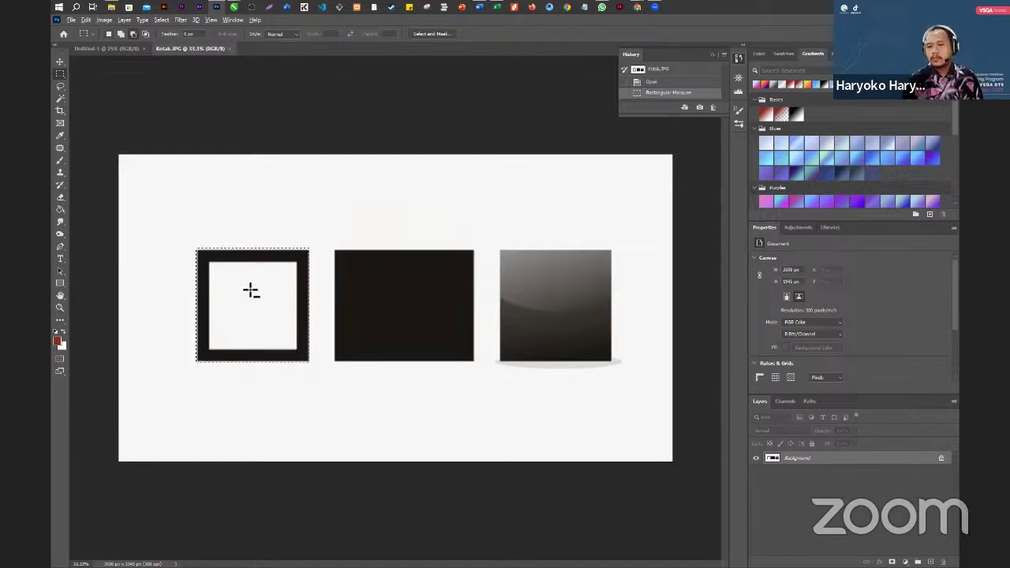
- Subtract the white inner square from the rectangular selection so that only the black frame stays selected
scroll(272, 300, "up", 4)
scroll(202, 257, "up", 2)
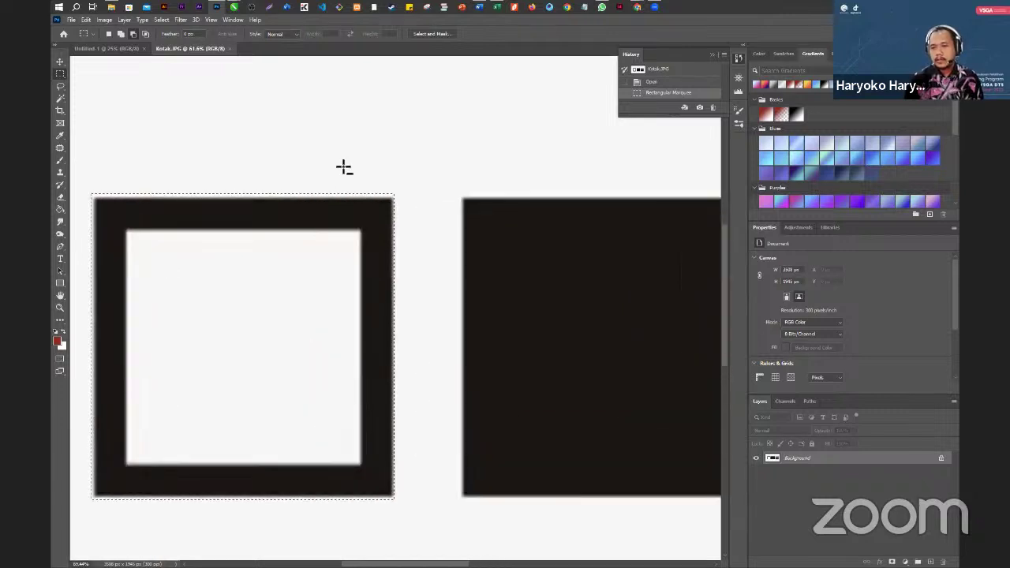
scroll(343, 166, "down", 1)
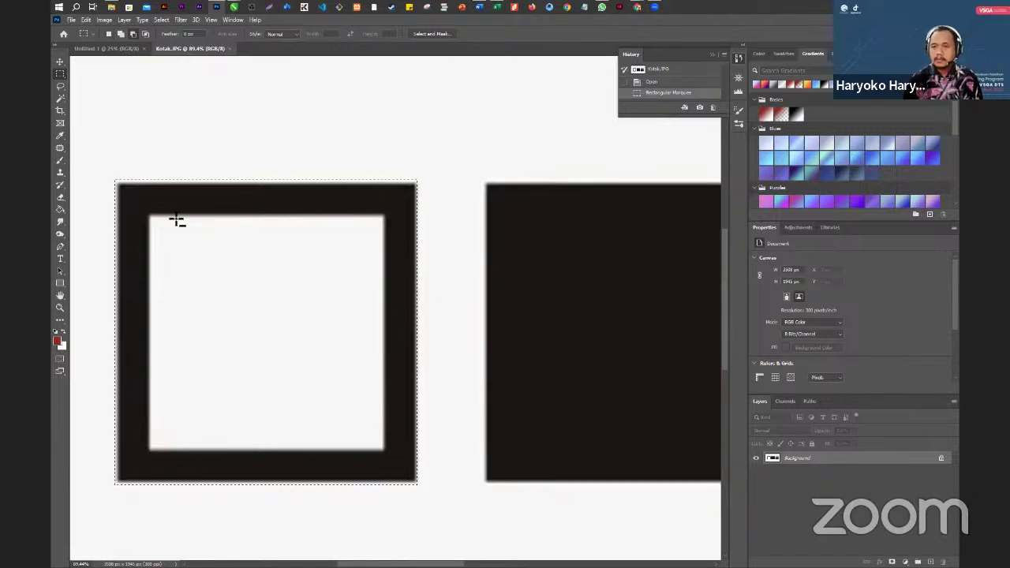
key("alt")
key("shift")
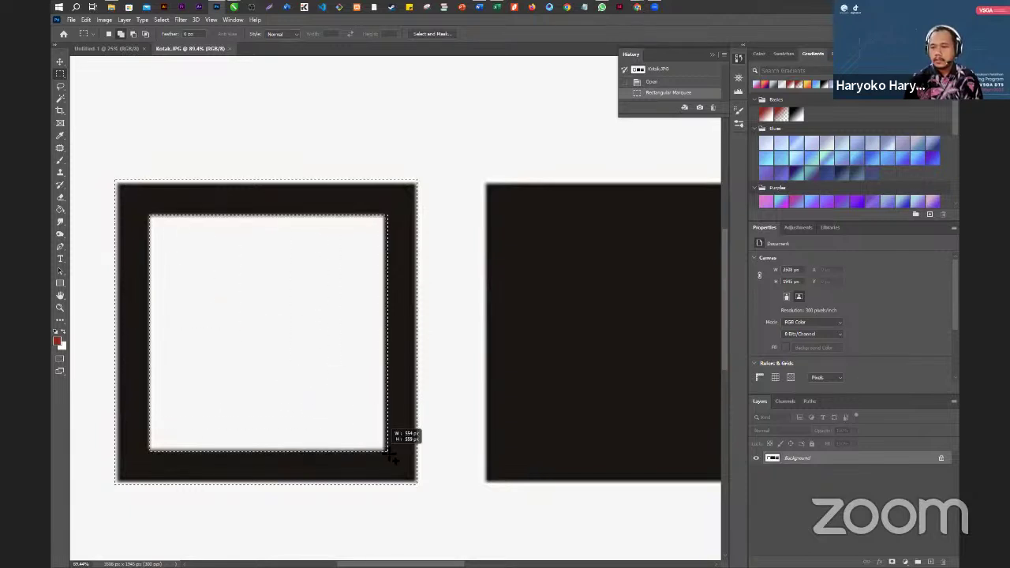
left_click_drag(387, 452, 386, 454)
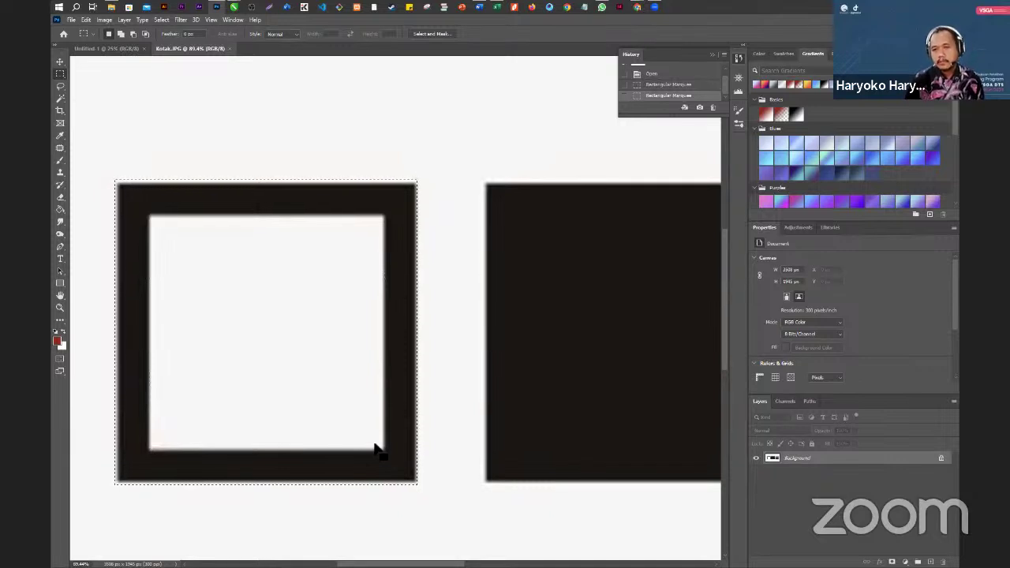
key("alt")
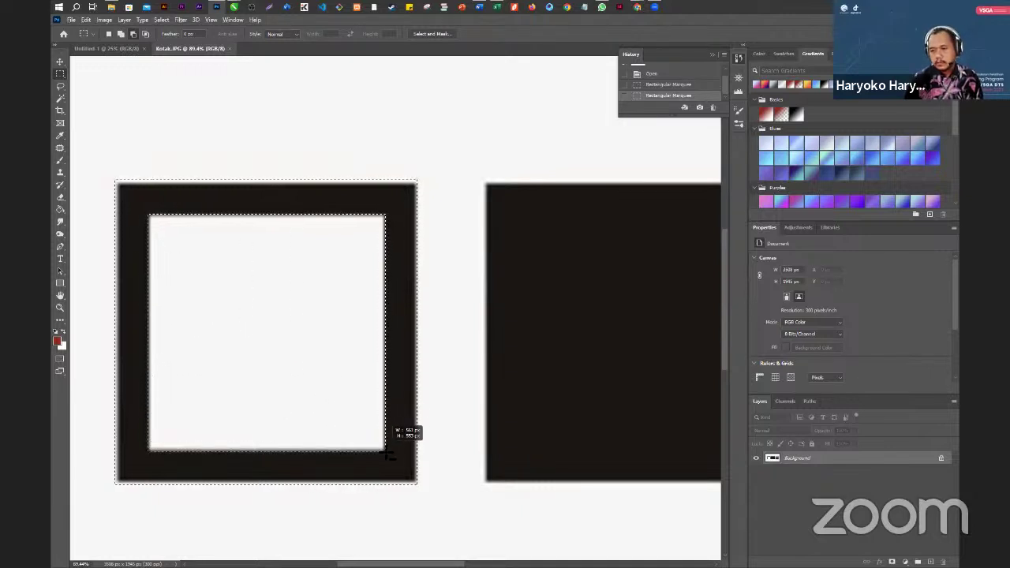
left_click_drag(387, 452, 387, 452)
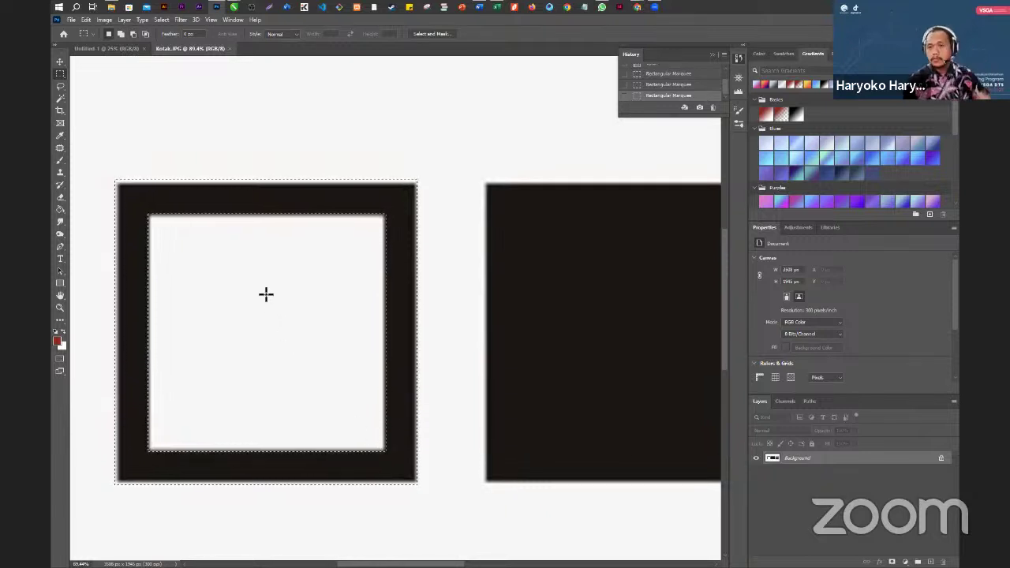
- Trim the excess white margin around the black frame by subtracting rectangular strips along the selection's outer edges
key("alt")
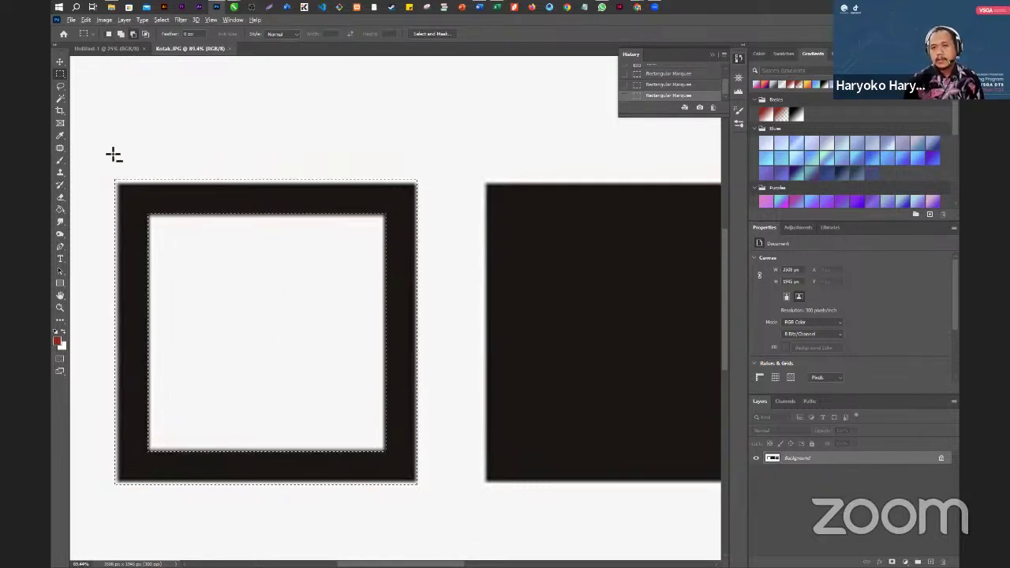
left_click_drag(107, 158, 431, 186)
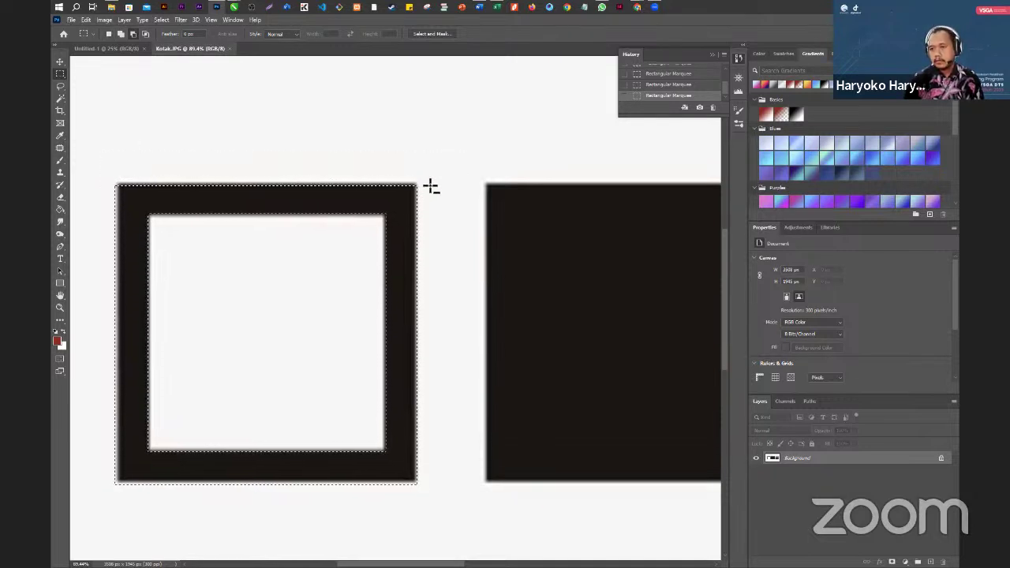
left_click_drag(431, 186, 434, 434)
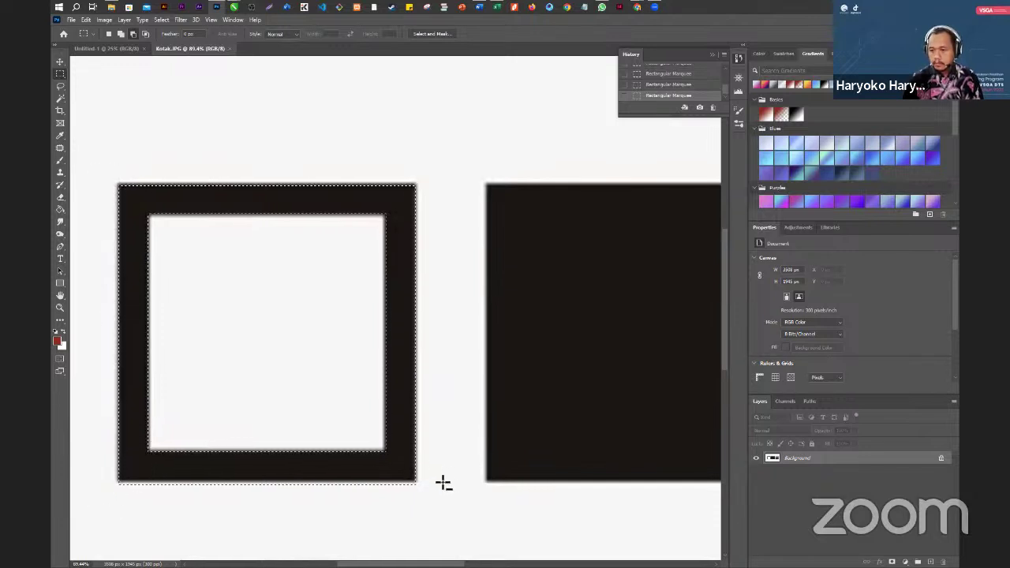
left_click_drag(429, 485, 290, 510)
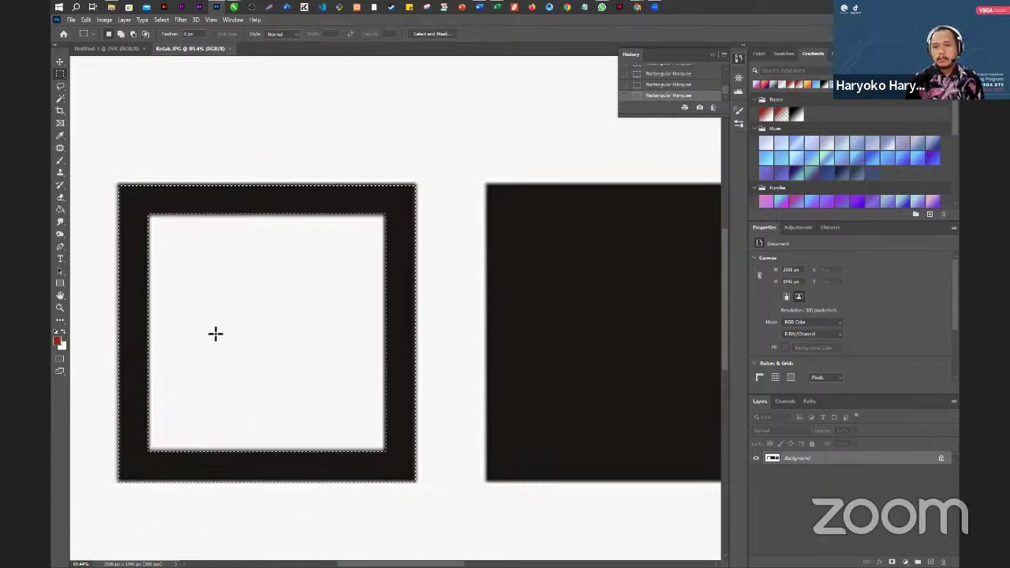
- Copy the selected black frame to a new layer with Layer Via Copy and hide the Background layer
right_click(228, 195)
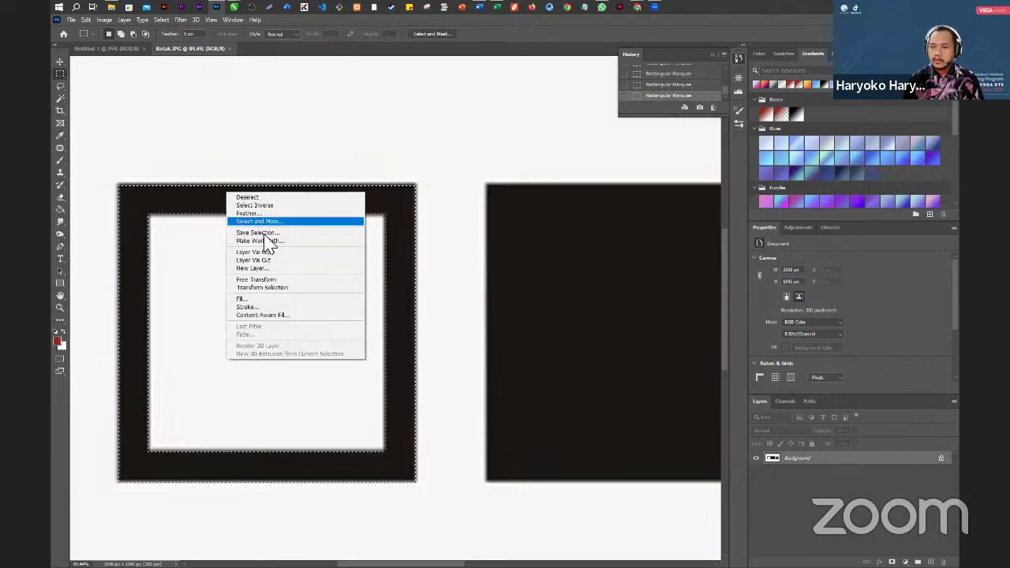
left_click(252, 252)
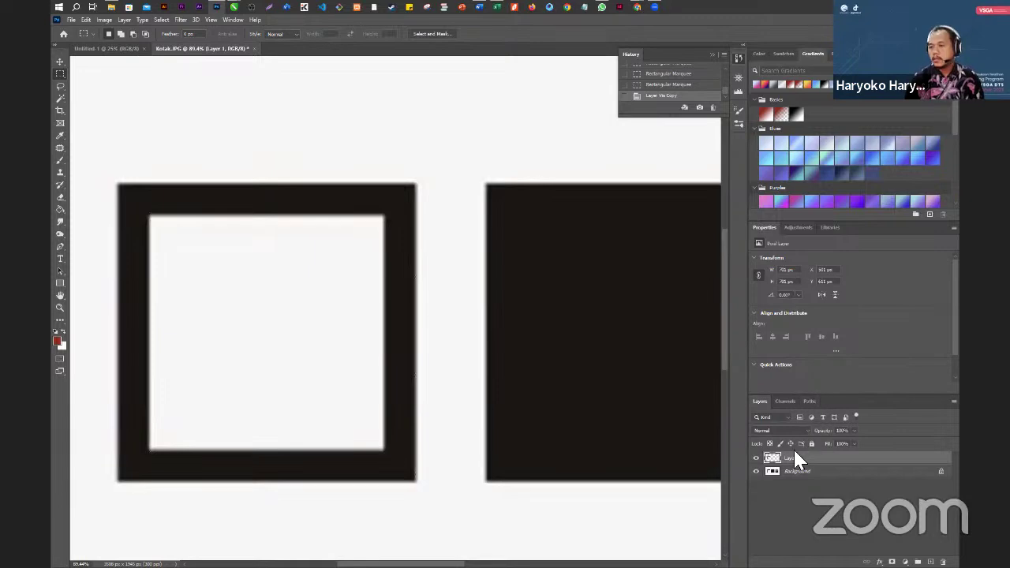
left_click(756, 471)
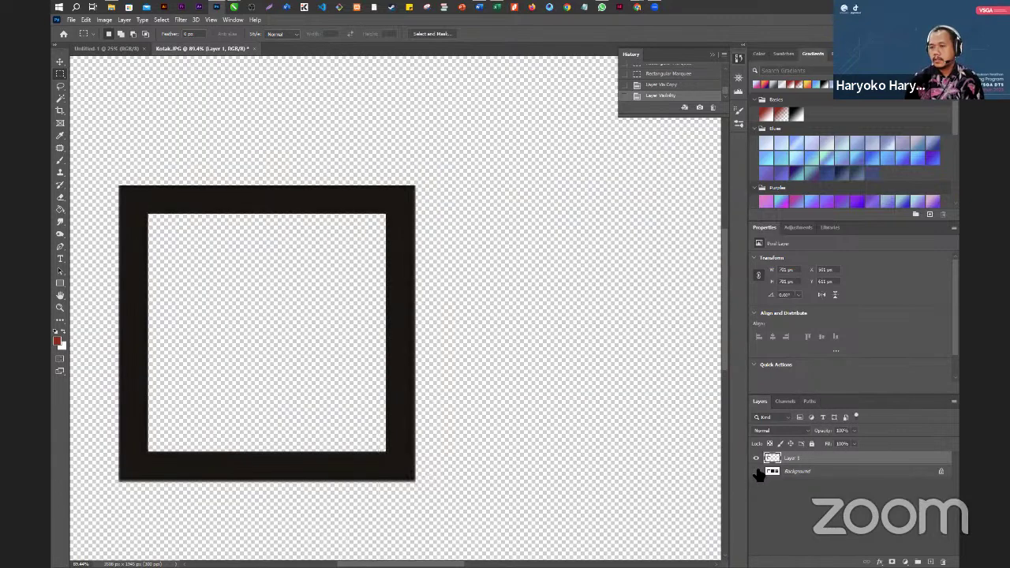
scroll(290, 187, "down", 3)
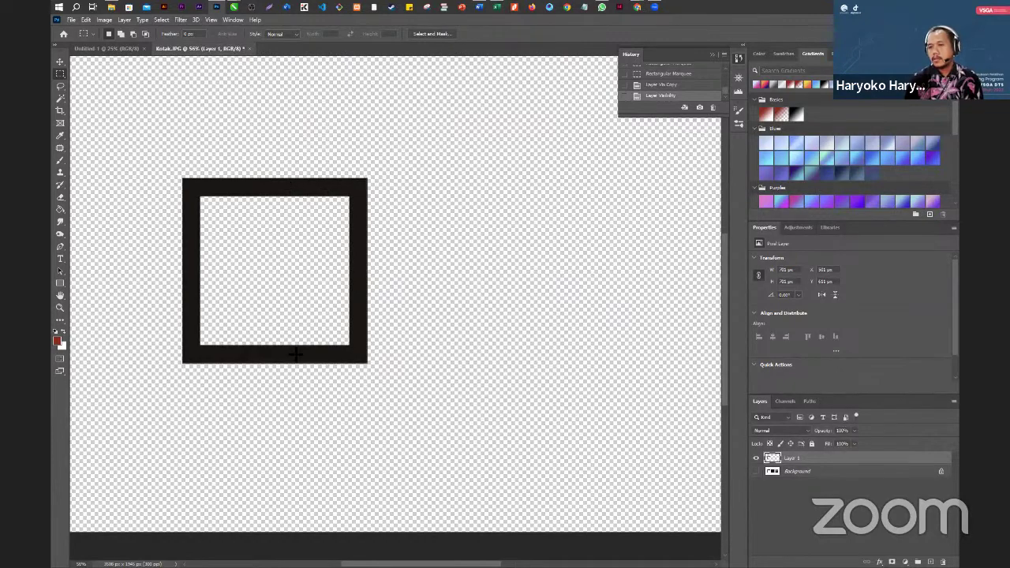
- Crop the canvas tightly to the outer edges of the black square frame with the Crop tool
scroll(278, 351, "down", 1)
scroll(278, 351, "down", 2)
scroll(308, 321, "up", 1)
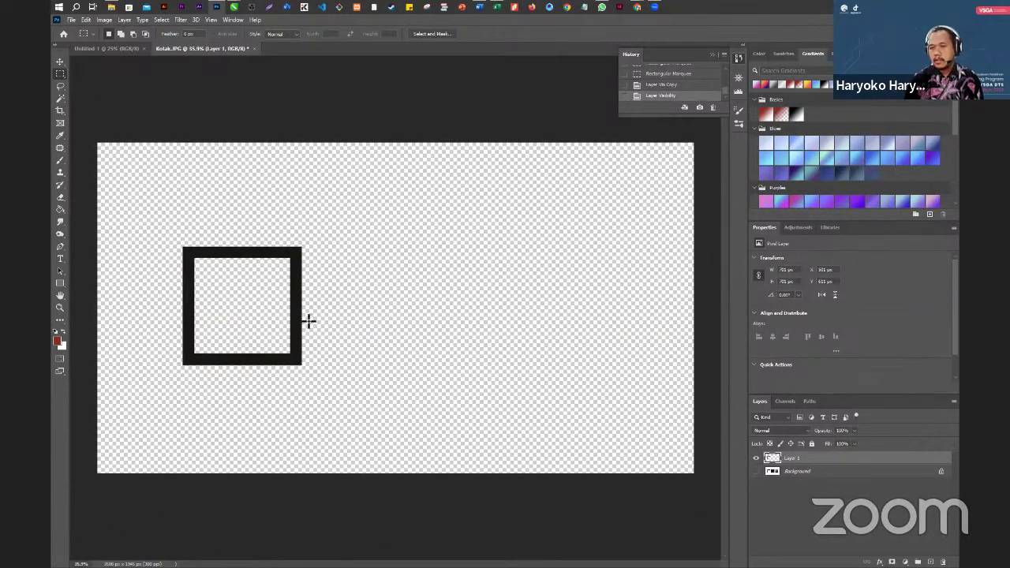
left_click(61, 110)
left_click_drag(96, 308, 142, 330)
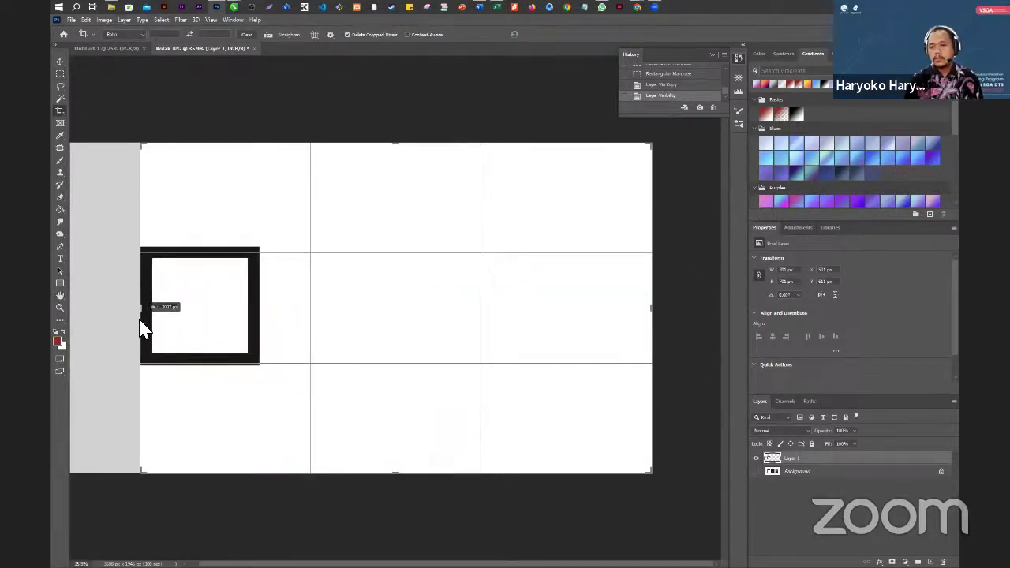
left_click_drag(654, 309, 456, 320)
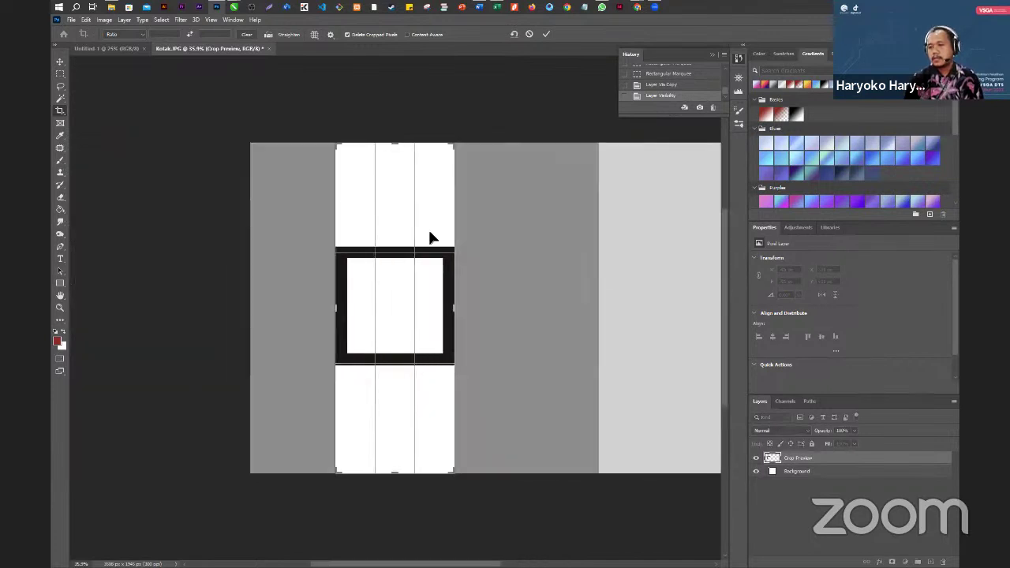
left_click_drag(396, 144, 400, 194)
left_click_drag(397, 419, 400, 358)
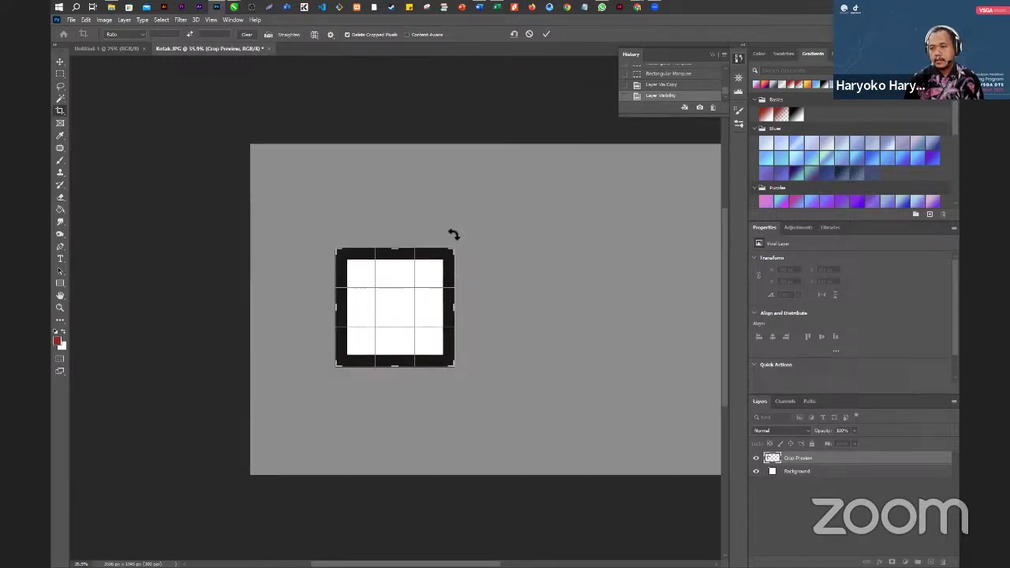
key("Return")
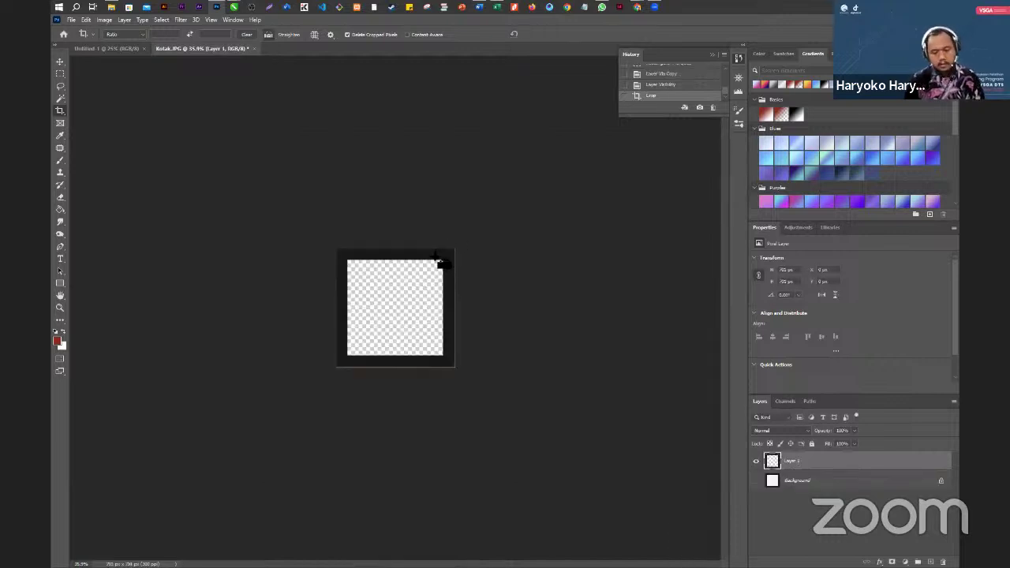
- Start saving the document under a new name, creating and opening a folder named hasil in the practice files folder
left_click(71, 20)
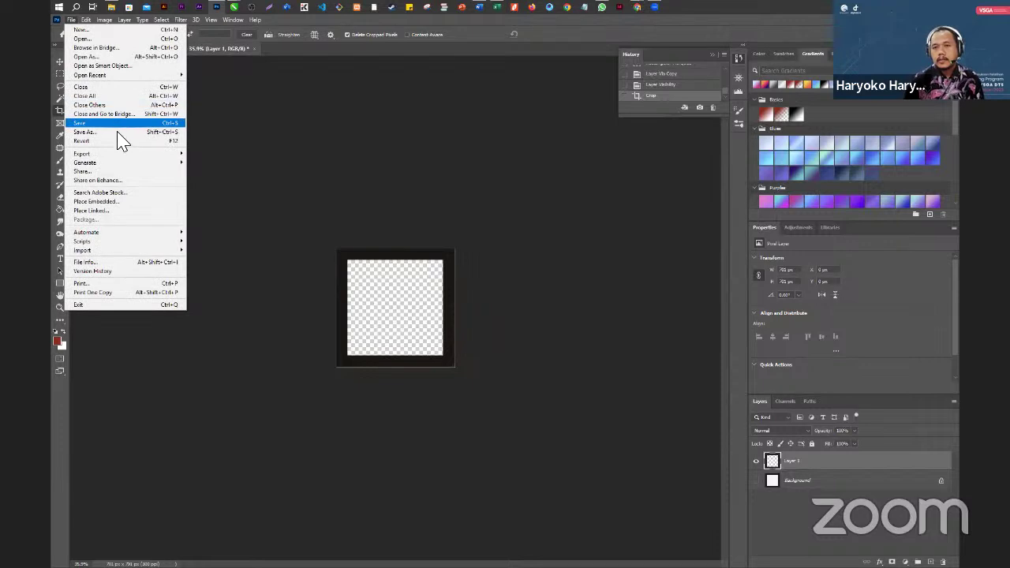
left_click(119, 132)
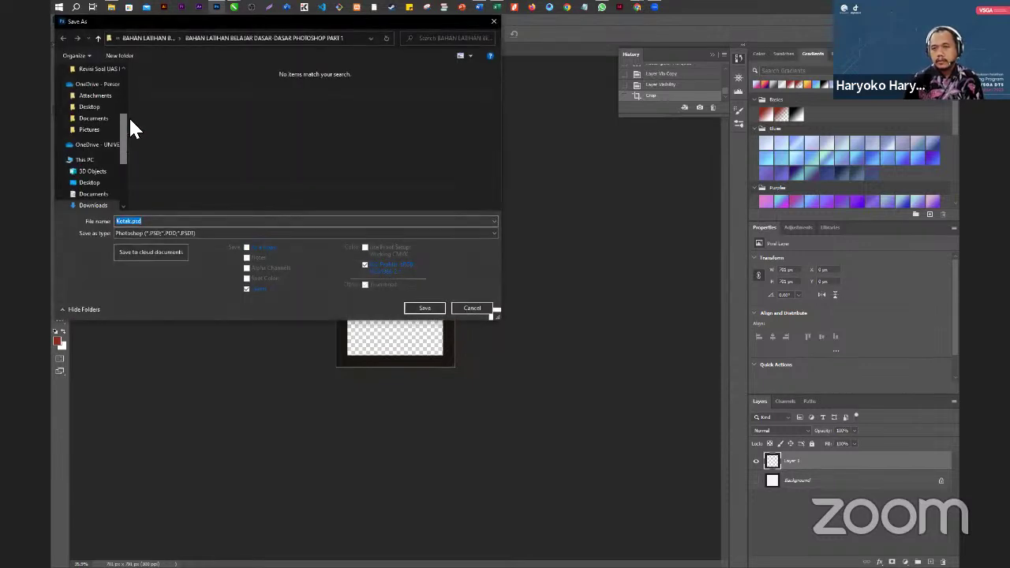
left_click(120, 55)
type("basi")
type("l")
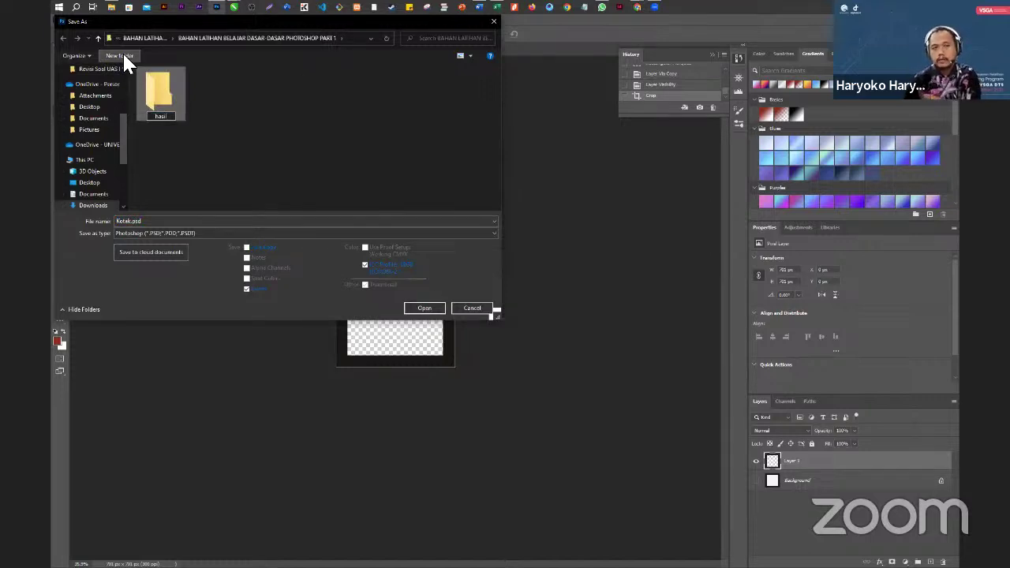
key("Return")
double_click(160, 93)
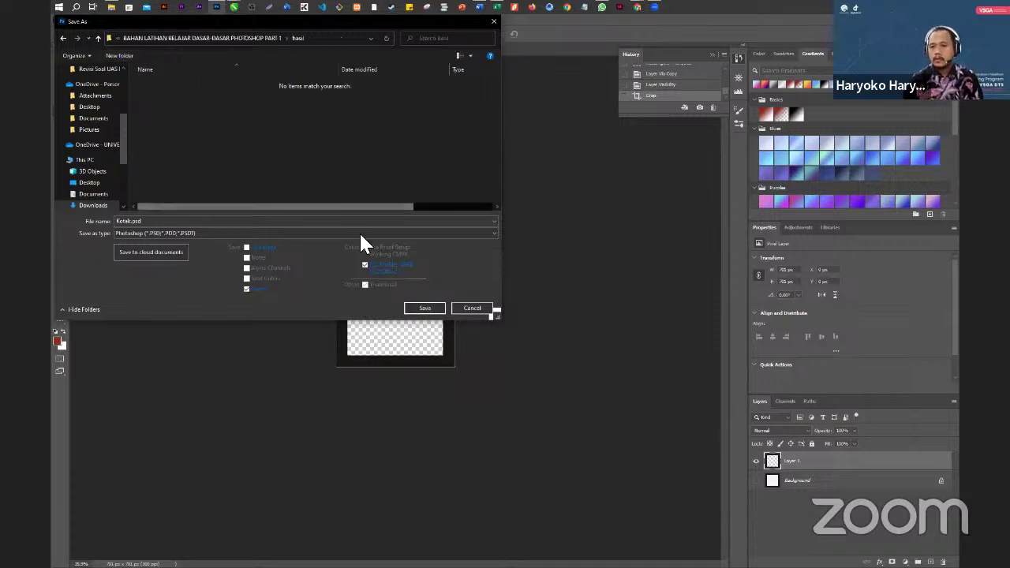
- Review the file formats available for saving Kotak.psd, and cancel the save
left_click(220, 222)
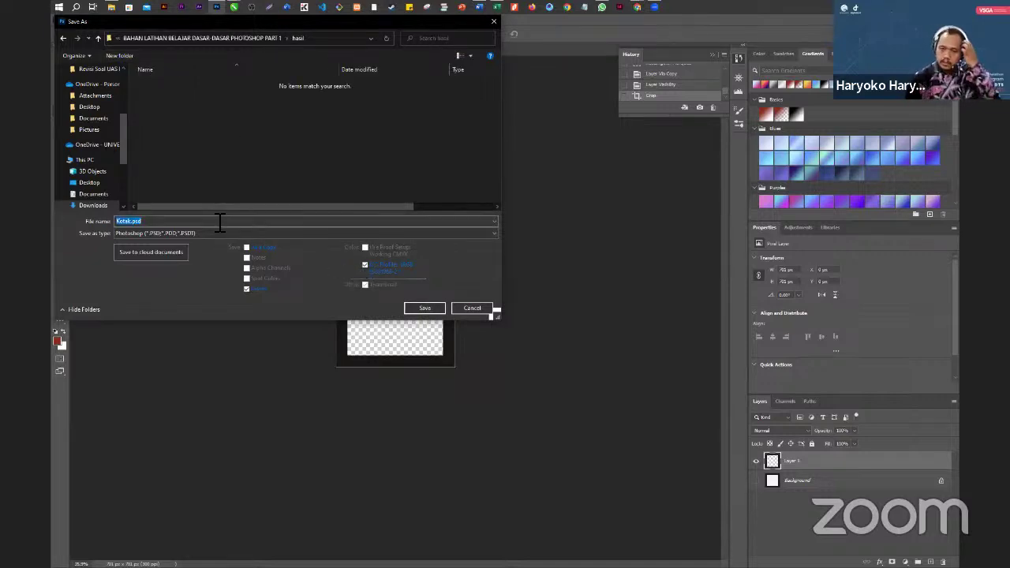
left_click(226, 233)
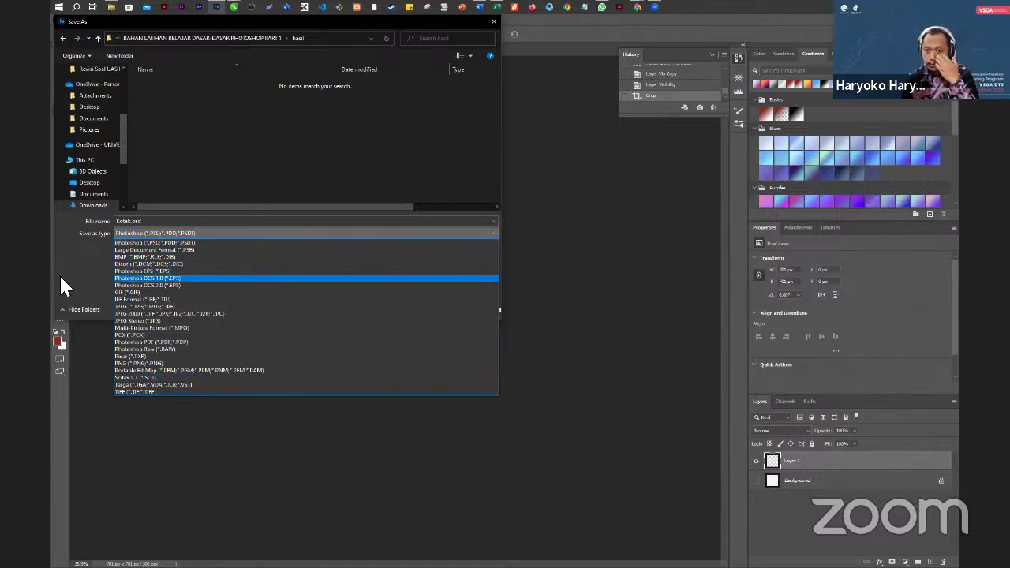
left_click(88, 270)
left_click(473, 307)
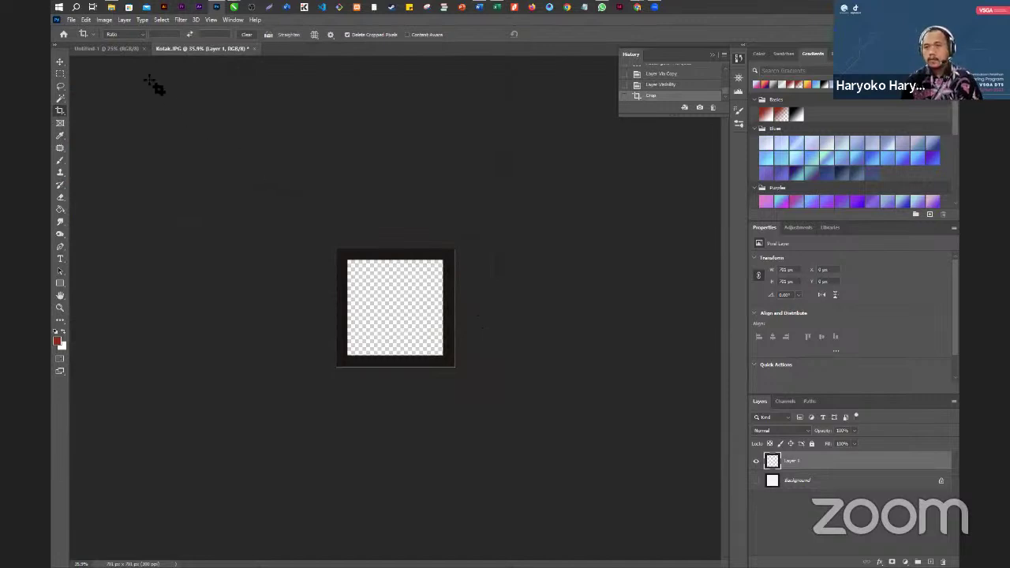
- Export the cropped frame as Kotak.png into the practice files folder
left_click(76, 20)
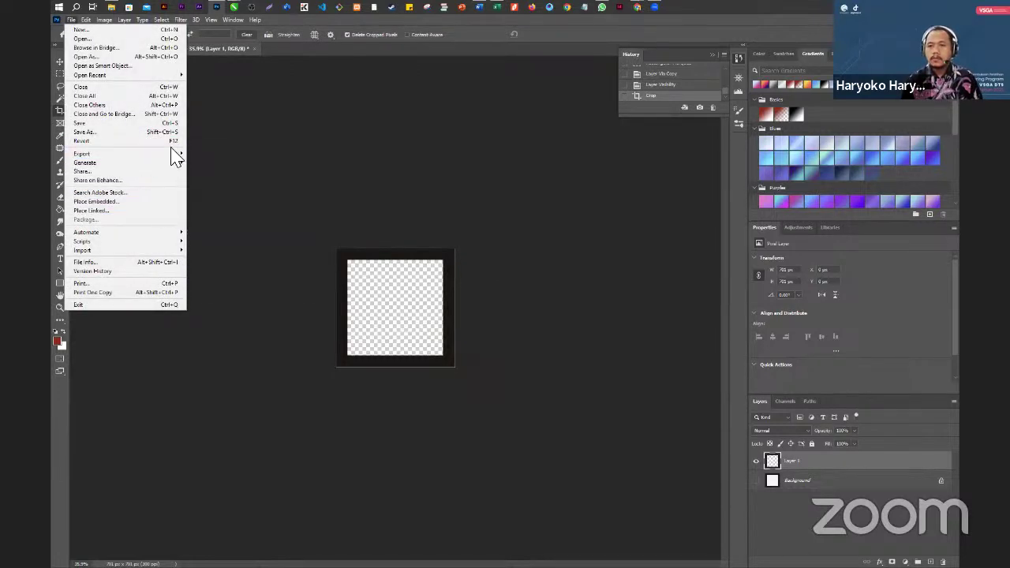
left_click(212, 160)
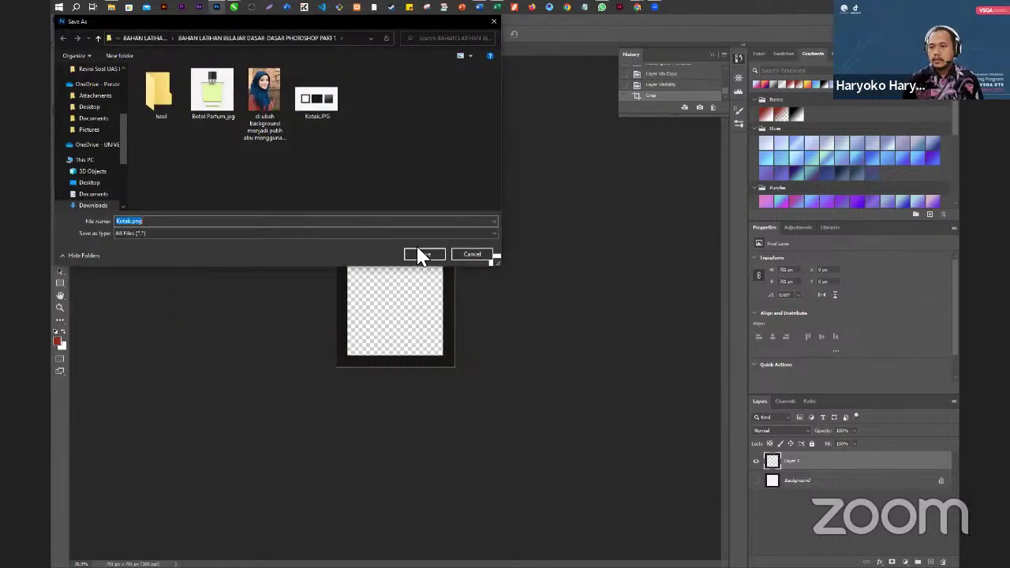
left_click(421, 255)
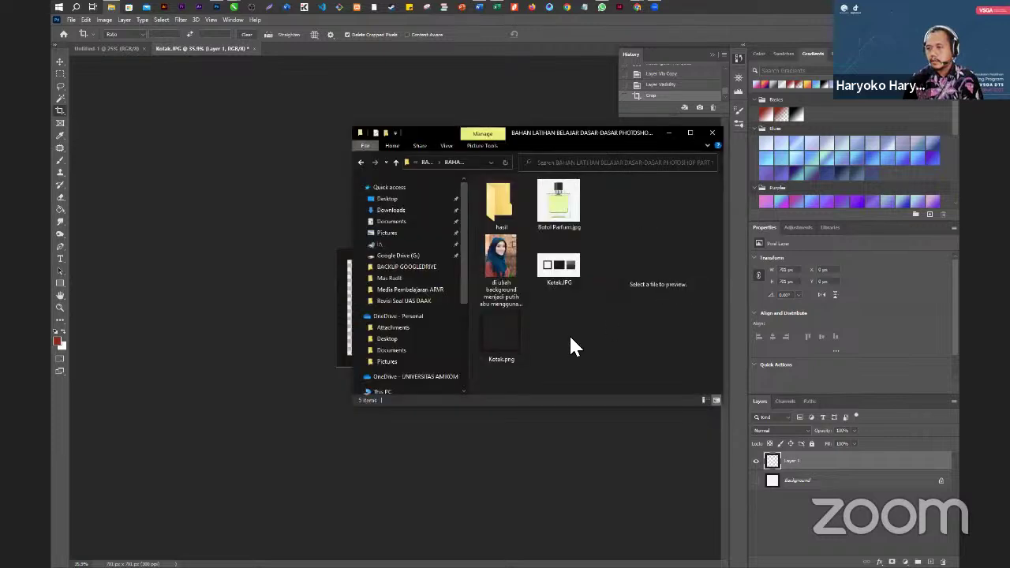
- Switch to File Explorer, view the exported Kotak.png in the image viewer, and return to Photoshop
left_click(510, 326)
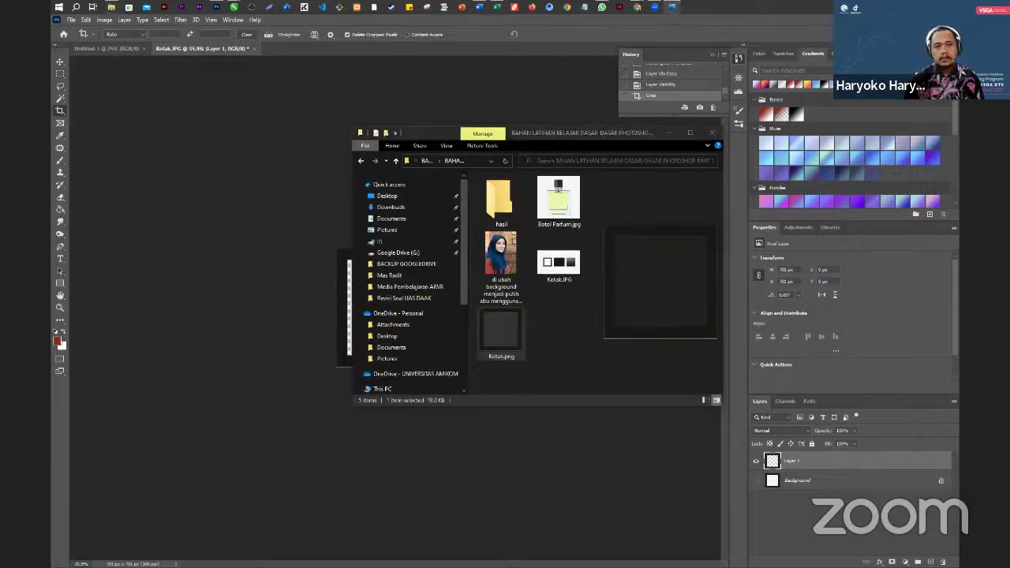
key("Return")
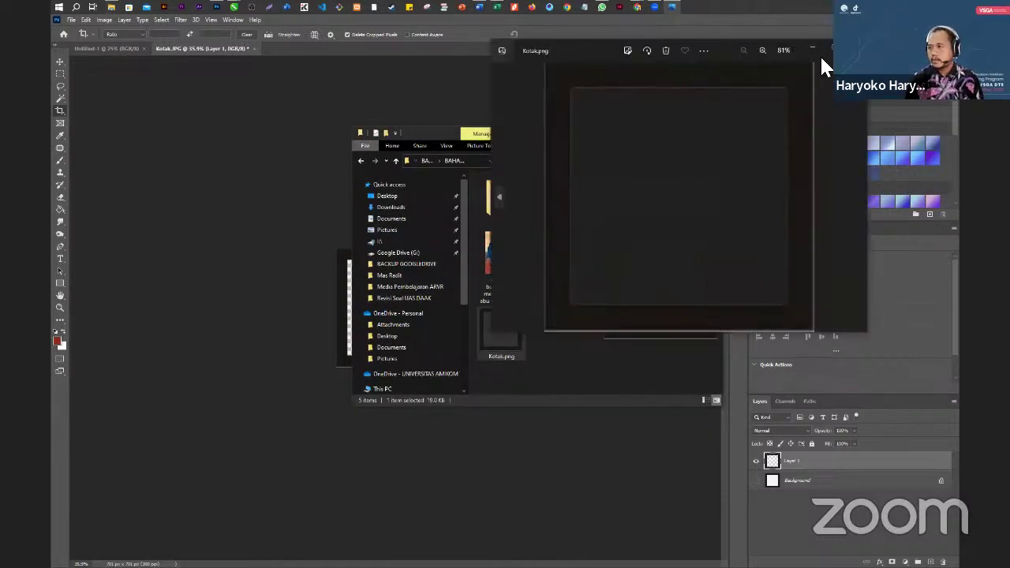
left_click(851, 50)
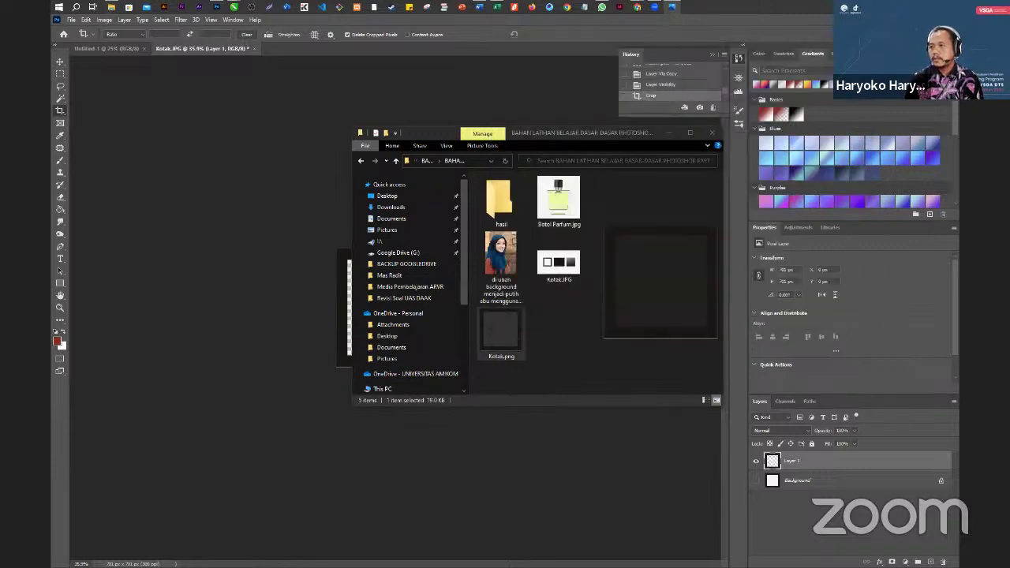
left_click(667, 135)
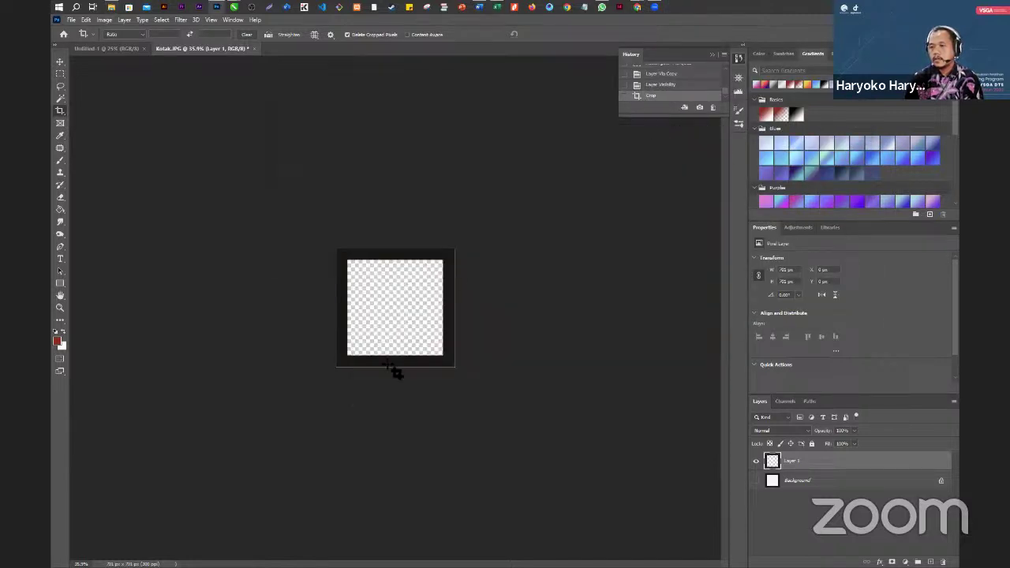
- Close the cropped Kotak document without saving and reopen the original Kotak.JPG from the practice files folder
scroll(376, 384, "up", 3)
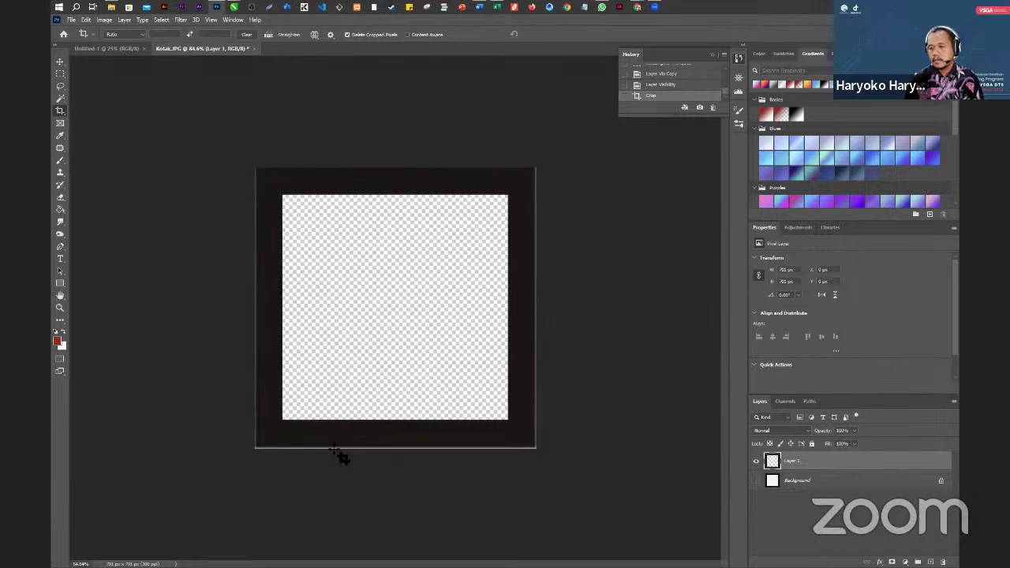
left_click(250, 48)
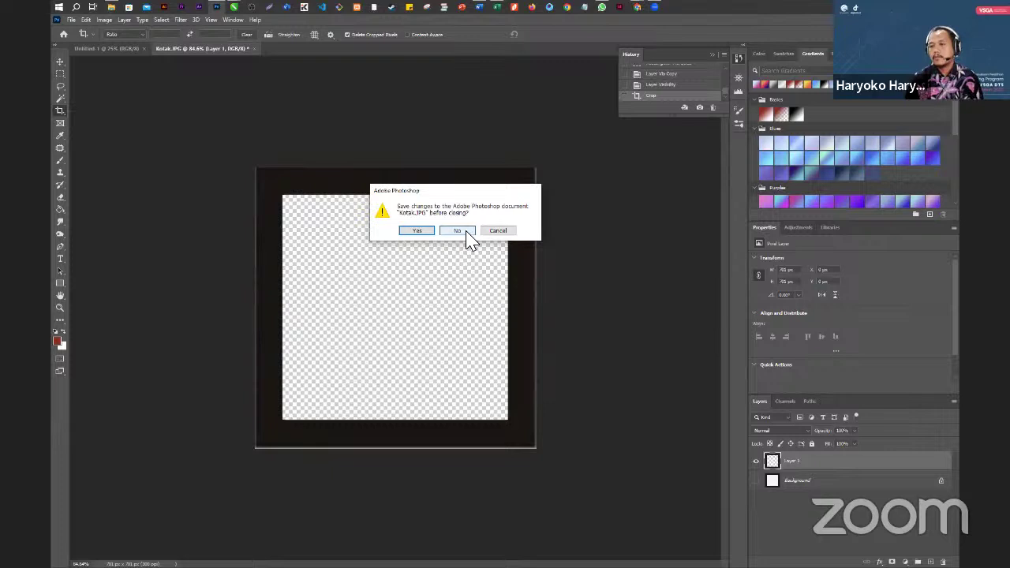
left_click(464, 236)
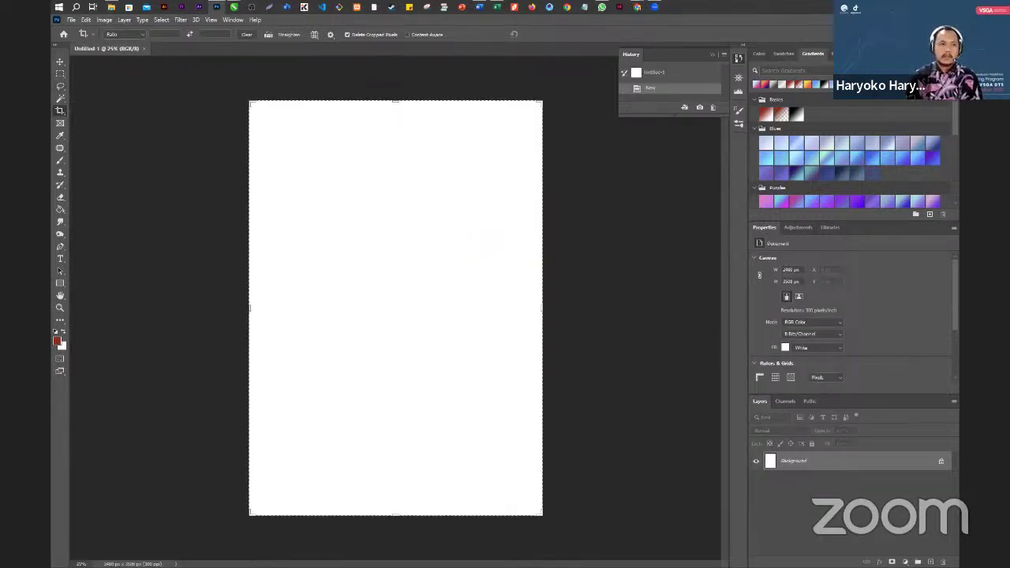
left_click(217, 7)
left_click_drag(550, 267, 206, 46)
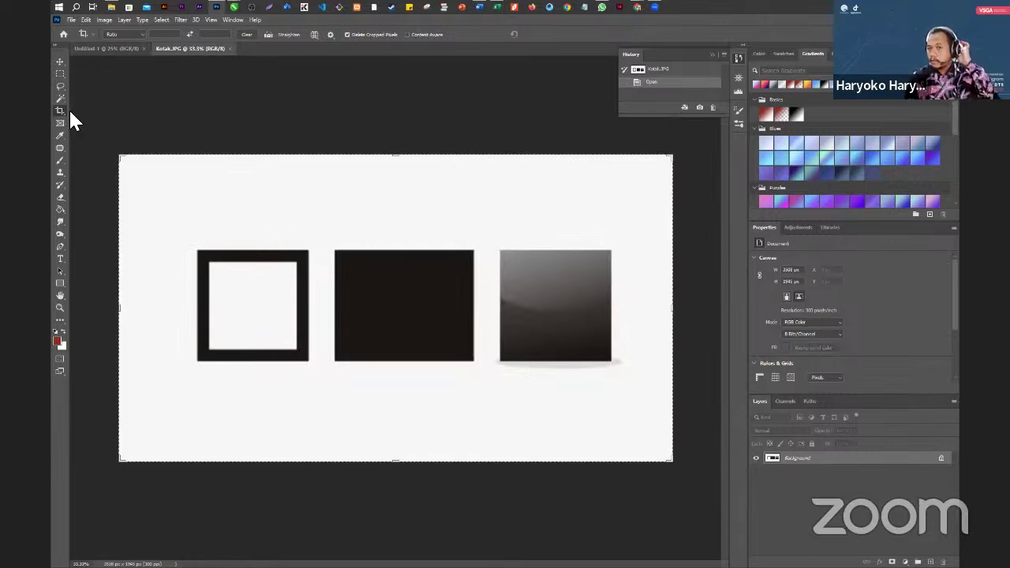
- Select the solid black rectangle with the Rectangular Marquee tool, trimming the excess beside it, and copy it with Layer Via Copy
left_click(59, 72)
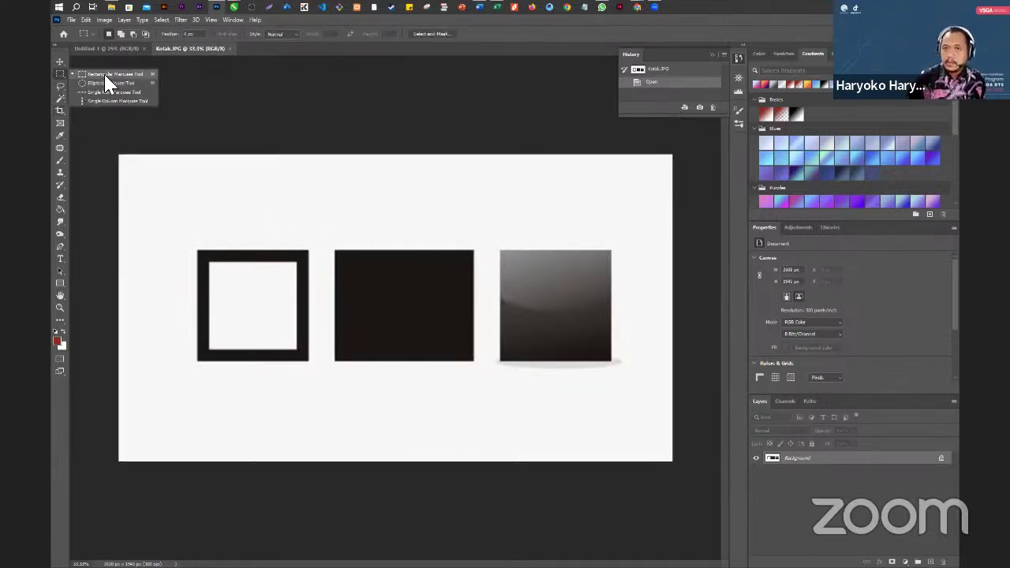
left_click_drag(335, 250, 475, 361)
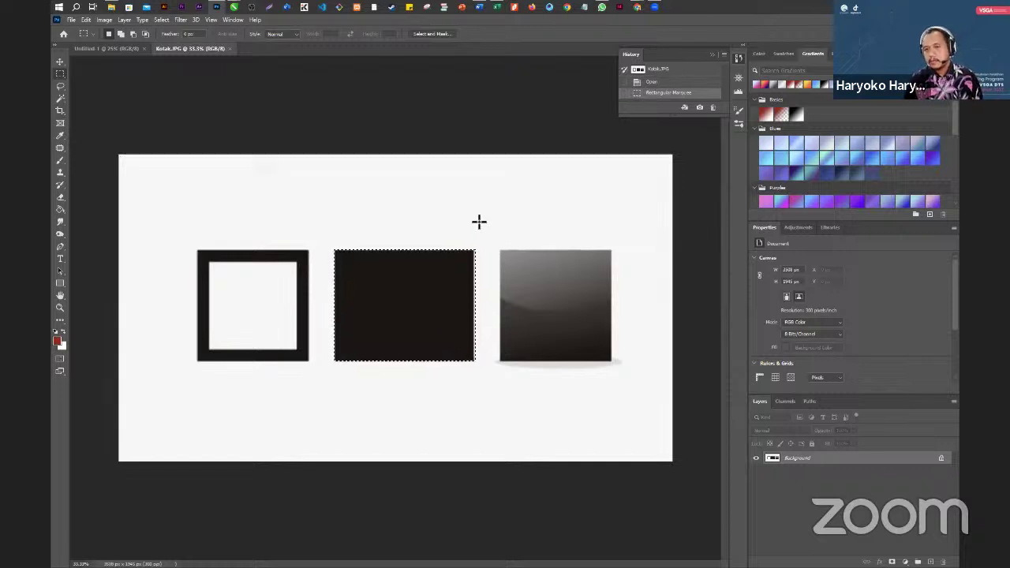
left_click_drag(492, 229, 475, 435)
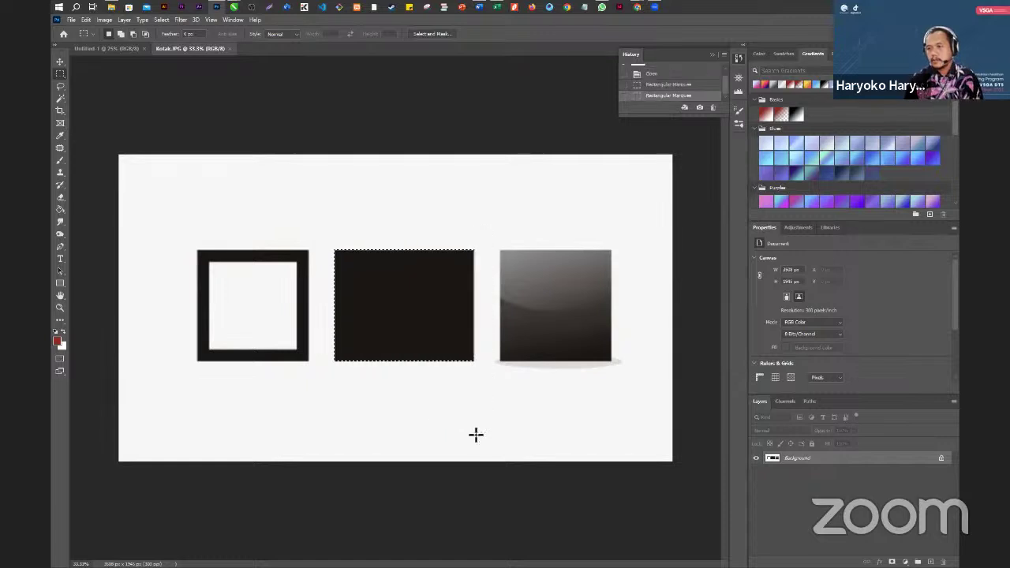
right_click(436, 303)
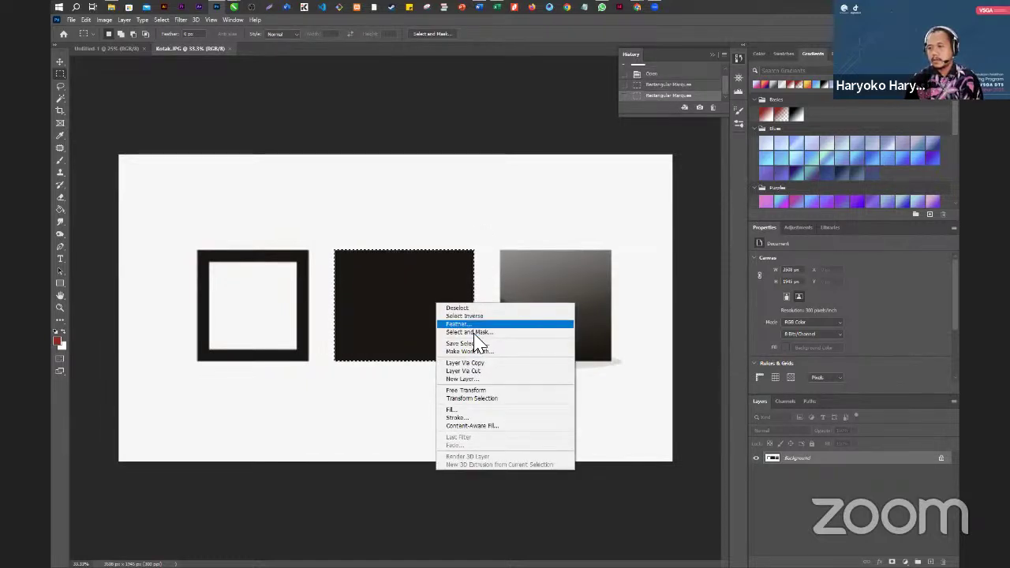
left_click(489, 362)
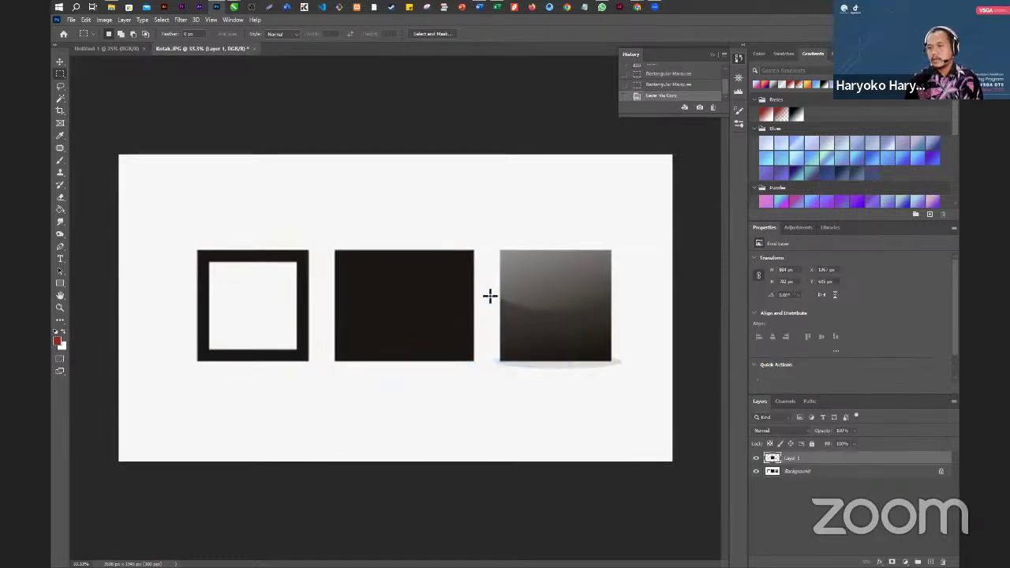
- Select the gradient square with the Rectangular Marquee tool and try Layer Via Copy while the black rectangle's layer is active
left_click_drag(500, 251, 613, 363)
right_click(571, 312)
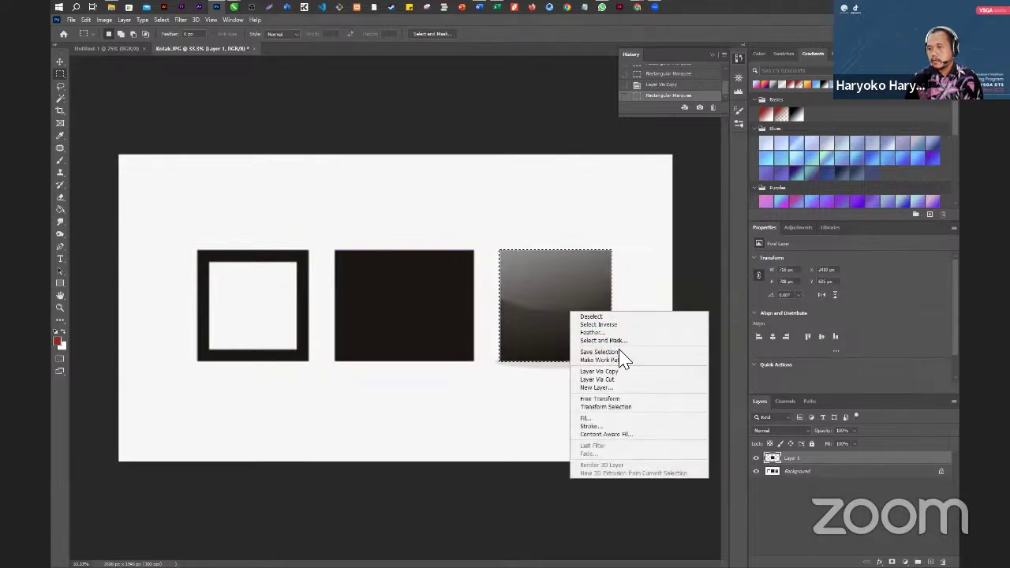
left_click(625, 371)
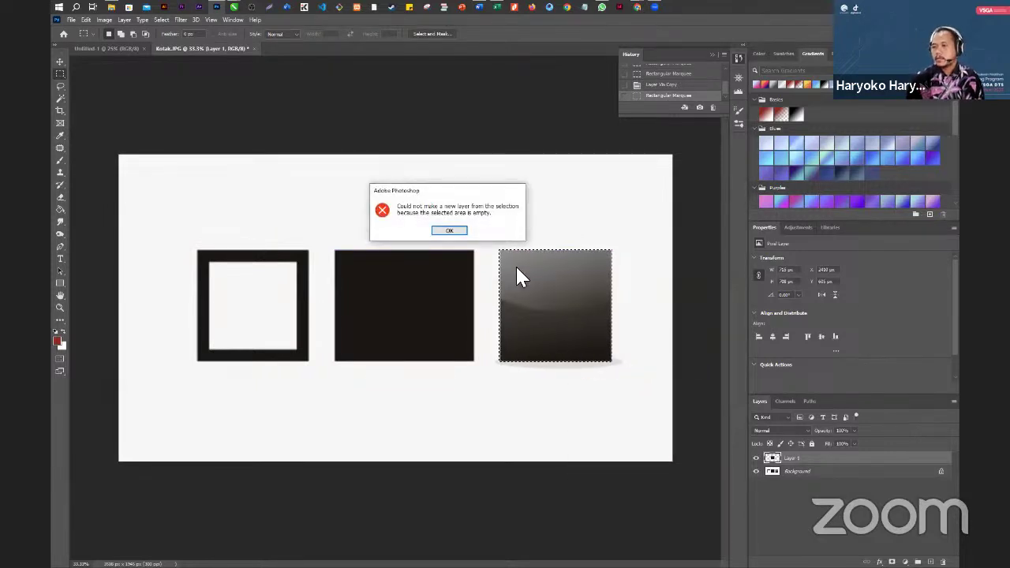
left_click(462, 234)
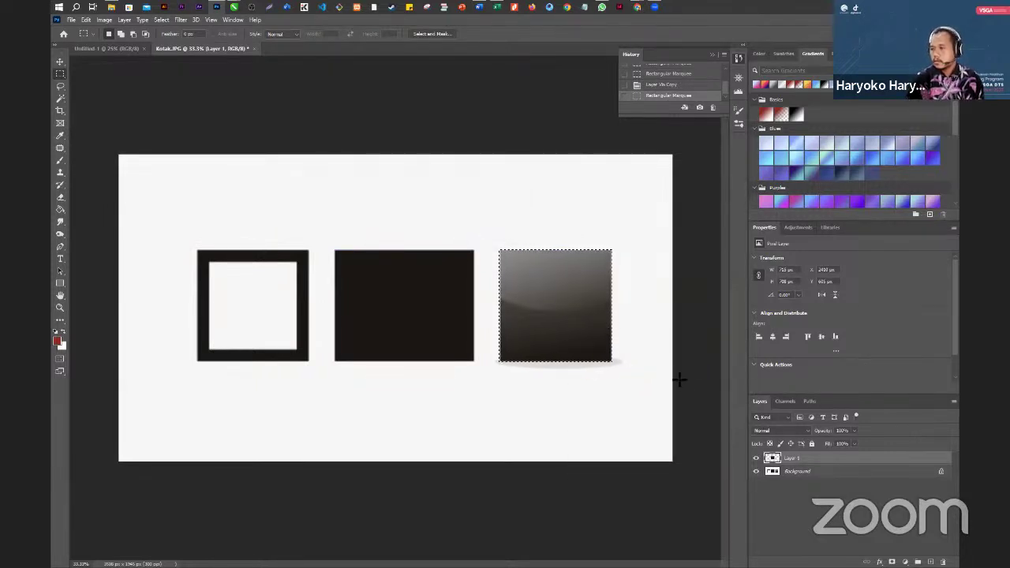
- Try to cut the selected gradient square and to shift it with the Move tool while the black rectangle's layer is active
key("ctrl+x")
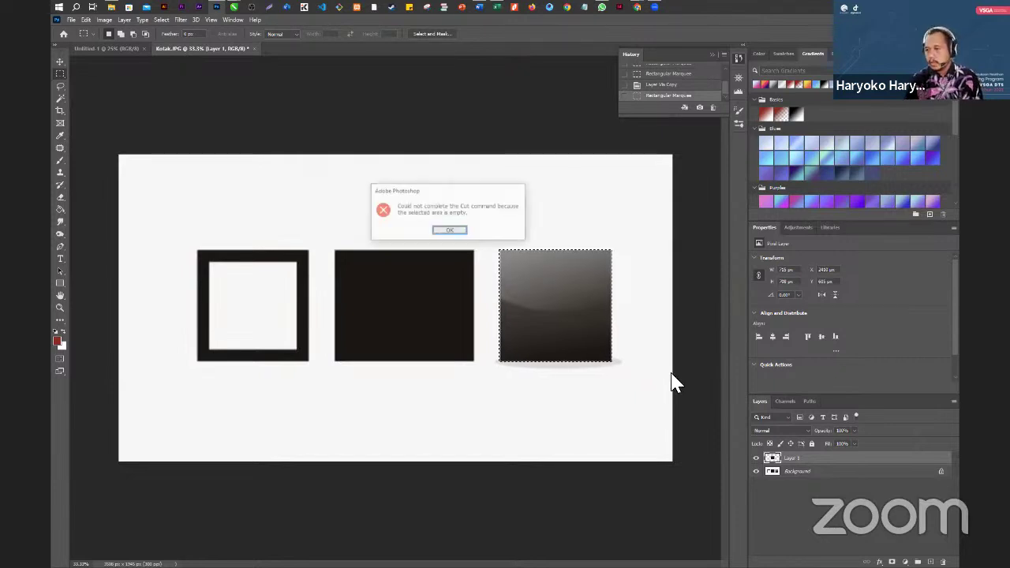
left_click(454, 233)
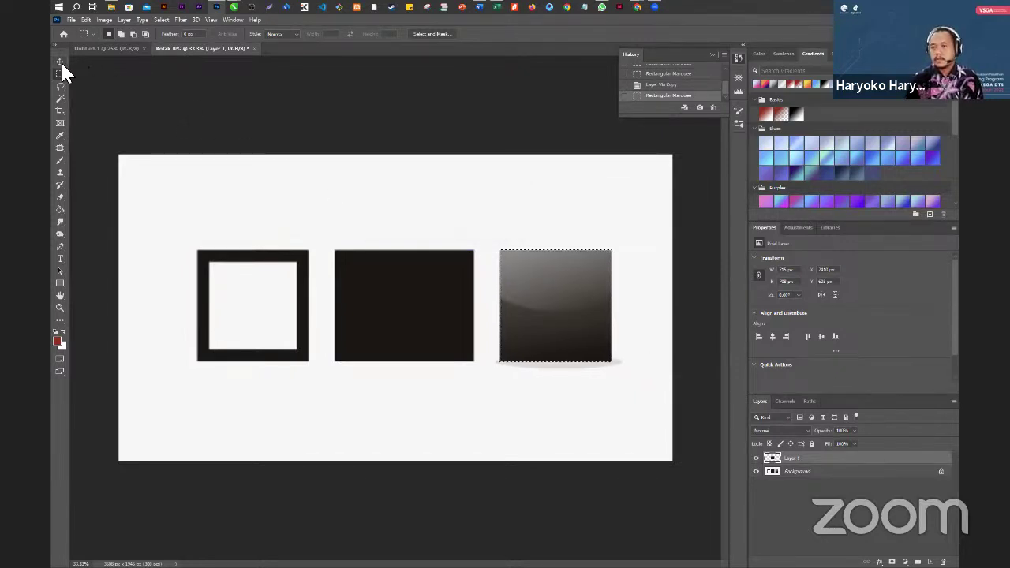
left_click(61, 61)
left_click_drag(557, 303, 534, 278)
left_click(445, 233)
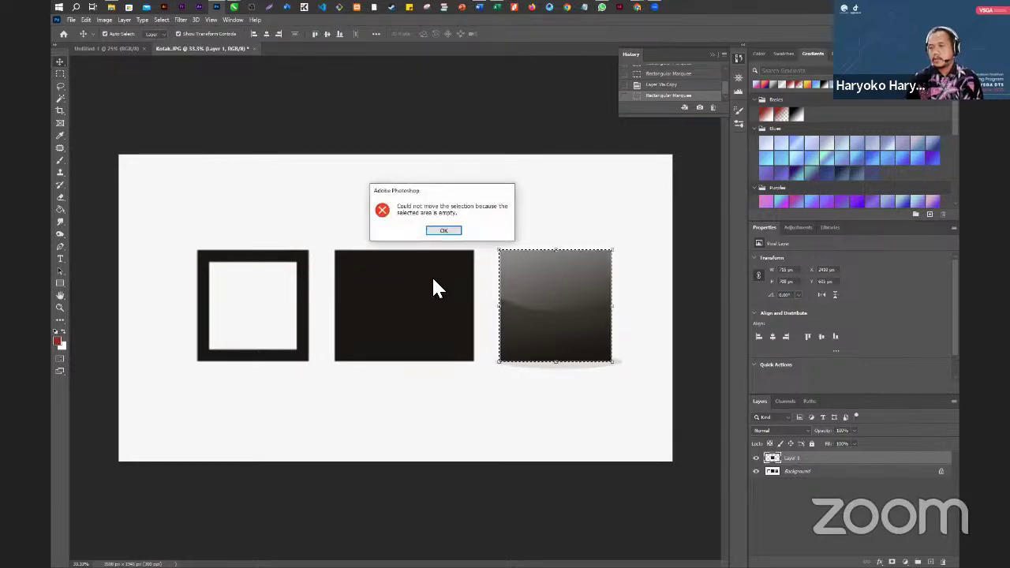
left_click(444, 232)
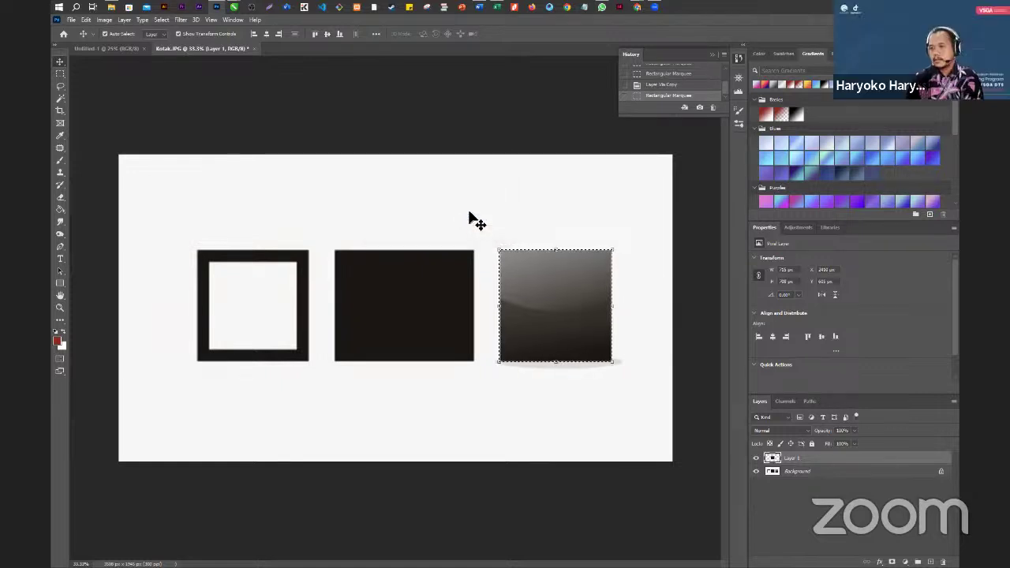
- Switch between the Background and the black rectangle's layer, and temporarily hide the Background to examine what the rectangle's layer contains
left_click(477, 209)
left_click_drag(484, 118, 434, 118)
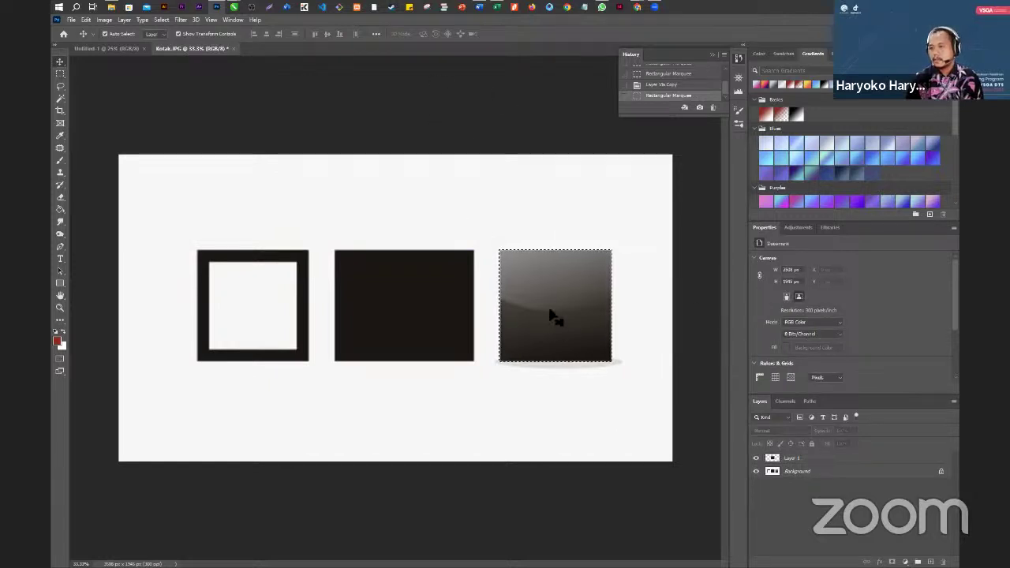
left_click(817, 471)
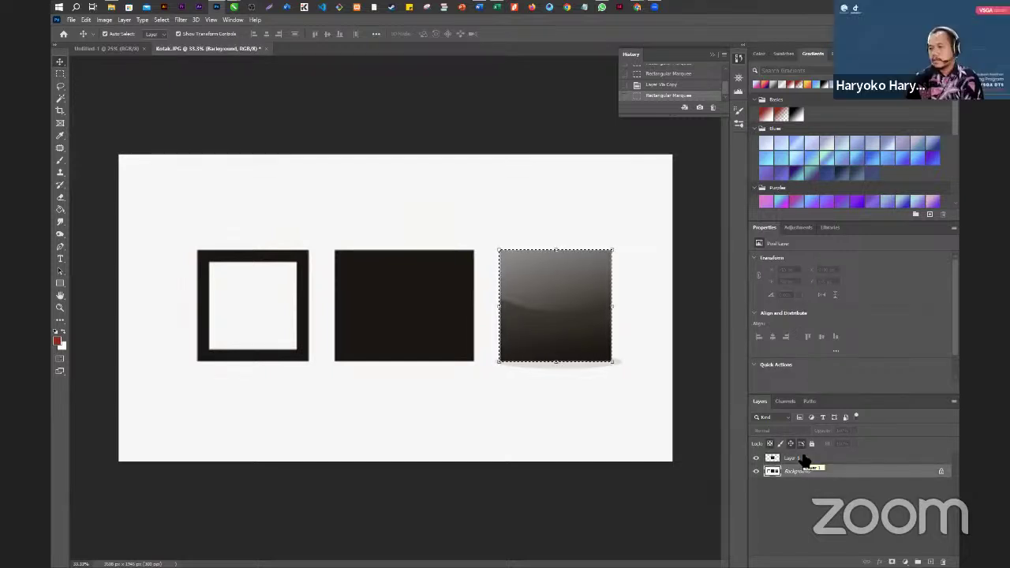
left_click(805, 459)
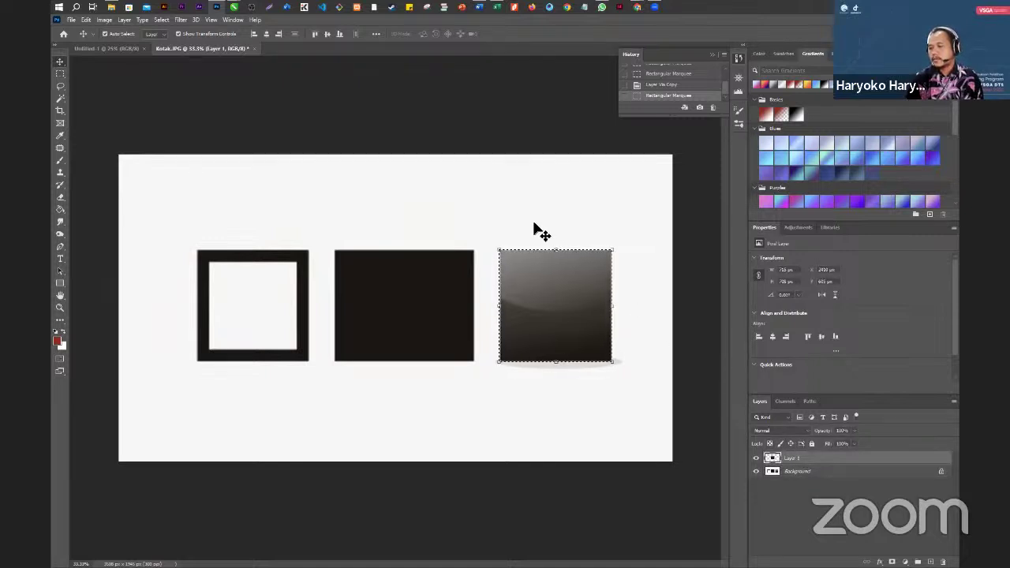
left_click(756, 471)
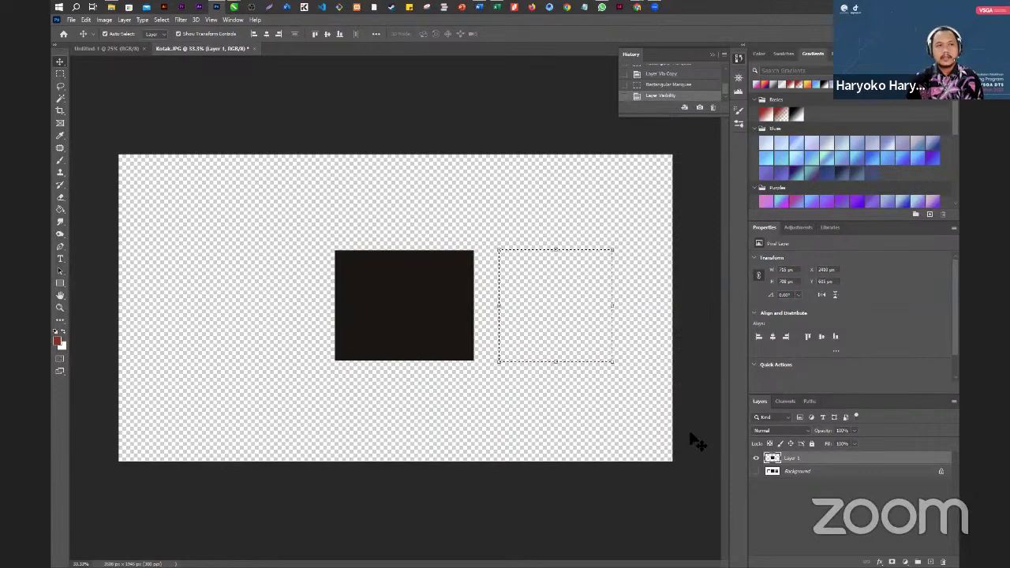
left_click(755, 471)
- Make the Background the active layer and copy the selected gradient square to its own layer with Layer Via Copy
left_click(823, 471)
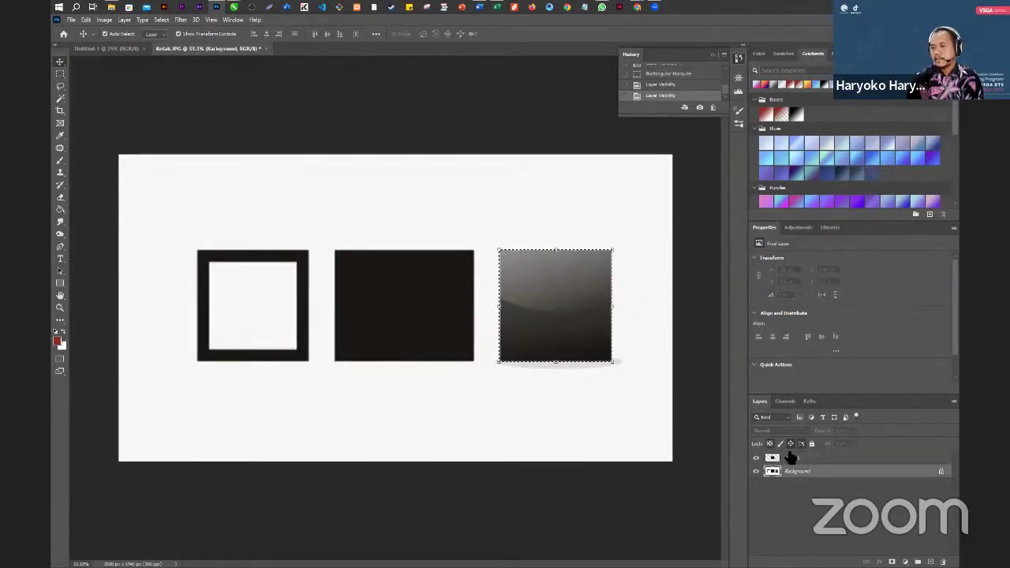
key("ctrl+t")
left_click(60, 74)
right_click(576, 297)
left_click(631, 356)
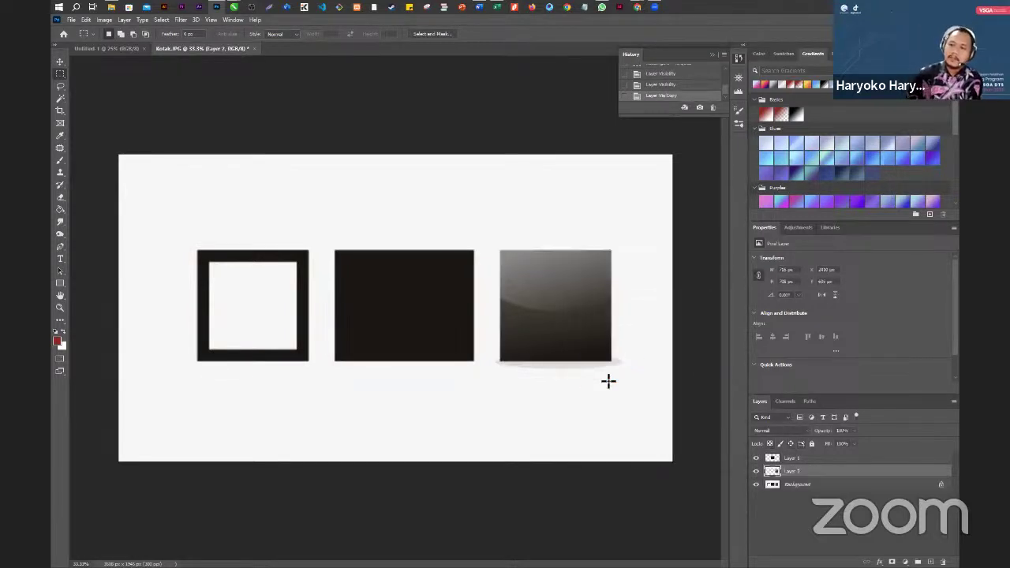
- Hide the gradient square's layer and the Background, leaving only the black rectangle's layer shown
left_click(756, 484)
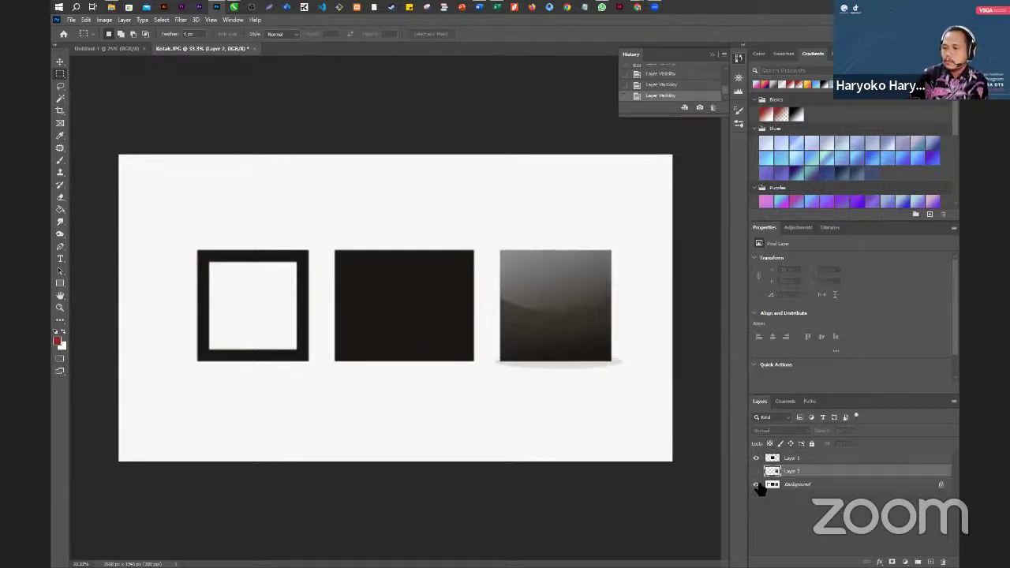
left_click(766, 484)
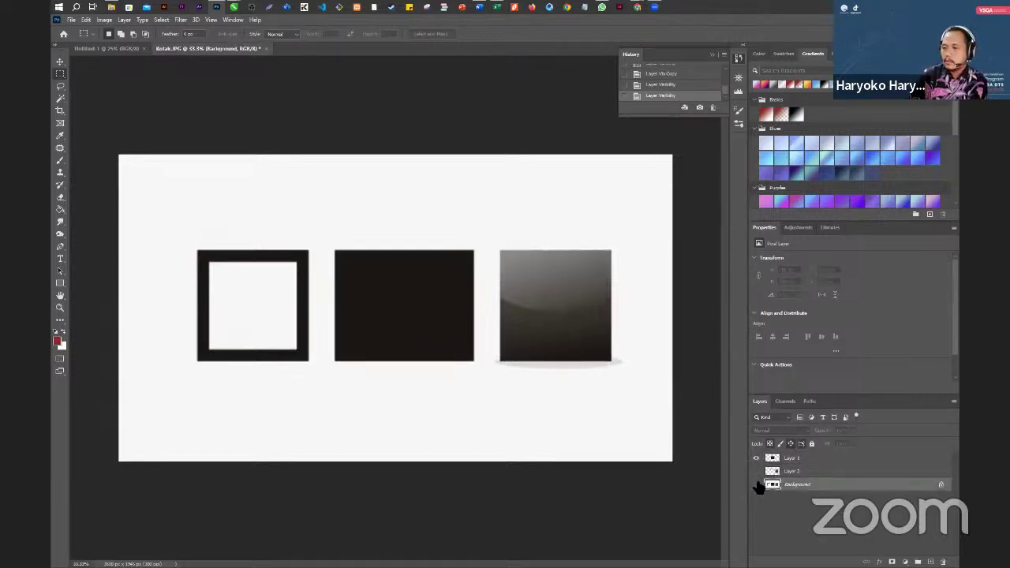
left_click(756, 484)
- Crop the canvas tightly to the edges of the black rectangle on all four sides
left_click(60, 111)
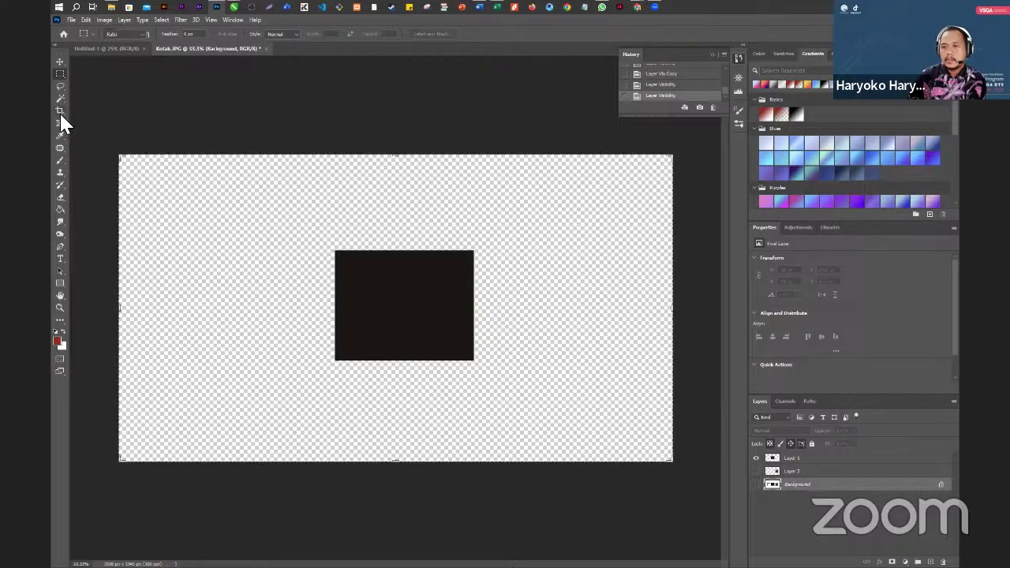
left_click_drag(127, 310, 226, 330)
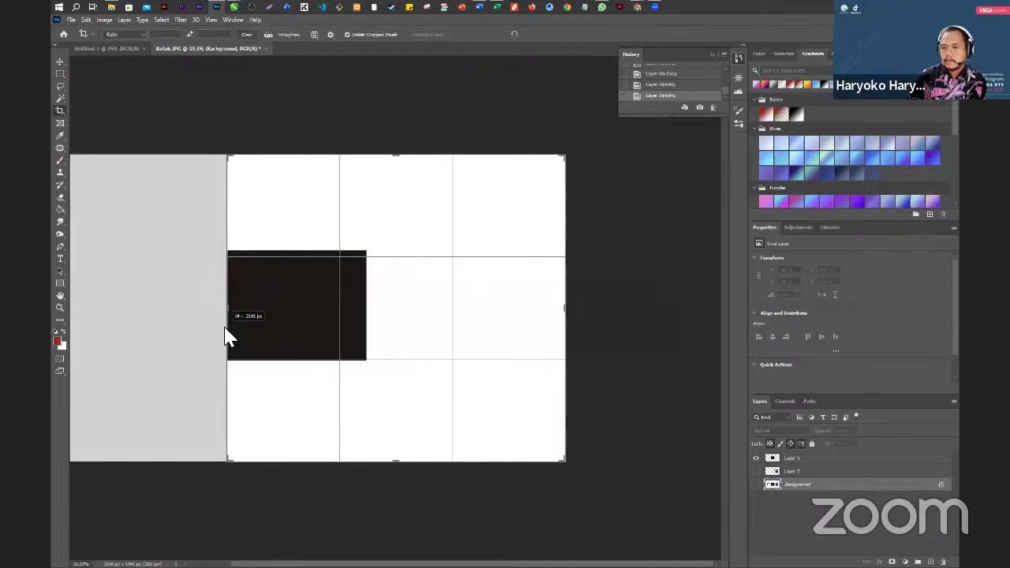
left_click_drag(564, 307, 465, 289)
left_click_drag(397, 158, 400, 265)
left_click_drag(397, 414, 403, 364)
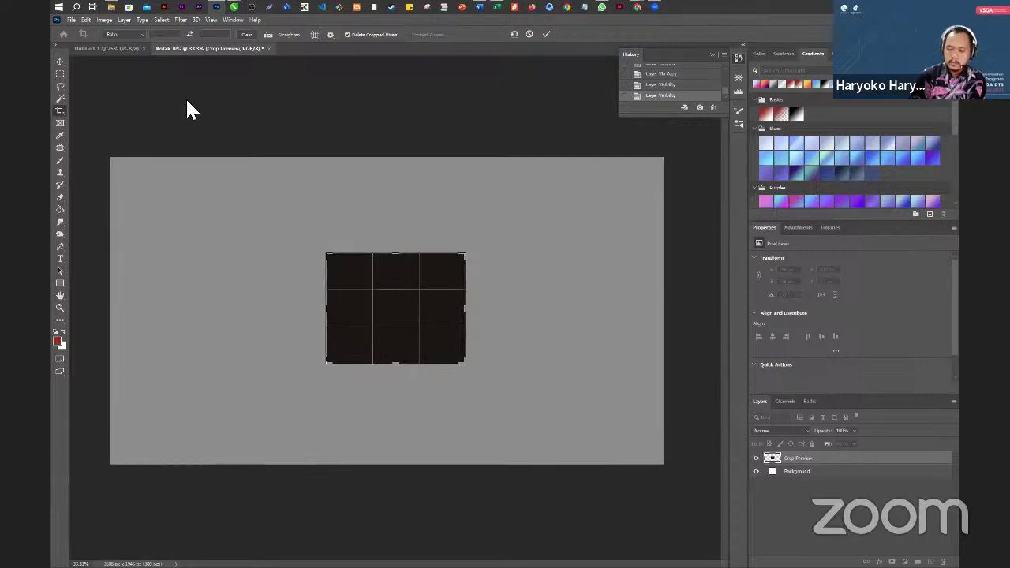
key("Return")
- Quick-export the cropped black rectangle as Kotak2.png into the practice files folder
left_click(71, 19)
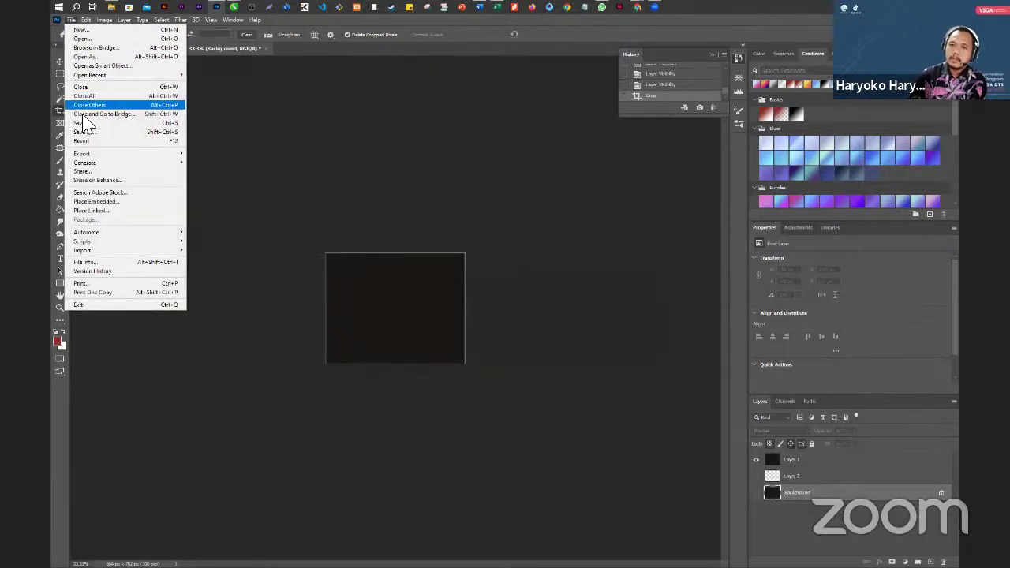
mouse_move(188, 165)
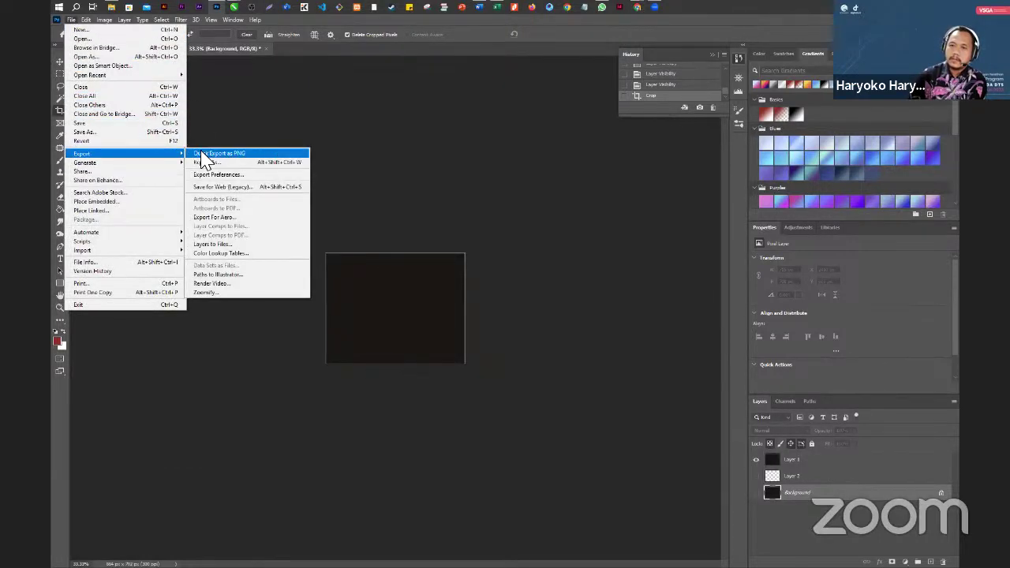
left_click(233, 155)
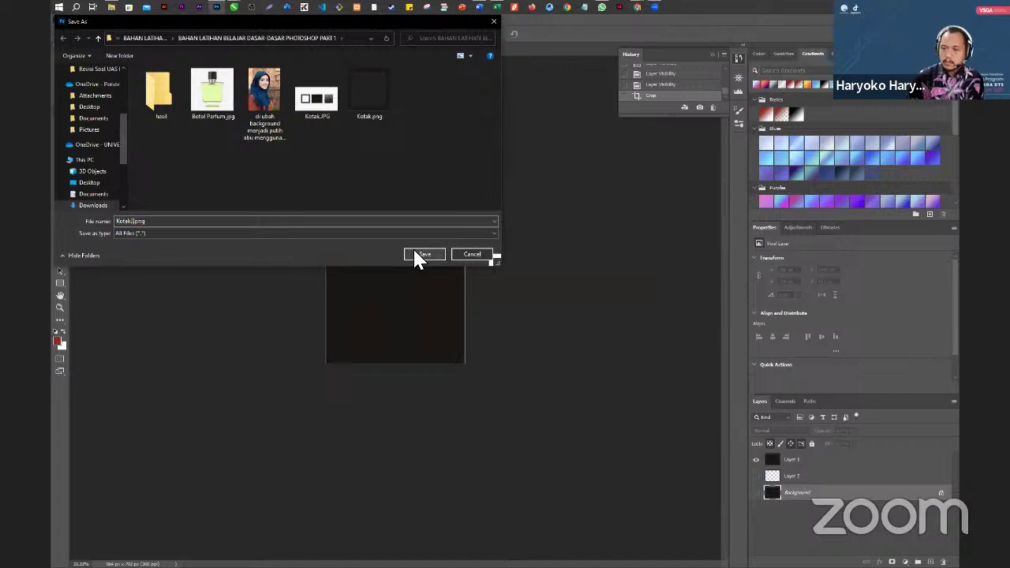
left_click(415, 252)
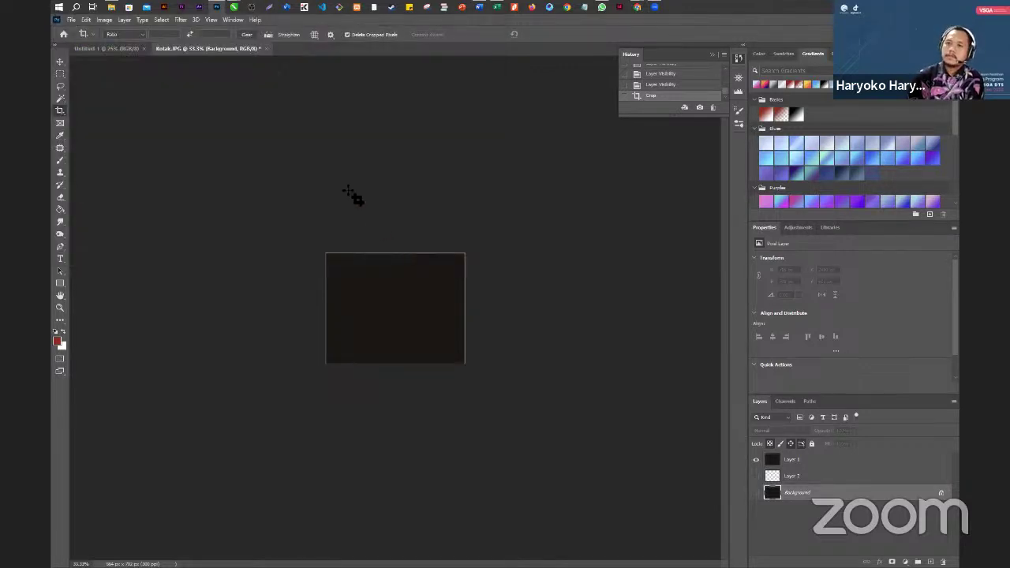
- Go back in the history to the original Kotak.JPG snapshot, then restore the state just before the crop
scroll(671, 96, "up", 5)
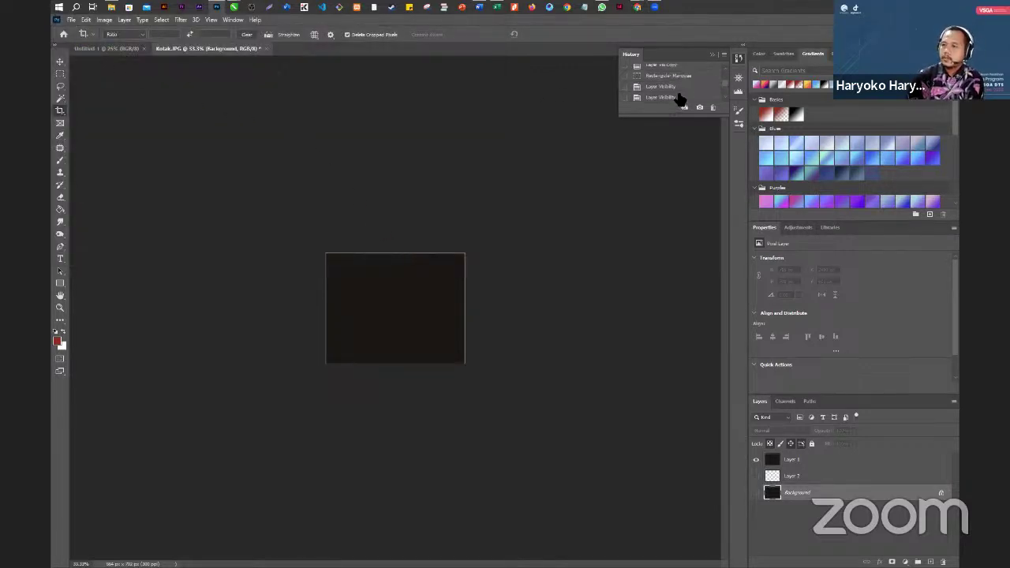
scroll(669, 75, "up", 2)
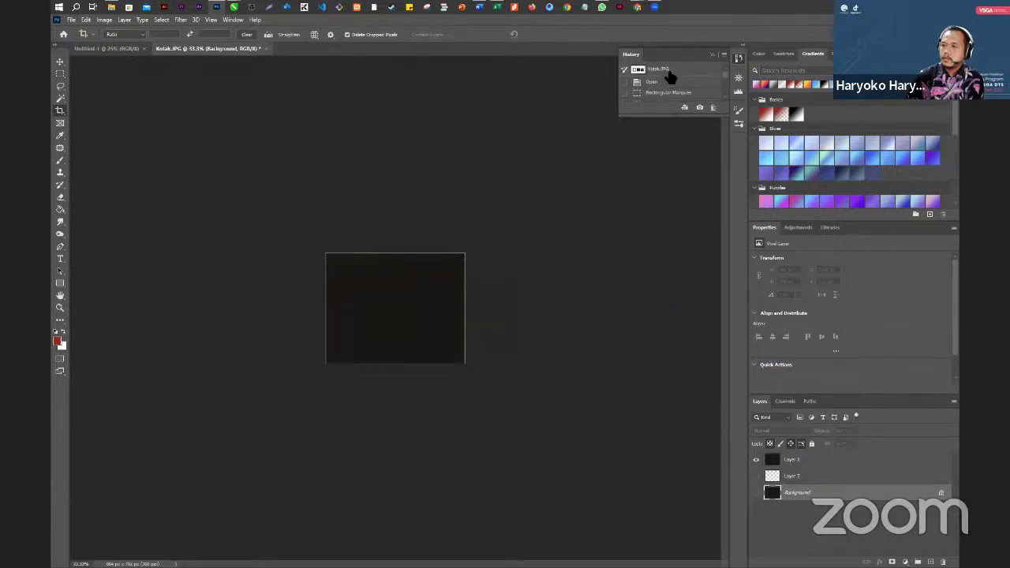
left_click(666, 71)
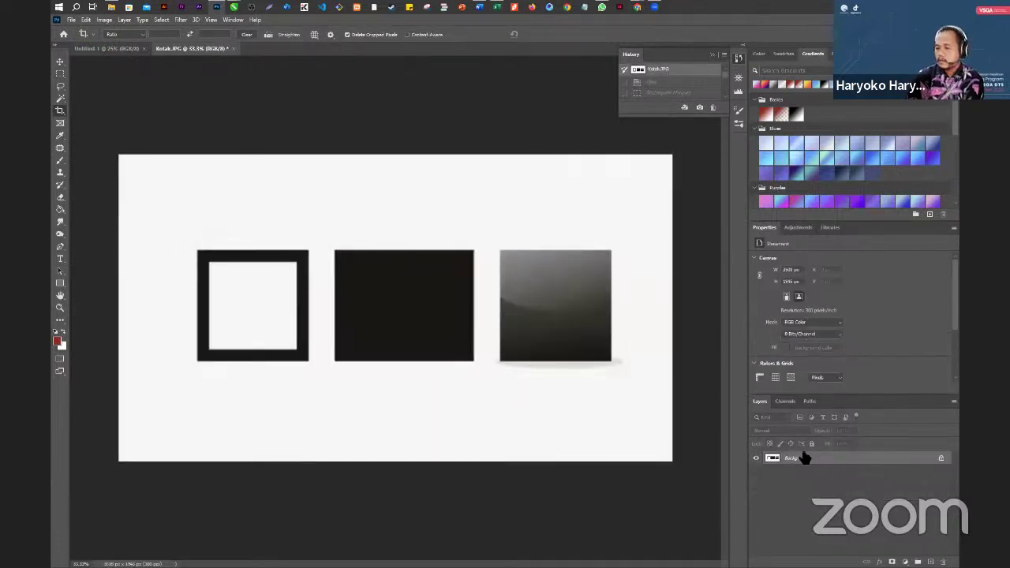
scroll(677, 90, "down", 5)
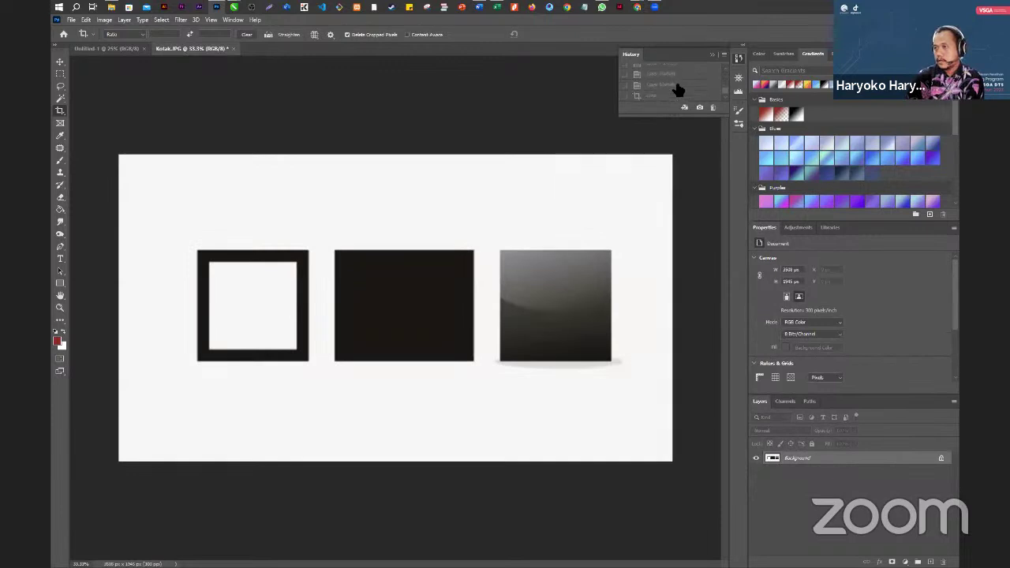
left_click(675, 86)
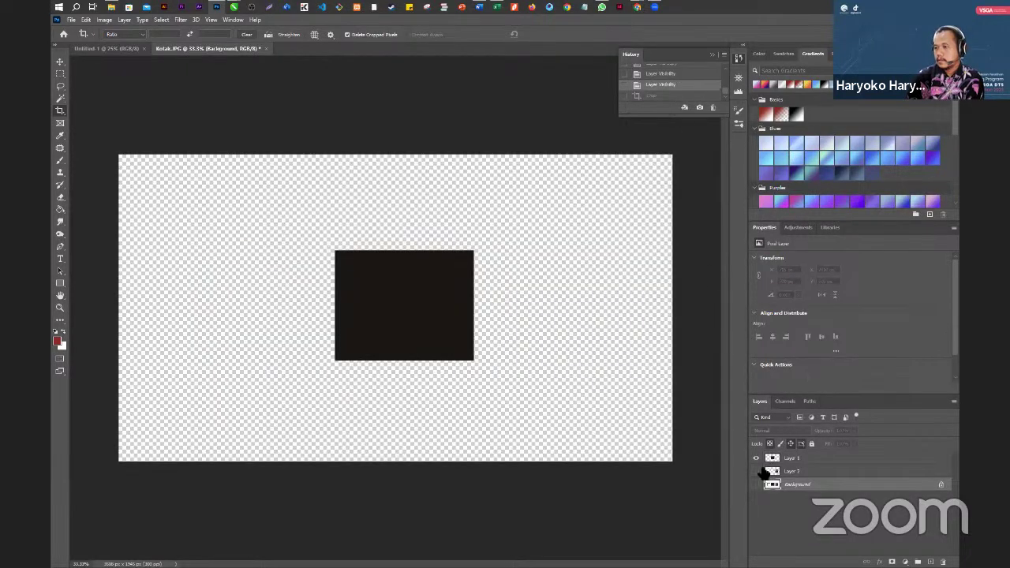
- Show the gradient square's layer and hide the black rectangle's layer, keeping the Background hidden
left_click(756, 471)
left_click(756, 459)
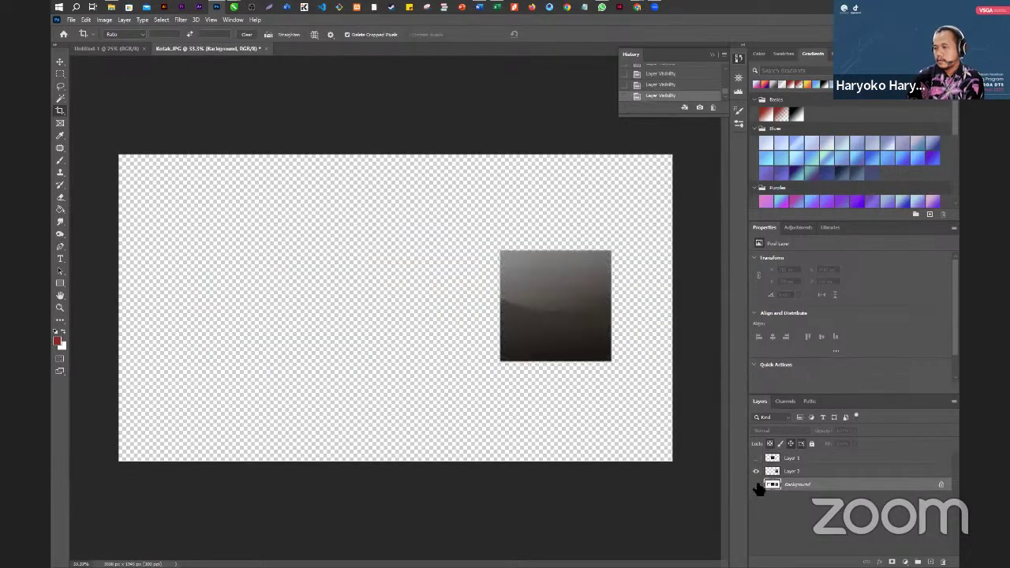
left_click(756, 484)
left_click(756, 483)
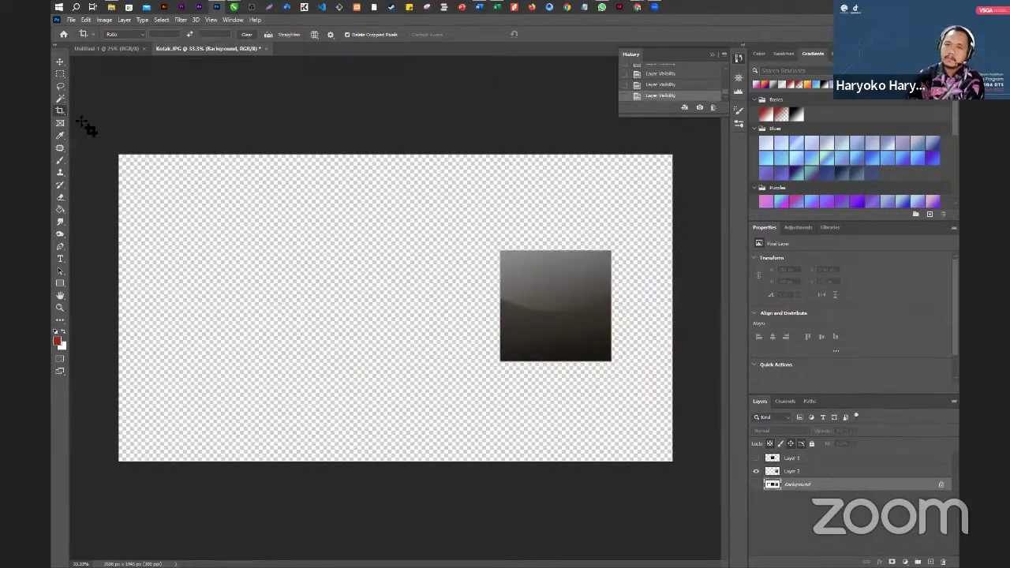
- Crop the canvas tightly to the edges of the gradient square on all four sides
left_click(59, 61)
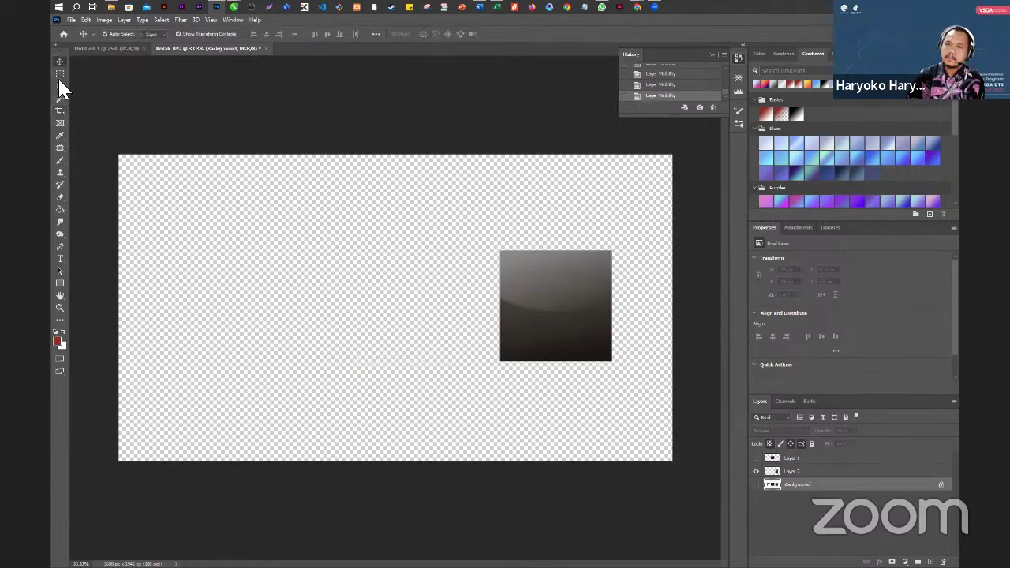
left_click(60, 111)
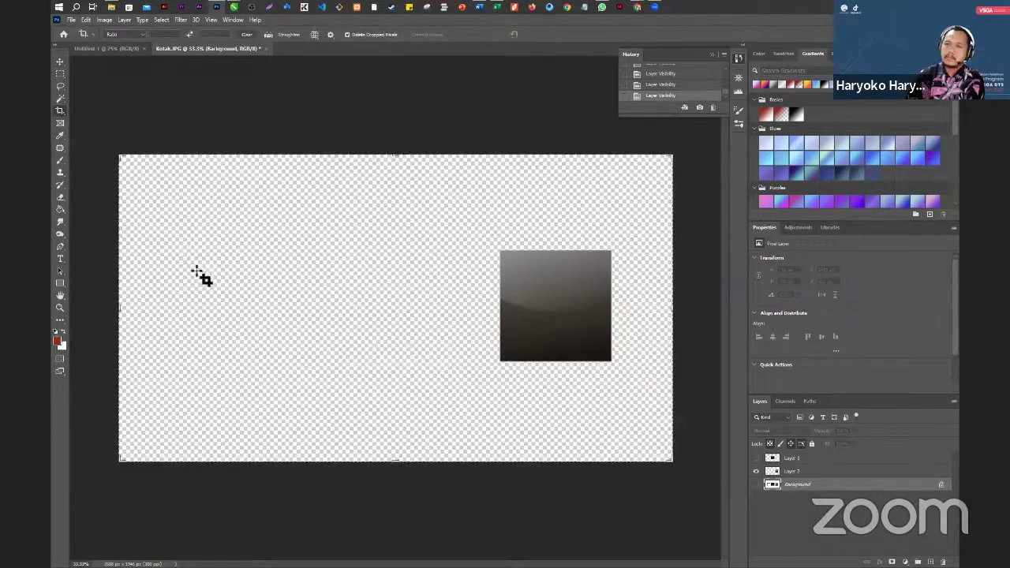
left_click_drag(121, 309, 309, 307)
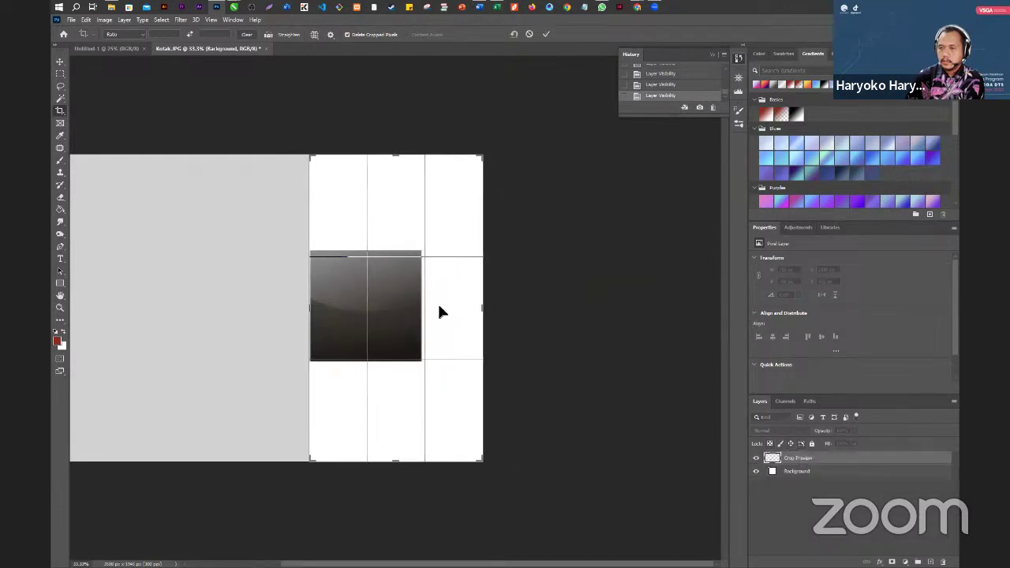
left_click_drag(478, 309, 452, 313)
left_click_drag(396, 457, 401, 411)
left_click_drag(397, 205, 399, 256)
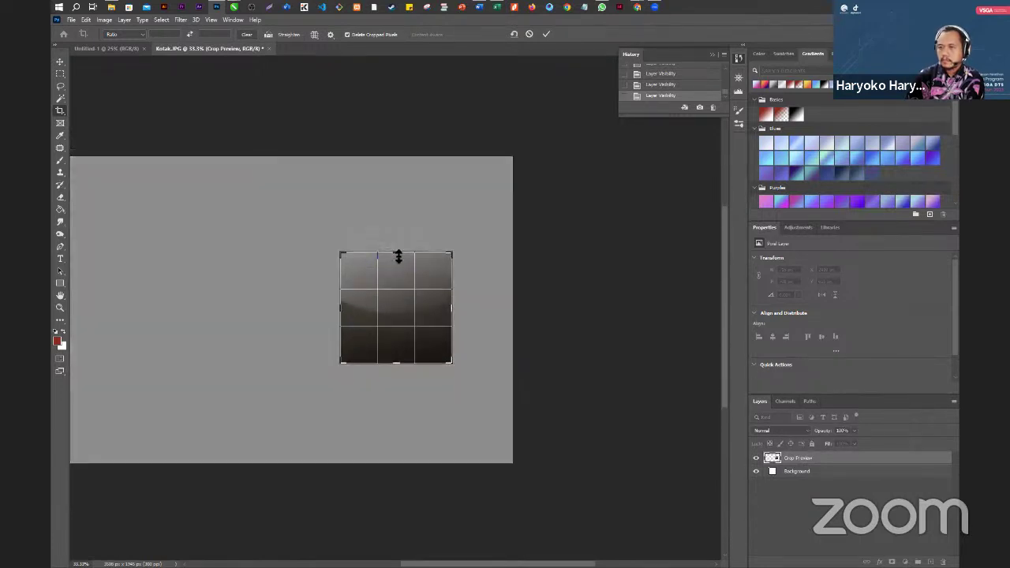
key("Return")
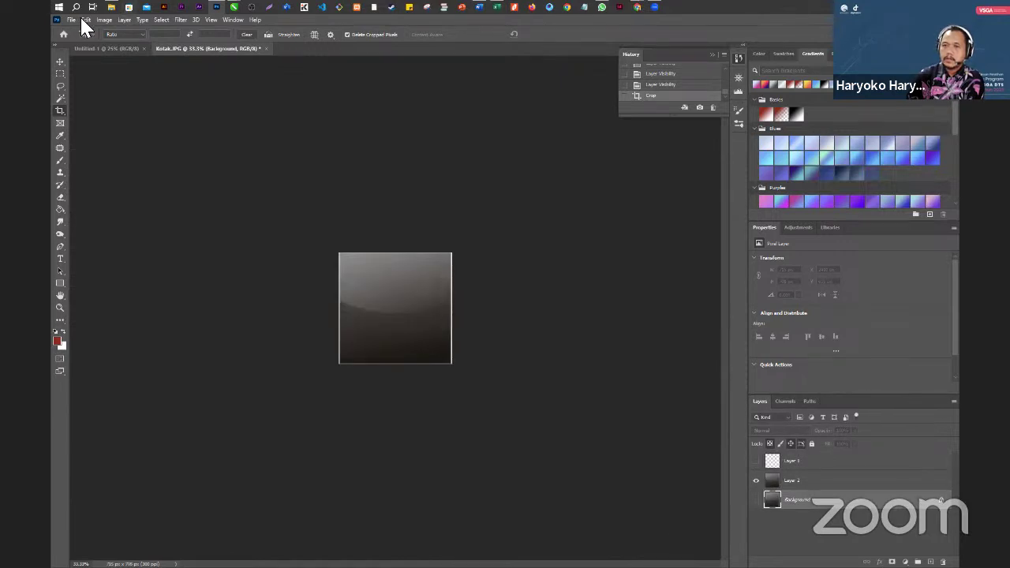
- Quick-export the cropped gradient square as a separate PNG file in the practice files folder
left_click(70, 21)
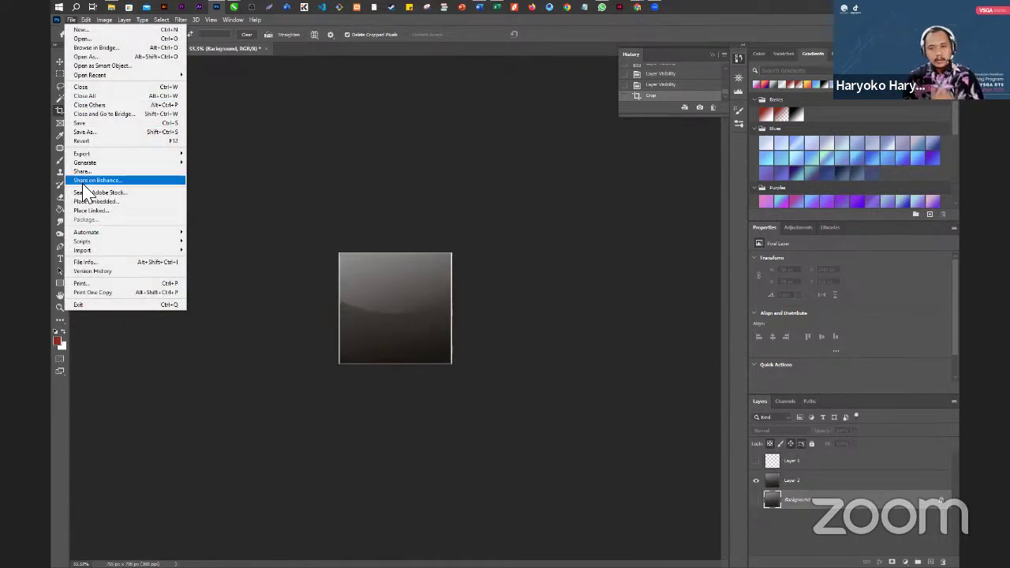
mouse_move(102, 151)
left_click(225, 153)
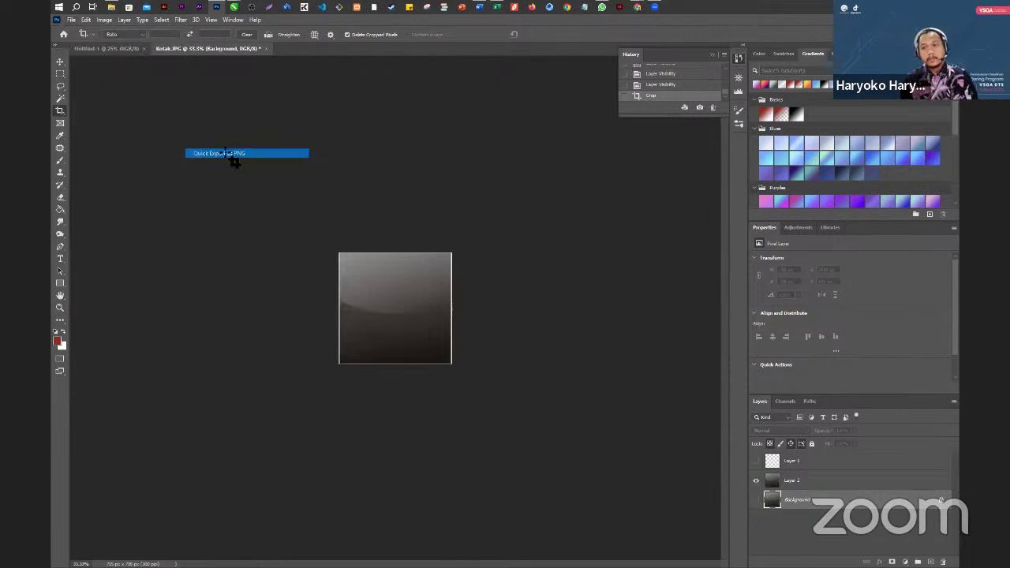
left_click(137, 228)
key("Return")
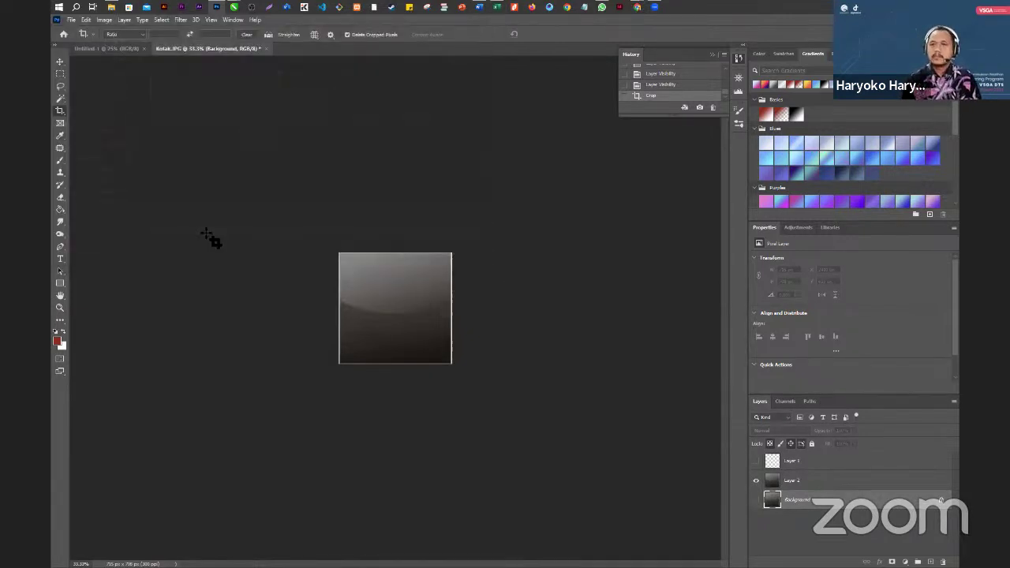
- Restore the history state before the gradient square's crop and make both shape layers and the Background visible
left_click(661, 86)
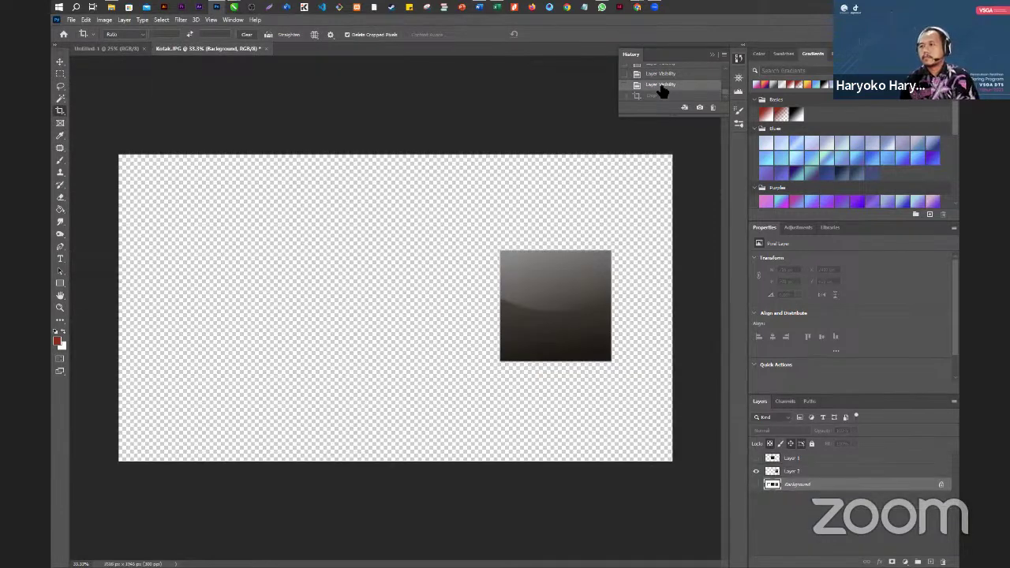
scroll(666, 87, "up", 1)
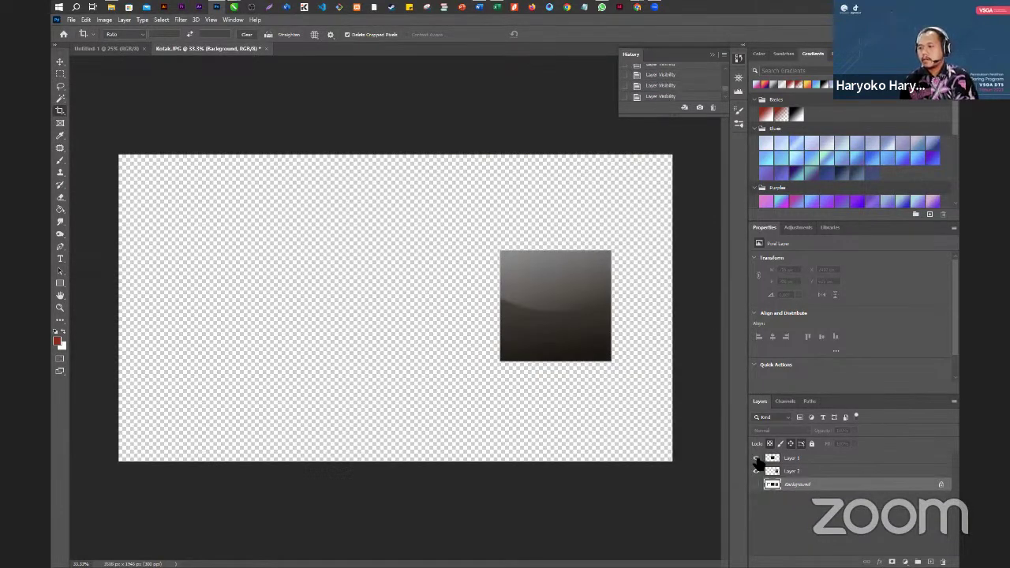
left_click(755, 471)
left_click(756, 484)
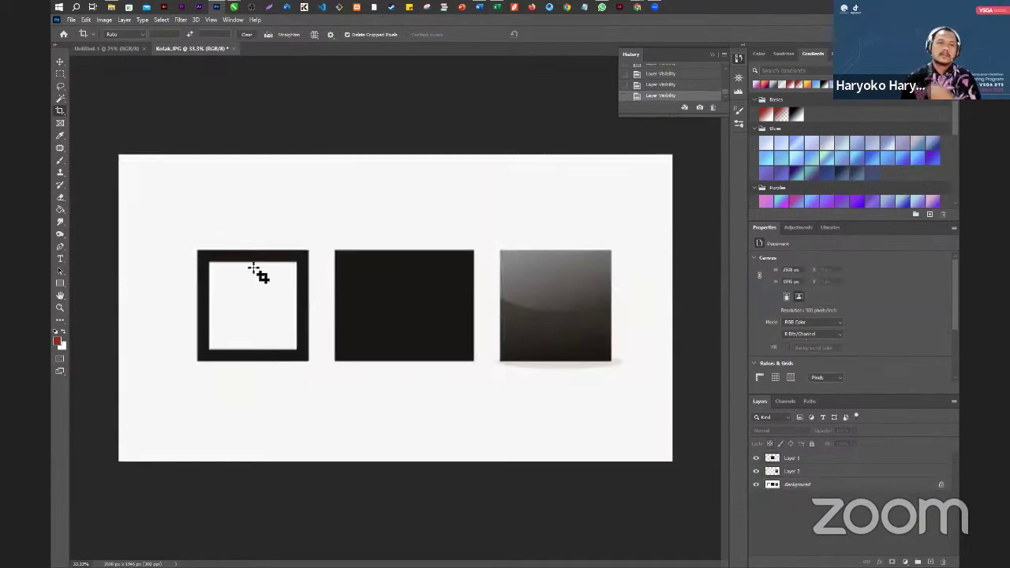
- Open Botol Parfum.jpg from the practice files folder as a new document in Photoshop
key("alt+Tab")
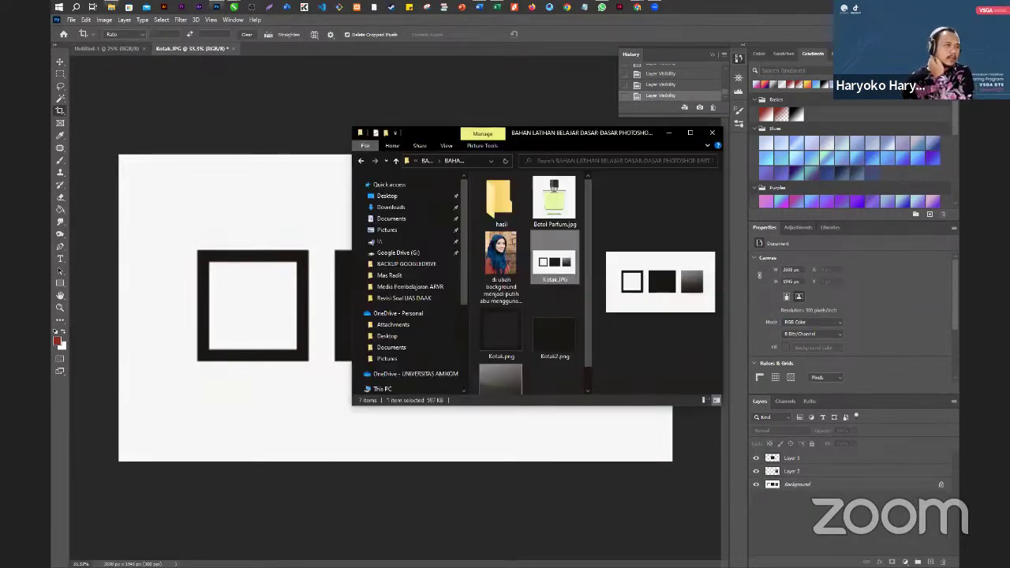
left_click_drag(556, 206, 411, 48)
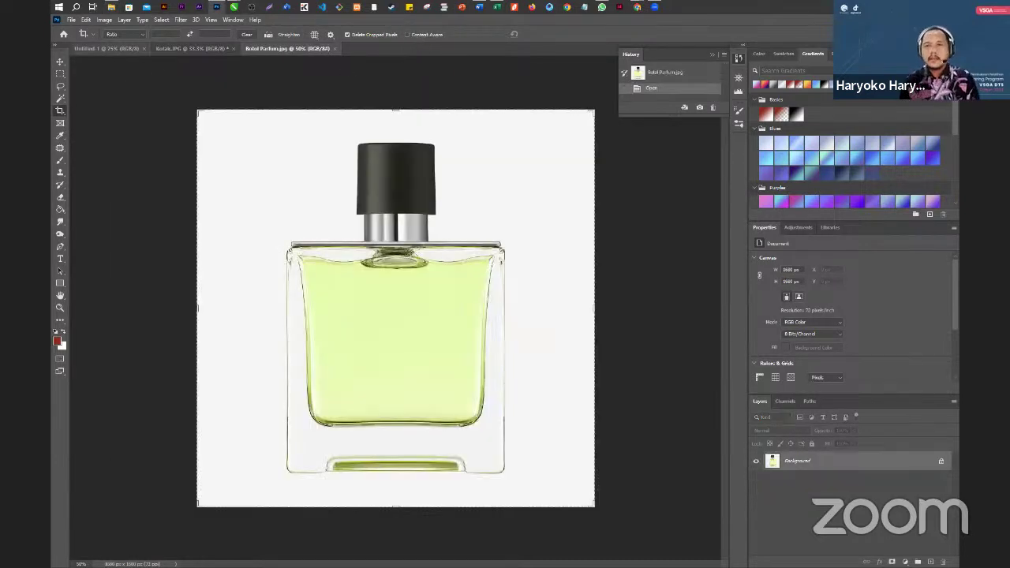
- Try selecting the plain background around the perfume bottle with the Magic Wand tool
left_click(60, 62)
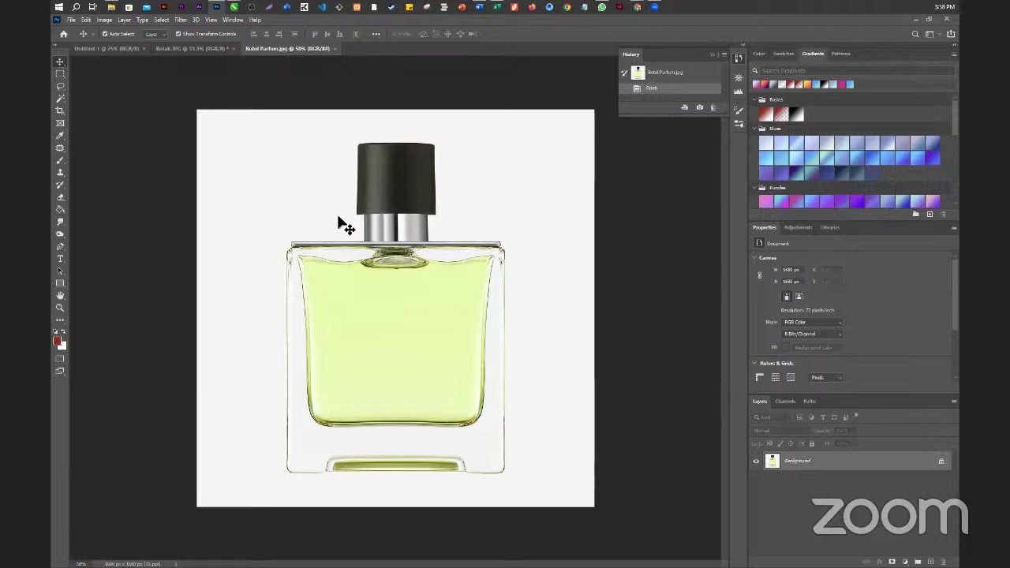
left_click(61, 111)
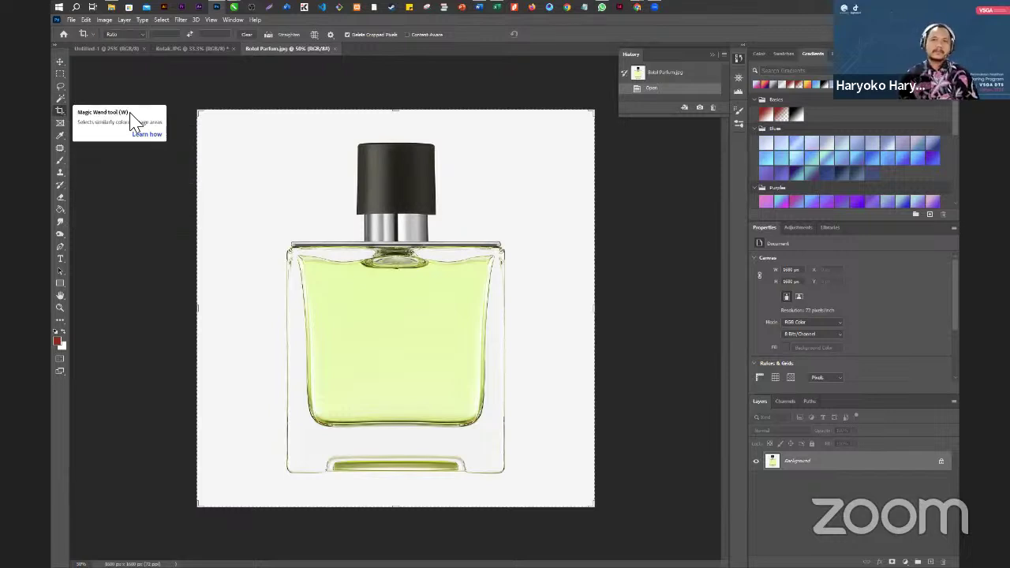
left_click(59, 95)
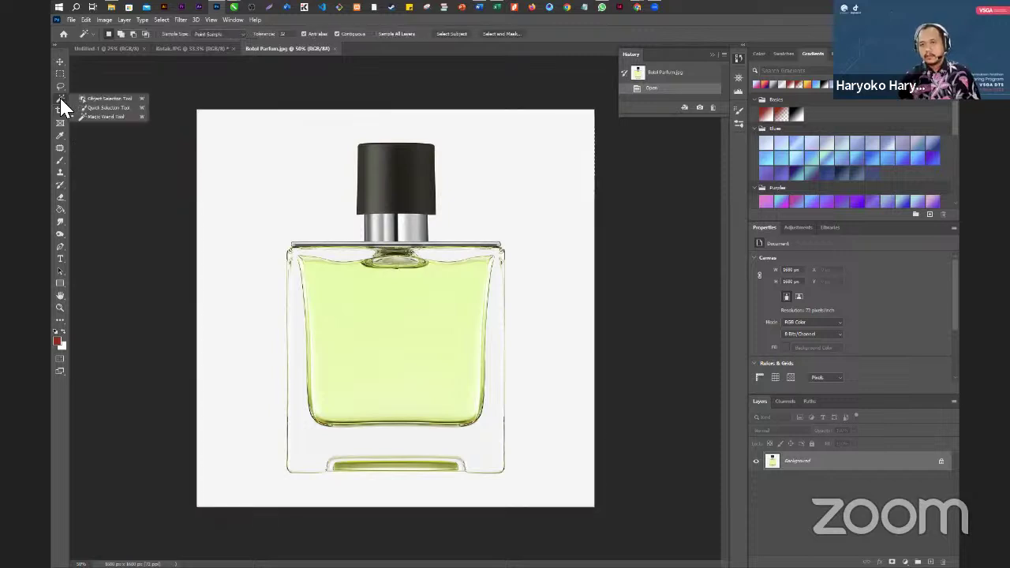
left_click(111, 116)
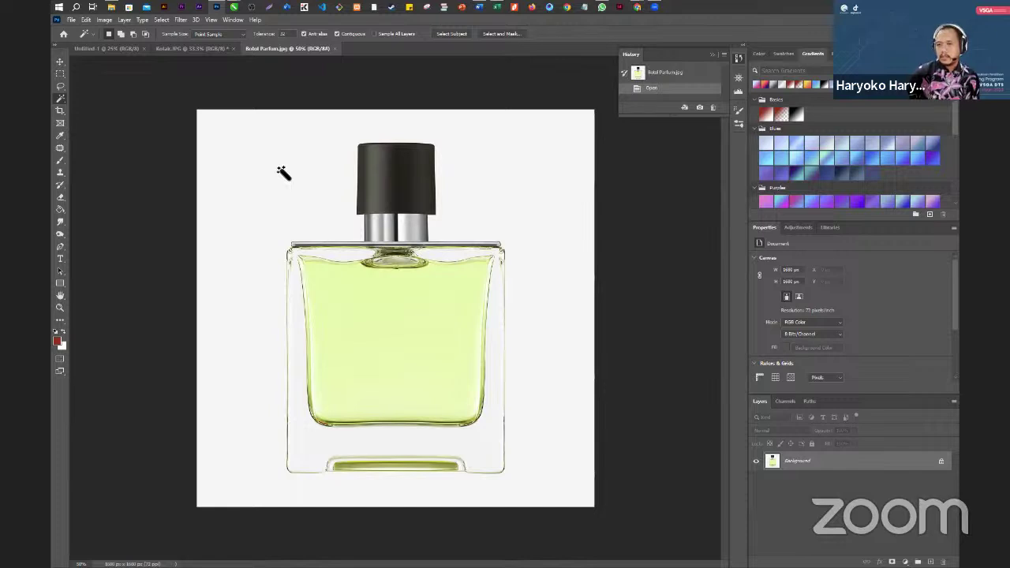
left_click(280, 170)
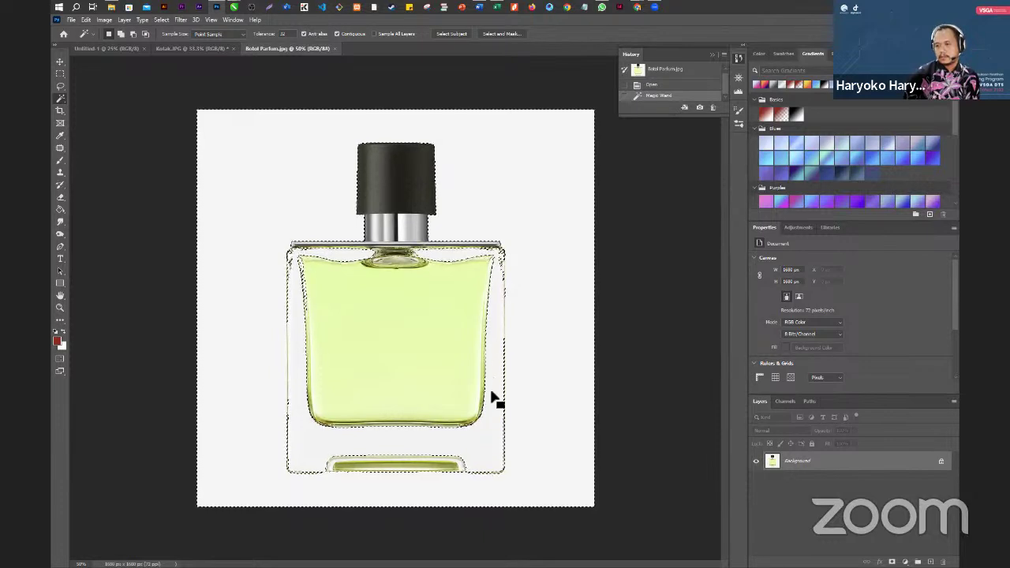
- Clear the background selection and select the whole perfume bottle, cap included, with the Object Selection tool
right_click(60, 97)
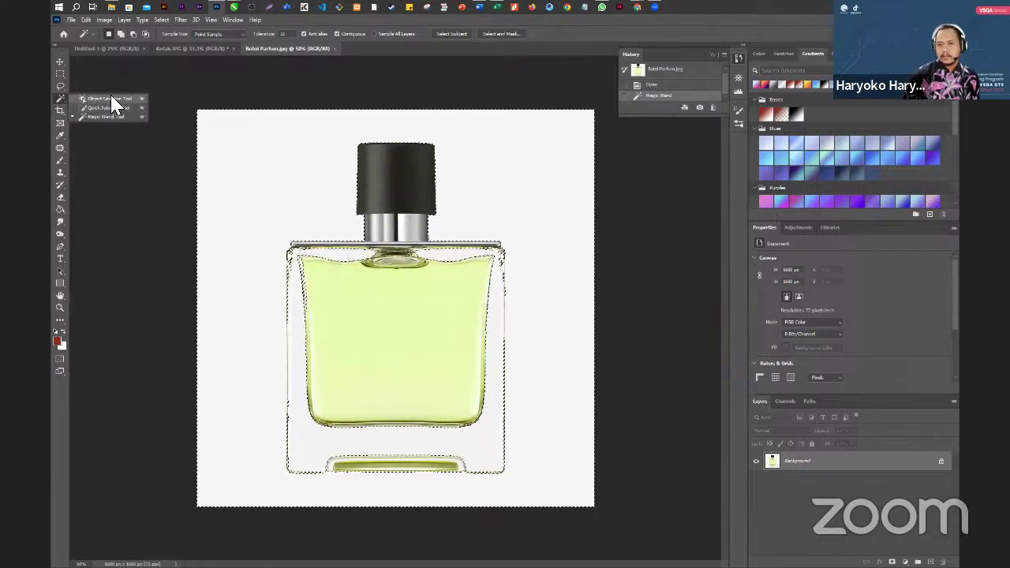
left_click(111, 102)
key("ctrl+d")
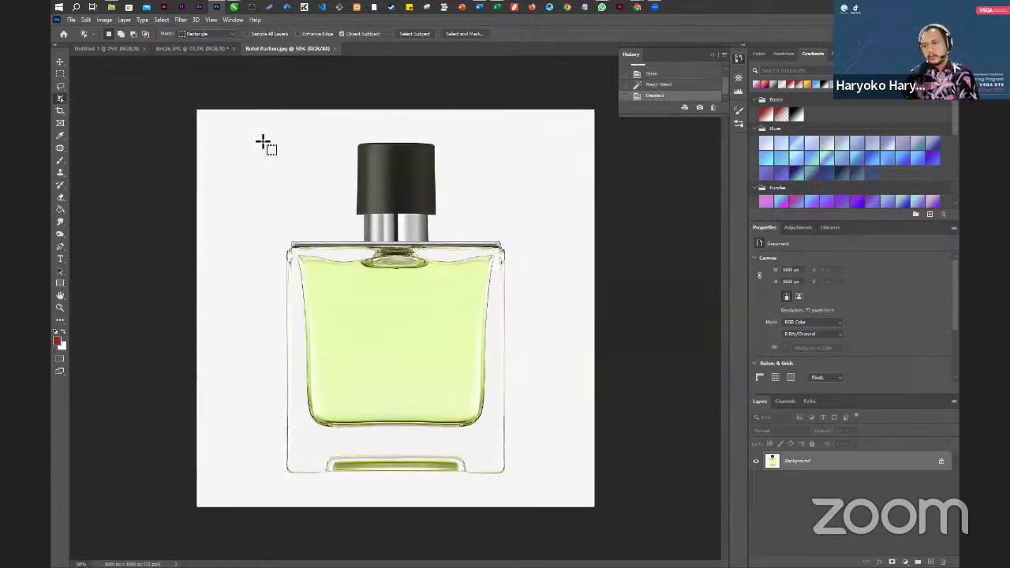
left_click_drag(270, 124, 523, 488)
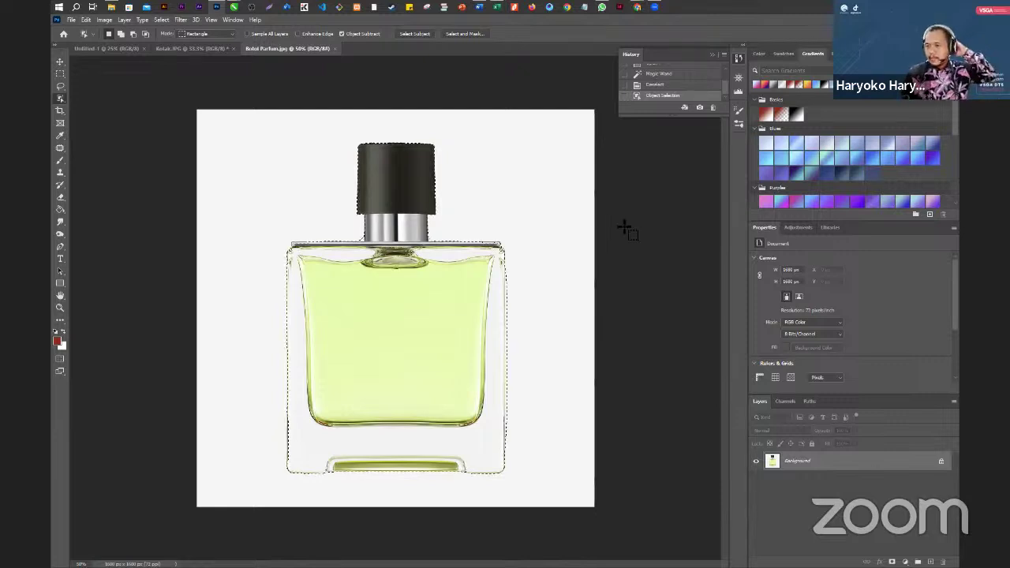
- Subtract the excess background strip along the bottle's right edge from the selection with the Object Selection tool
scroll(523, 463, "up", 4)
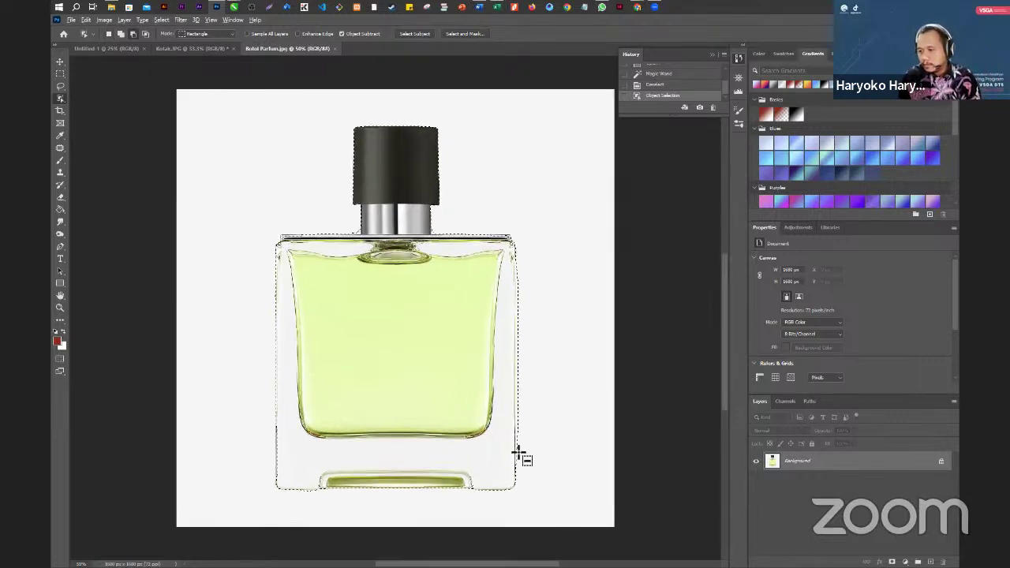
scroll(521, 394, "up", 4)
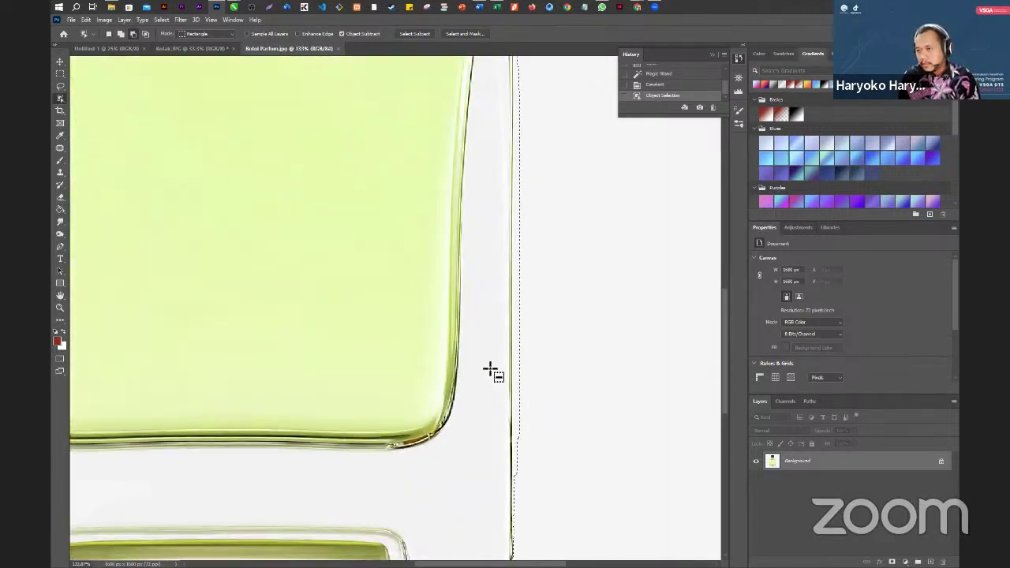
scroll(442, 326, "down", 3)
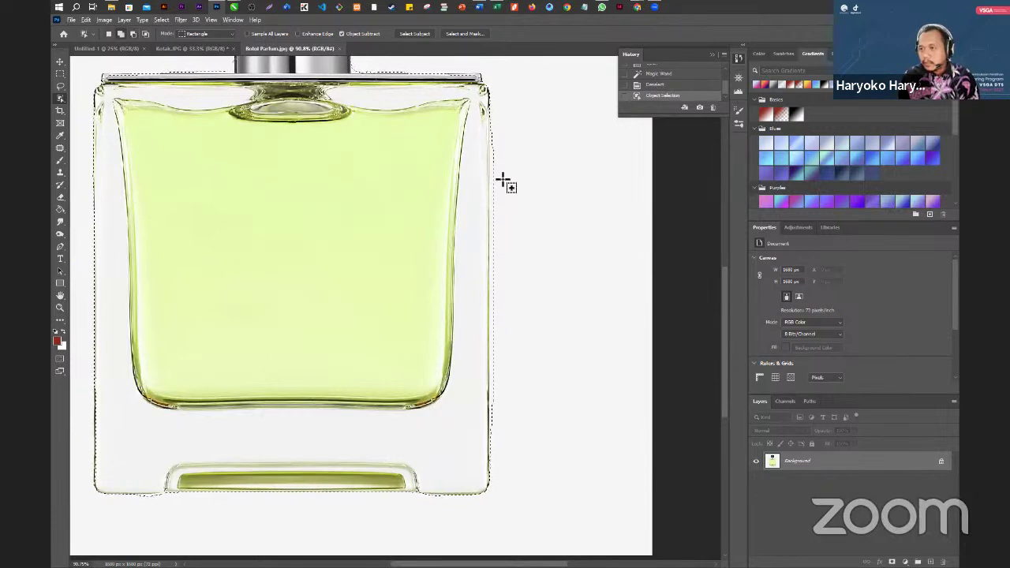
left_click_drag(497, 103, 500, 162)
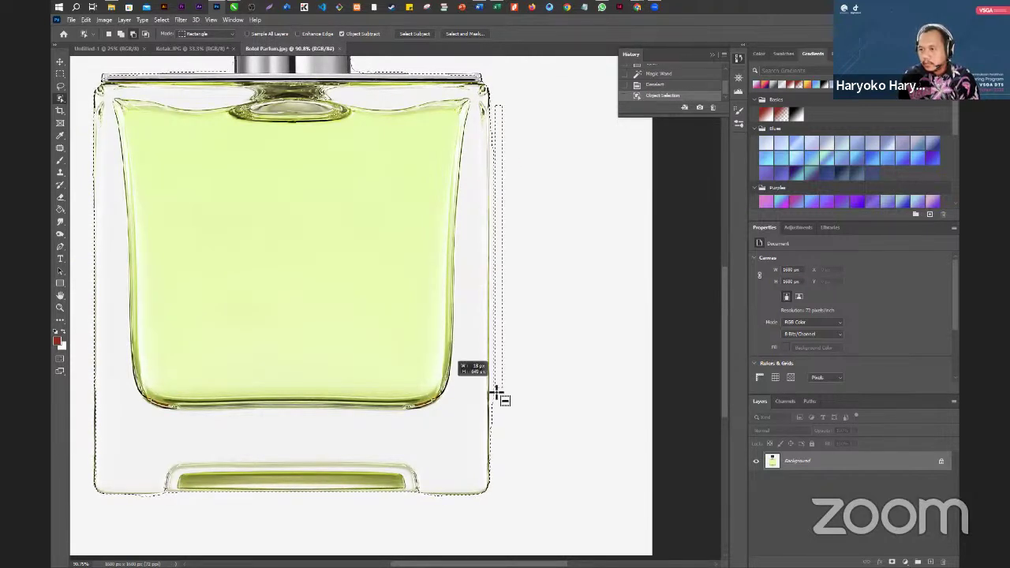
left_click_drag(491, 474, 561, 428)
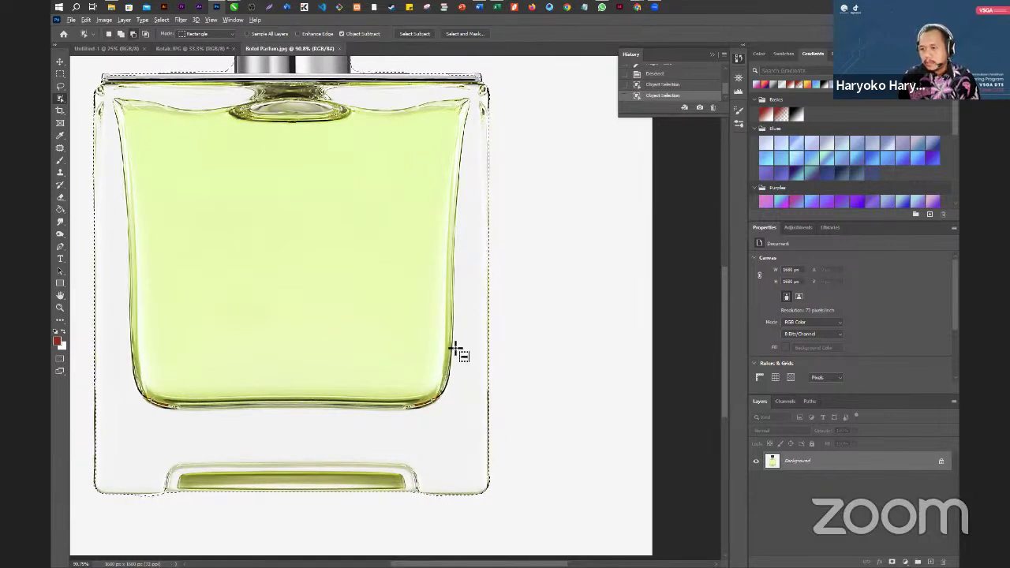
- Try boxing the excess area below the bottle's lower-left foot with the Object Selection tool, and undo the attempts
scroll(456, 350, "down", 3)
scroll(320, 538, "up", 5)
scroll(314, 535, "up", 5)
scroll(338, 506, "up", 3)
scroll(332, 404, "up", 2)
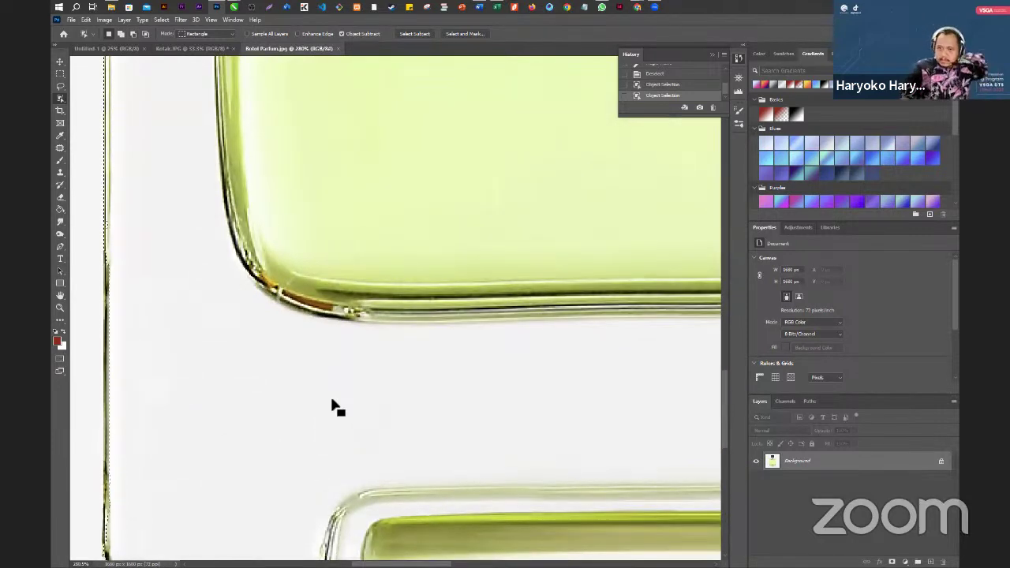
scroll(332, 404, "down", 3)
scroll(334, 406, "down", 2)
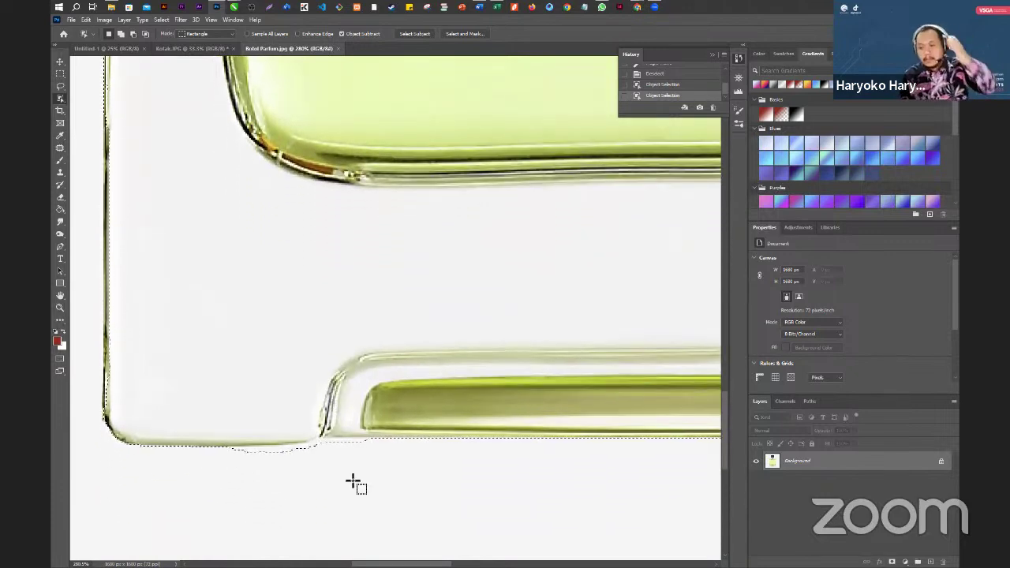
left_click_drag(447, 500, 222, 449)
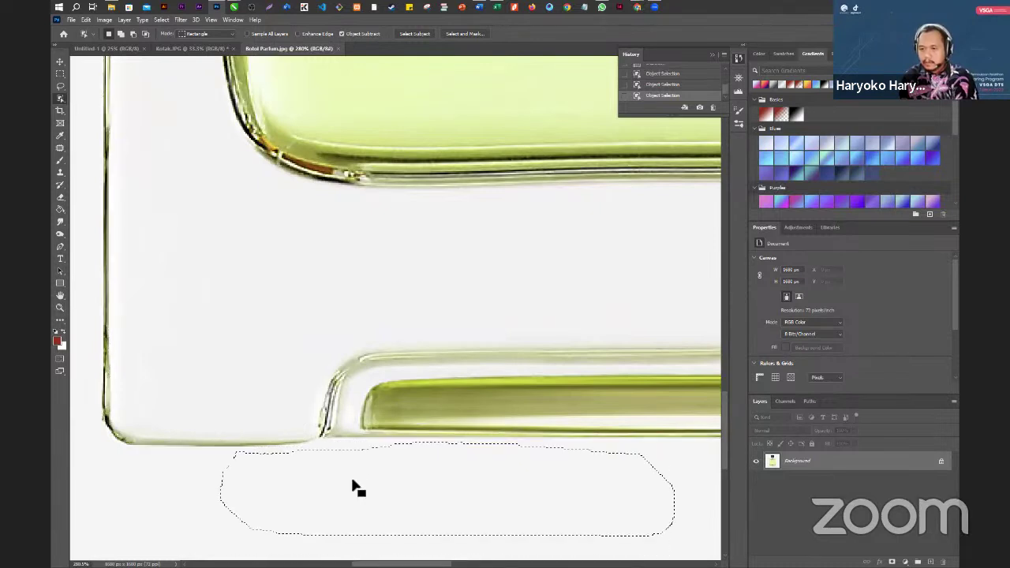
key("ctrl+z")
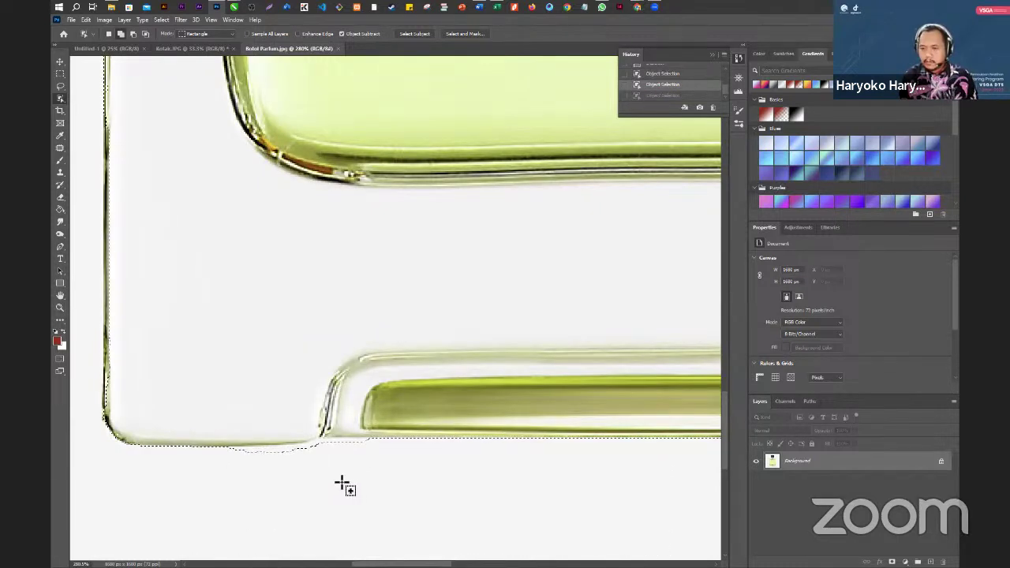
left_click_drag(227, 450, 226, 450)
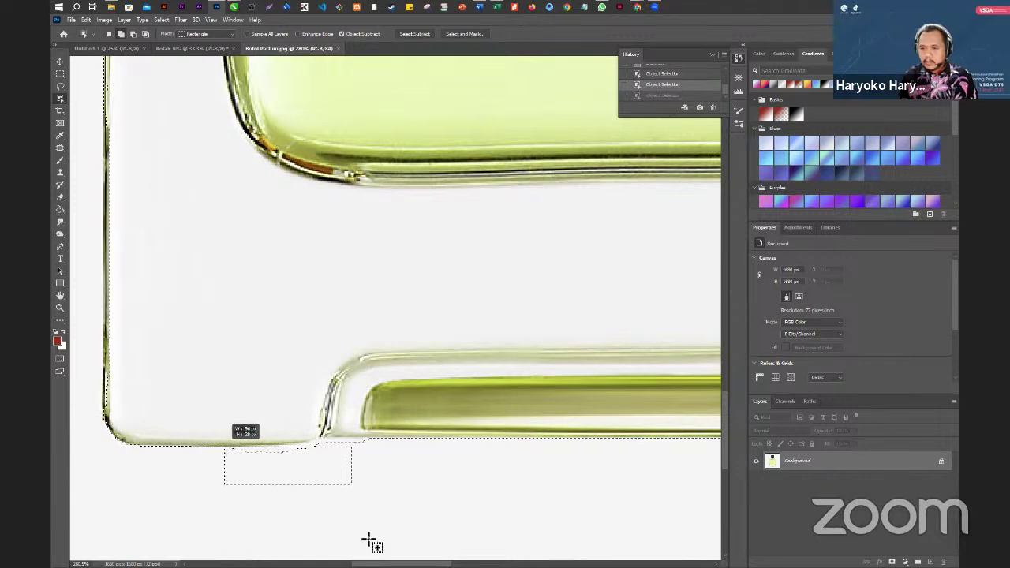
key("ctrl+z")
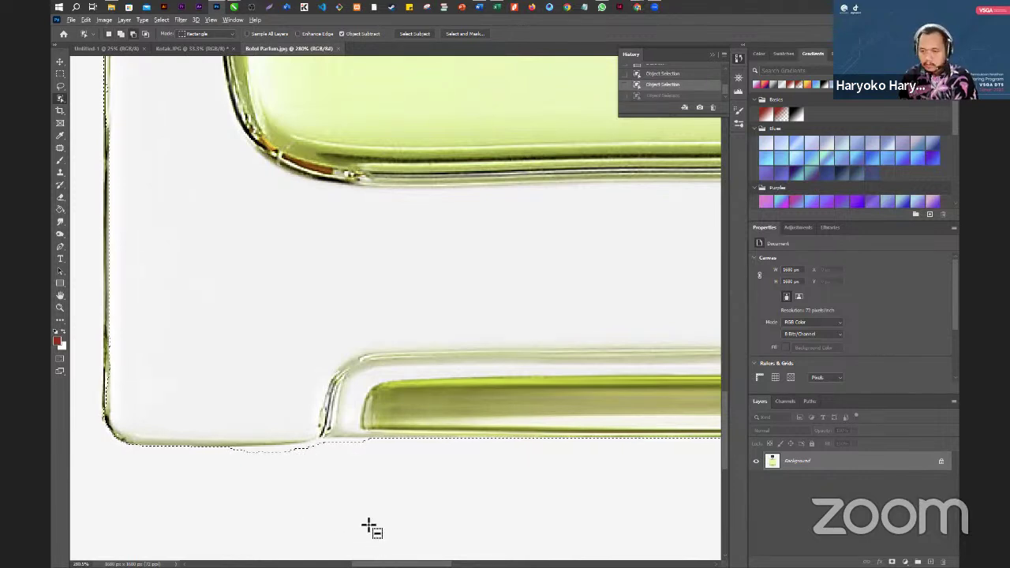
- Subtract the excess background below the bottle's lower-left foot from the selection with the Object Selection tool
left_click_drag(347, 483, 220, 453)
left_click_drag(331, 465, 204, 452)
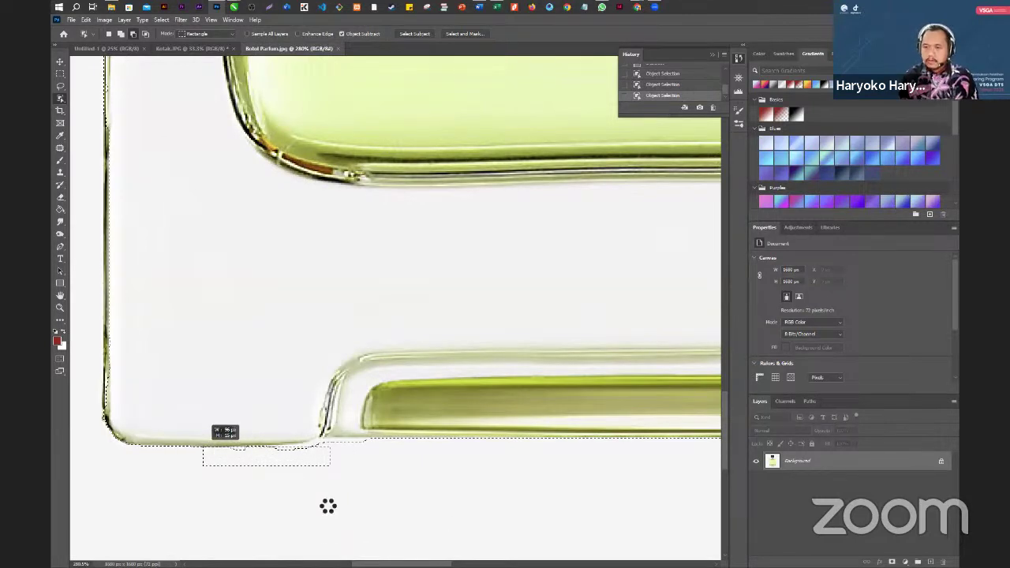
scroll(358, 466, "up", 4)
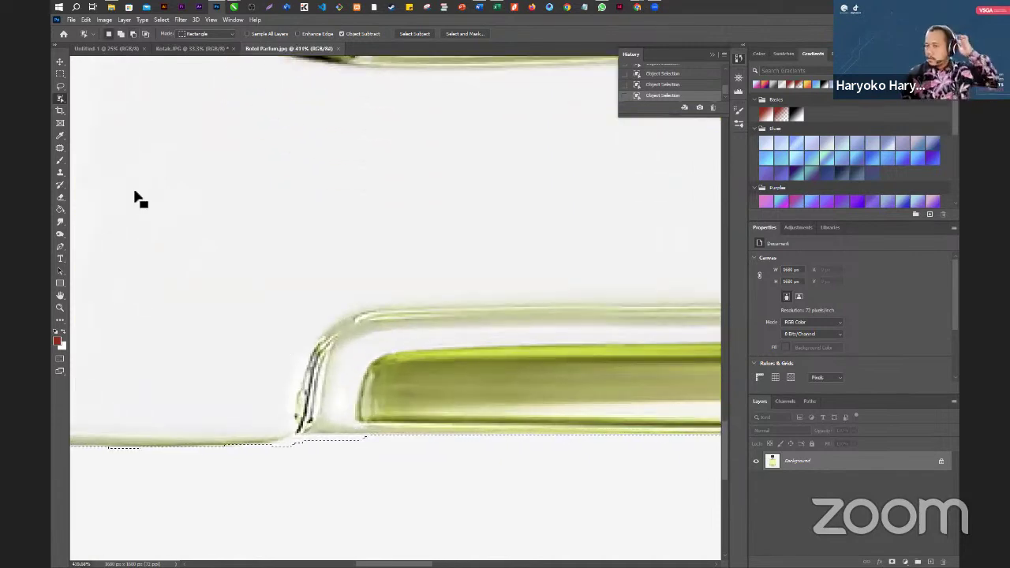
- Subtract the leftover sliver beneath the left end of the base notch from the selection with the Polygonal Lasso tool
left_click(60, 87)
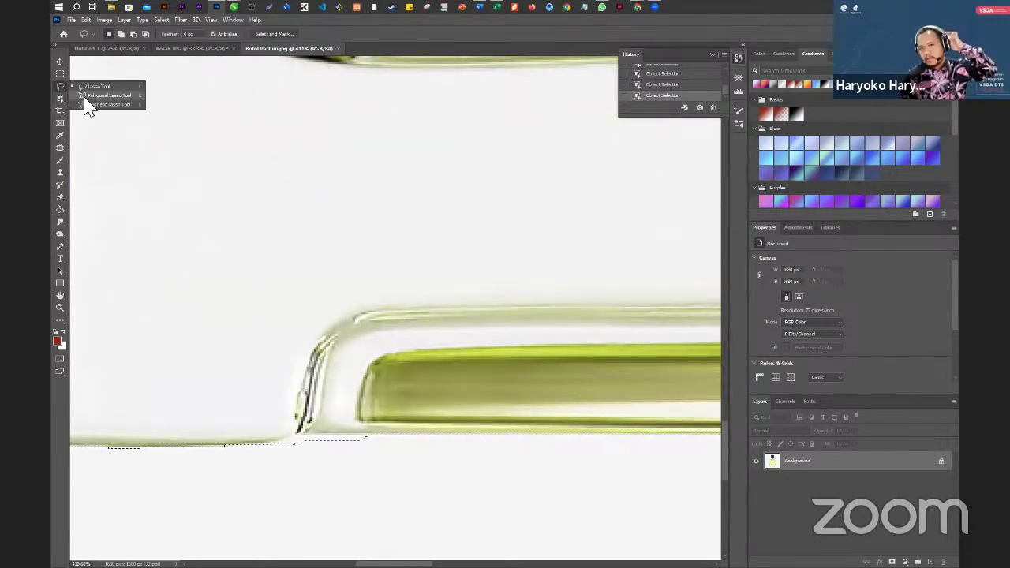
left_click(88, 104)
key("alt")
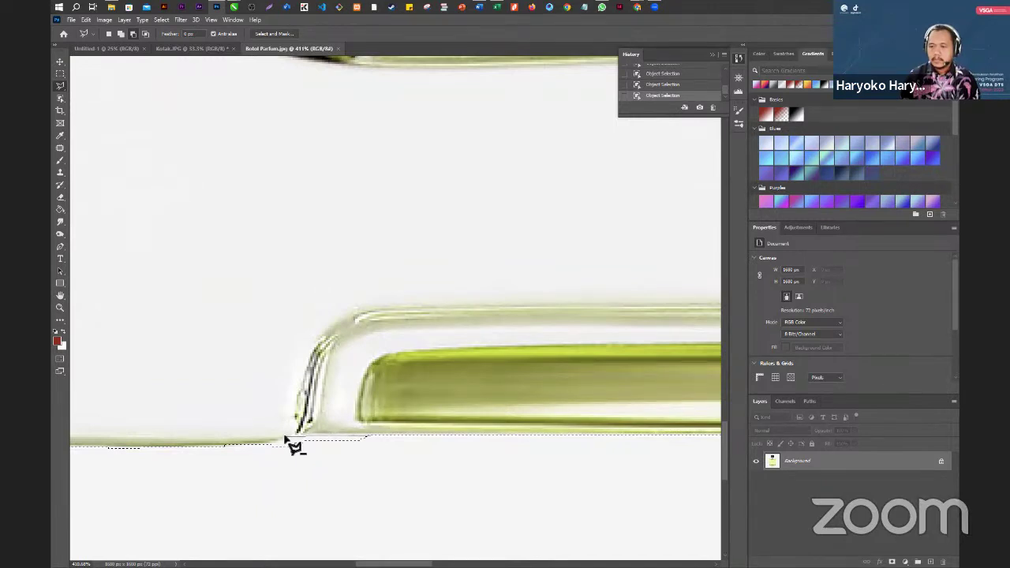
mouse_move(284, 436)
left_mouse_down()
mouse_move(257, 444)
mouse_move(265, 460)
mouse_move(379, 465)
mouse_move(374, 441)
left_mouse_up()
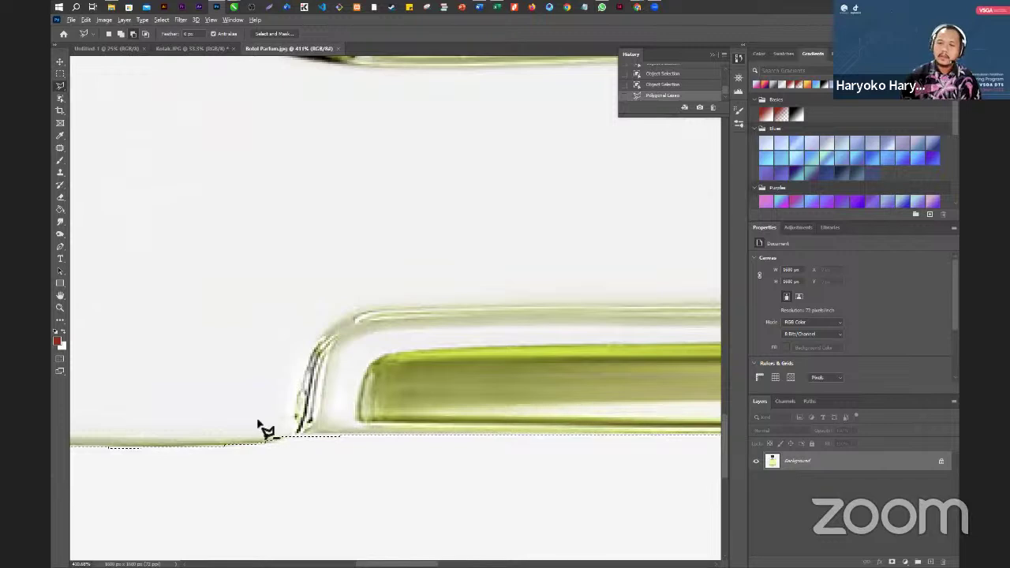
- Add the missed strip along the lower part of the bottle's left edge to the selection with the Polygonal Lasso tool
scroll(263, 424, "down", 3)
scroll(105, 390, "up", 4)
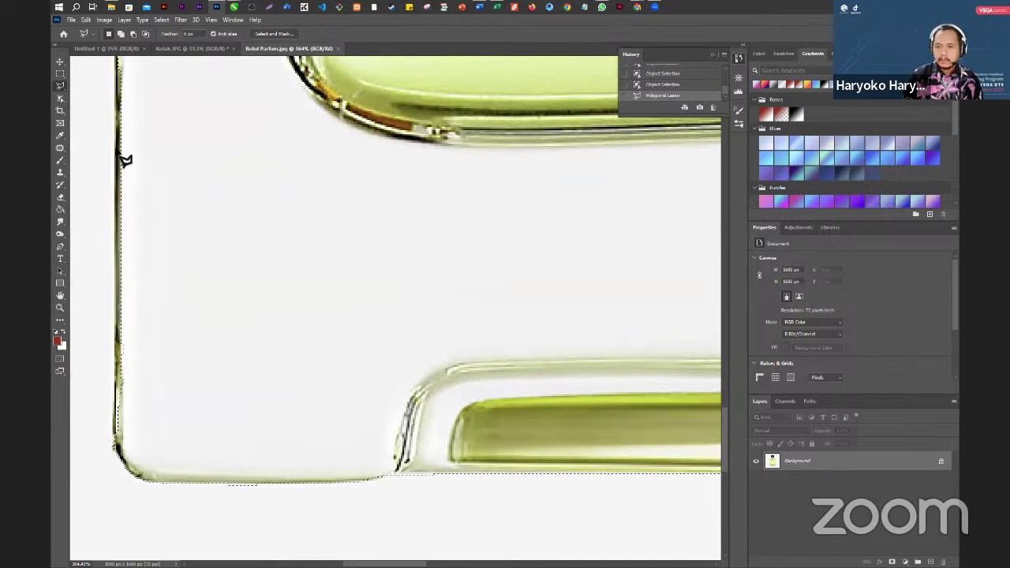
key("shift")
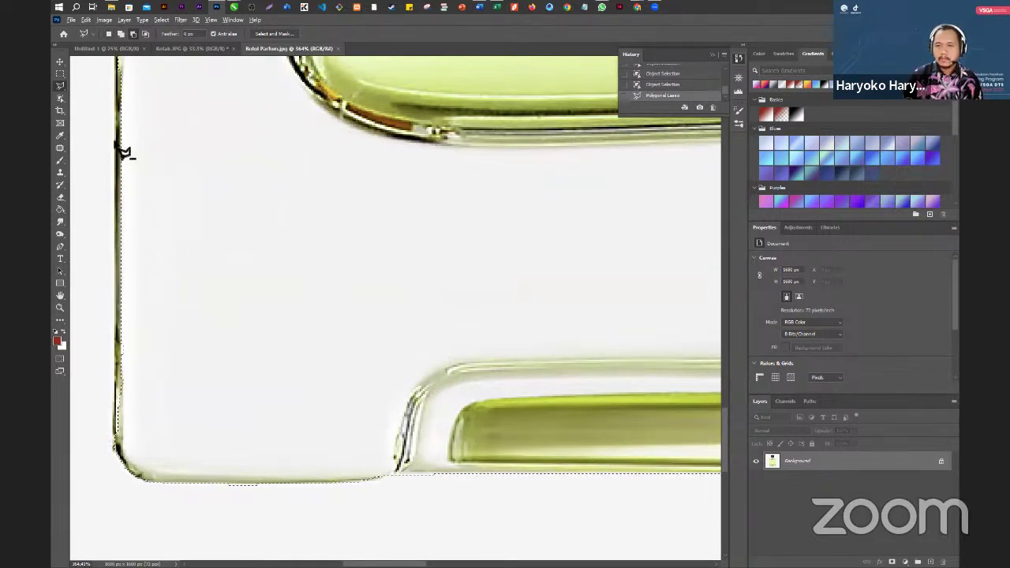
left_click(136, 140)
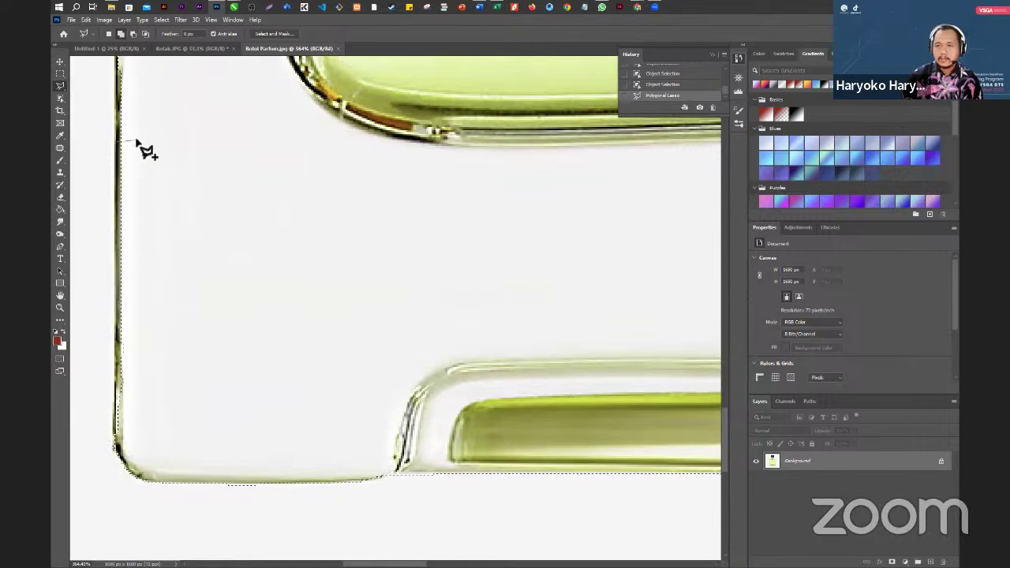
left_click(138, 432)
left_click(116, 440)
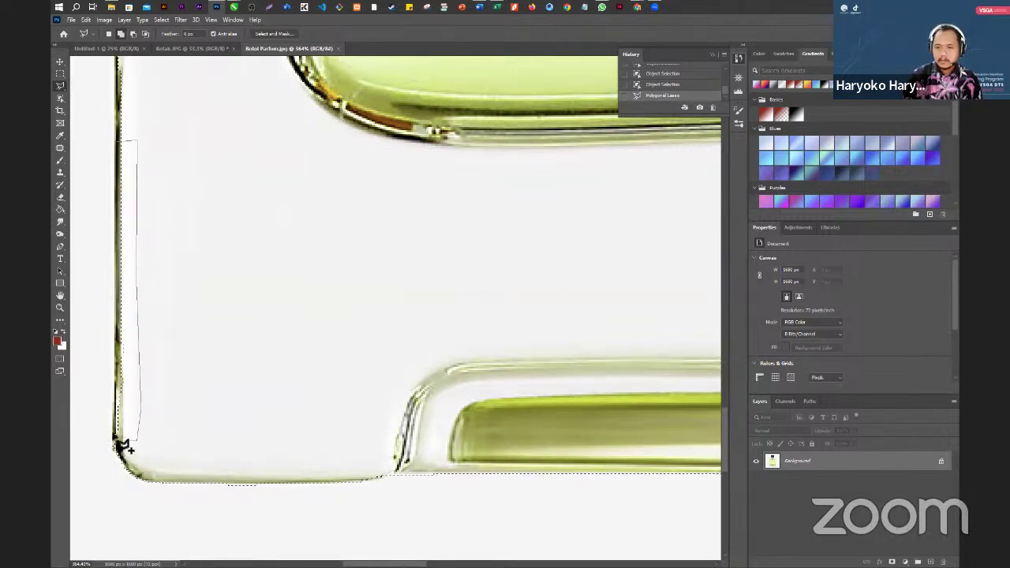
left_click(120, 150)
- Add another missed sliver higher up the bottle's left edge to the selection with the Polygonal Lasso tool
scroll(191, 424, "down", 3)
scroll(158, 316, "up", 3)
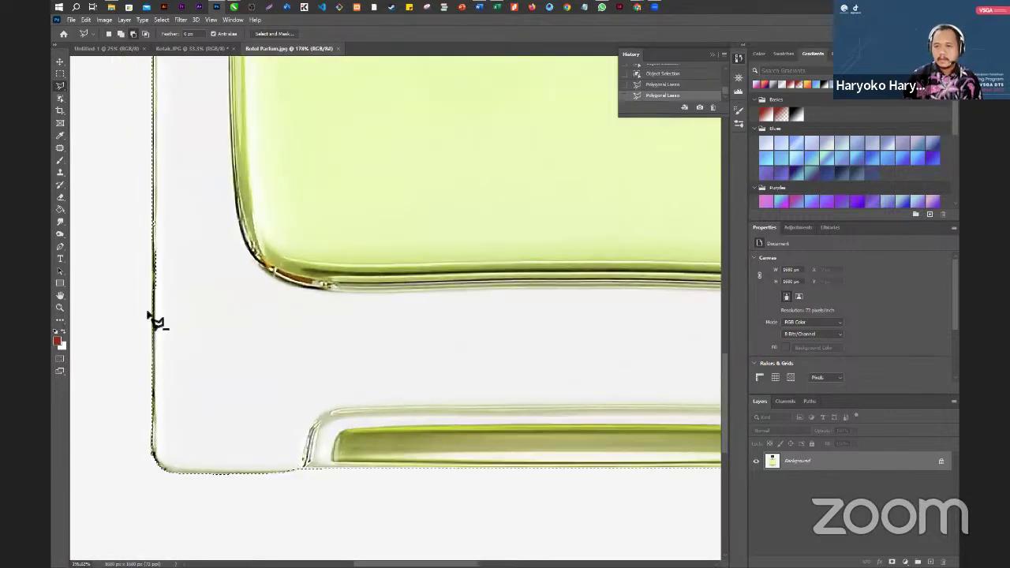
scroll(168, 225, "up", 3)
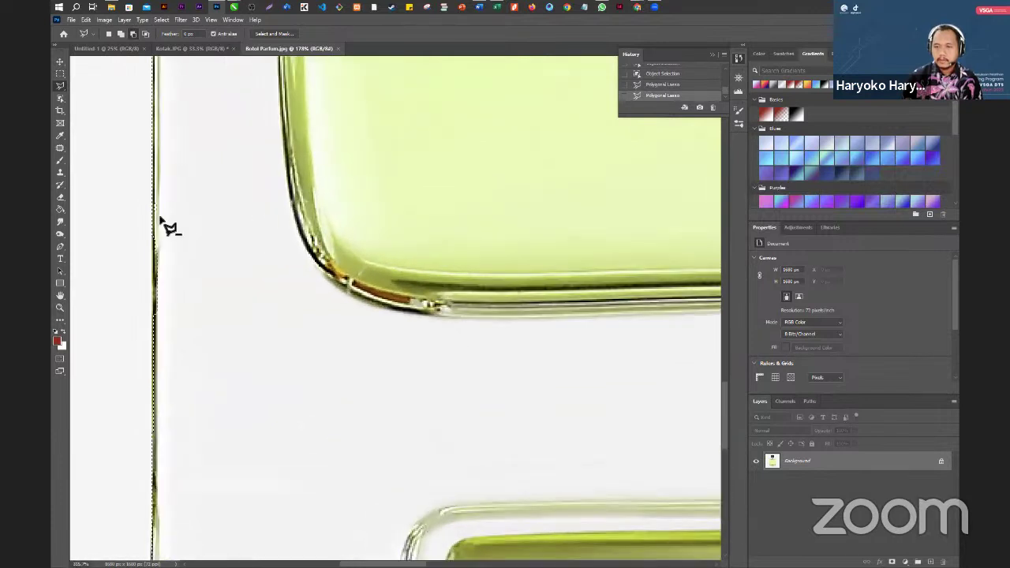
left_click(152, 199)
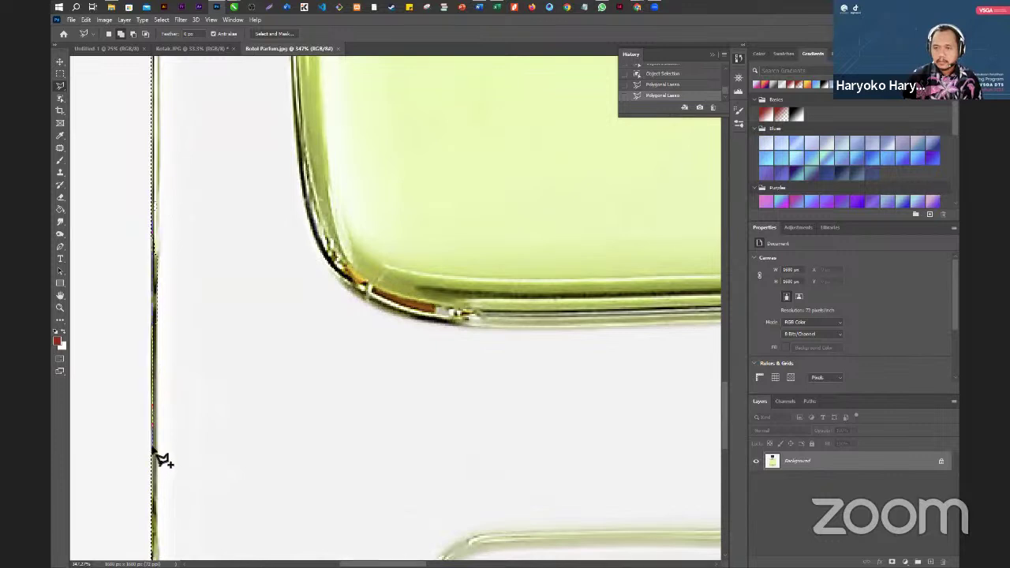
left_click(154, 347)
left_click(178, 340)
left_click(183, 295)
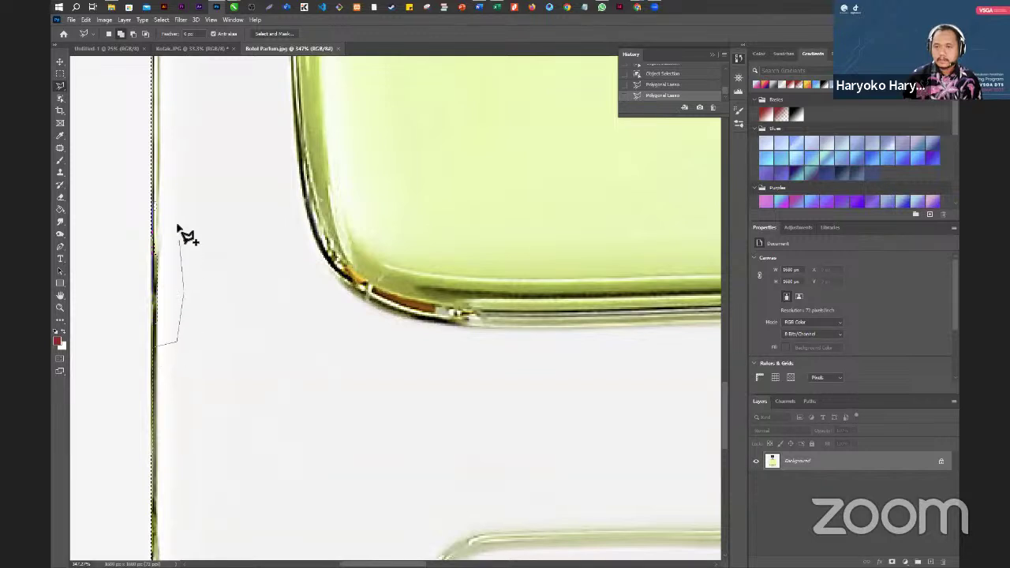
double_click(154, 169)
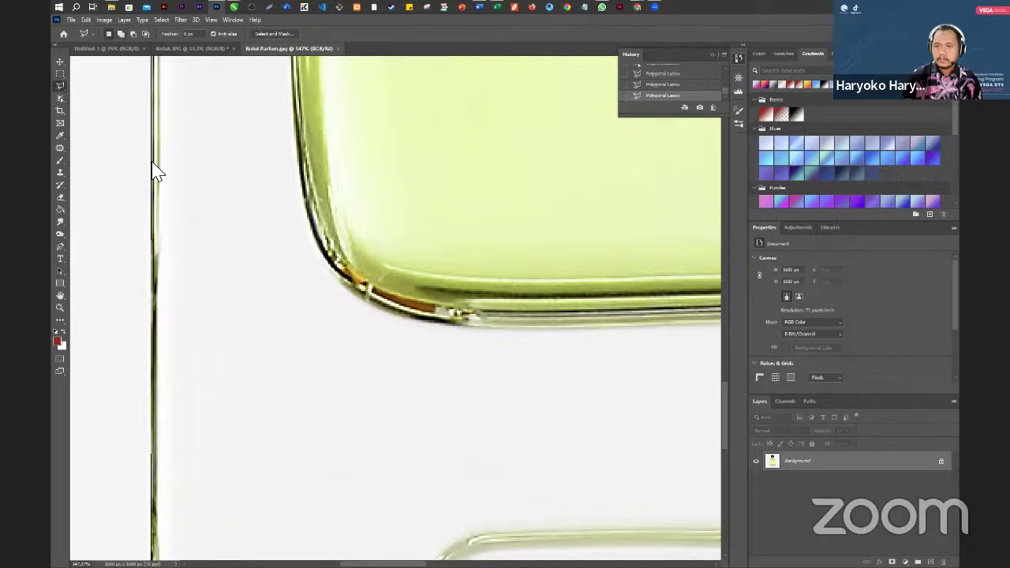
scroll(149, 467, "down", 2)
scroll(146, 455, "down", 4)
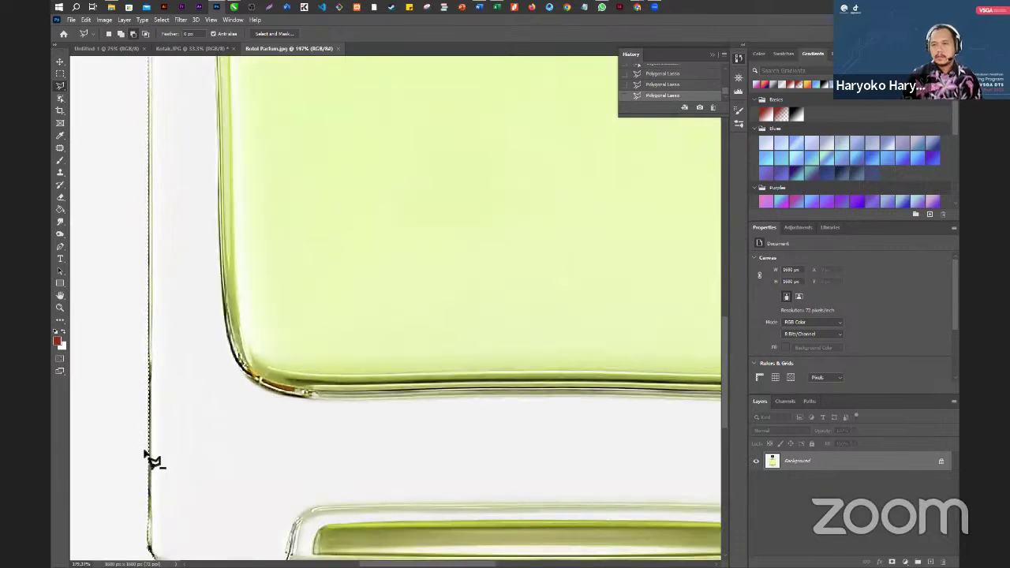
scroll(146, 455, "down", 2)
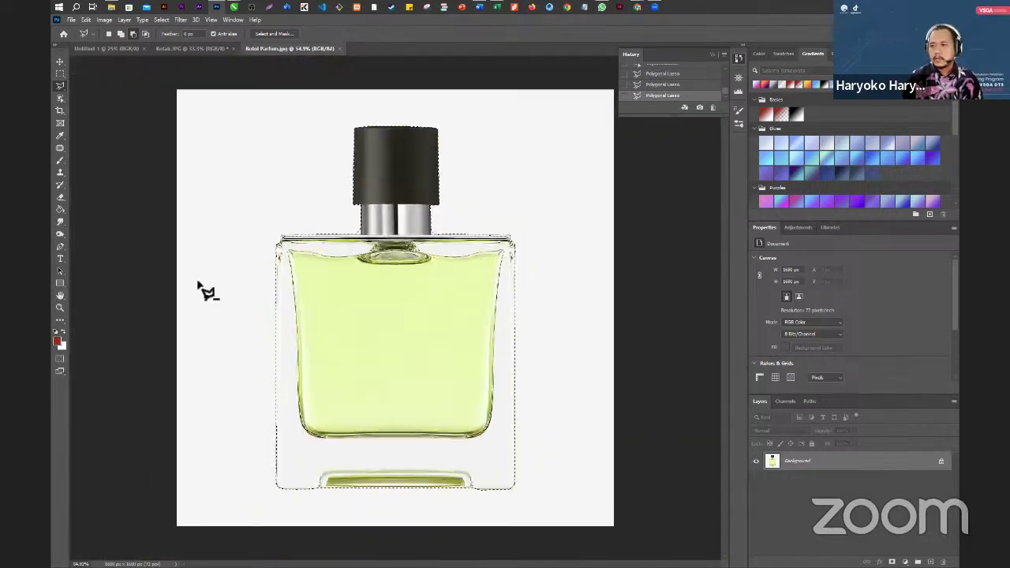
- Add the missed left end of the metal plate below the neck to the selection with the Polygonal Lasso tool
scroll(280, 246, "up", 4)
scroll(320, 209, "up", 5)
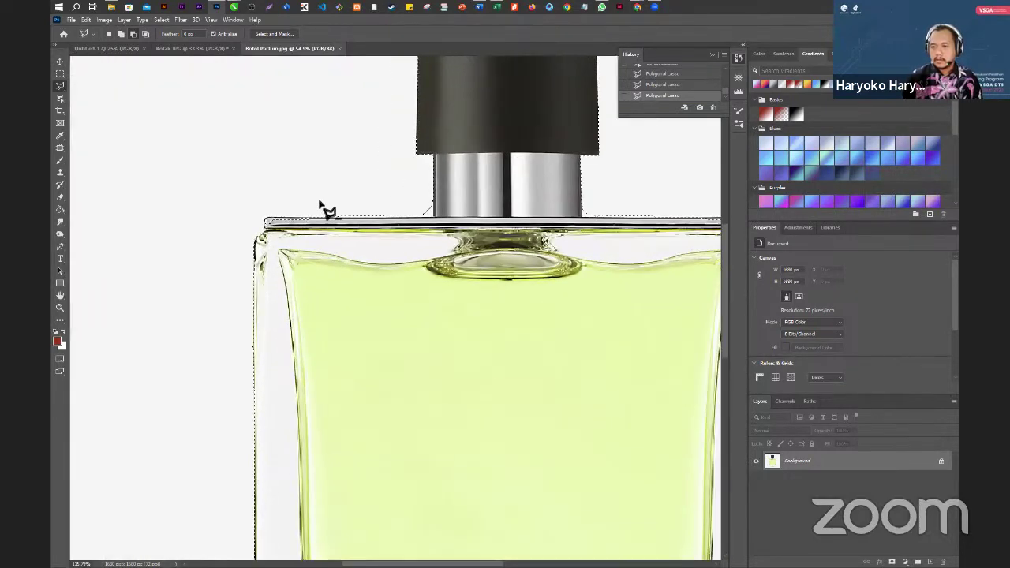
scroll(320, 210, "up", 4)
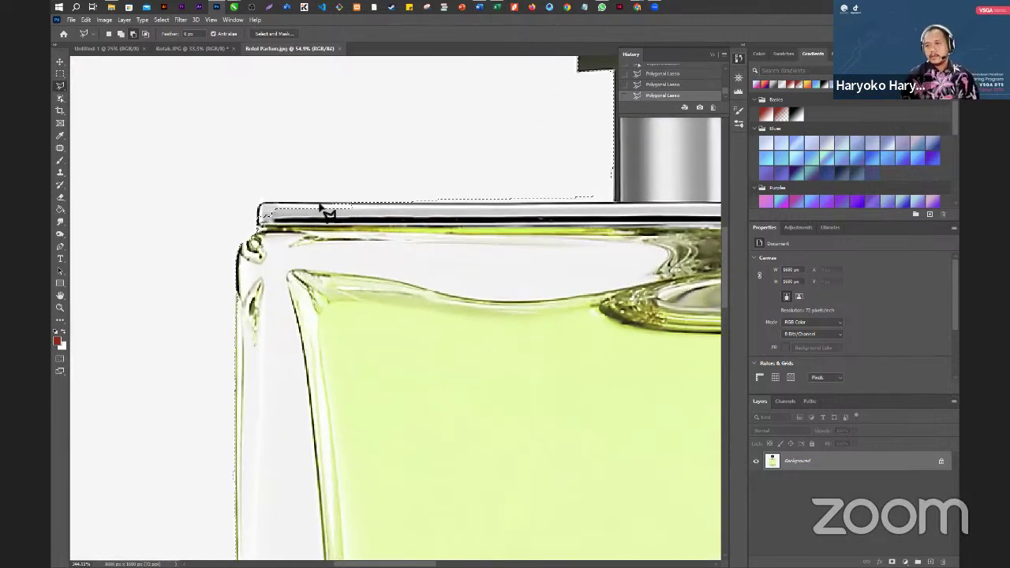
scroll(320, 210, "up", 5)
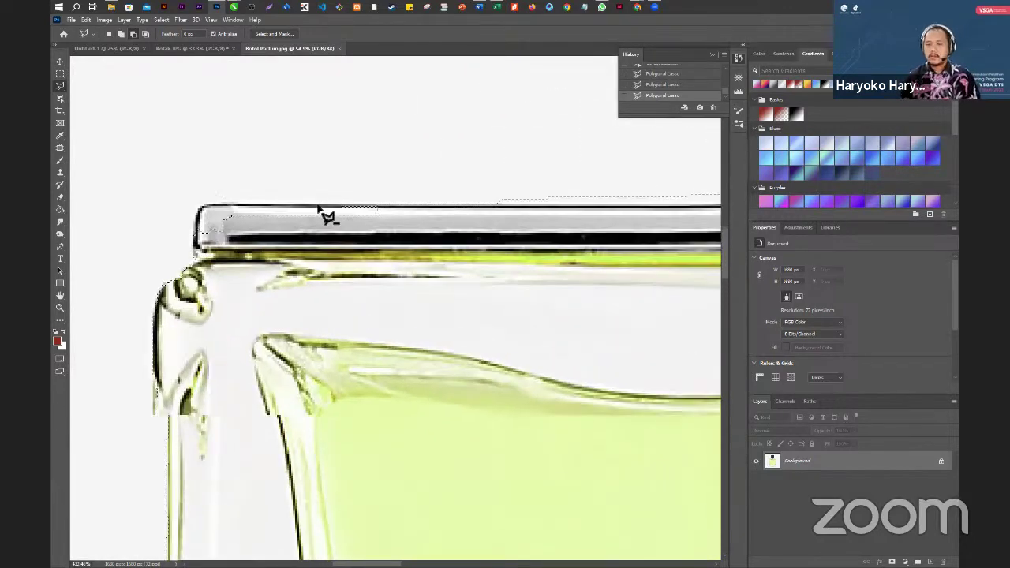
scroll(320, 210, "up", 3)
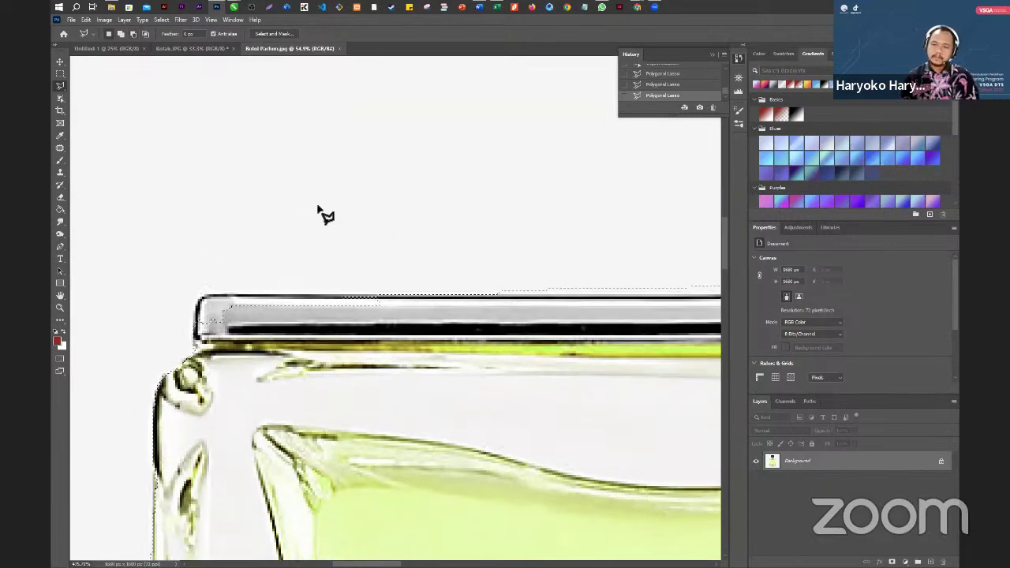
left_click(494, 298)
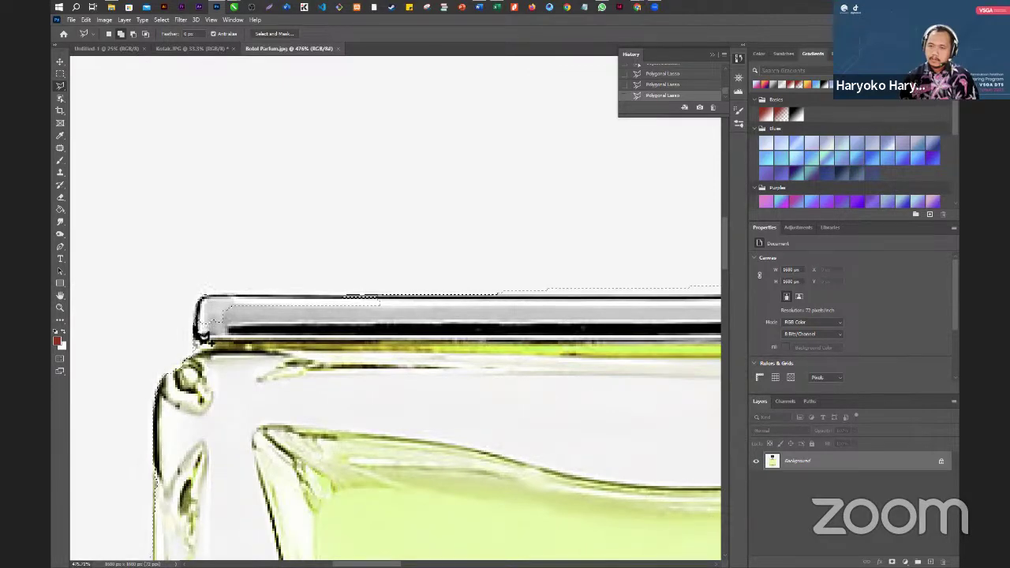
left_click(200, 339)
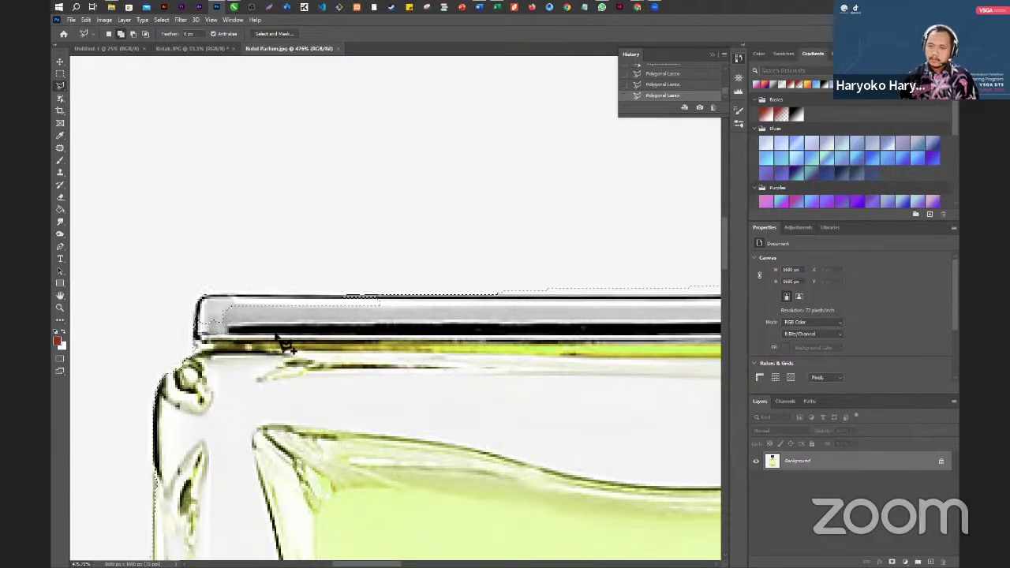
left_click(494, 299)
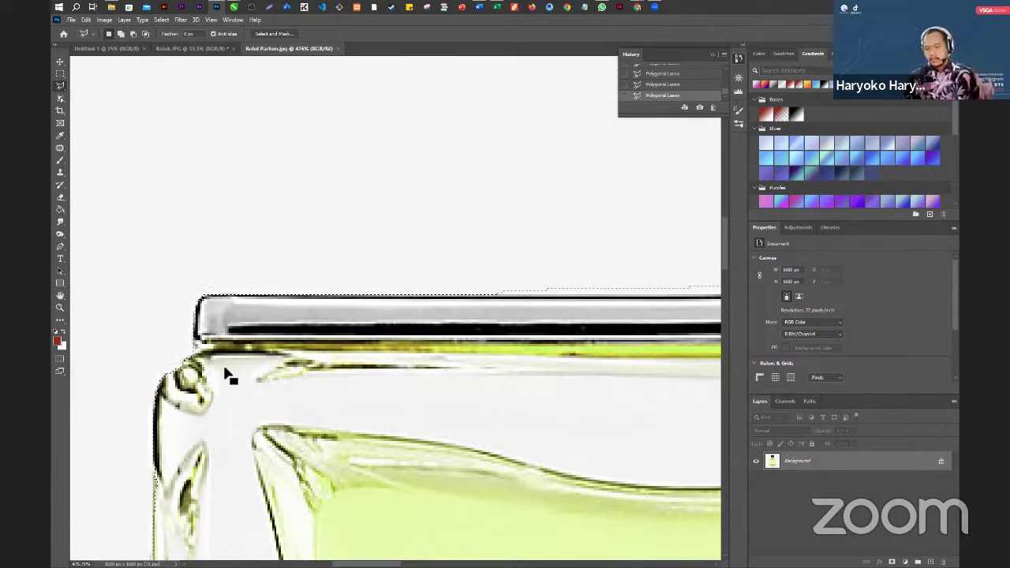
- Add the missed sliver along the upper part of the bottle's left edge, below the corner, with the Polygonal Lasso tool
scroll(174, 316, "down", 2)
scroll(174, 315, "down", 3)
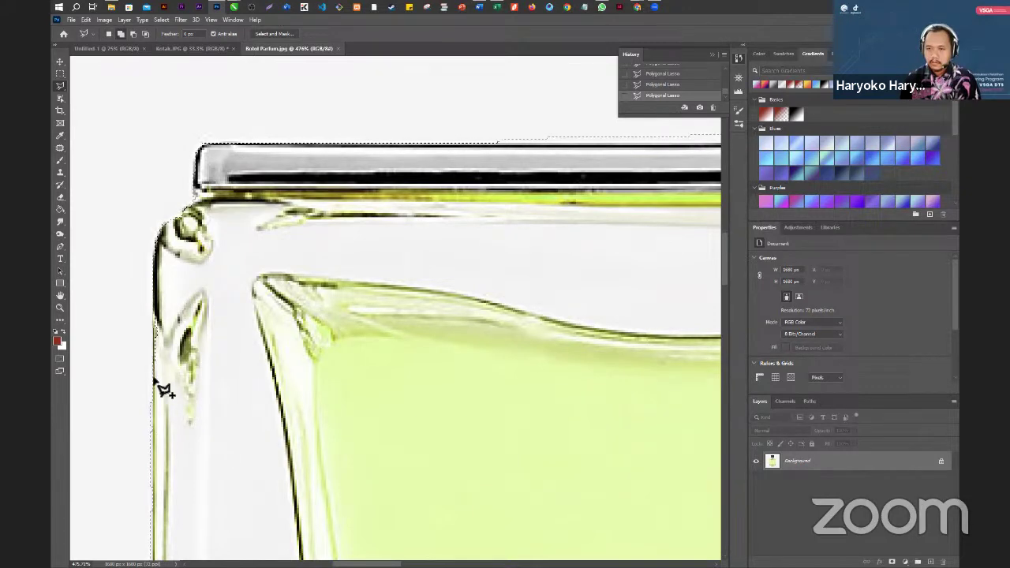
left_click(150, 516)
left_click(222, 434)
left_click(207, 304)
key("Escape")
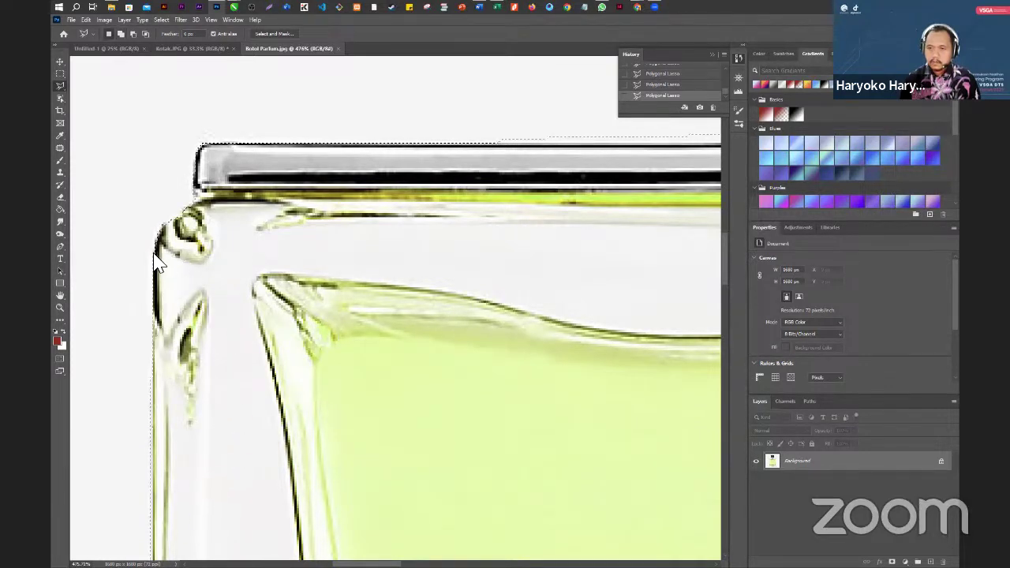
- Subtract the excess background sliver just outside the bottle's upper left edge with the Polygonal Lasso tool
scroll(168, 286, "down", 1)
scroll(169, 286, "down", 3)
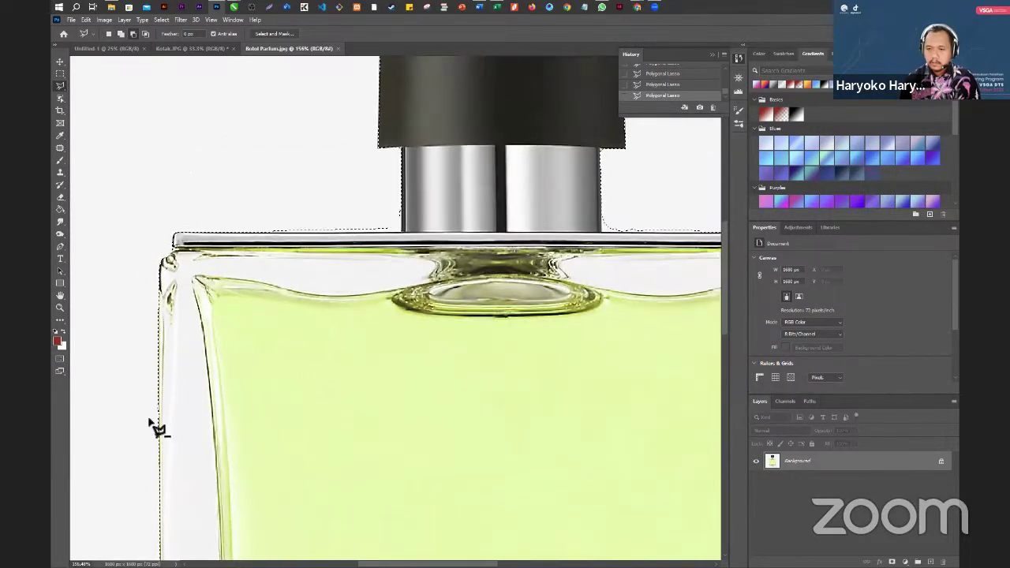
scroll(163, 444, "up", 3)
scroll(163, 444, "up", 5)
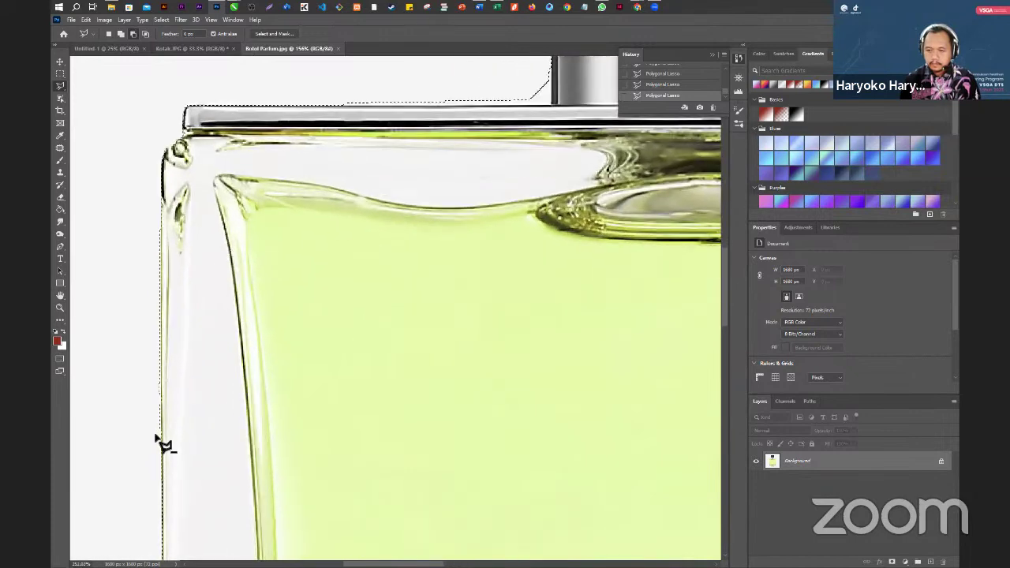
scroll(168, 403, "up", 1)
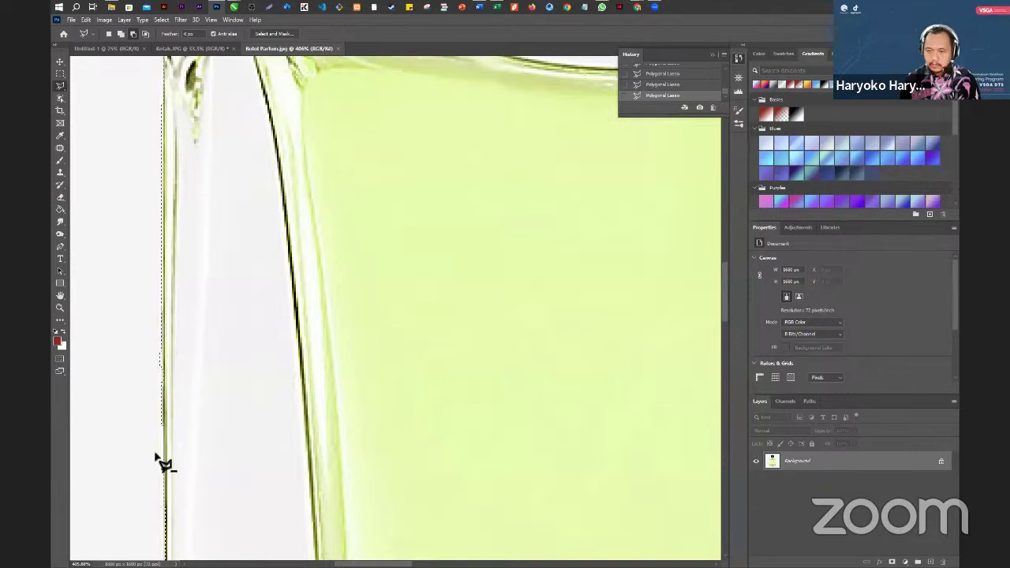
left_click(116, 297)
left_click(141, 268)
key("Escape")
scroll(131, 359, "down", 3)
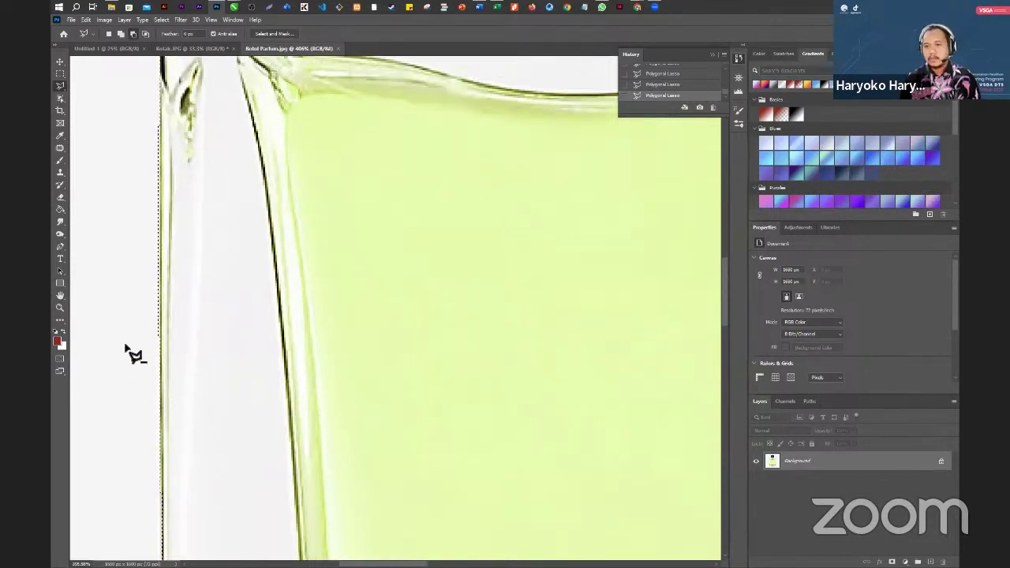
- Try to trim the excess background above the plate on the neck's left side with the Polygonal Lasso tool, and undo it
scroll(131, 359, "up", 5)
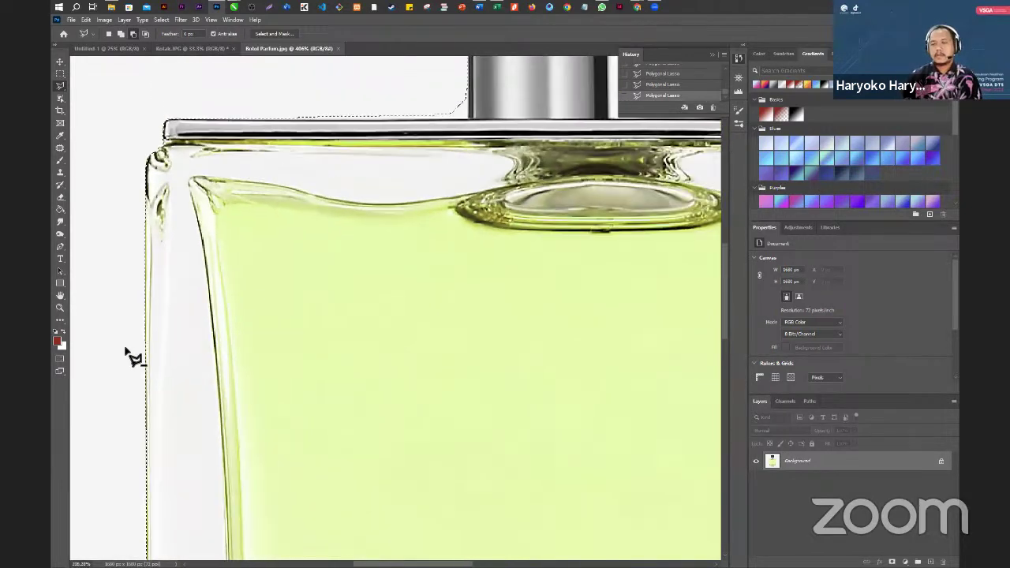
scroll(331, 153, "down", 4)
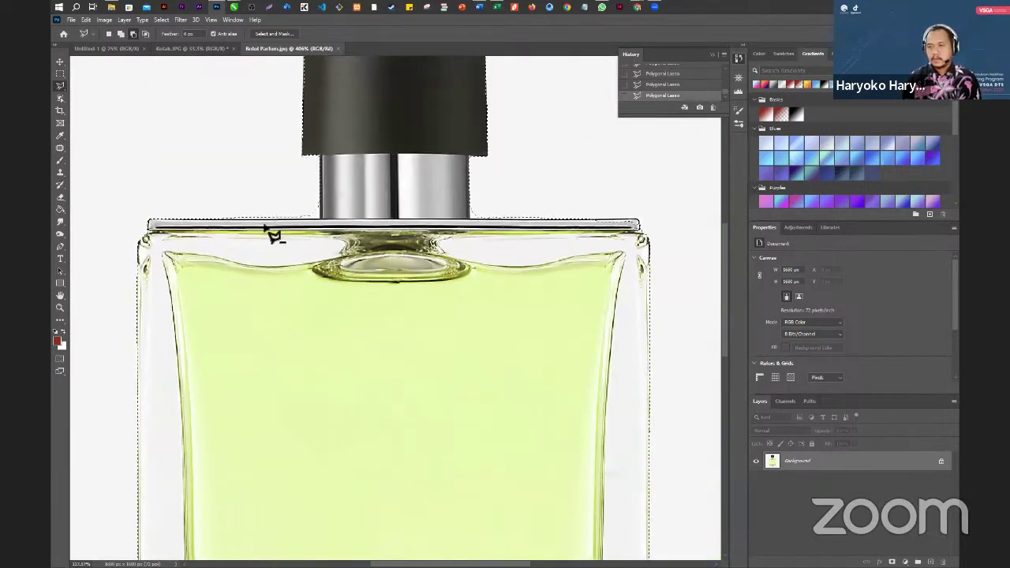
scroll(231, 264, "down", 6)
scroll(315, 253, "up", 2)
scroll(335, 219, "up", 1)
scroll(331, 217, "up", 2)
scroll(323, 229, "up", 1)
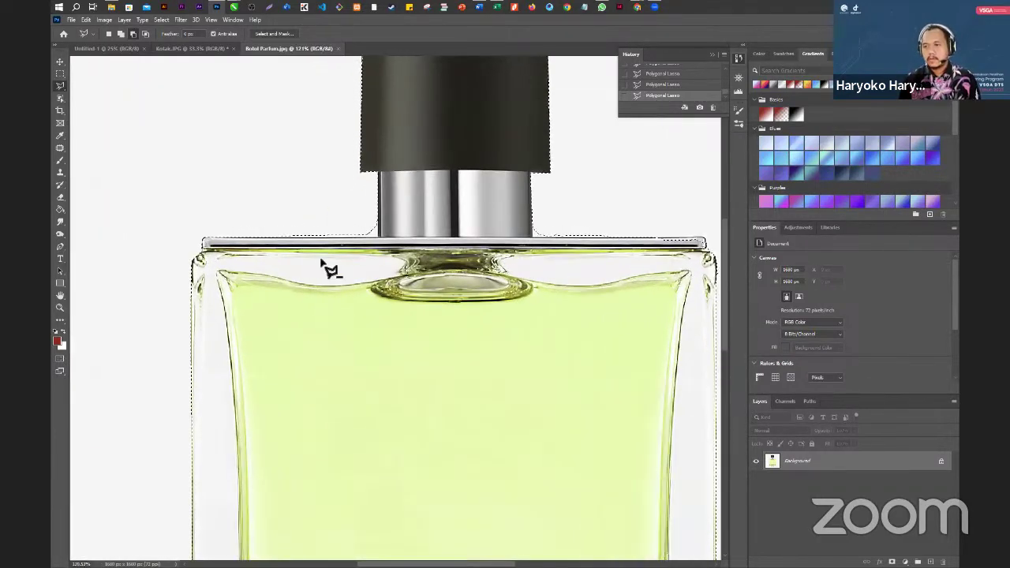
scroll(347, 233, "up", 1)
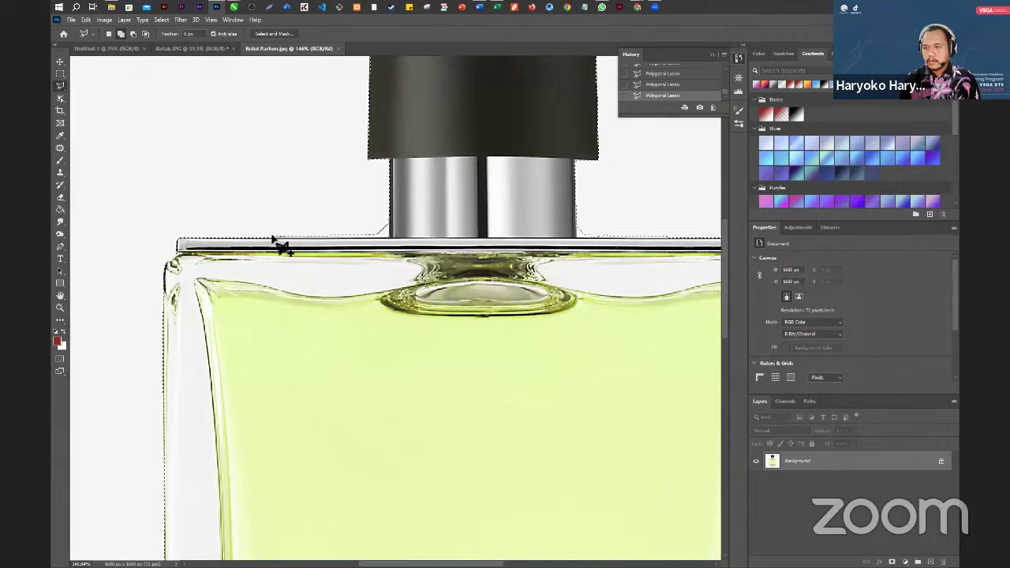
left_click(268, 216)
left_click(339, 209)
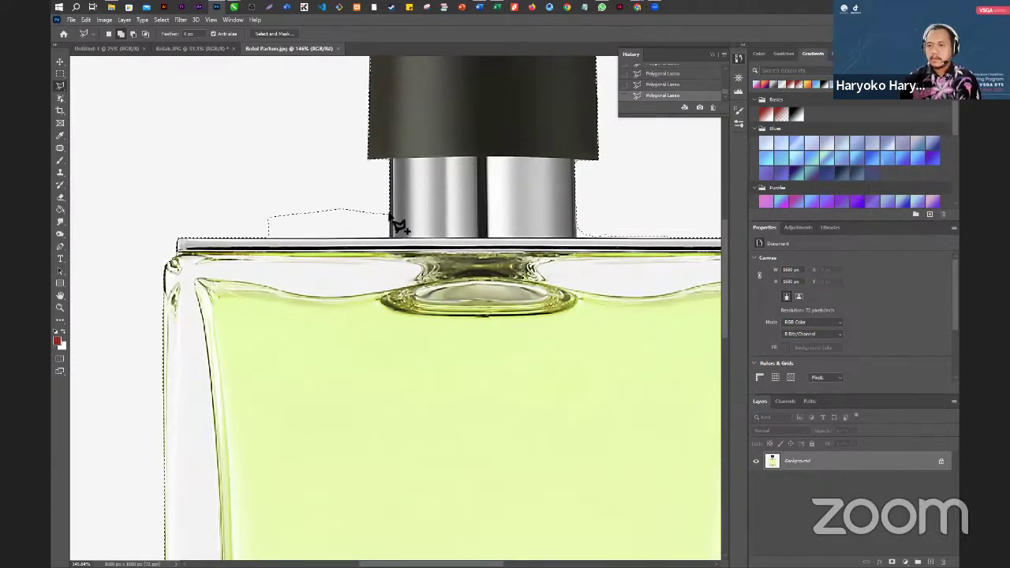
key("ctrl+z")
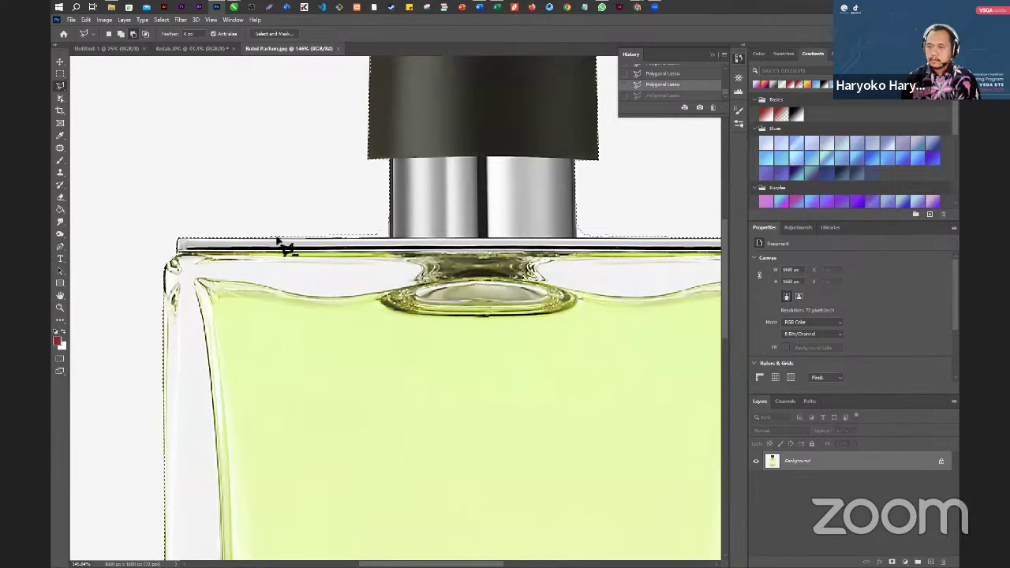
- Subtract the excess background in the corner between the neck's left side and the metal plate with the Polygonal Lasso tool
left_click(267, 213)
left_click(301, 208)
double_click(394, 219)
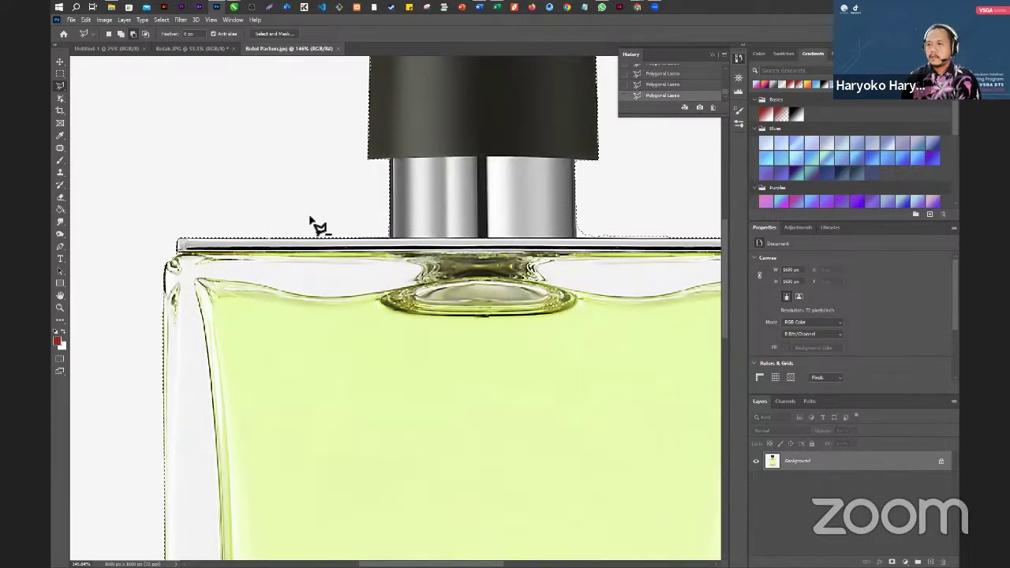
- Try to trim the excess background above the plate on the neck's right side with the Polygonal Lasso tool, and undo it
scroll(291, 218, "down", 2)
scroll(588, 223, "up", 2)
scroll(576, 229, "up", 5)
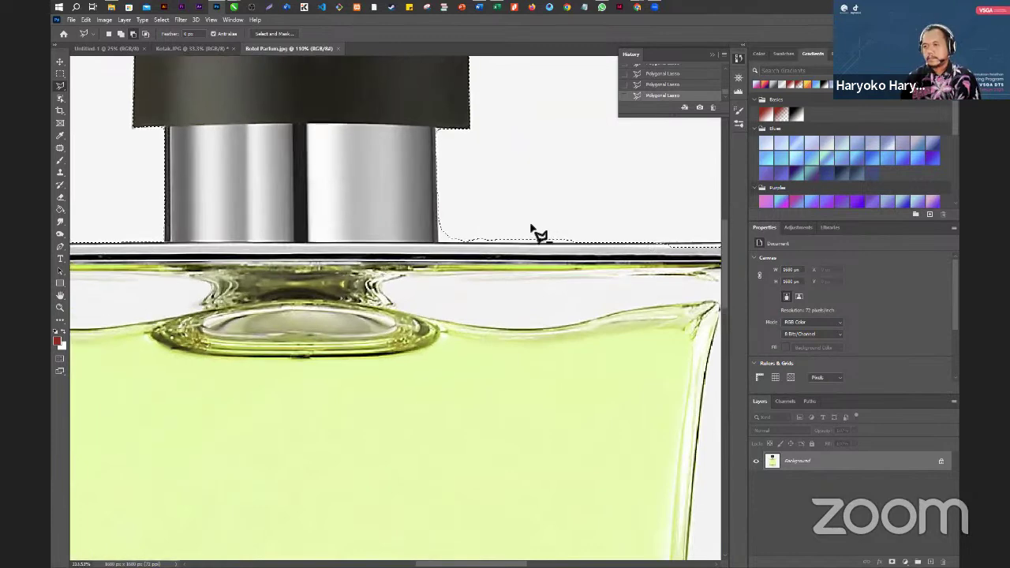
scroll(407, 201, "up", 2)
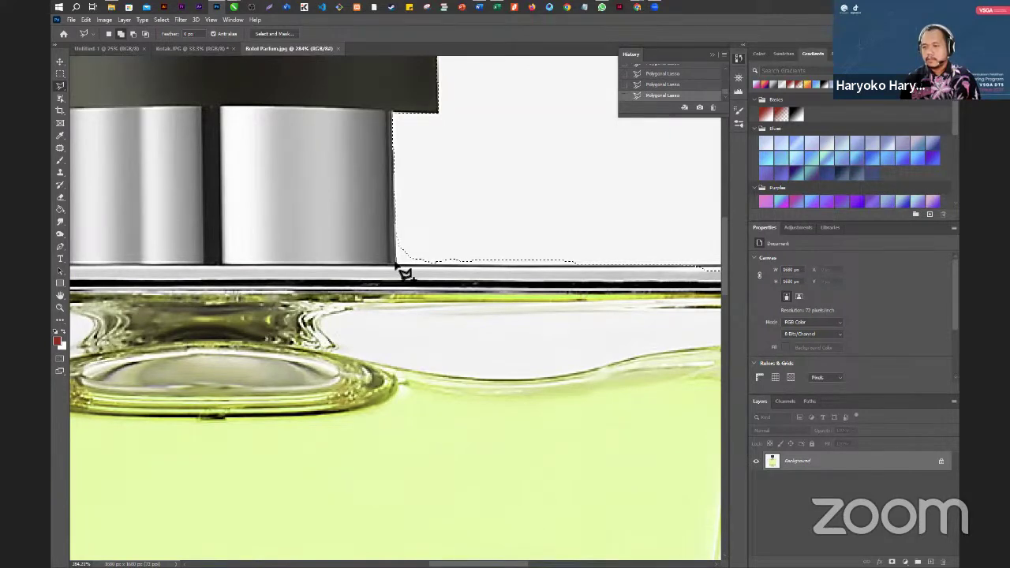
left_click(588, 263, "shift")
left_click(587, 214)
left_click(451, 154)
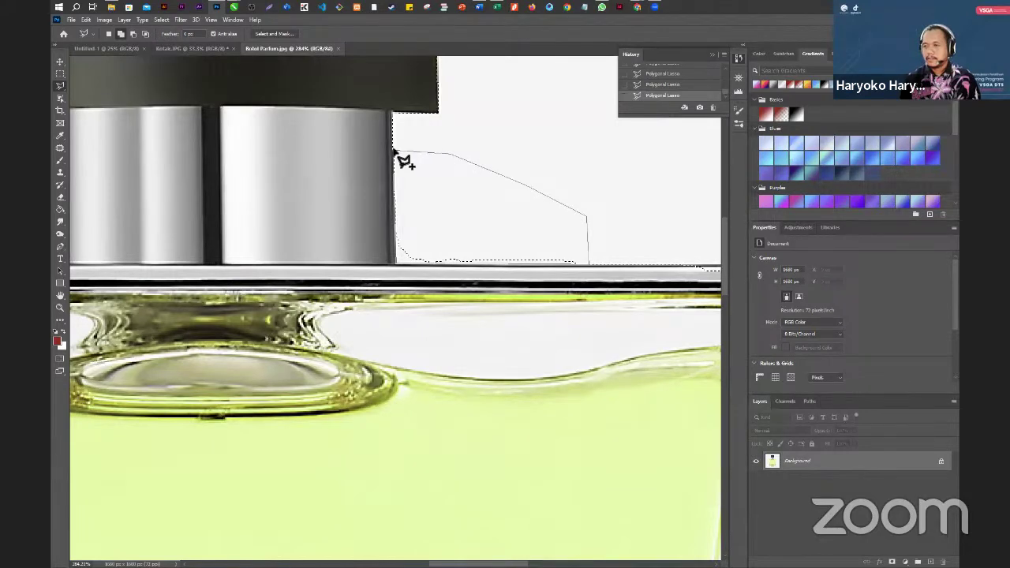
left_click(394, 154)
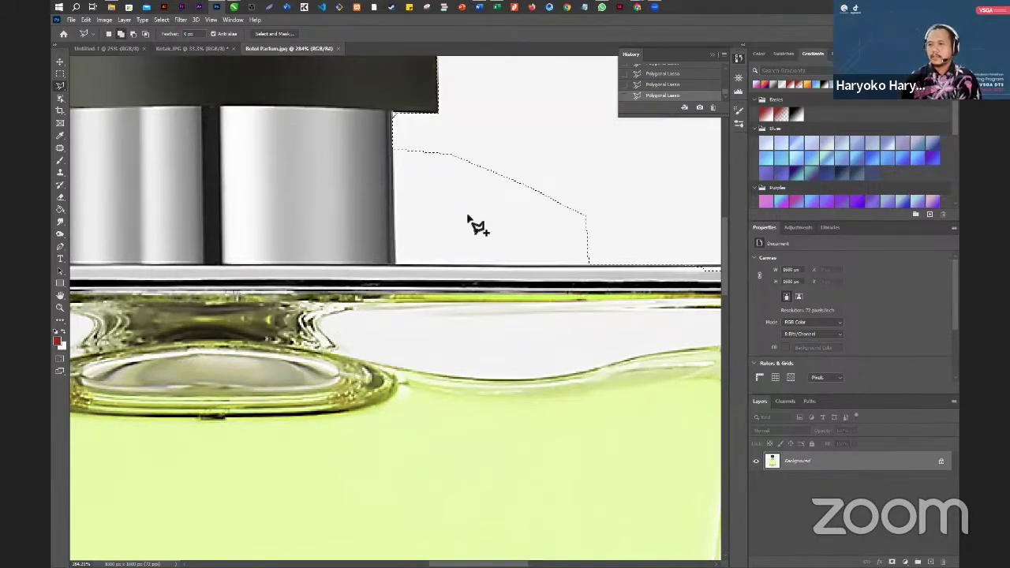
key("ctrl+z")
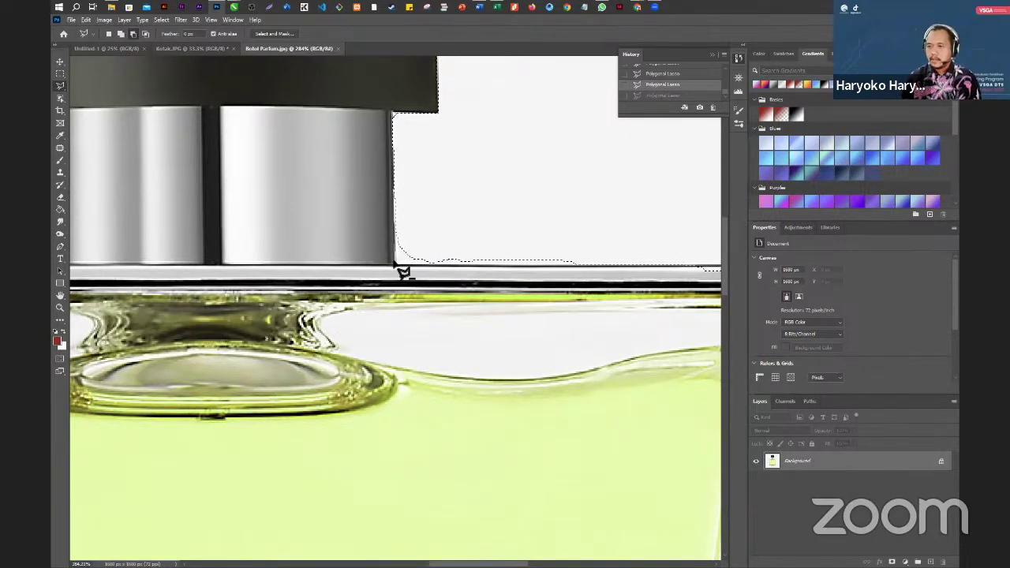
- Subtract the excess background in the corner between the neck's right side and the metal plate with the Polygonal Lasso tool
left_click(614, 265)
left_click(599, 231)
left_click(547, 213)
left_click(445, 162)
left_click(421, 144)
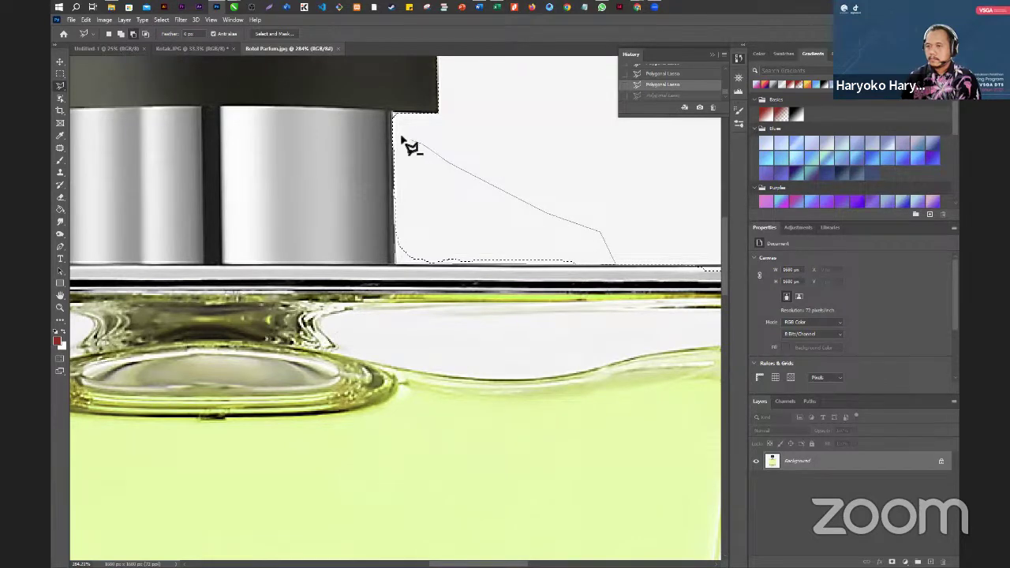
double_click(394, 145)
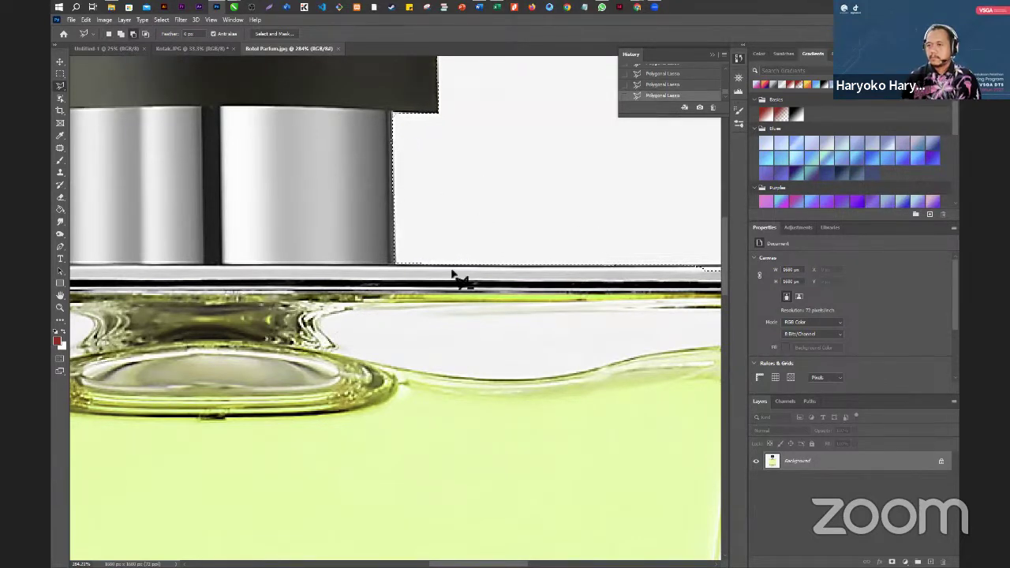
- Try to correct the selection at the right end of the metal plate with the Polygonal Lasso tool, undoing each attempt
scroll(416, 219, "down", 1)
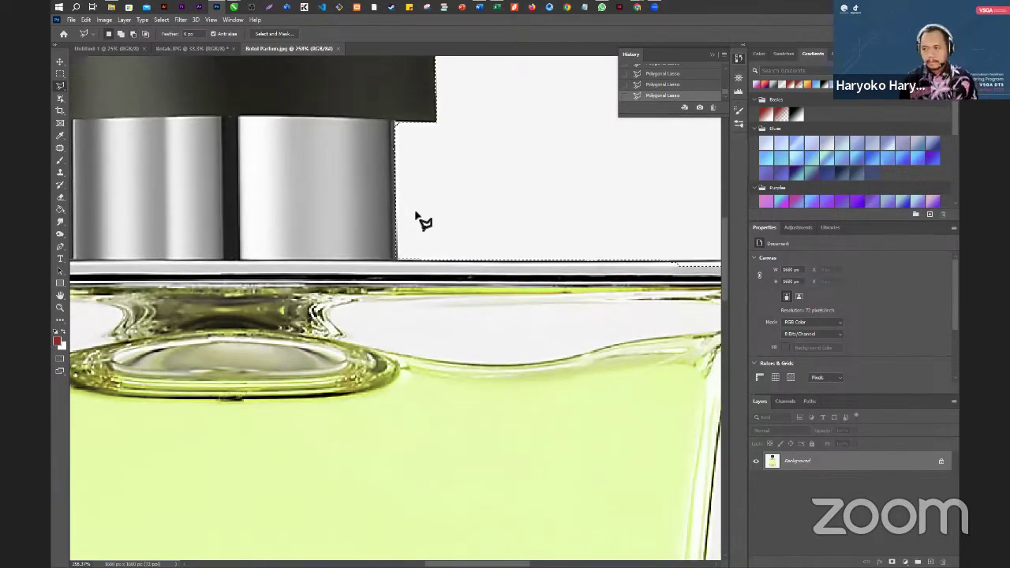
scroll(423, 222, "down", 5)
scroll(620, 253, "up", 4)
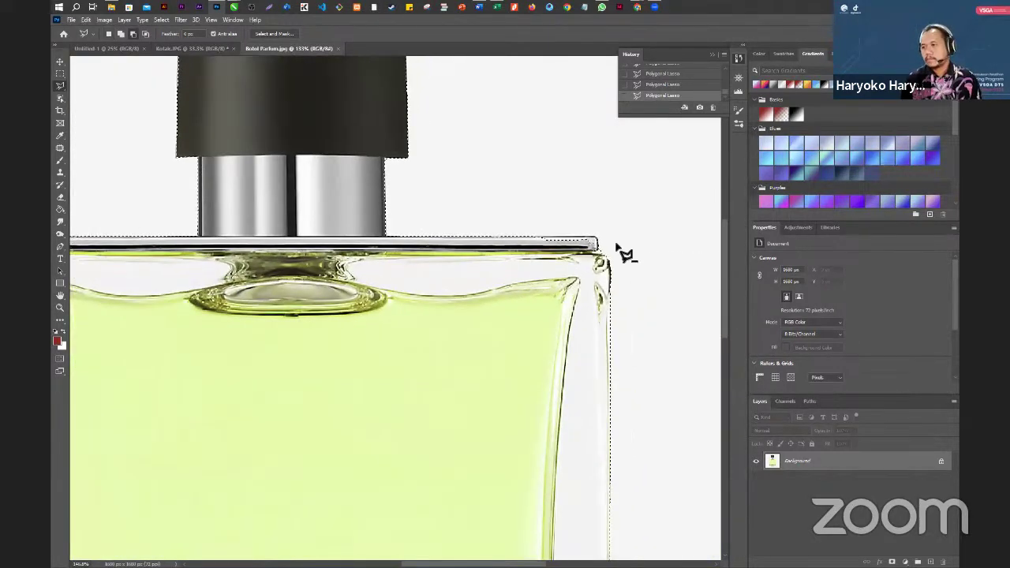
scroll(621, 252, "up", 3)
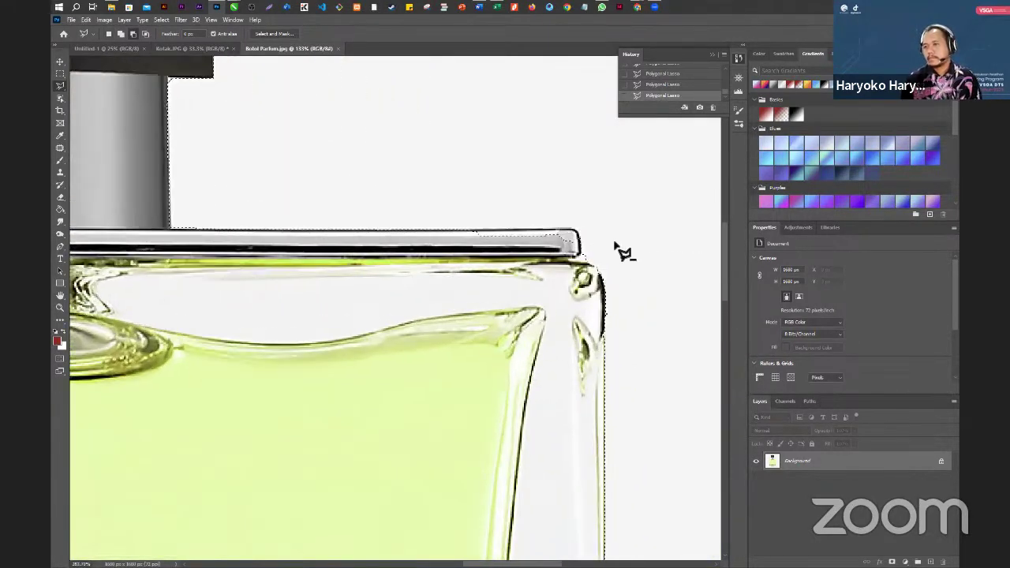
scroll(528, 245, "up", 5)
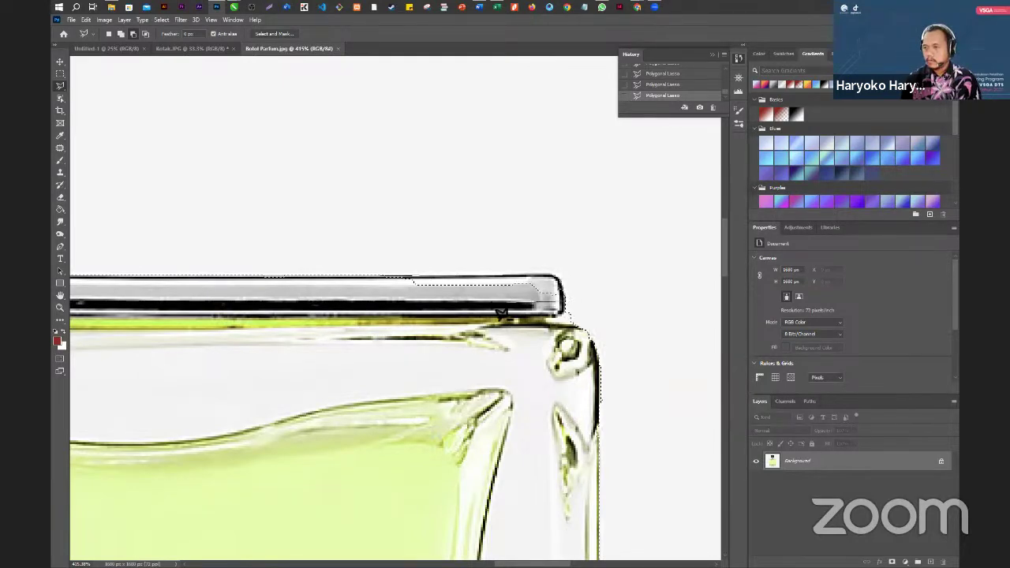
key("BackSpace")
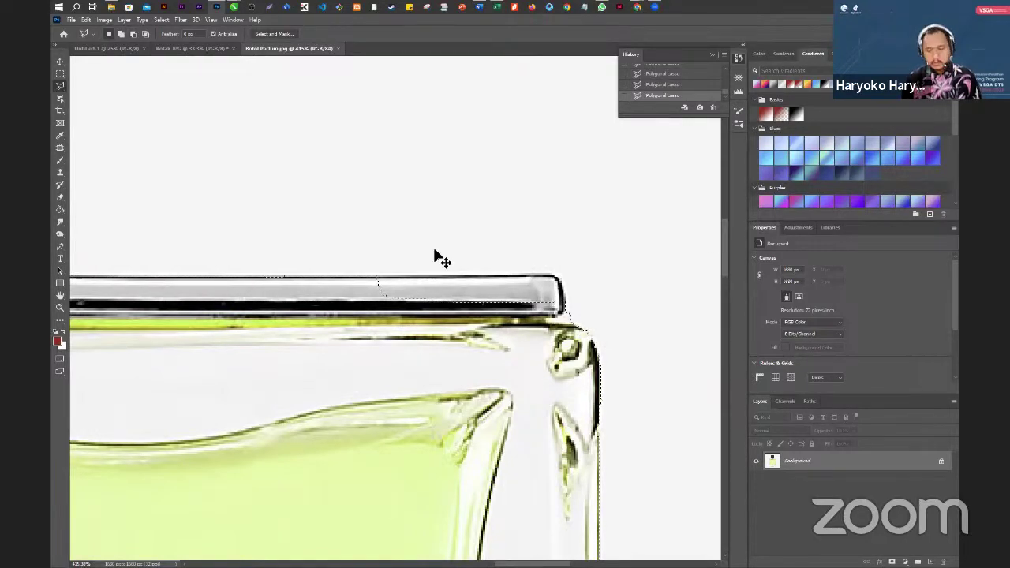
key("ctrl+z")
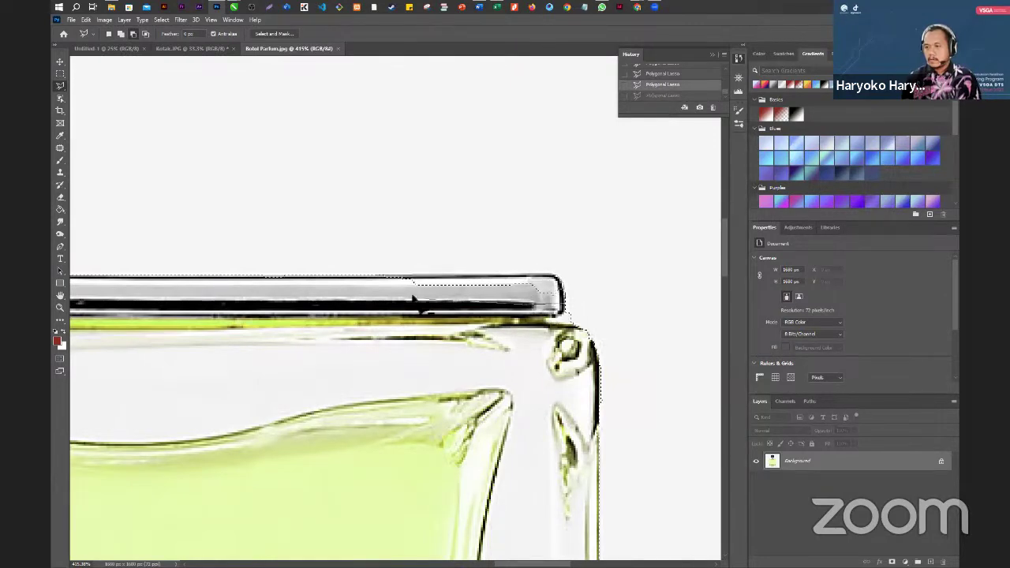
key("ctrl+shift+z")
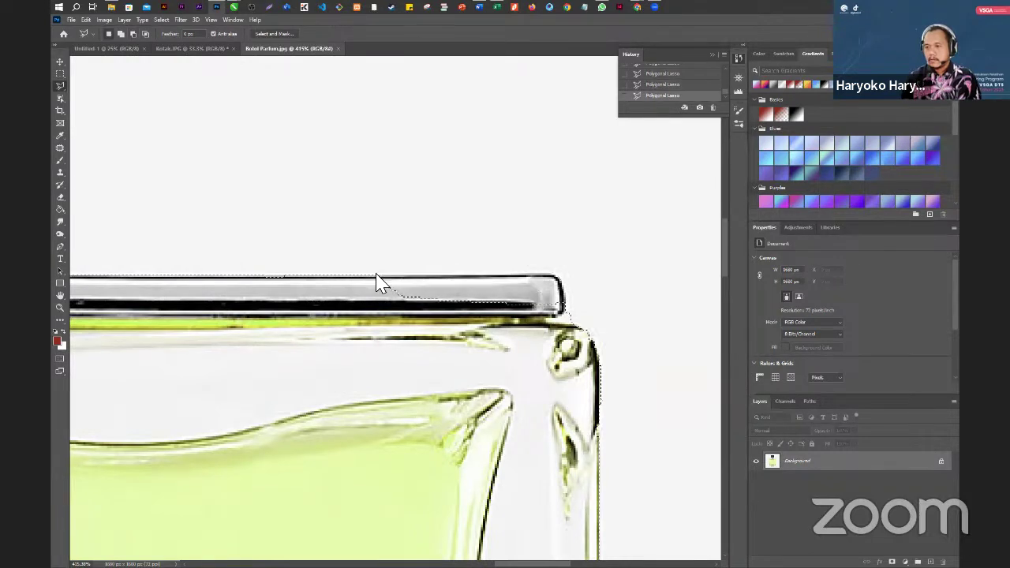
key("ctrl+z")
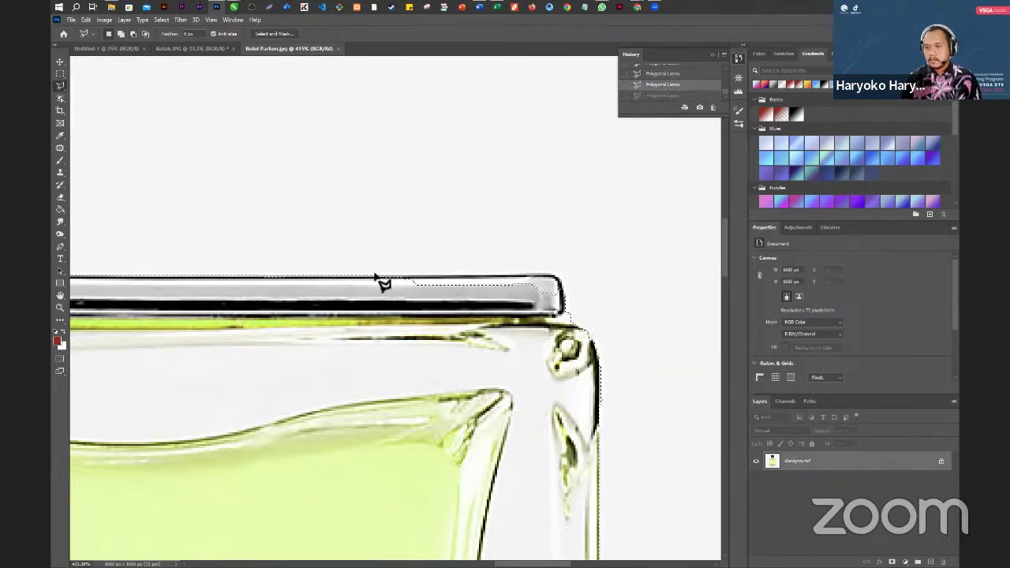
- Add the missing strip at the right end of the metal plate to the selection with the Polygonal Lasso tool
left_click(564, 302)
double_click(377, 279)
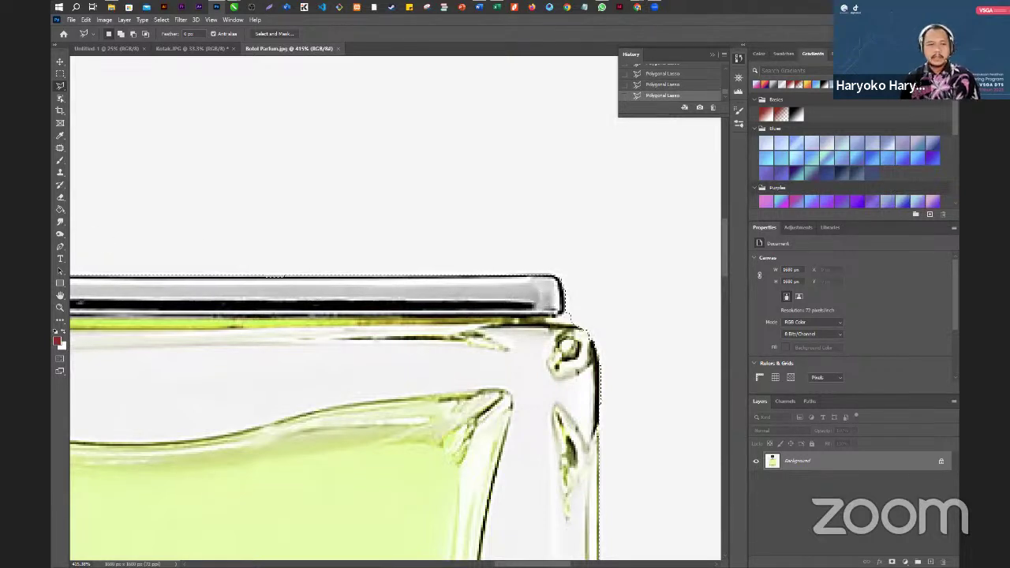
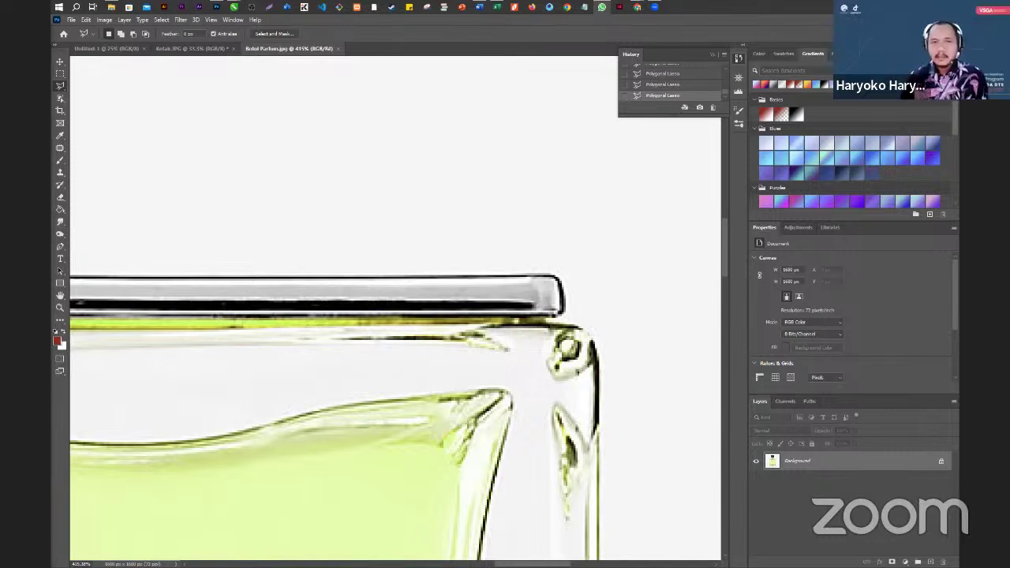
- Copy the selected bottle to a new layer and hide the Background layer
scroll(383, 255, "down", 3)
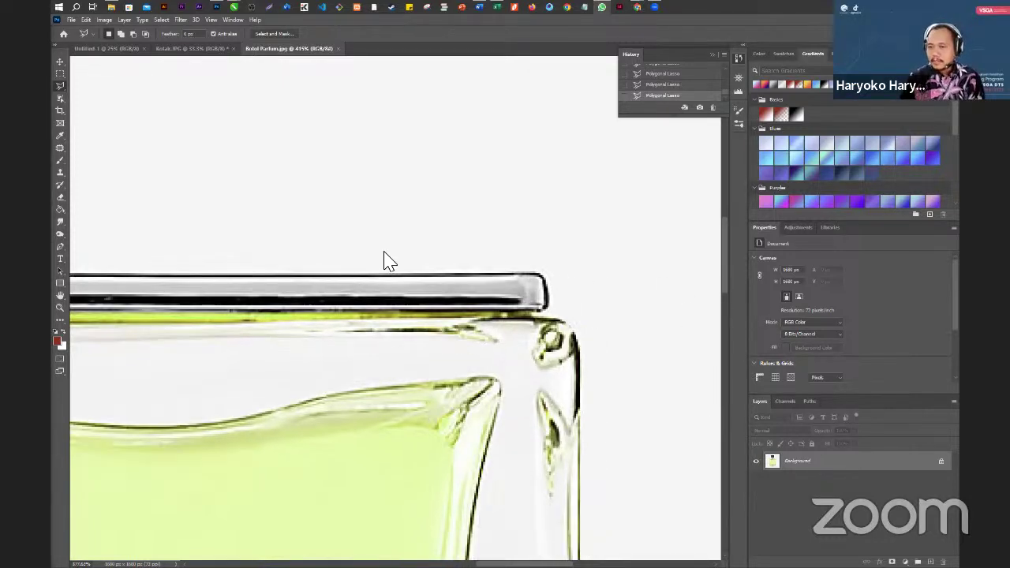
scroll(382, 255, "down", 5)
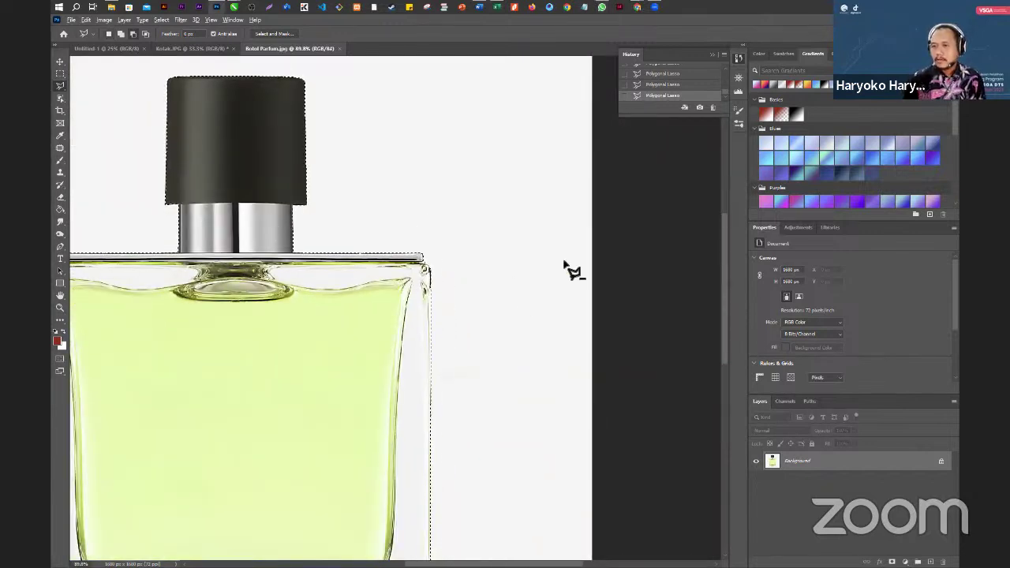
scroll(573, 271, "down", 5)
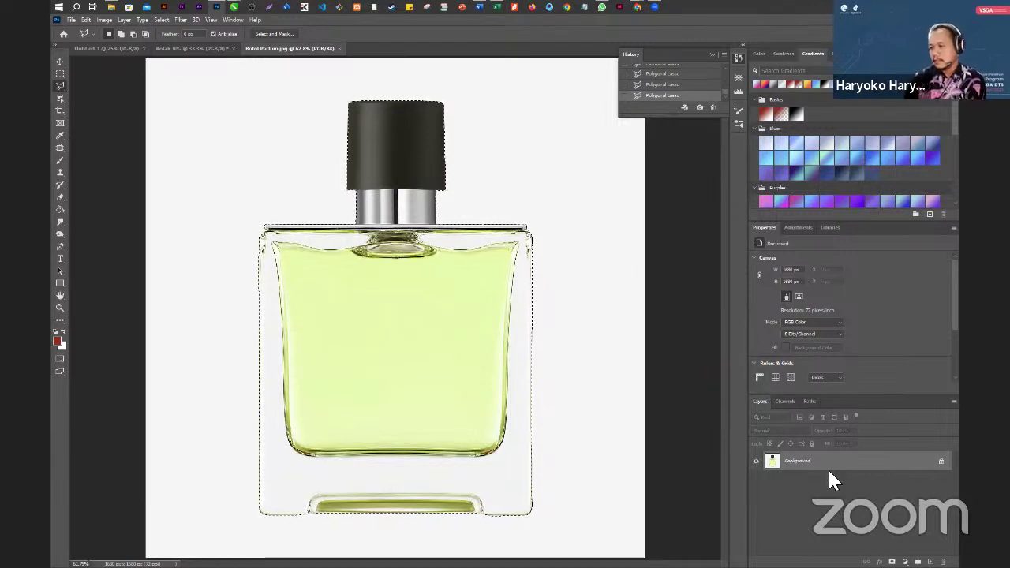
right_click(413, 189)
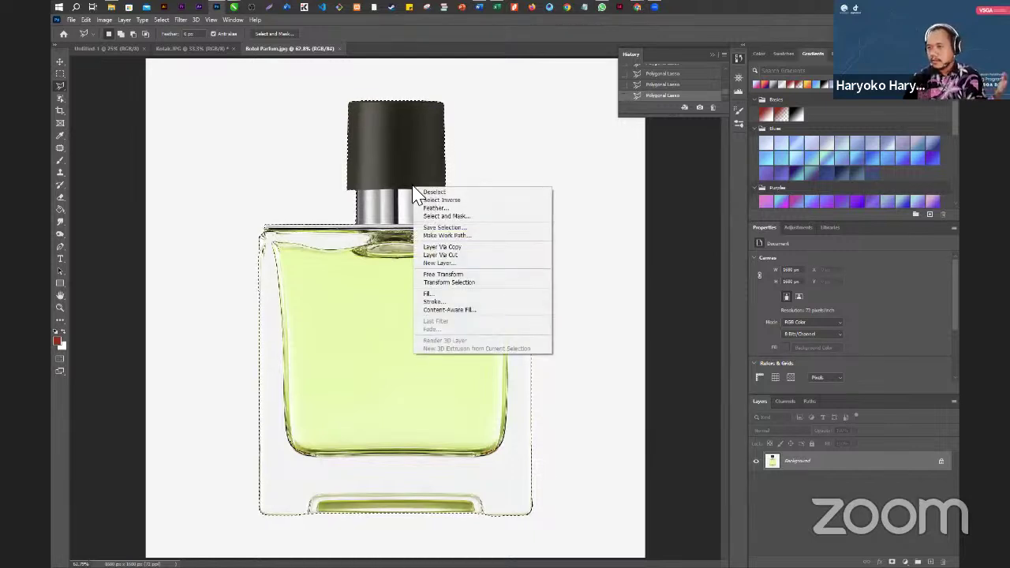
left_click(446, 246)
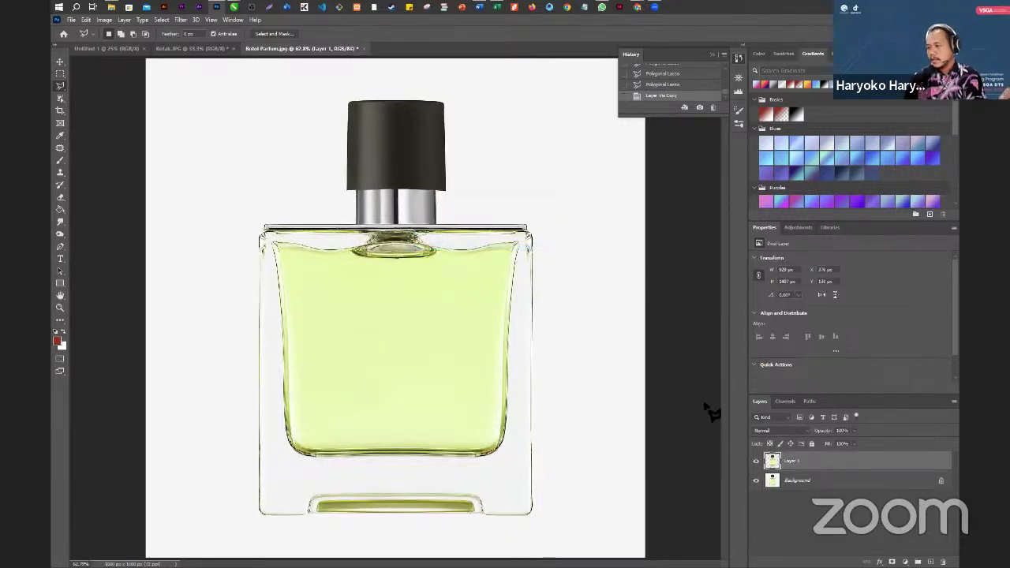
left_click(756, 481)
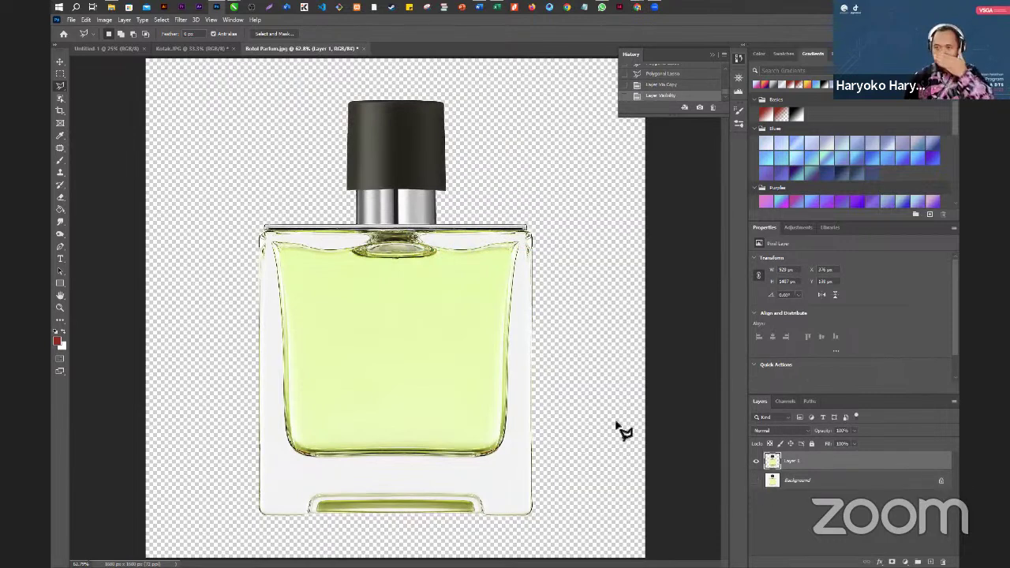
- Crop the canvas tightly around the bottle on all four sides
left_click(60, 110)
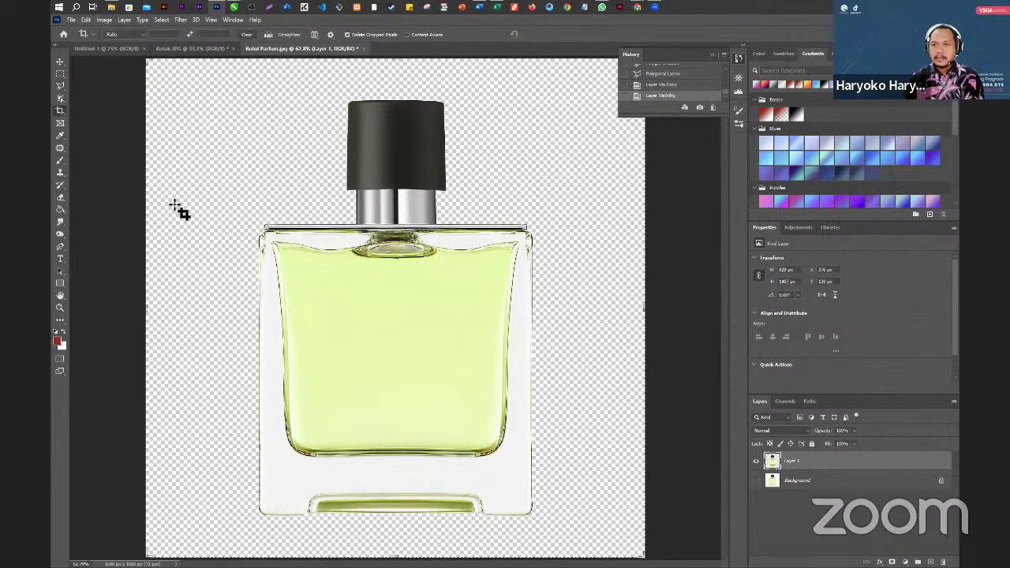
left_click_drag(147, 308, 203, 315)
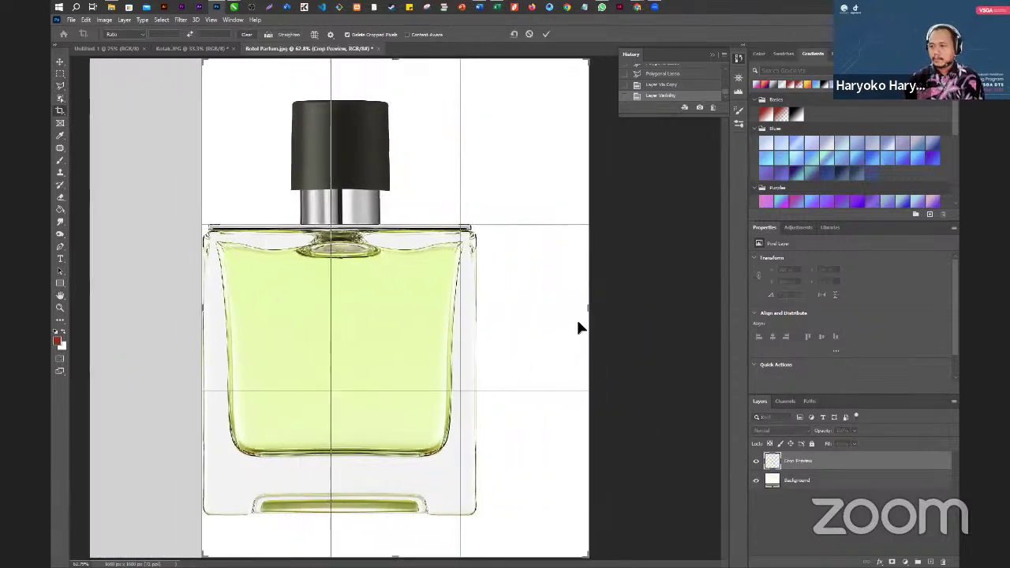
left_click_drag(593, 311, 533, 309)
left_click_drag(401, 61, 405, 79)
mouse_move(397, 535)
left_mouse_down()
mouse_move(400, 493)
mouse_move(401, 516)
left_mouse_up()
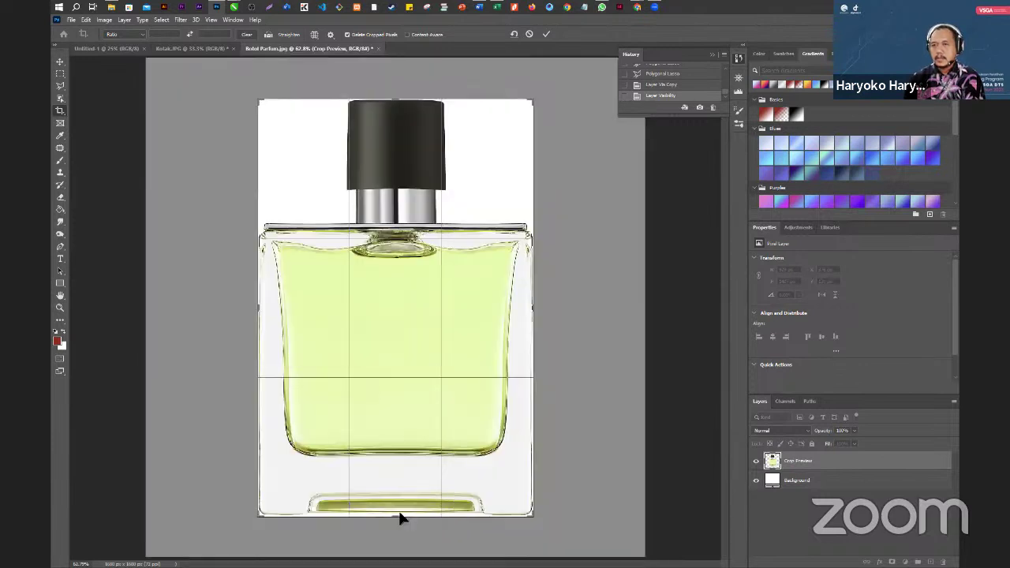
key("Return")
- Export the cropped bottle as Botol Parfum.png in the BAHAN LATIHAN BELAJAR DASAR-DASAR PHOTOSHOP PART 1 folder
left_click(72, 19)
mouse_move(147, 157)
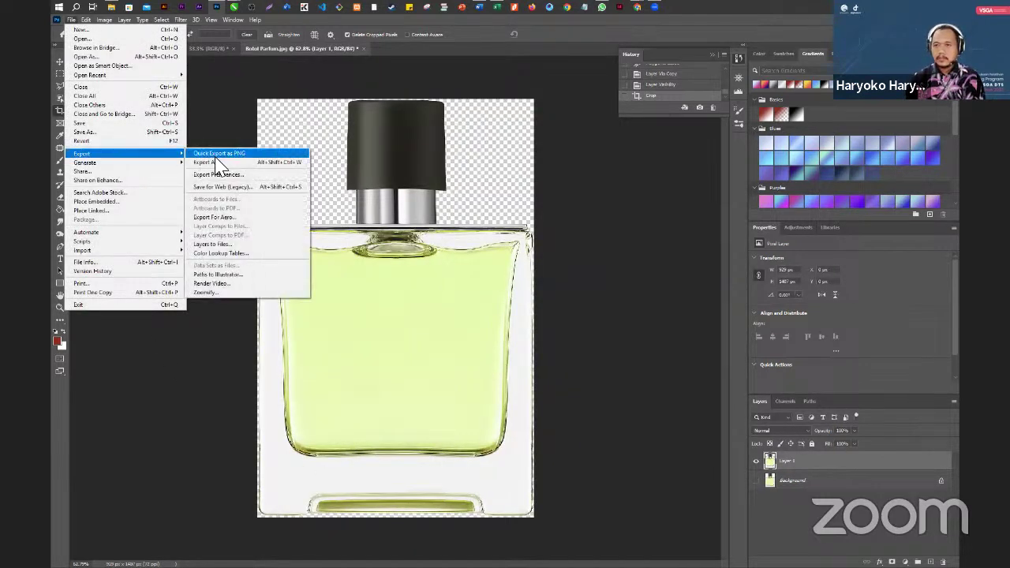
left_click(220, 164)
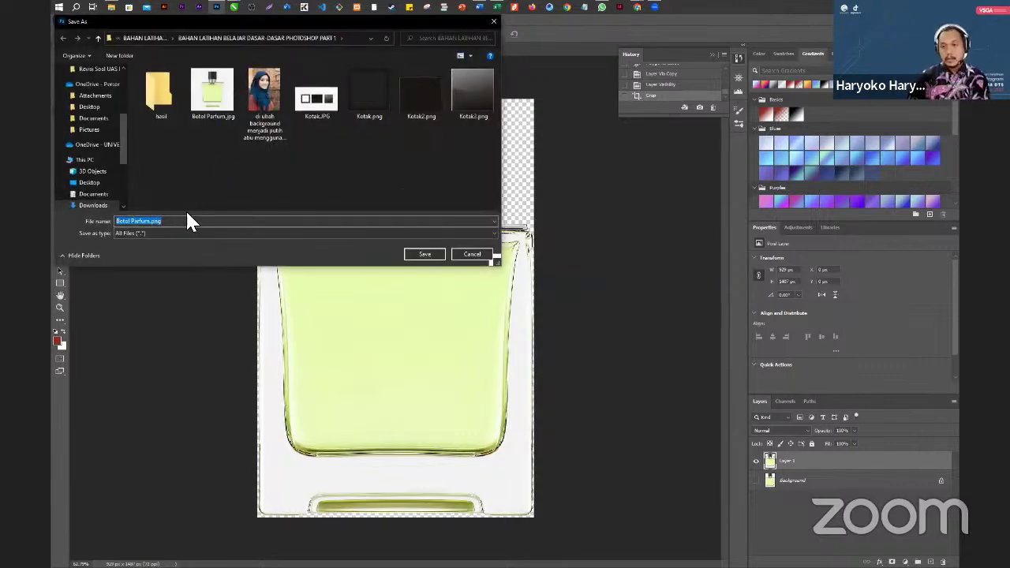
left_click(426, 254)
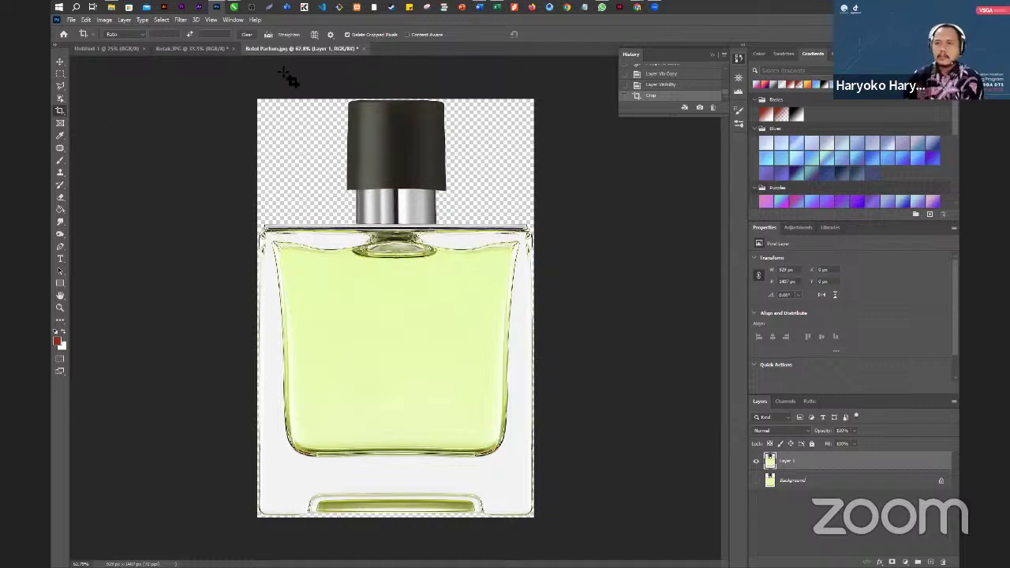
- Open the portrait photo of the woman in the blue headscarf from the practice folder as a new document
left_click(71, 20)
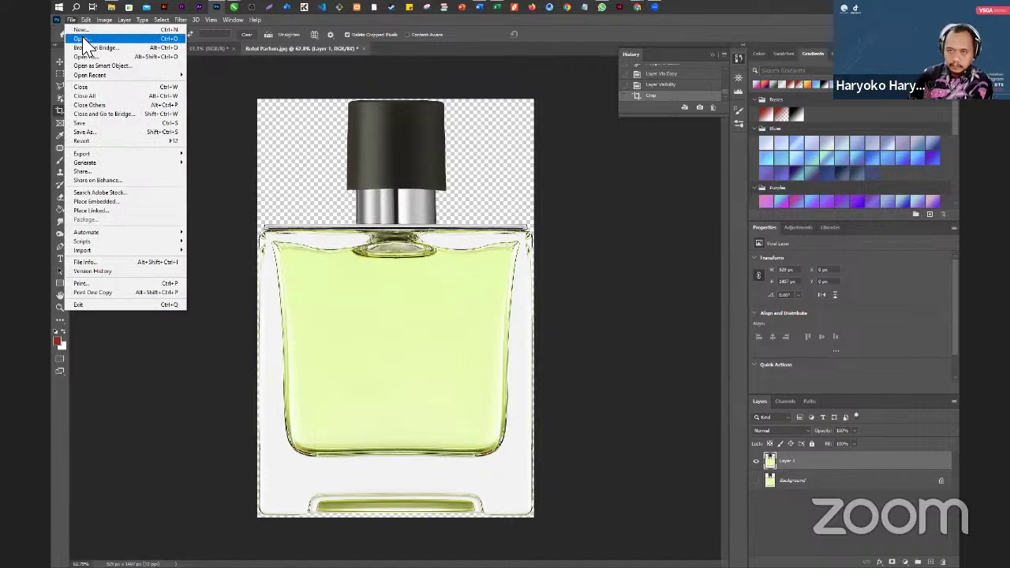
left_click(85, 40)
left_click(549, 253)
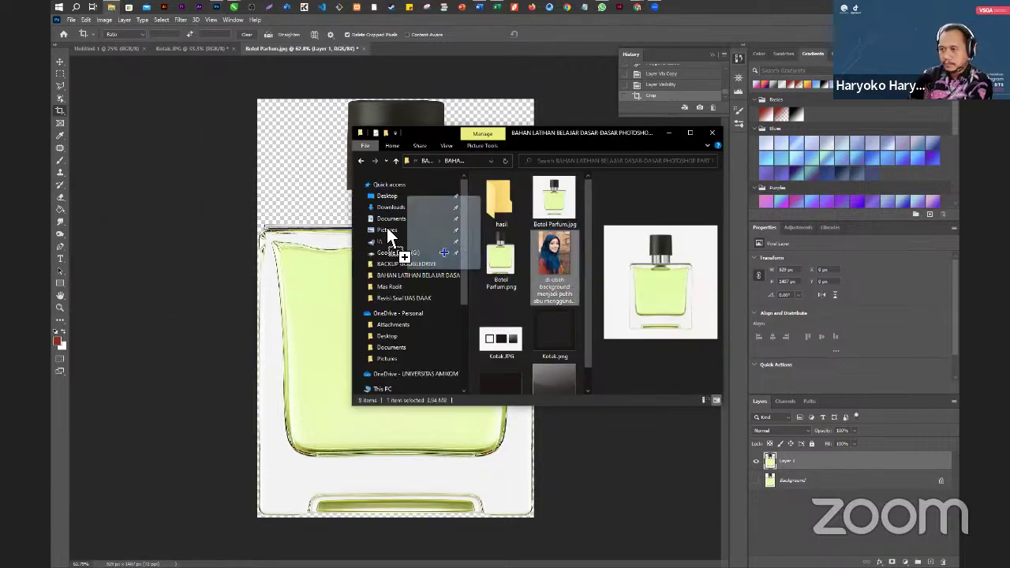
key("Return")
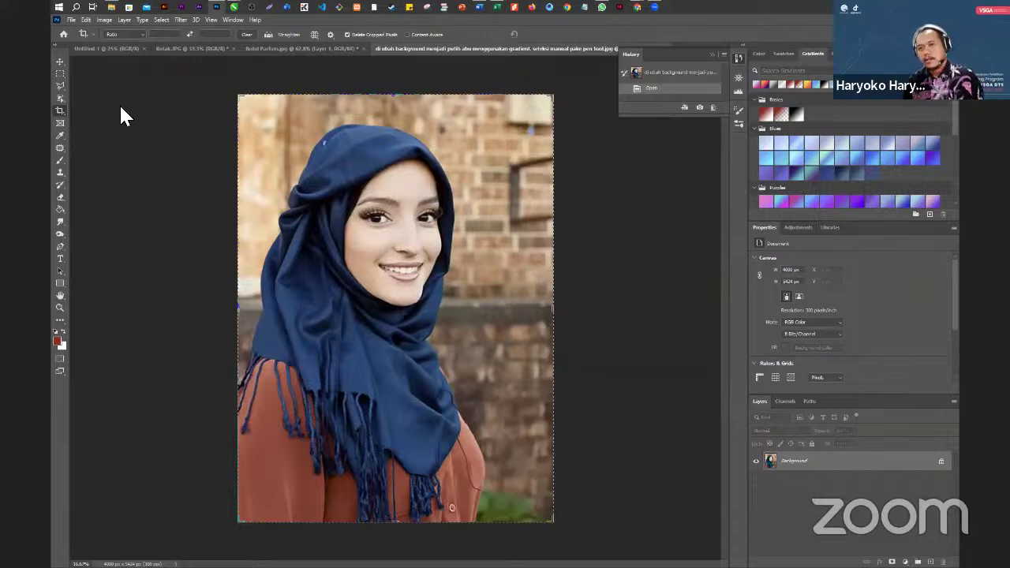
- Choose the Magnetic Lasso tool for selecting the woman
left_click(60, 59)
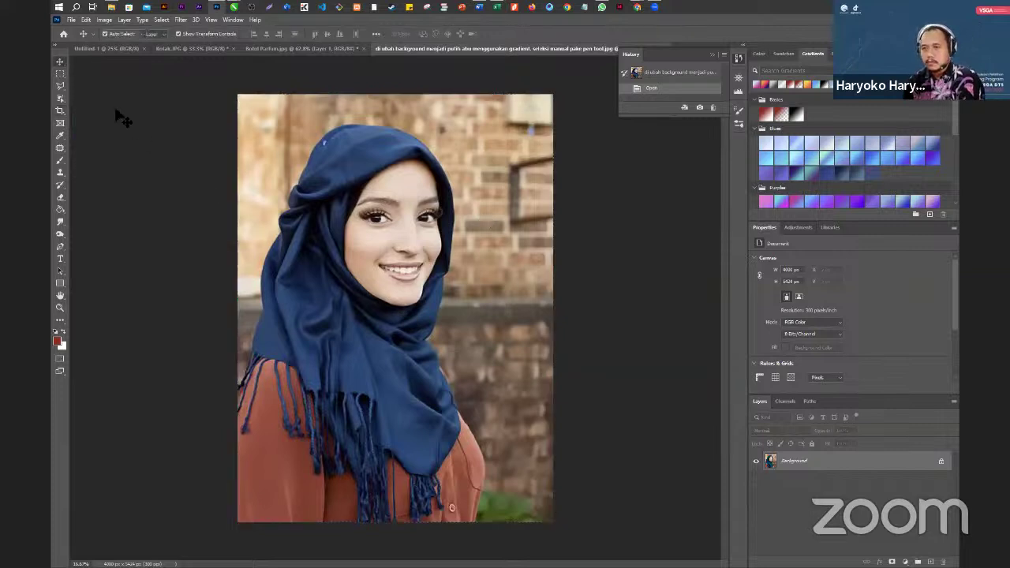
left_click(60, 73)
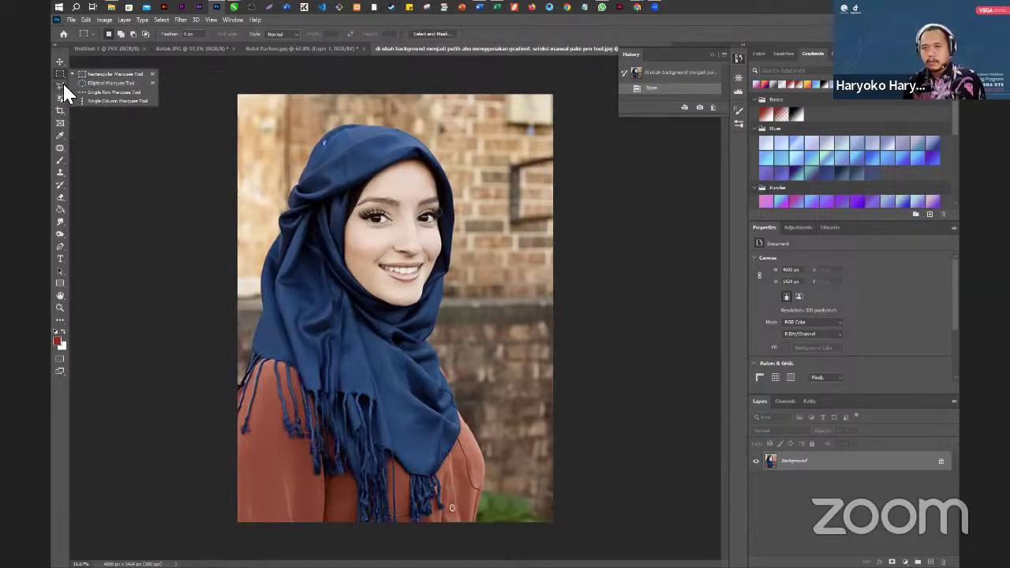
left_click(62, 85)
right_click(63, 85)
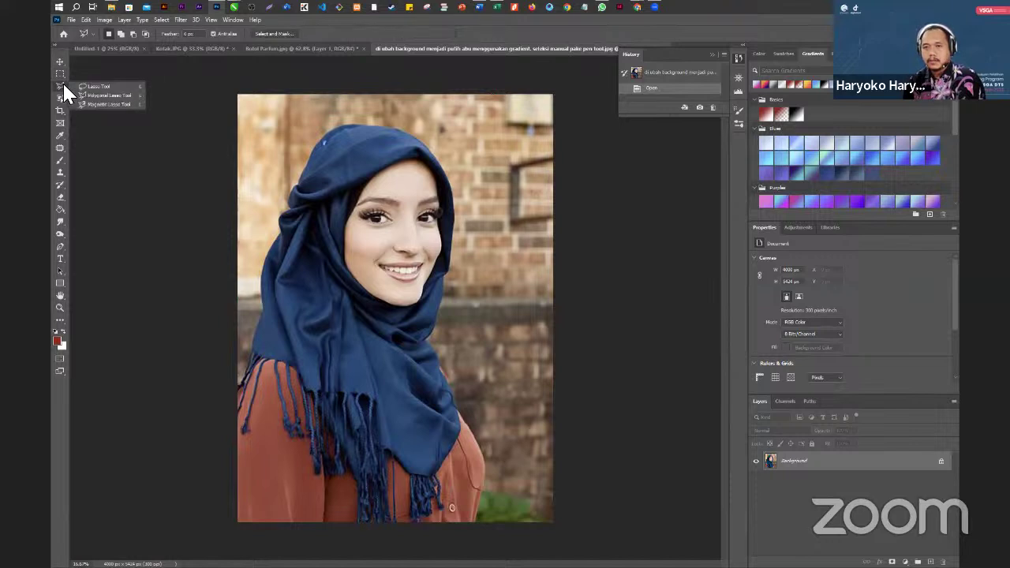
left_click(103, 105)
- Try to trace the headscarf's edge above the left shoulder with the Magnetic Lasso tool, and deselect the result
scroll(263, 401, "up", 1)
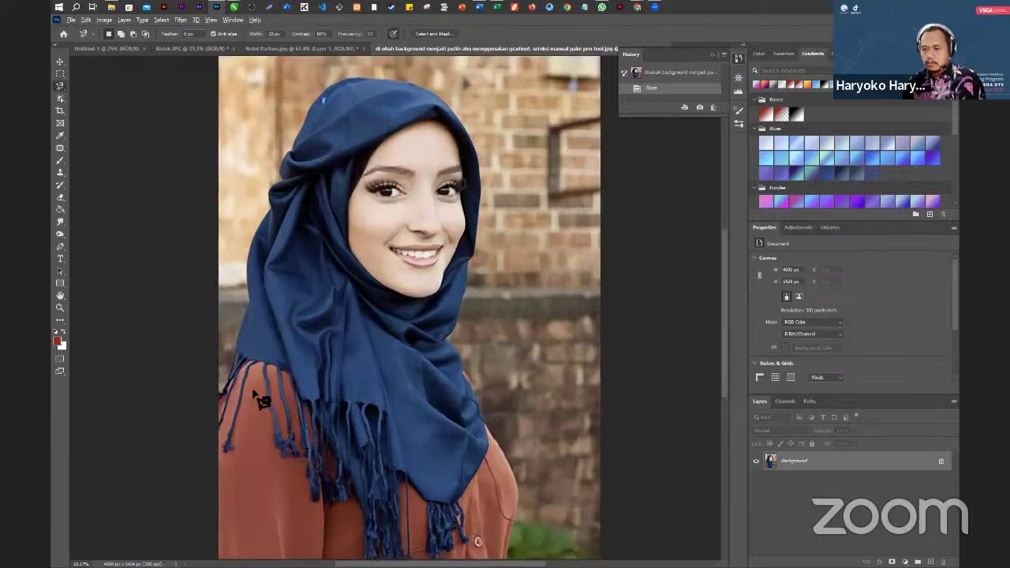
scroll(263, 401, "up", 5)
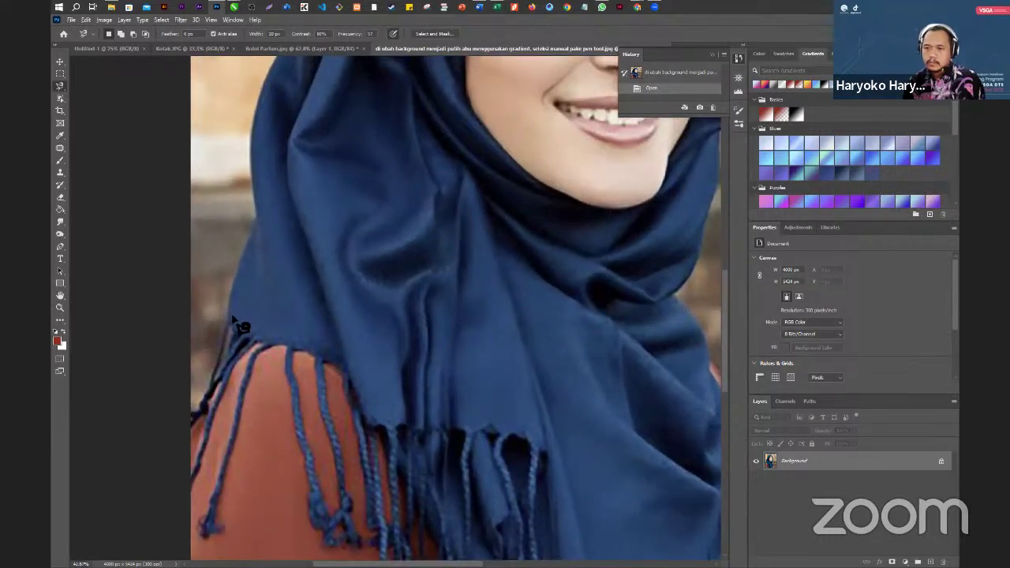
left_click(229, 315)
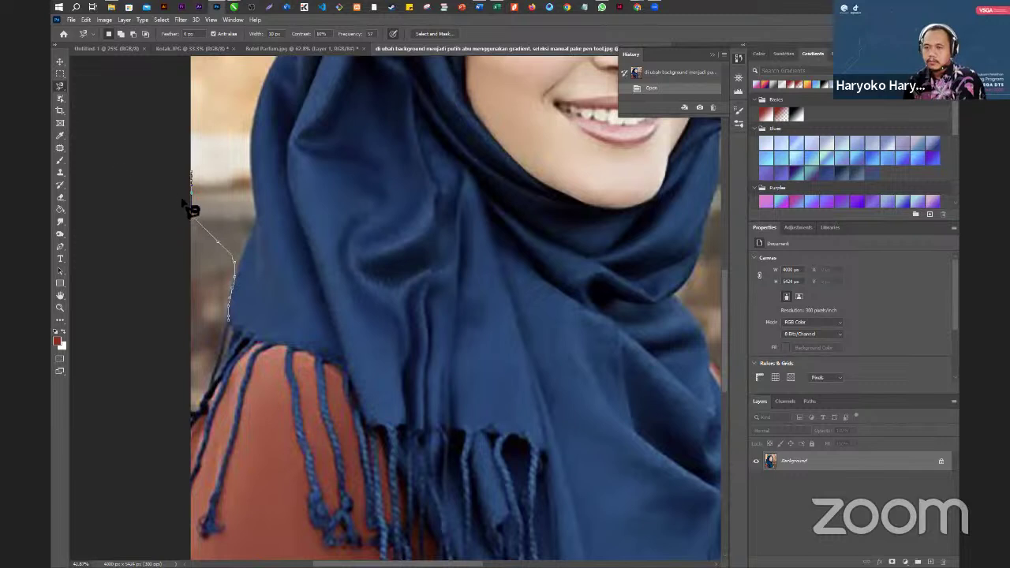
double_click(248, 249)
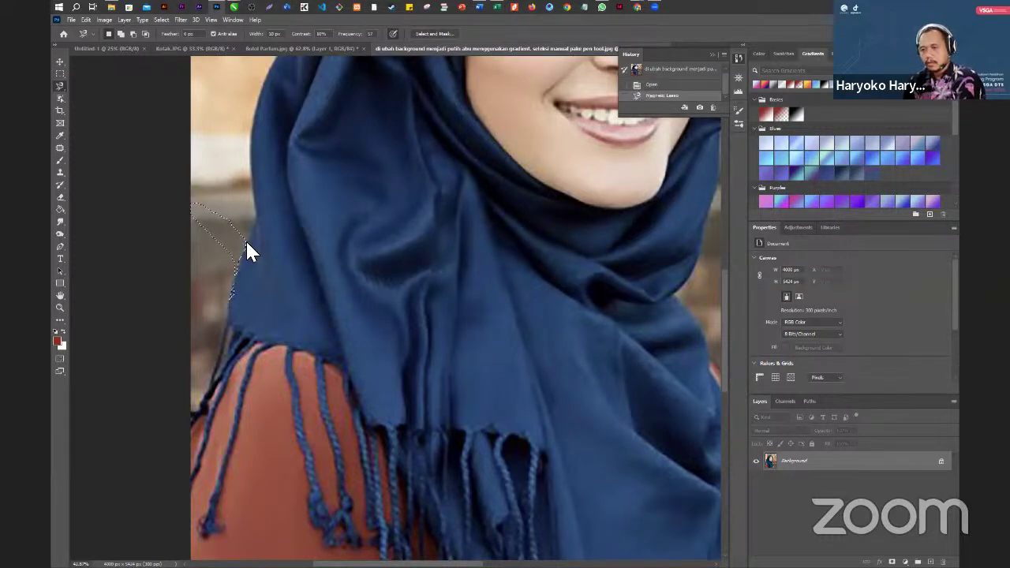
key("ctrl+d")
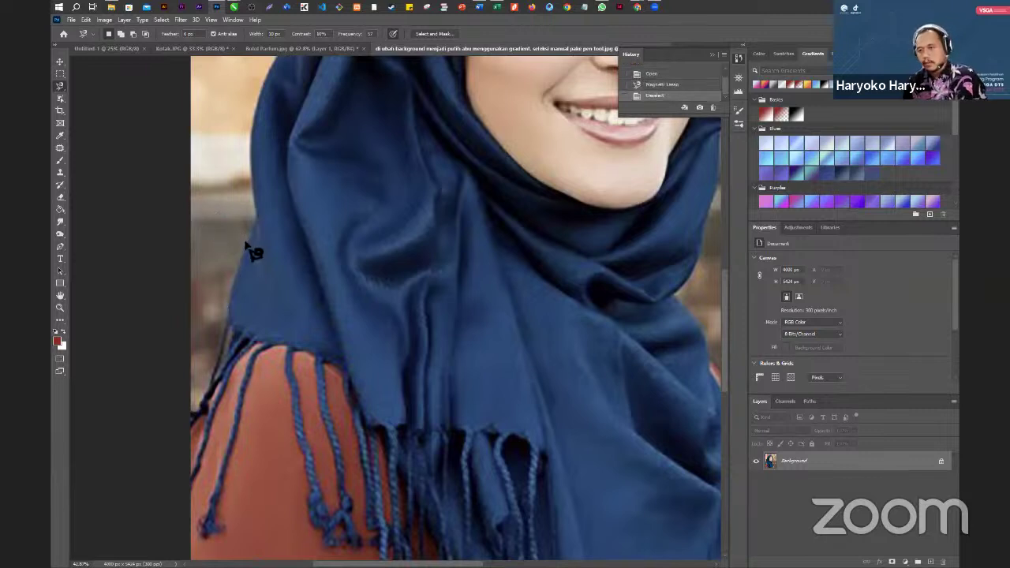
- Select the whole woman with the Magnetic Lasso tool, tracing the headscarf, right shoulder and image borders back to the start above the left shoulder
left_click(229, 317)
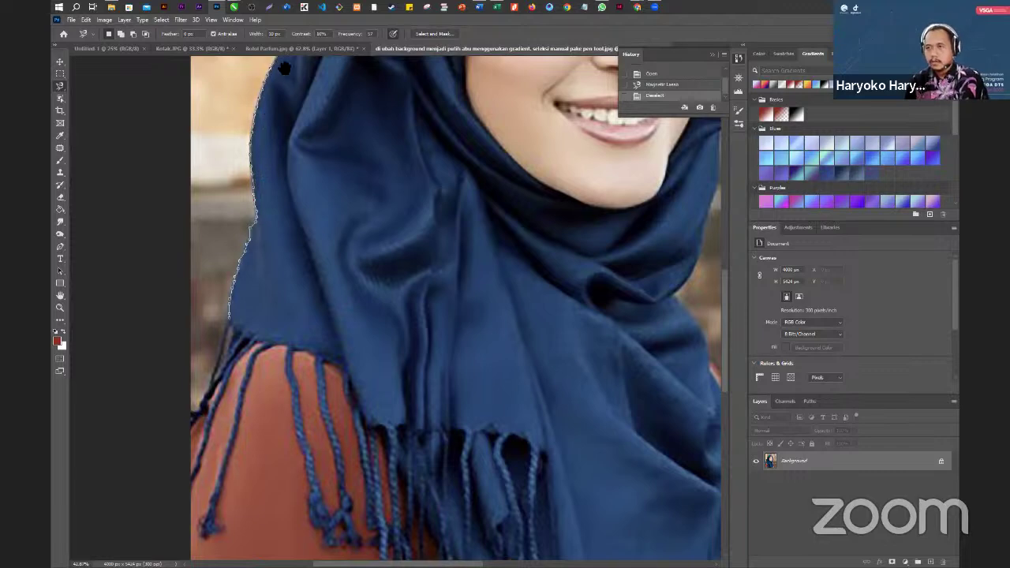
mouse_move(377, 114)
left_mouse_down()
mouse_move(321, 334)
mouse_move(315, 417)
mouse_move(296, 447)
left_mouse_up()
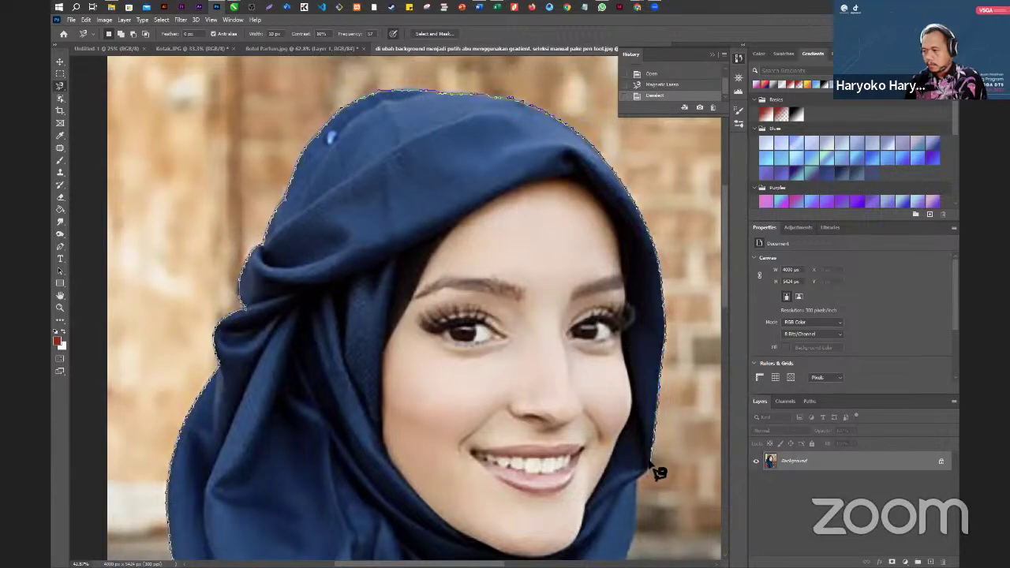
mouse_move(645, 465)
left_mouse_down()
mouse_move(477, 221)
mouse_move(338, 103)
left_mouse_up()
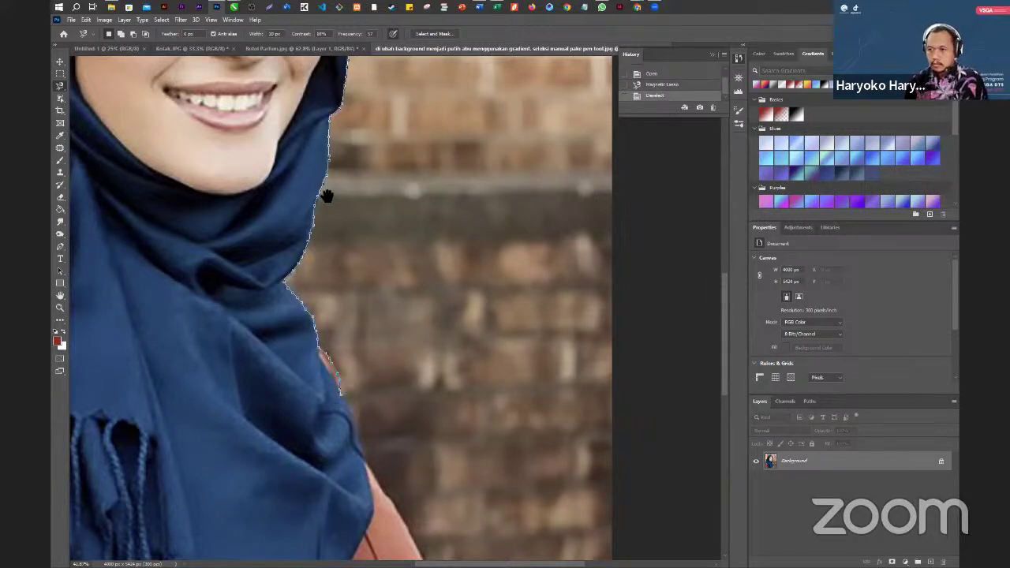
left_click_drag(343, 404, 290, 111)
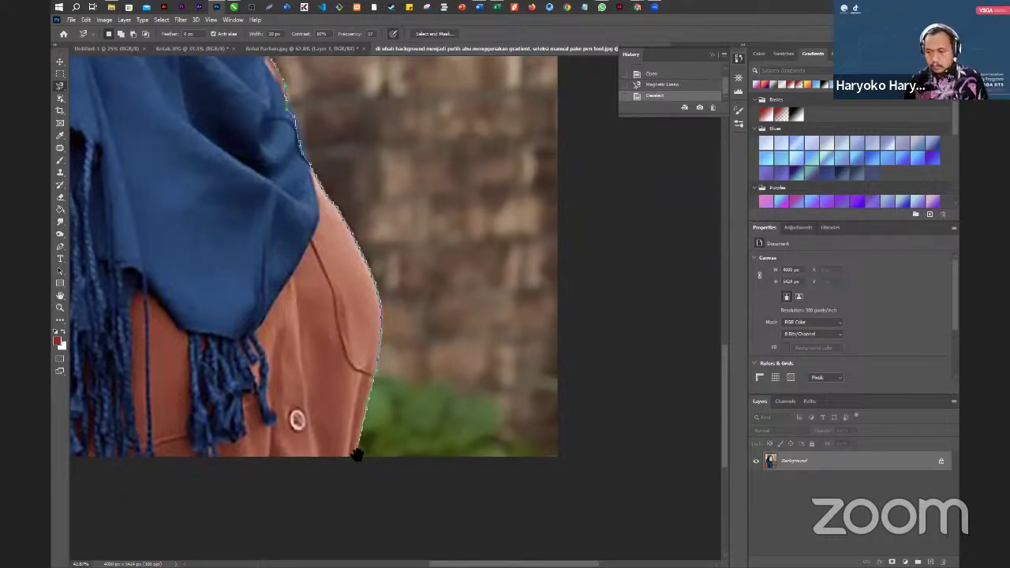
mouse_move(321, 455)
left_mouse_down()
mouse_move(642, 406)
mouse_move(680, 419)
mouse_move(654, 423)
left_mouse_up()
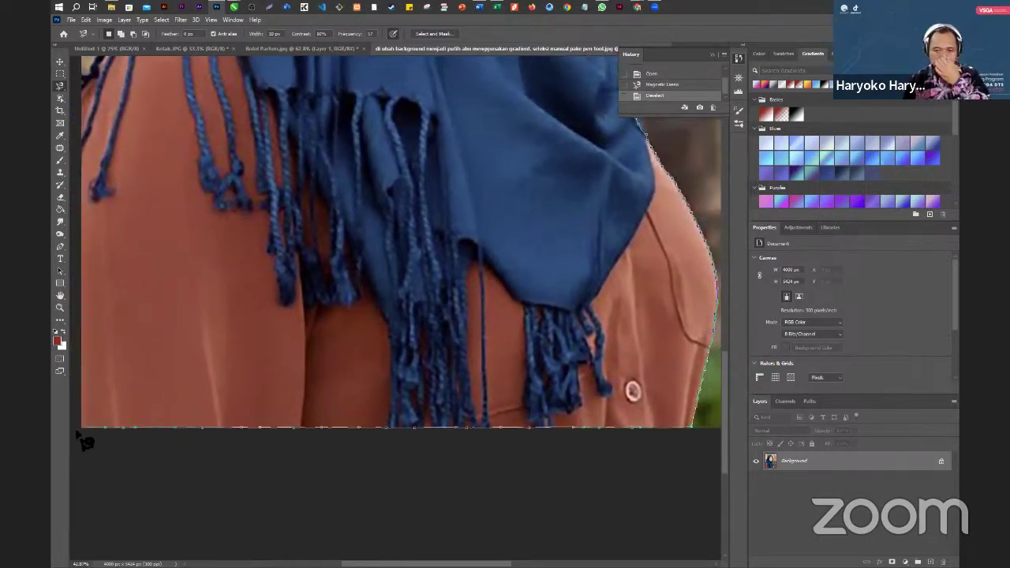
mouse_move(111, 390)
left_mouse_down()
mouse_move(268, 478)
mouse_move(258, 428)
left_mouse_up()
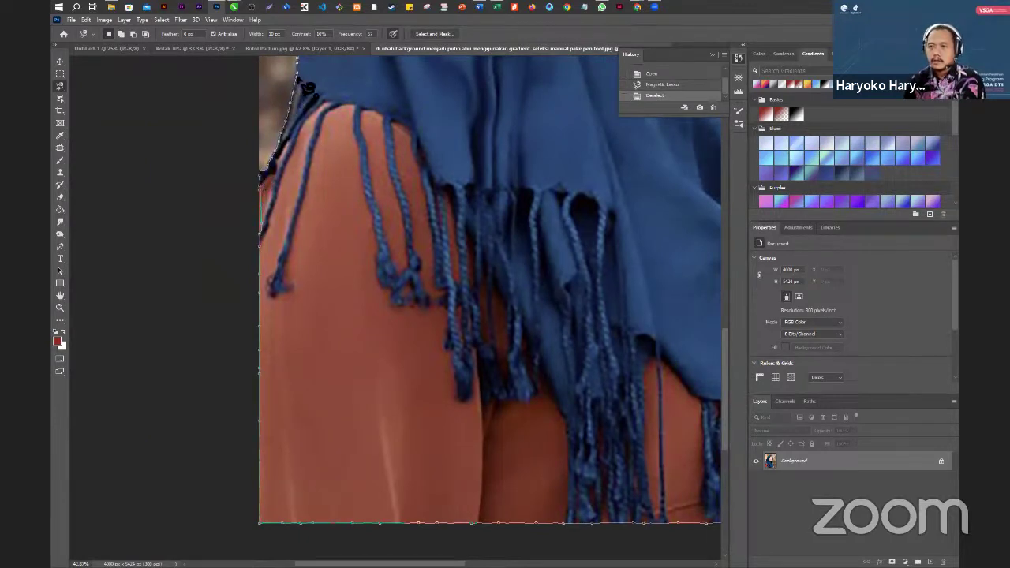
double_click(296, 74)
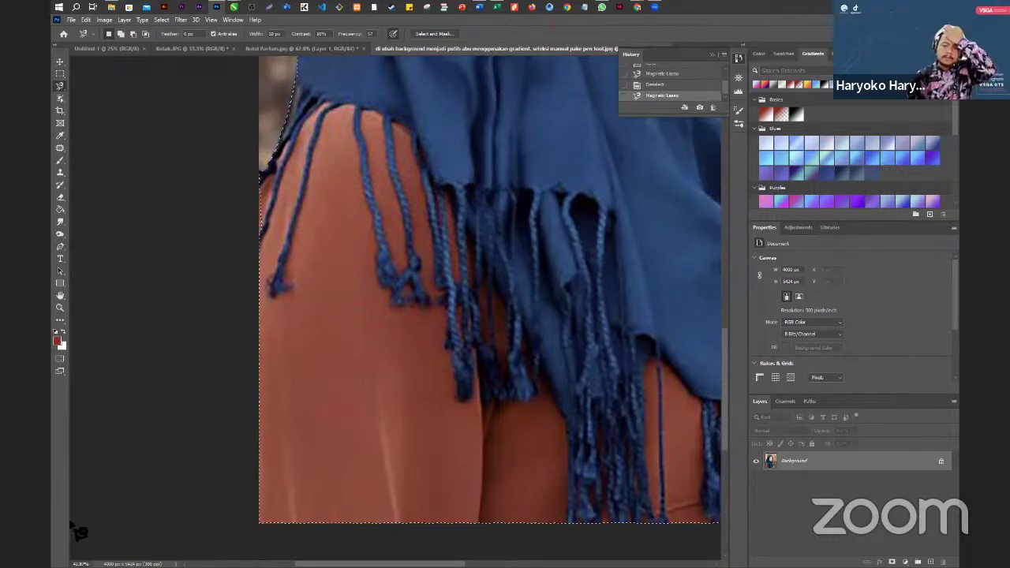
- Add the missed strip along the portrait's left border, below the shoulder, to the woman's selection with the Rectangular Marquee tool
scroll(166, 407, "down", 2)
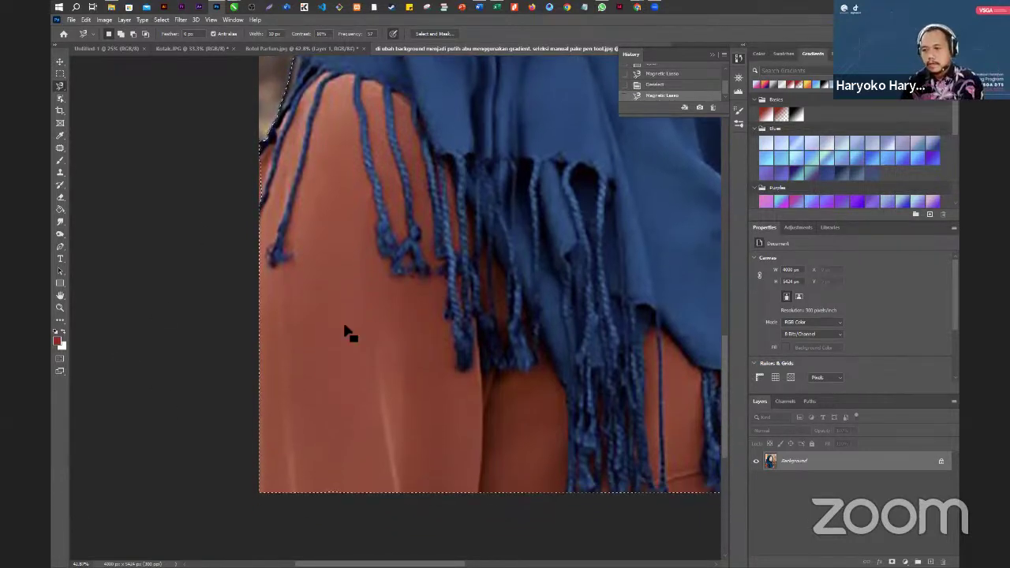
scroll(347, 331, "down", 3)
scroll(276, 217, "up", 3)
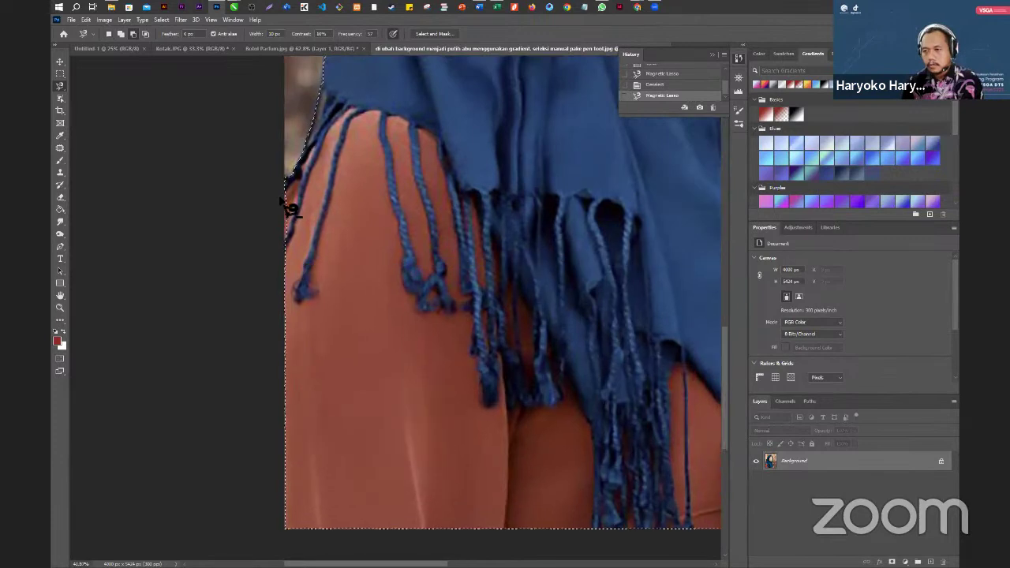
scroll(290, 207, "up", 4)
left_click(60, 74)
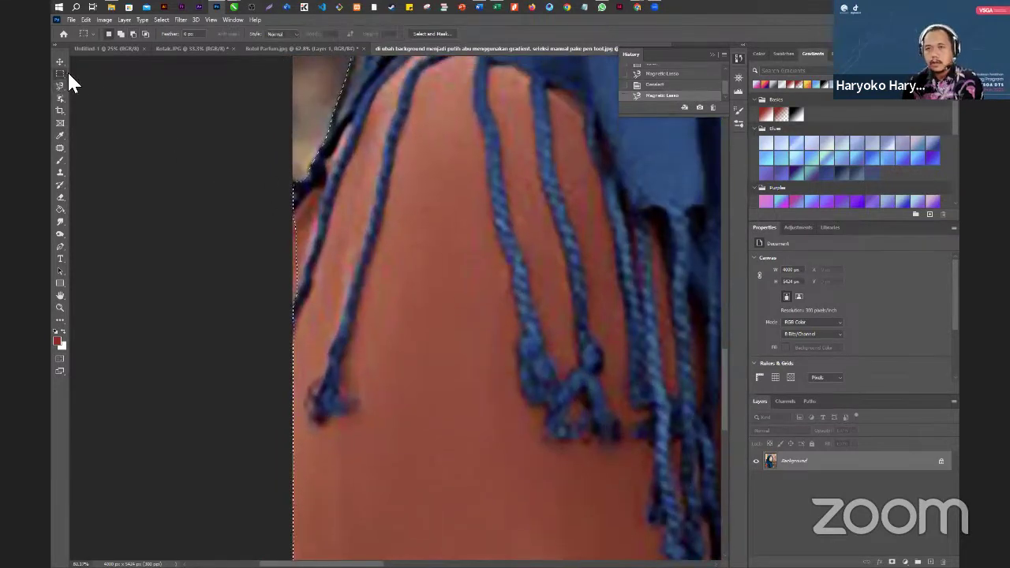
left_click_drag(341, 182, 311, 204)
left_click_drag(297, 309, 283, 414)
key("ctrl+z")
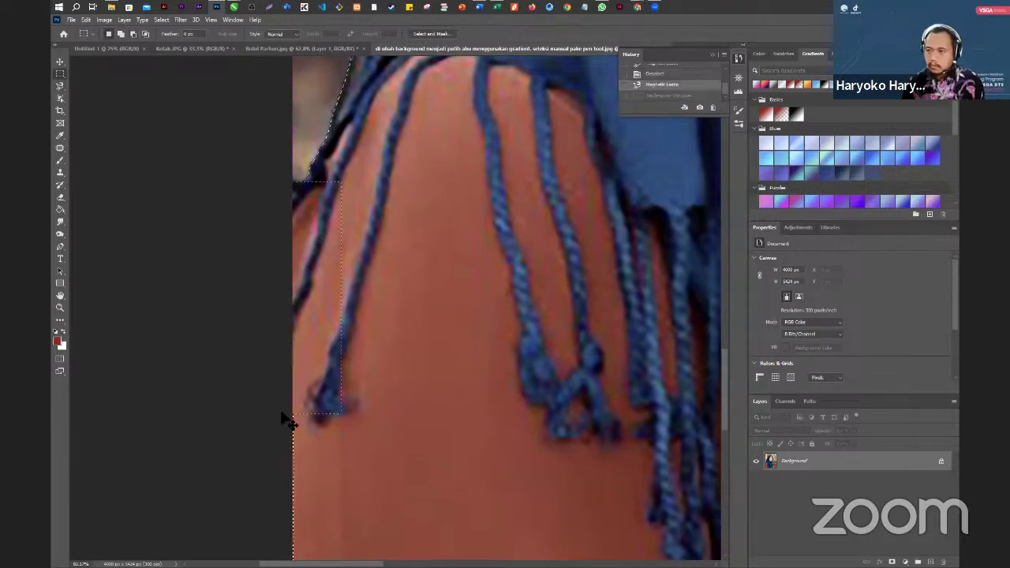
left_click_drag(286, 408, 265, 480)
- Add the missed strip along the portrait's bottom border, beneath the blouse, to the selection with the Rectangular Marquee tool
scroll(155, 408, "down", 3)
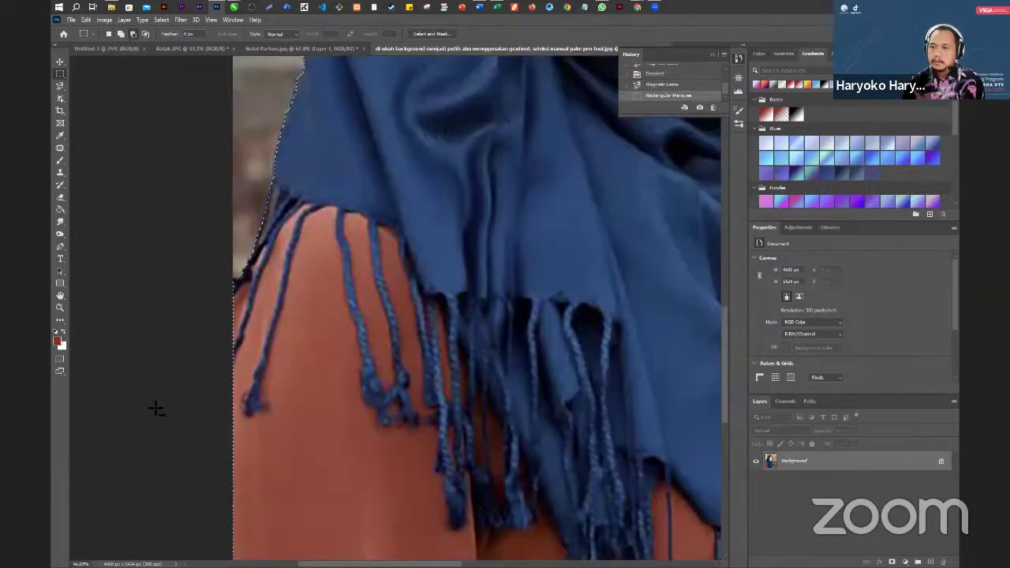
scroll(155, 408, "down", 5)
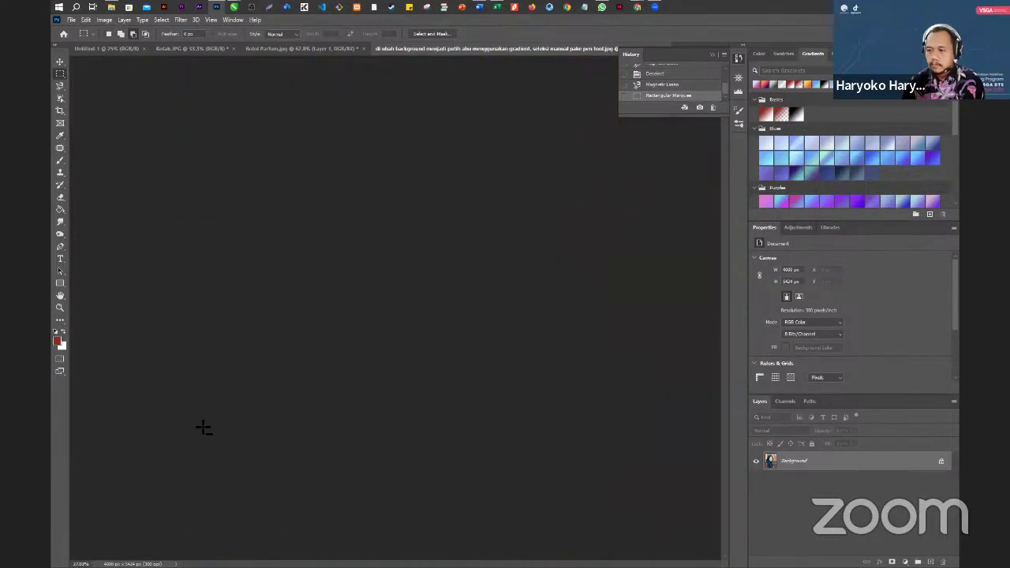
scroll(399, 542, "up", 2)
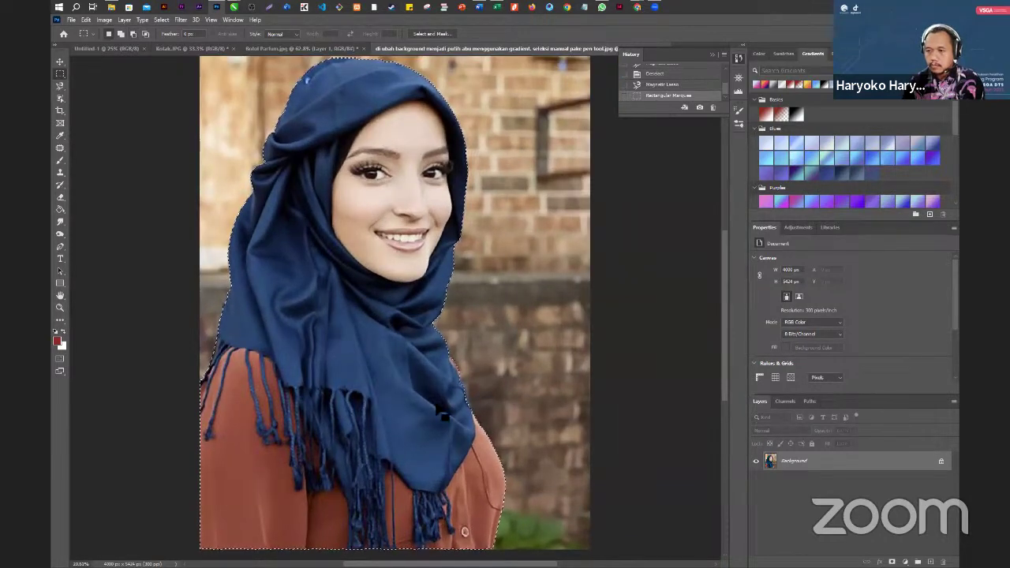
scroll(271, 313, "down", 5)
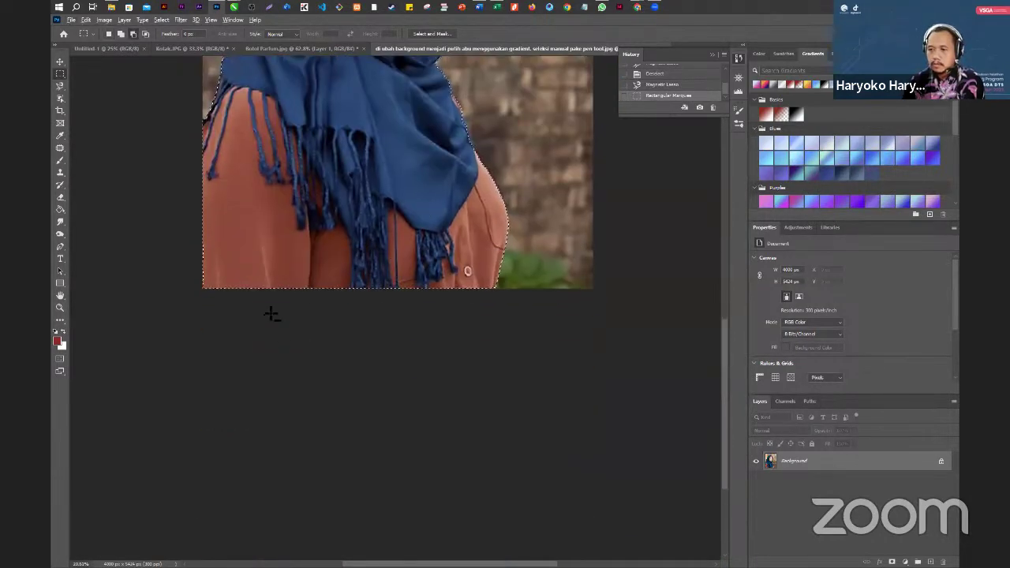
scroll(272, 314, "up", 1)
left_click_drag(190, 231, 268, 241)
key("ctrl+z")
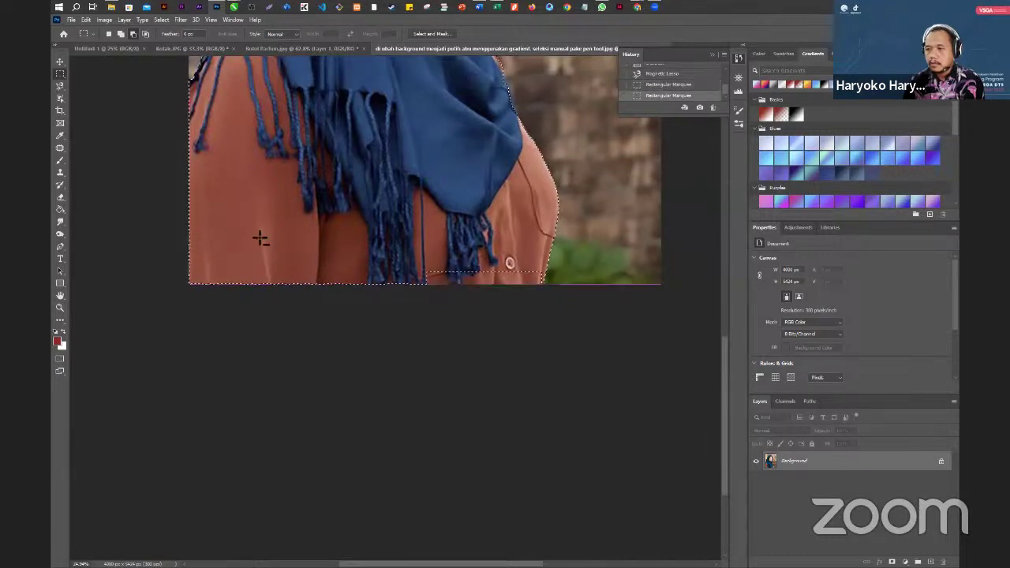
key("ctrl+z")
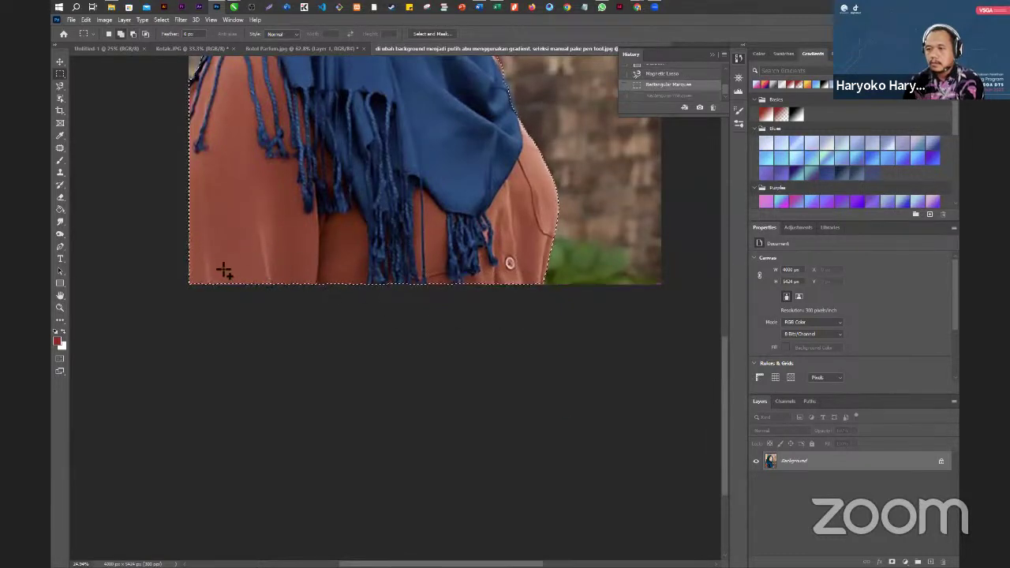
left_click_drag(536, 314, 543, 315)
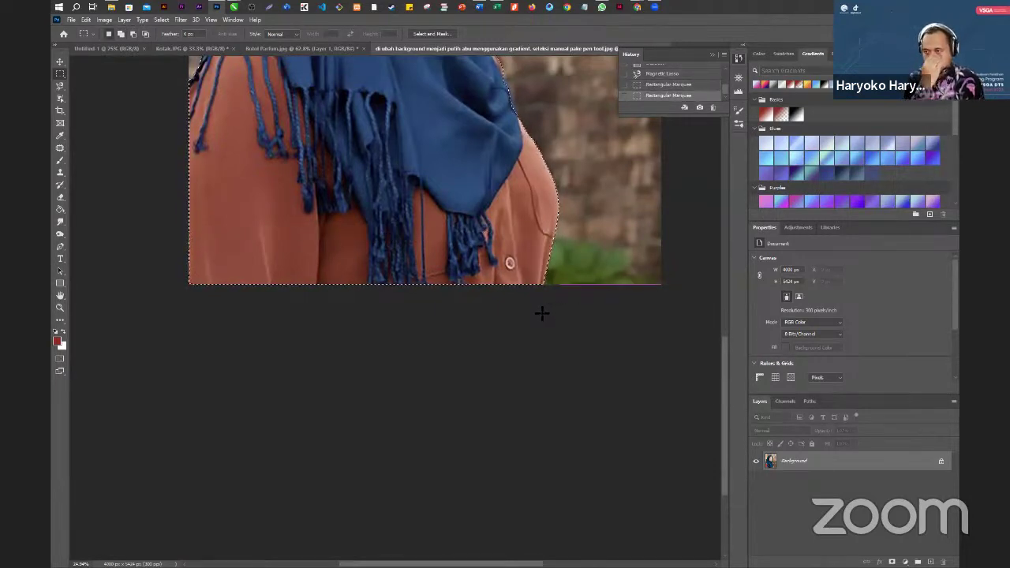
- Convert the locked Background of the portrait into a regular layer, accepting the default layer settings
scroll(542, 311, "up", 5)
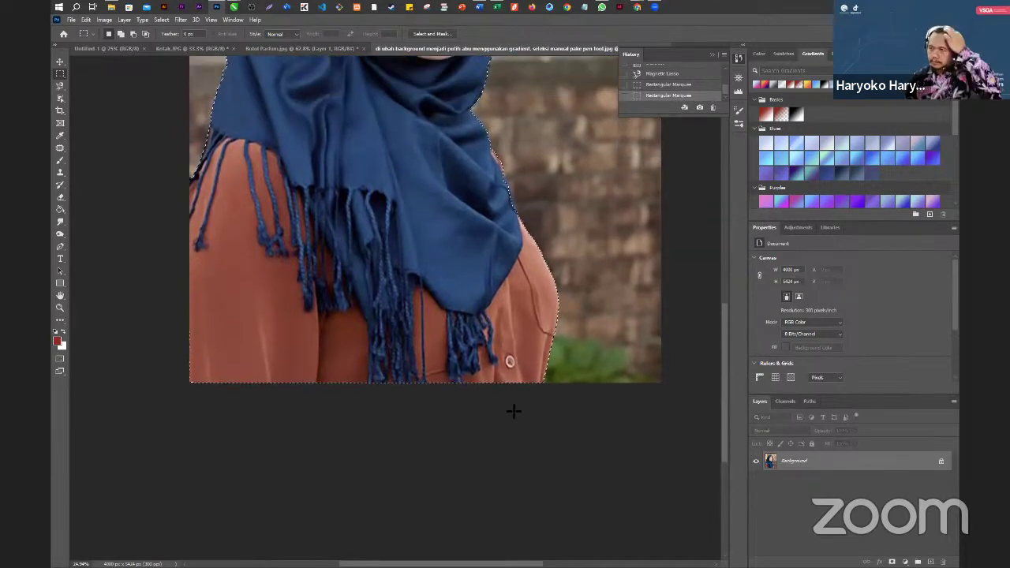
scroll(505, 463, "up", 5)
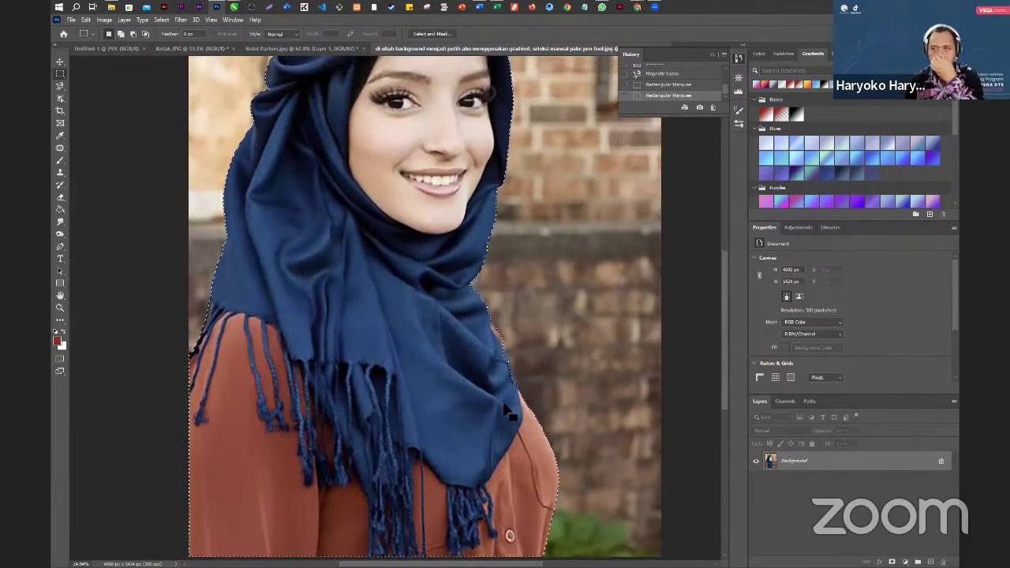
scroll(509, 406, "up", 4)
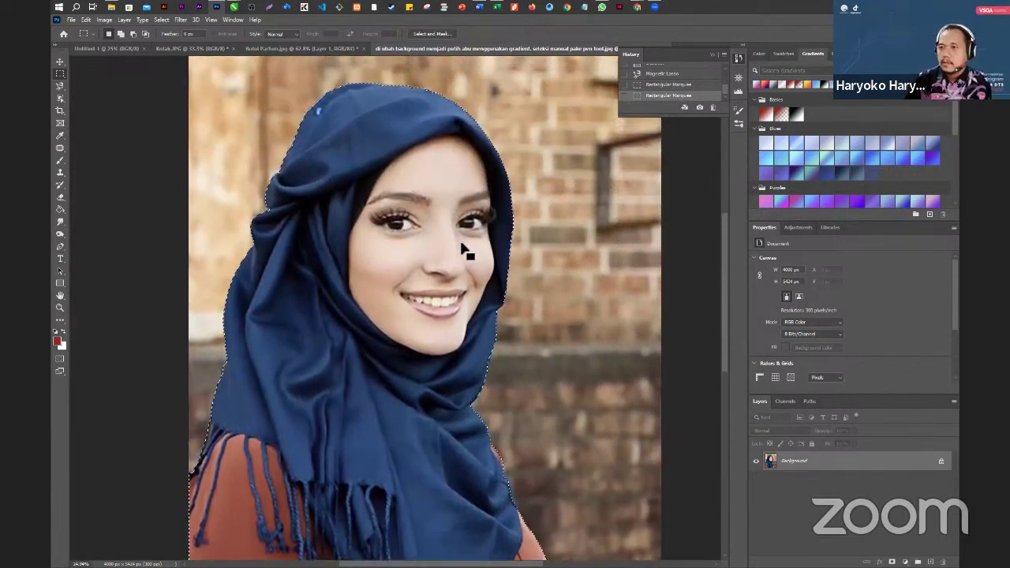
scroll(462, 147, "up", 2)
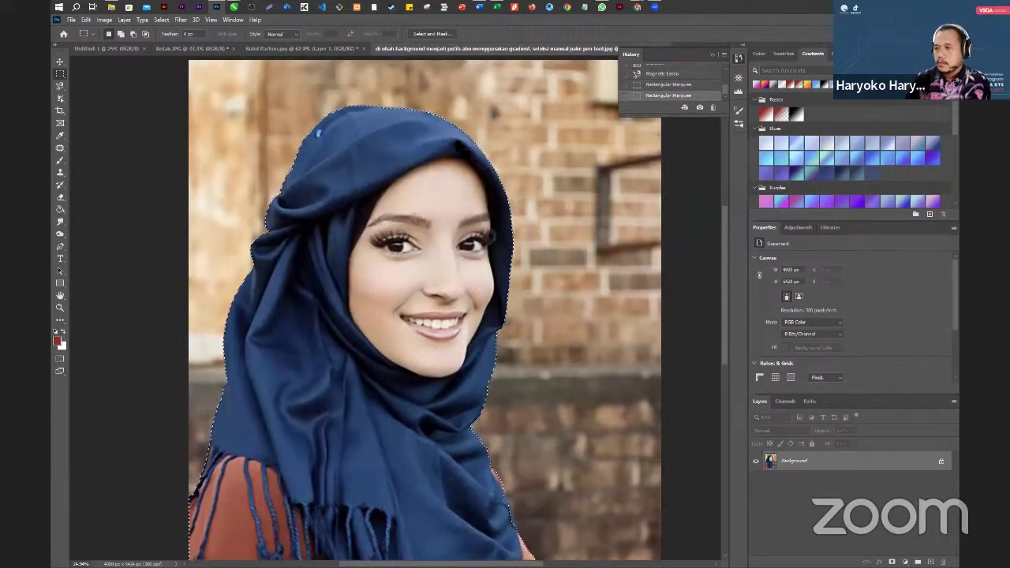
double_click(807, 462)
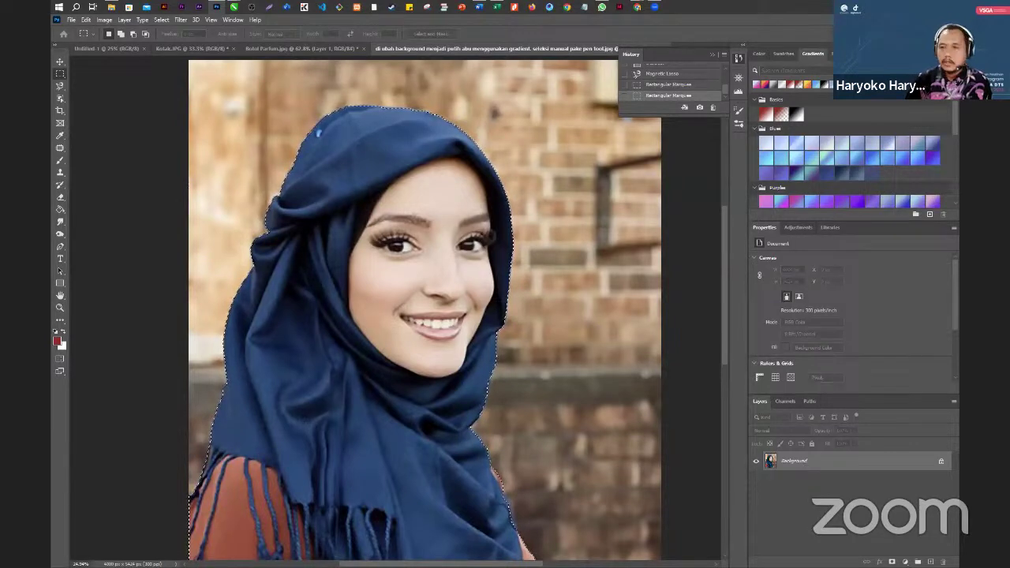
left_click(777, 111)
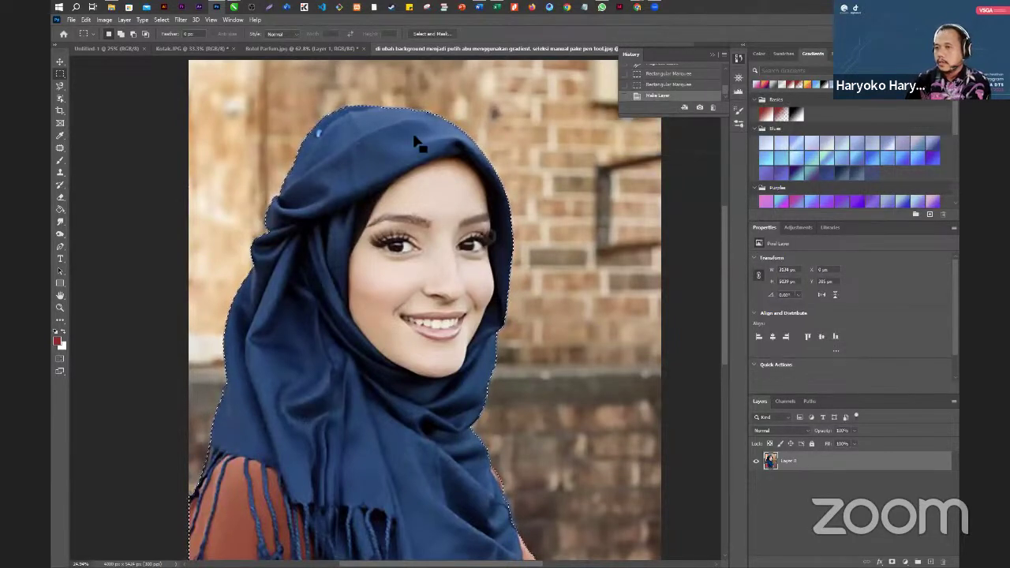
- Invert the selection to cover the brick backdrop, and try clearing it before undoing the clear
right_click(375, 142)
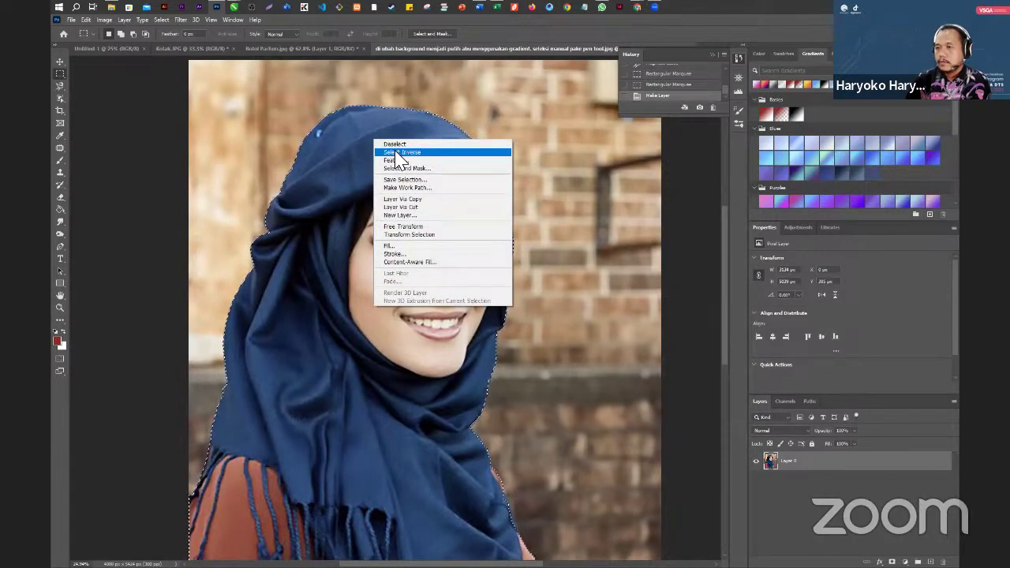
left_click(398, 152)
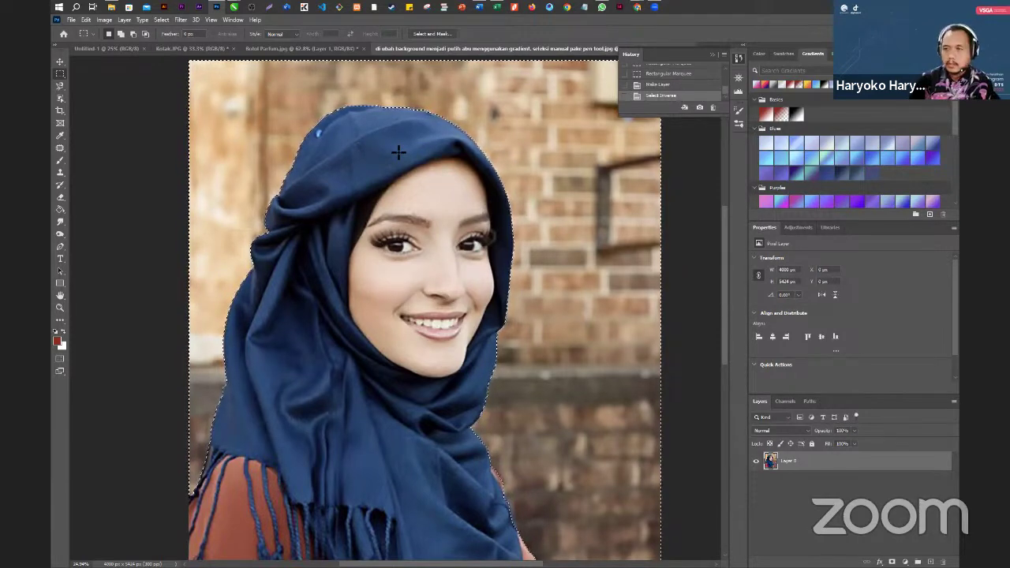
key("Delete")
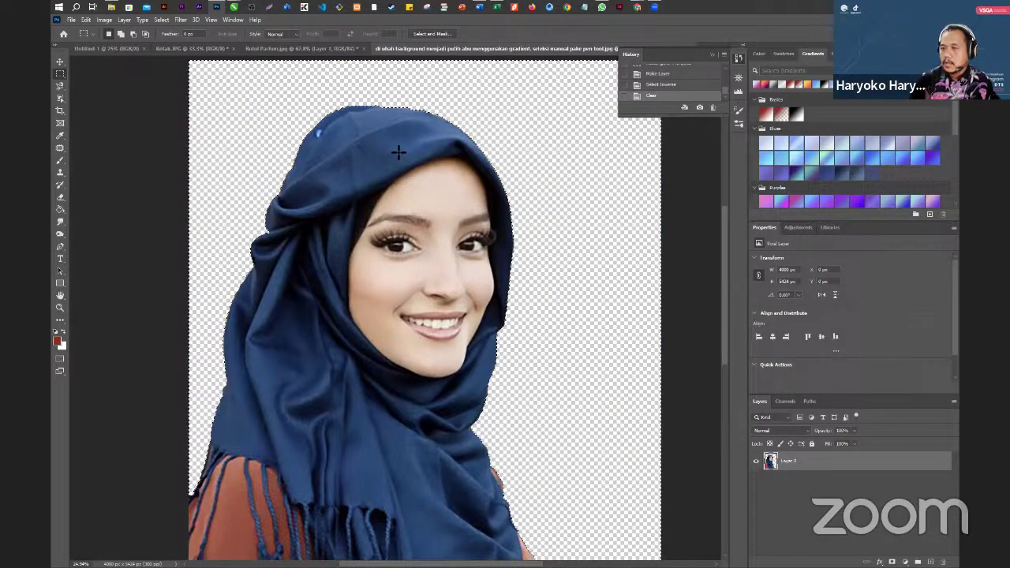
key("ctrl+z")
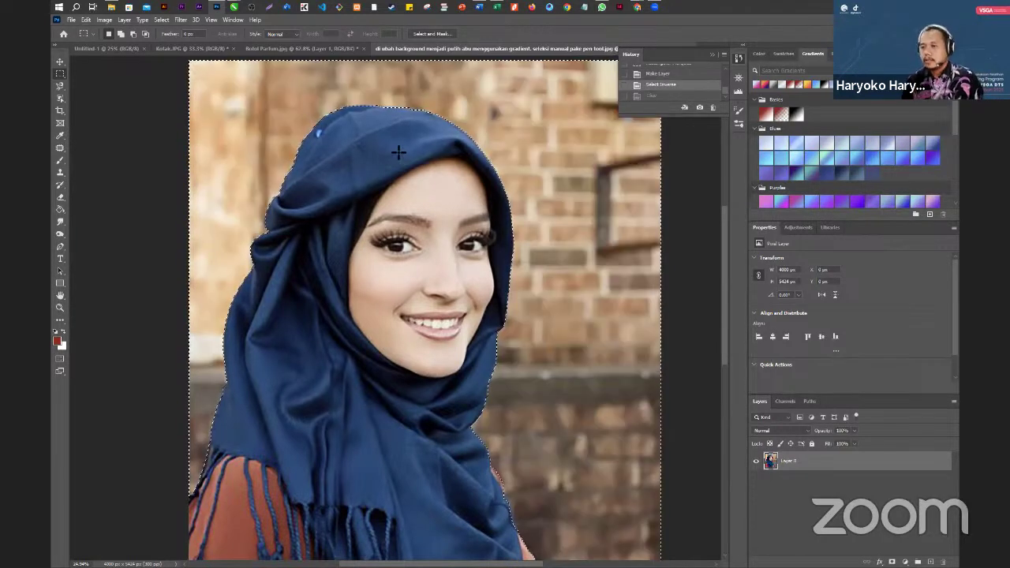
- Feather the inverted backdrop selection with a radius of 5 pixels
right_click(458, 92)
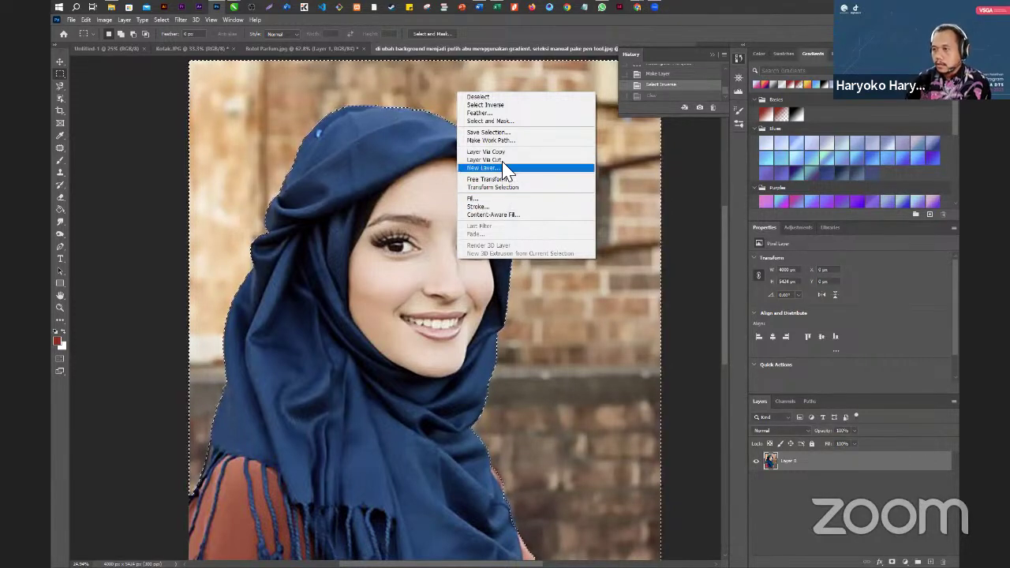
left_click(478, 114)
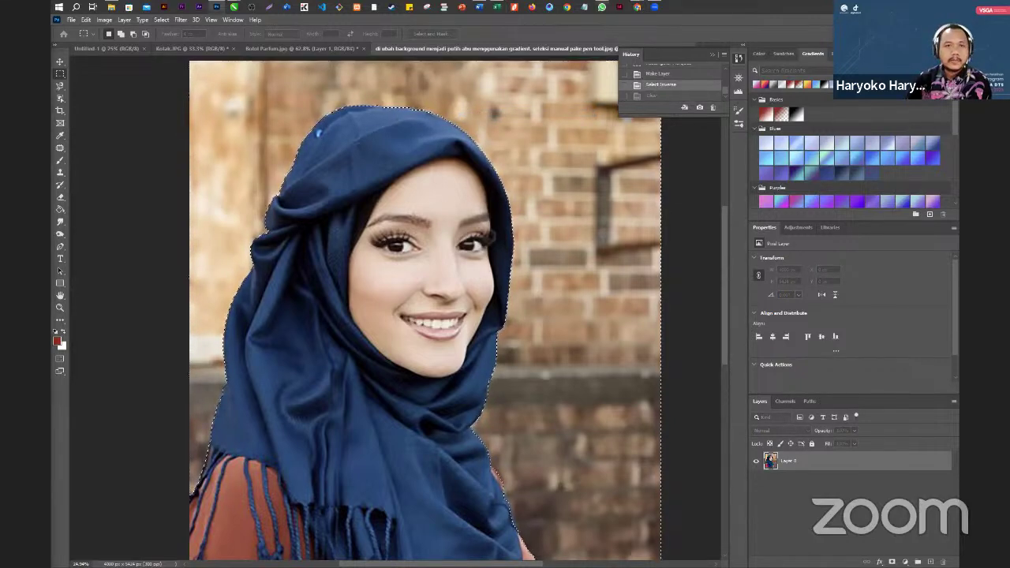
key("ctrl+d")
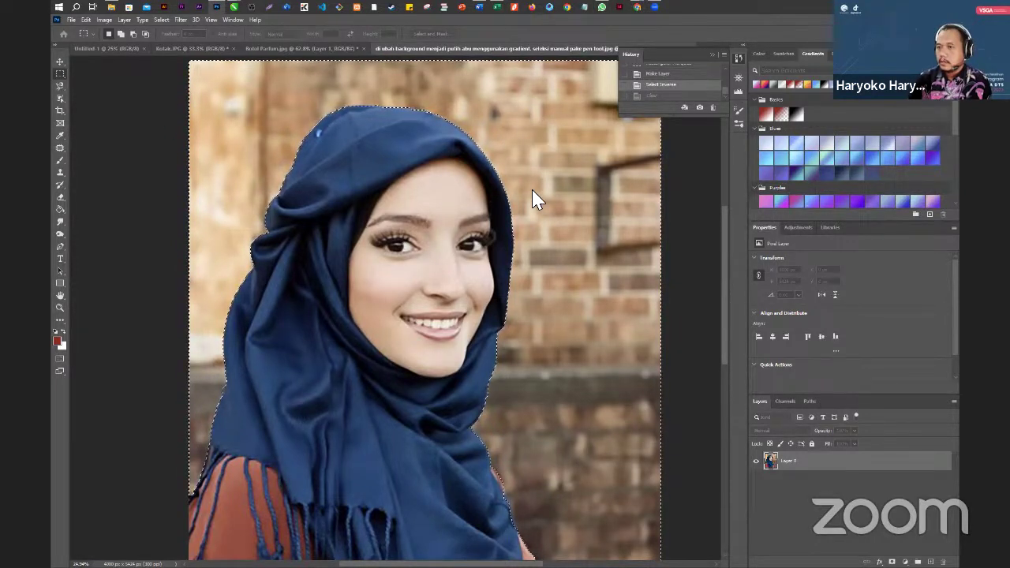
scroll(532, 218, "down", 2)
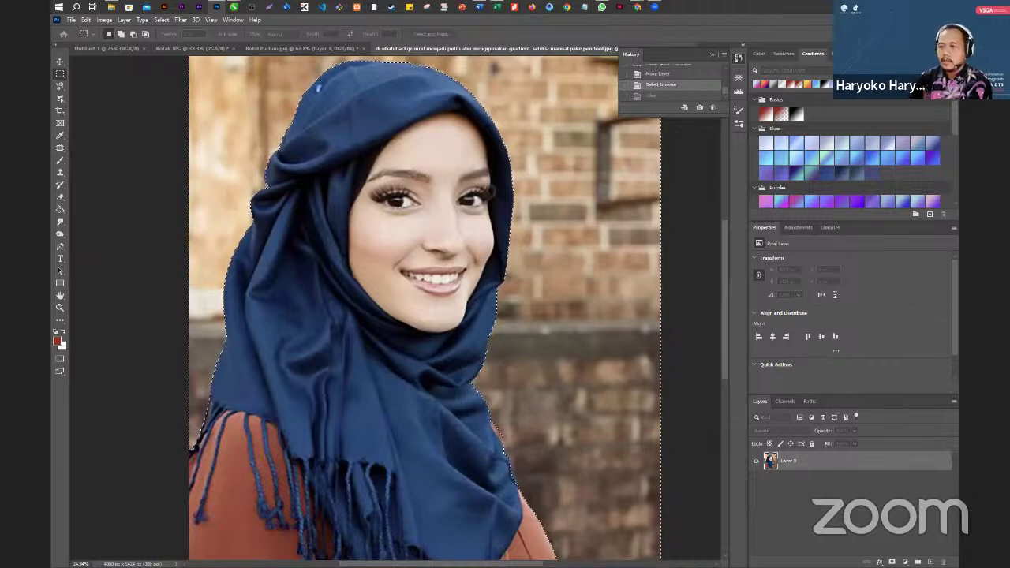
key("shift+F6")
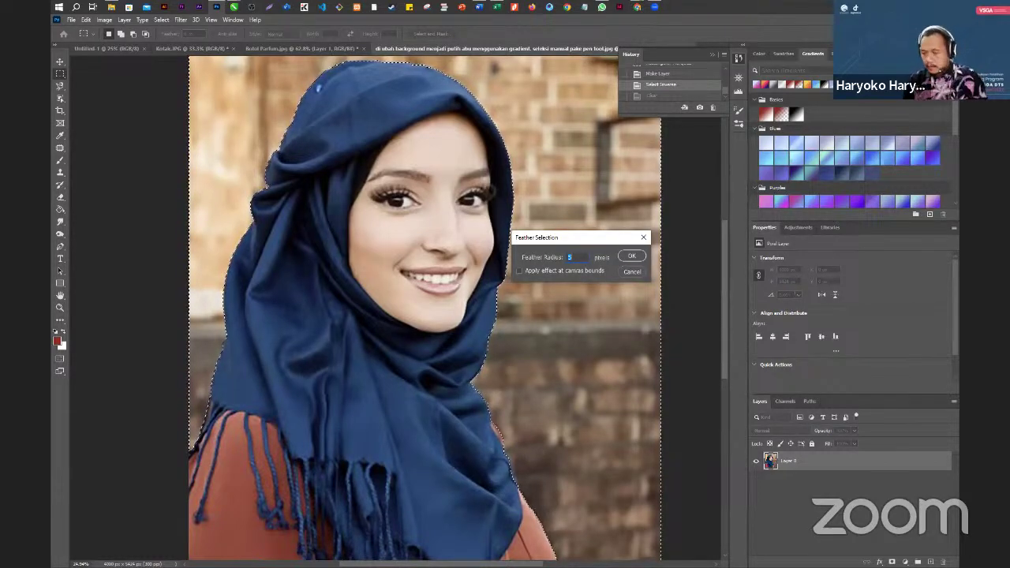
left_click(631, 256)
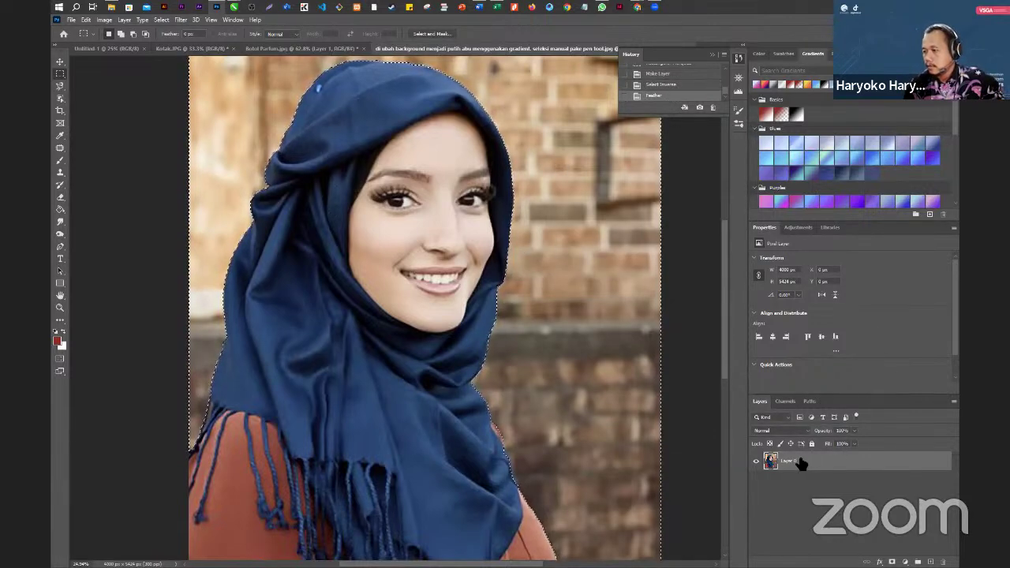
- Clear the feathered brick backdrop from the portrait layer and deselect
key("Delete")
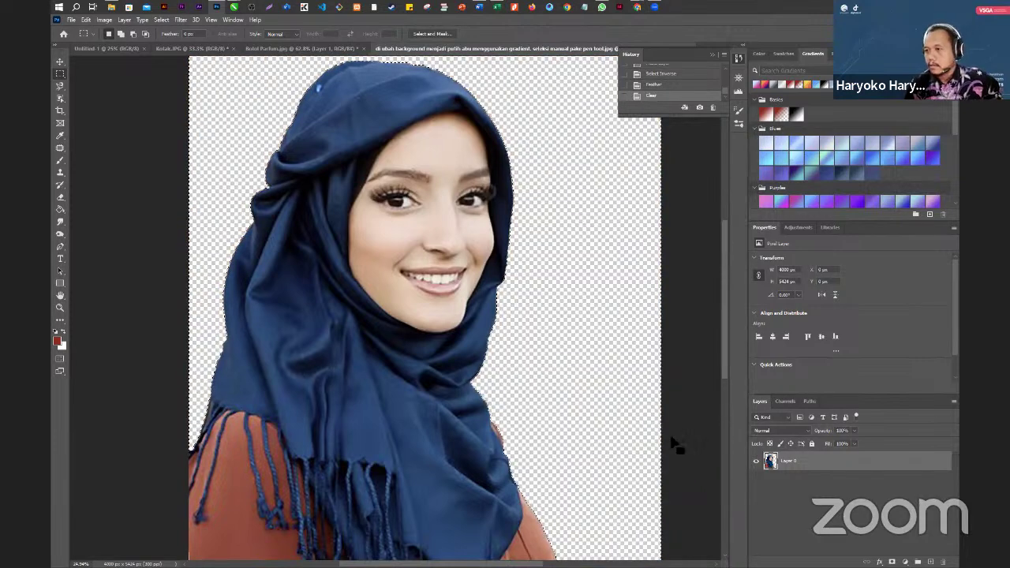
key("ctrl+d")
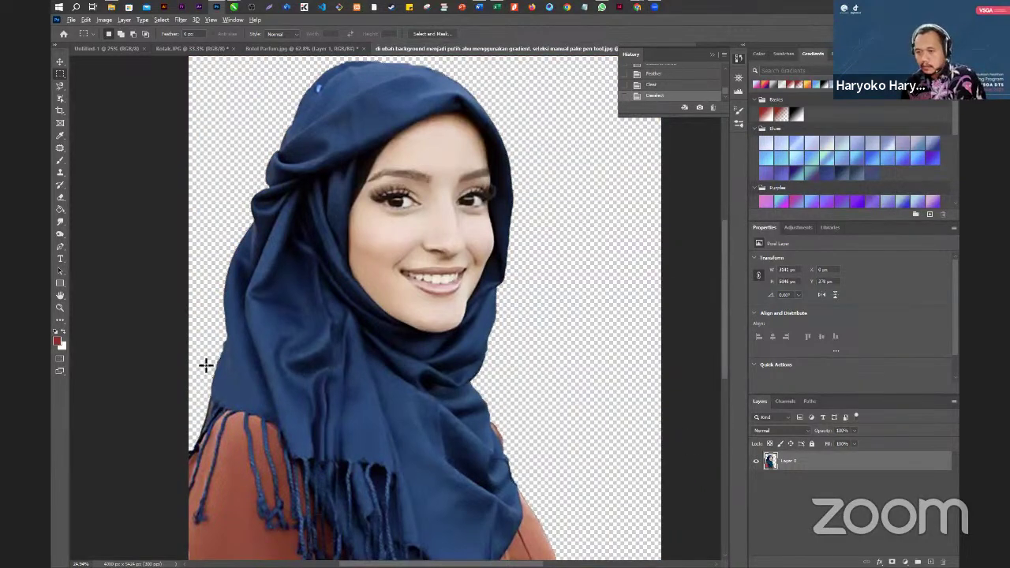
- Examine the softness of the cut-out edge up close along the headscarf's left side, and view the whole cut-out
scroll(203, 365, "up", 3)
scroll(217, 351, "up", 6)
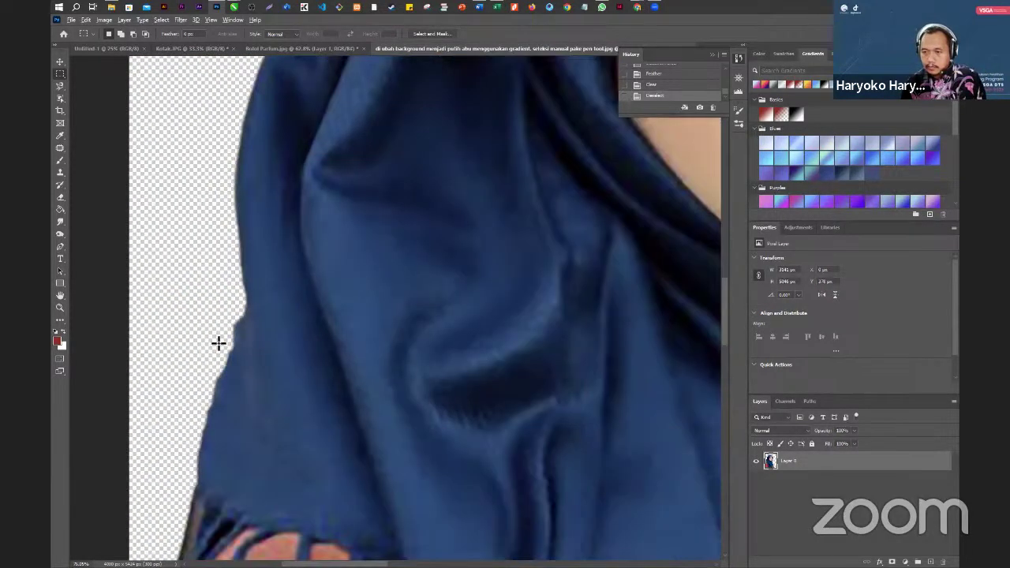
scroll(265, 296, "up", 3)
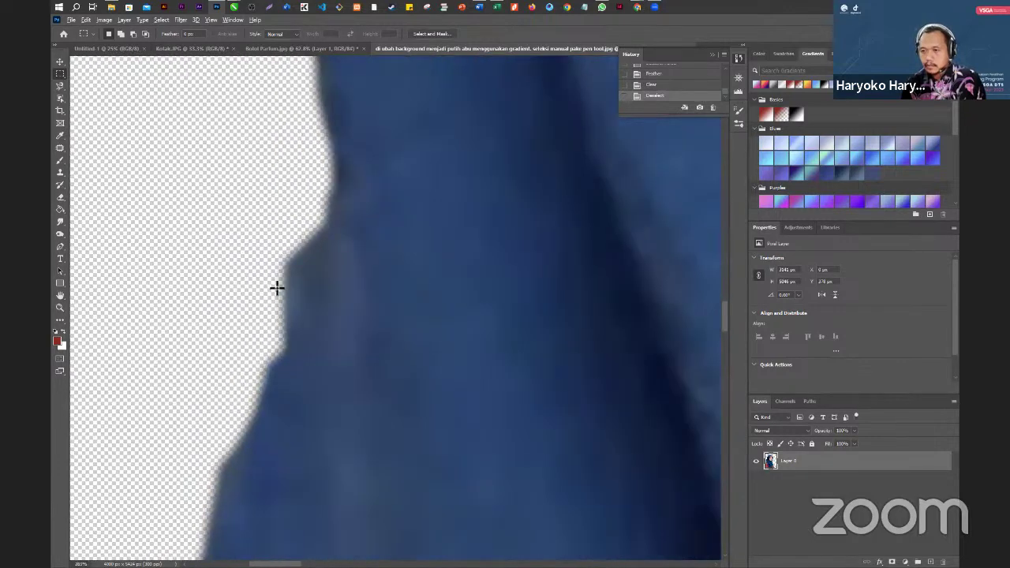
scroll(307, 313, "up", 2)
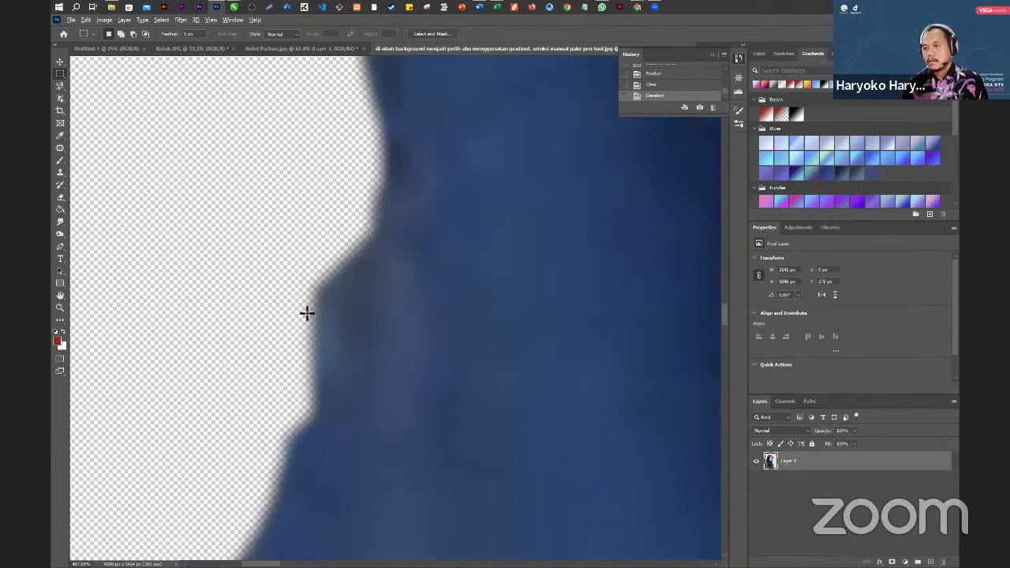
scroll(309, 315, "down", 2)
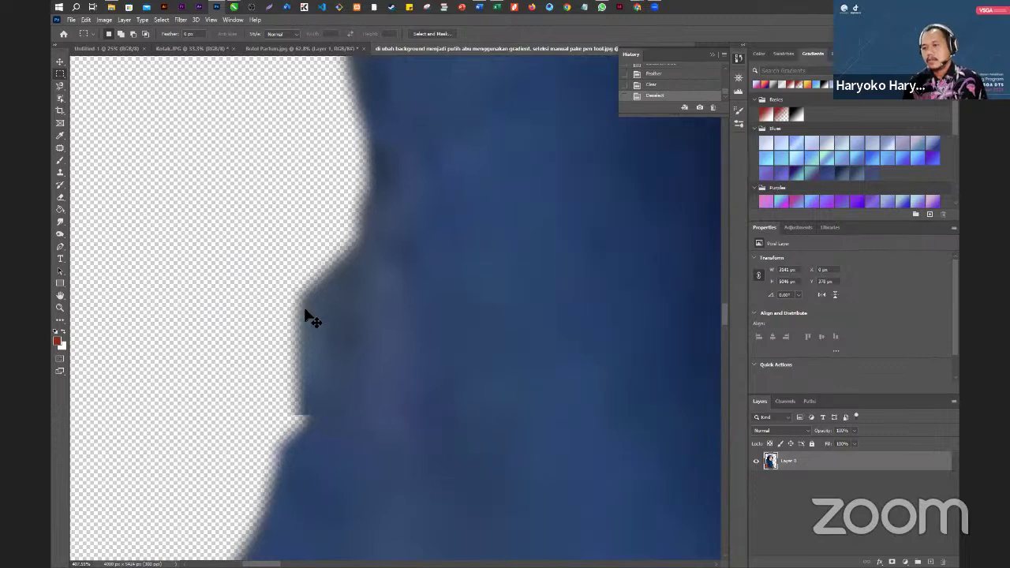
scroll(312, 318, "down", 10)
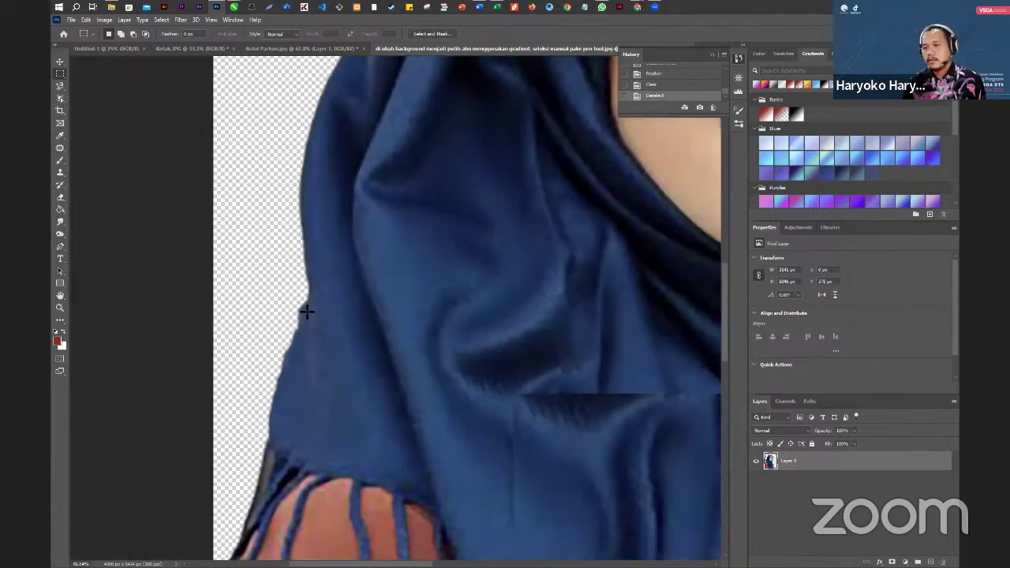
scroll(354, 321, "down", 2)
scroll(236, 292, "down", 3)
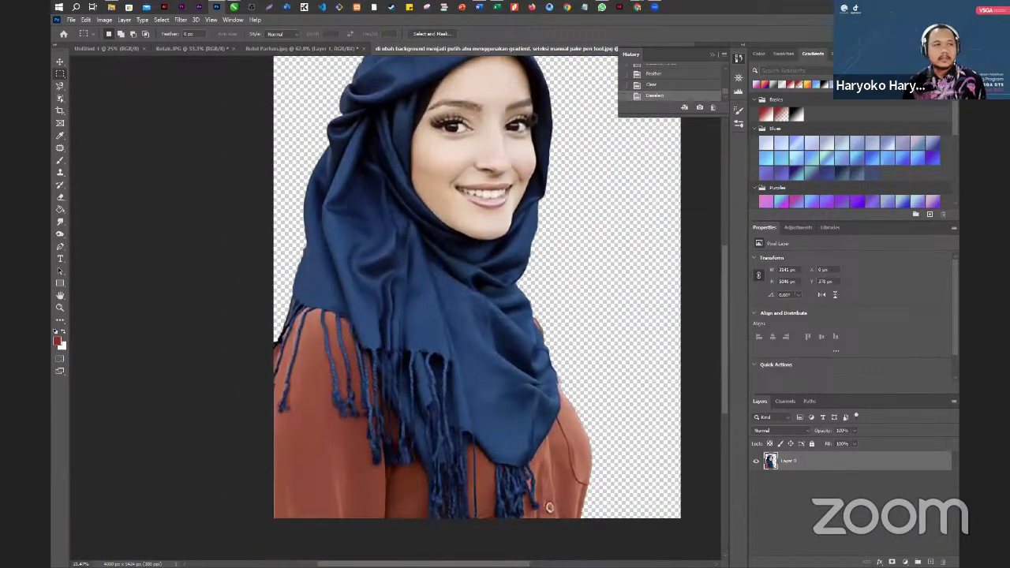
- Go back in the history to the feathered backdrop selection and take the lower-left sleeve edge out of it with the Rectangular Marquee
scroll(191, 353, "down", 2)
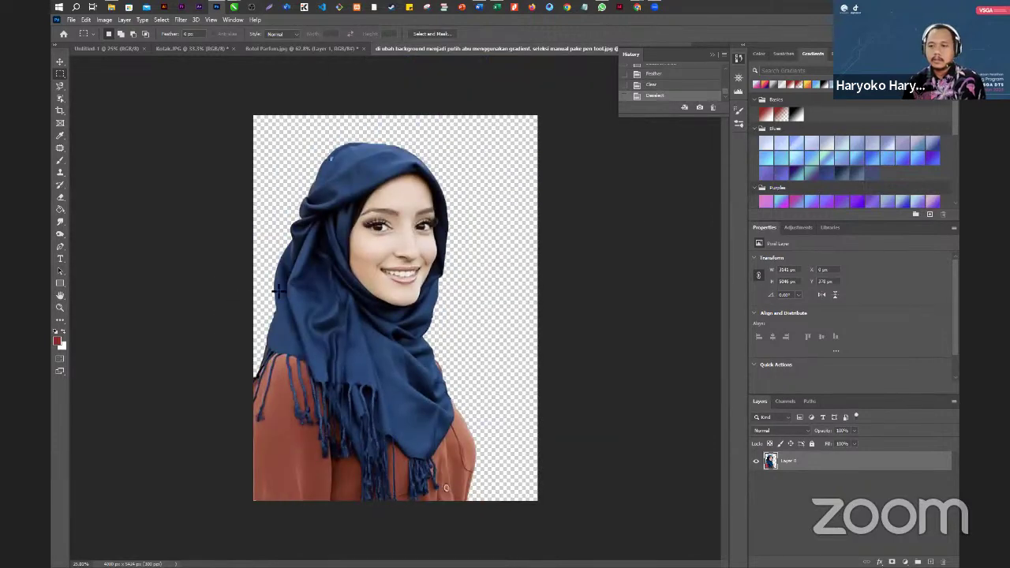
scroll(254, 525, "up", 3)
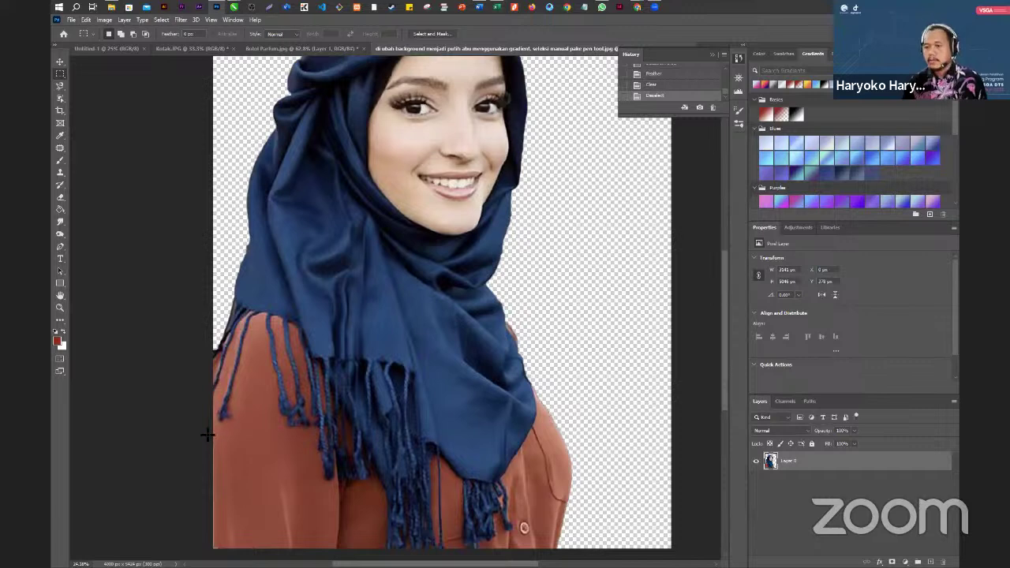
left_click(661, 74)
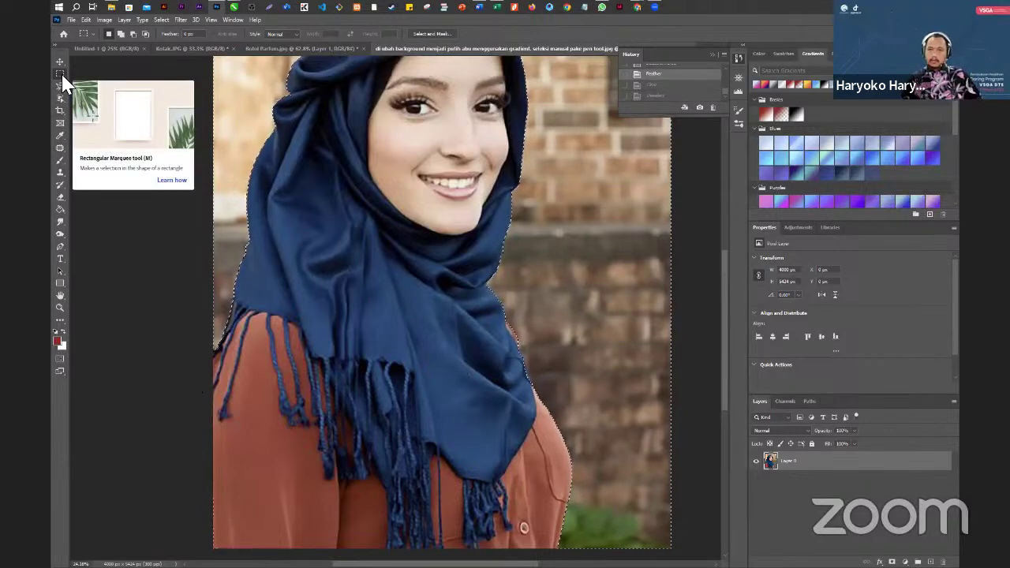
left_click_drag(276, 431, 213, 557)
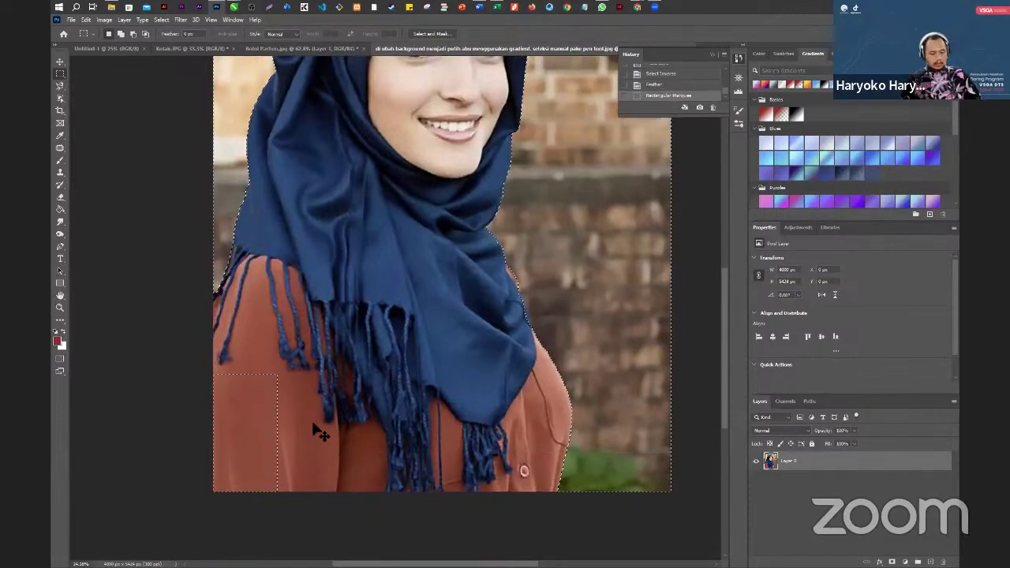
key("ctrl+z")
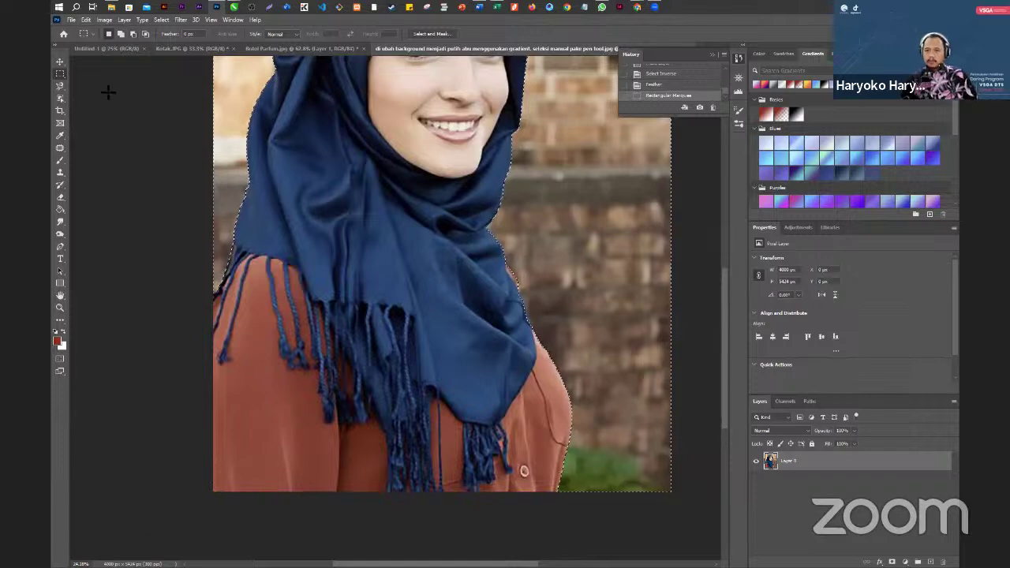
- Clear the brick backdrop from the portrait layer using the corrected selection, and view the whole cut-out
key("Delete")
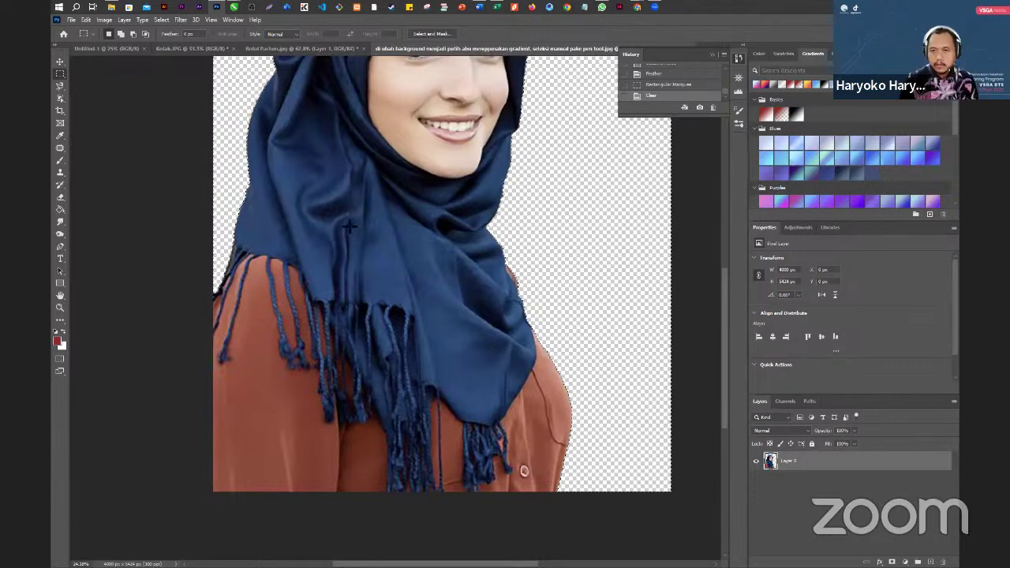
scroll(322, 345, "down", 1)
scroll(323, 345, "down", 1)
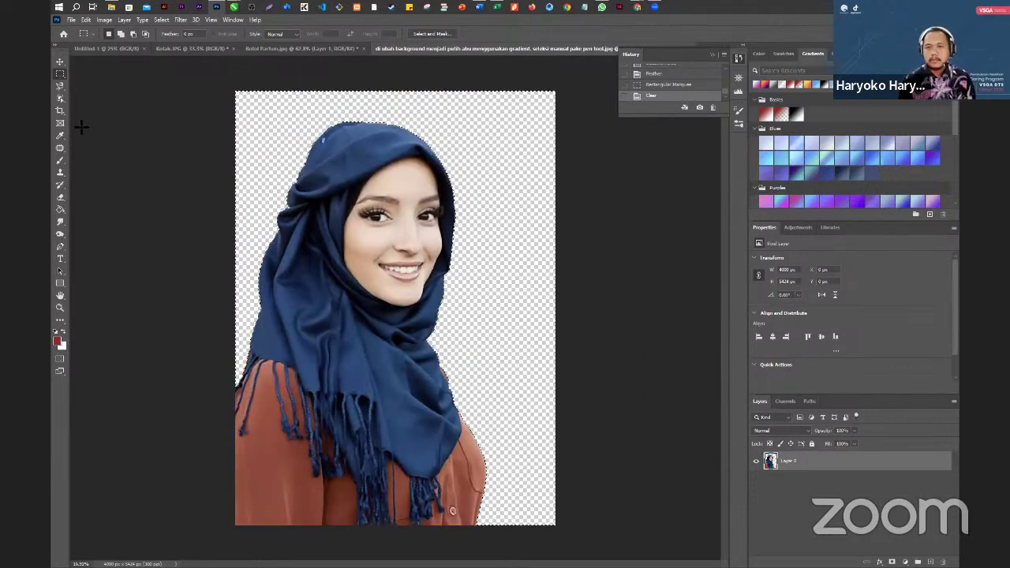
- Bring the lime-and-mint drink photo from File Explorer into the document as an embedded image and move its layer below the portrait layer
key("alt+Tab")
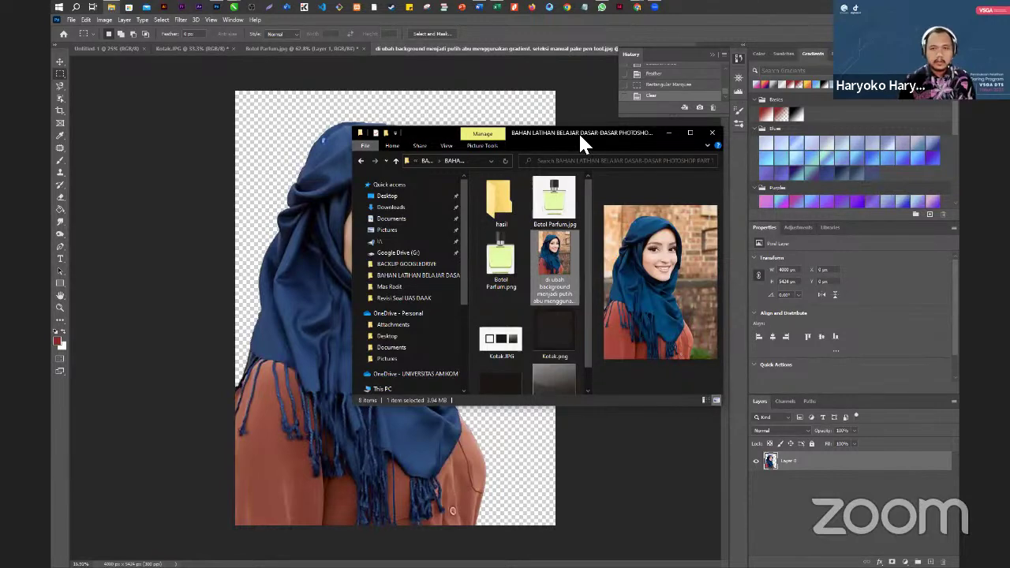
left_click_drag(580, 134, 356, 251)
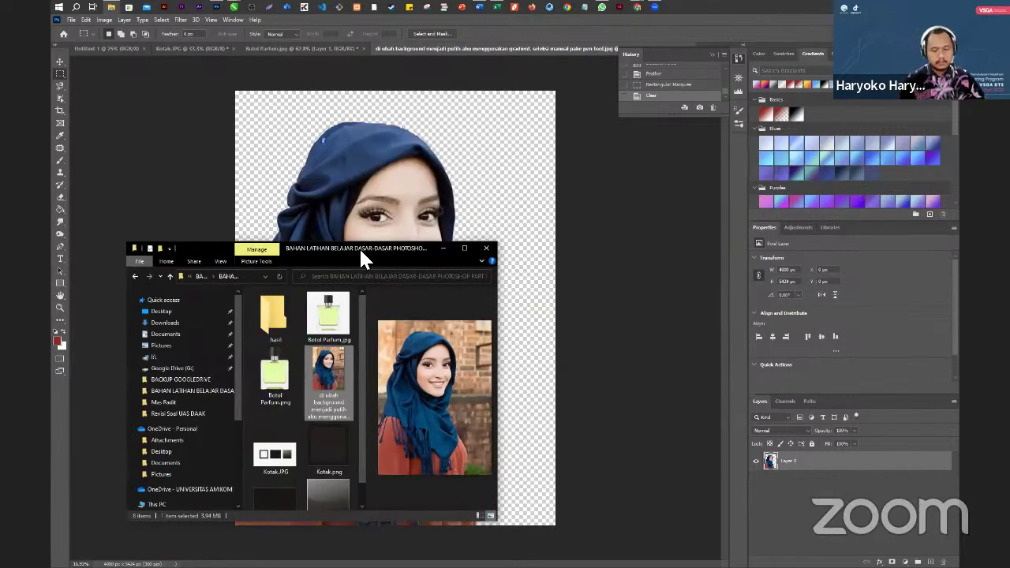
key("super+e")
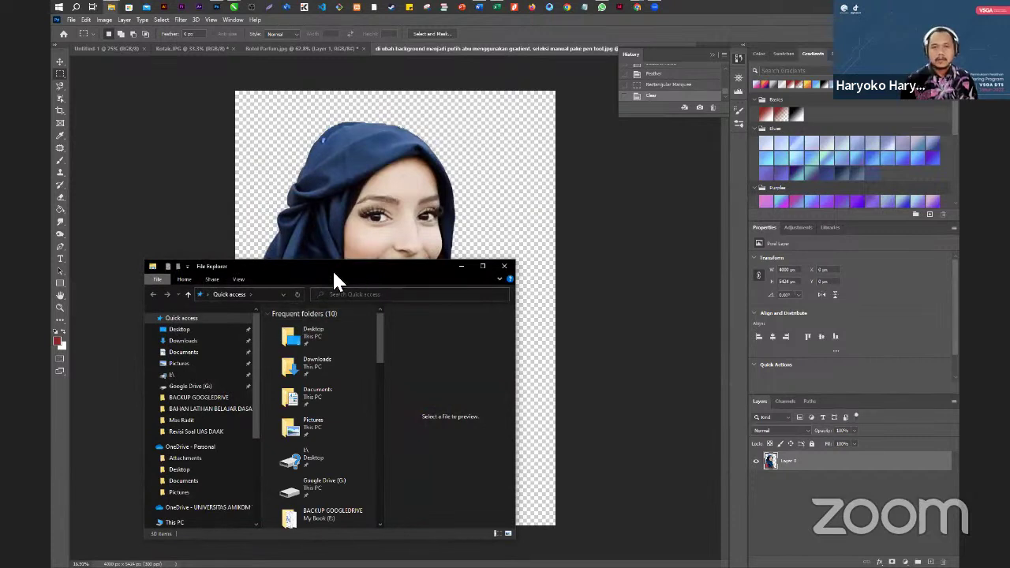
key("alt+Tab")
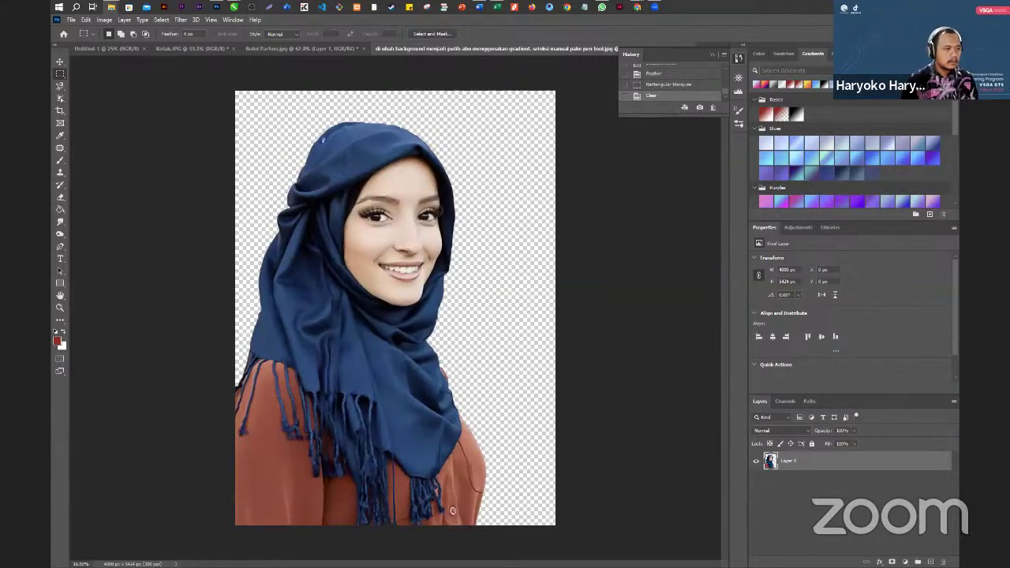
left_click_drag(503, 247, 505, 236)
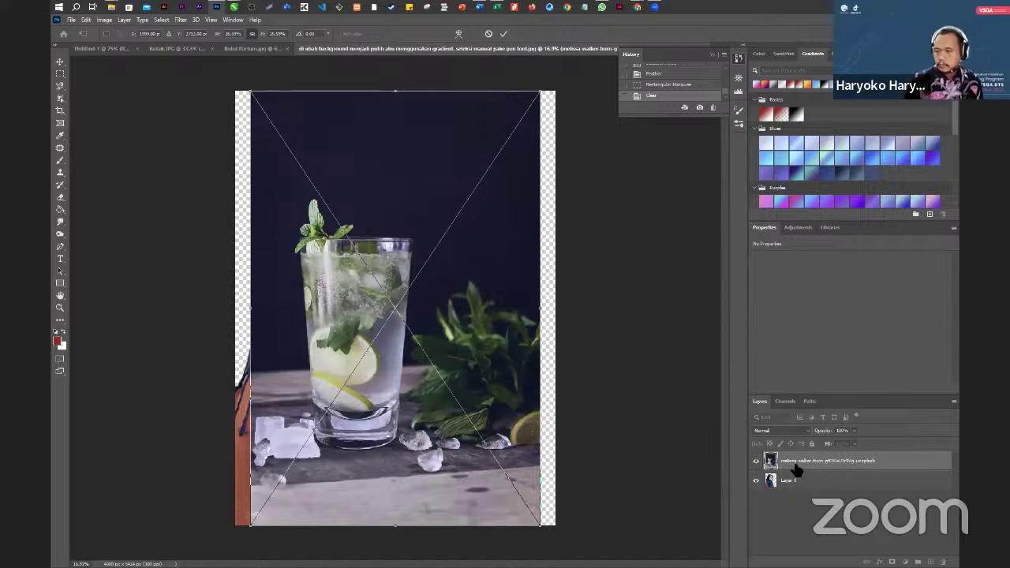
left_click_drag(803, 469, 810, 492)
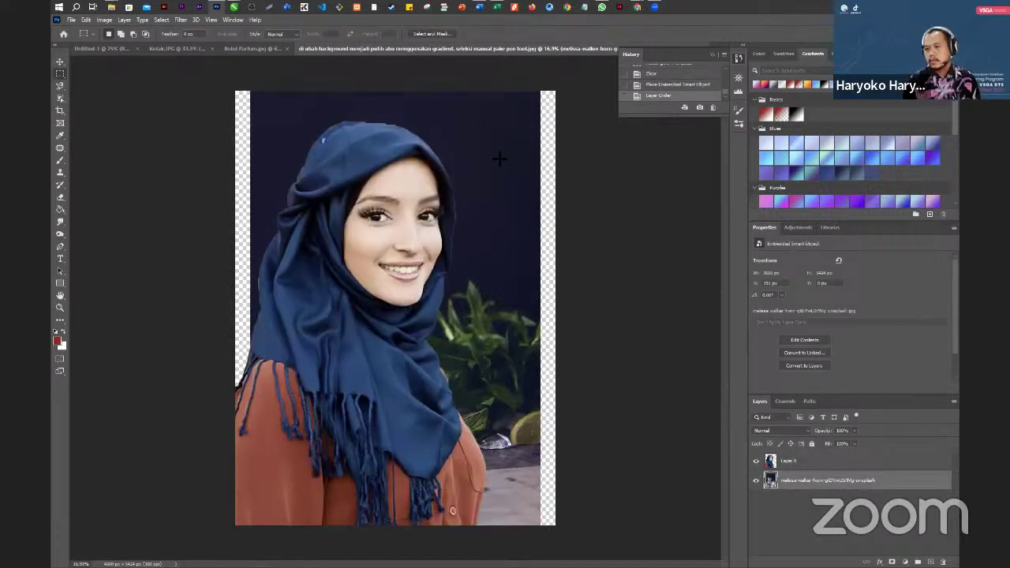
- Enlarge the drink photo layer around its centre to about 4042 px wide so it covers the canvas behind the portrait
left_click_drag(365, 118, 623, 351)
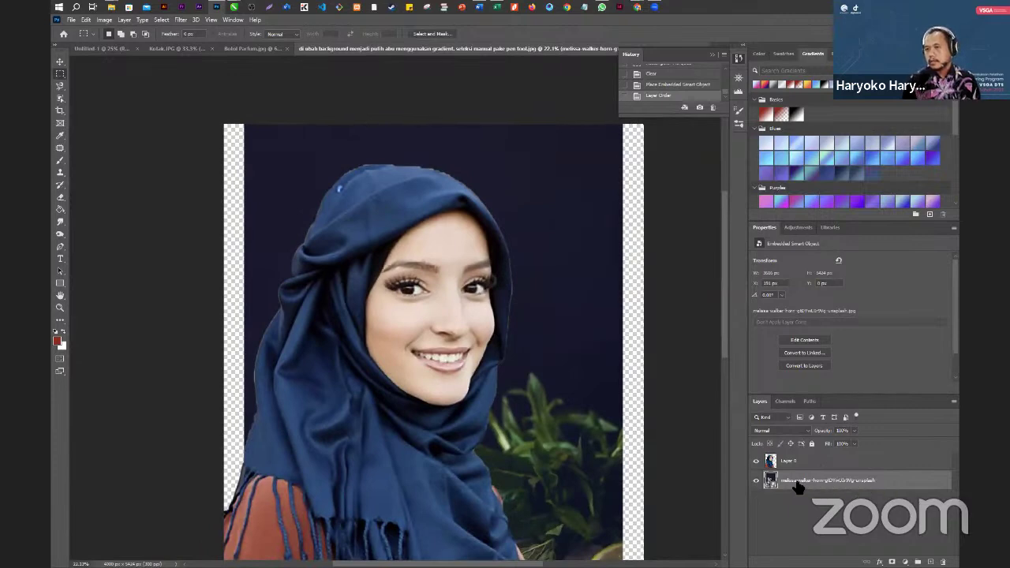
left_click(58, 62)
left_click_drag(240, 120, 214, 94)
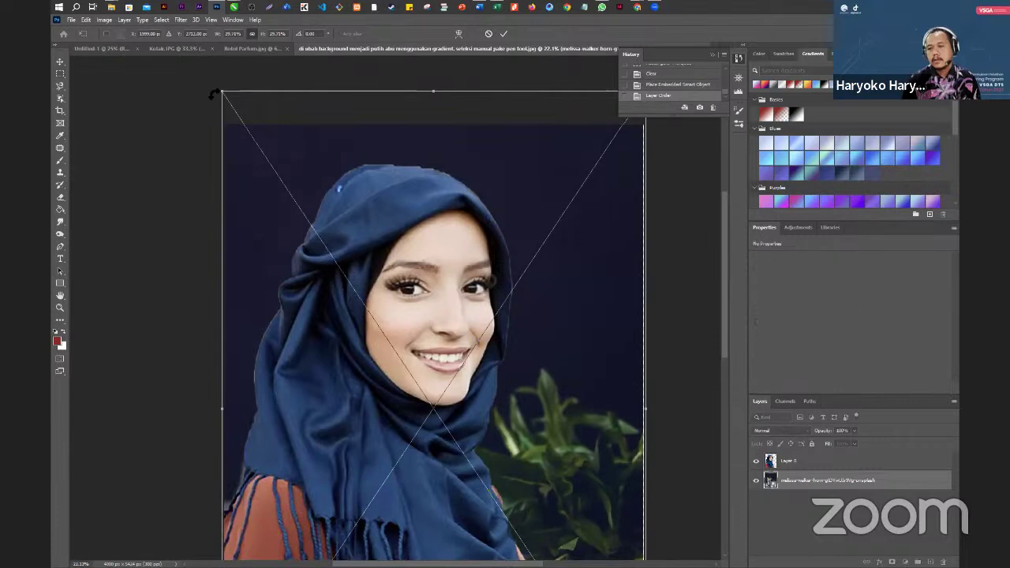
key("ctrl+minus")
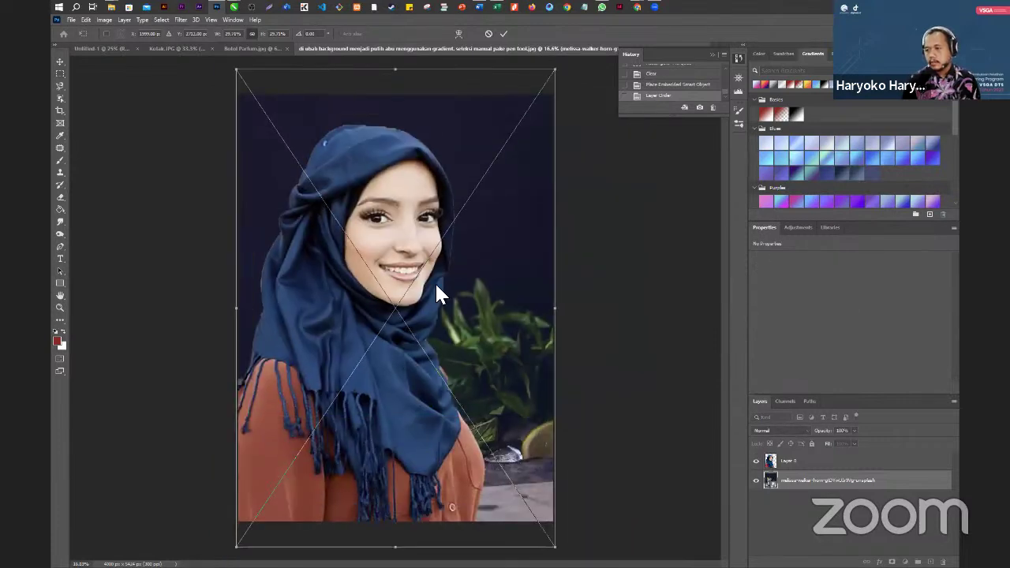
key("alt+space")
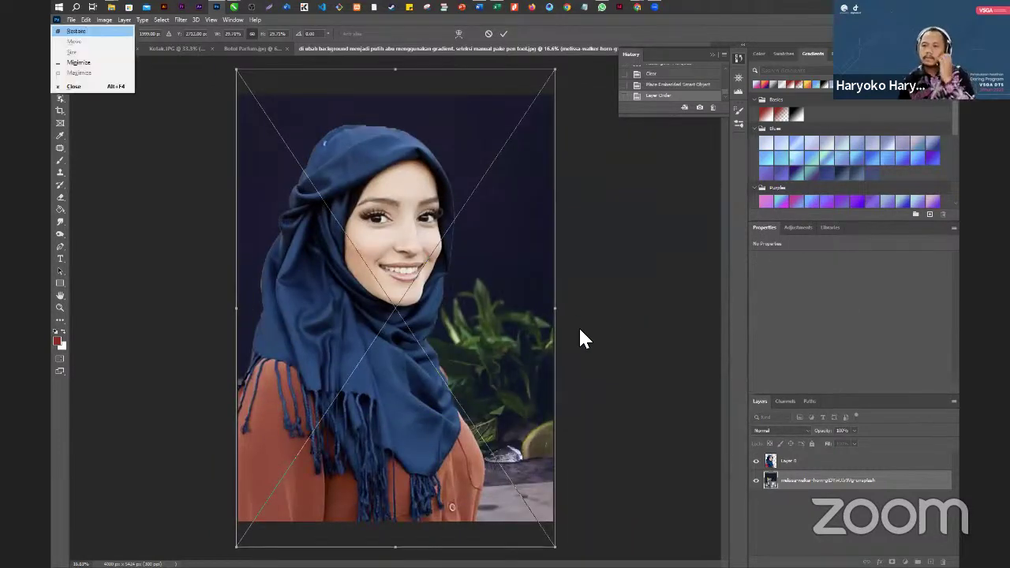
key("Escape")
key("Return")
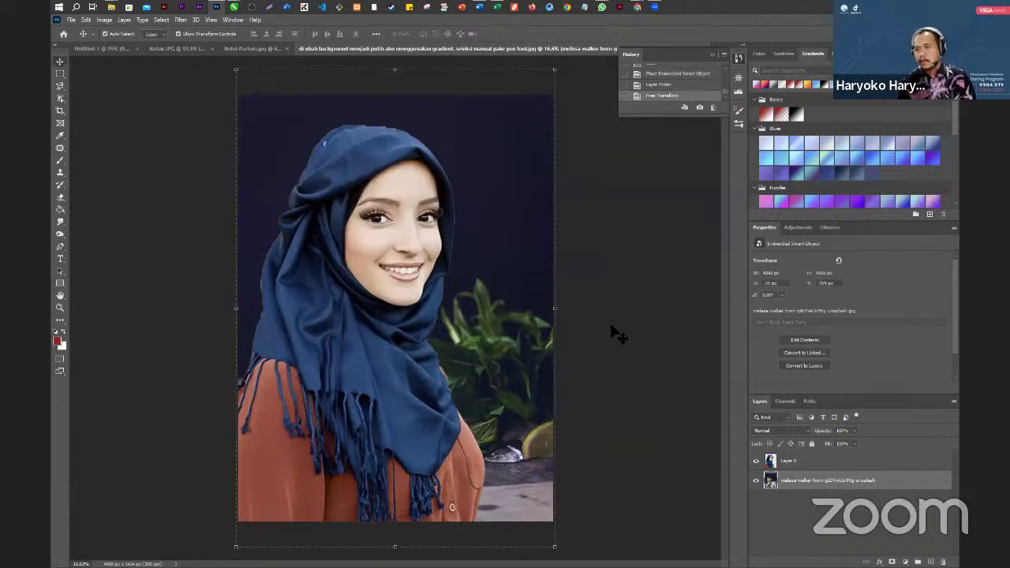
- Erase the jagged fringe along the headscarf's upper right edge on Layer 0 with the Eraser tool
scroll(399, 65, "up", 3)
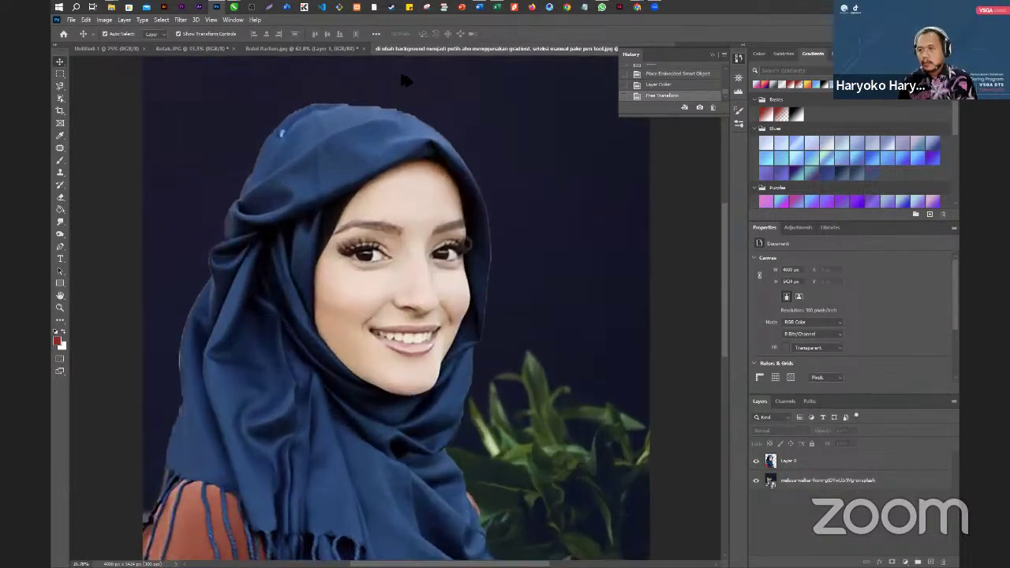
scroll(396, 91, "up", 5)
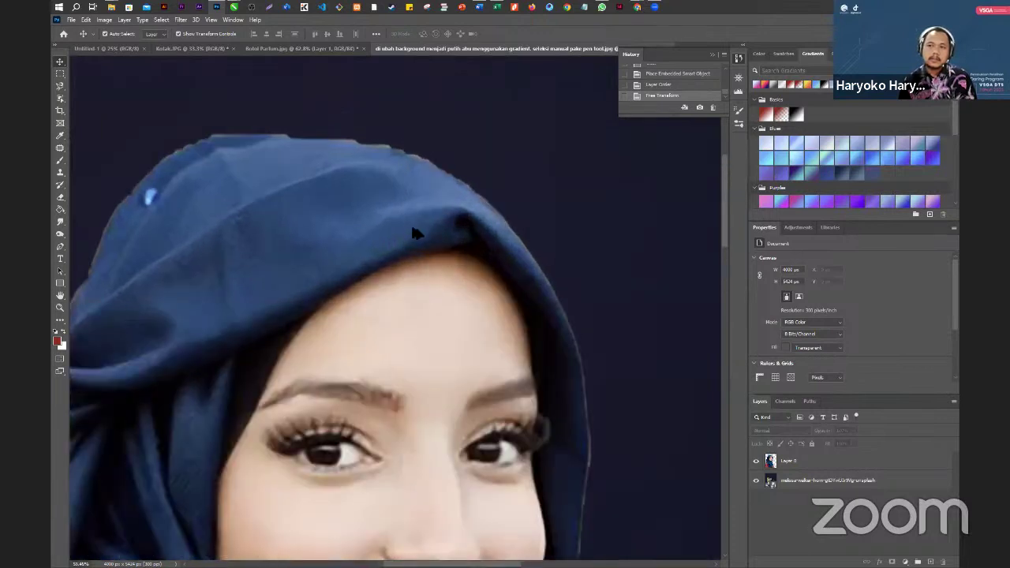
scroll(408, 209, "up", 4)
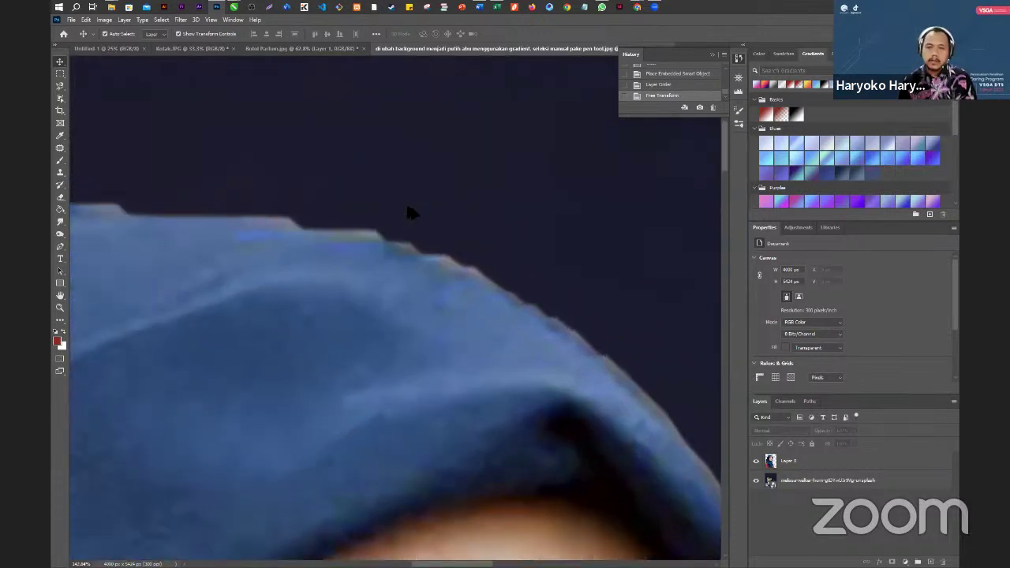
scroll(407, 212, "down", 4)
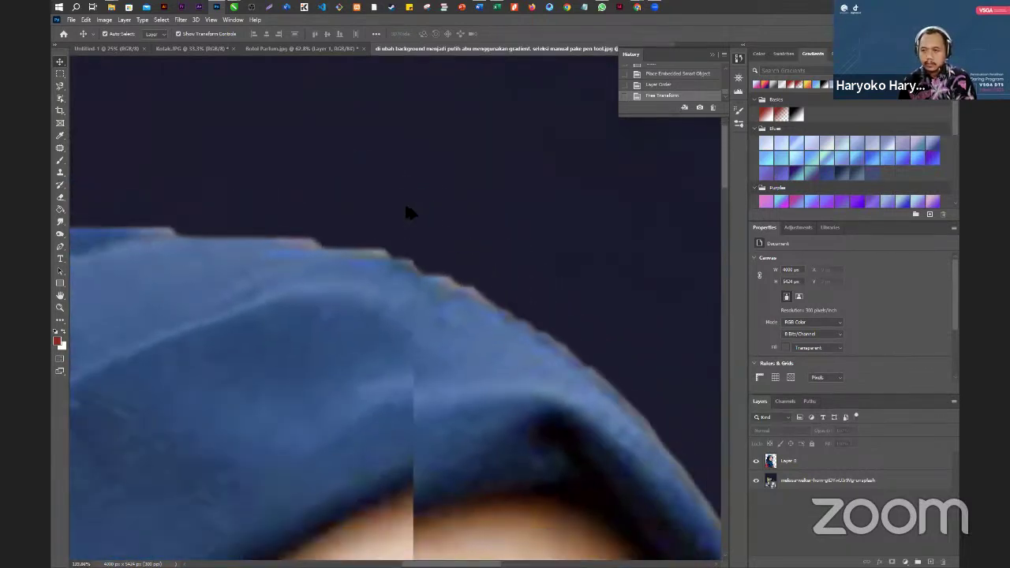
scroll(408, 211, "down", 4)
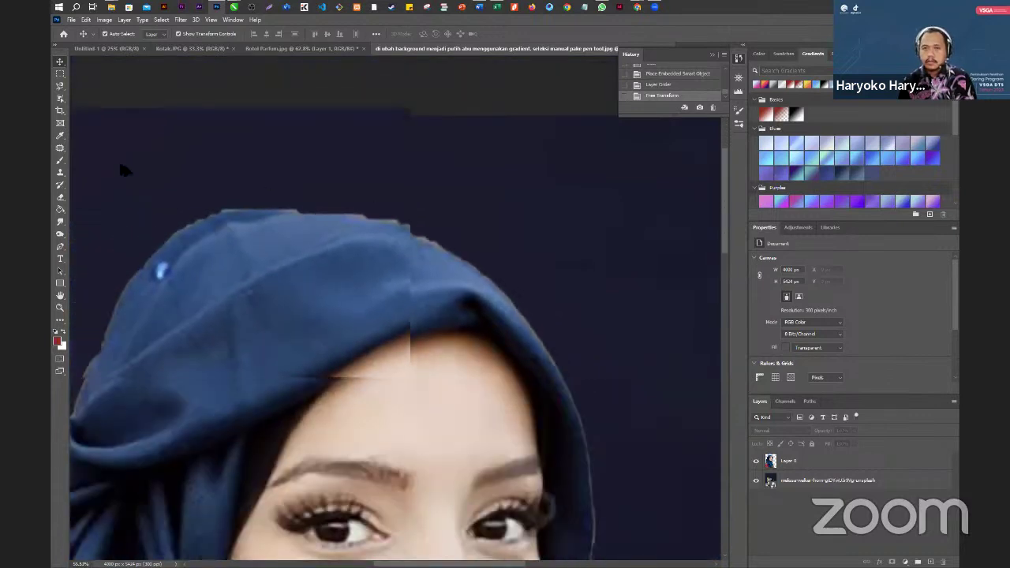
left_click(63, 146)
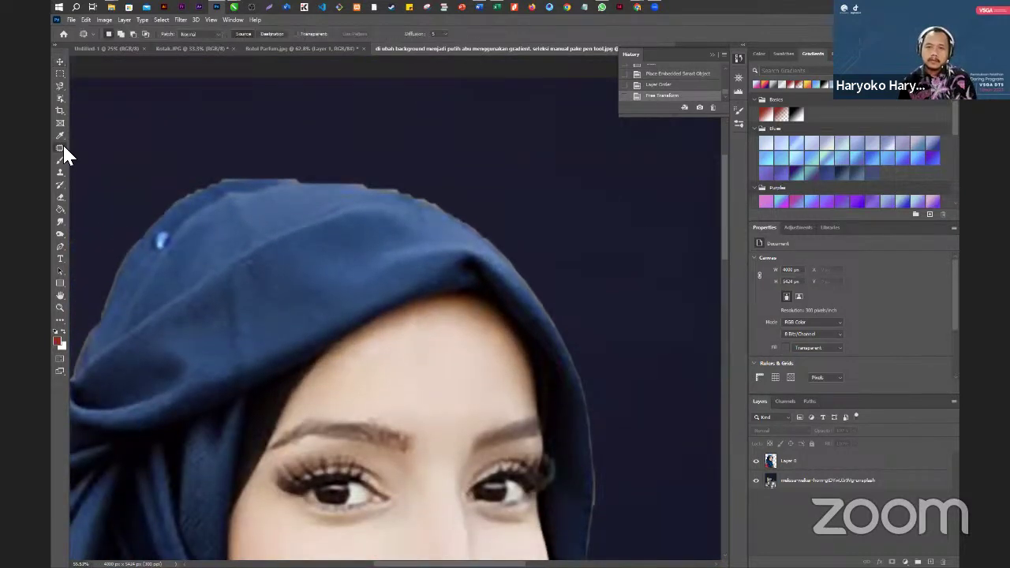
right_click(61, 195)
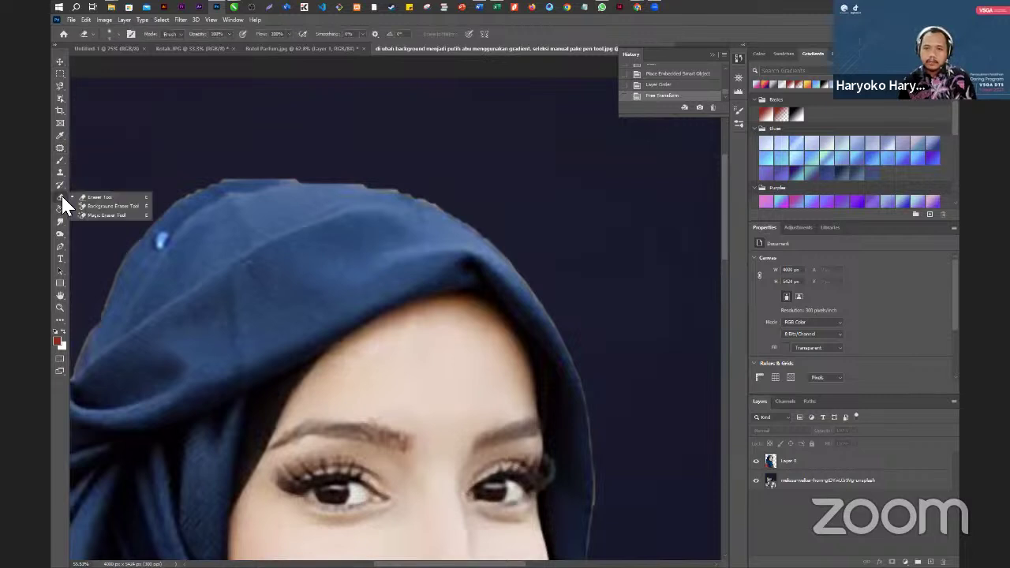
left_click(106, 199)
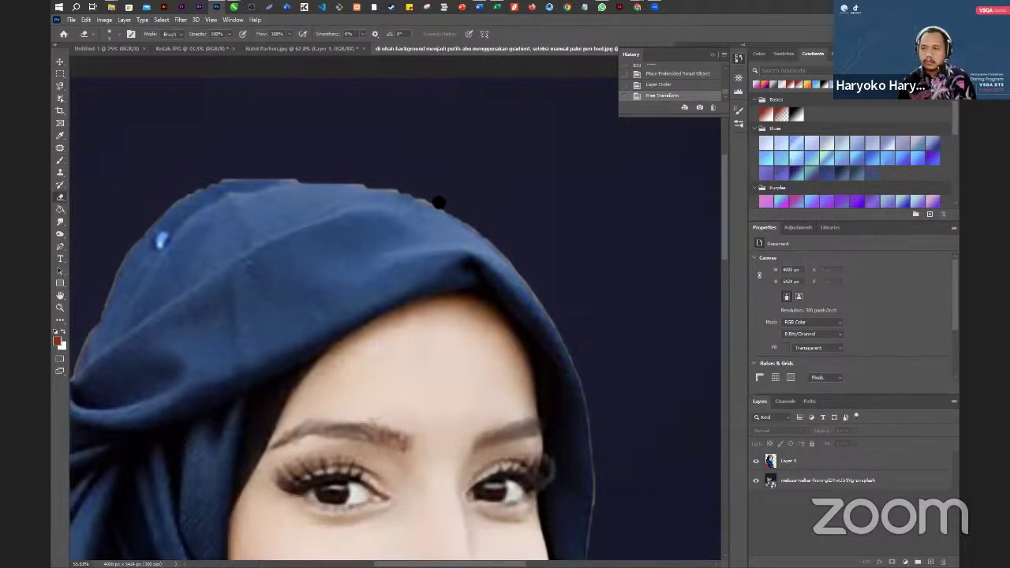
left_click(795, 466)
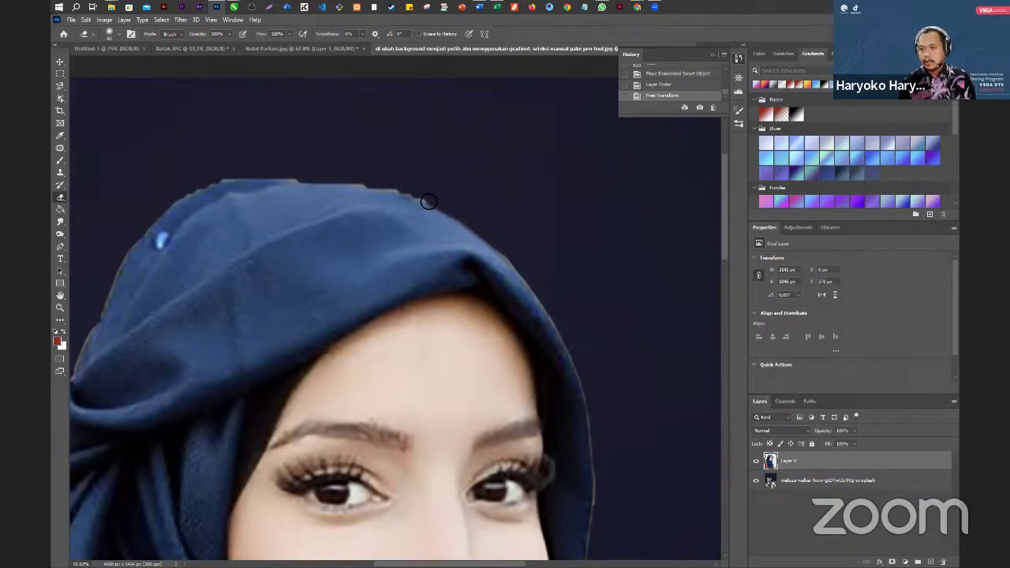
mouse_move(386, 189)
left_mouse_down()
mouse_move(338, 182)
mouse_move(419, 196)
left_mouse_up()
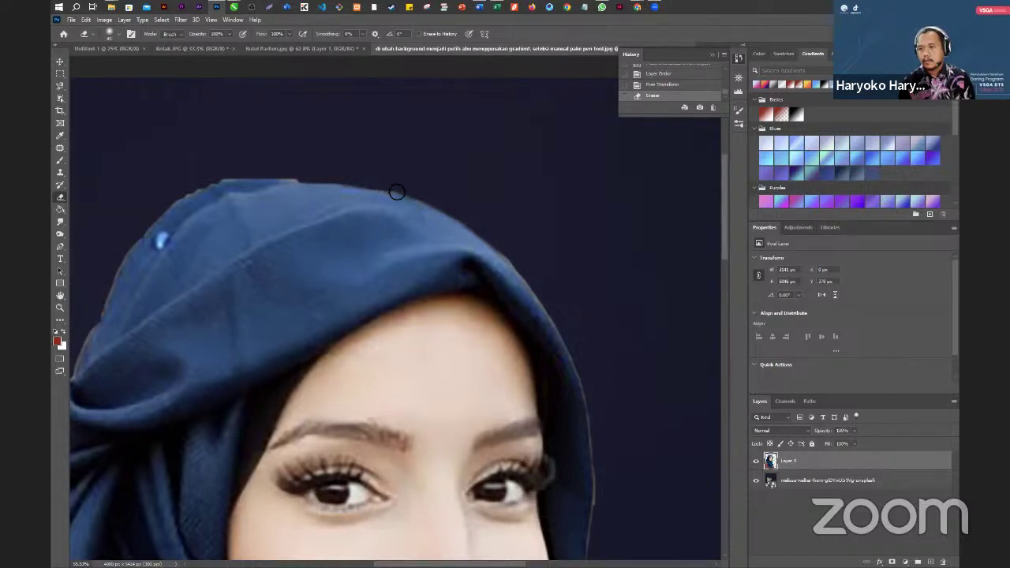
left_click(485, 233)
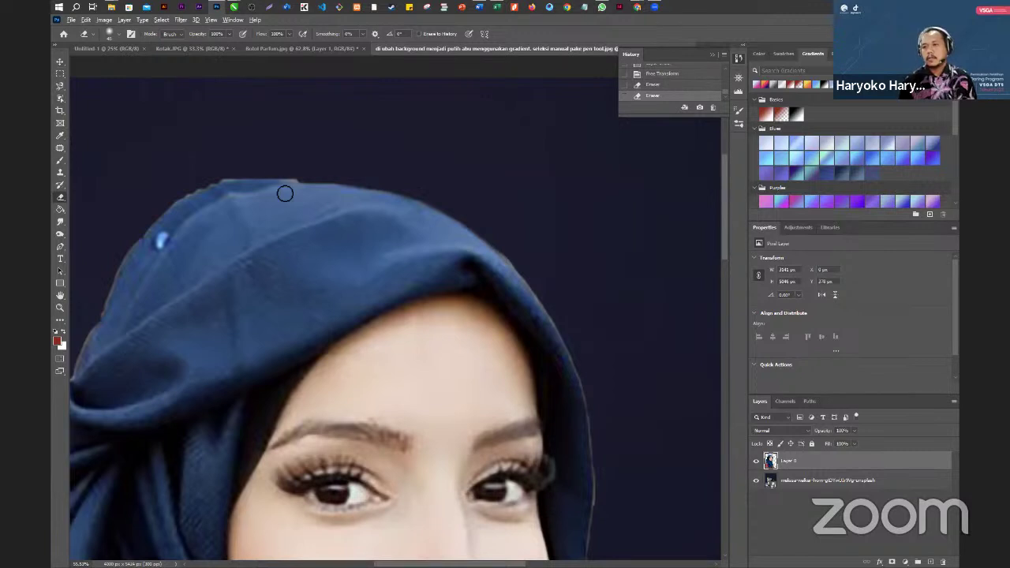
- Erase the remaining rough fringe along the top of the headscarf on Layer 0
scroll(234, 174, "up", 5)
mouse_move(444, 201)
left_mouse_down()
mouse_move(312, 194)
mouse_move(178, 205)
mouse_move(446, 195)
mouse_move(141, 212)
left_mouse_up()
mouse_move(603, 217)
left_mouse_down()
mouse_move(255, 204)
mouse_move(97, 214)
left_mouse_up()
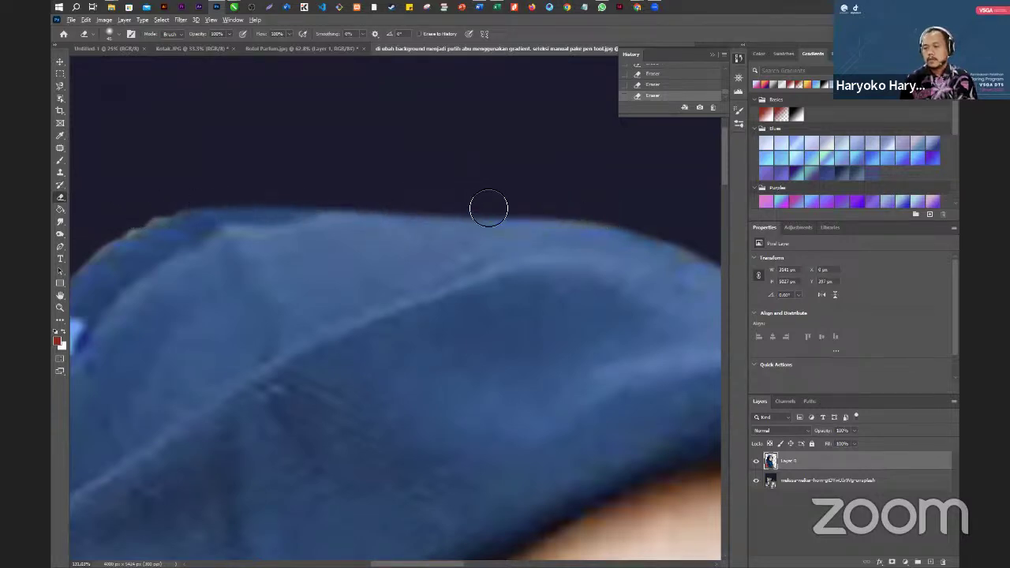
- Erase the light fringe around the headscarf's knotted folds on the portrait's left side
scroll(489, 209, "down", 5)
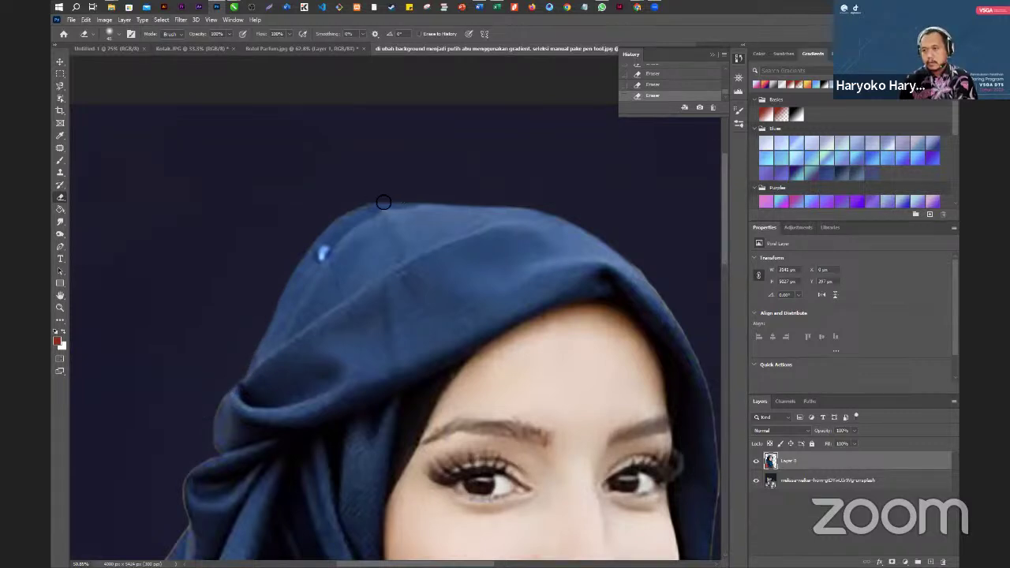
scroll(371, 164, "down", 2)
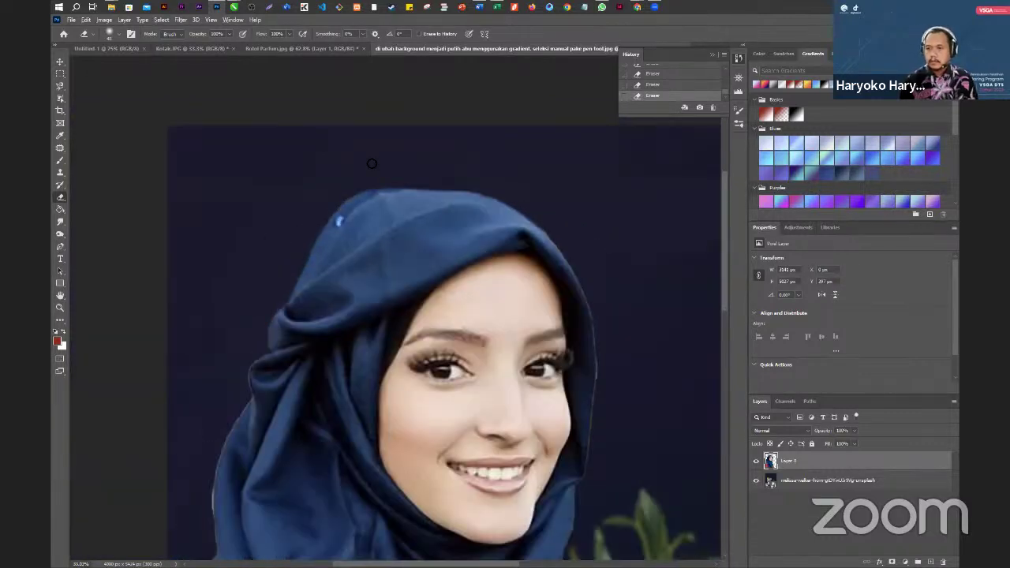
scroll(286, 322, "up", 4)
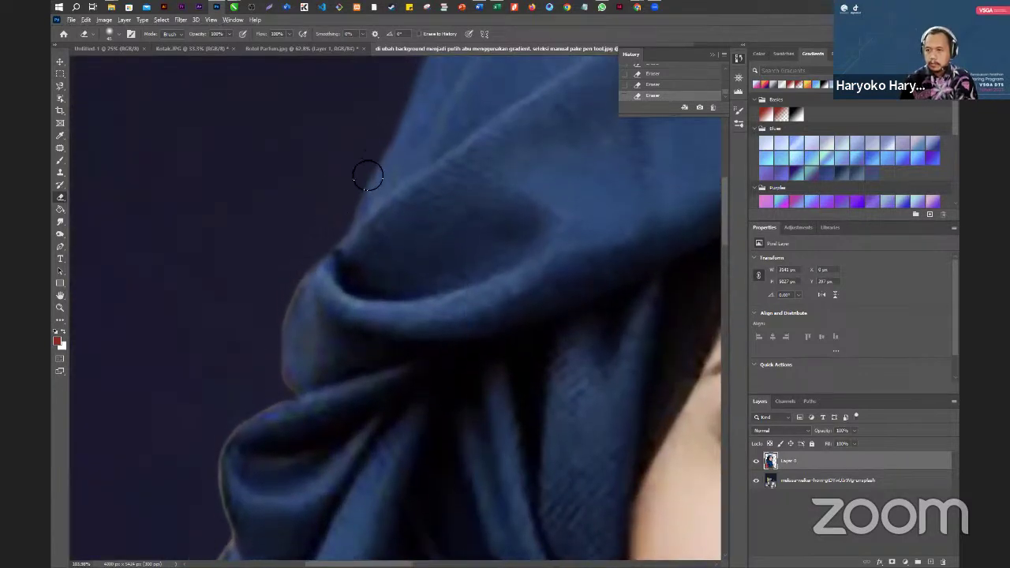
mouse_move(352, 211)
left_mouse_down()
mouse_move(289, 312)
mouse_move(281, 355)
mouse_move(292, 396)
mouse_move(234, 441)
mouse_move(221, 466)
mouse_move(227, 540)
left_mouse_up()
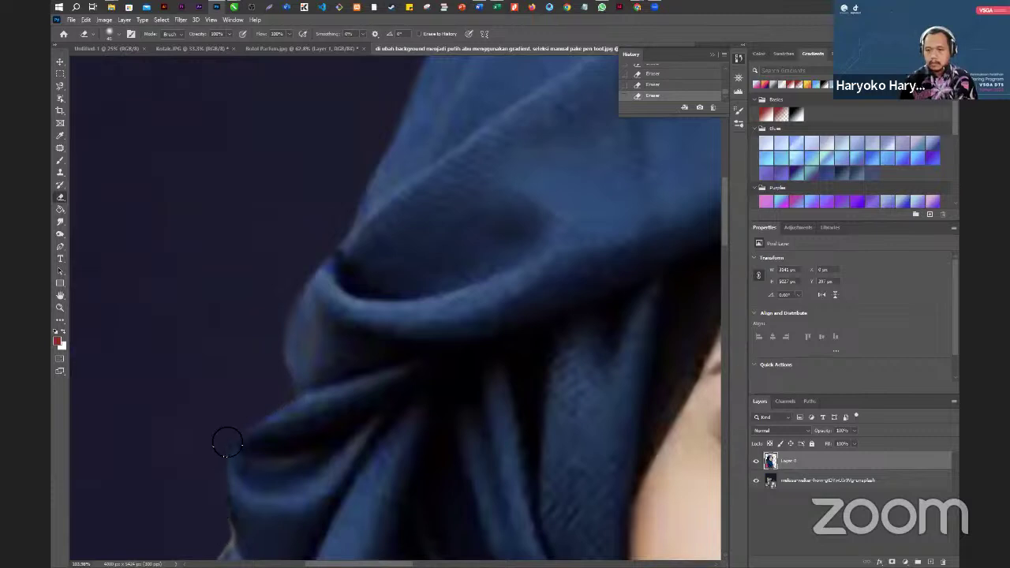
scroll(224, 155, "down", 5)
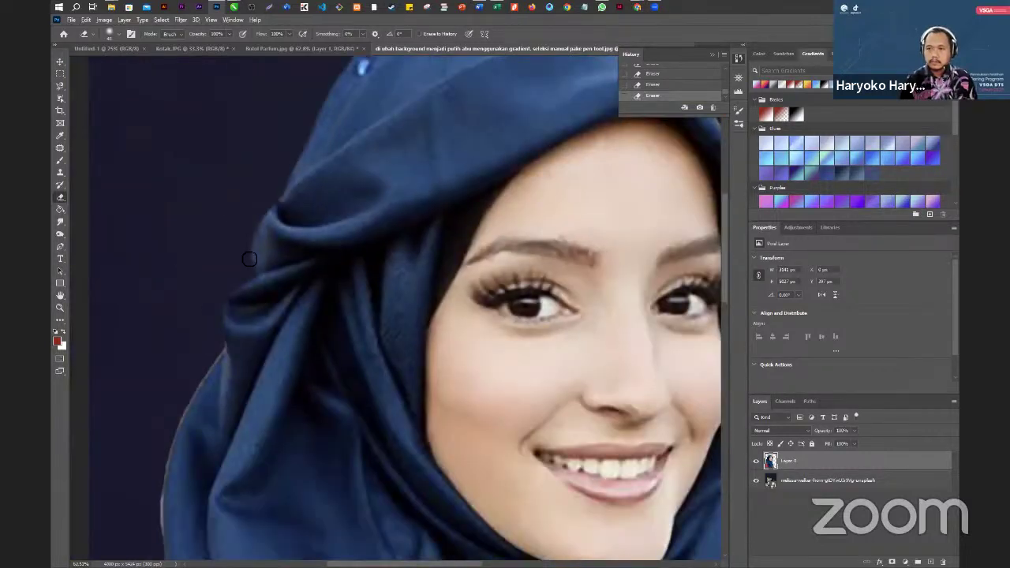
- Erase the light fringe along the headscarf's outer left edge below the knotted folds on Layer 0
scroll(258, 297, "up", 3)
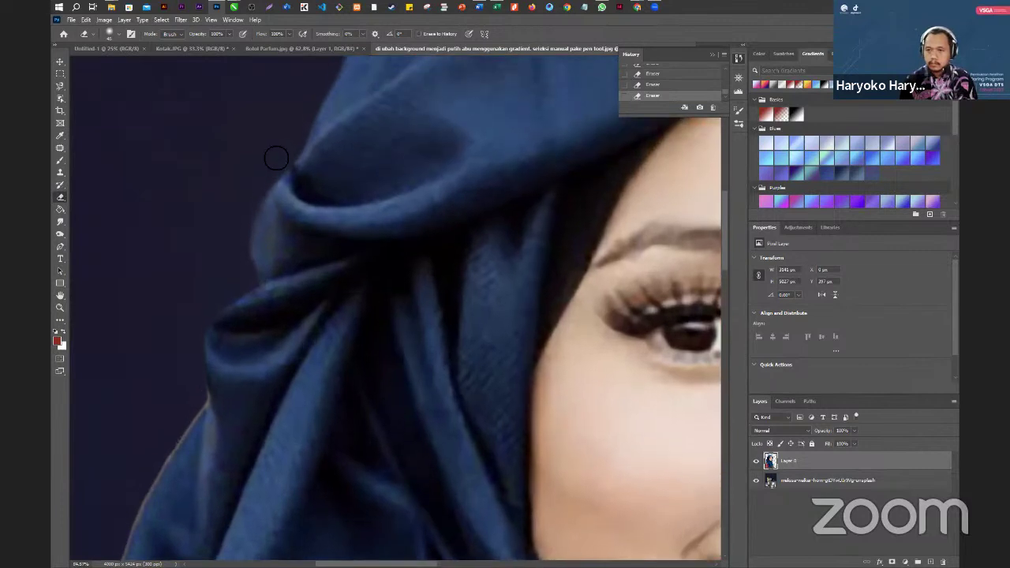
scroll(270, 175, "up", 1)
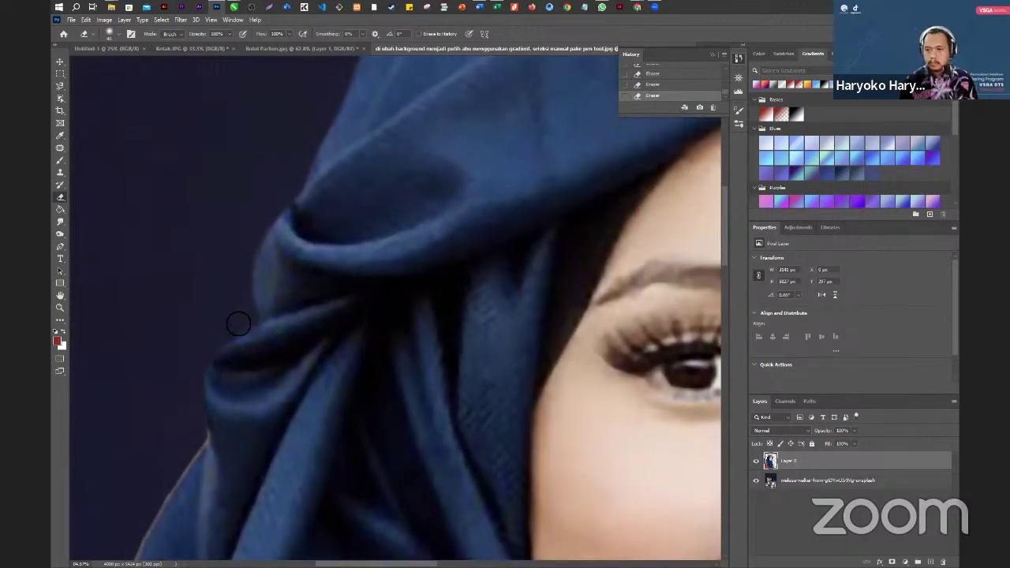
scroll(260, 379, "down", 1)
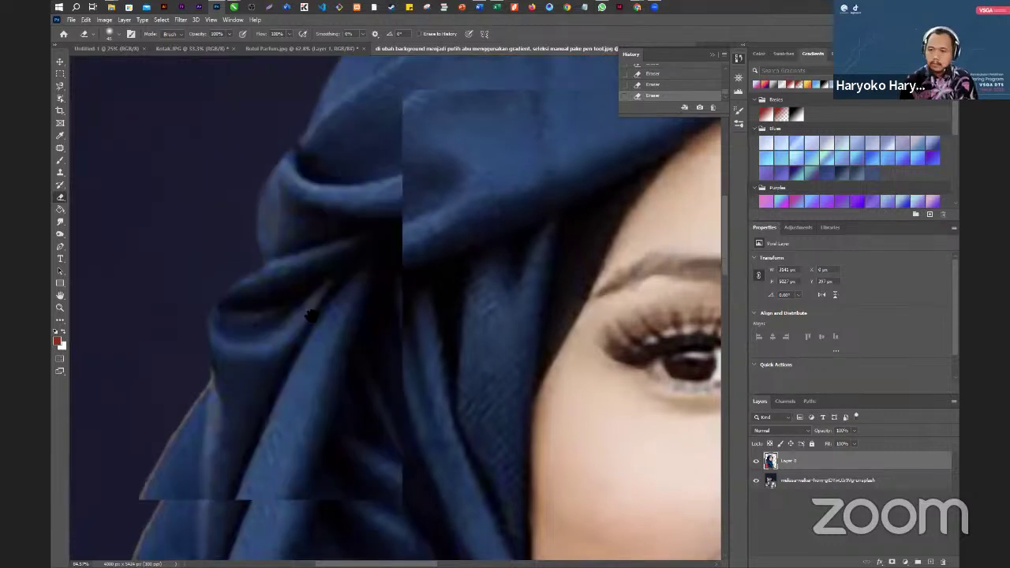
scroll(400, 171, "down", 5)
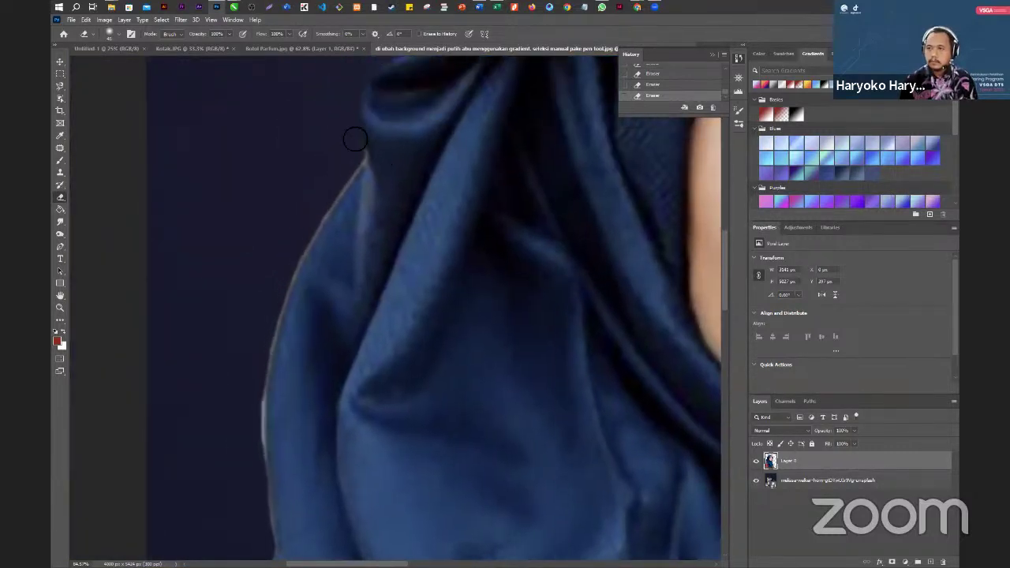
mouse_move(363, 154)
left_mouse_down()
mouse_move(362, 127)
mouse_move(366, 165)
mouse_move(316, 241)
mouse_move(274, 342)
mouse_move(263, 426)
mouse_move(273, 552)
left_mouse_up()
scroll(210, 205, "down", 3)
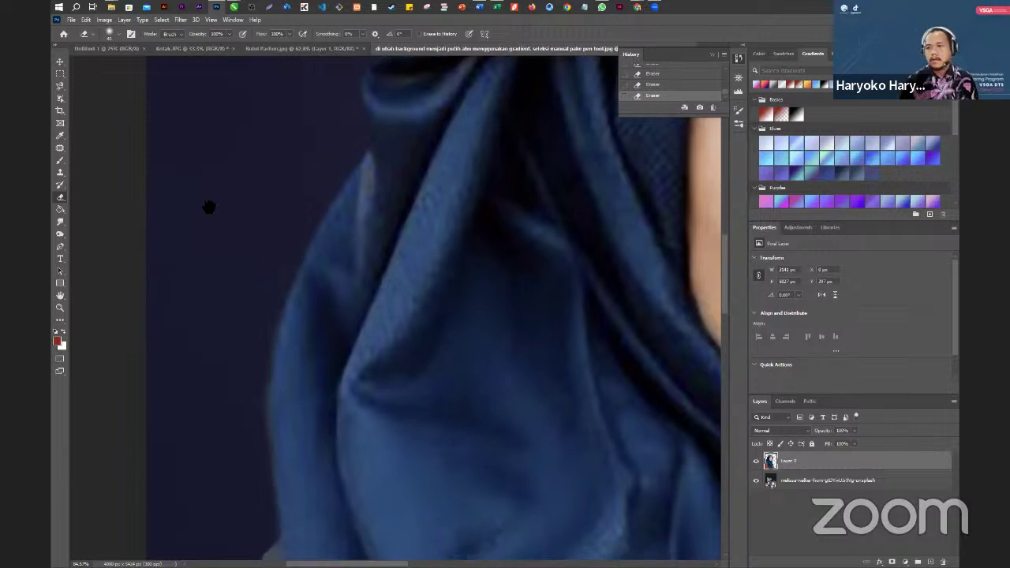
left_click_drag(241, 366, 244, 341)
- Erase the rough fringe along the scarf's lower left edge and beside the tassels over the shoulder on Layer 0
left_click_drag(326, 435, 458, 150)
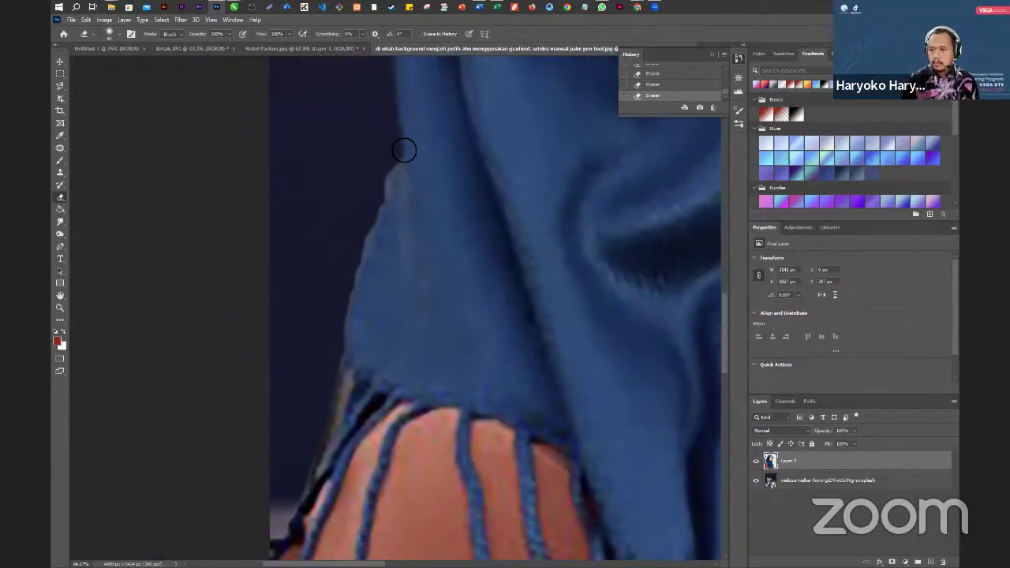
left_click_drag(395, 158, 352, 343)
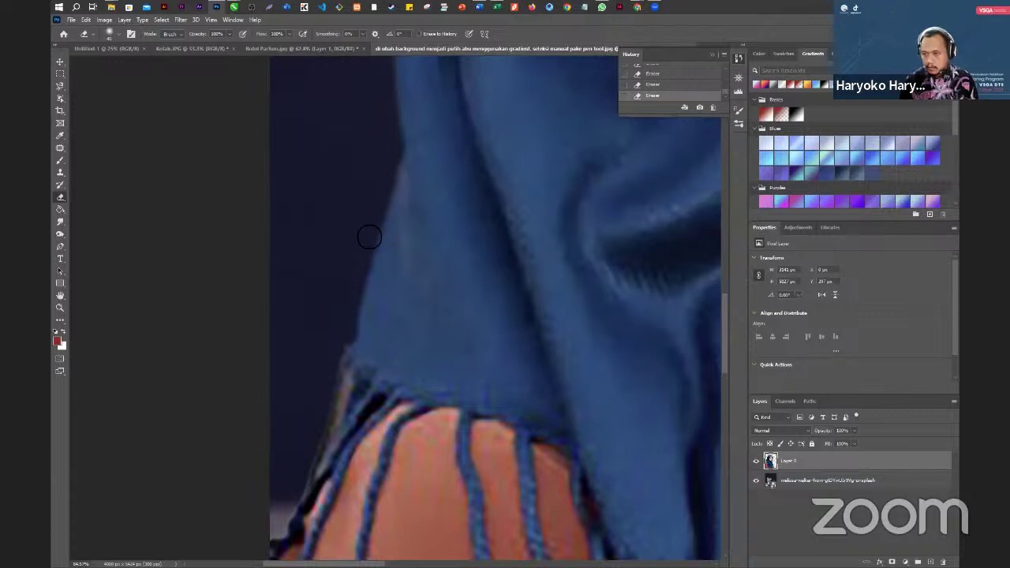
mouse_move(360, 288)
left_mouse_down()
mouse_move(341, 405)
mouse_move(307, 500)
left_mouse_up()
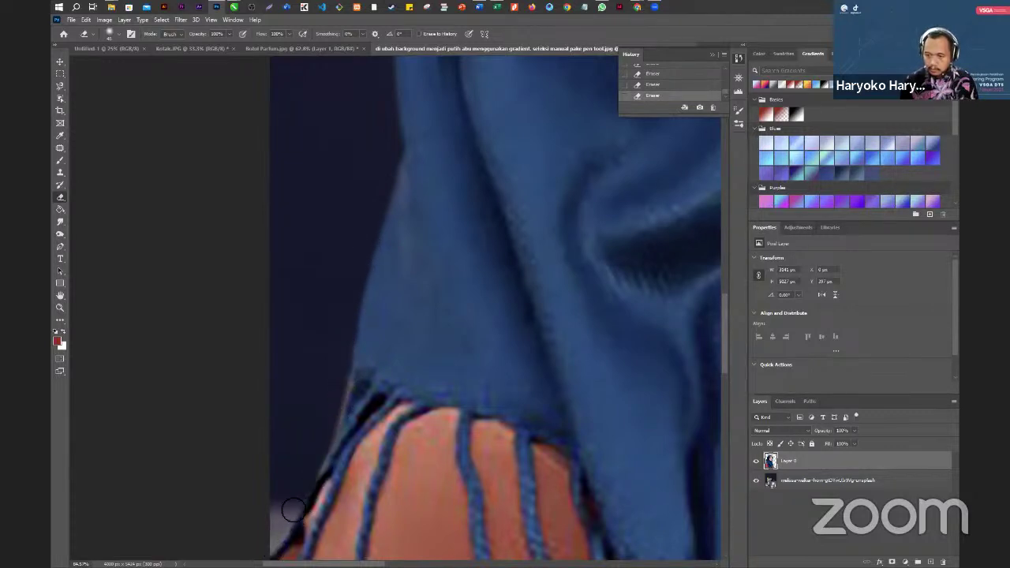
left_click_drag(400, 435, 428, 231)
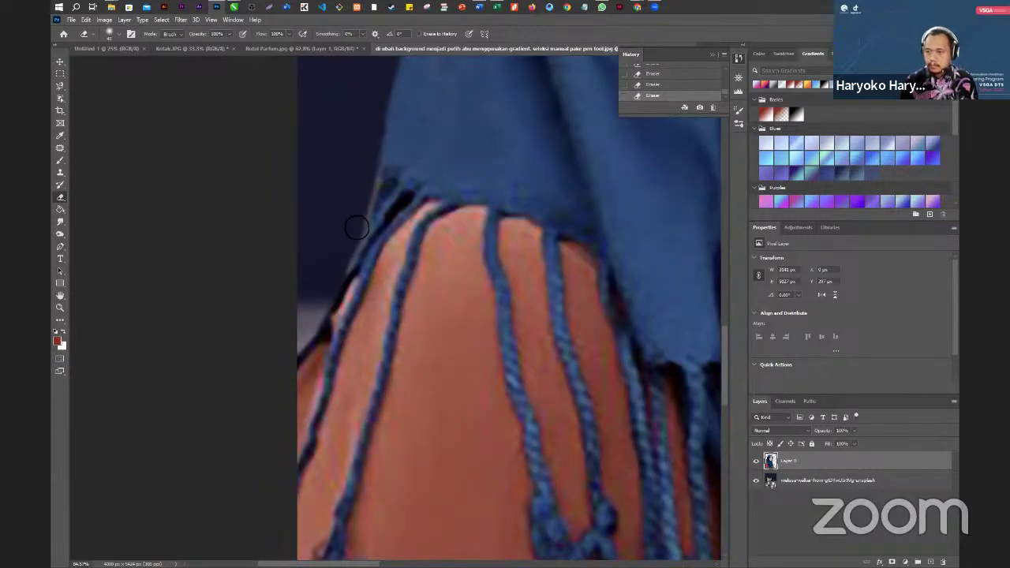
mouse_move(376, 171)
left_mouse_down()
mouse_move(359, 266)
mouse_move(305, 367)
mouse_move(363, 251)
mouse_move(384, 175)
mouse_move(385, 85)
left_mouse_up()
mouse_move(347, 226)
left_mouse_down()
mouse_move(295, 369)
mouse_move(329, 218)
left_mouse_up()
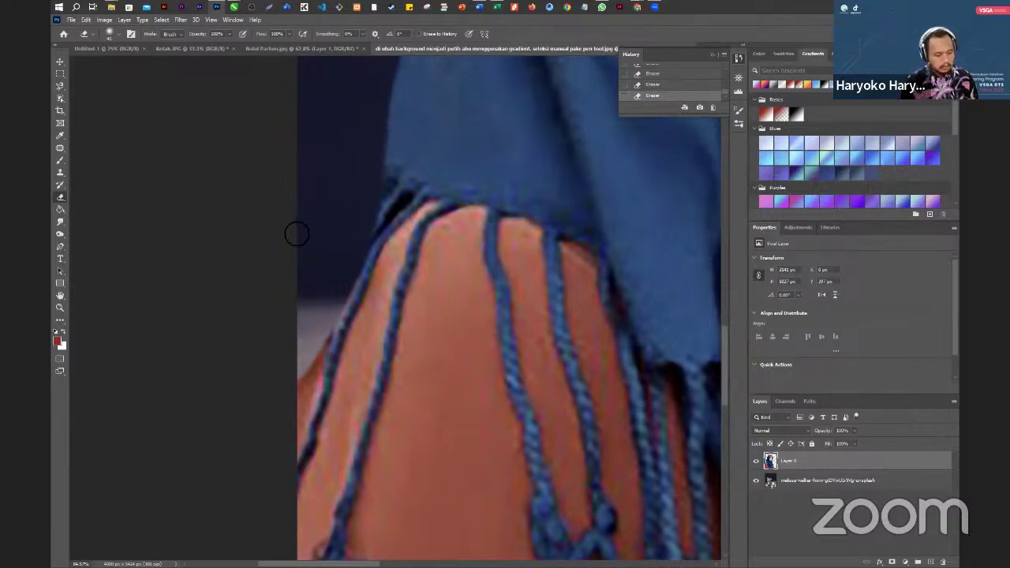
- Erase the light fringe along the headscarf's right edge beside the forehead and eye on Layer 0
scroll(308, 244, "down", 2)
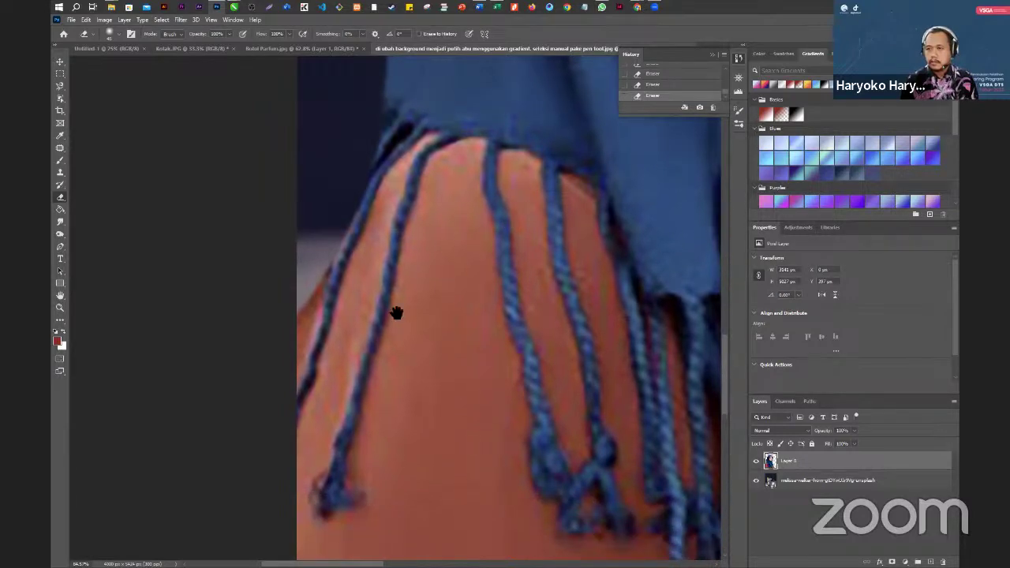
scroll(342, 337, "up", 2)
scroll(342, 337, "right", 3)
scroll(342, 336, "down", 3)
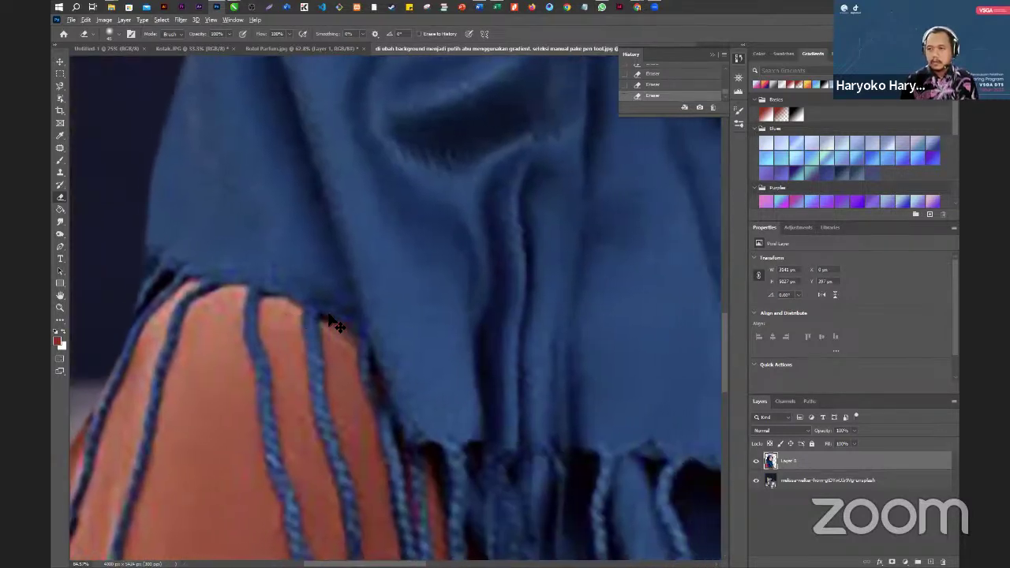
scroll(332, 317, "down", 5)
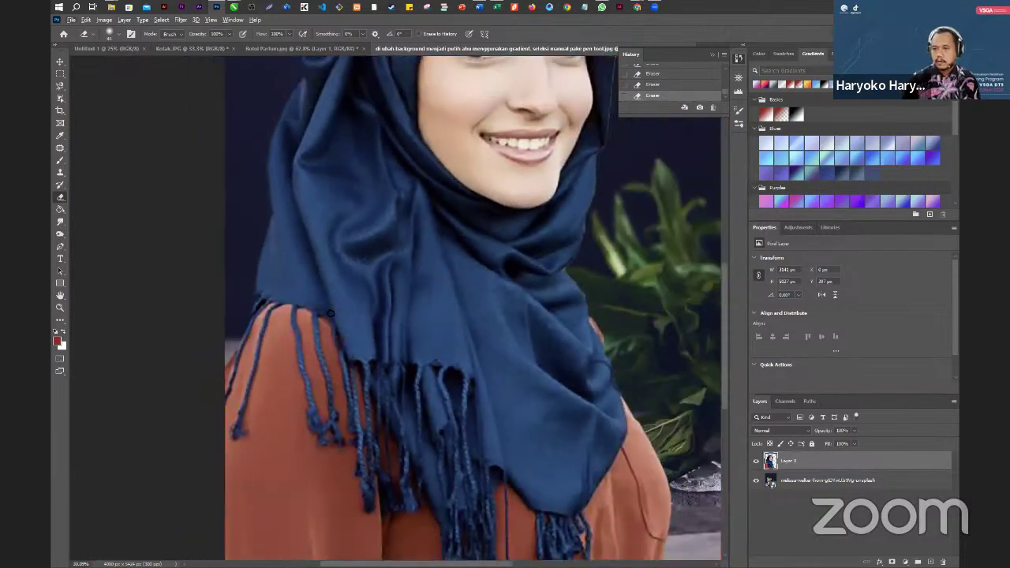
scroll(471, 134, "up", 5)
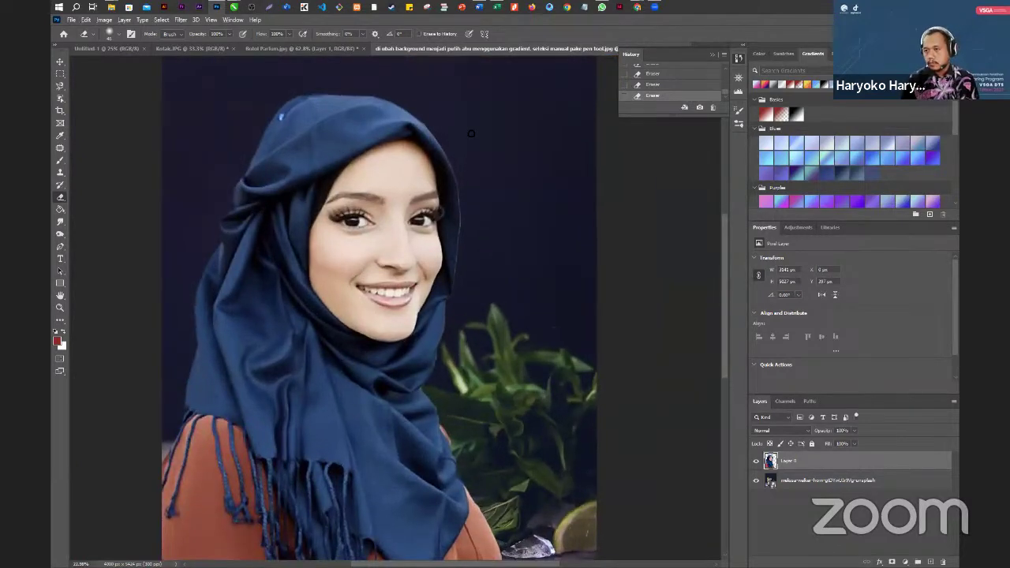
scroll(398, 135, "up", 2)
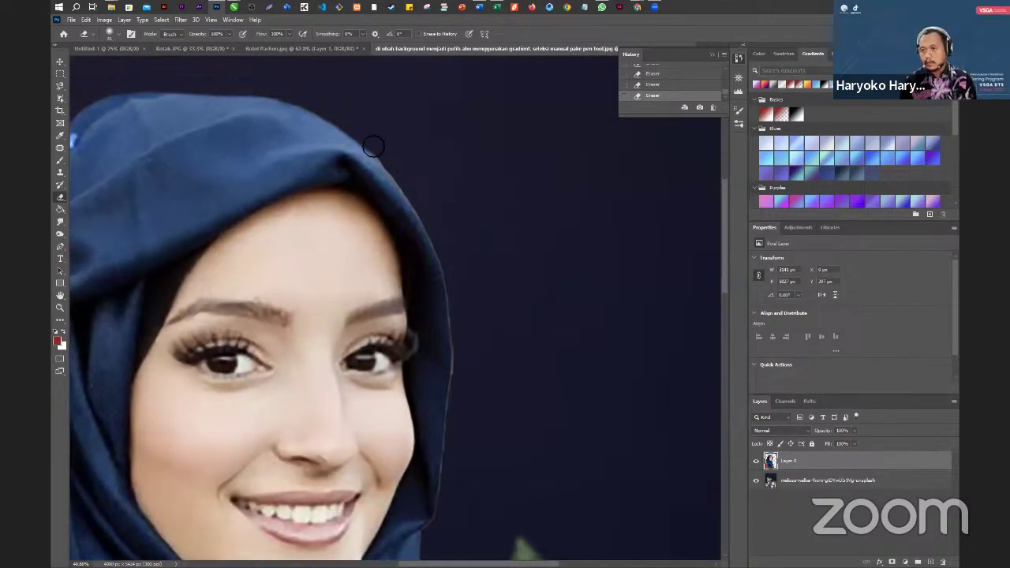
left_click_drag(372, 147, 381, 159)
key("ctrl+z")
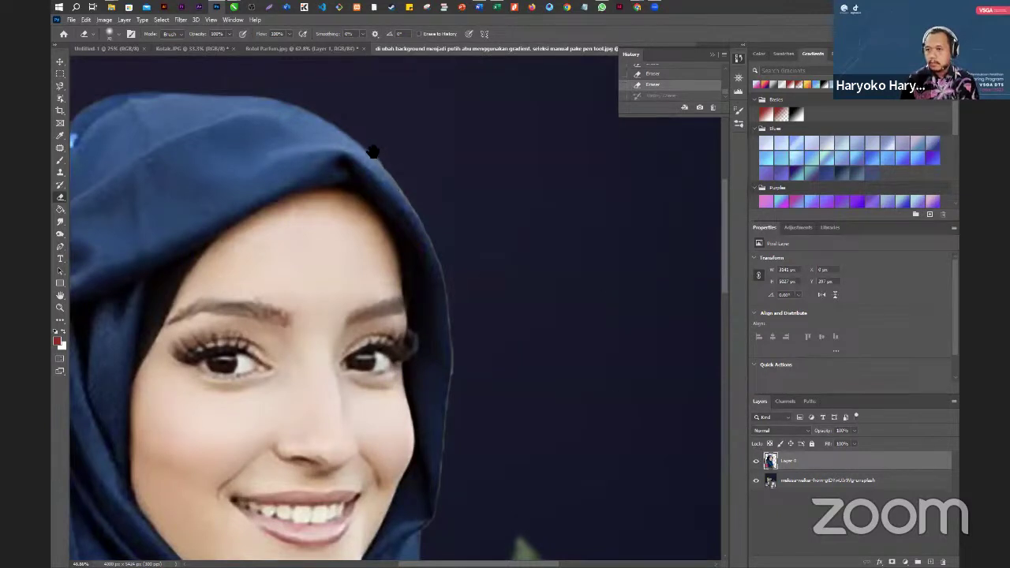
left_click_drag(373, 150, 378, 159)
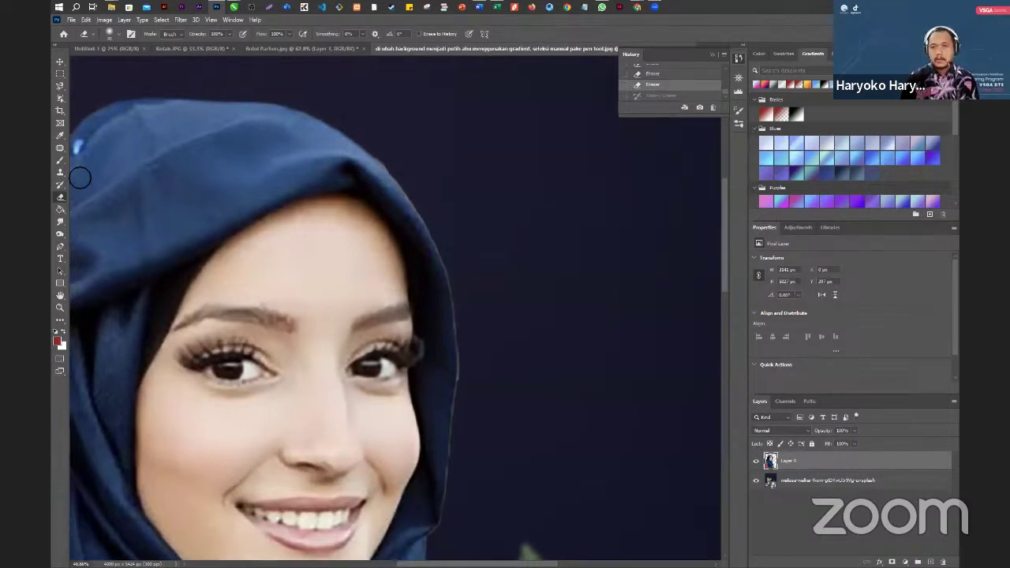
left_click(379, 161)
key("ctrl+z")
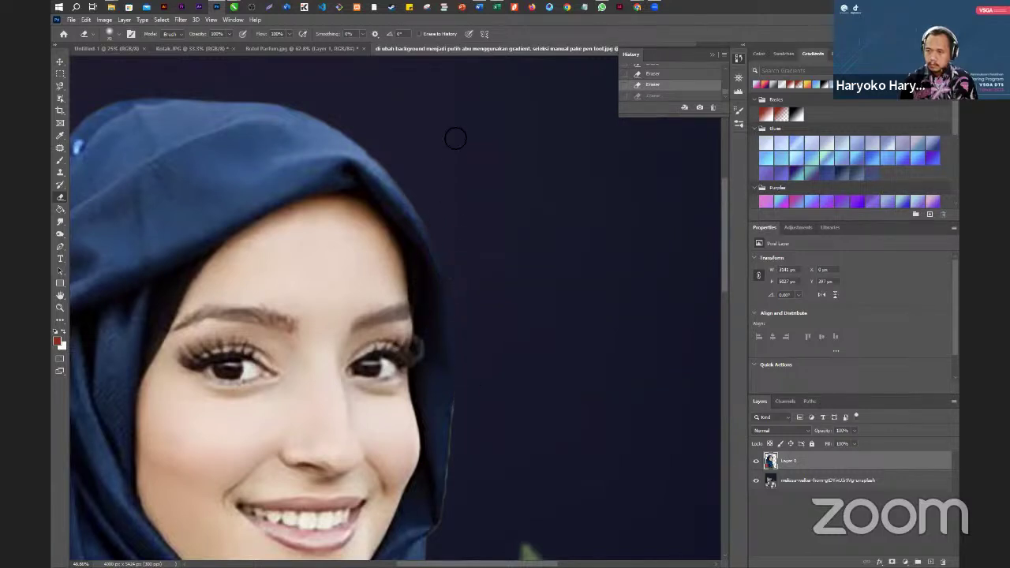
key("ctrl+shift+z")
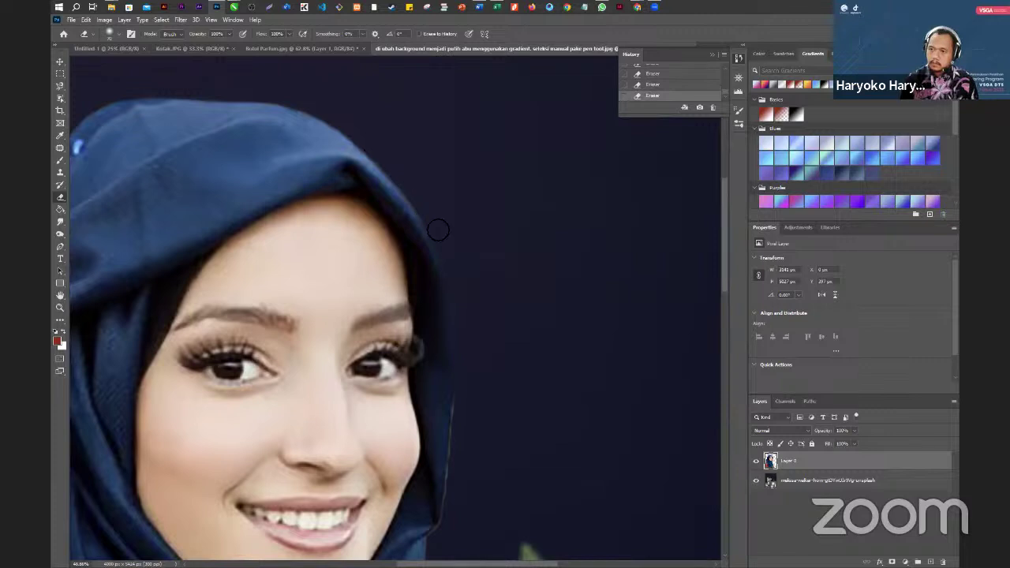
- Erase the fringe along the portrait's right side, from the cheek down the draped scarf to the sleeve
mouse_move(498, 449)
left_mouse_down()
mouse_move(489, 229)
mouse_move(478, 182)
left_mouse_up()
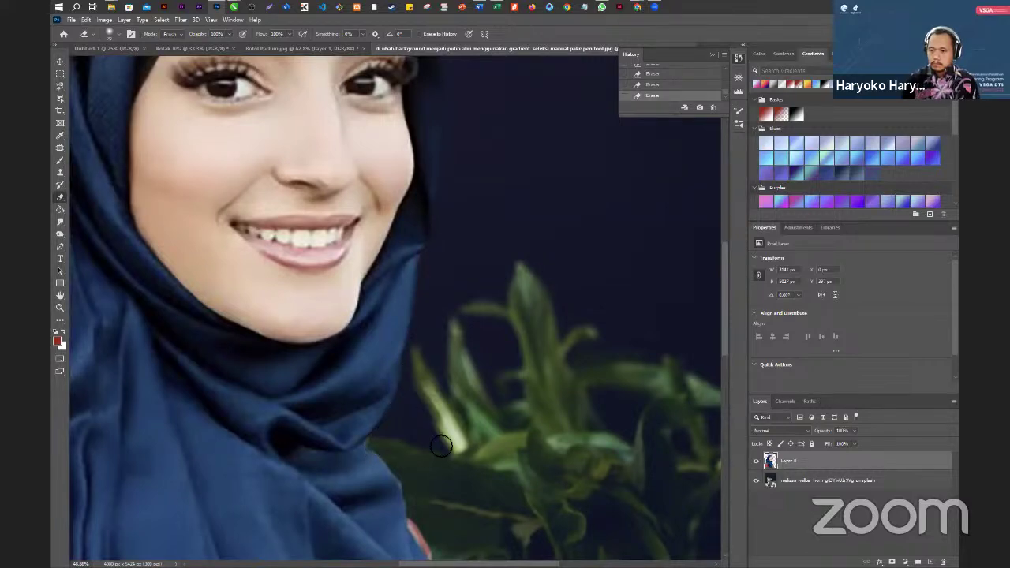
mouse_move(476, 479)
left_mouse_down()
mouse_move(454, 286)
mouse_move(411, 187)
left_mouse_up()
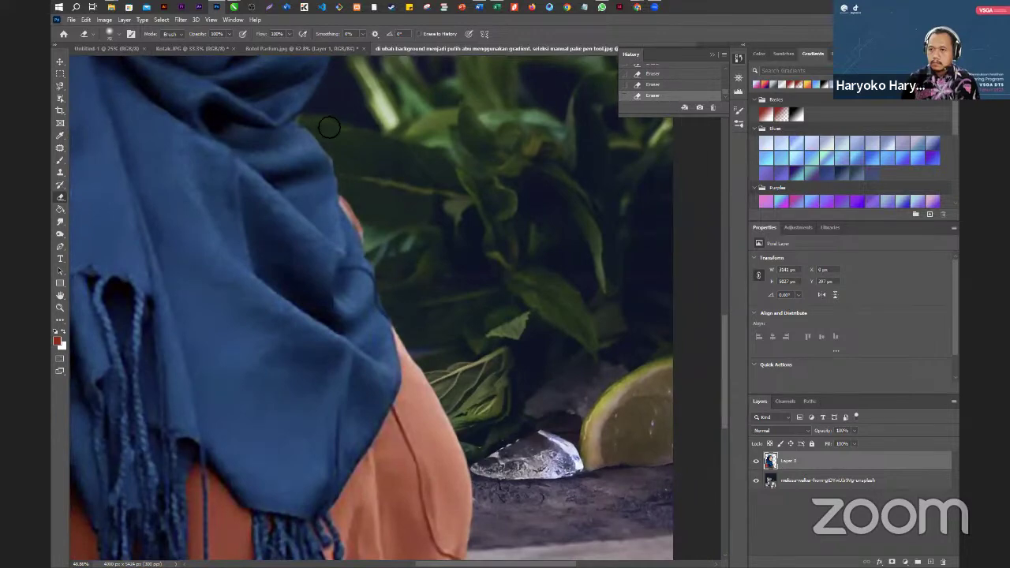
mouse_move(302, 121)
left_mouse_down()
mouse_move(389, 312)
mouse_move(458, 430)
mouse_move(475, 544)
left_mouse_up()
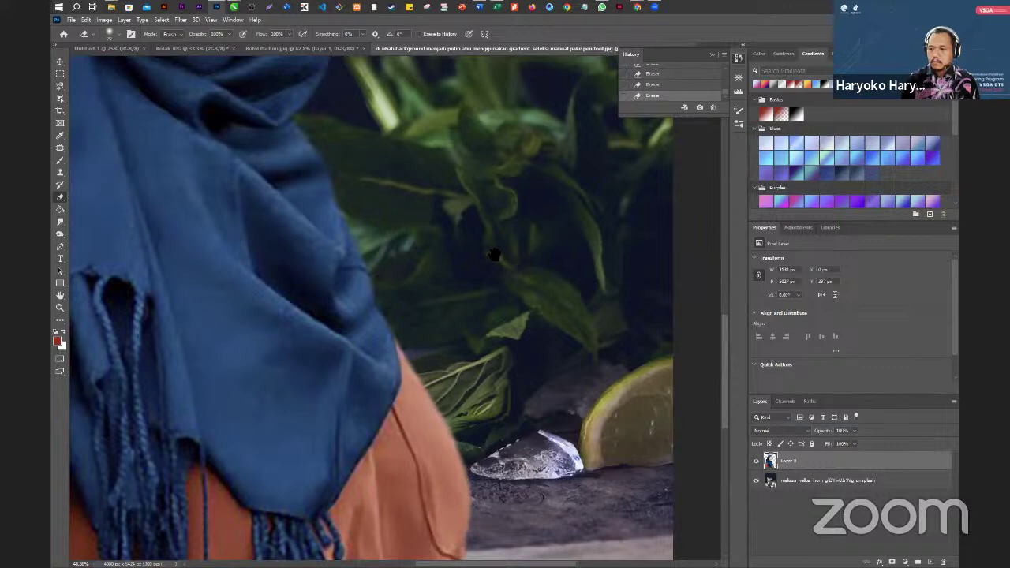
- Erase the leftover light fringe along the lower right sleeve down to the bottom of the canvas
scroll(465, 211, "down", 3)
scroll(464, 213, "down", 10)
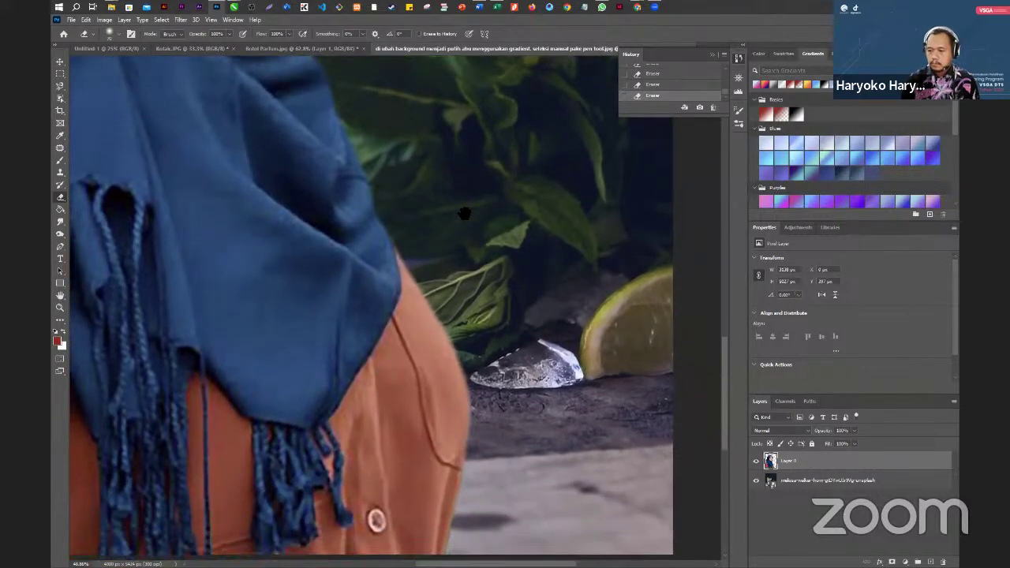
scroll(483, 389, "down", 1)
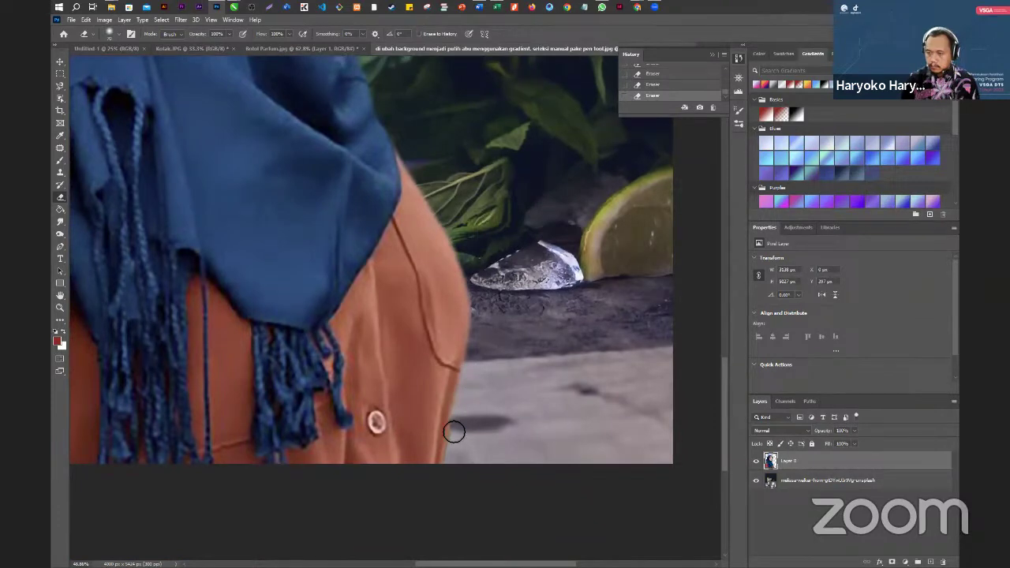
scroll(500, 342, "down", 5)
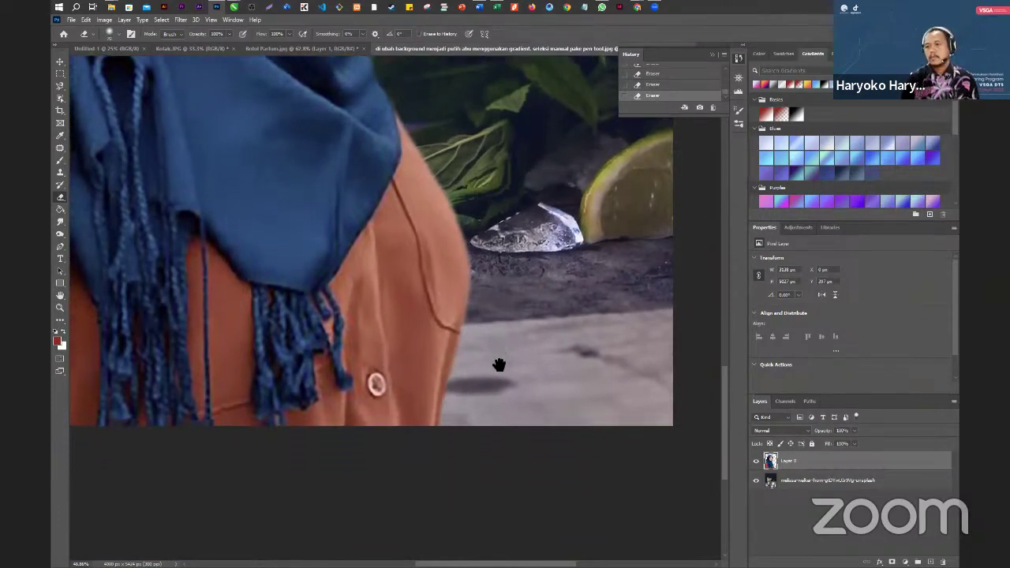
scroll(457, 297, "up", 1)
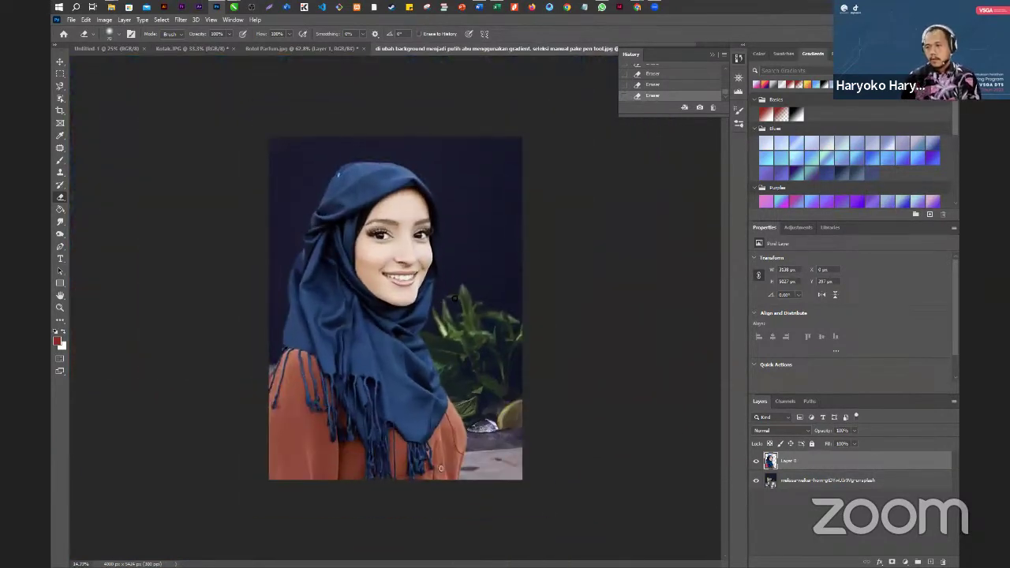
- Switch to the Move tool, deselect Layer 0 and hide the drink photo layer so only the cut-out portrait shows
left_click(62, 62)
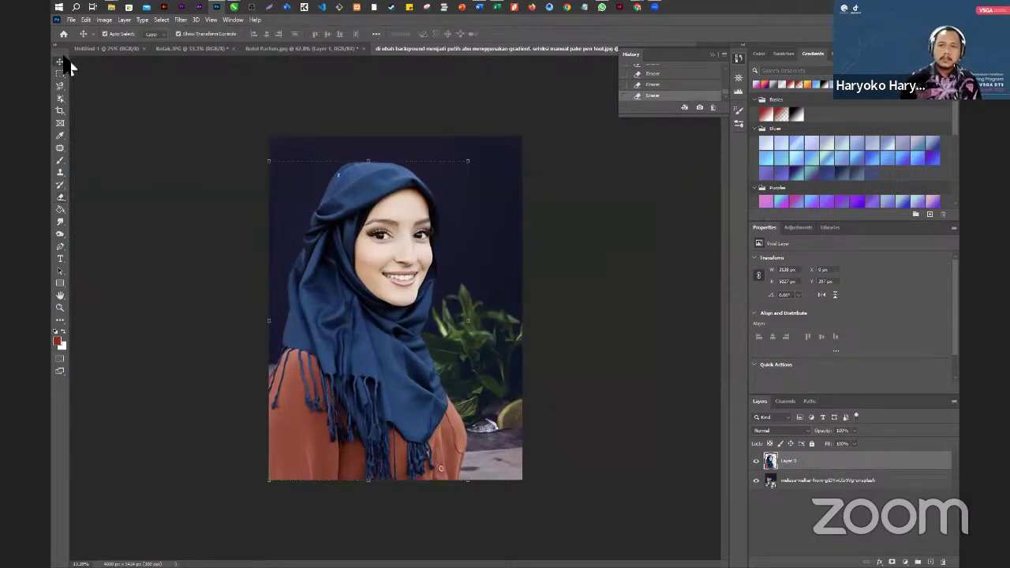
left_click(601, 145)
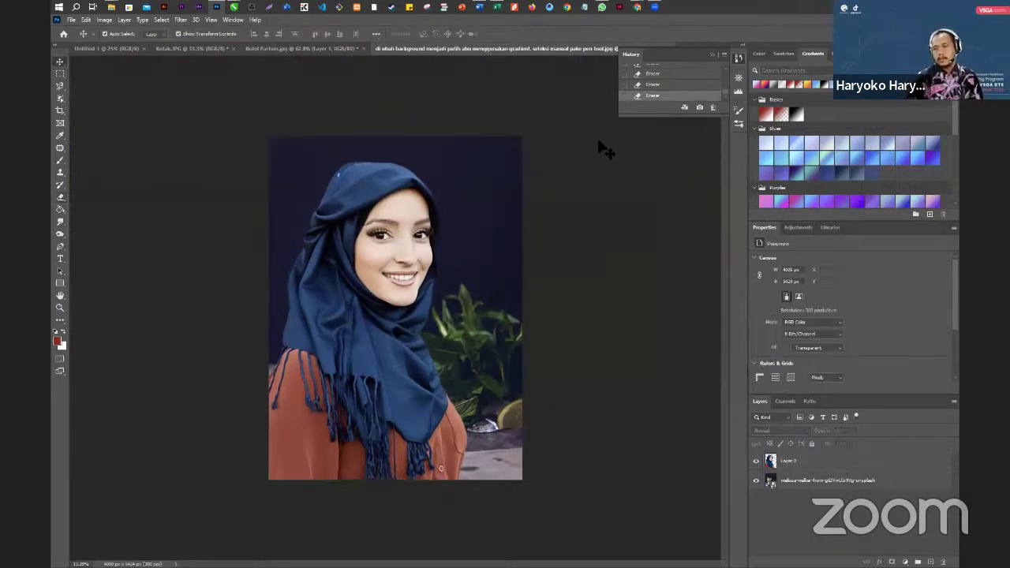
left_click(756, 481)
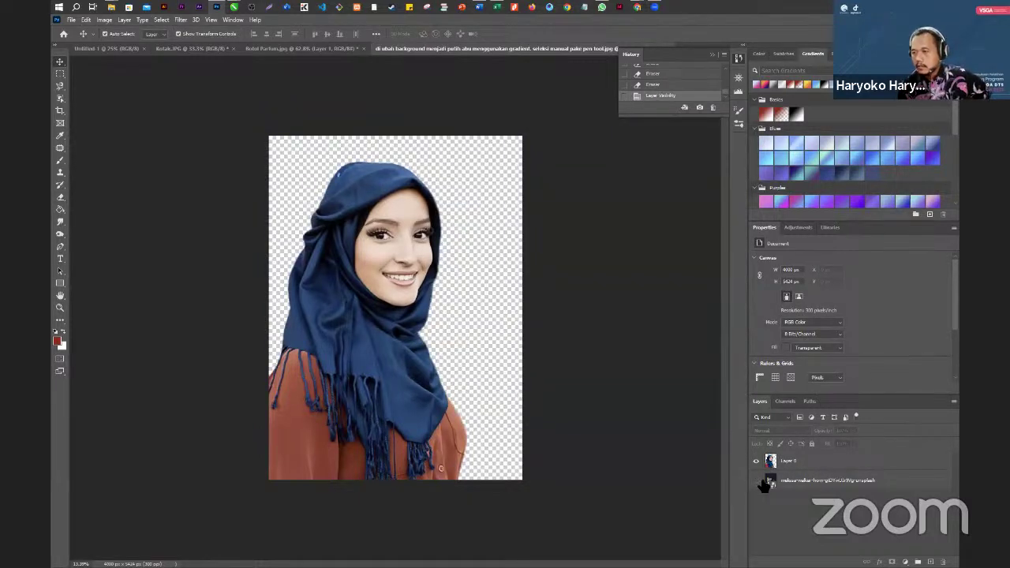
left_click(757, 481)
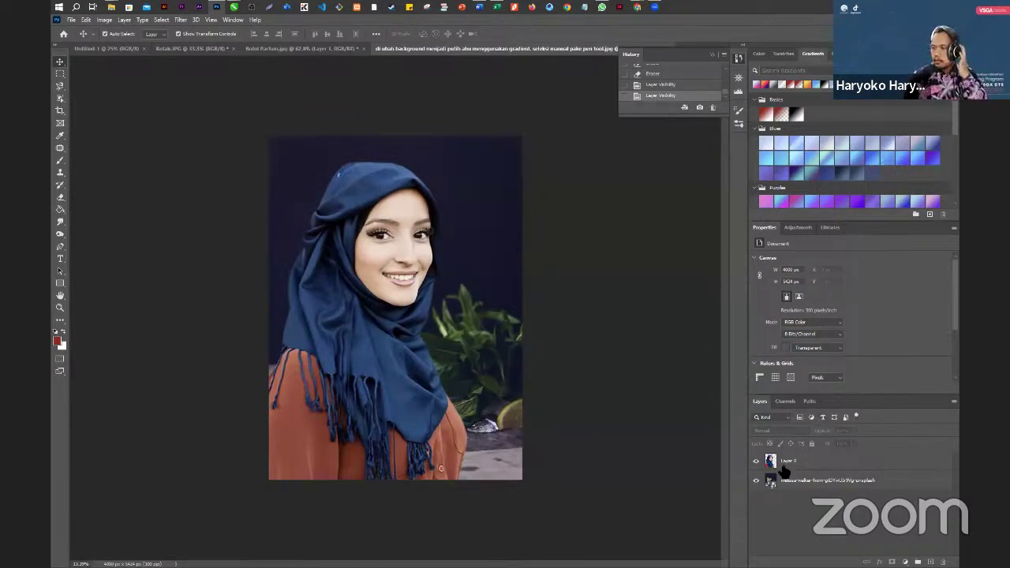
left_click(757, 481)
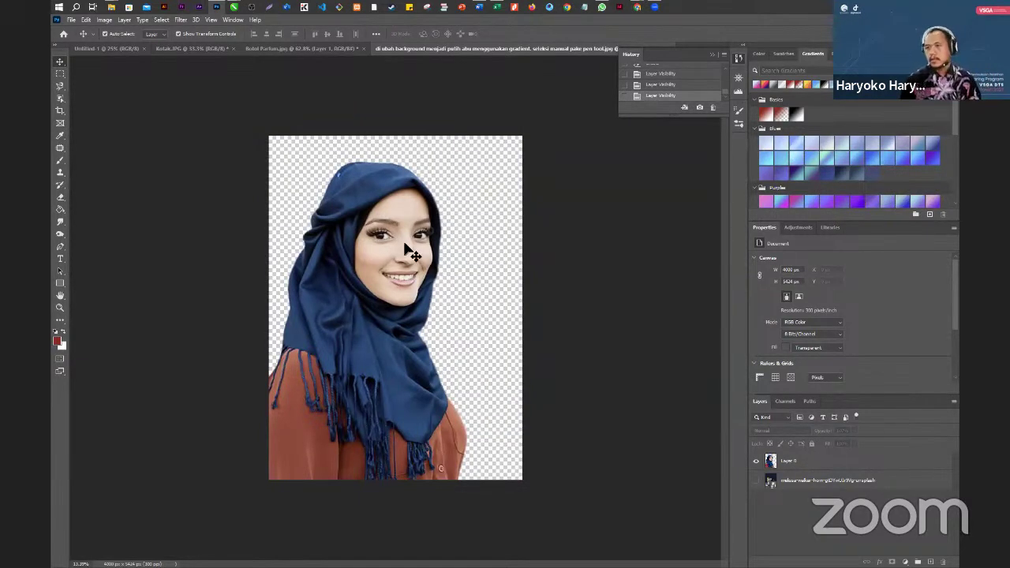
- Quick-export the cut-out portrait as a PNG named "model" in the BAHAN LATIHAN BELAJAR DASAR-DASAR PHOTOSHOP PART 1 folder
left_click(71, 21)
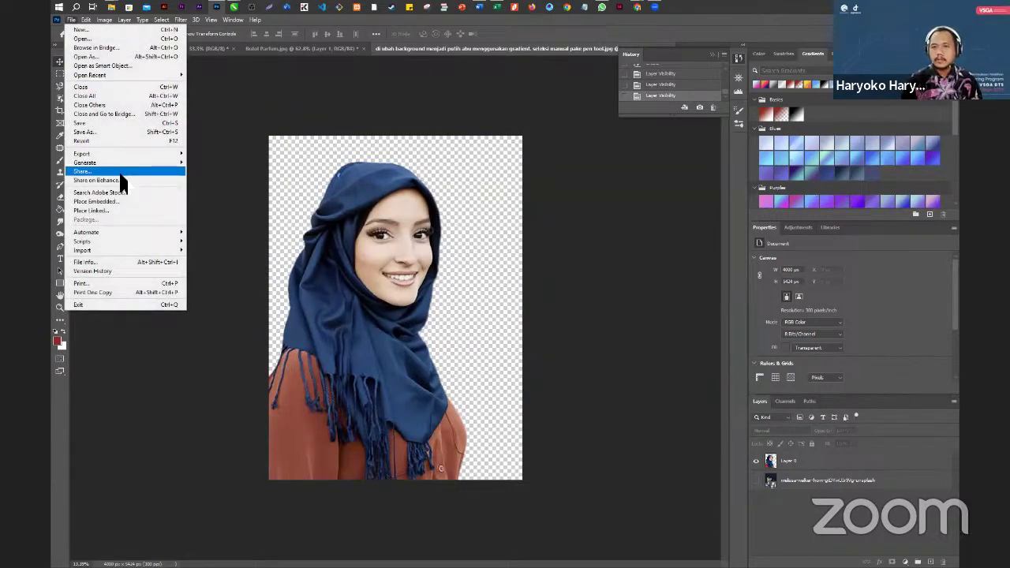
mouse_move(135, 156)
left_click(239, 158)
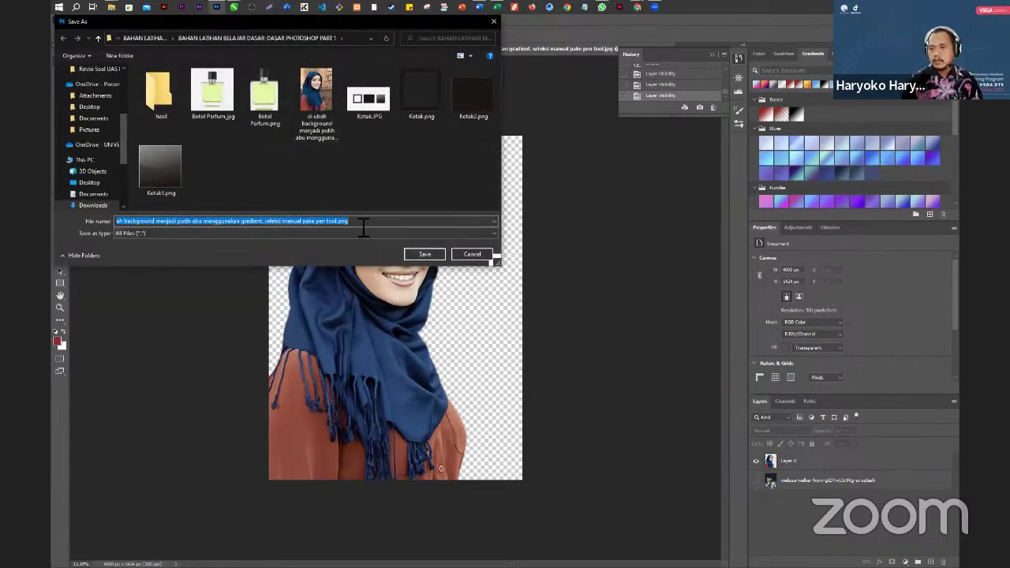
type("model")
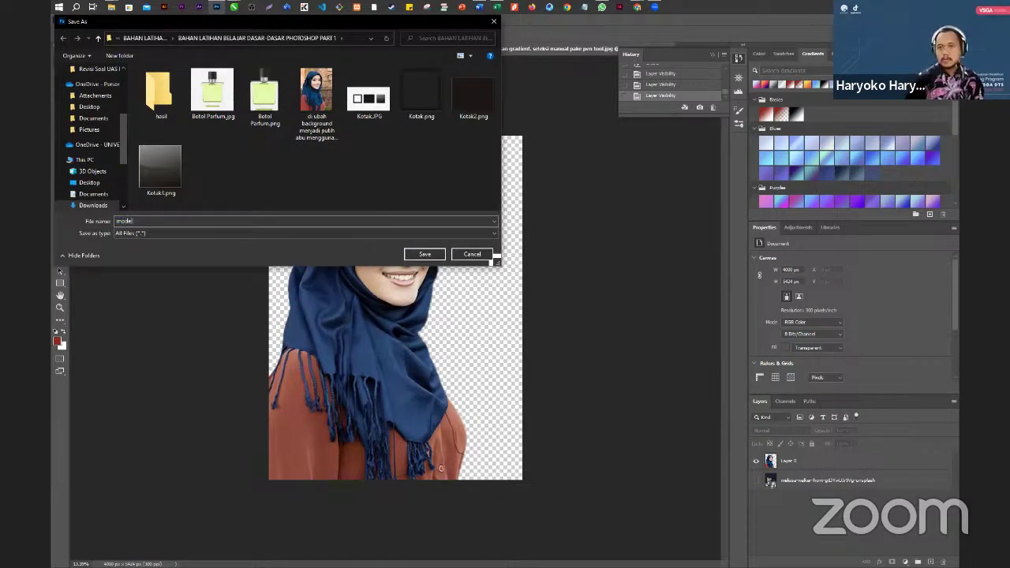
key("Return")
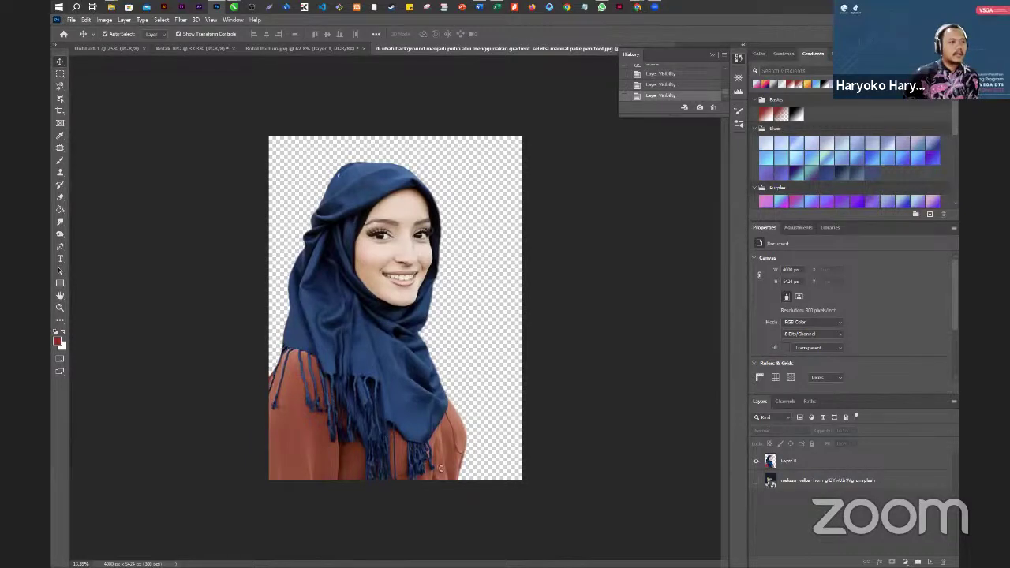
- Open baju-muslim.jpg from the practice materials folder as its own document and select the woman's full figure with the Object Selection tool
key("alt+Tab")
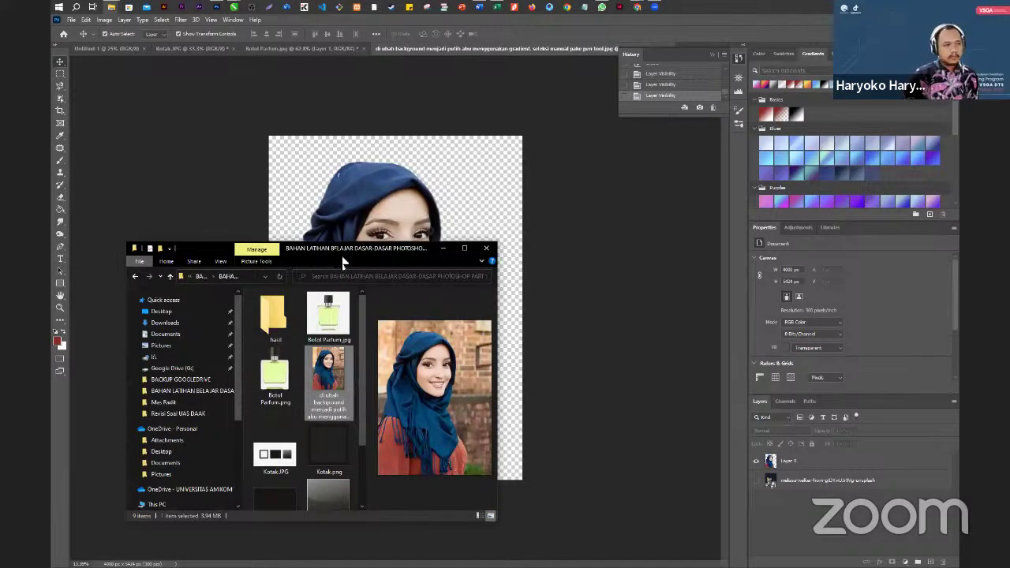
key("alt+Tab")
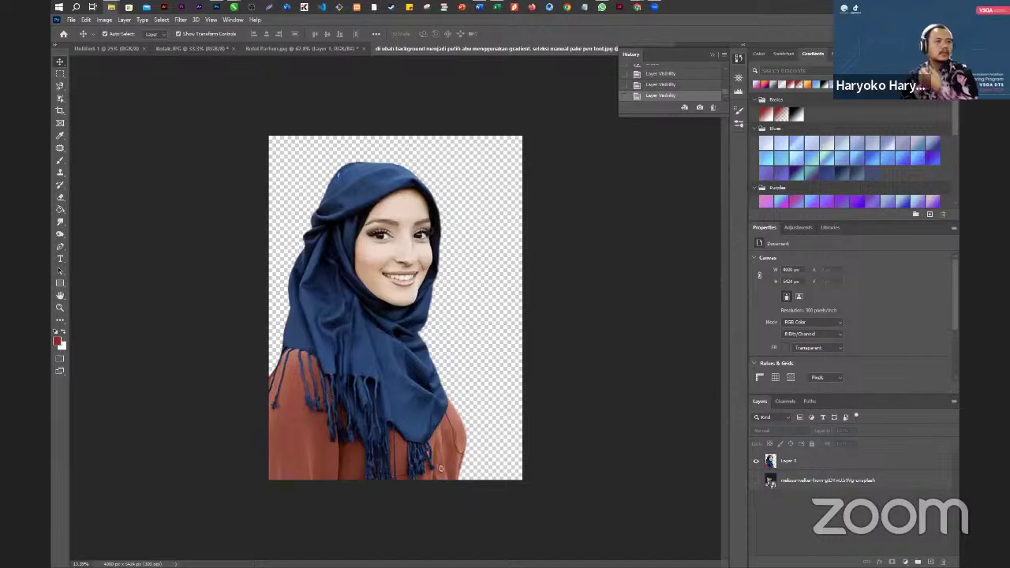
left_click_drag(431, 270, 683, 57)
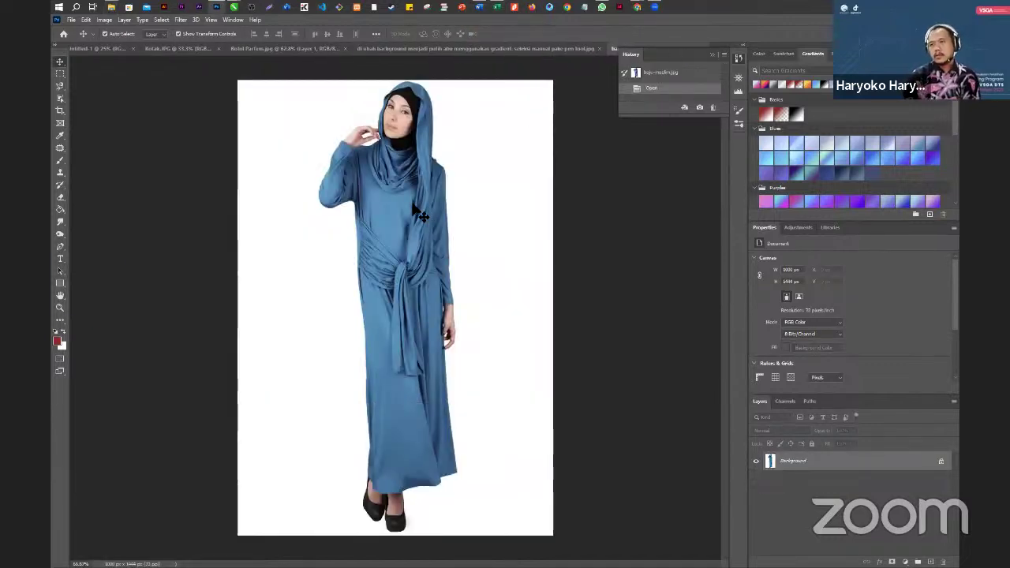
left_click(61, 99)
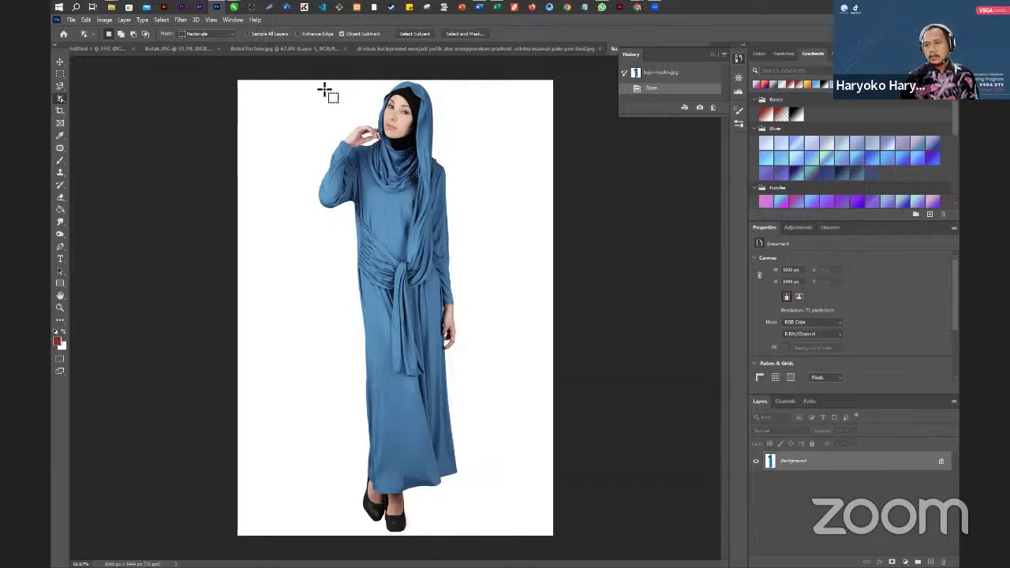
left_click_drag(318, 85, 476, 536)
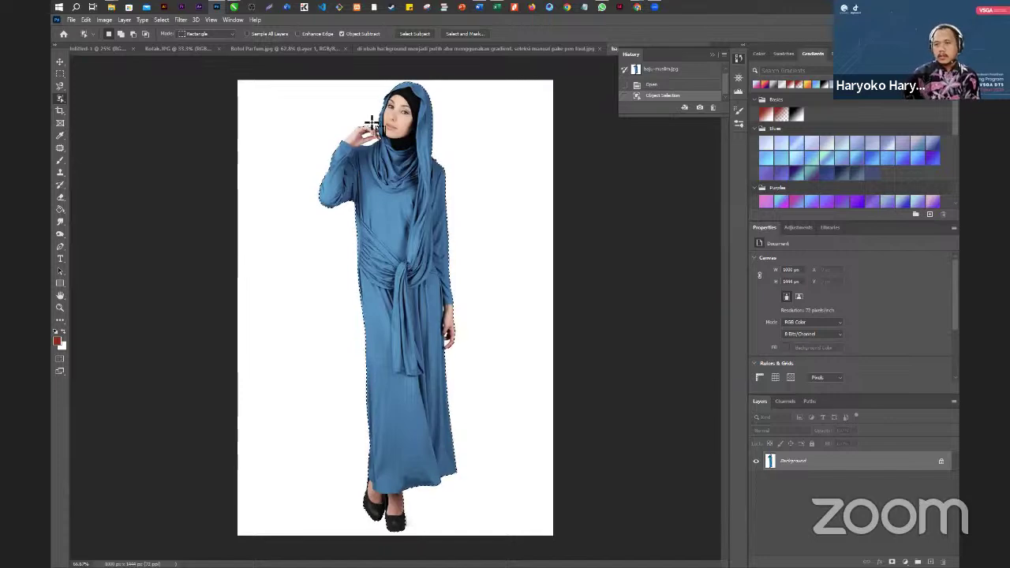
- Subtract the white gaps between the raised hand's fingers and above the shoulder from the selection with the Magic Wand tool
scroll(367, 130, "up", 1)
scroll(379, 123, "up", 4)
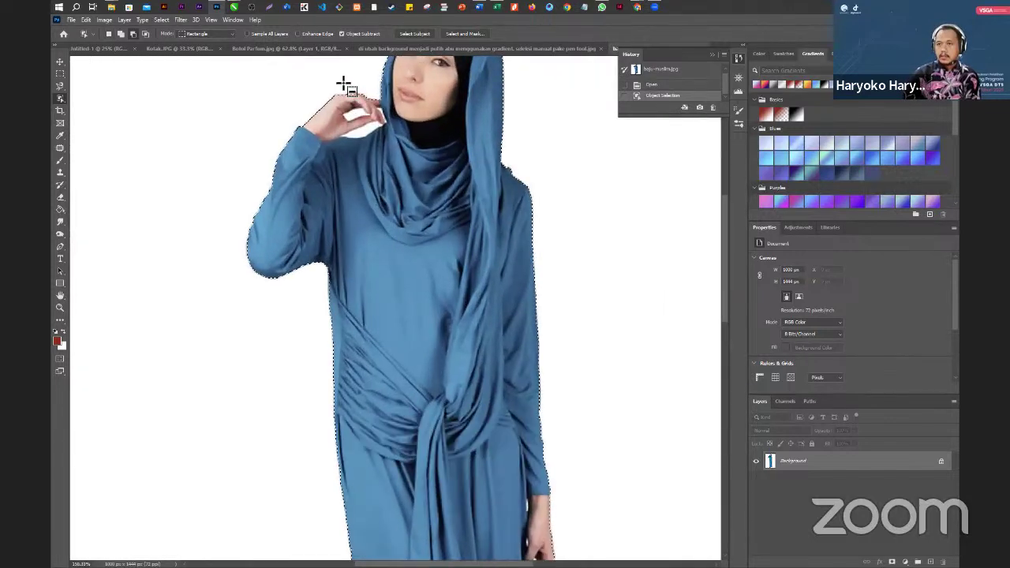
scroll(345, 85, "up", 5)
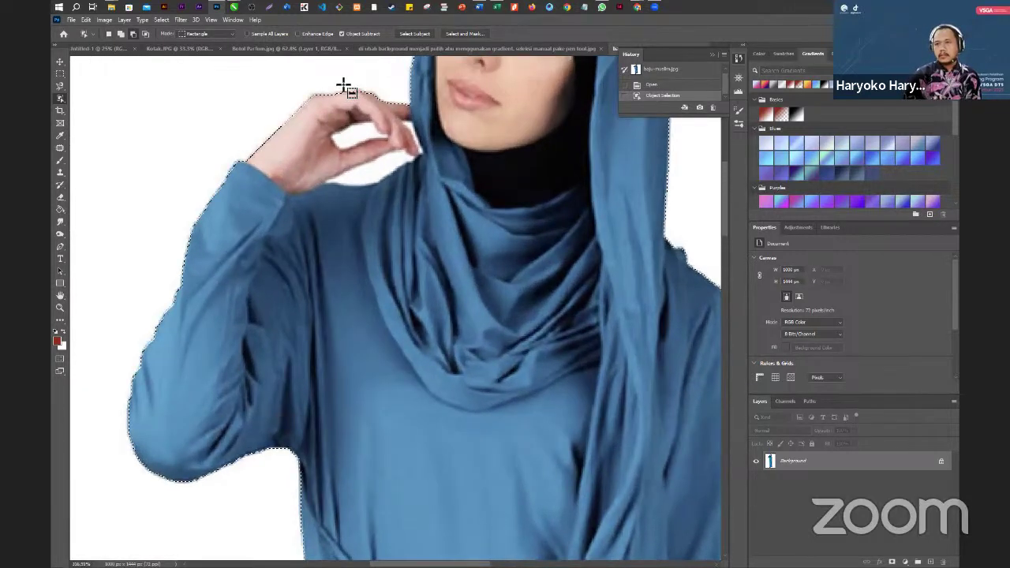
scroll(344, 85, "up", 1)
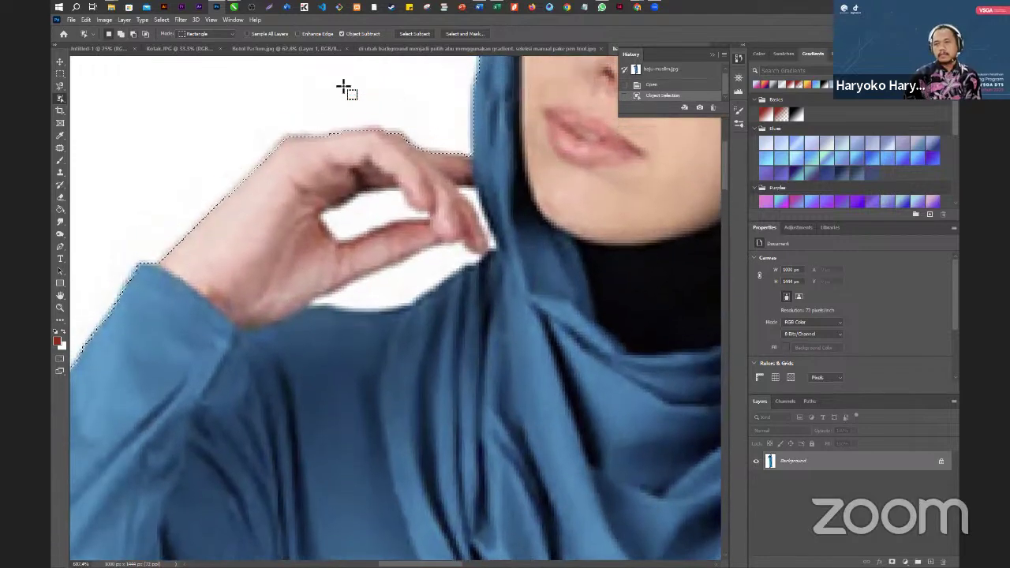
right_click(63, 97)
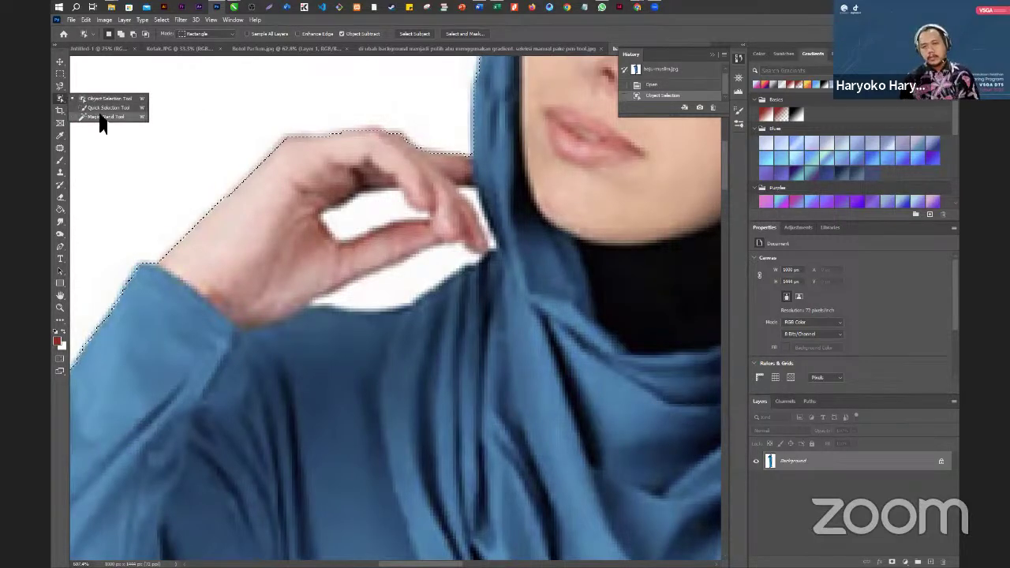
left_click(102, 116)
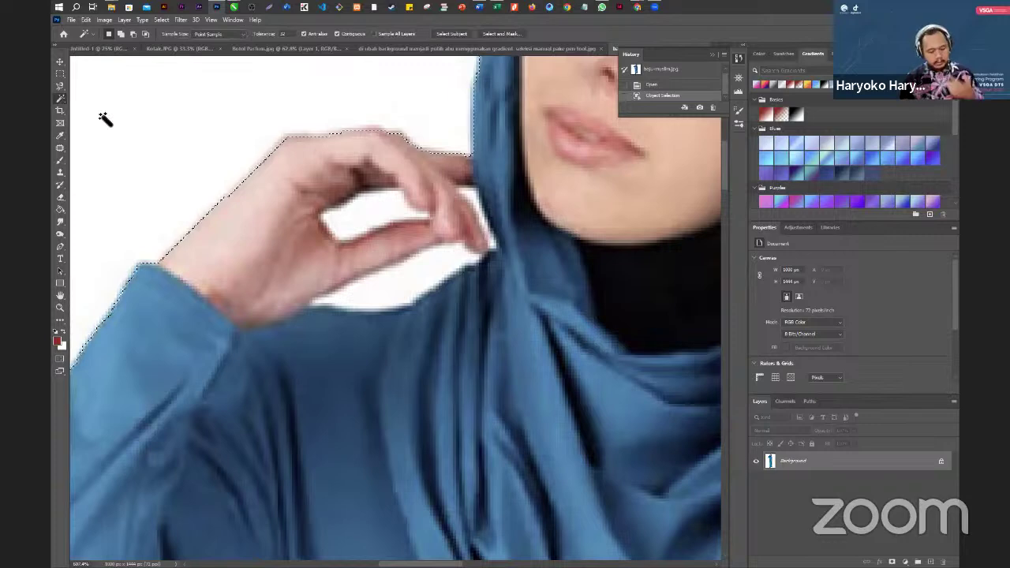
left_click(389, 205)
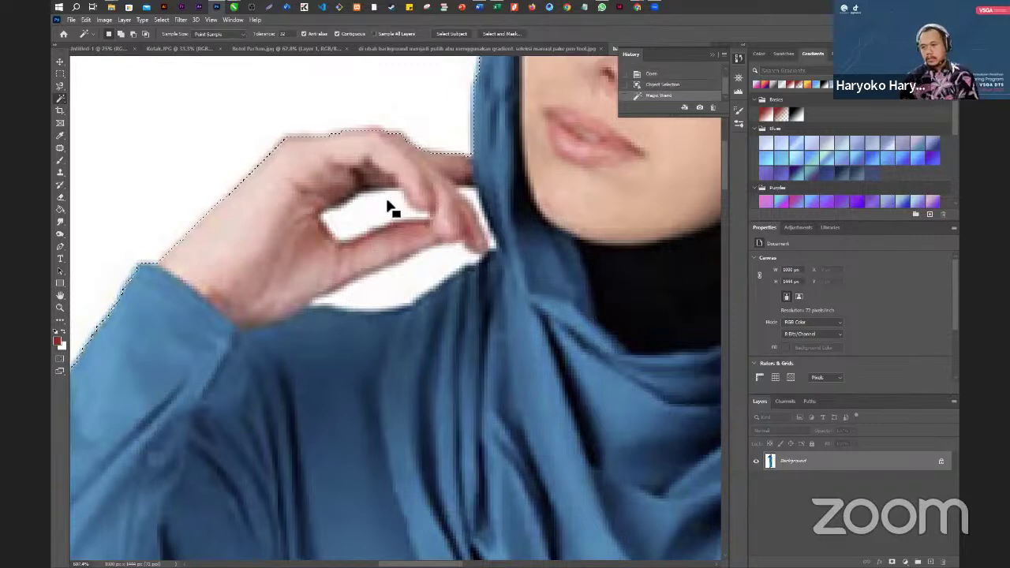
key("ctrl+z")
left_click(389, 205, "shift")
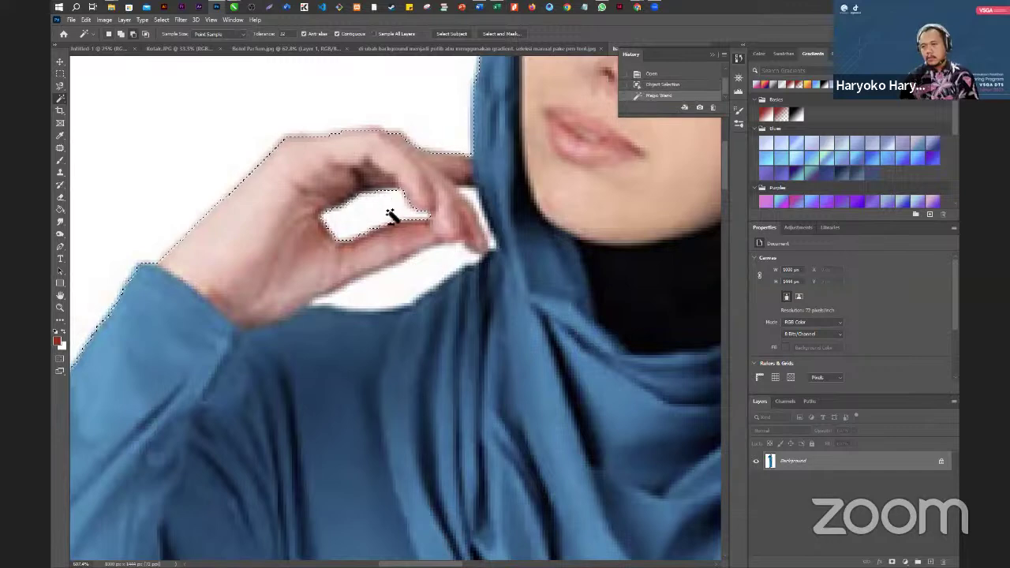
left_click(408, 284)
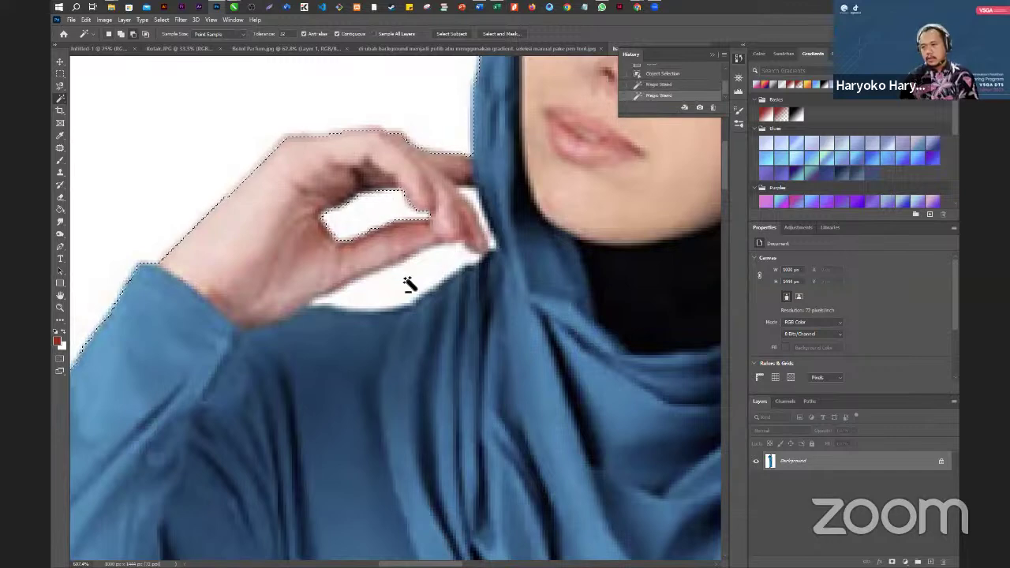
- Subtract the remaining white gaps between the raised hand, shoulder and headscarf from the selection with the Magic Wand
left_click(469, 196, "shift")
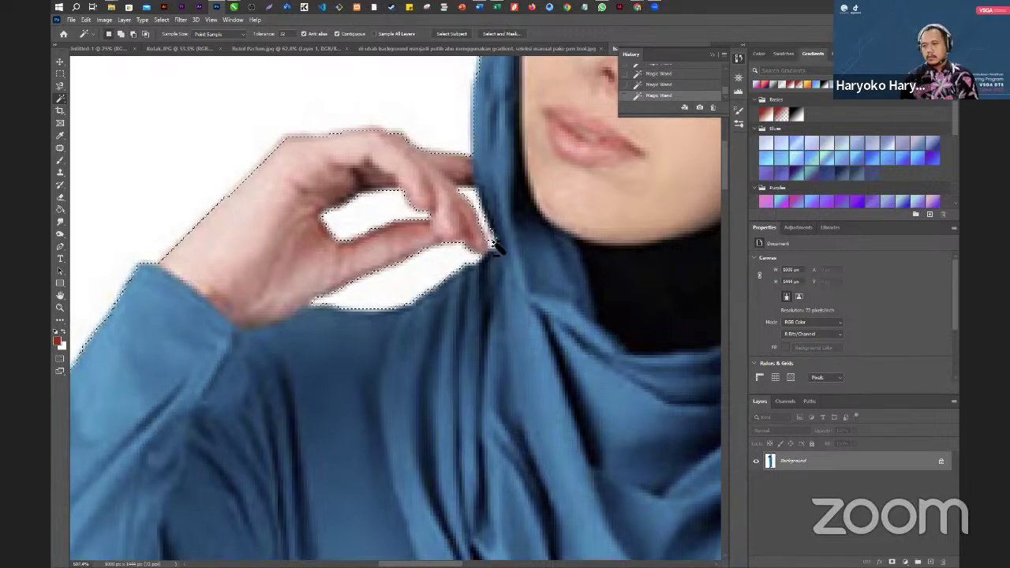
scroll(252, 180, "down", 1)
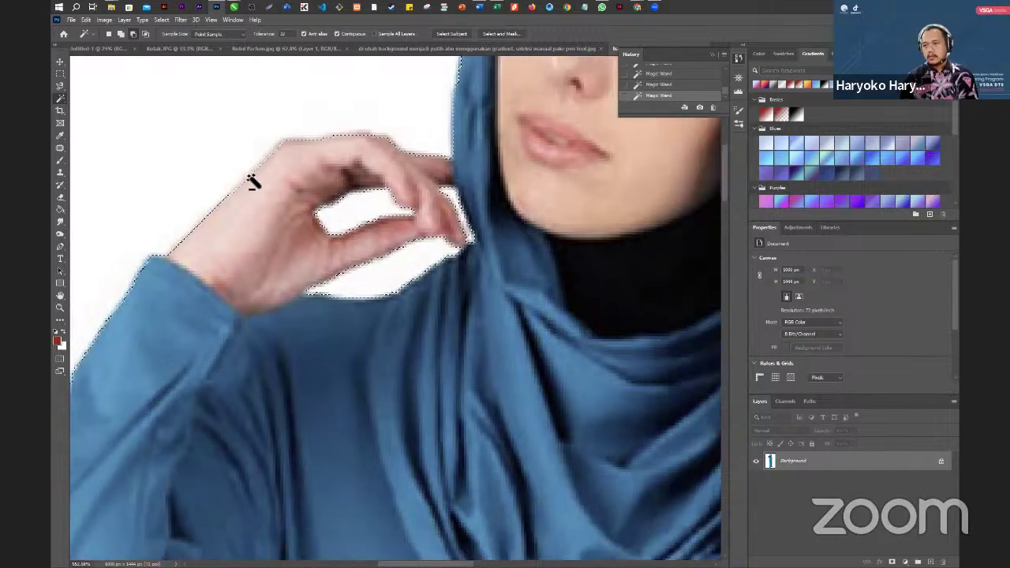
scroll(253, 181, "down", 6)
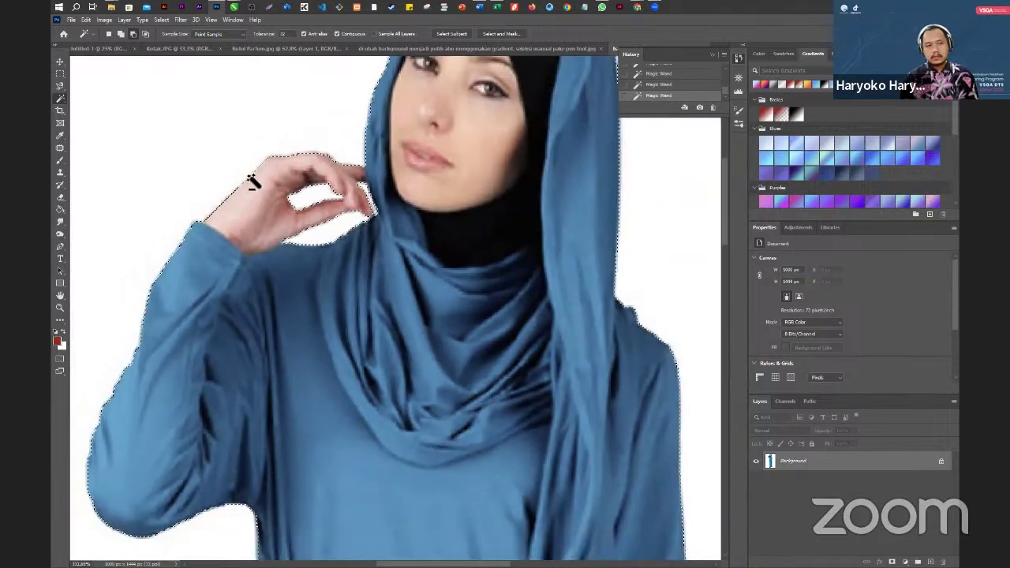
scroll(252, 181, "down", 2)
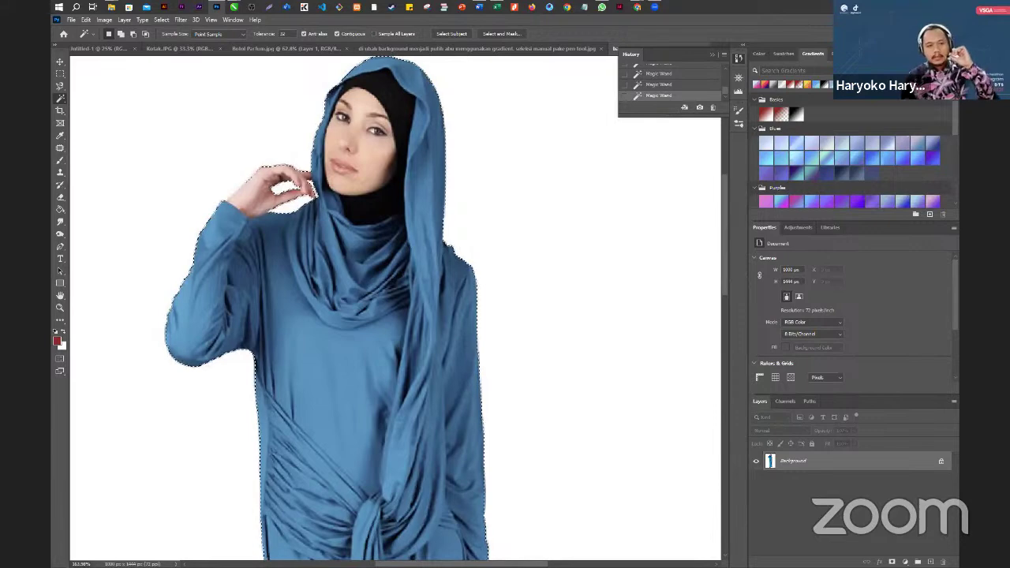
- Examine the selection outline around the woman from the shoulders down to the shoes, checking for missed background gaps
key("ctrl+h")
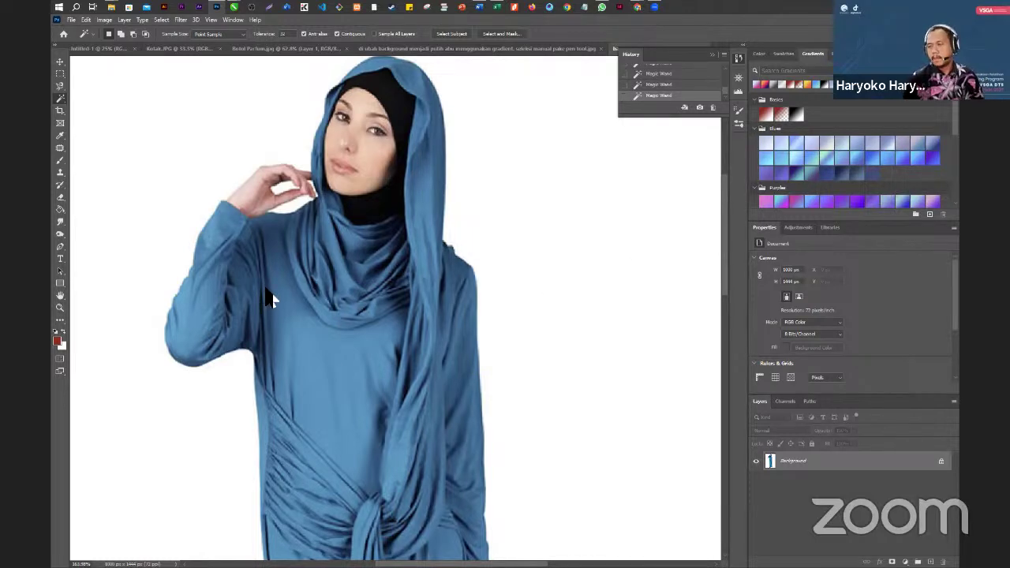
left_click(471, 172)
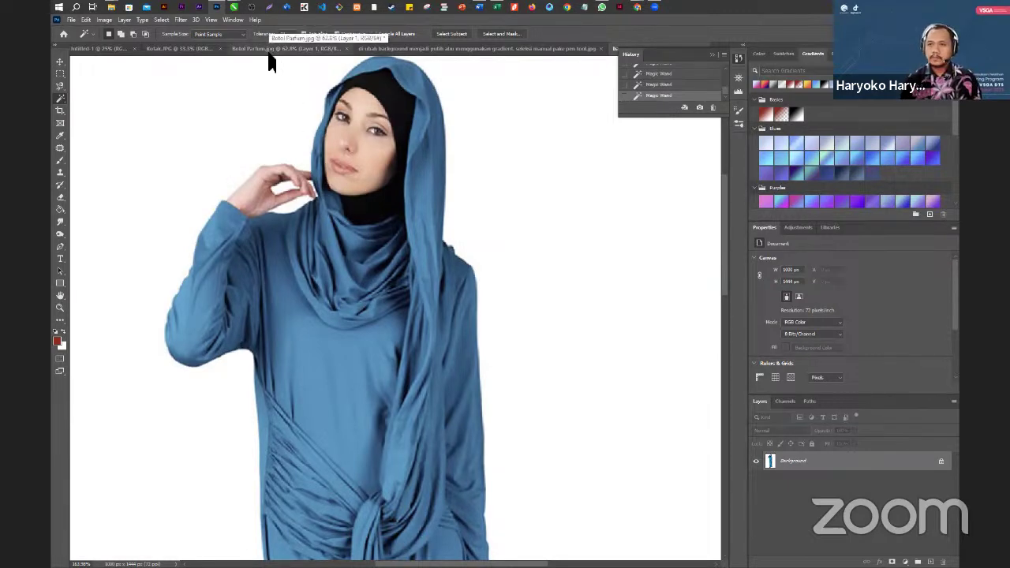
left_click(321, 272)
scroll(341, 225, "down", 1)
scroll(377, 320, "down", 5)
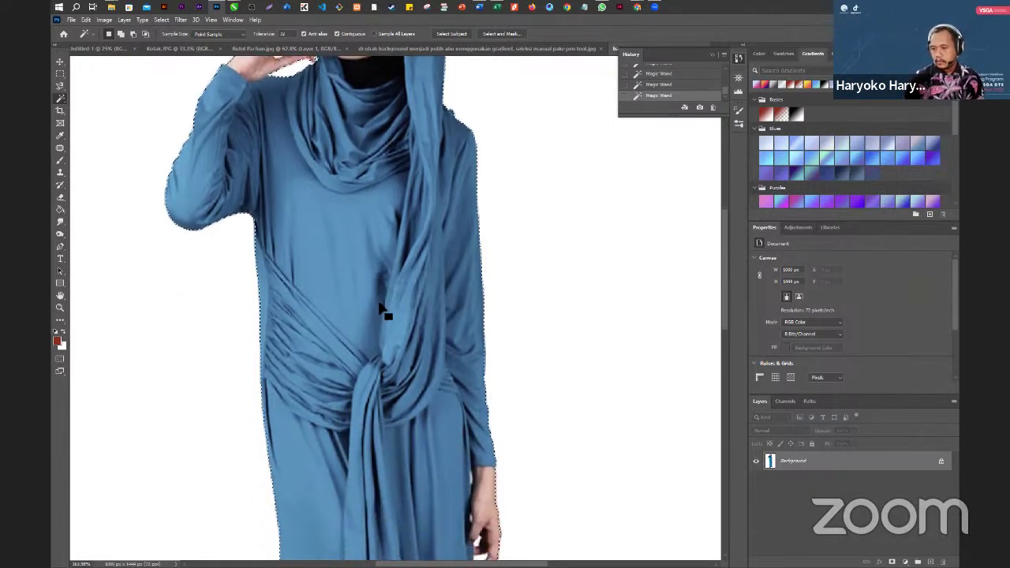
scroll(381, 313, "down", 5)
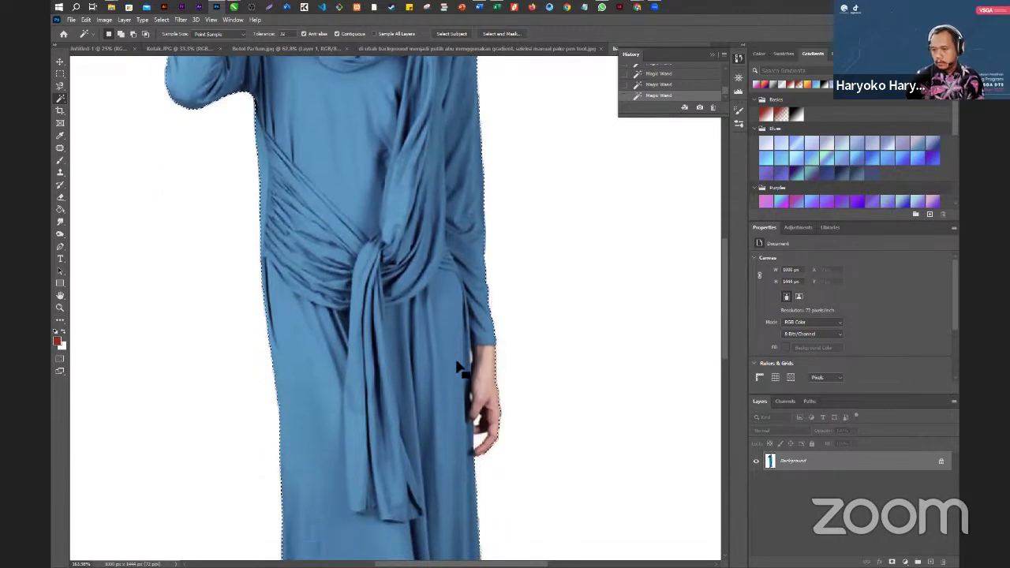
scroll(460, 369, "down", 6)
scroll(460, 369, "down", 7)
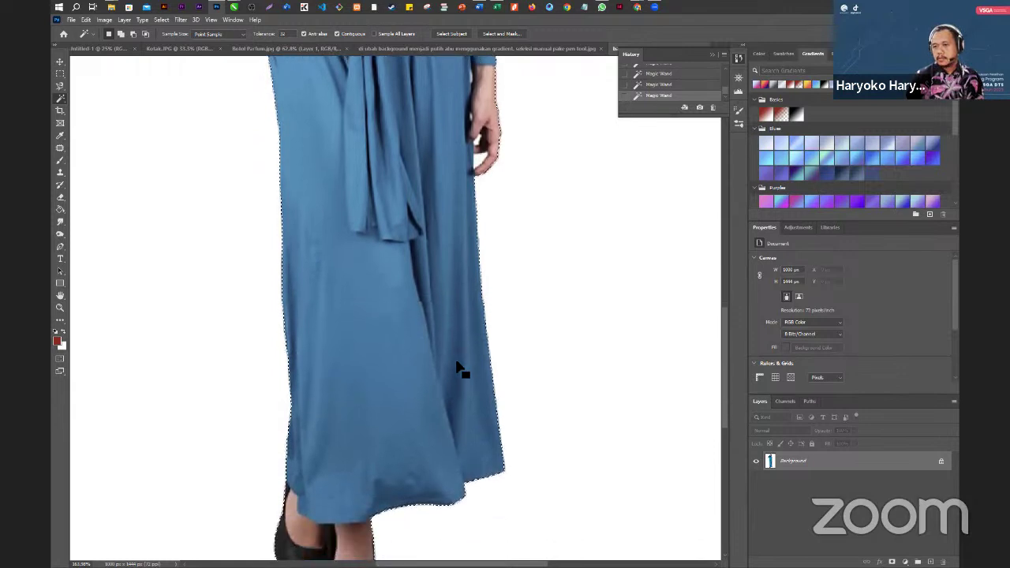
scroll(460, 369, "down", 7)
scroll(460, 369, "down", 9)
key("ctrl+d")
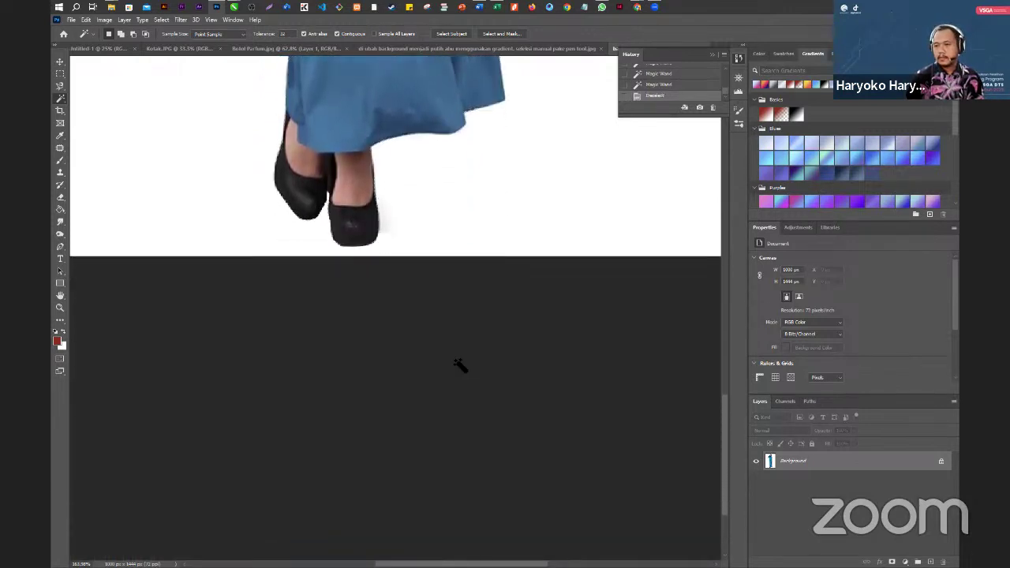
left_click_drag(487, 133, 408, 424)
left_click_drag(416, 182, 404, 282)
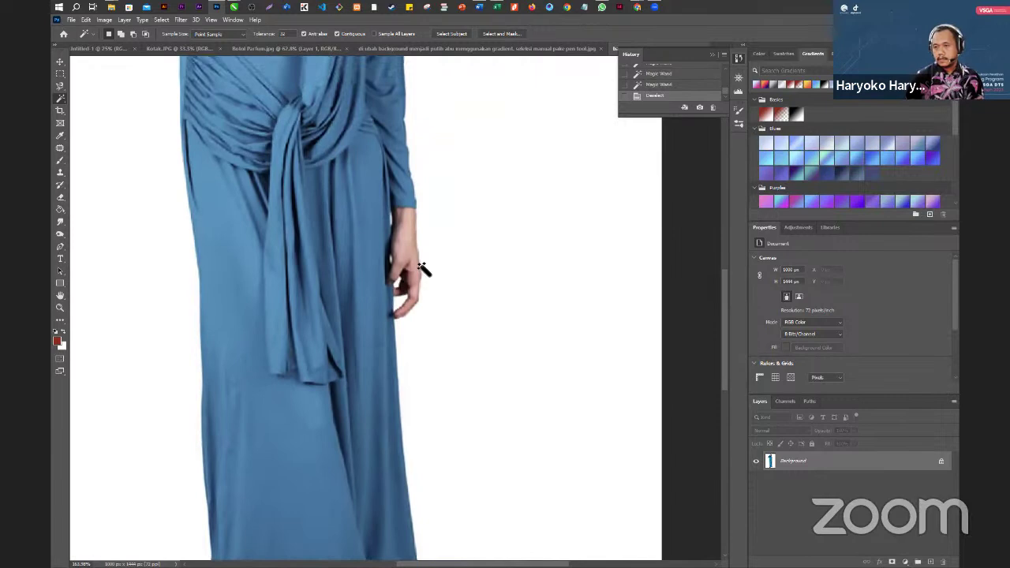
scroll(405, 275, "up", 2)
scroll(415, 271, "up", 3)
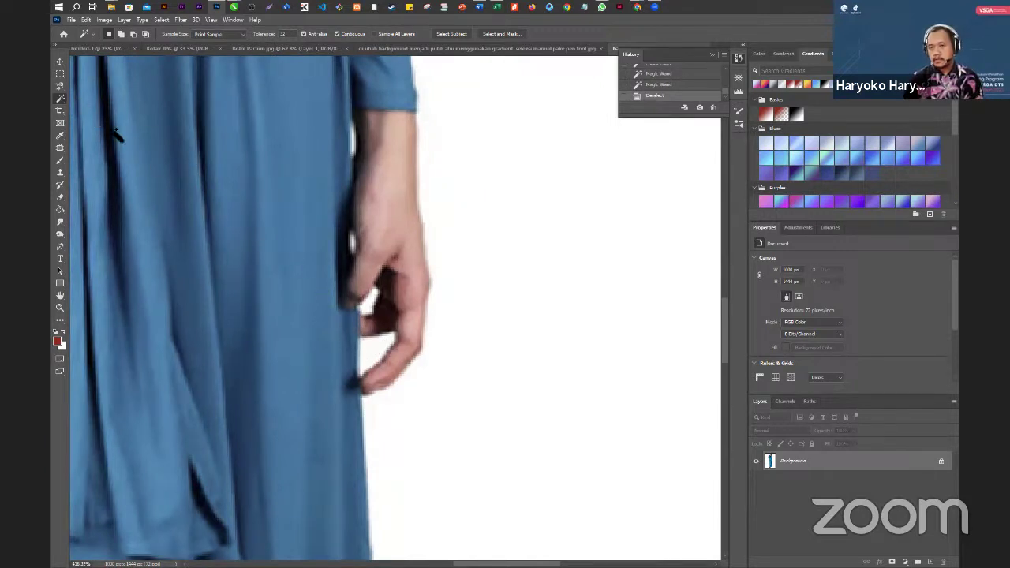
left_click(384, 352)
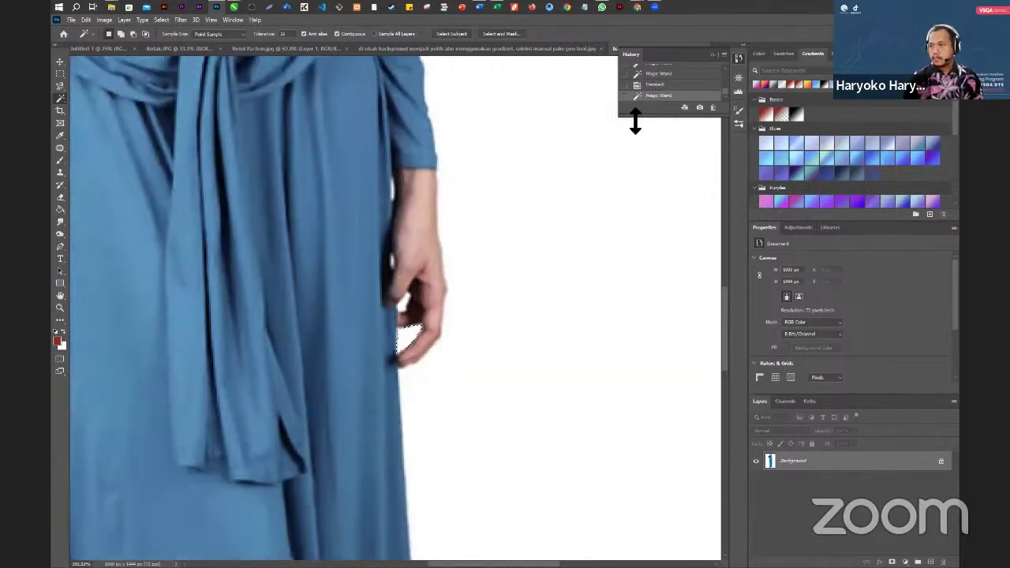
left_click(656, 73)
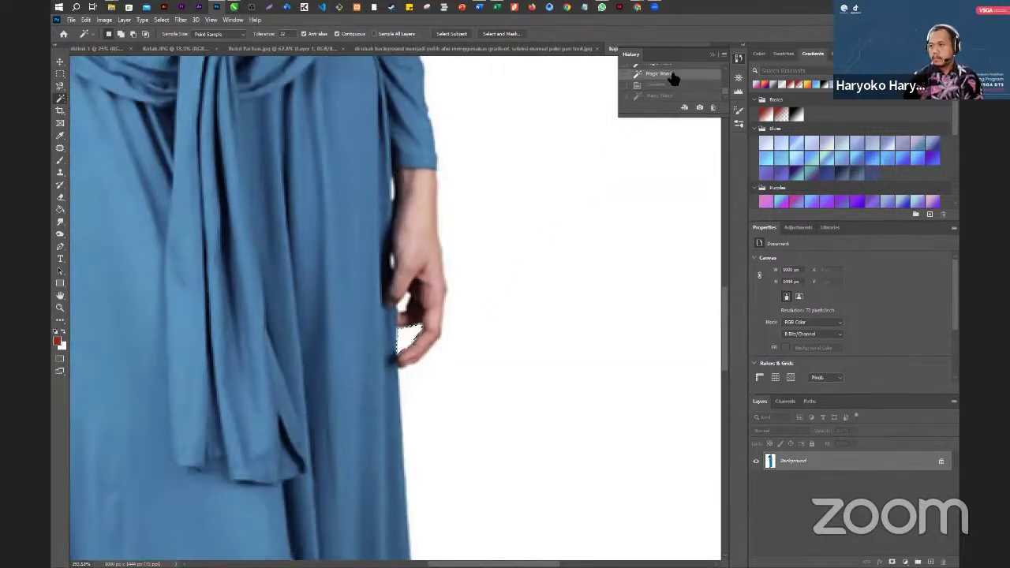
- Subtract the small white gaps between the lowered hand, its fingers and the dress from the selection with the Magic Wand
left_click(415, 341)
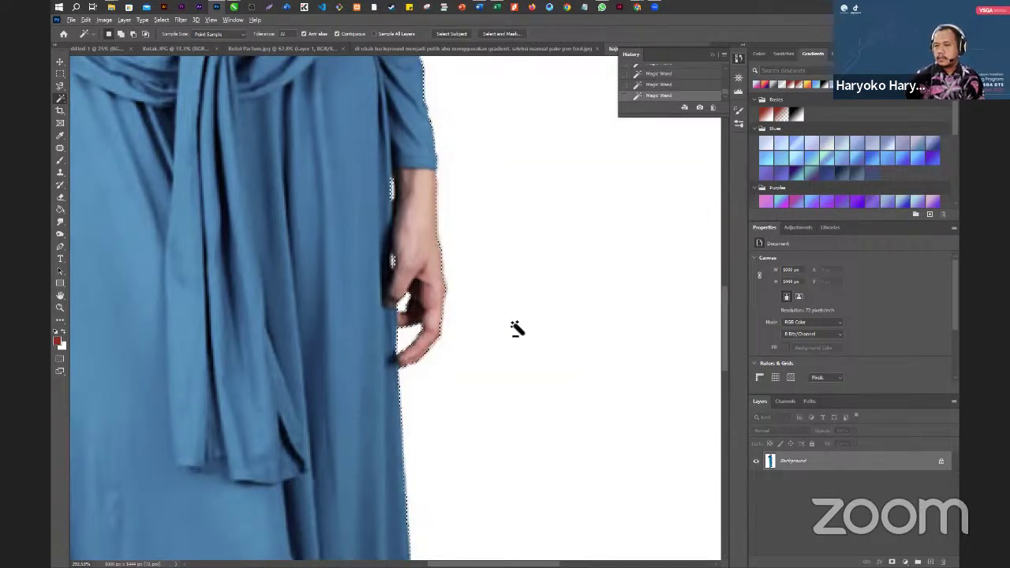
scroll(513, 326, "down", 5)
scroll(490, 306, "down", 1)
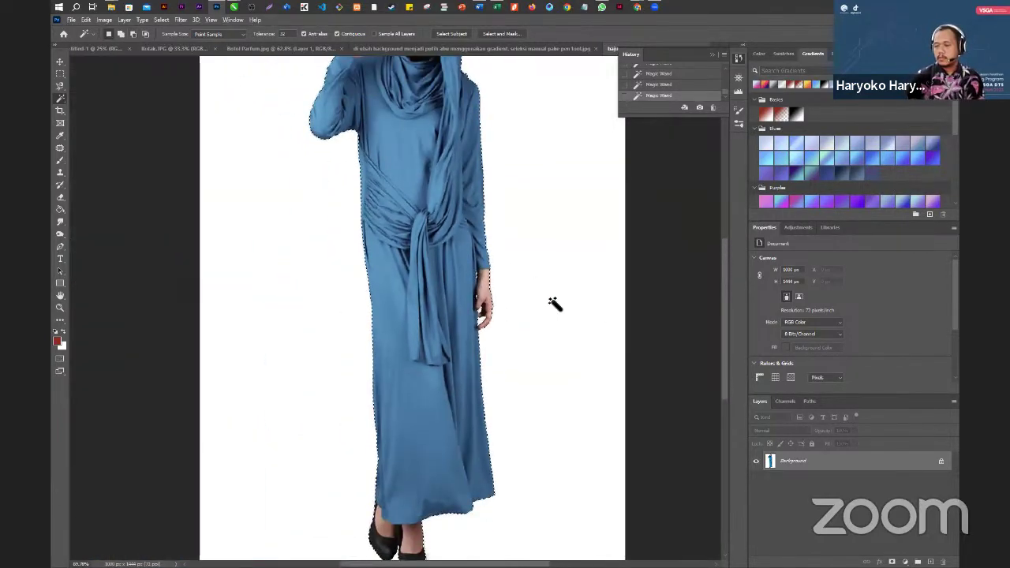
- Invert the selection so that it covers the white background around the woman
right_click(470, 209)
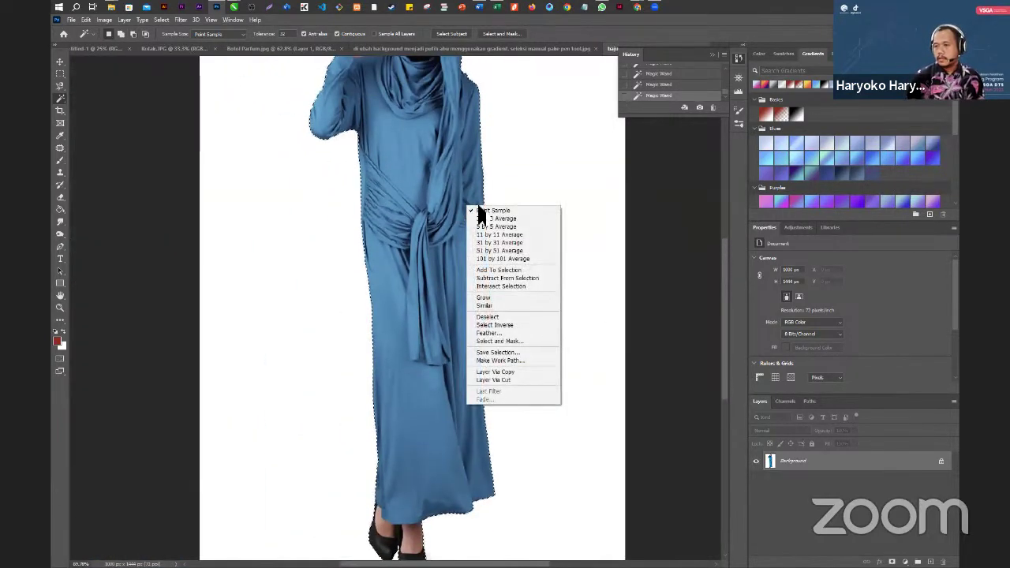
left_click(517, 324)
key("i")
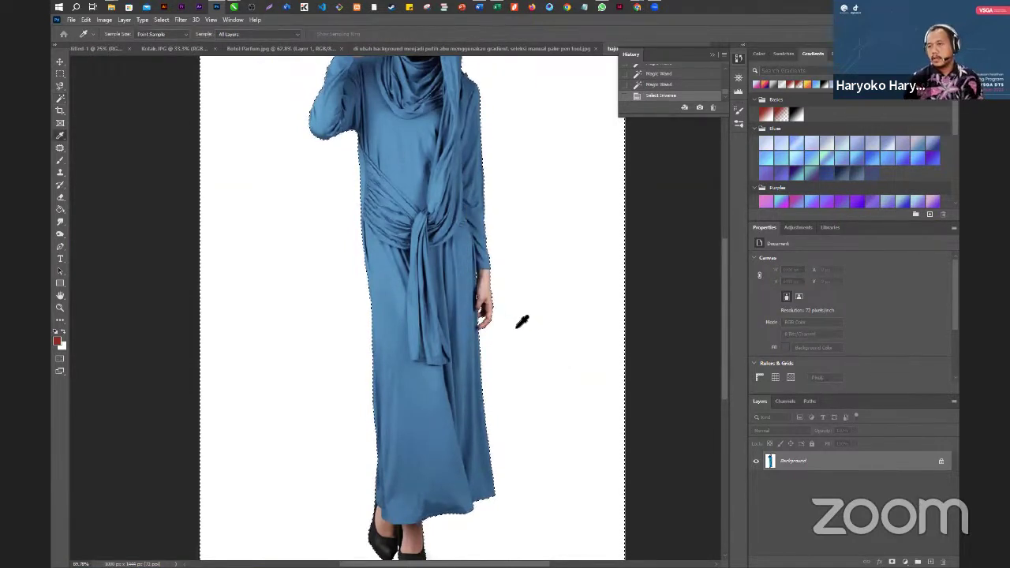
key("w")
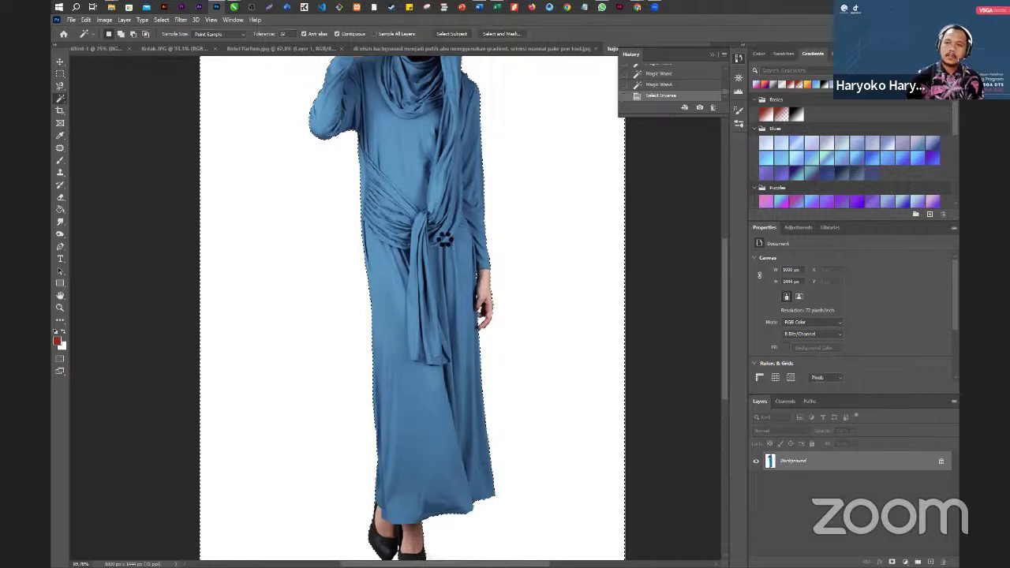
key("Delete")
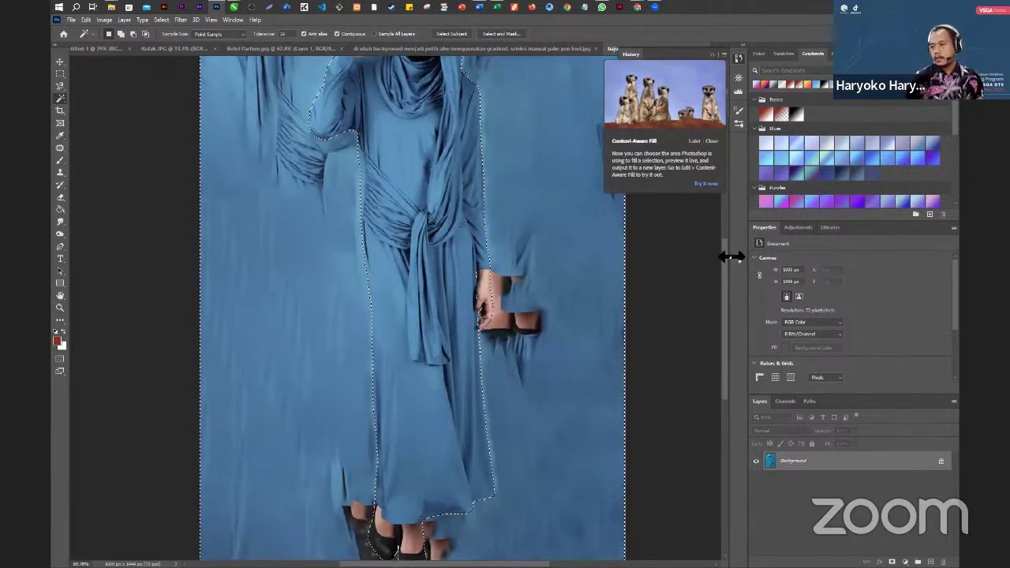
scroll(728, 242, "up", 4)
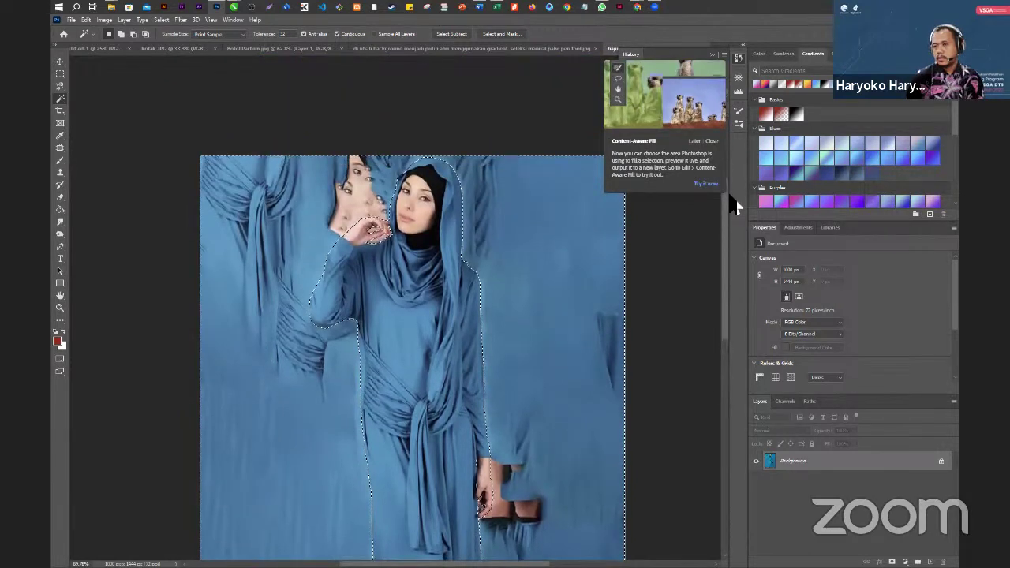
scroll(727, 233, "down", 2)
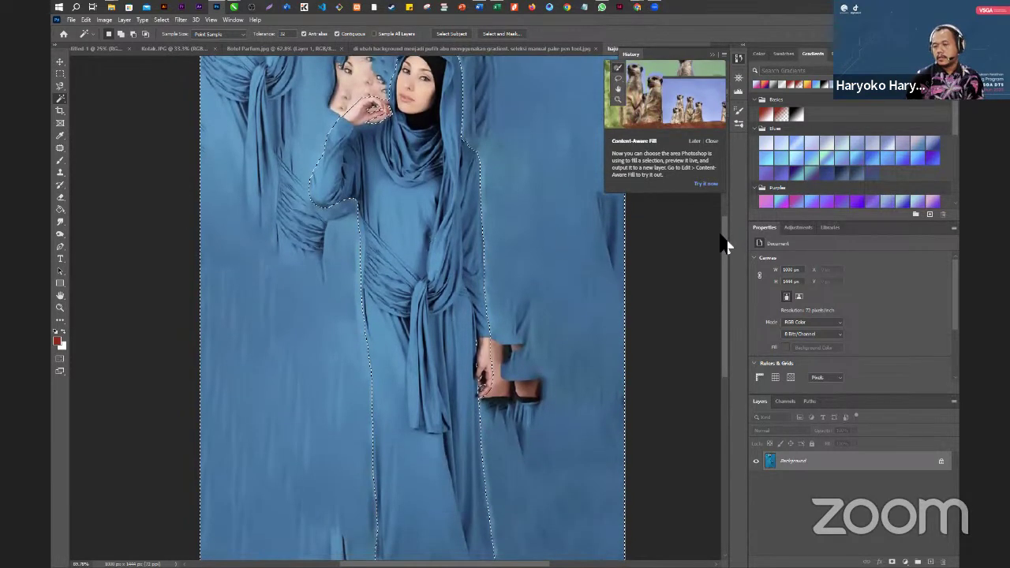
key("BackSpace")
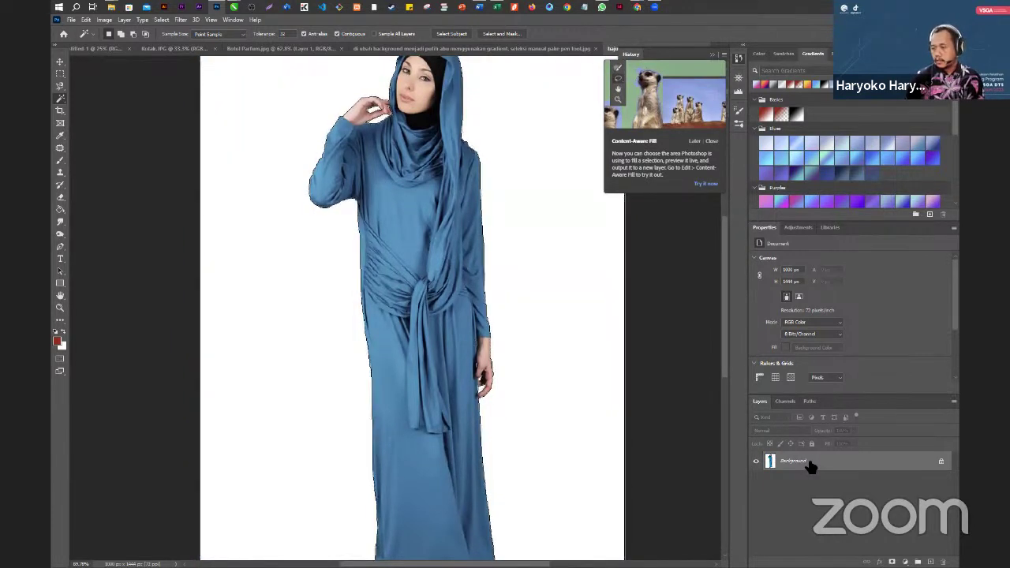
- Convert the locked Background into a regular editable layer, accepting the default settings
right_click(810, 467)
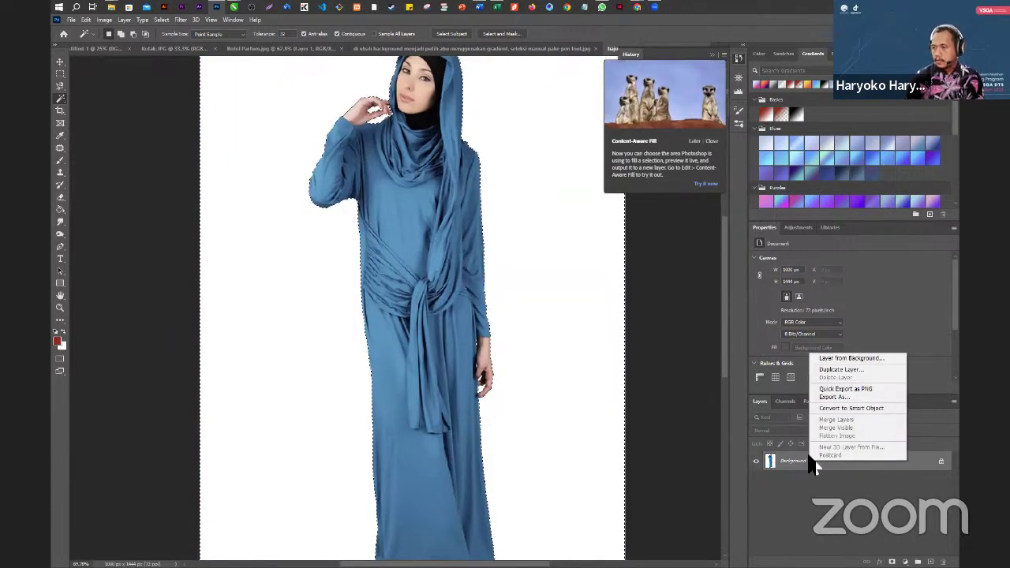
left_click(793, 465)
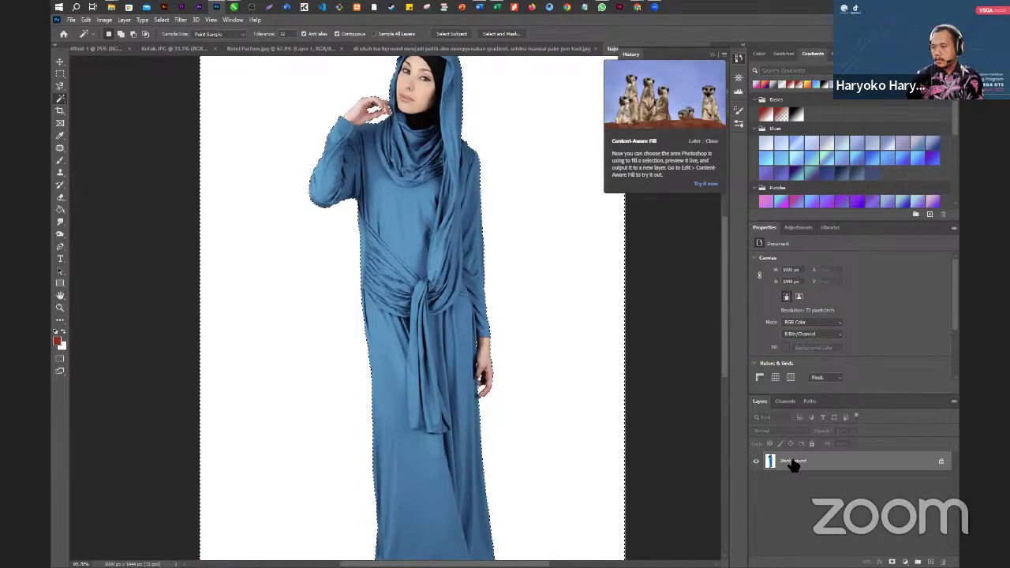
double_click(793, 464)
left_click(774, 110)
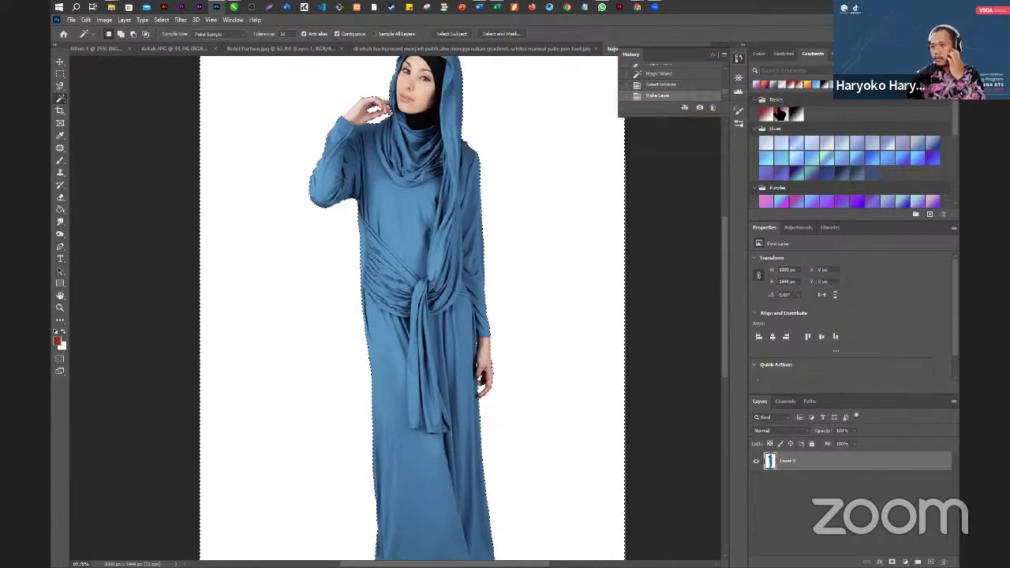
- Delete the selected white background to transparency and deselect
key("Delete")
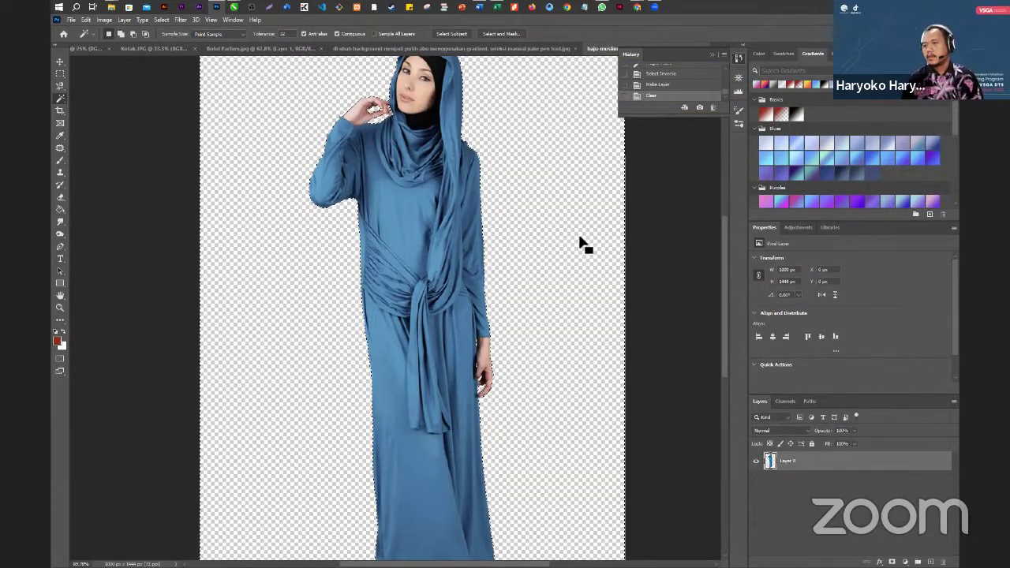
key("ctrl+d")
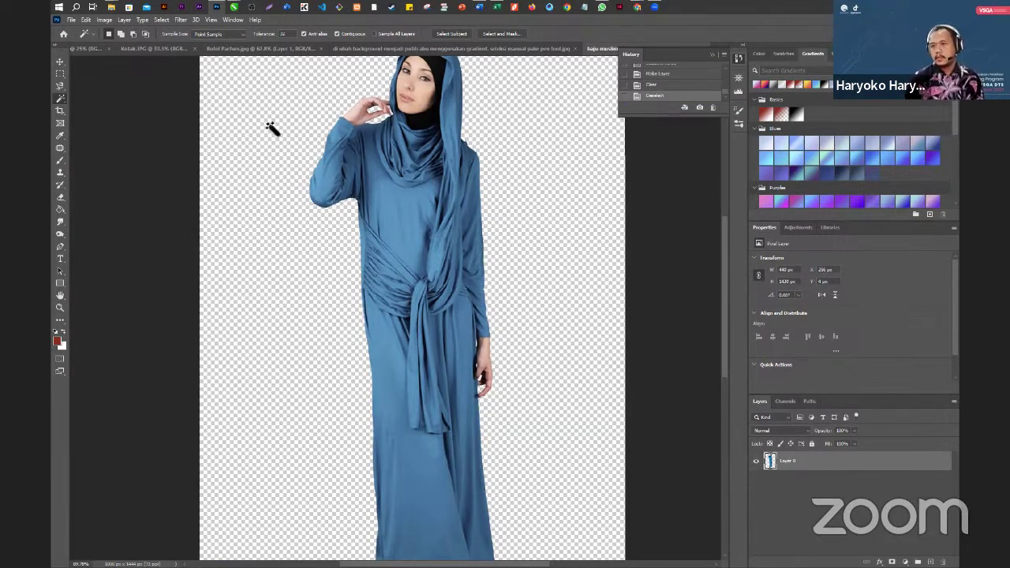
left_click(61, 123)
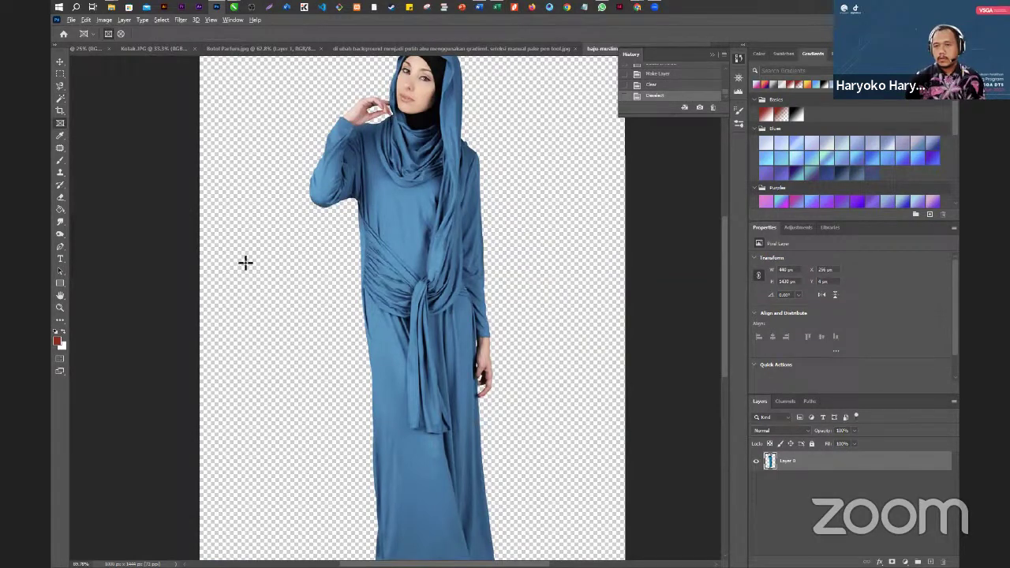
scroll(237, 268, "down", 2)
scroll(224, 274, "down", 1)
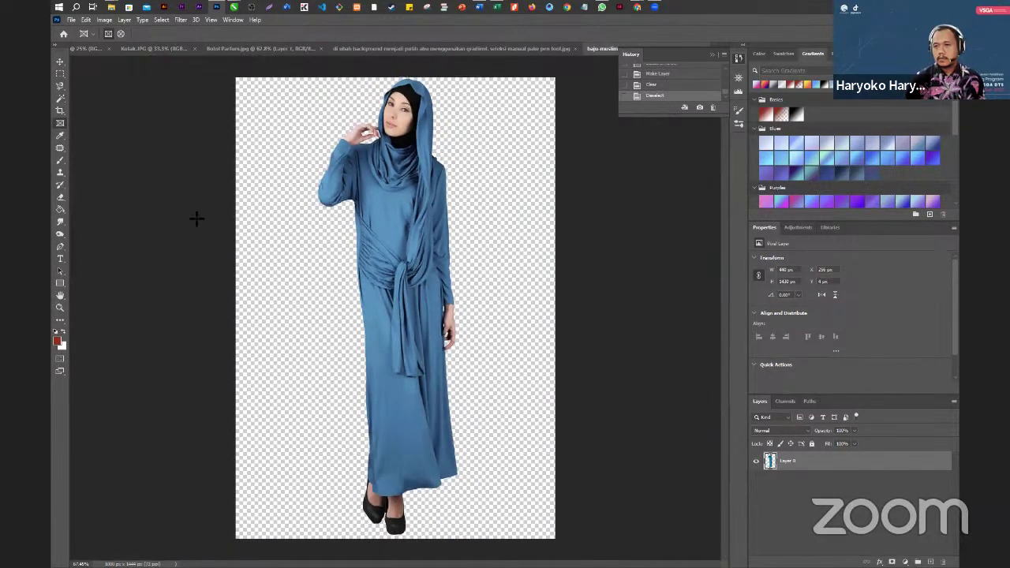
left_click(60, 62)
left_click(60, 123)
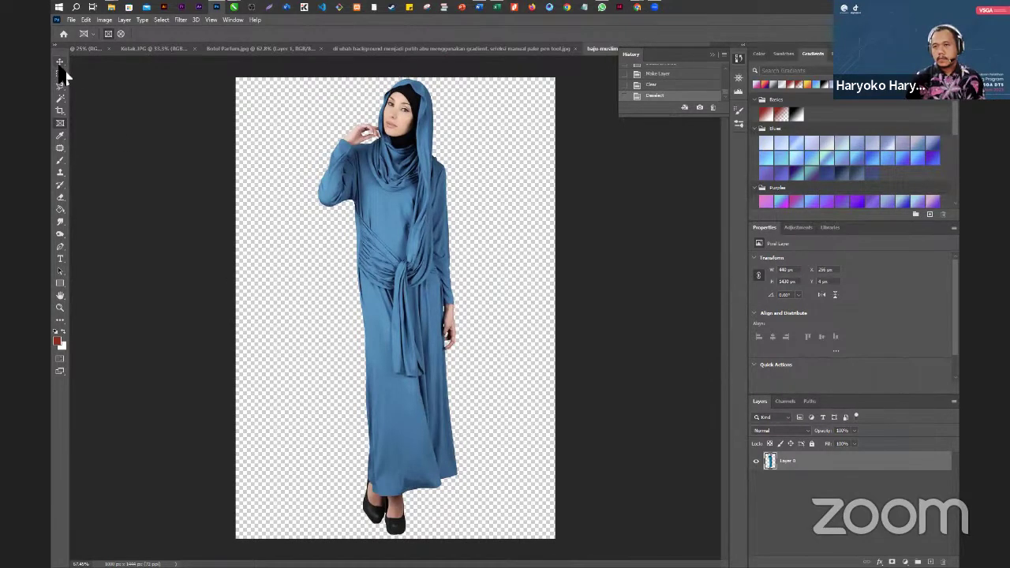
- Quick-export the cut-out image as baju-muslim.png in the folder BAHAN LATIHAN BELAJAR DASAR-DASAR PHOTOSHOP PART 2
left_click(72, 20)
mouse_move(127, 153)
left_click(255, 155)
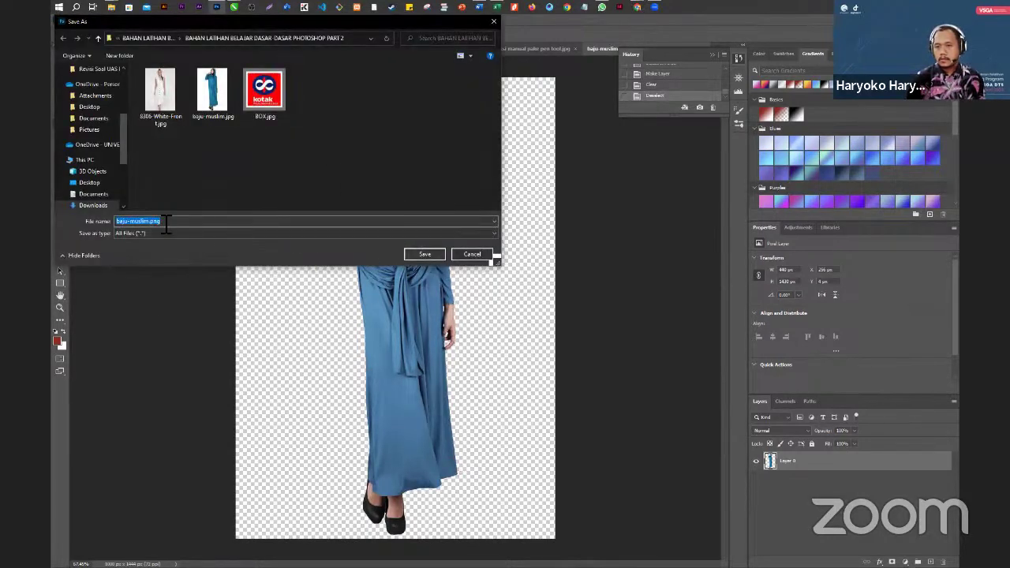
left_click(424, 256)
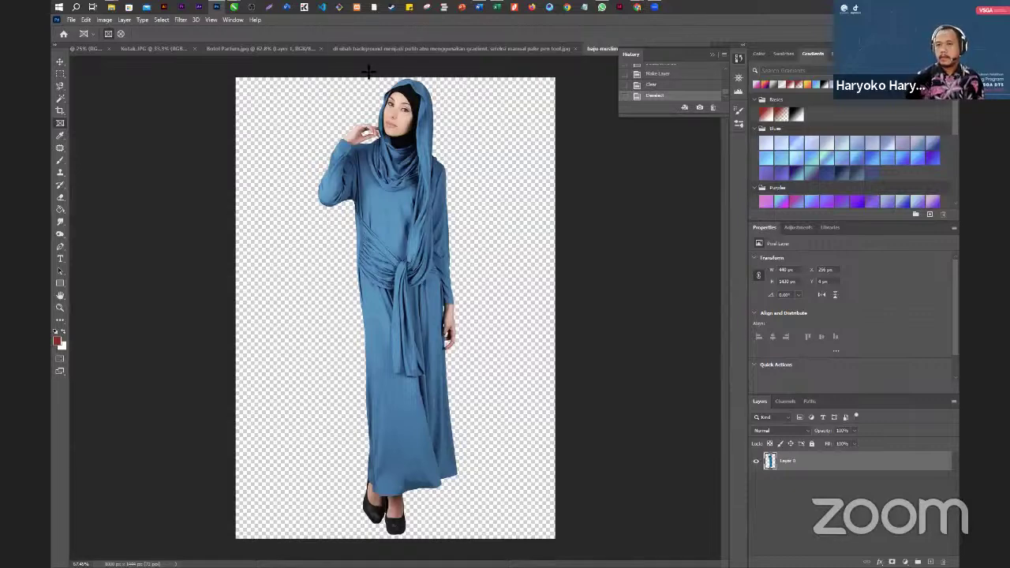
- Switch to the Botol Parfum.jpg document by way of the headscarf portrait document
left_click(400, 50)
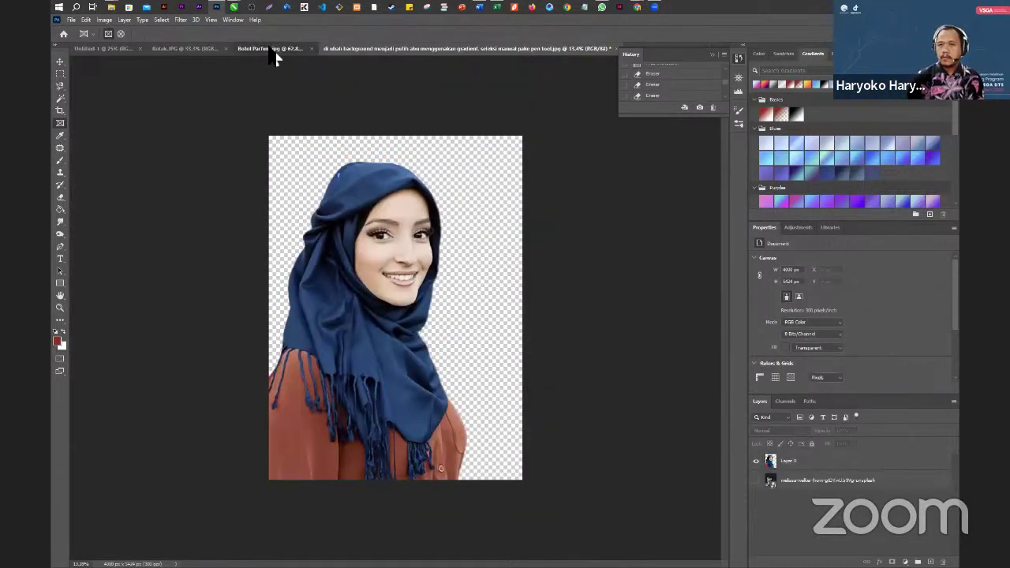
left_click(274, 50)
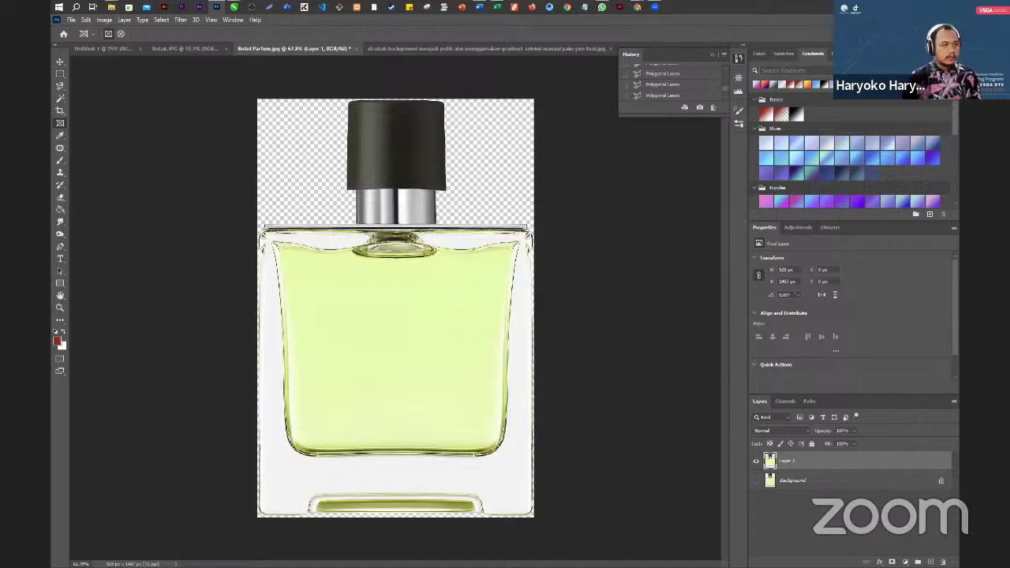
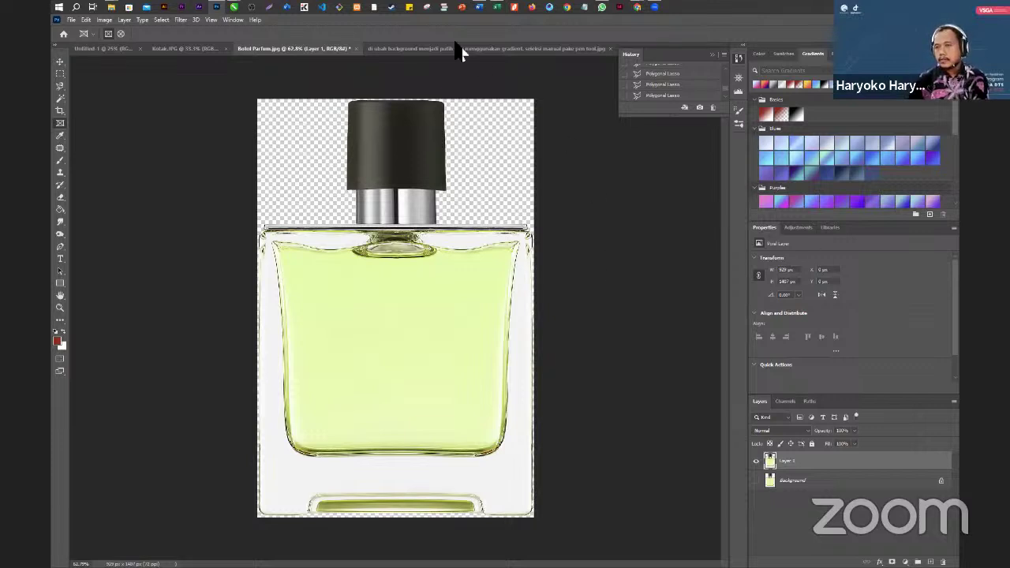
- Switch to the pimples-of-face.jpg document by way of the headscarf portrait and baju-muslim documents, collapsing the History panel
left_click(408, 50)
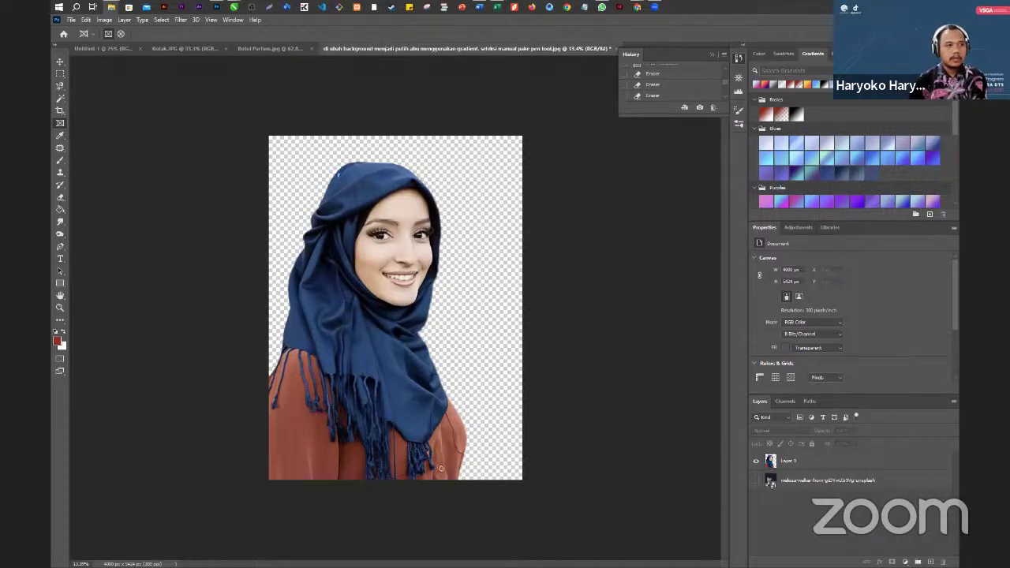
left_click_drag(349, 192, 714, 61)
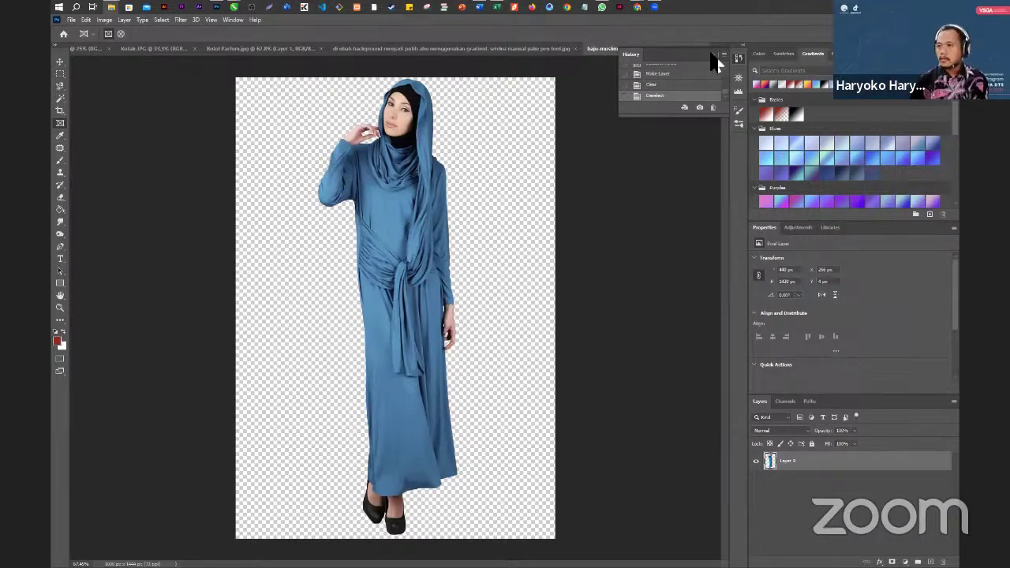
left_click(620, 142)
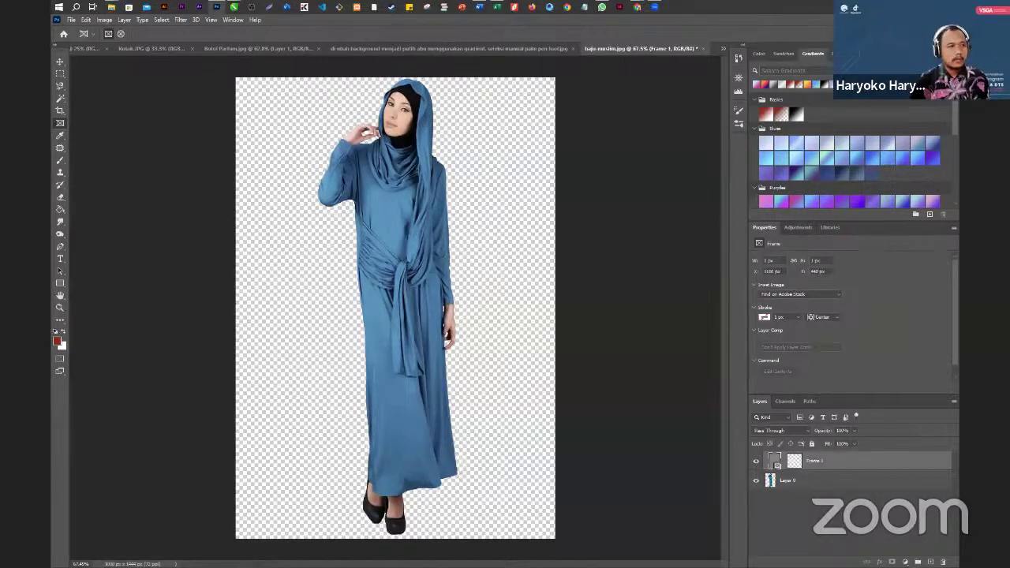
left_click_drag(531, 224, 647, 99)
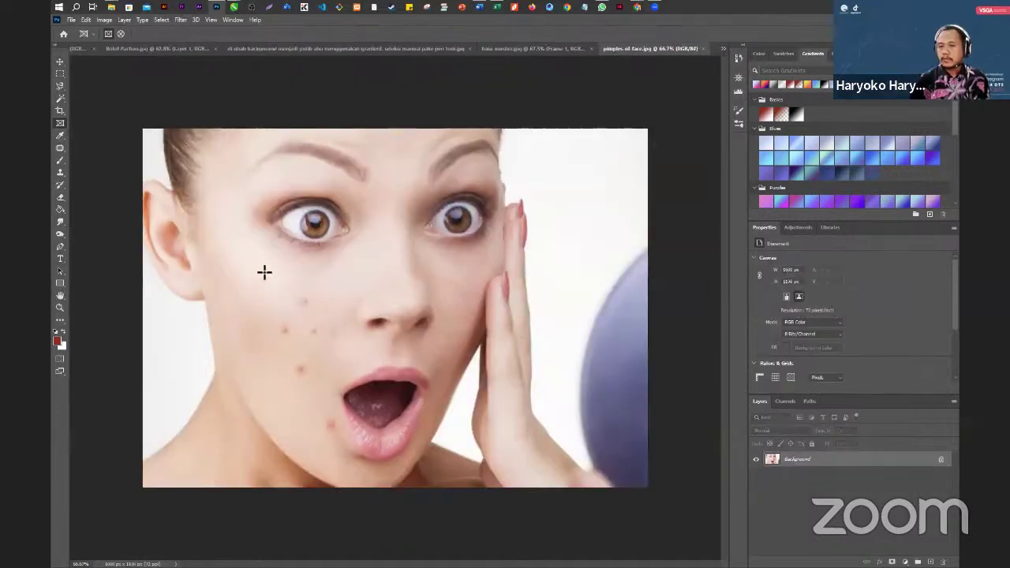
- Replace the three blemishes on the upper cheek with nearby clean skin using the Patch Tool, and deselect
left_click(61, 155)
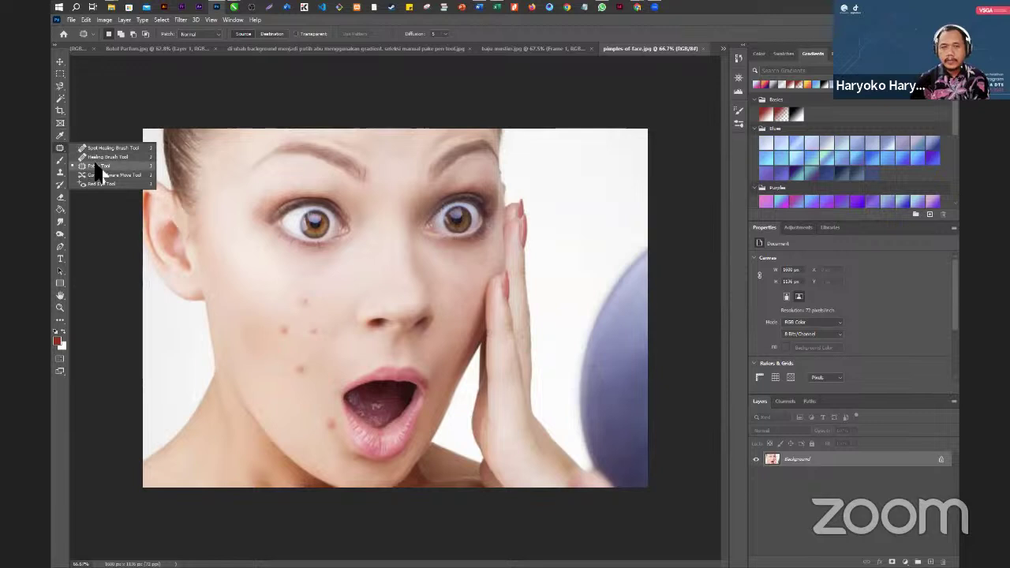
left_click(96, 165)
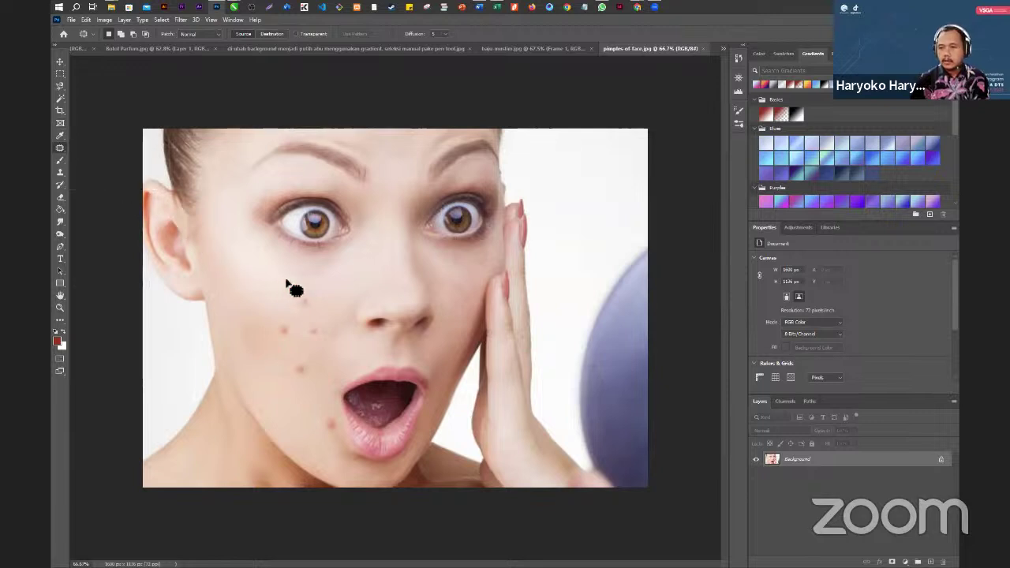
mouse_move(313, 299)
left_mouse_down()
mouse_move(317, 309)
mouse_move(299, 312)
mouse_move(298, 290)
mouse_move(332, 305)
left_mouse_up()
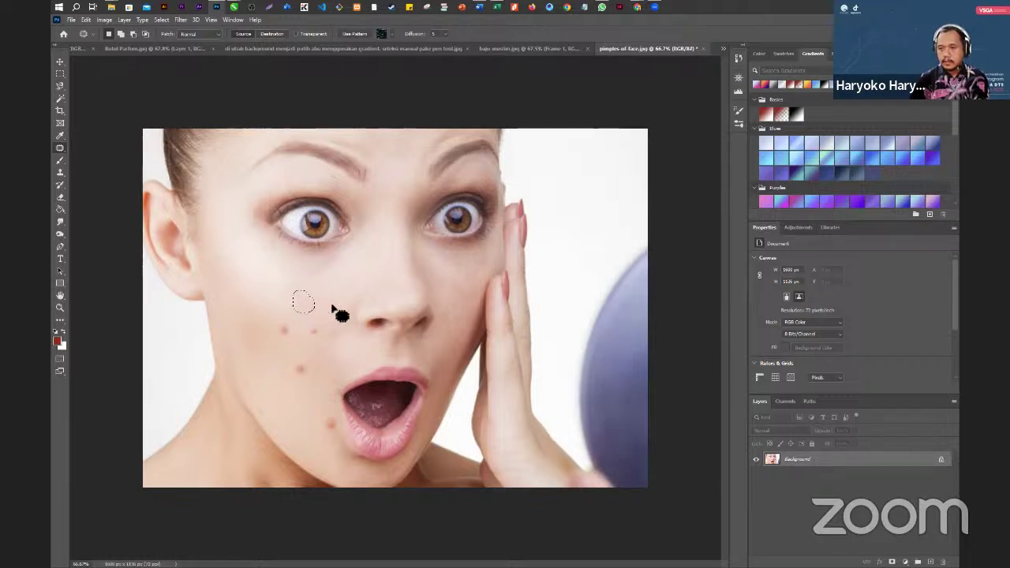
left_click(290, 329)
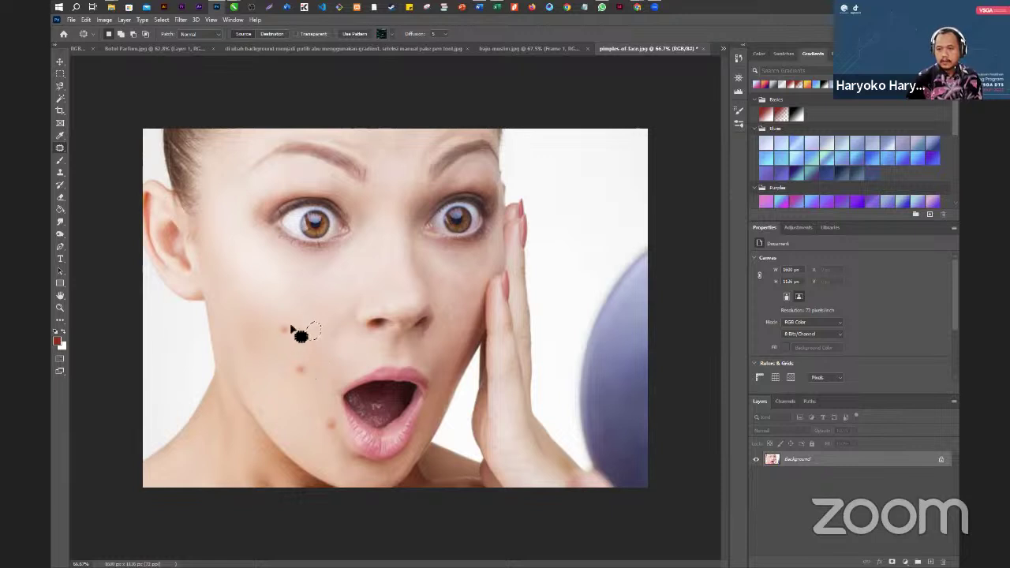
mouse_move(287, 334)
left_mouse_down()
mouse_move(273, 339)
mouse_move(282, 316)
mouse_move(289, 330)
left_mouse_up()
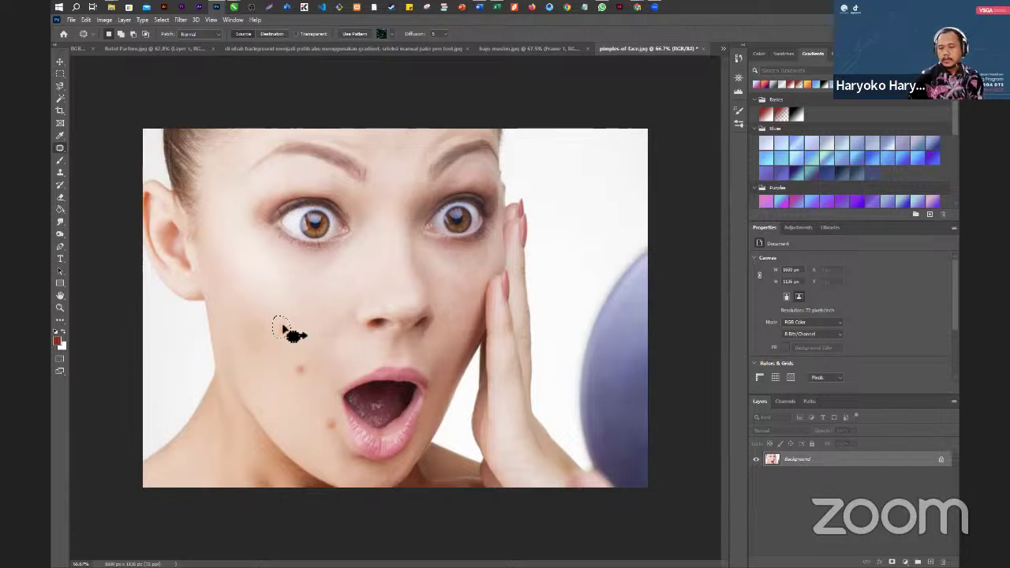
left_click_drag(291, 335, 265, 309)
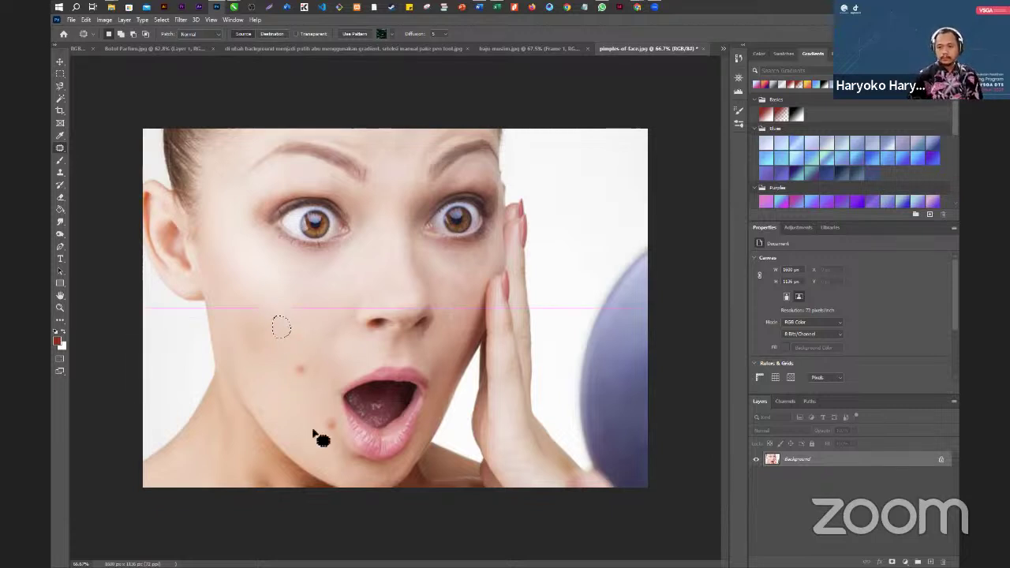
key("ctrl+d")
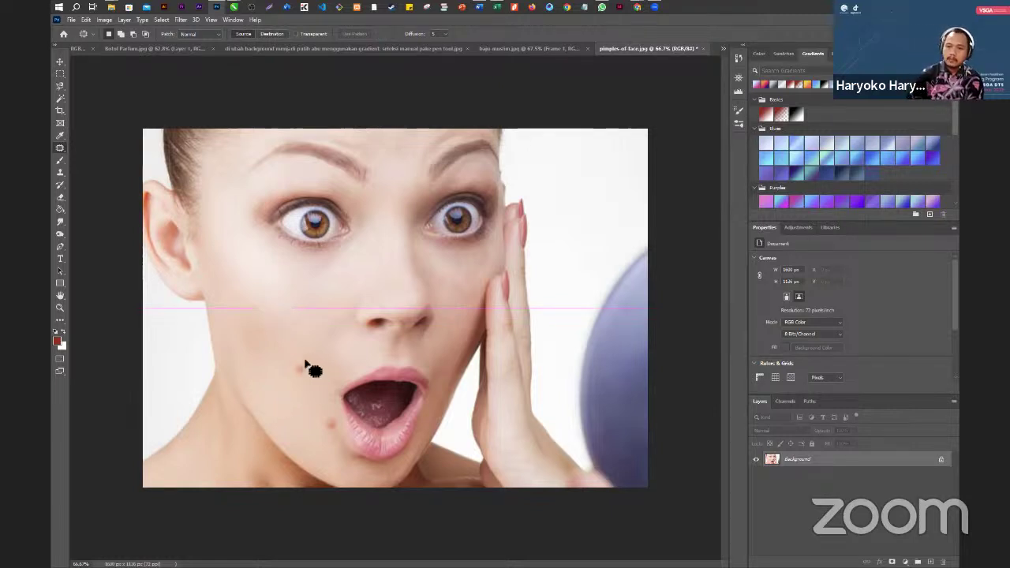
- Patch the two remaining blemishes on the lower cheek and beside the mouth with clean skin, and deselect
mouse_move(307, 364)
left_mouse_down()
mouse_move(308, 379)
mouse_move(292, 380)
mouse_move(298, 361)
mouse_move(308, 368)
left_mouse_up()
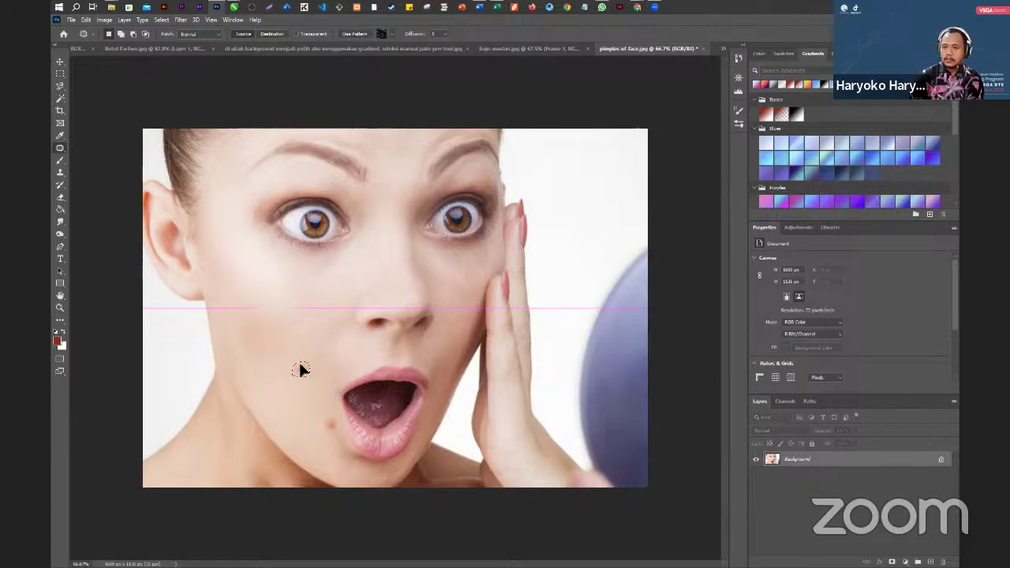
left_click_drag(232, 235, 235, 237)
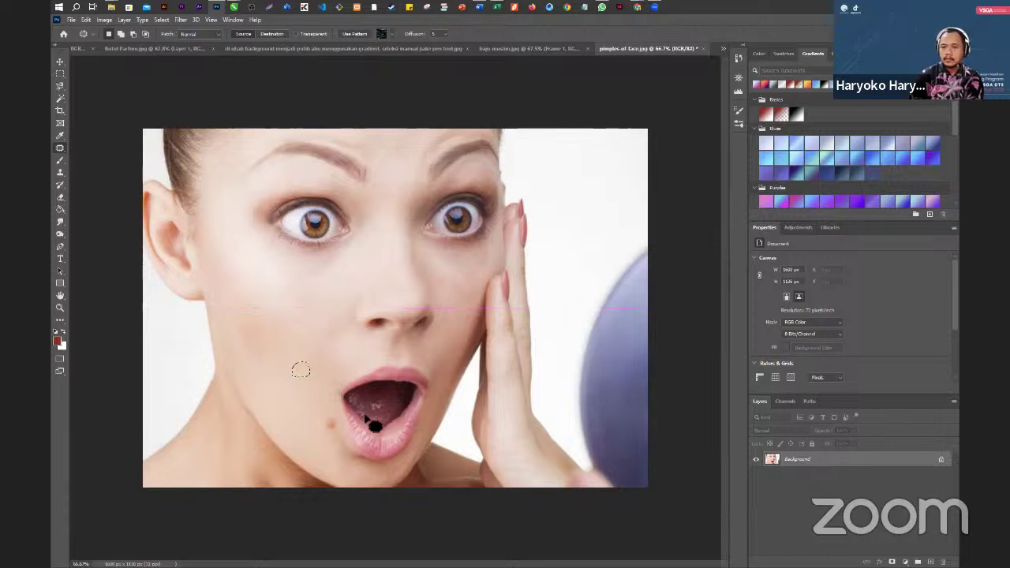
left_click_drag(361, 448, 342, 430)
key("ctrl+z")
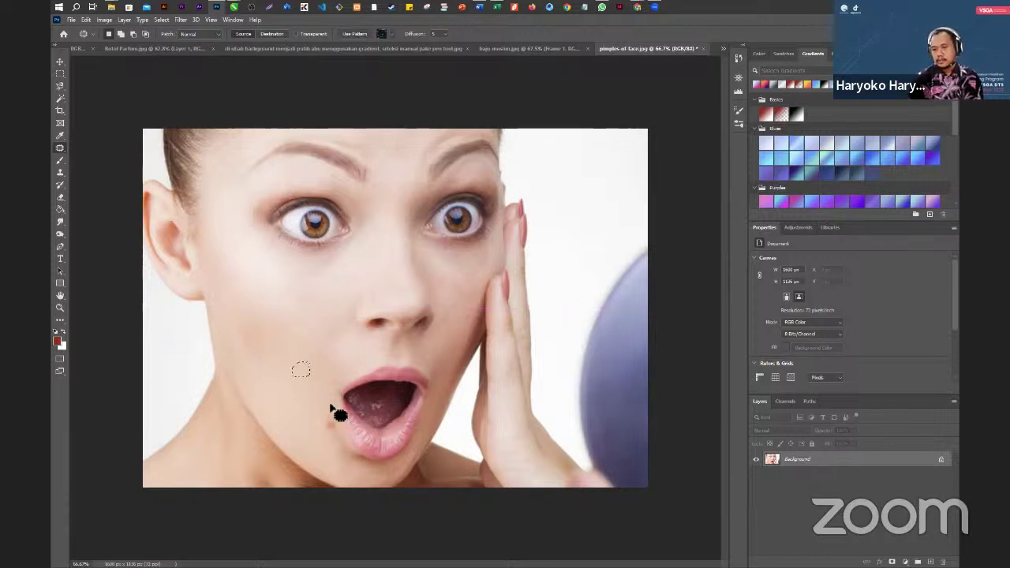
mouse_move(342, 426)
left_mouse_down()
mouse_move(331, 435)
mouse_move(327, 412)
mouse_move(340, 418)
left_mouse_up()
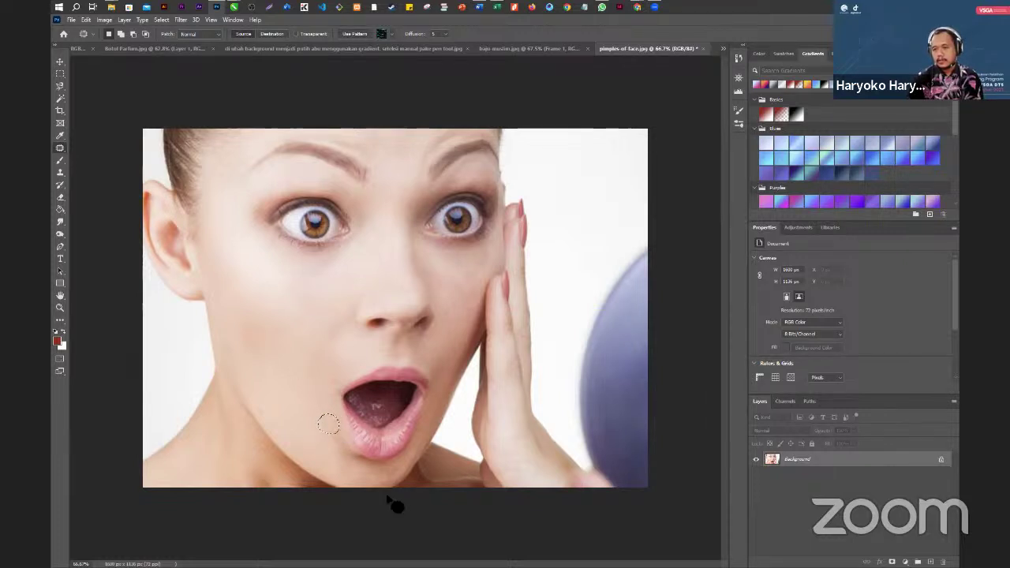
left_click(432, 382)
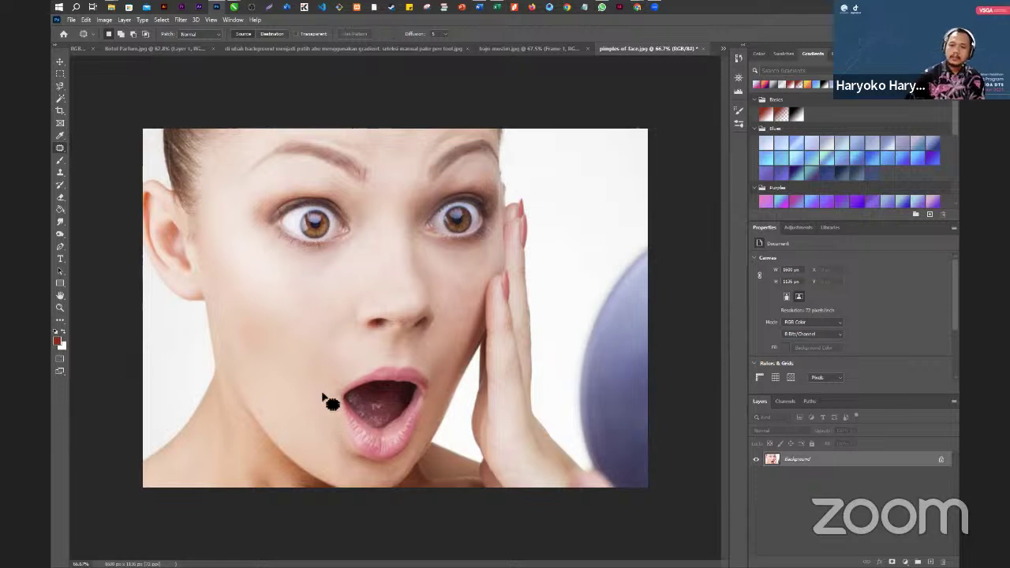
- Examine the retouched cheek up close and switch to the Green claims from discount brands image
scroll(294, 385, "up", 3)
scroll(293, 385, "up", 5)
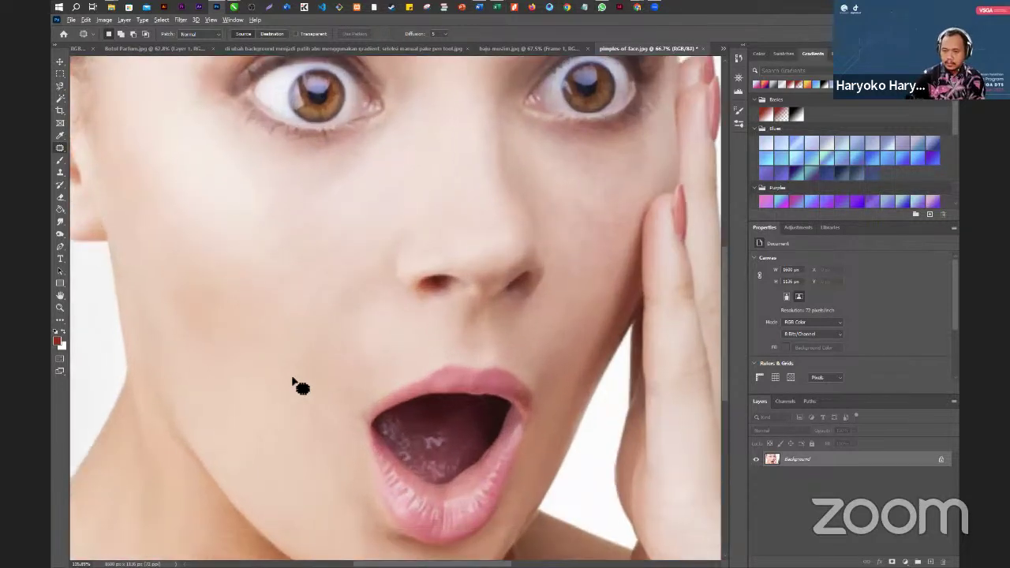
scroll(294, 324, "up", 1)
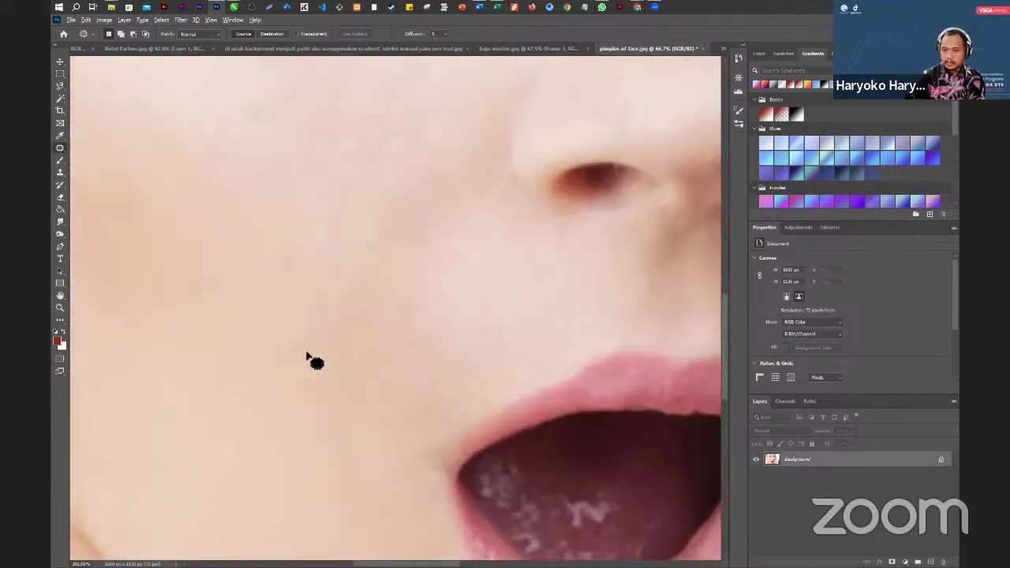
scroll(332, 337, "down", 2)
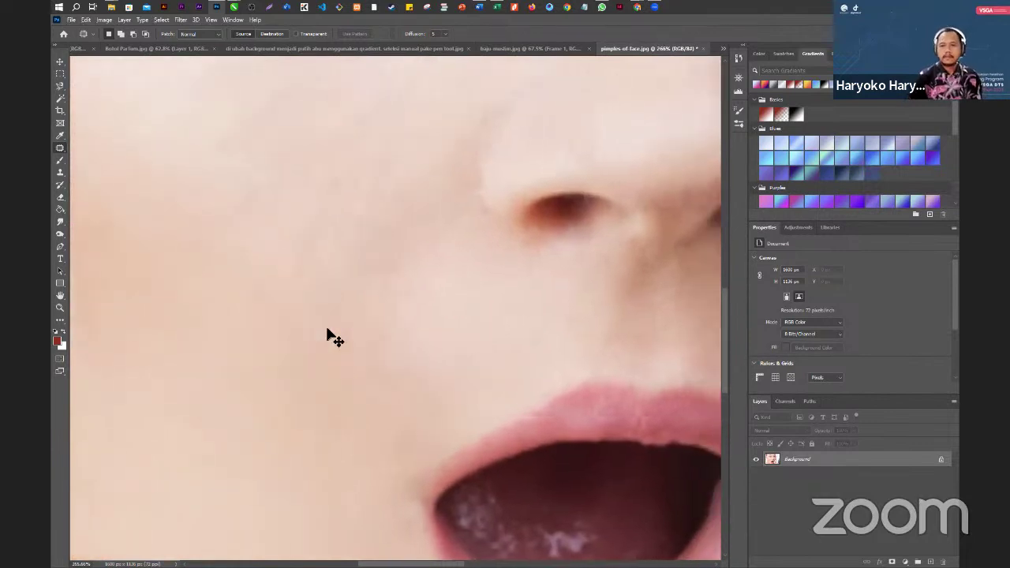
scroll(333, 338, "down", 5)
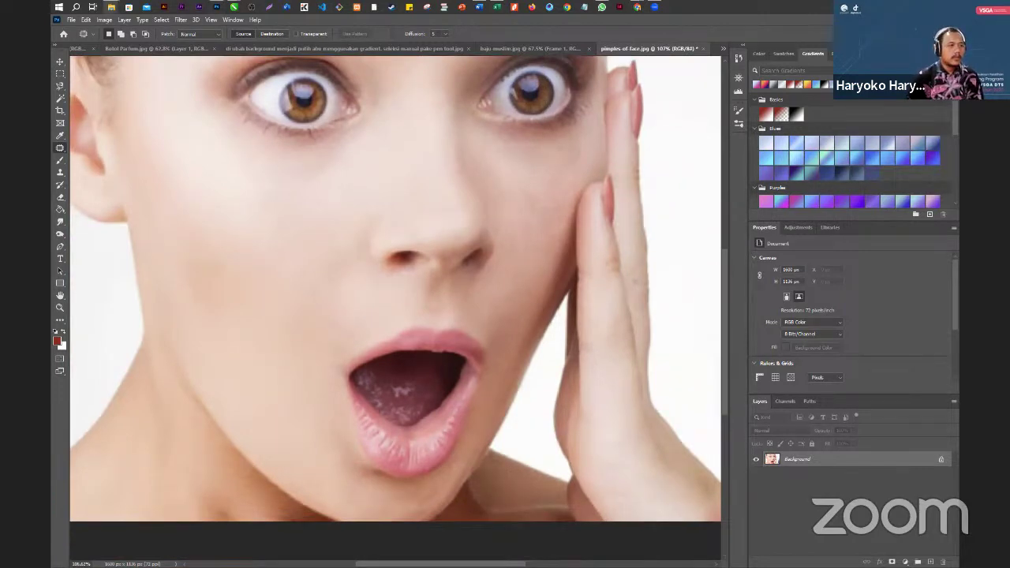
left_click_drag(693, 48, 664, 122)
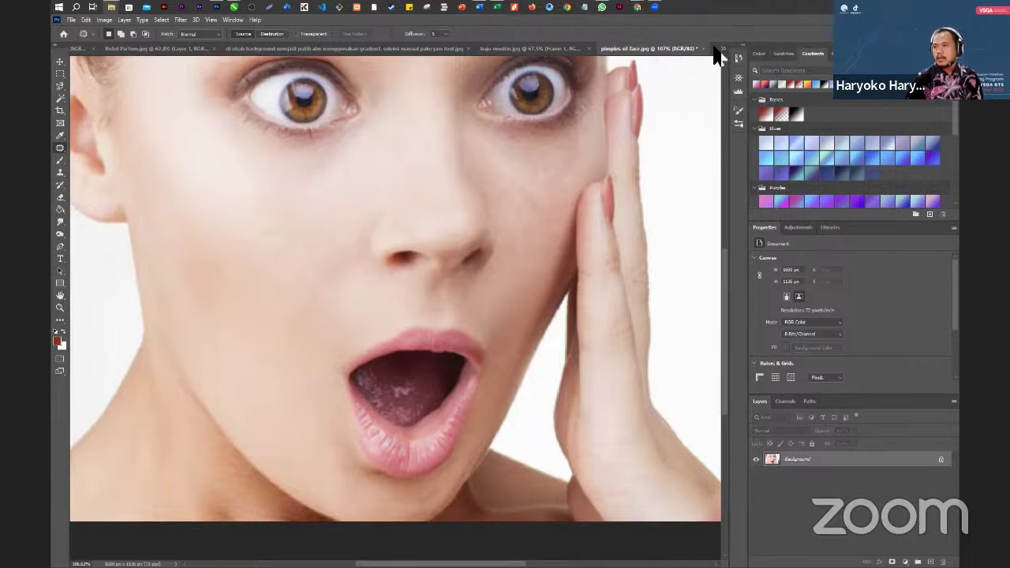
- Choose the Clone Stamp Tool and adjust its brush size to suit the letters of the WATERMATKS text
scroll(390, 266, "up", 4)
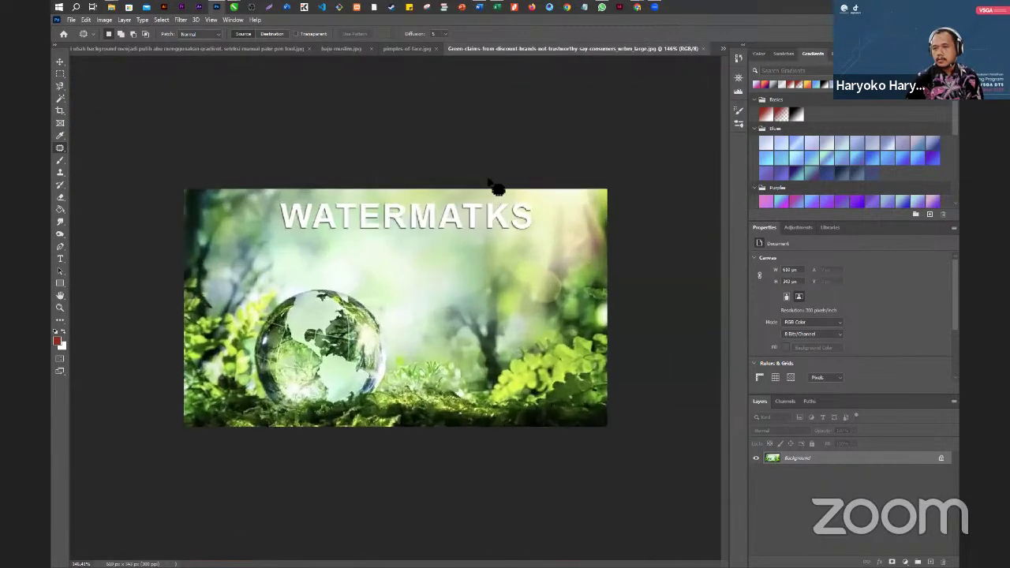
scroll(474, 203, "up", 3)
scroll(415, 176, "up", 2)
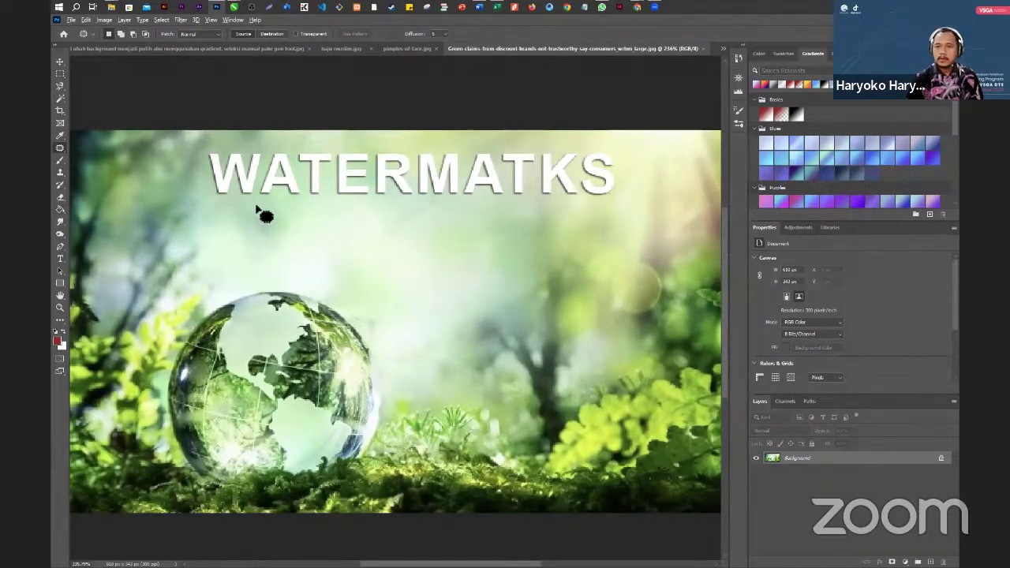
scroll(257, 210, "down", 1)
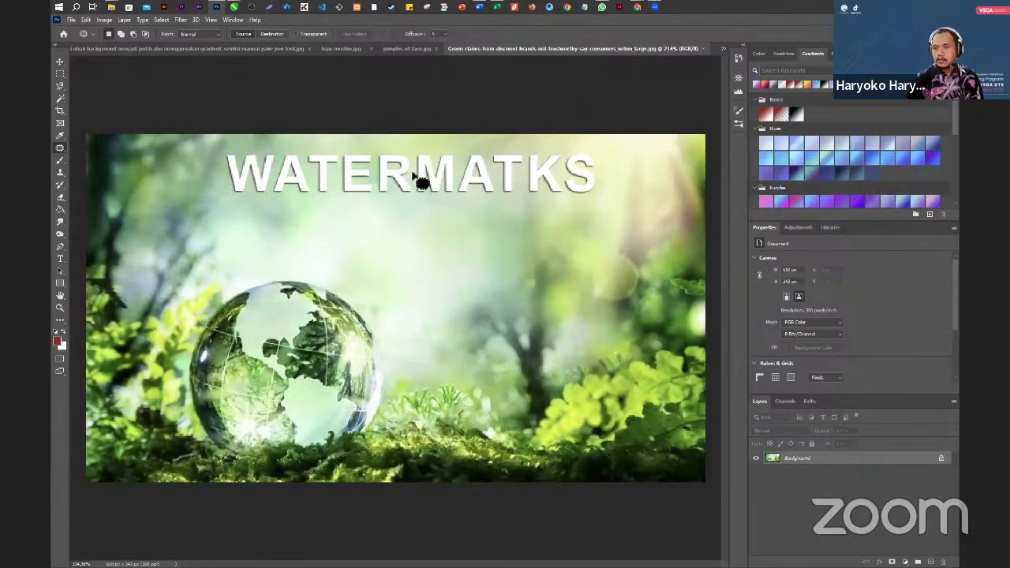
left_click(60, 175)
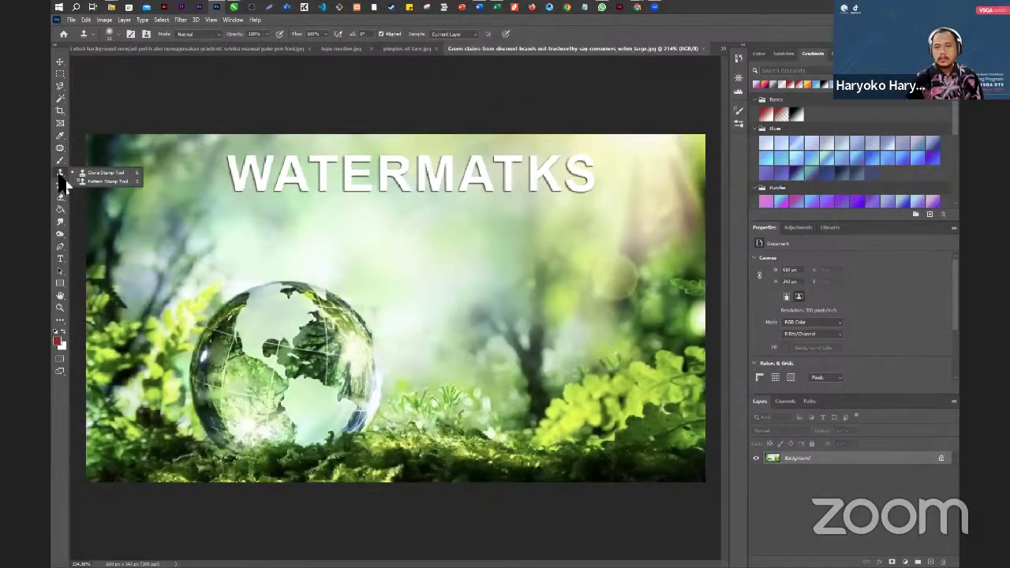
left_click(120, 175)
scroll(227, 166, "up", 3)
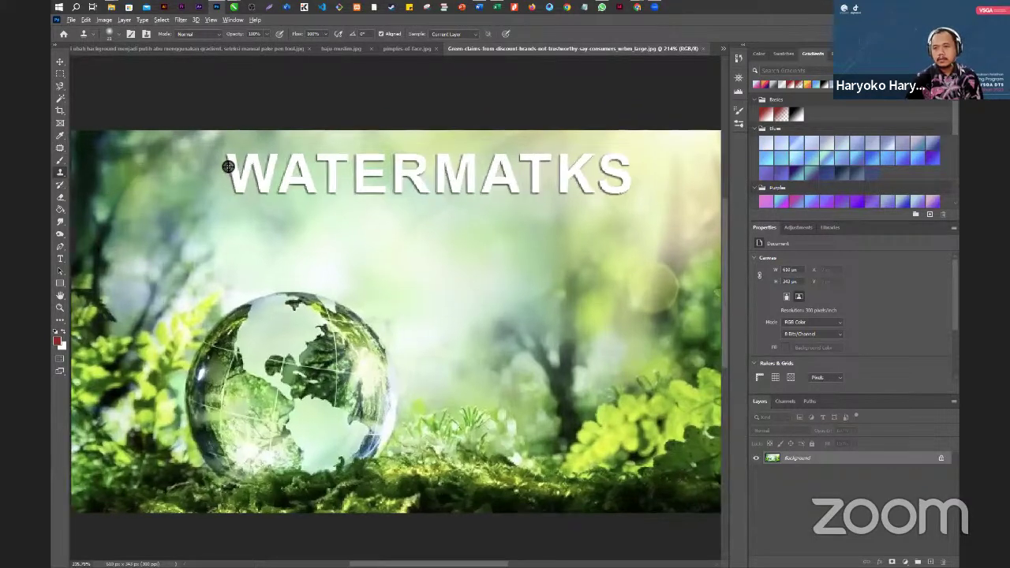
scroll(227, 166, "up", 4)
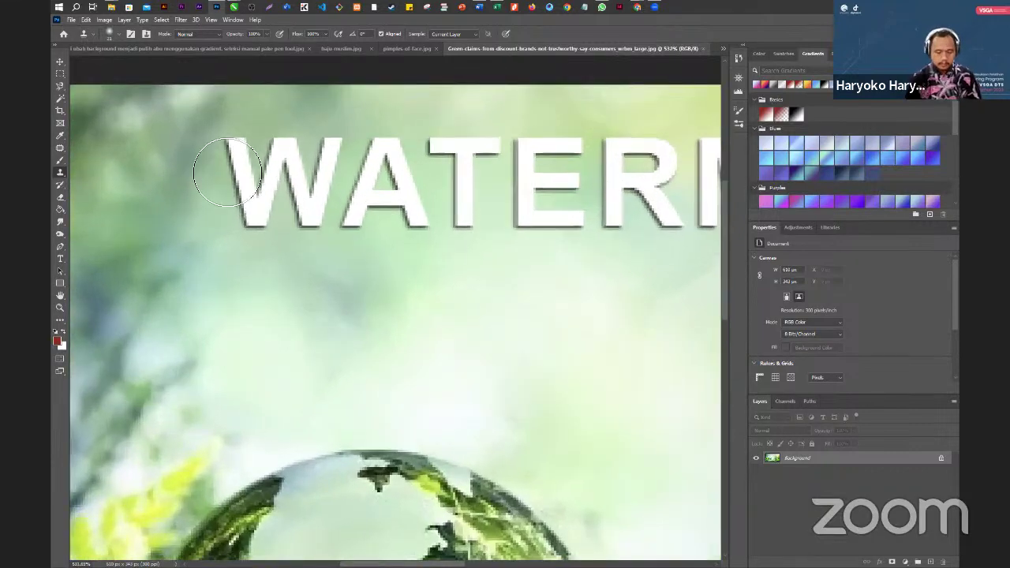
key("bracketleft")
key("bracketleft")
key("bracketleft")
key("bracketleft")
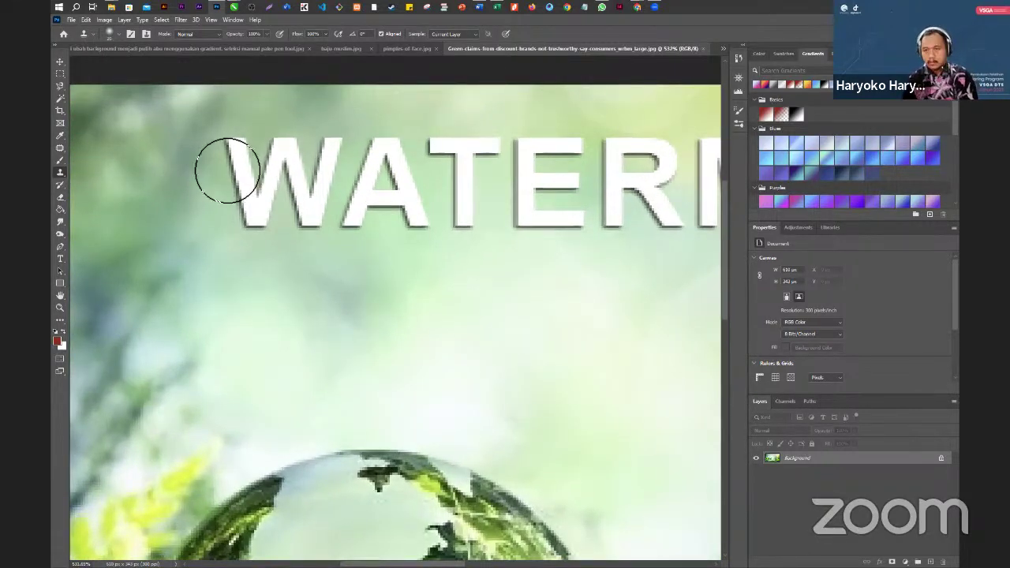
key("bracketright")
key("bracketright")
key("bracketright")
key("bracketright")
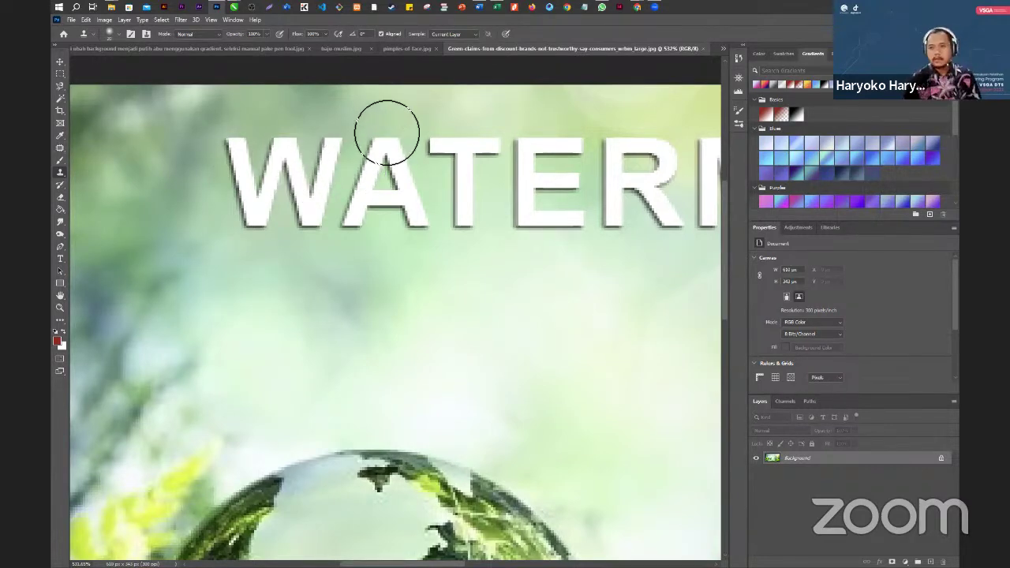
- Sample the green background above the letter A and clone it over the letter's peak
key("alt")
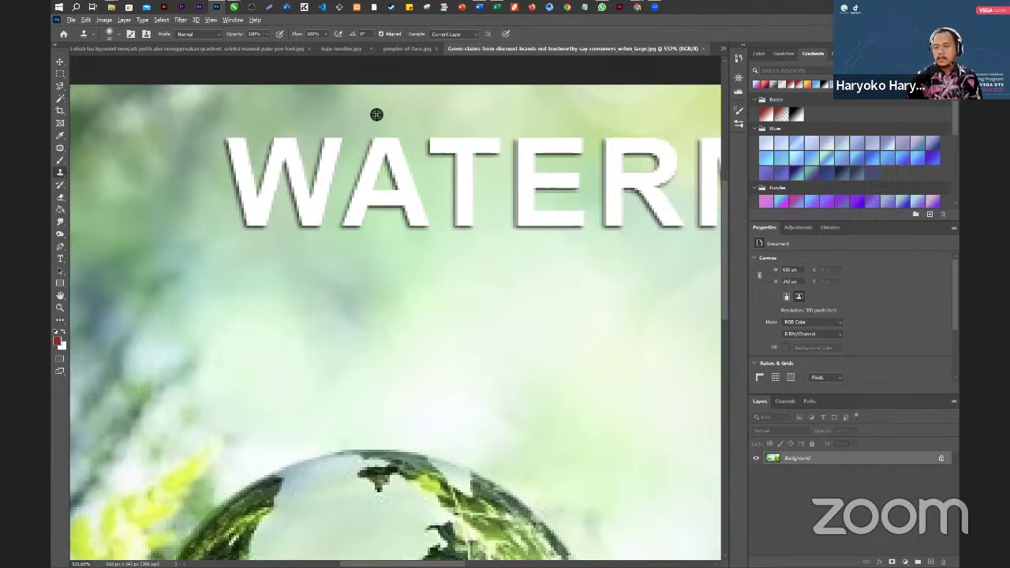
left_click(378, 115, "alt")
mouse_move(388, 158)
left_mouse_down()
mouse_move(391, 171)
mouse_move(383, 158)
mouse_move(399, 153)
left_mouse_up()
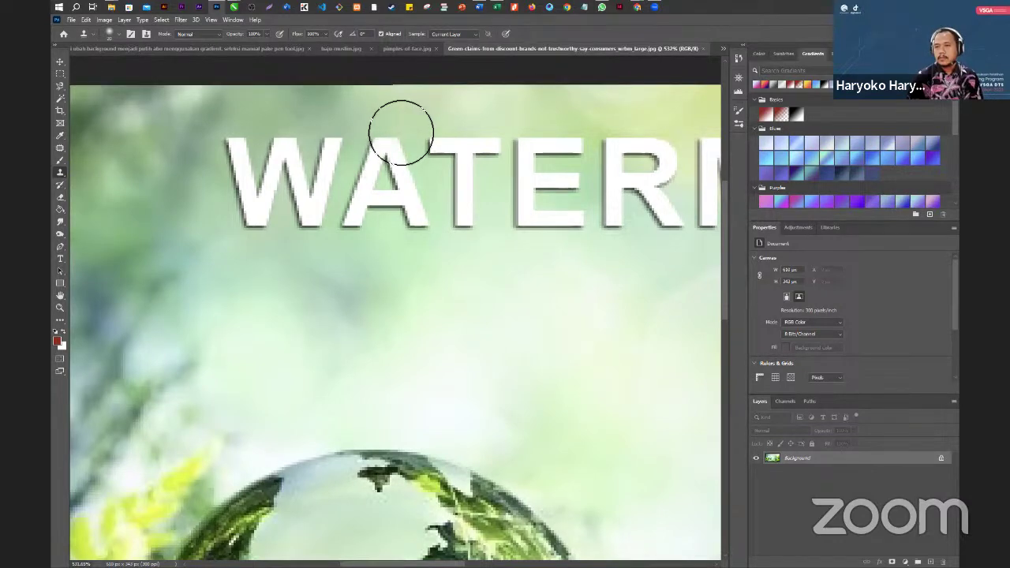
key("ctrl+z")
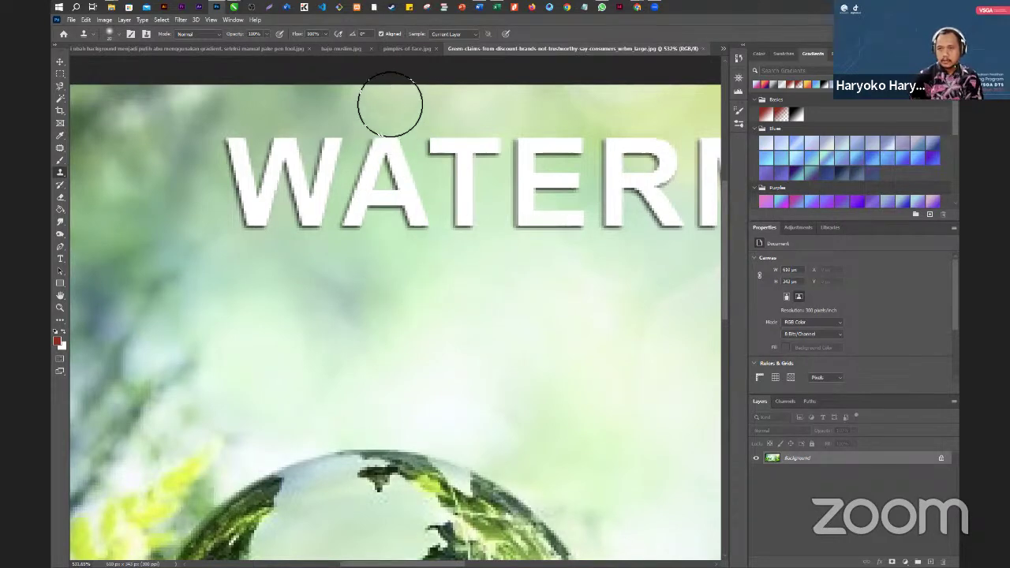
mouse_move(390, 108)
left_mouse_down()
mouse_move(388, 154)
mouse_move(393, 147)
mouse_move(412, 178)
mouse_move(404, 128)
mouse_move(392, 140)
mouse_move(410, 191)
left_mouse_up()
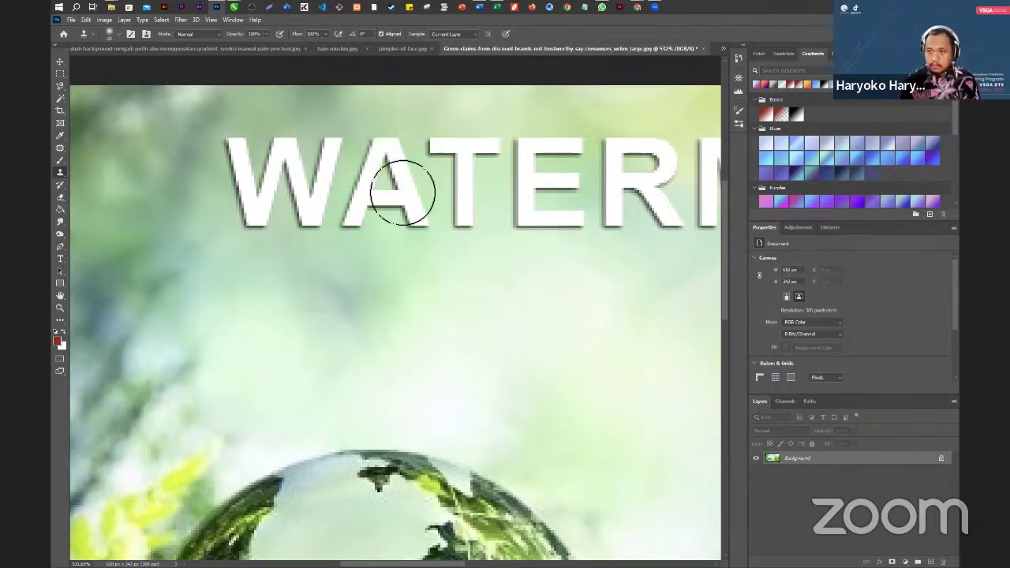
left_click_drag(395, 187, 399, 160)
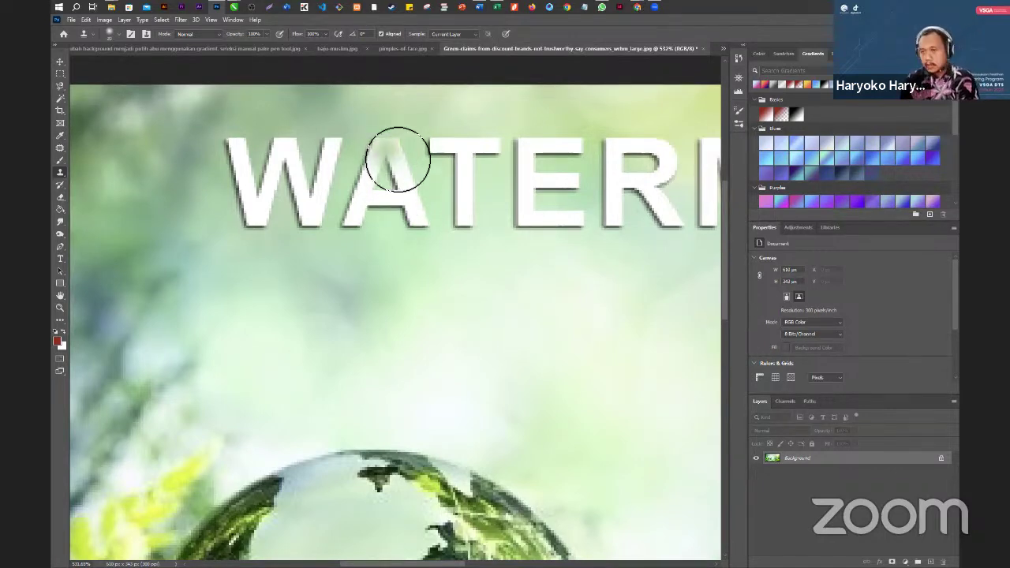
left_click(381, 108, "alt")
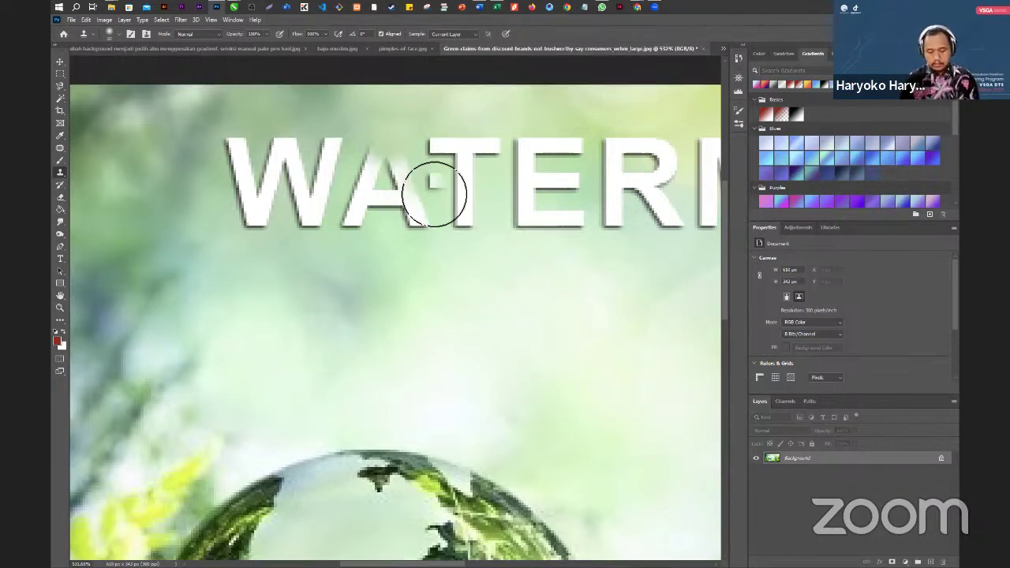
left_click_drag(434, 194, 426, 176)
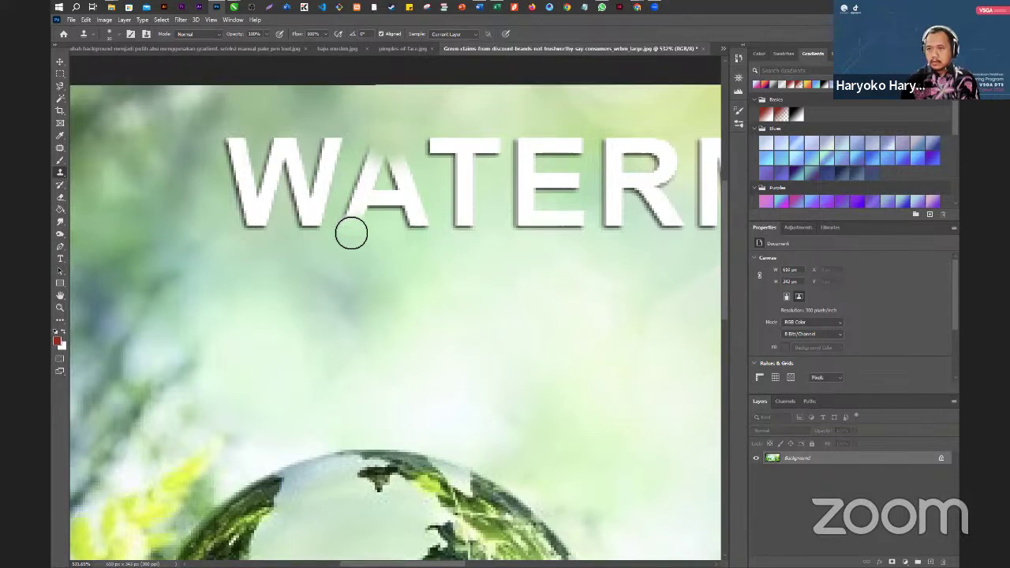
- Clone clean background along the lower edge of the letter A's legs and crossbar
left_click_drag(351, 233, 397, 236)
left_click(385, 223, "alt")
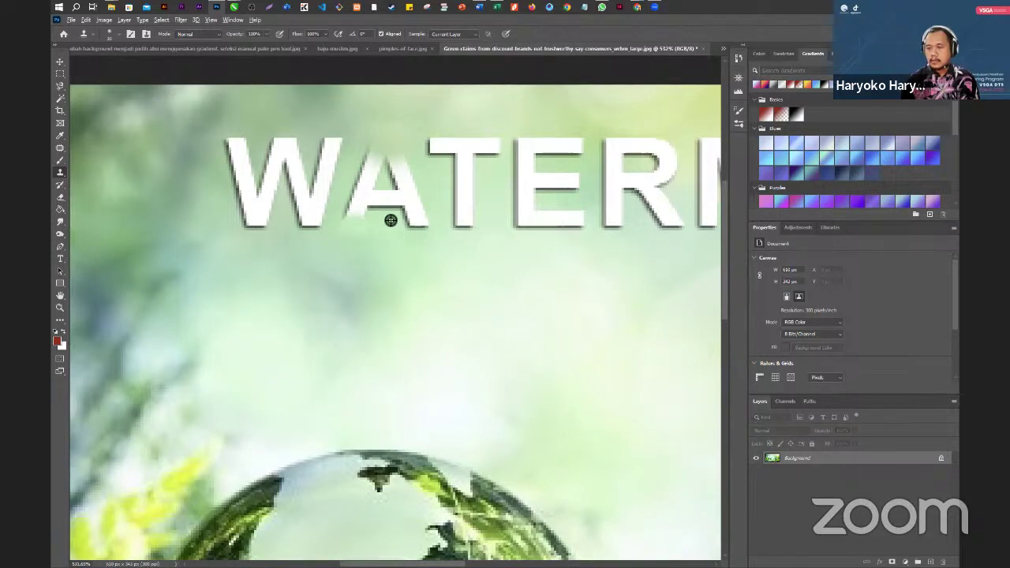
left_click_drag(375, 222, 413, 227)
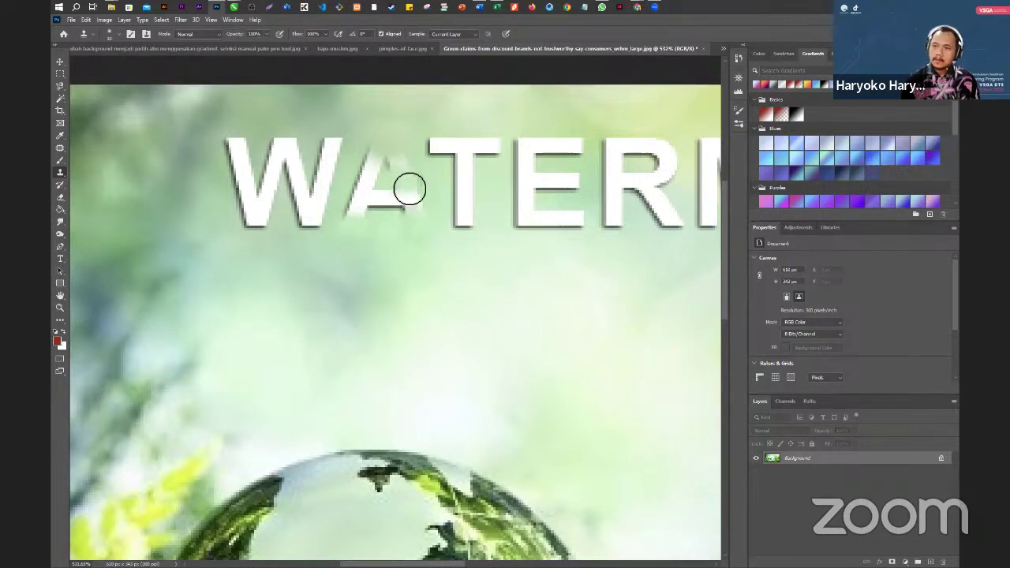
- Cover the right leg of the letter A with background sampled from the gap beside the T
mouse_move(405, 191)
left_mouse_down()
mouse_move(390, 214)
mouse_move(388, 199)
left_mouse_up()
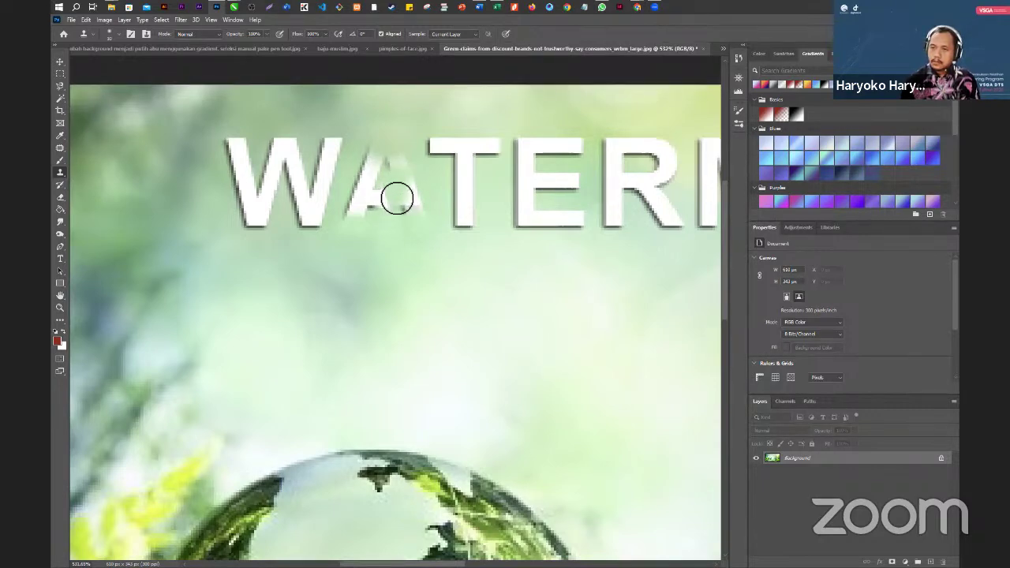
left_click(397, 188, "alt")
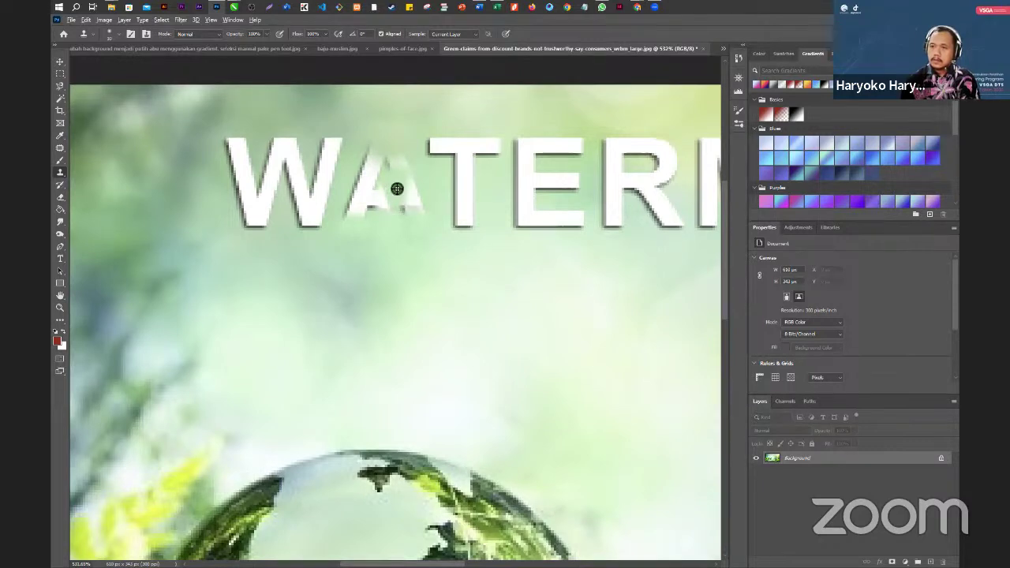
left_click(437, 181, "alt")
left_click_drag(421, 187, 412, 192)
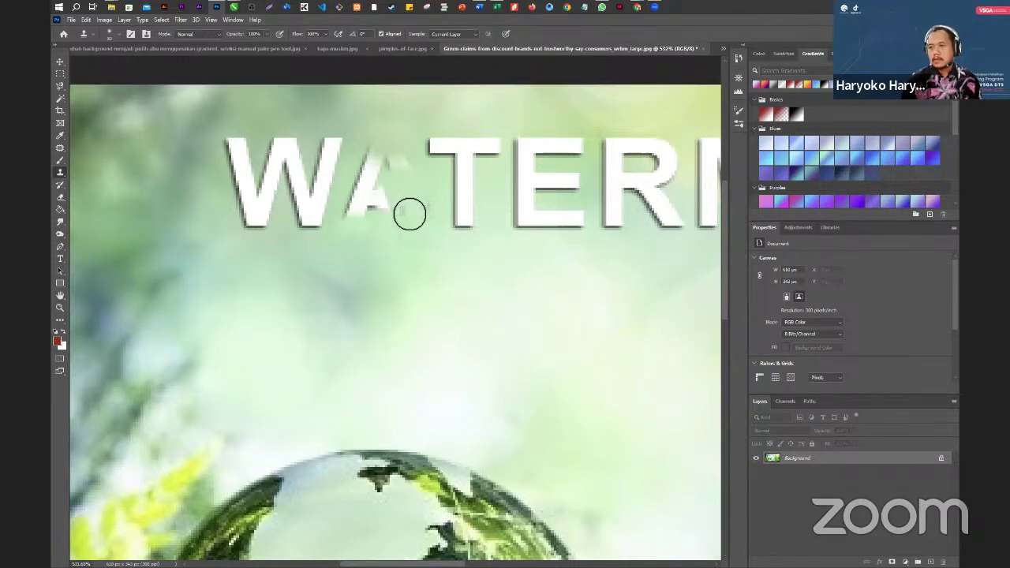
key("alt")
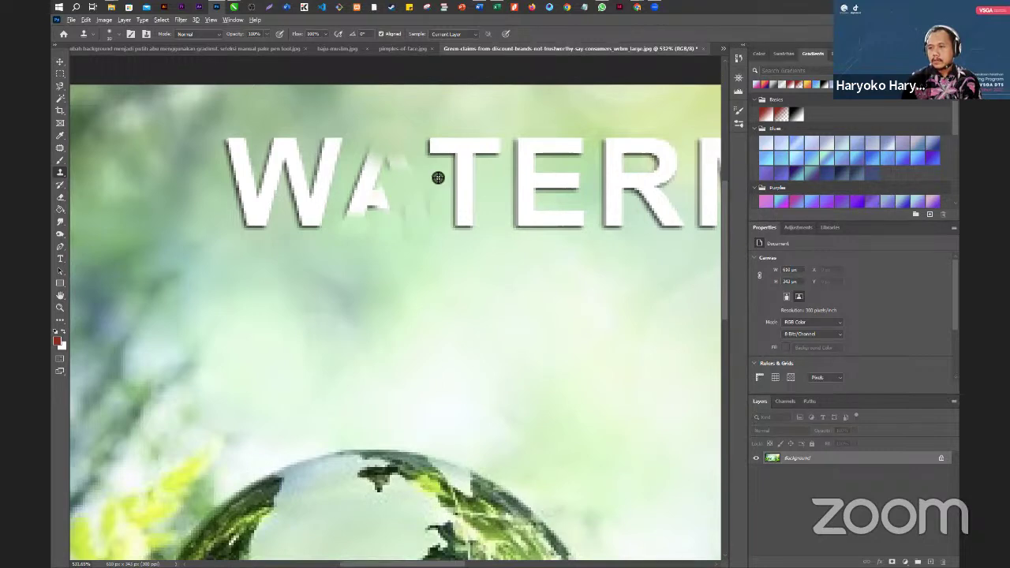
left_click(441, 176, "alt")
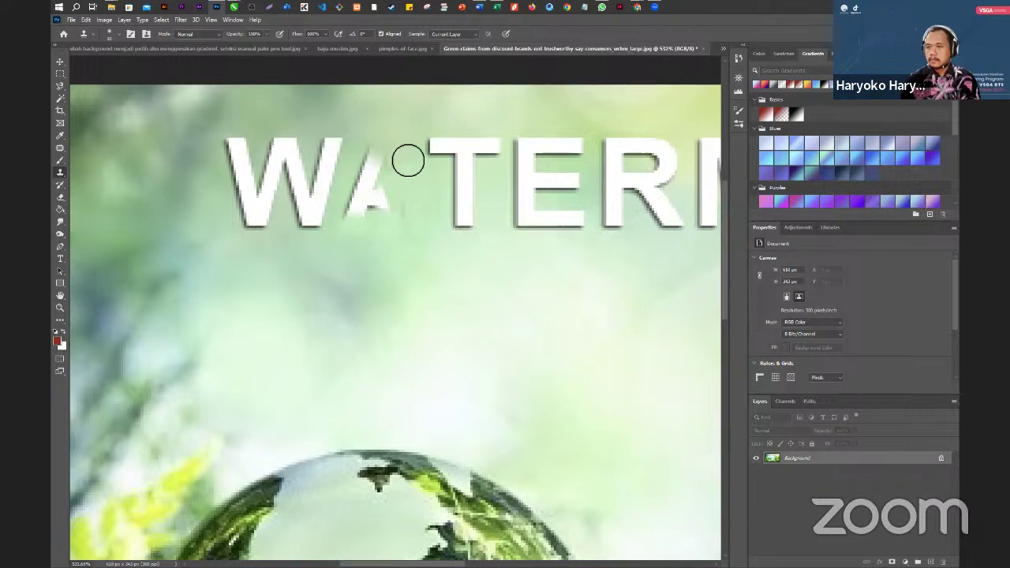
- Sample the background above the erased part of the A and clone it over the remaining upper left stroke
scroll(354, 221, "down", 3)
scroll(374, 184, "up", 5)
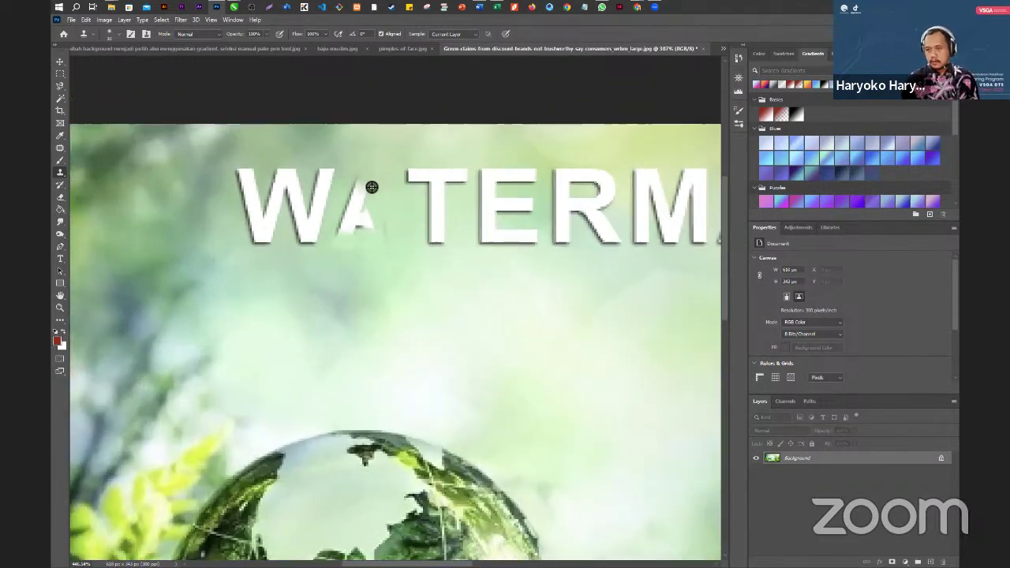
scroll(369, 190, "up", 3)
scroll(367, 193, "down", 3)
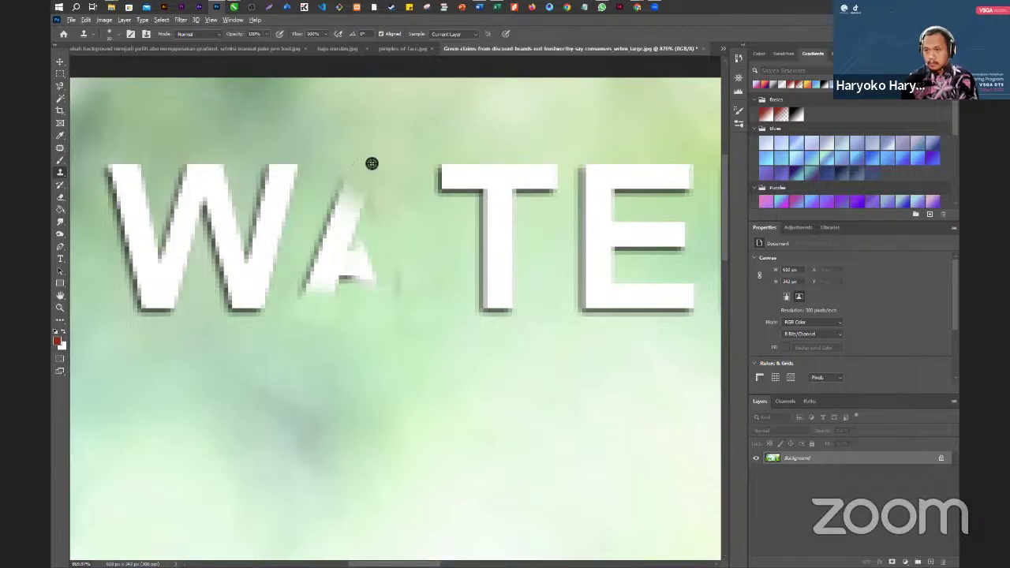
left_click(390, 138, "alt")
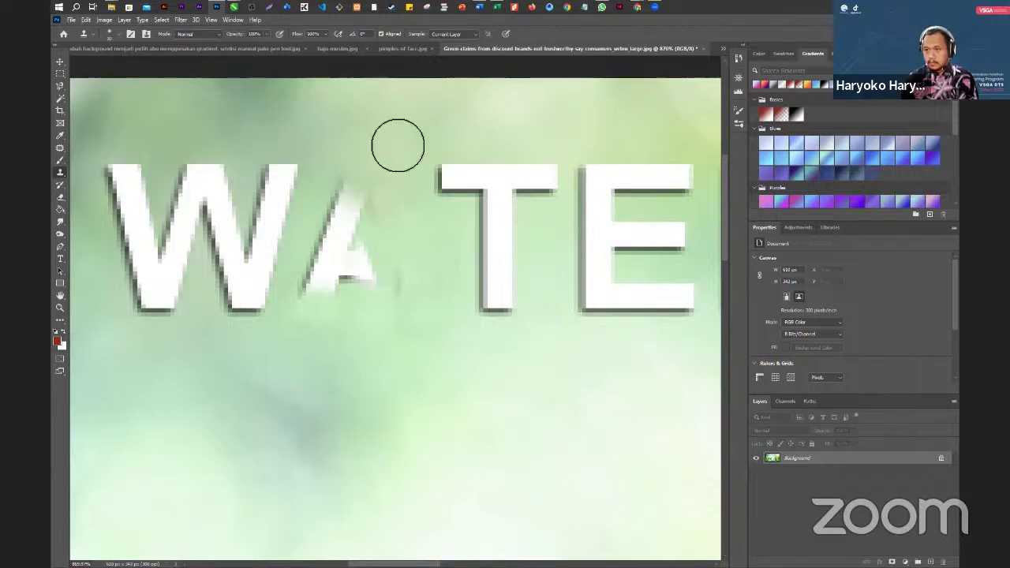
left_click(354, 197)
mouse_move(354, 198)
left_mouse_down()
mouse_move(345, 202)
mouse_move(350, 226)
mouse_move(371, 224)
mouse_move(374, 213)
mouse_move(361, 208)
mouse_move(385, 218)
left_mouse_up()
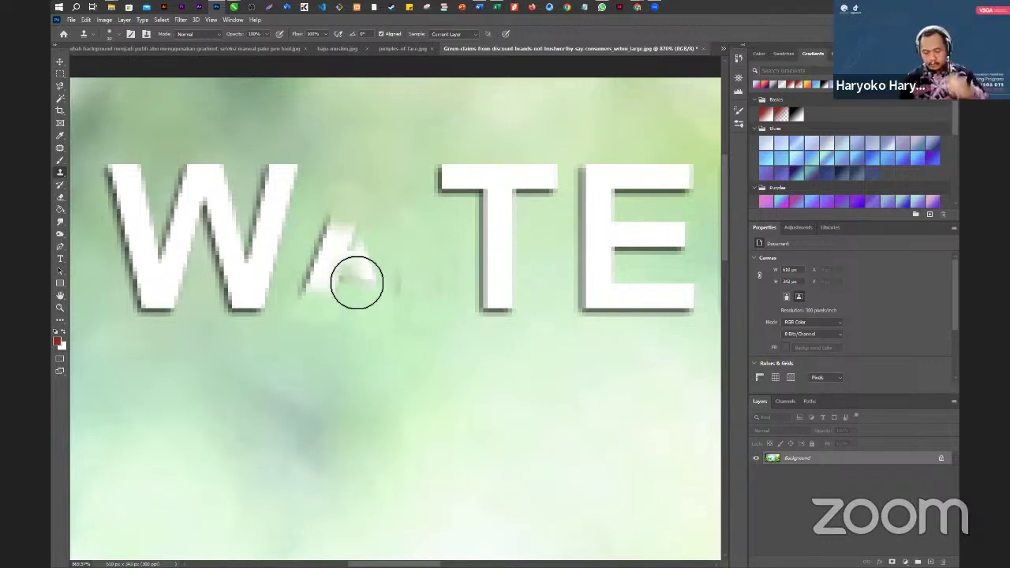
- Clone over the lower remains of the A with background sampled above it and beside the T
mouse_move(357, 282)
left_mouse_down()
mouse_move(343, 266)
mouse_move(354, 220)
mouse_move(340, 226)
mouse_move(313, 298)
mouse_move(334, 270)
left_mouse_up()
left_click(352, 162, "alt")
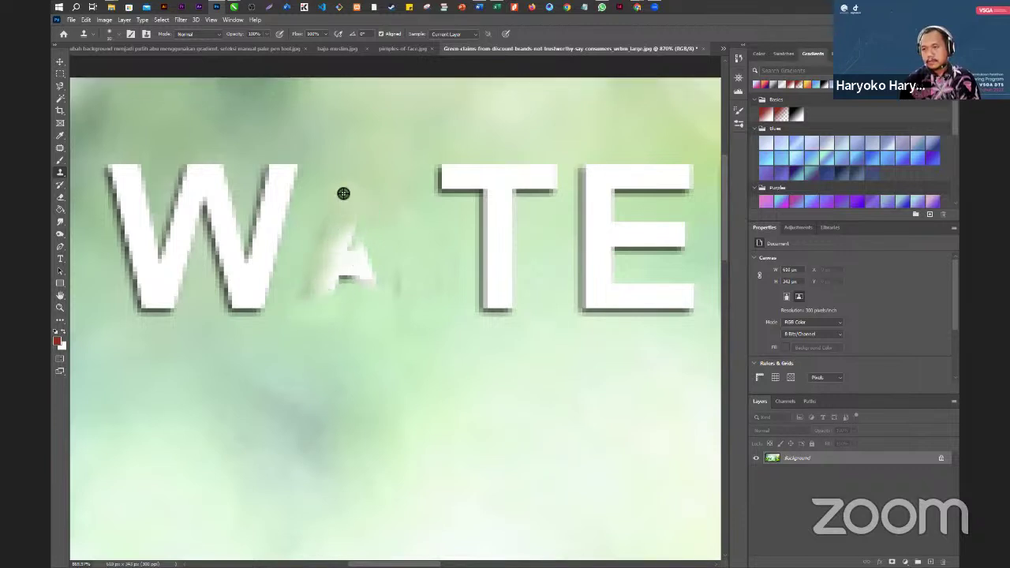
left_click(439, 223, "alt")
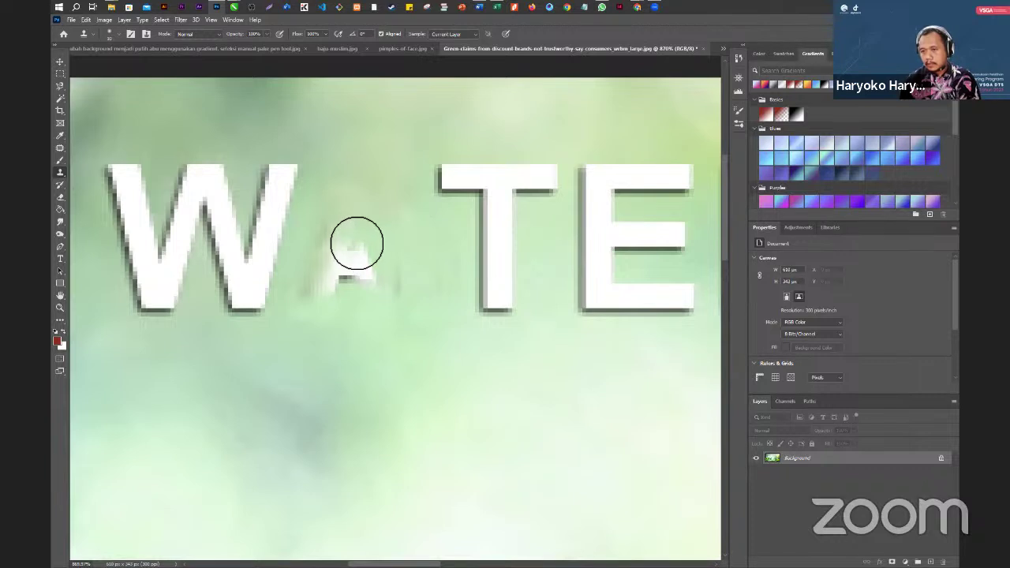
left_click_drag(365, 268, 372, 282)
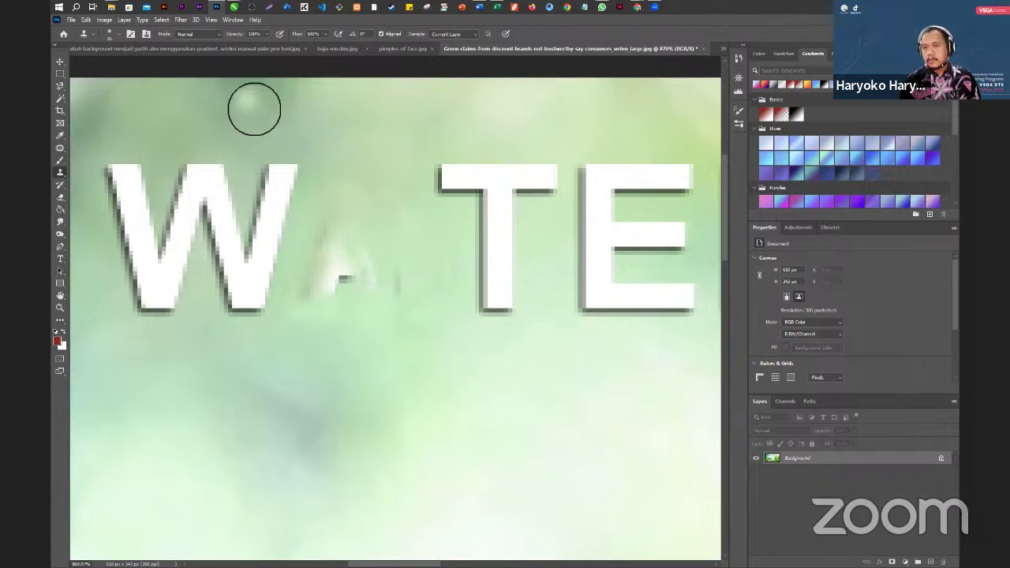
- Try cloning the darker area above the W onto the remains of the A, and revert the strokes through the History
left_click(203, 102, "alt")
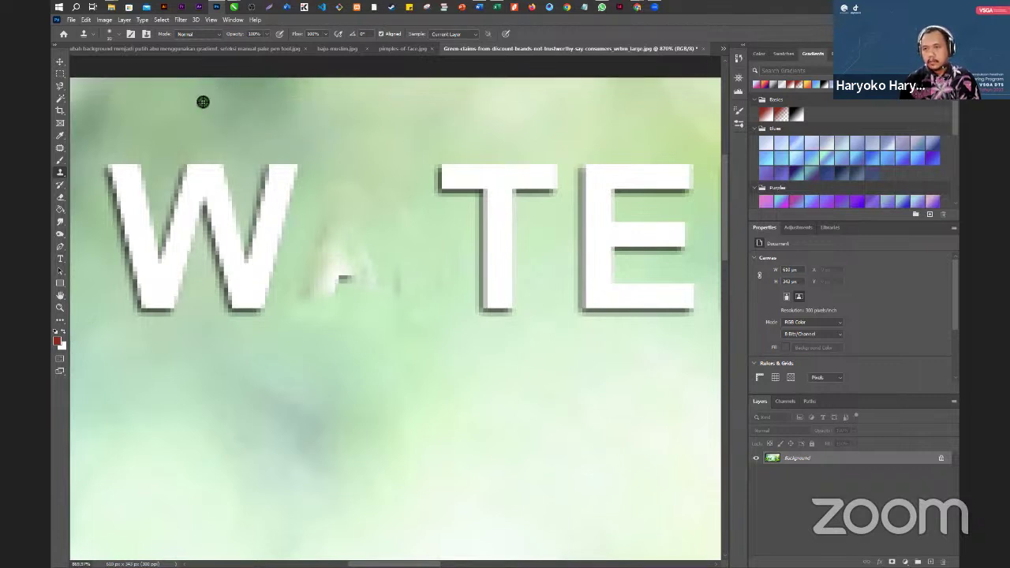
mouse_move(353, 265)
left_mouse_down()
mouse_move(334, 226)
mouse_move(337, 295)
mouse_move(353, 275)
mouse_move(330, 307)
mouse_move(361, 277)
mouse_move(345, 245)
mouse_move(372, 275)
mouse_move(377, 268)
mouse_move(366, 257)
mouse_move(350, 263)
mouse_move(359, 278)
mouse_move(396, 279)
mouse_move(357, 216)
mouse_move(402, 295)
mouse_move(371, 214)
mouse_move(391, 217)
mouse_move(350, 215)
mouse_move(383, 228)
mouse_move(354, 232)
left_mouse_up()
key("ctrl+z")
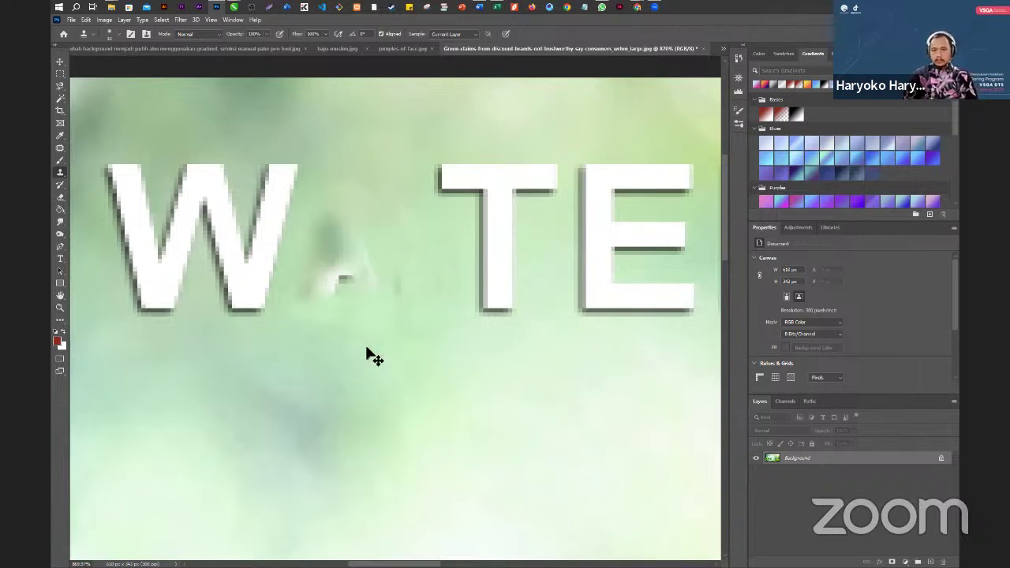
left_click(739, 60)
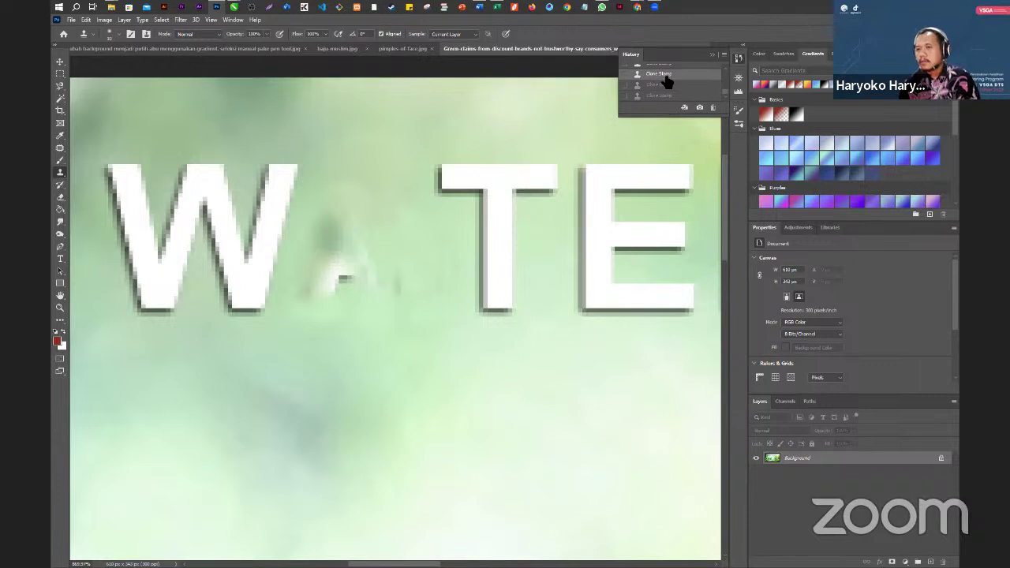
key("ctrl+shift+z")
left_click(663, 75)
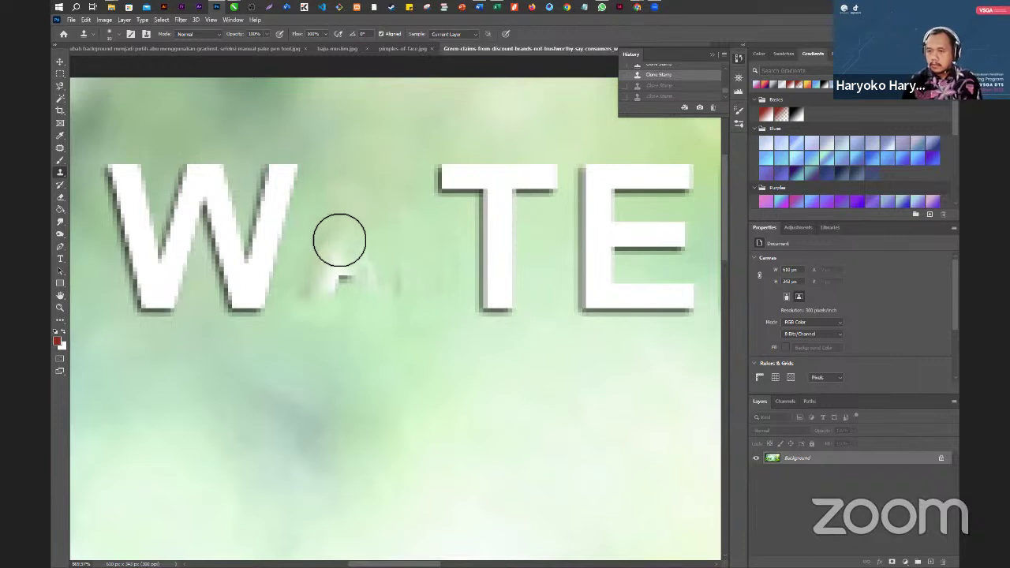
- Clone the background over the last remains of the letter A, and choose the Move Tool
mouse_move(339, 241)
left_mouse_down()
mouse_move(345, 298)
mouse_move(334, 303)
mouse_move(363, 287)
mouse_move(371, 260)
mouse_move(386, 299)
mouse_move(428, 293)
mouse_move(417, 262)
left_mouse_up()
key("ctrl+z")
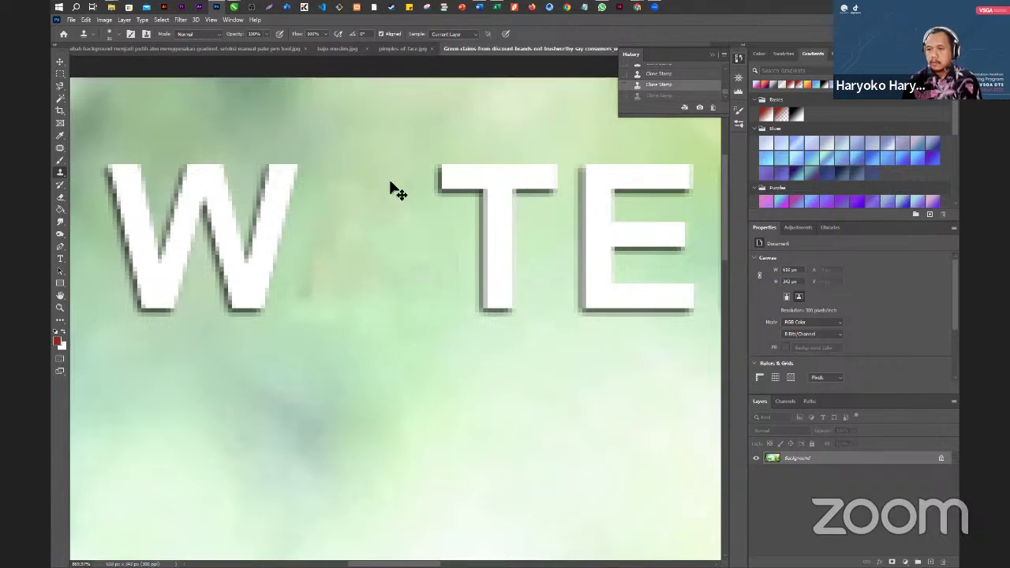
scroll(347, 318, "down", 5)
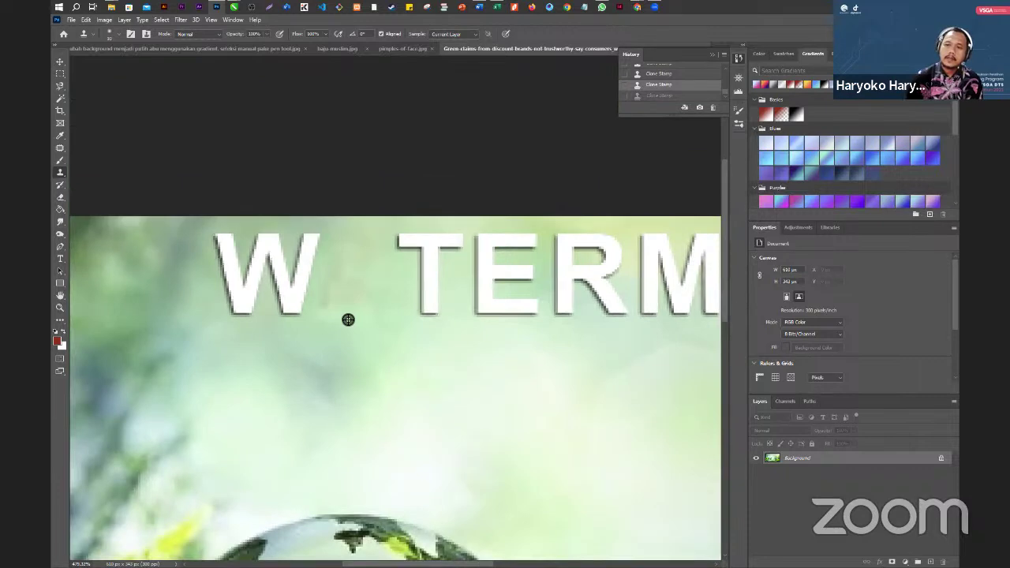
scroll(348, 320, "down", 4)
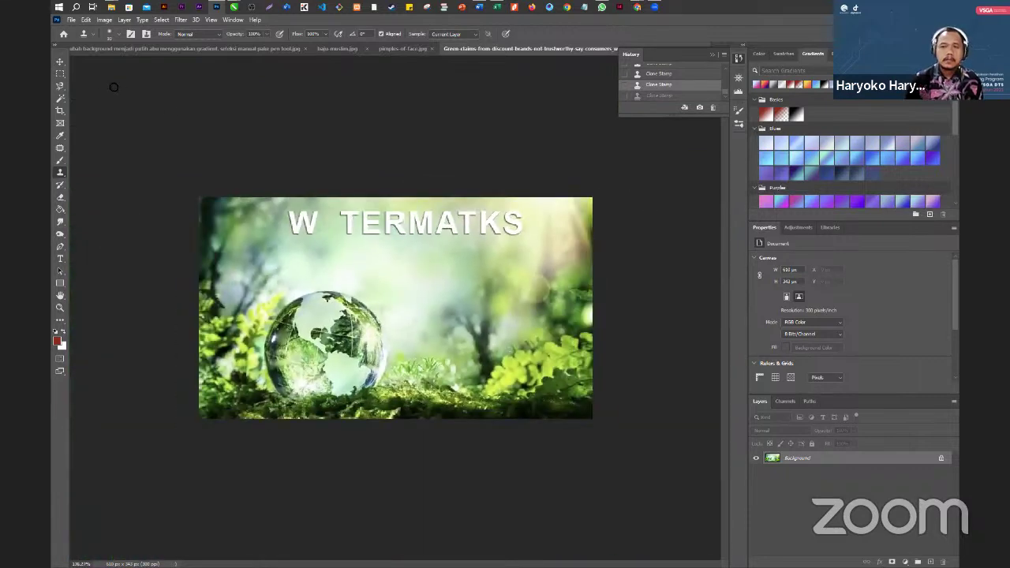
left_click(59, 63)
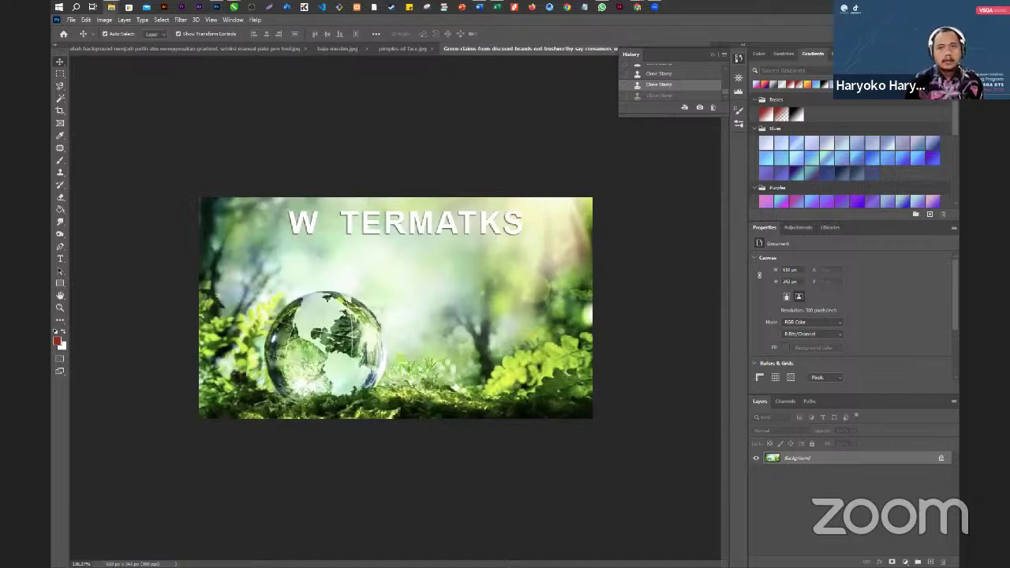
left_click(710, 53)
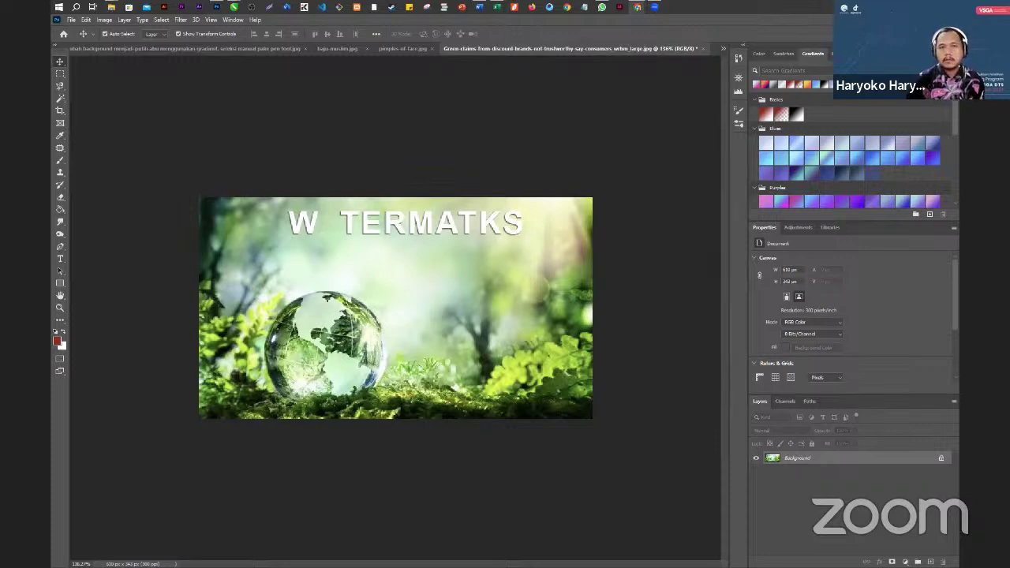
- Switch to Chrome and open the Unsplash website
key("alt+Tab")
left_click(688, 124)
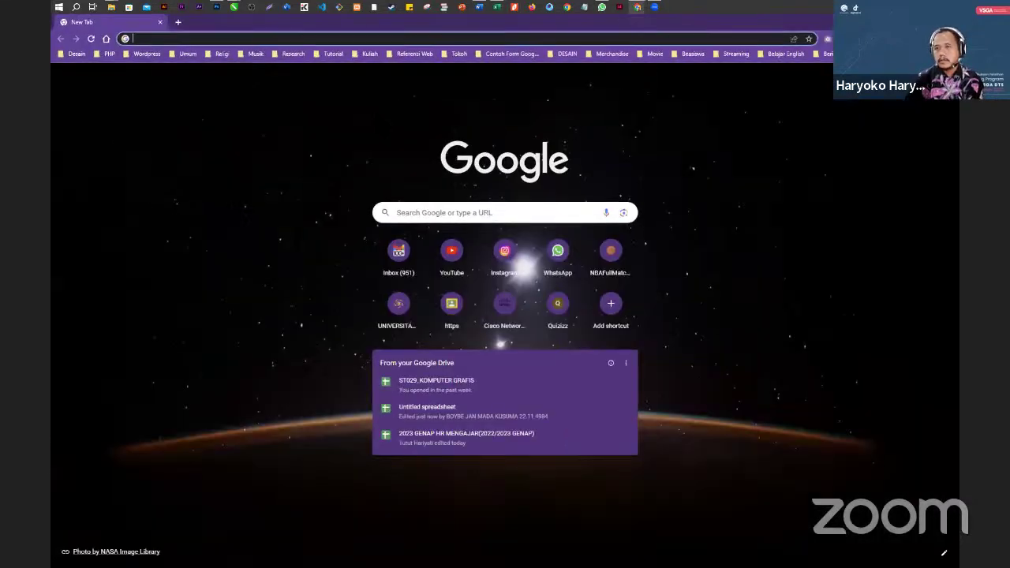
type("unsplash")
key("Return")
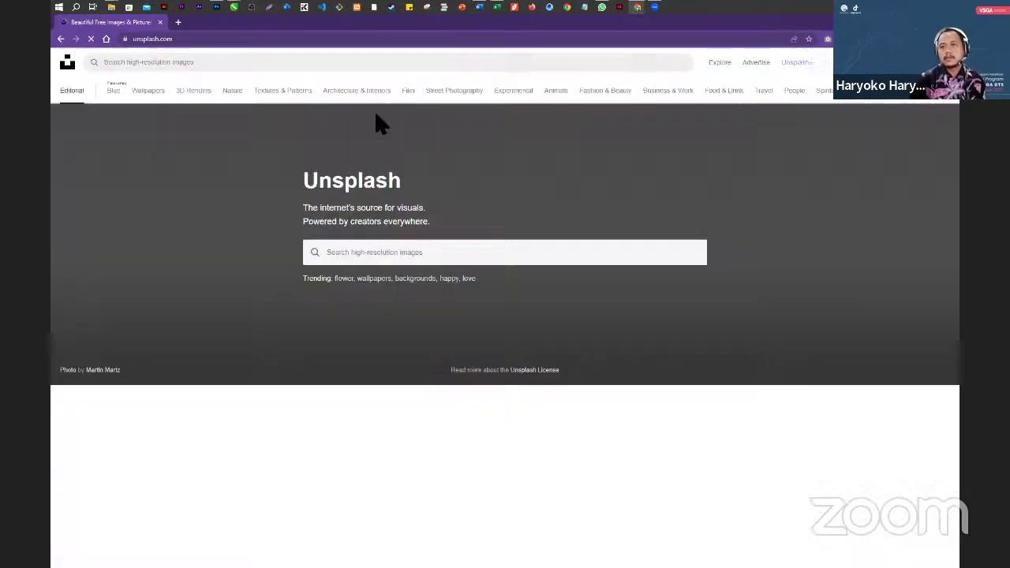
- Search Unsplash for "dispenser" photos
left_click(439, 254)
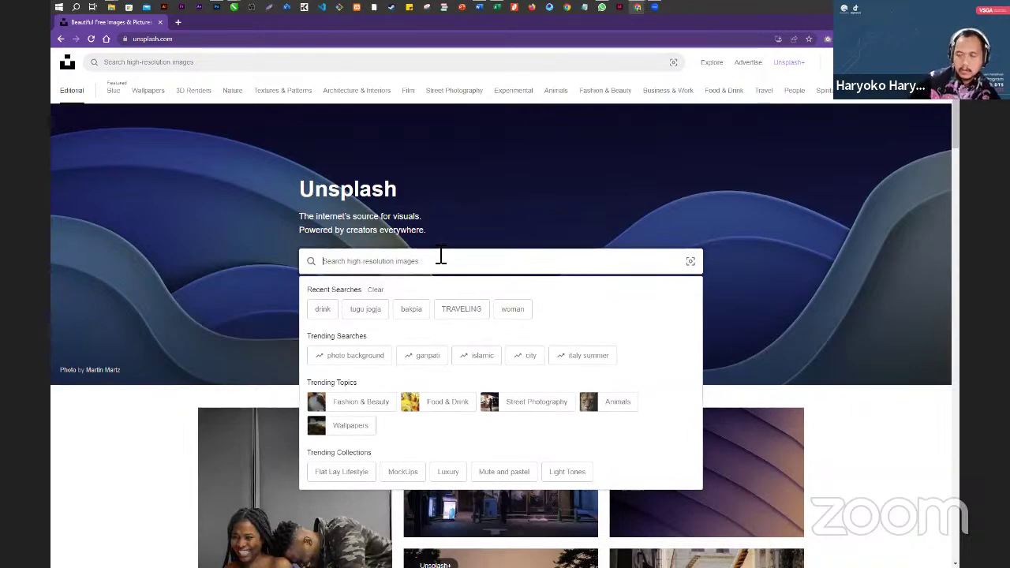
type("dispe")
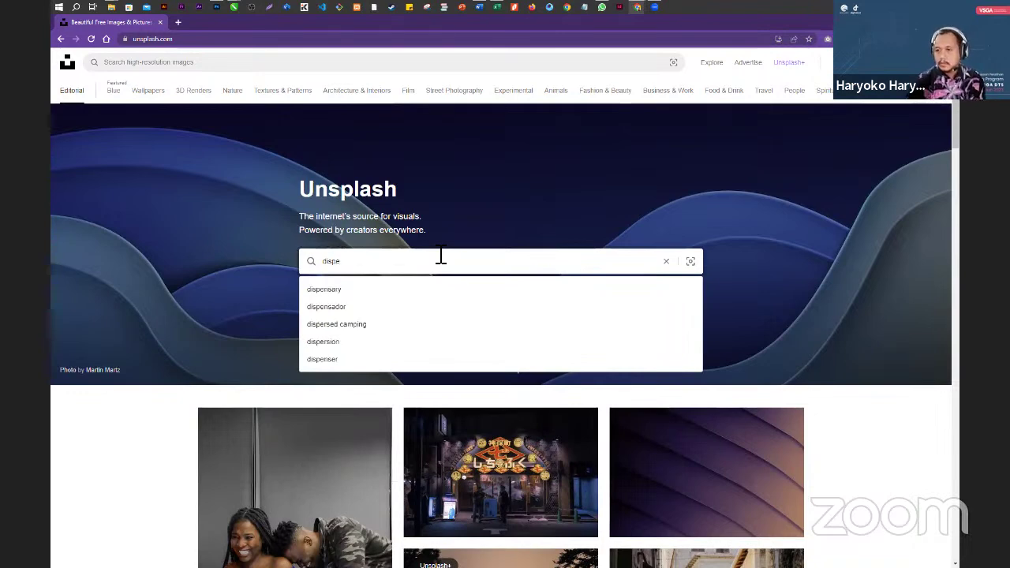
key("Down")
key("Down")
key("Down")
key("Down")
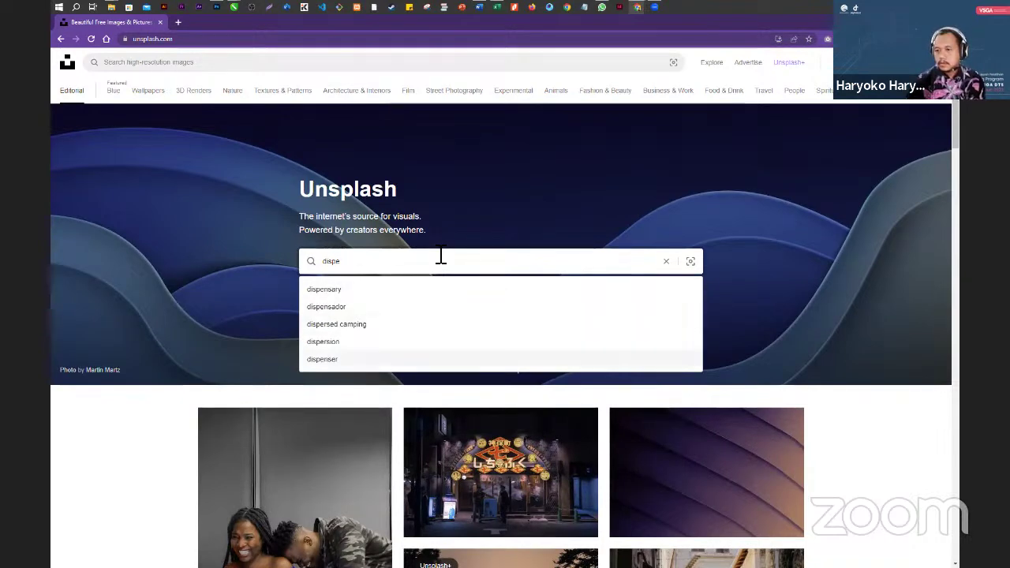
key("Return")
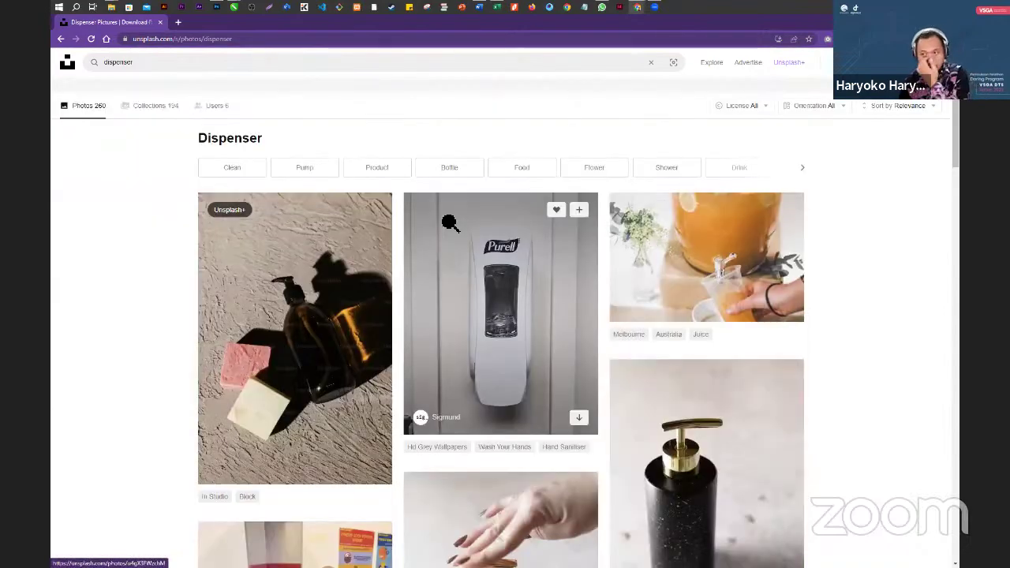
- Look through the dispenser photos for a product image suited to the mockup
scroll(449, 223, "down", 10)
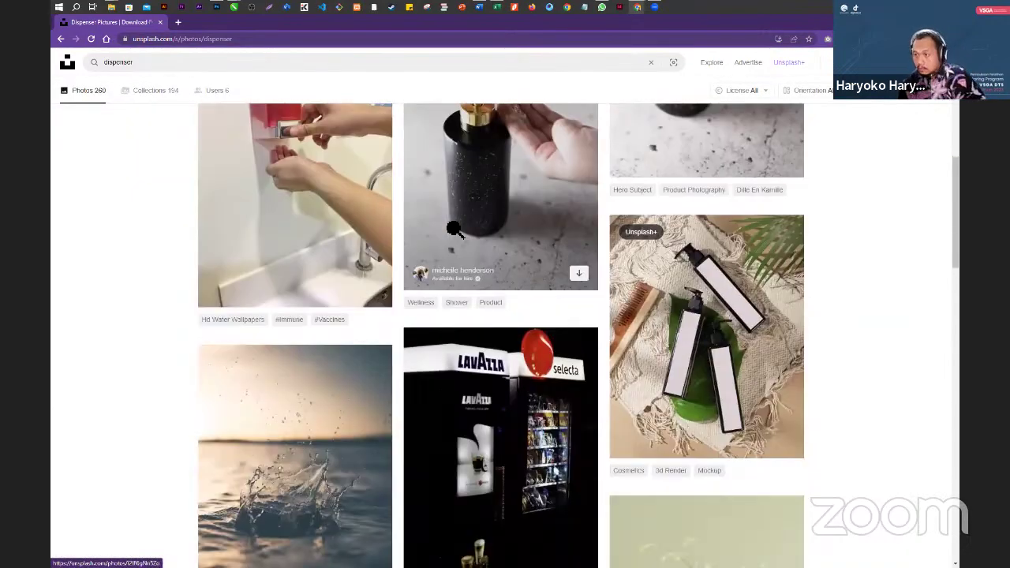
scroll(450, 229, "down", 4)
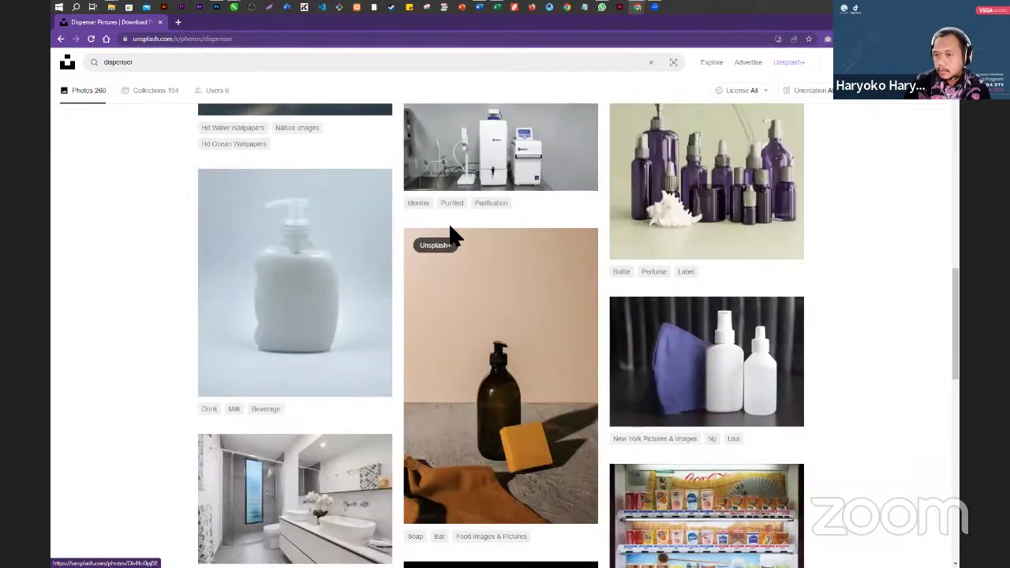
scroll(454, 236, "down", 4)
scroll(454, 237, "down", 4)
scroll(453, 237, "up", 1)
scroll(474, 237, "up", 5)
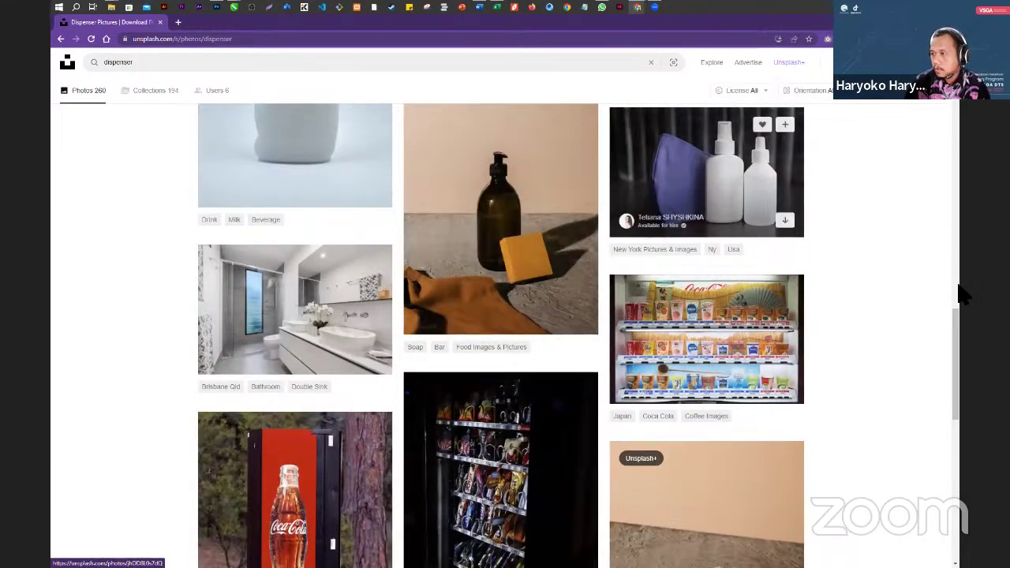
scroll(893, 270, "up", 4)
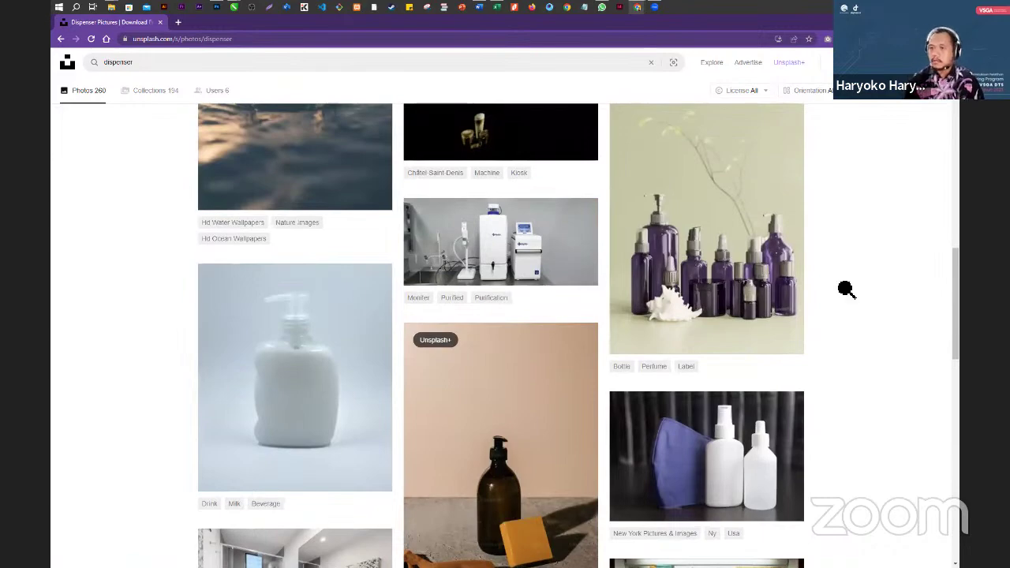
scroll(520, 326, "up", 7)
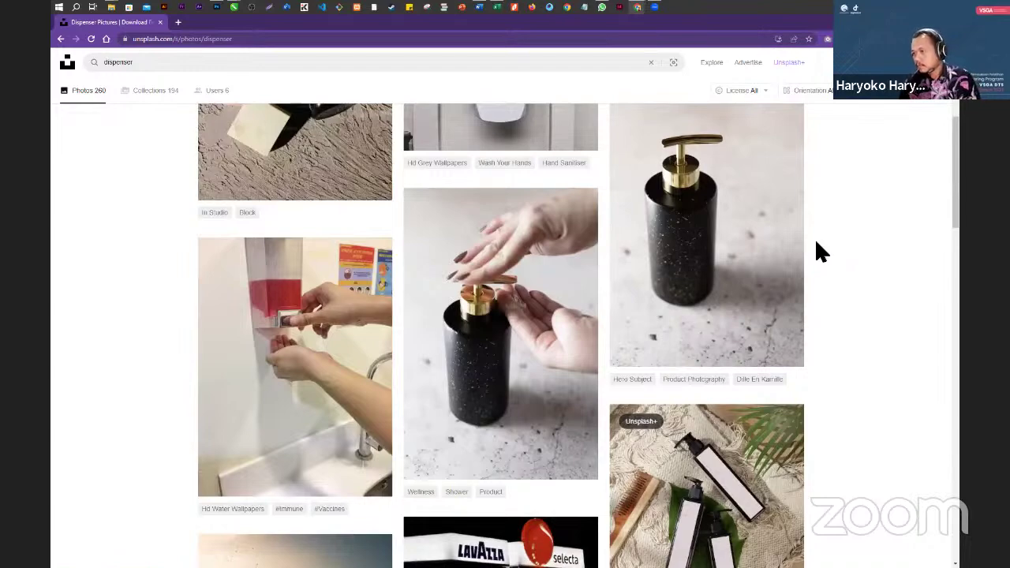
scroll(759, 237, "up", 3)
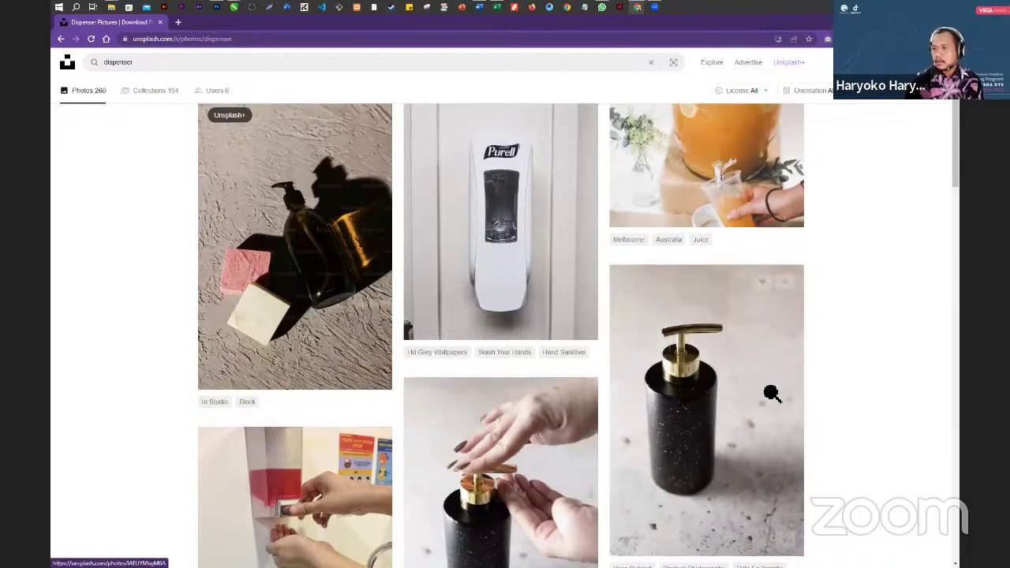
scroll(771, 387, "down", 4)
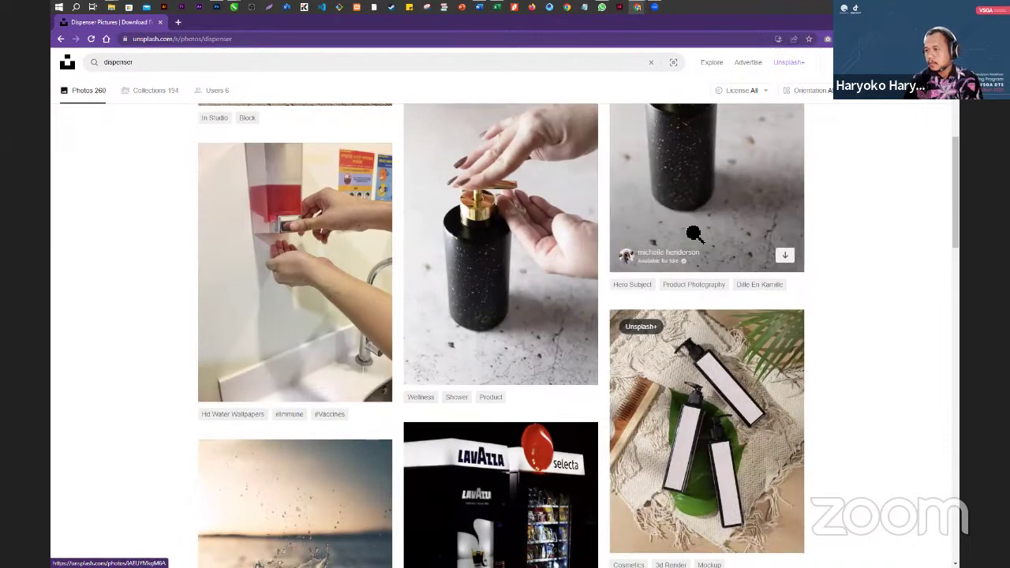
scroll(330, 130, "up", 3)
- Refine the search to "water dispenser" and look through the photos
left_click(154, 63)
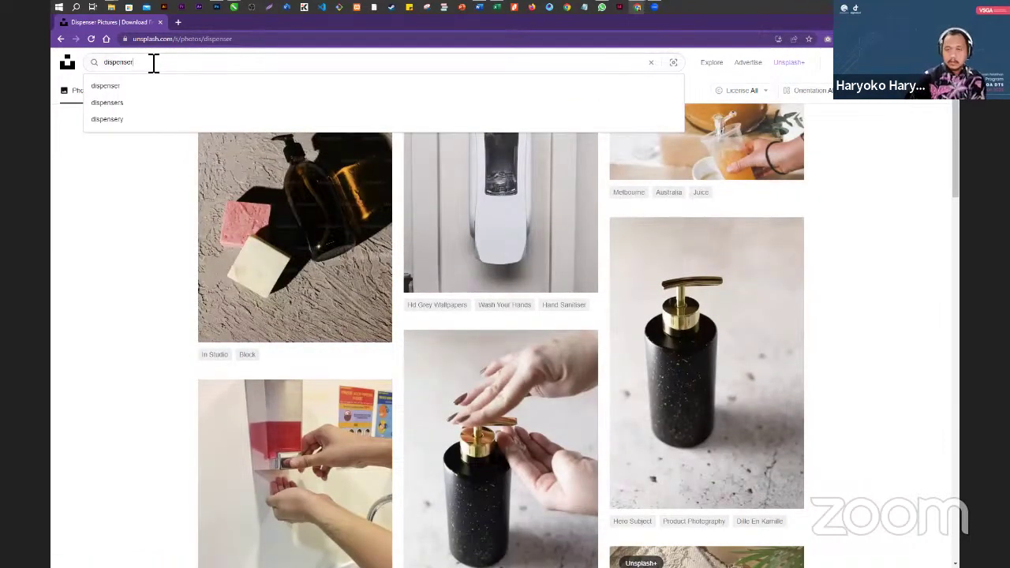
type("water")
key("Return")
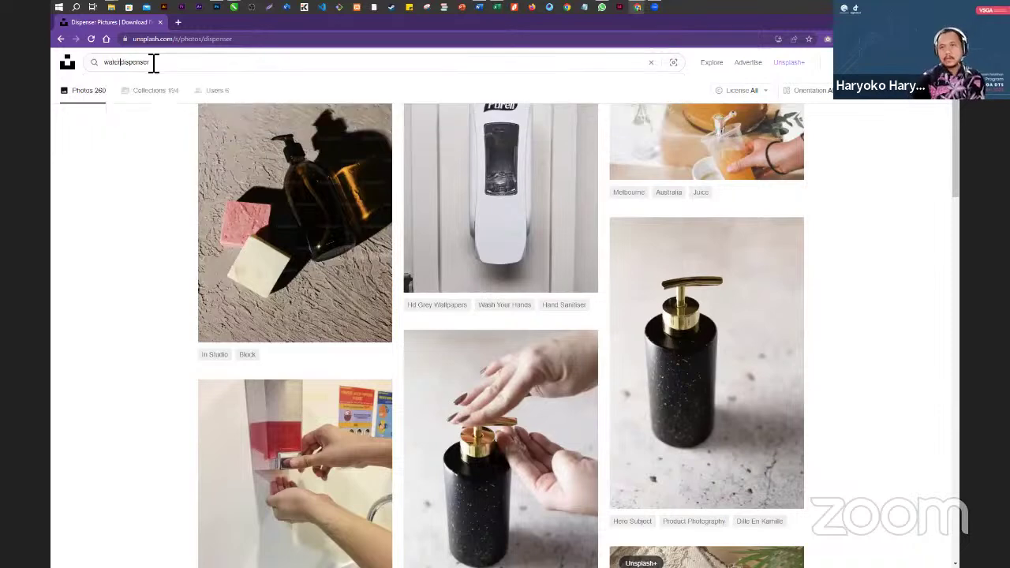
scroll(453, 256, "down", 6)
scroll(459, 259, "down", 7)
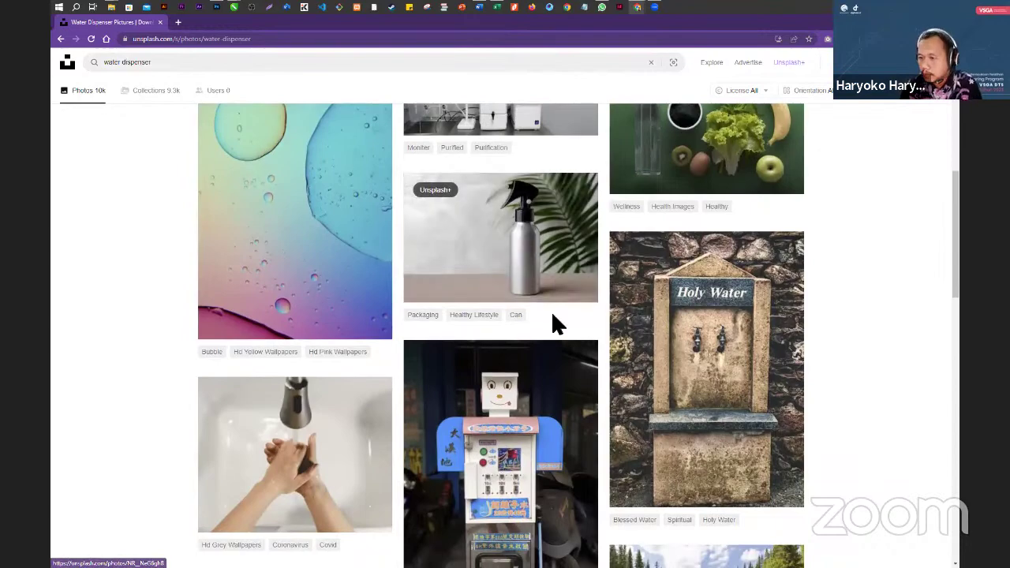
scroll(562, 273, "down", 4)
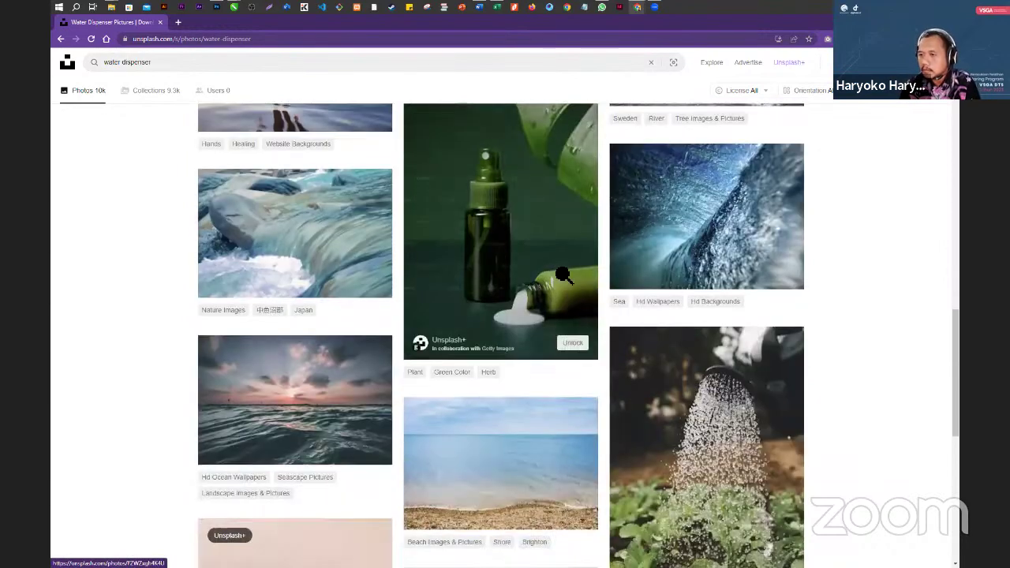
scroll(563, 274, "up", 10)
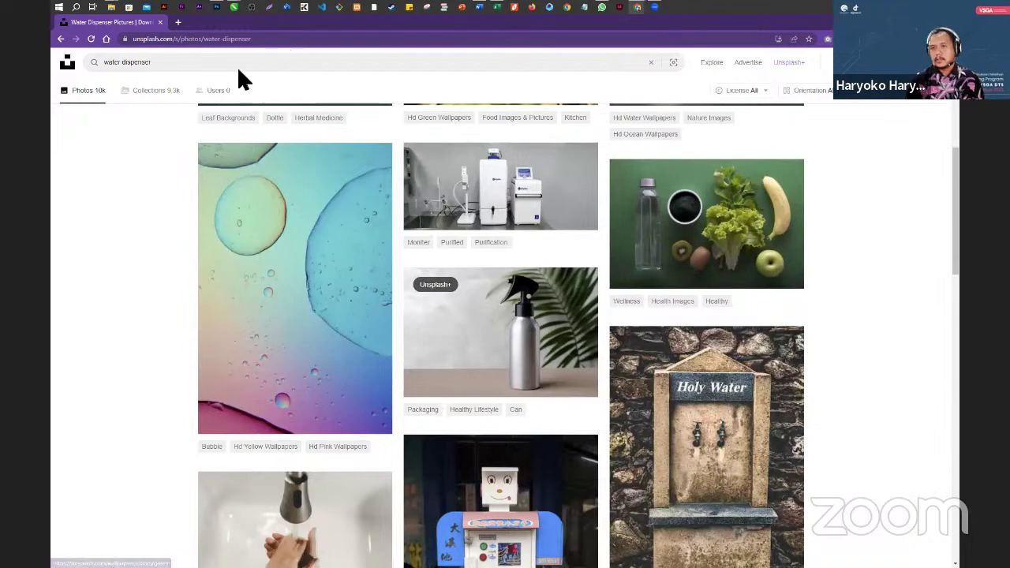
- Replace the search term with "tumbler" and run the search
triple_click(168, 63)
scroll(169, 63, "up", 2)
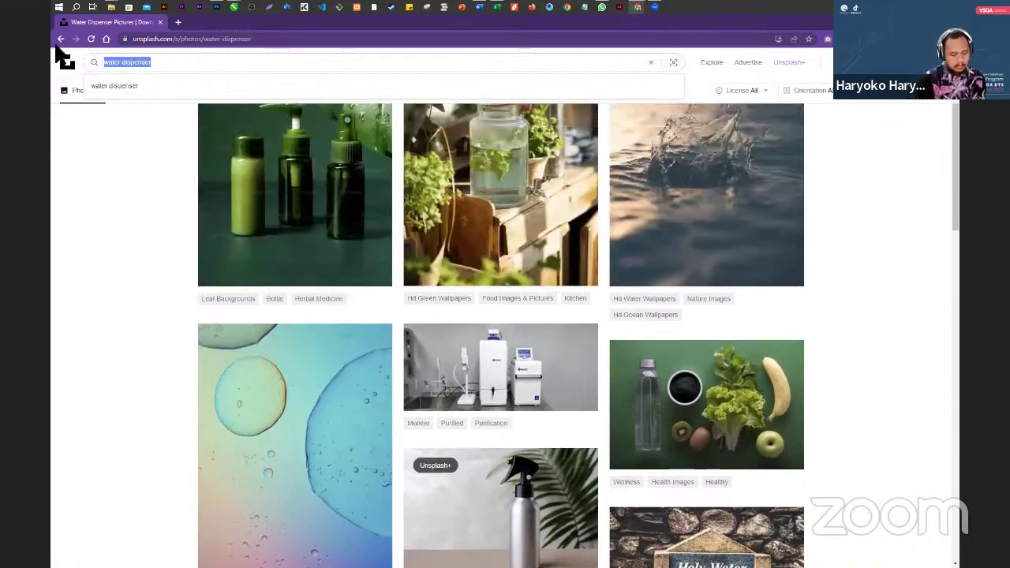
type("a")
key("BackSpace")
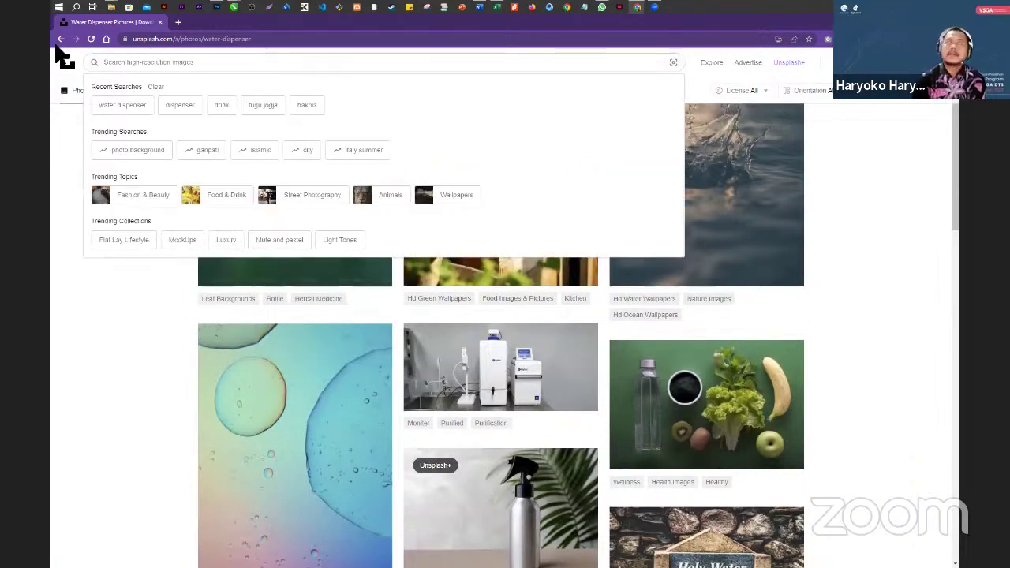
type("tur")
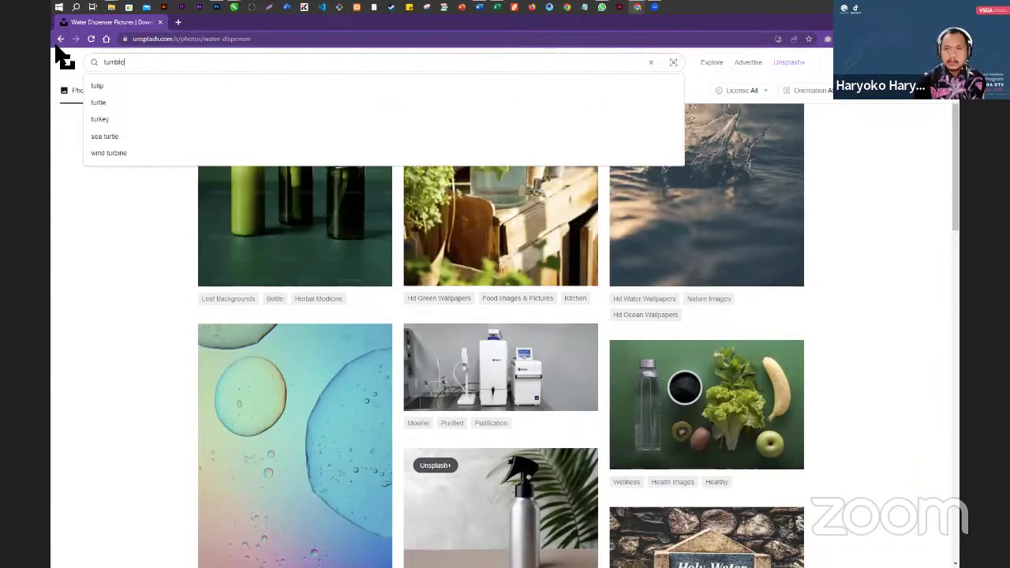
key("Down")
key("Return")
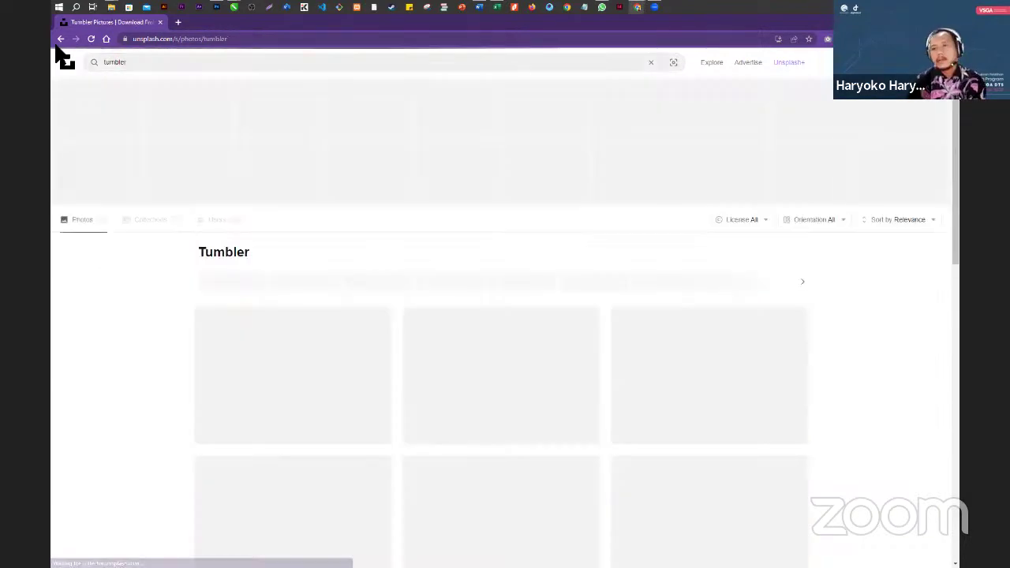
- Find the photo of the dark Battlecreek coffee tumbler on a table, download it and show the options for the downloaded file
scroll(686, 294, "down", 5)
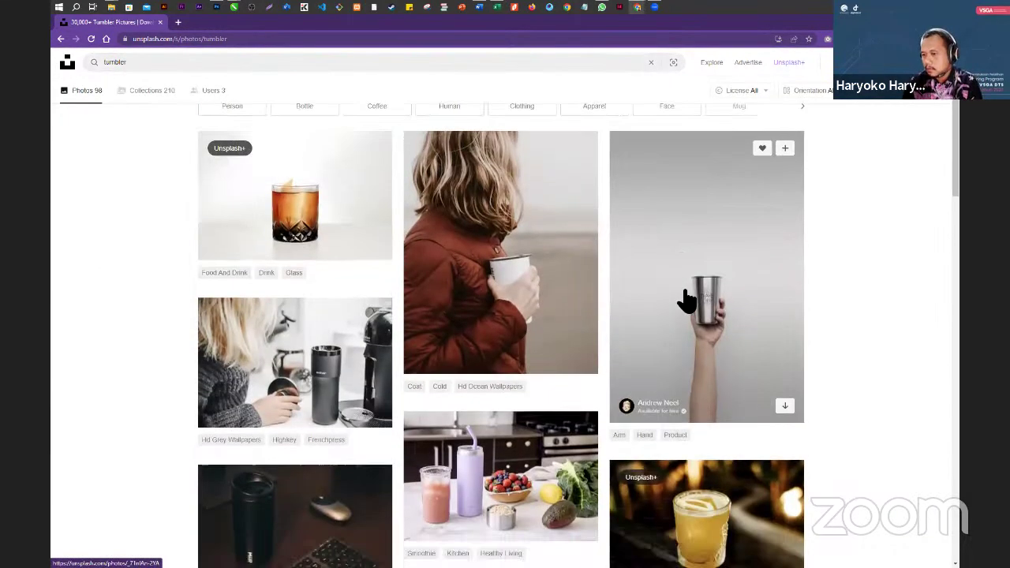
scroll(676, 276, "down", 5)
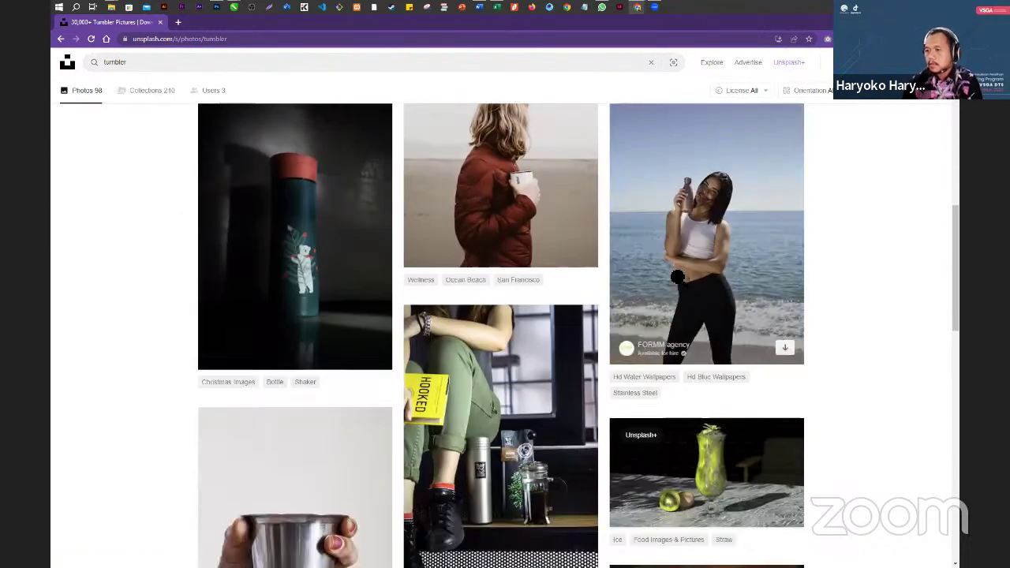
scroll(677, 278, "down", 4)
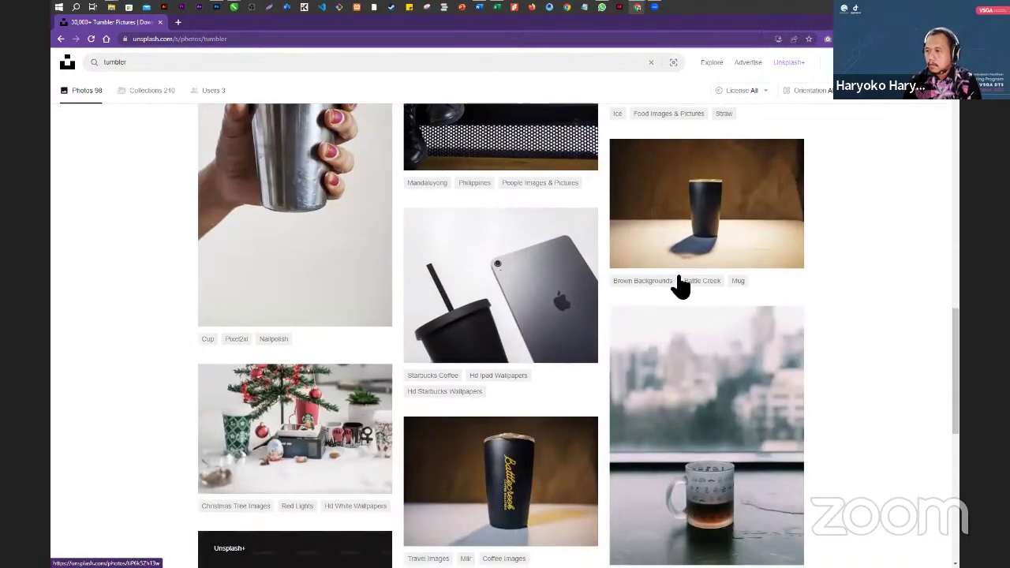
scroll(820, 301, "down", 2)
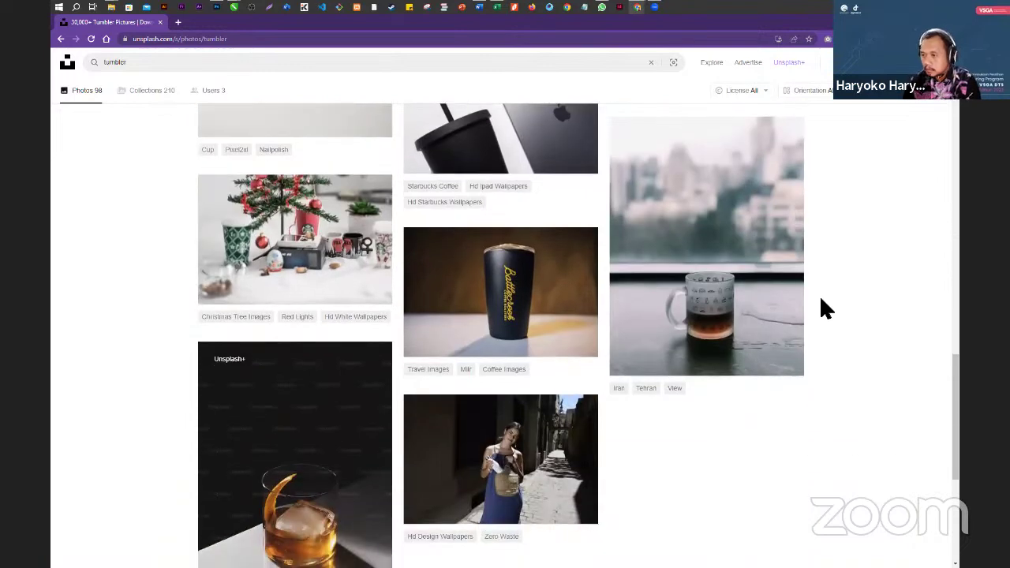
mouse_move(582, 351)
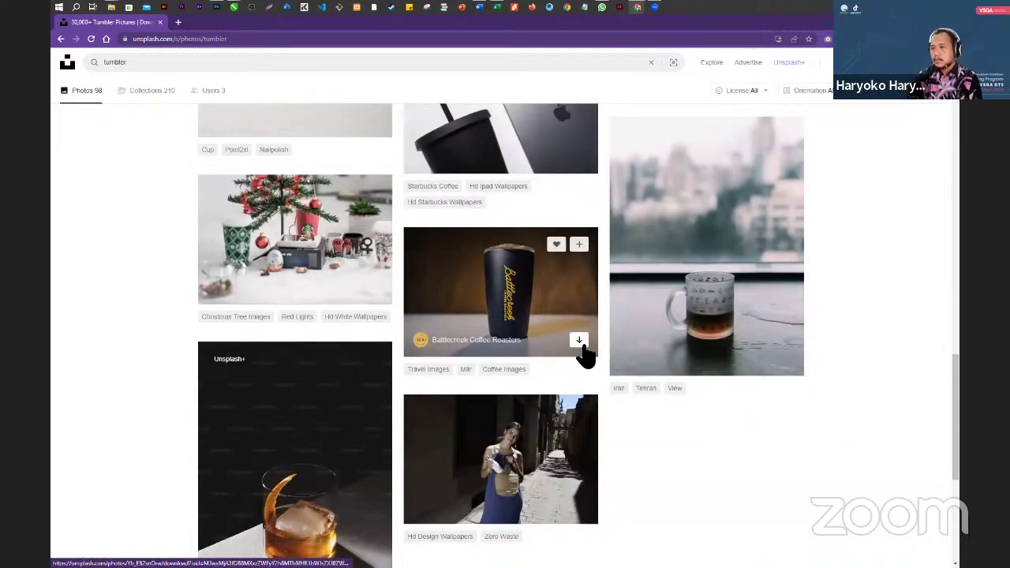
left_click(580, 347)
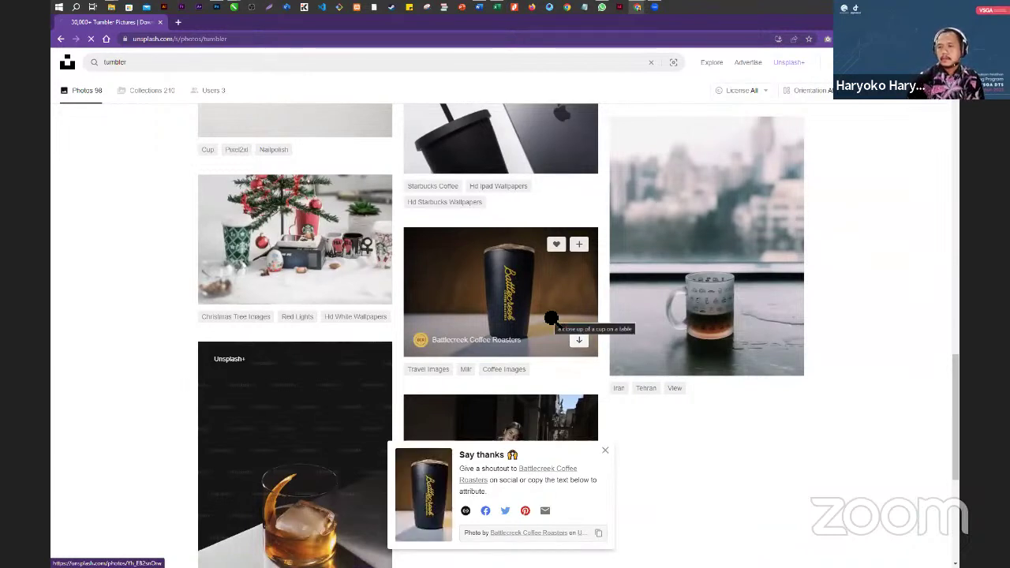
left_click(580, 347)
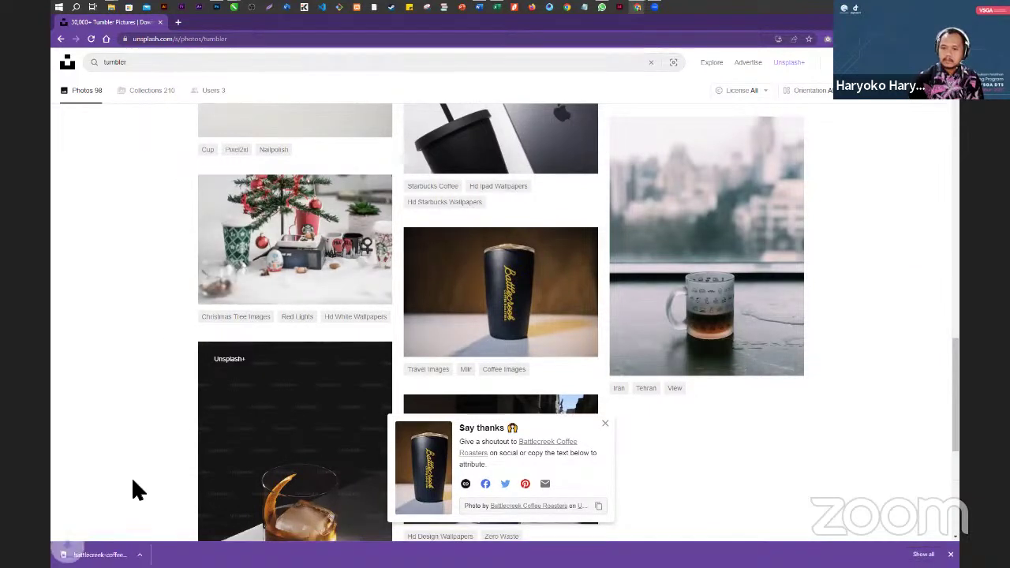
left_click(151, 554)
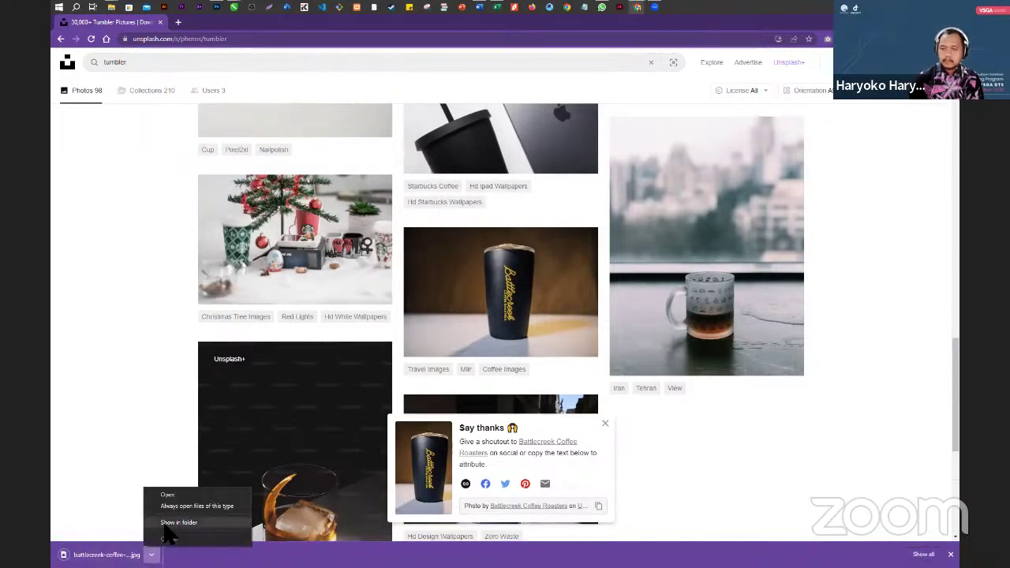
- Switch to Photoshop and open the downloaded Battlecreek Coffee Roasters tumbler photo
left_click(216, 7)
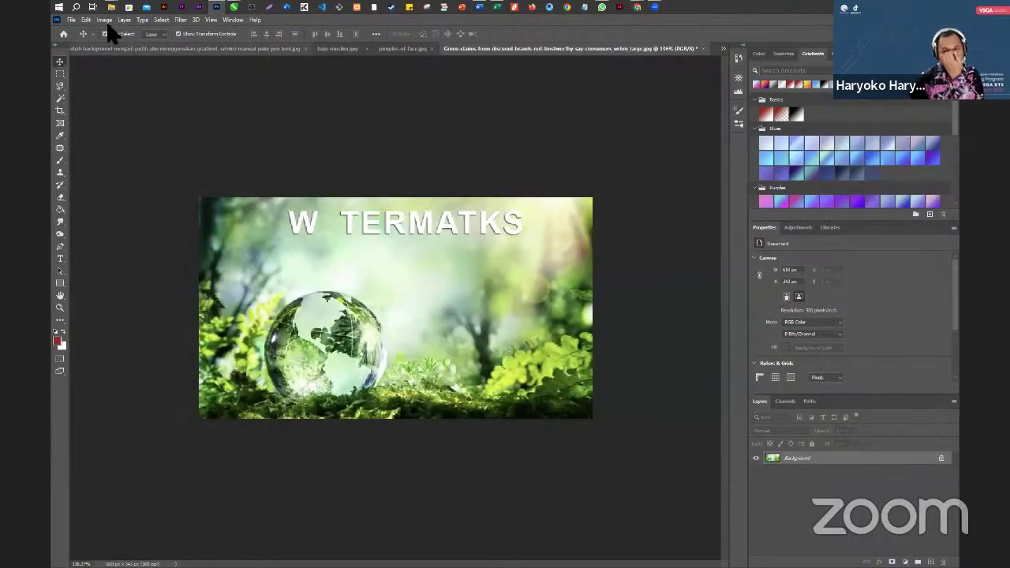
left_click(71, 20)
left_click(82, 37)
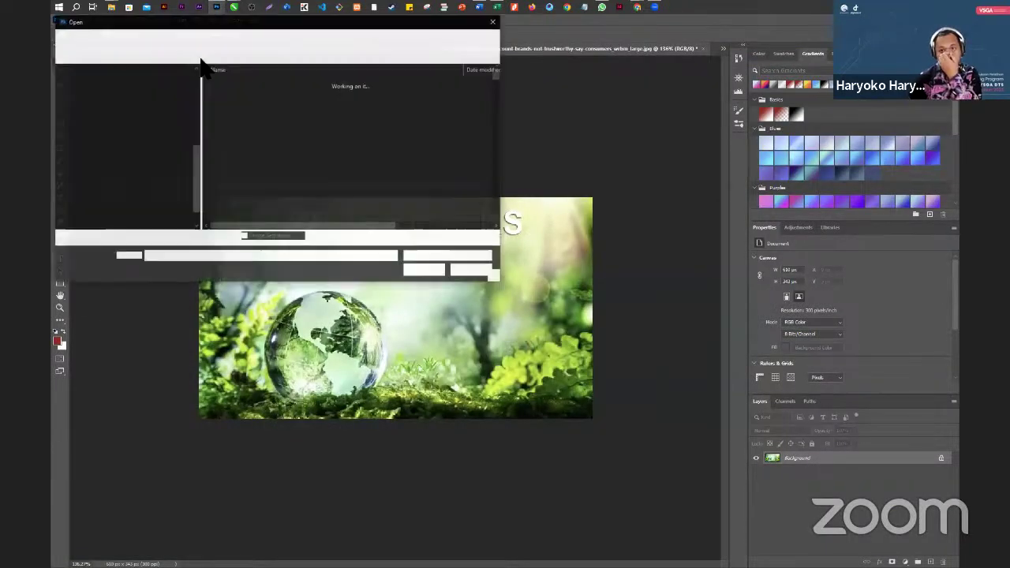
double_click(229, 82)
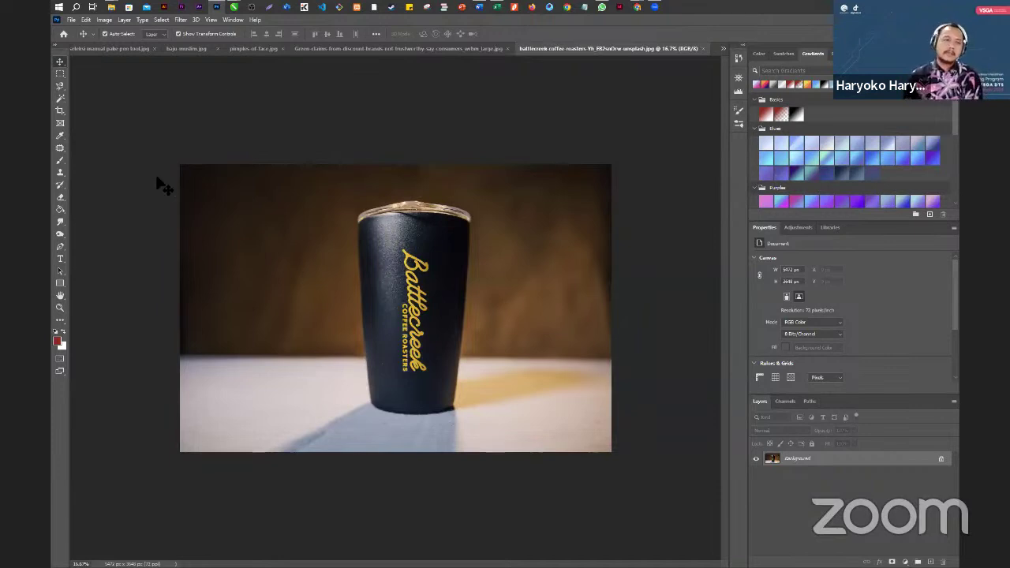
- Draw a red rectangle shape over the tumbler's body and narrow it from its left edge to about 1344 by 2418 px
left_click(60, 283)
left_click_drag(355, 213, 469, 403)
left_click_drag(355, 309, 364, 311)
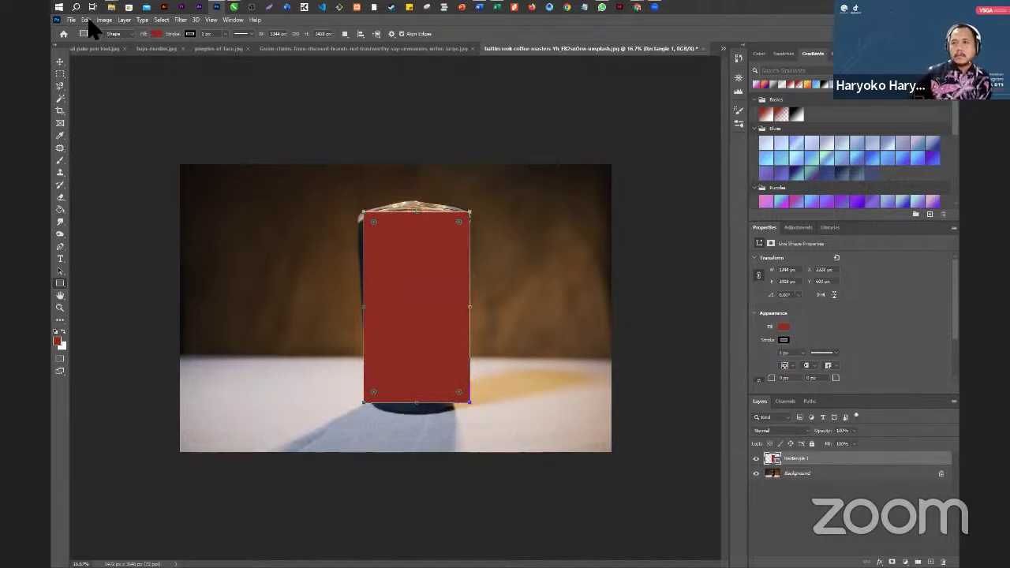
- Convert the red rectangle layer to a smart object and warp its two upper corners down to the tumbler's rim
right_click(792, 459)
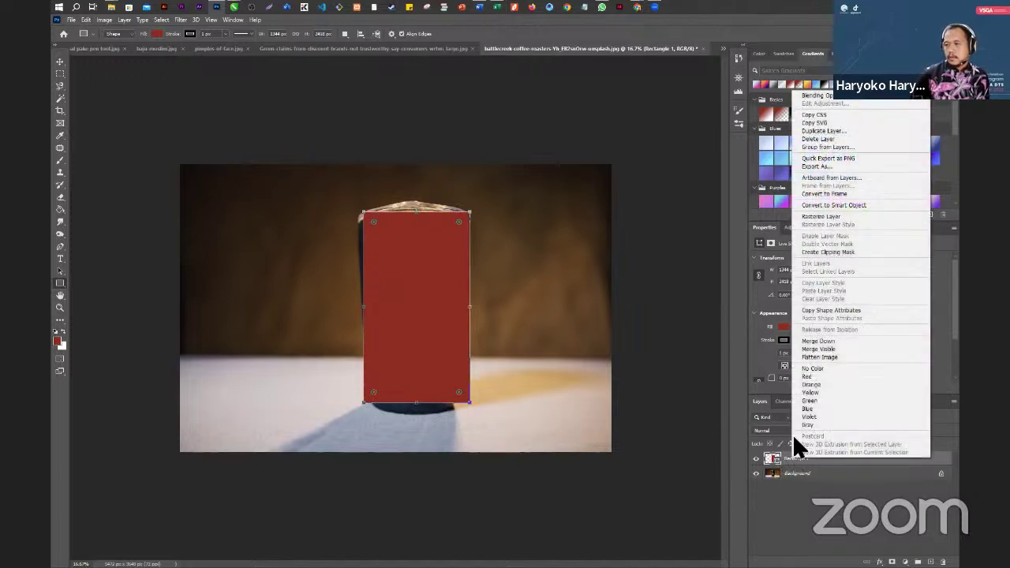
left_click(867, 205)
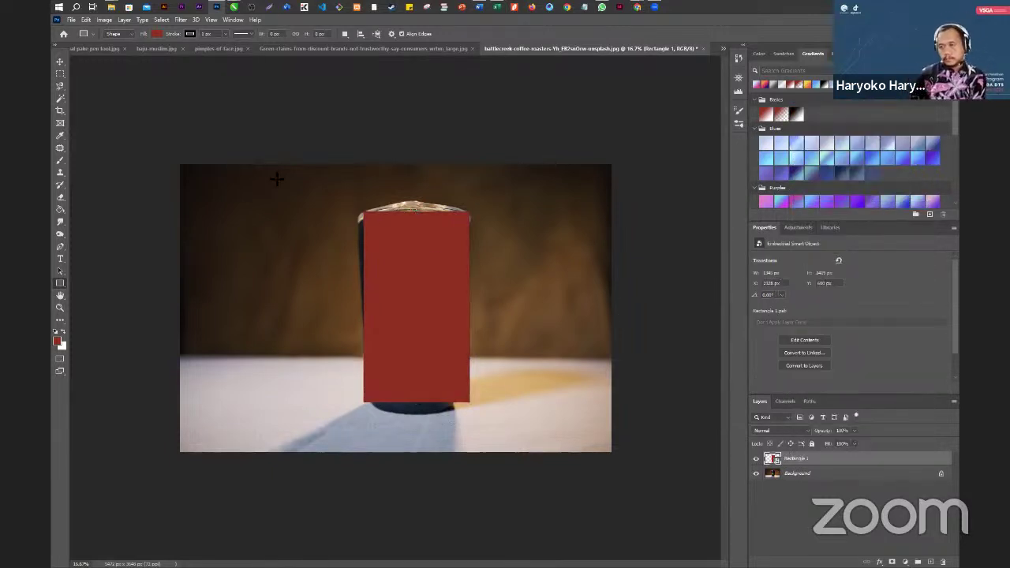
left_click(86, 20)
mouse_move(140, 226)
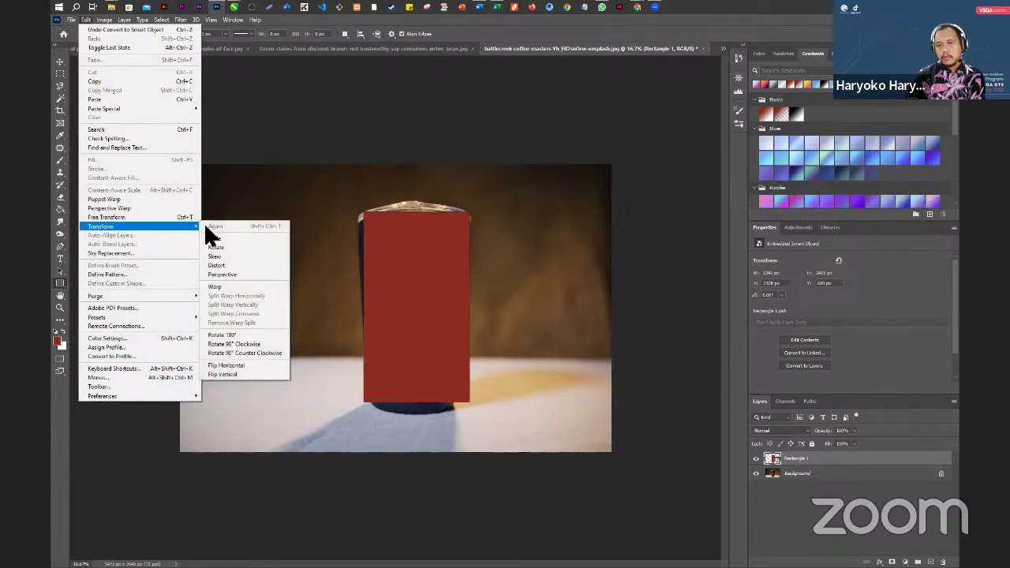
left_click(229, 286)
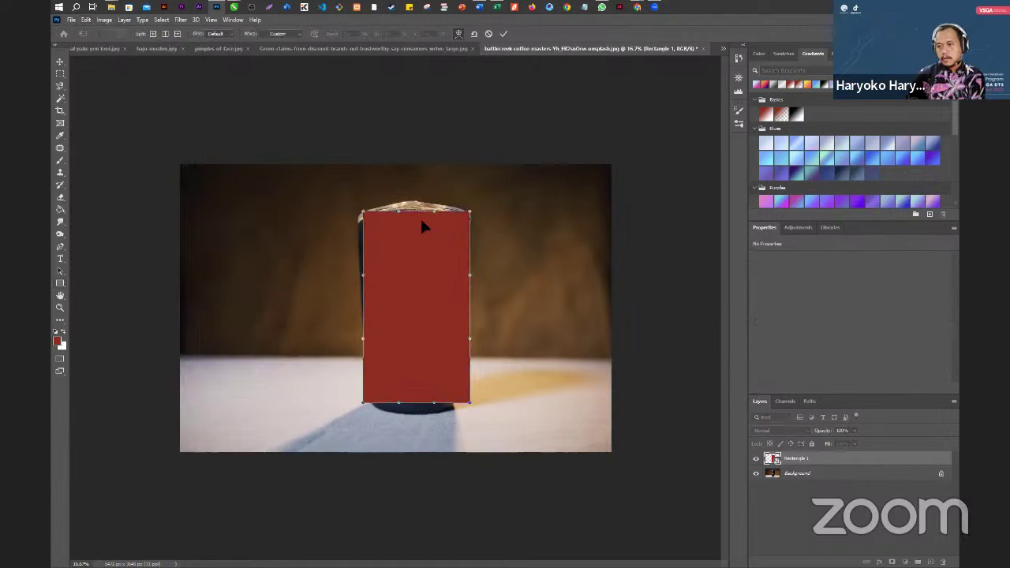
left_click_drag(360, 221, 358, 225)
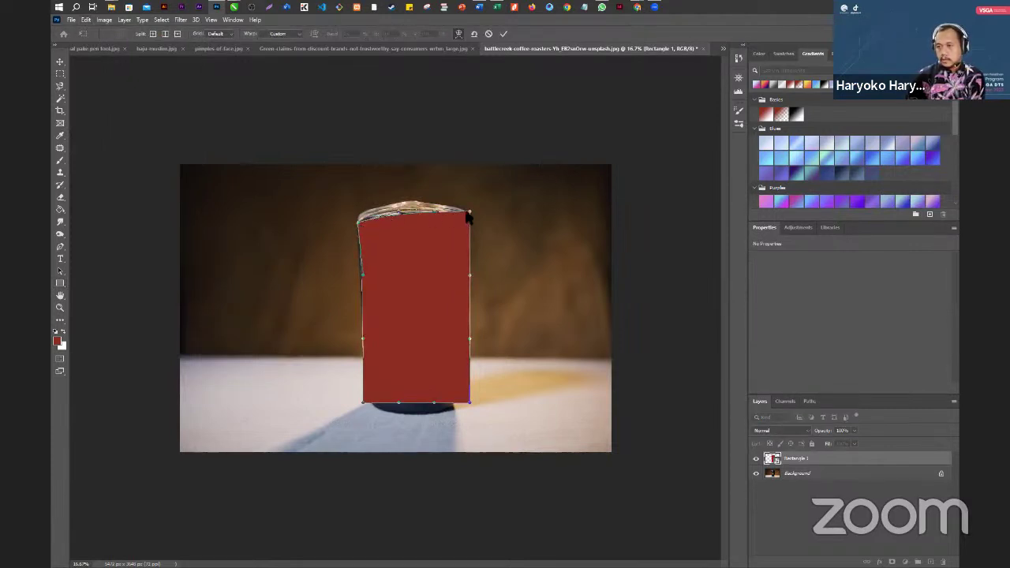
mouse_move(470, 215)
left_mouse_down()
mouse_move(471, 235)
mouse_move(470, 217)
left_mouse_up()
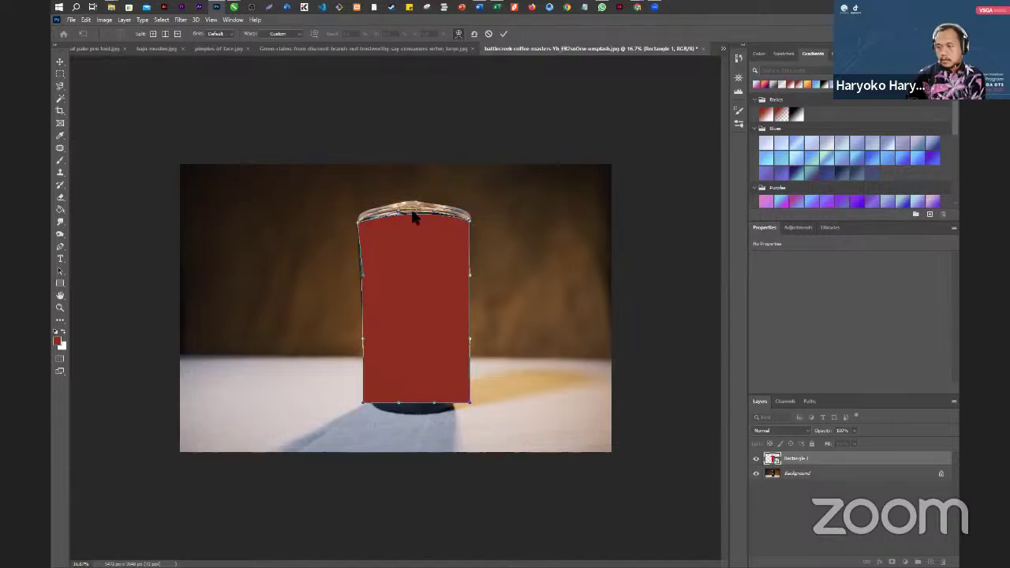
- Warp the rectangle's left side to the tumbler's tapered outline, moving its lower-left corner in to the base
key("ctrl+plus")
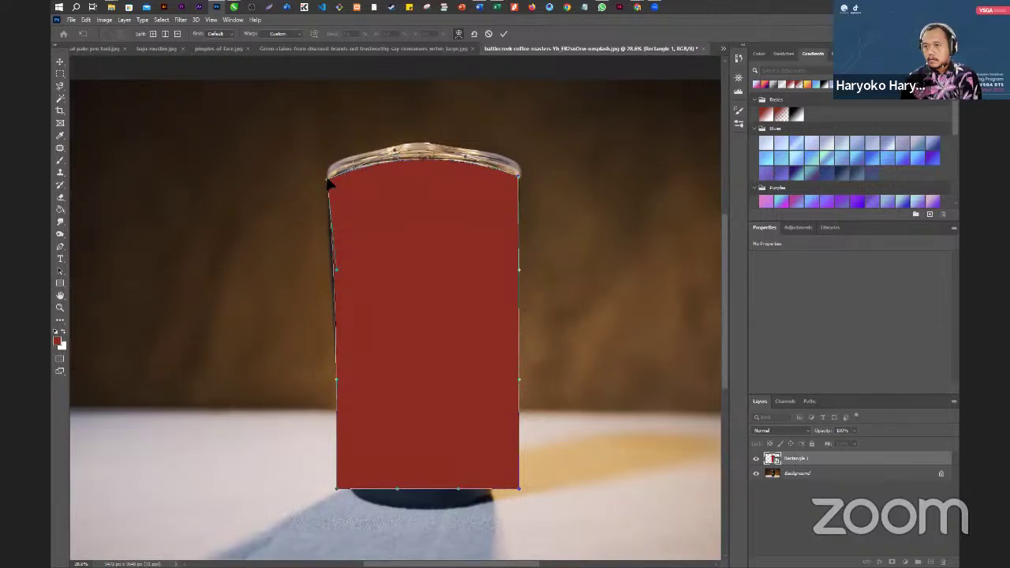
left_click_drag(325, 181, 326, 177)
left_click_drag(337, 269, 333, 271)
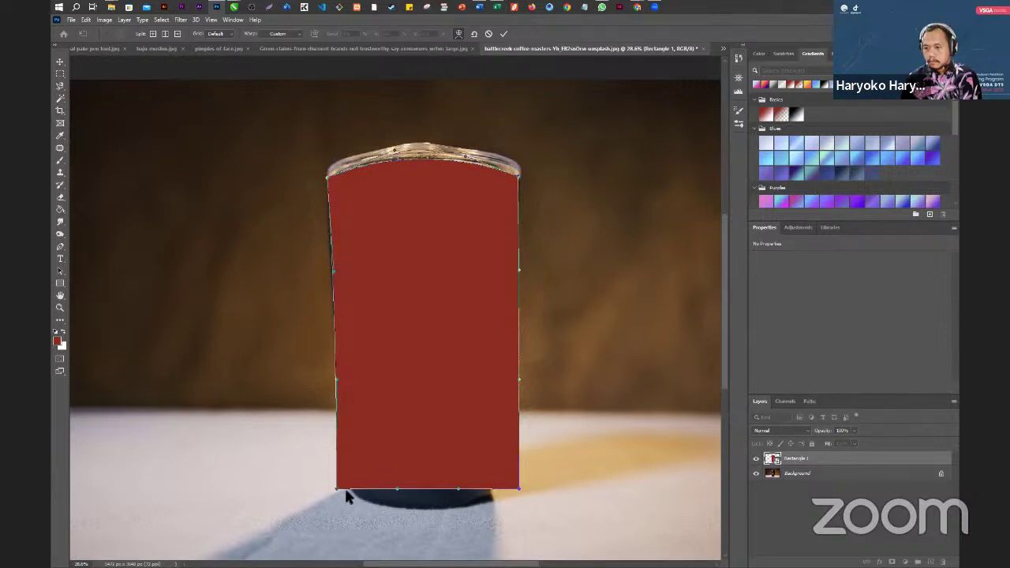
mouse_move(335, 489)
left_mouse_down()
mouse_move(368, 466)
mouse_move(350, 487)
left_mouse_up()
left_click_drag(336, 385, 334, 385)
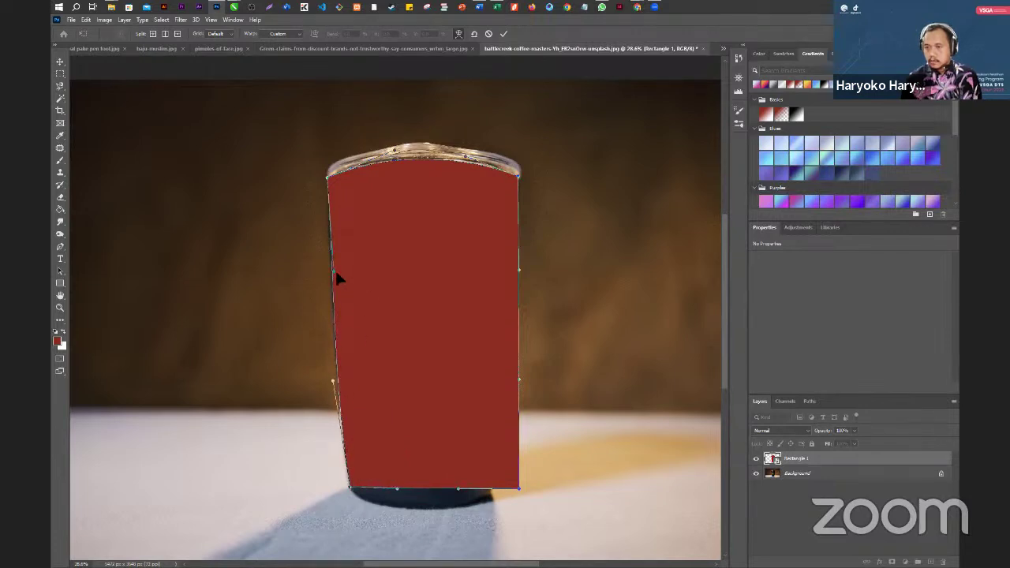
left_click_drag(333, 271, 330, 268)
- Move the warp's lower-right corner in to the tumbler's base and bend the right side along the cup's taper
left_click_drag(518, 493, 492, 495)
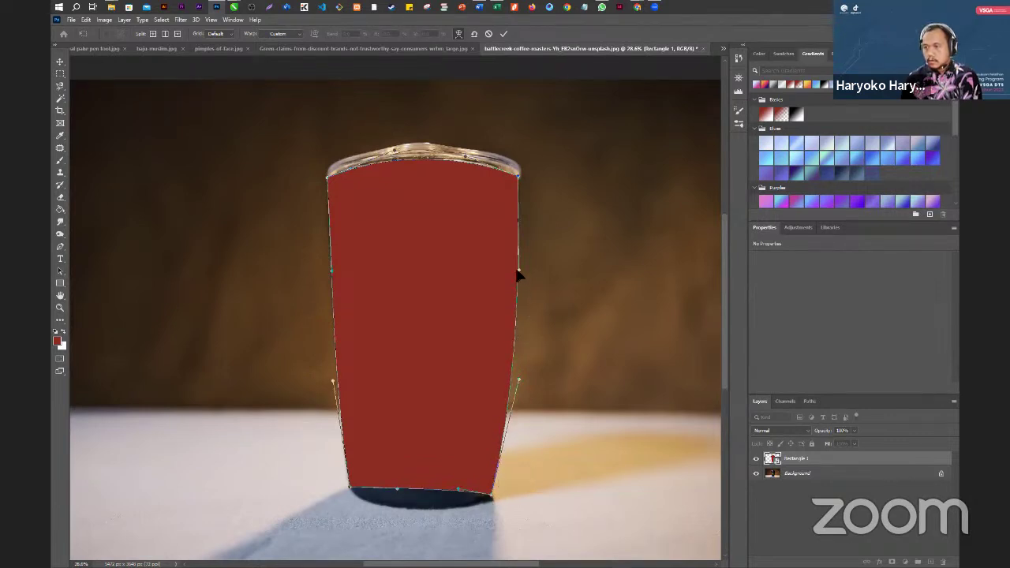
left_click_drag(520, 267, 520, 264)
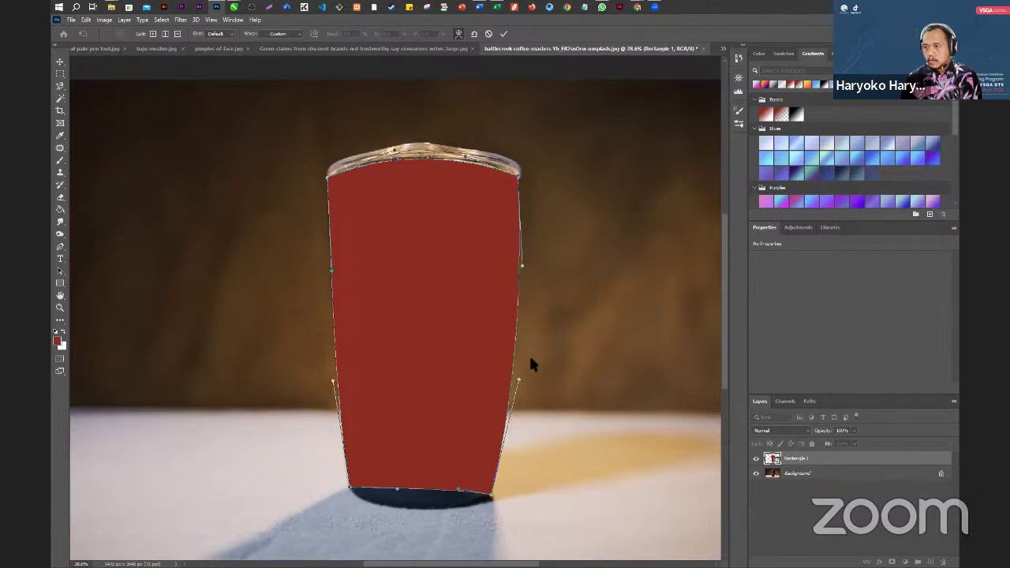
left_click_drag(518, 383, 501, 369)
scroll(522, 187, "up", 1)
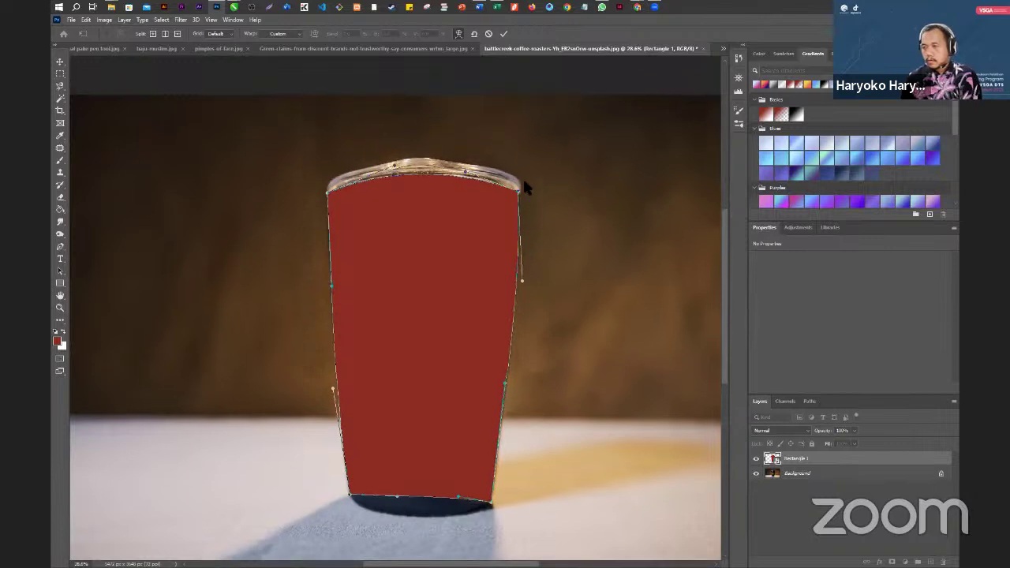
- Fine-tune the warp's upper-right corner and the upper curve handles of both sides to match the tumbler's silhouette
scroll(524, 183, "up", 5)
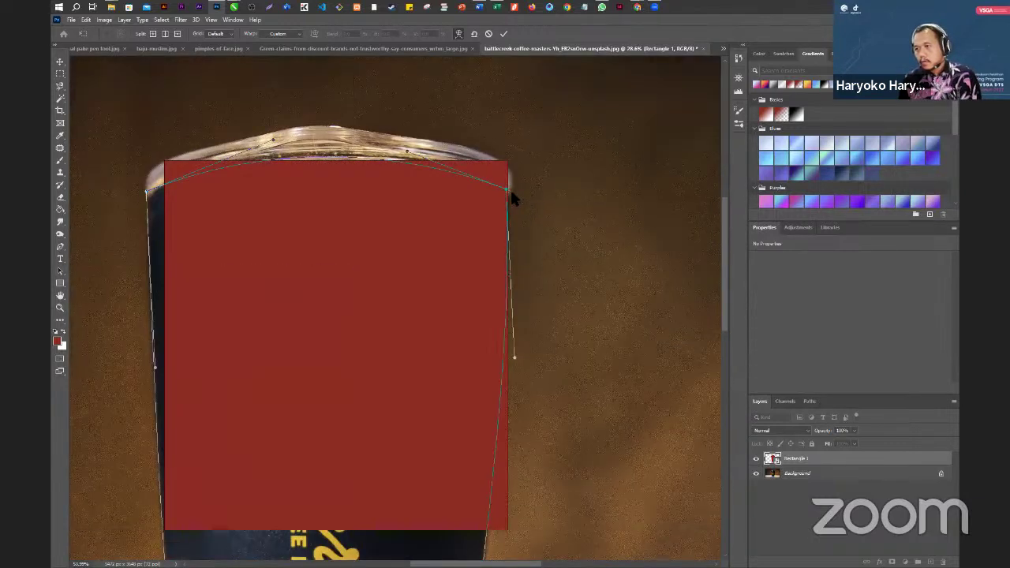
scroll(511, 189, "up", 1)
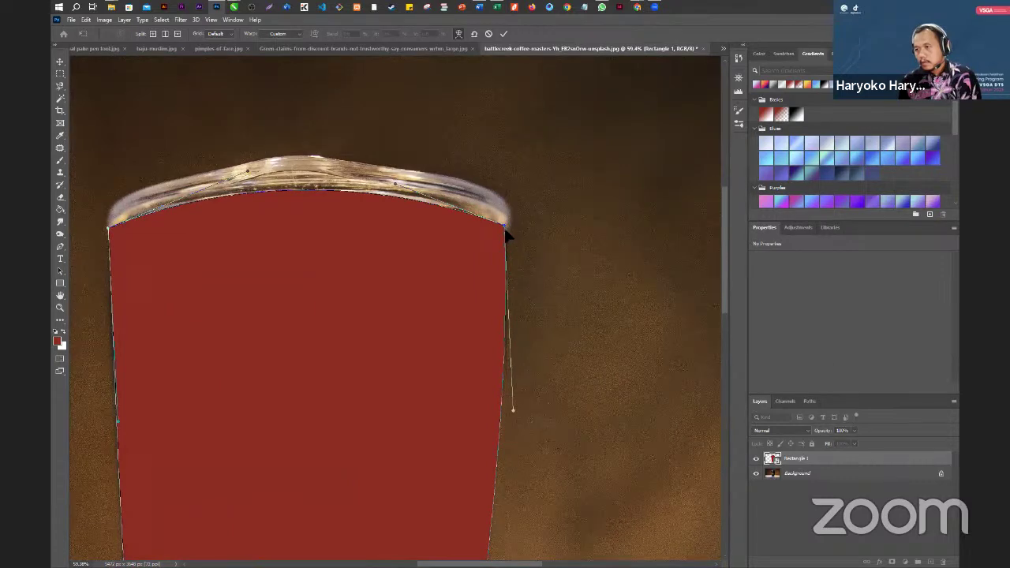
left_click_drag(504, 228, 506, 228)
left_click_drag(511, 405, 517, 335)
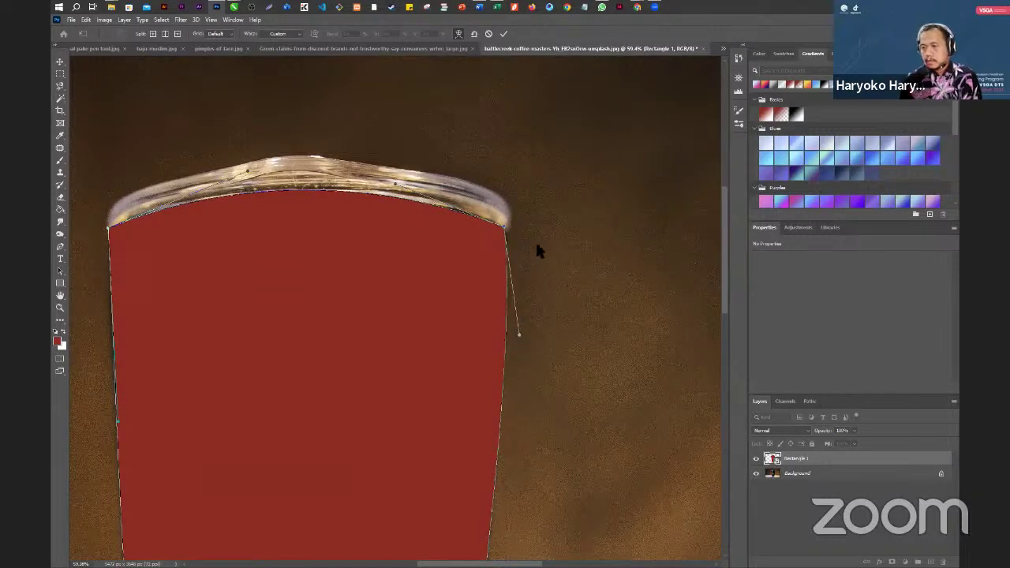
scroll(538, 252, "down", 4)
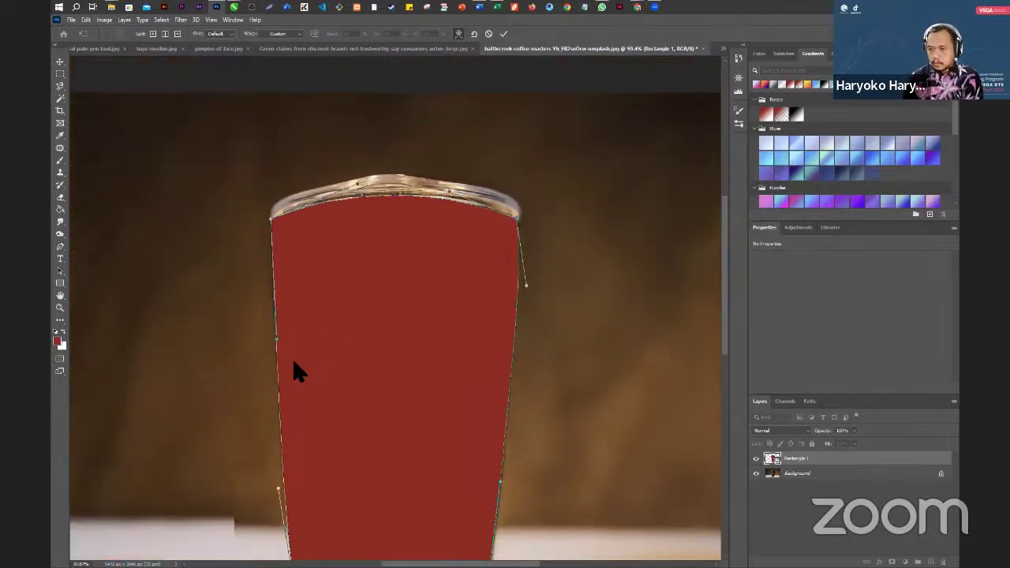
scroll(293, 363, "down", 1)
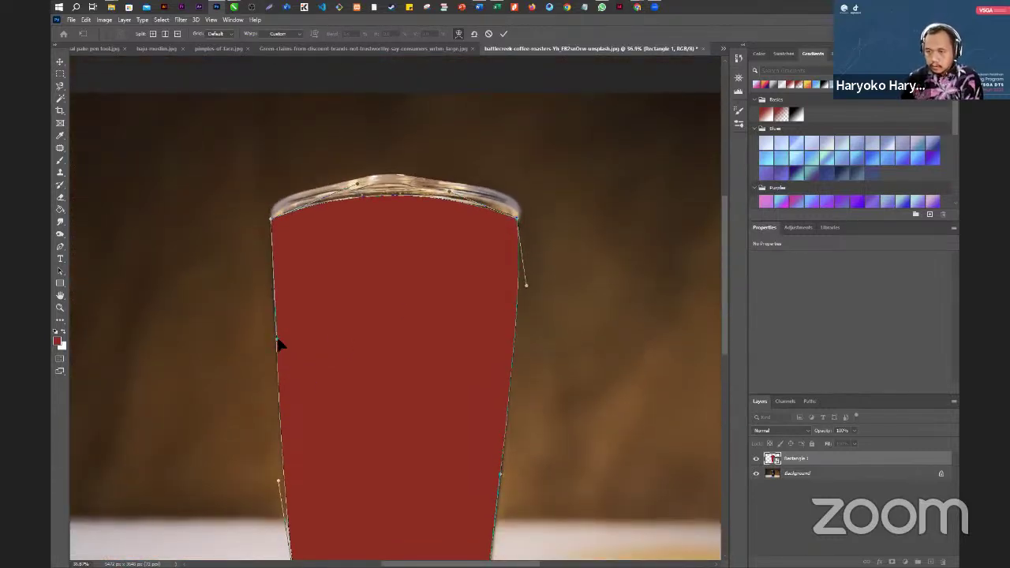
left_click_drag(275, 342, 275, 344)
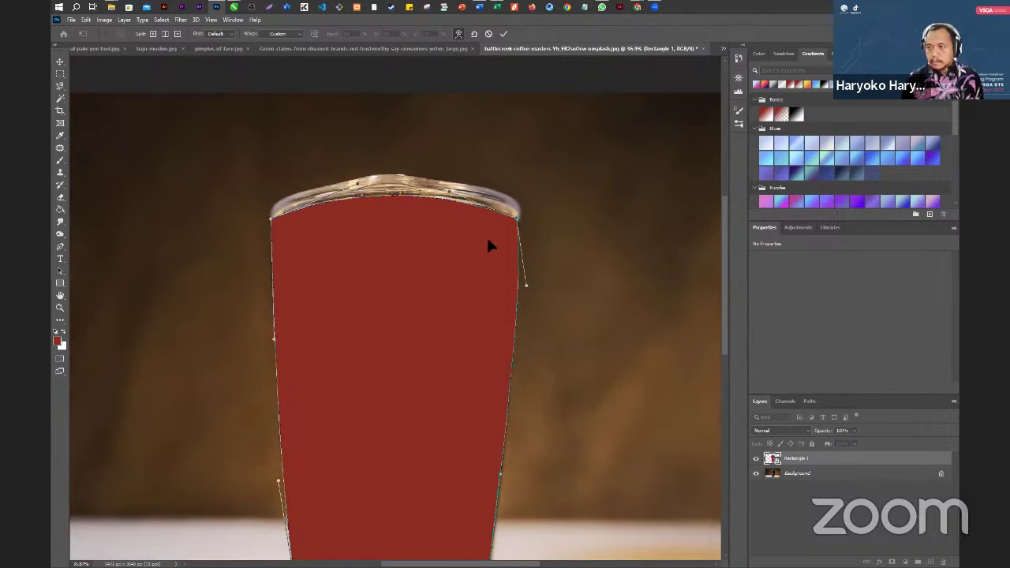
- Refine the lower right side of the warp and curve its bottom edge along the tumbler's rounded base
scroll(491, 237, "down", 5)
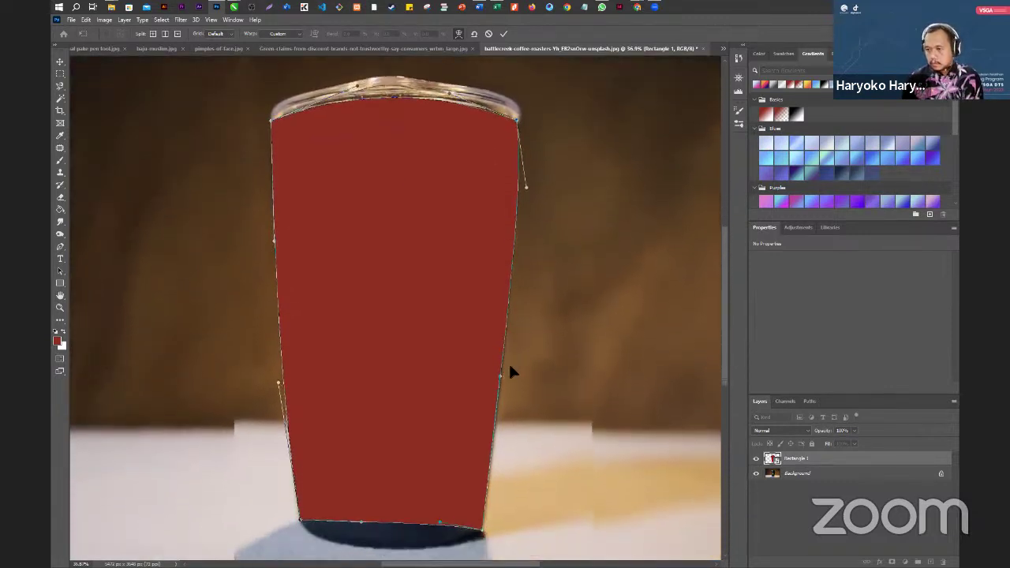
scroll(509, 367, "down", 1)
left_click_drag(499, 359, 501, 362)
left_click_drag(361, 509, 333, 527)
left_click_drag(324, 527, 322, 531)
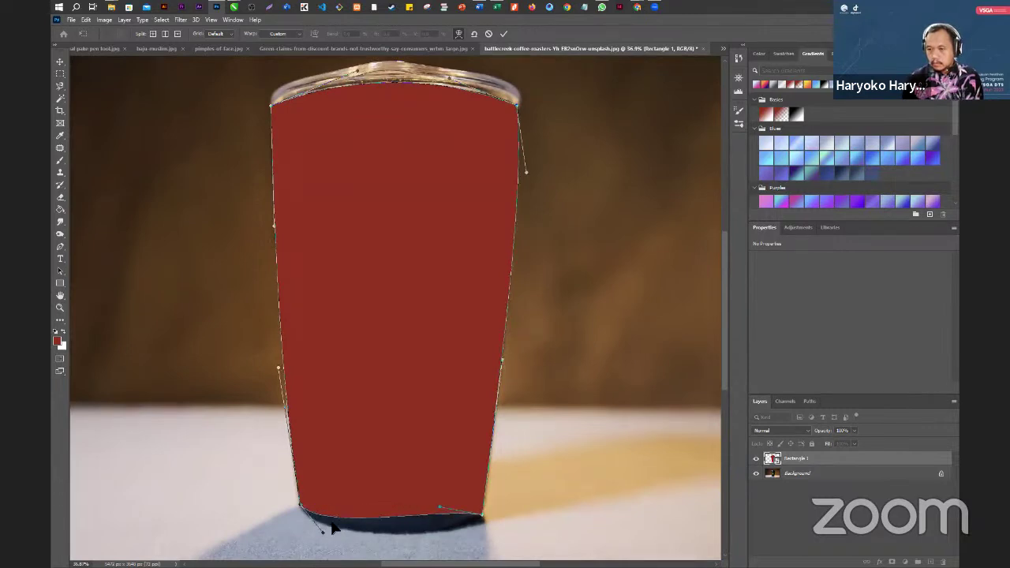
left_click_drag(440, 511, 430, 548)
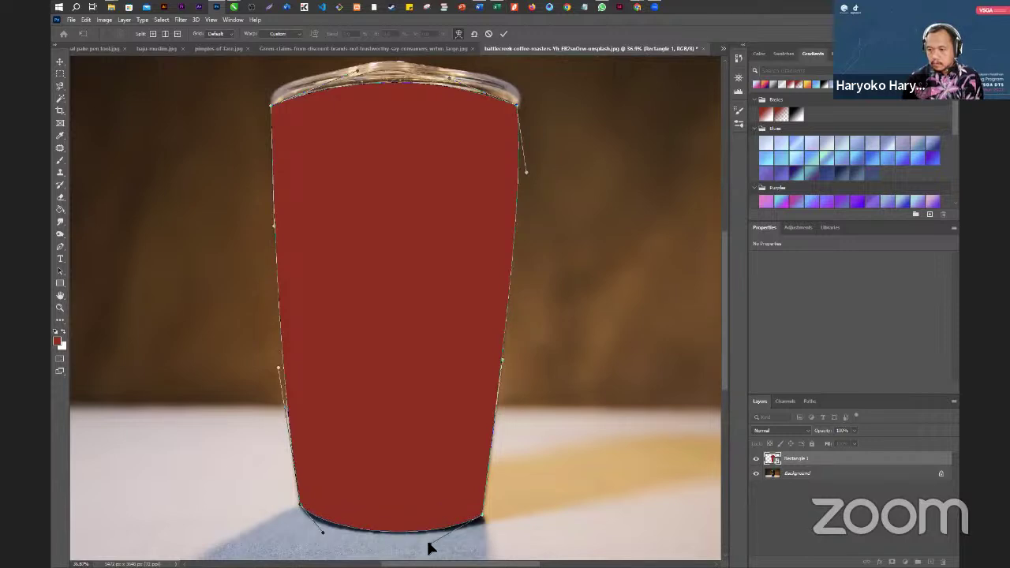
left_click_drag(322, 535, 322, 541)
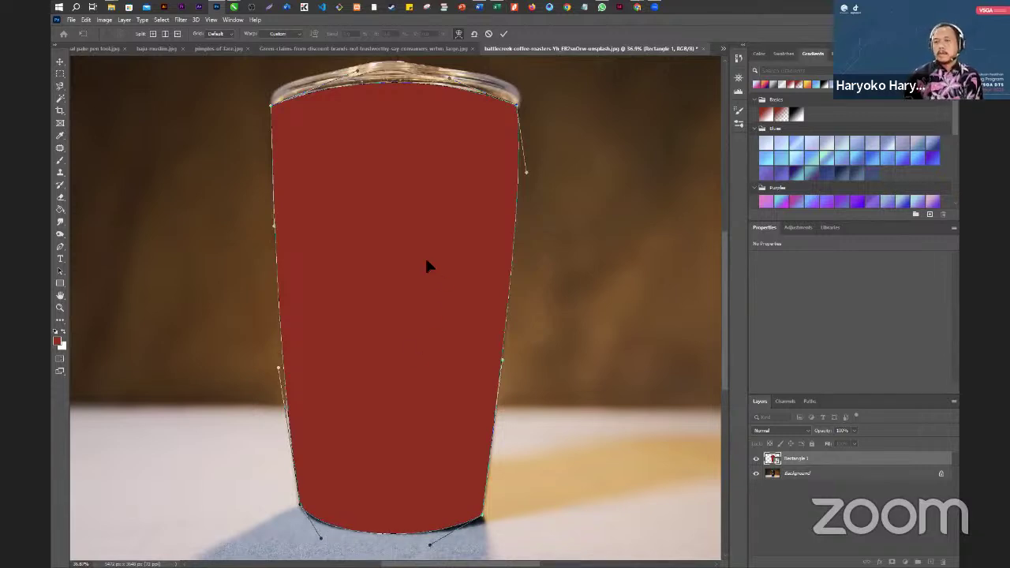
- Lower the red rectangle layer's opacity to about 47%, commit the warp and deselect the layer
scroll(422, 267, "down", 3)
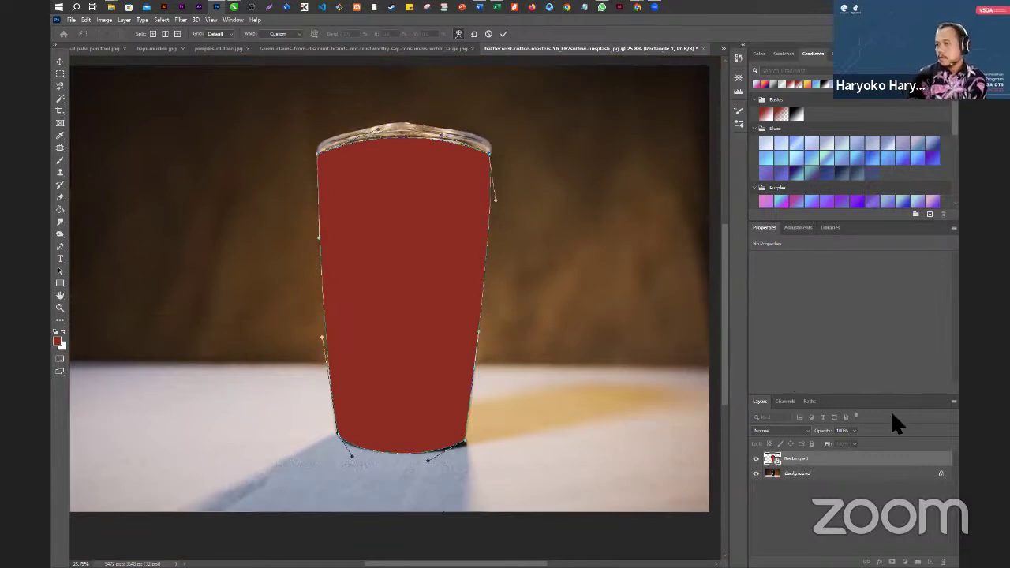
left_click(857, 430)
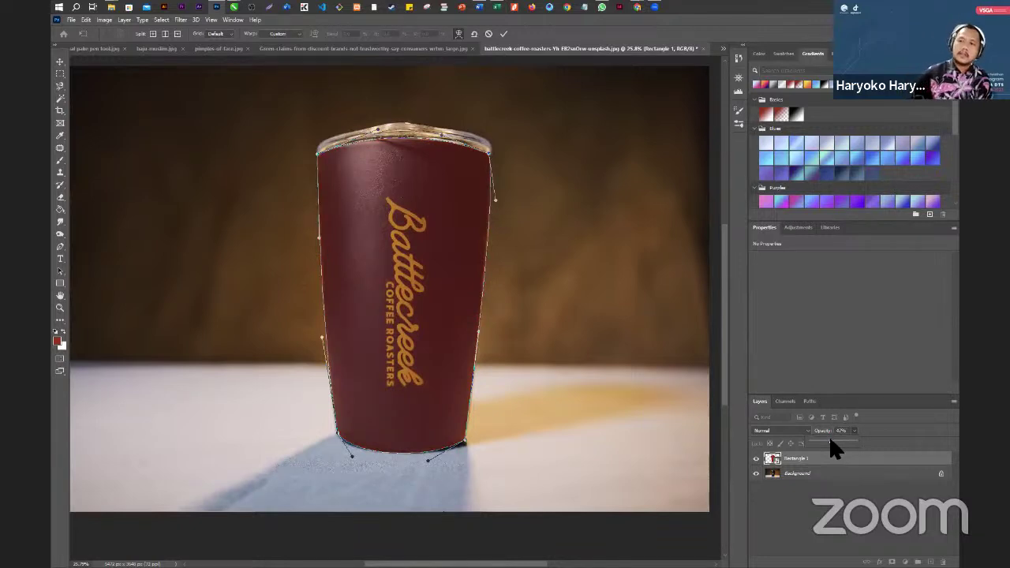
left_click(858, 511)
left_click(857, 511)
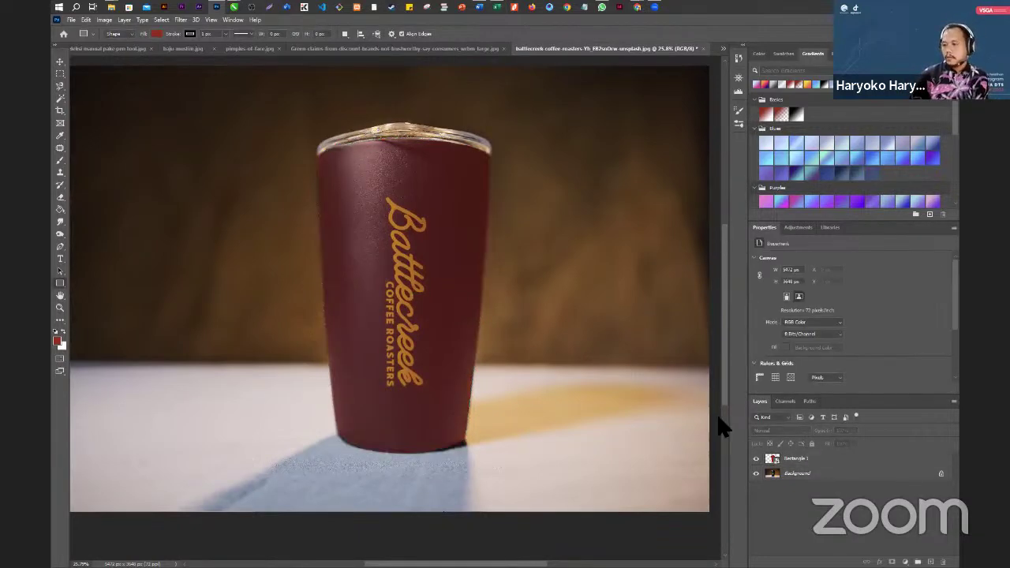
- Open the smart object's contents and copy a screenshot of the whole red rectangle, about 449 by 806 px, to the clipboard
double_click(773, 459)
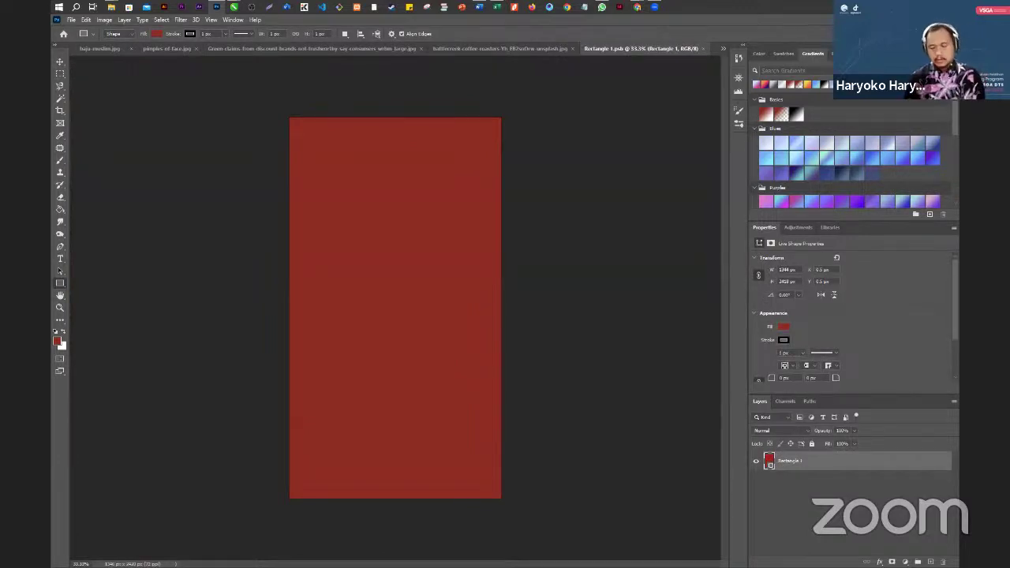
key("Print")
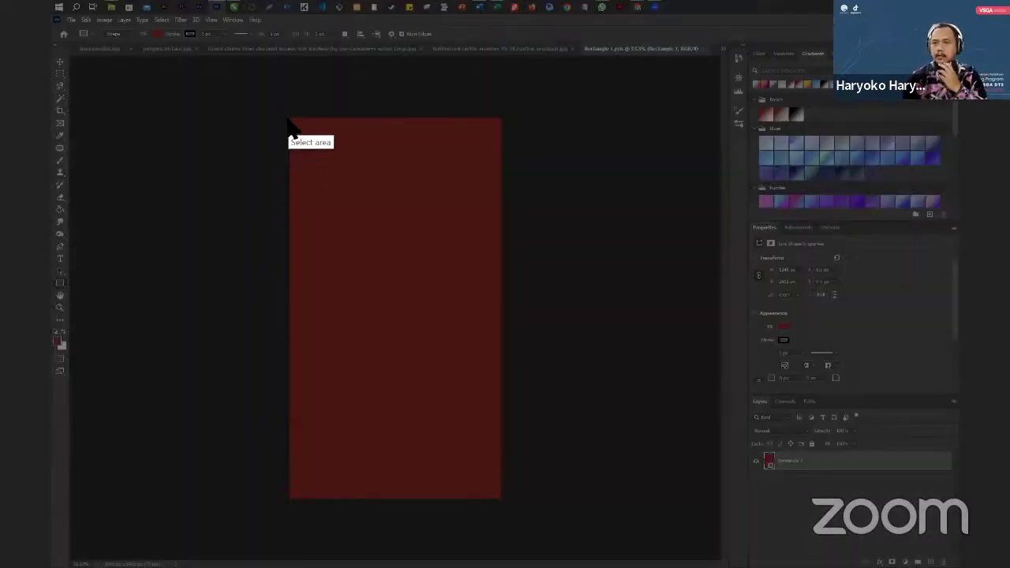
left_click_drag(290, 120, 500, 500)
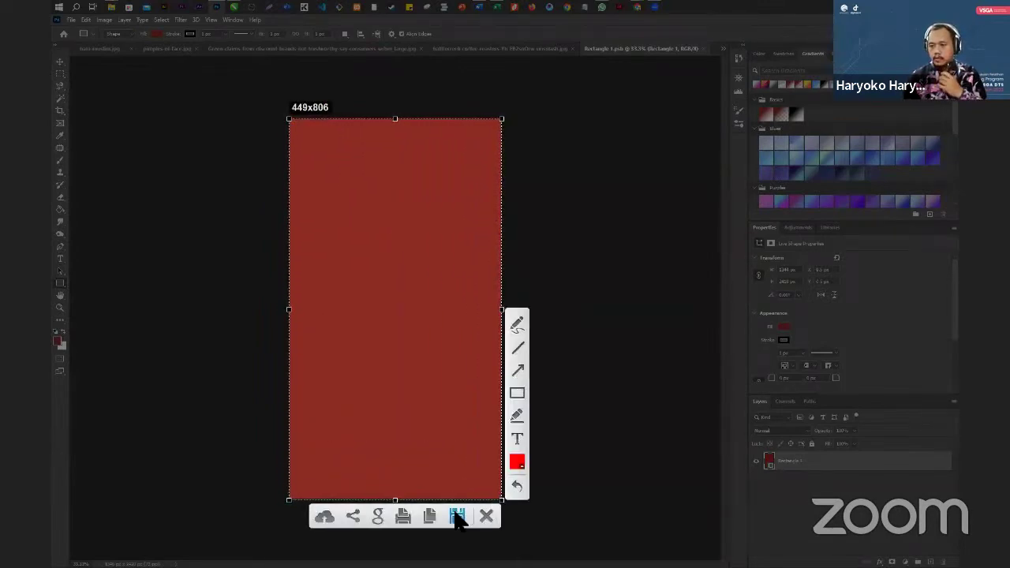
left_click(430, 517)
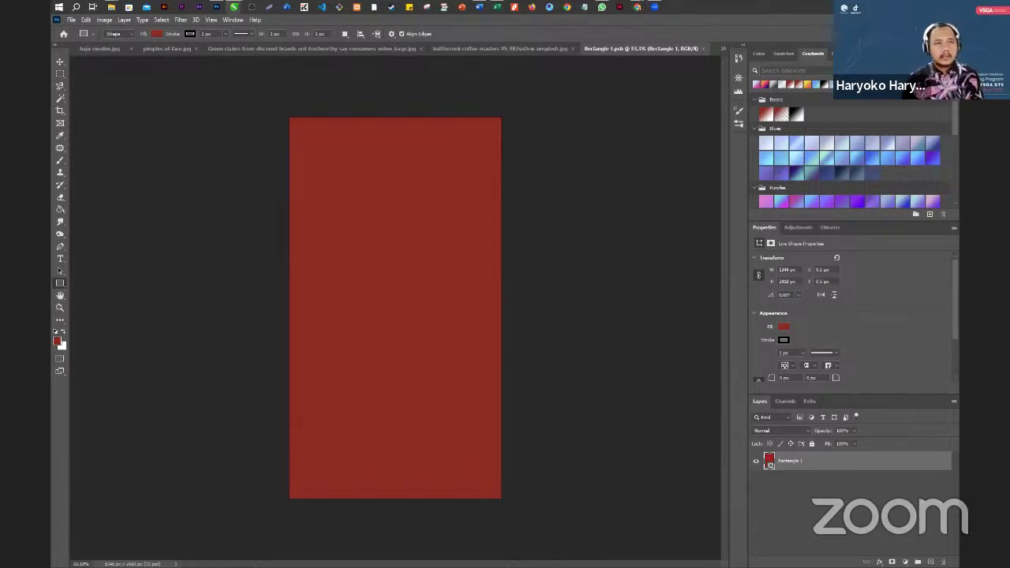
- Switch to CorelDRAW and bring its window fully onto this screen, maximized with the whole workspace accessible
key("alt+Tab")
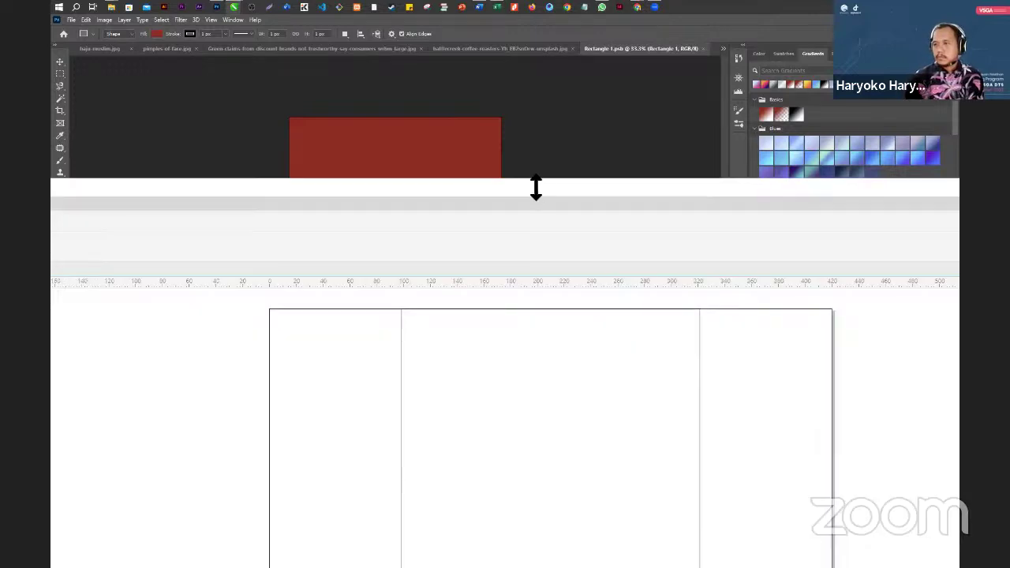
key("alt+Tab")
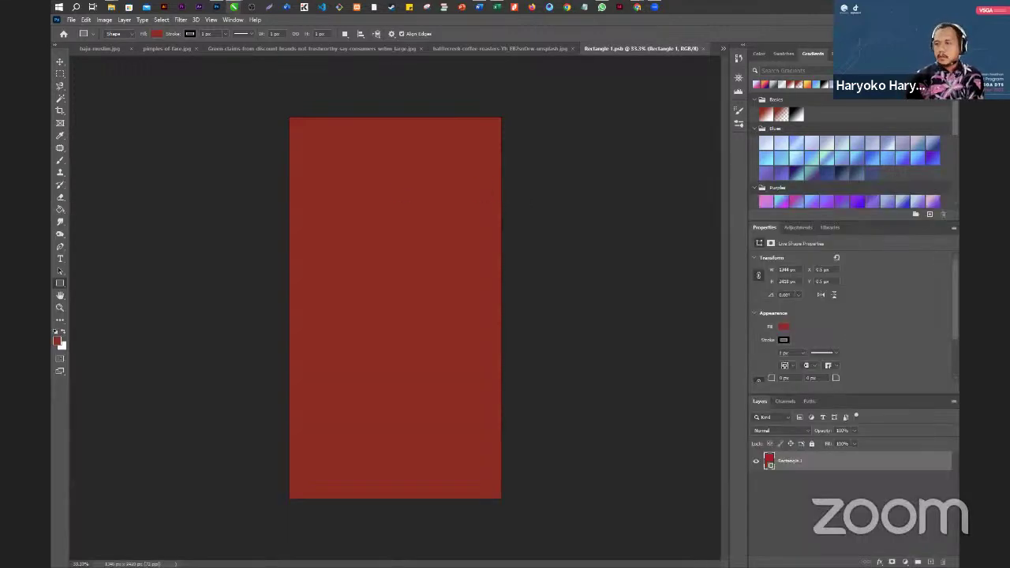
key("alt+Tab")
key("alt+Tab")
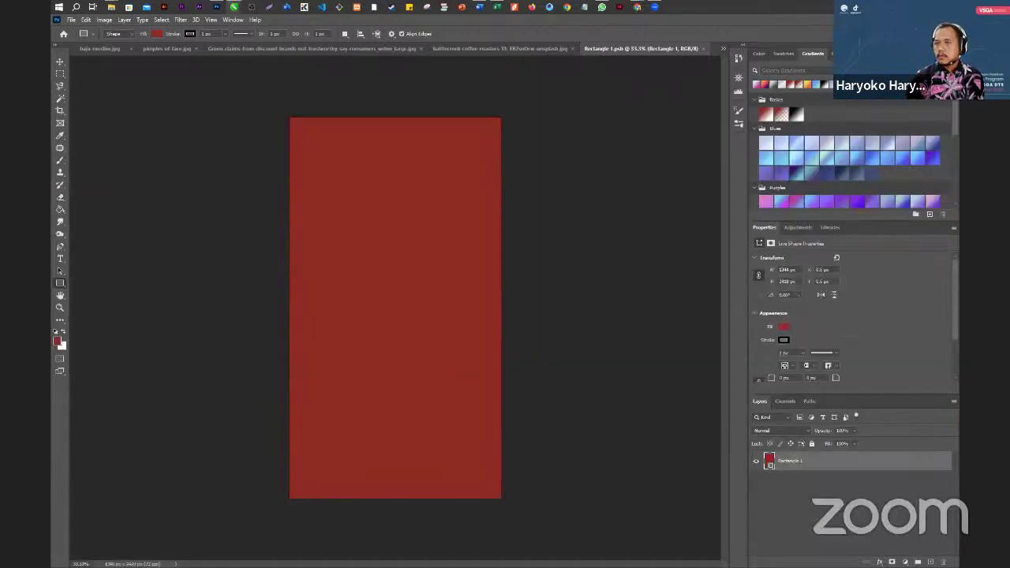
key("alt+Tab")
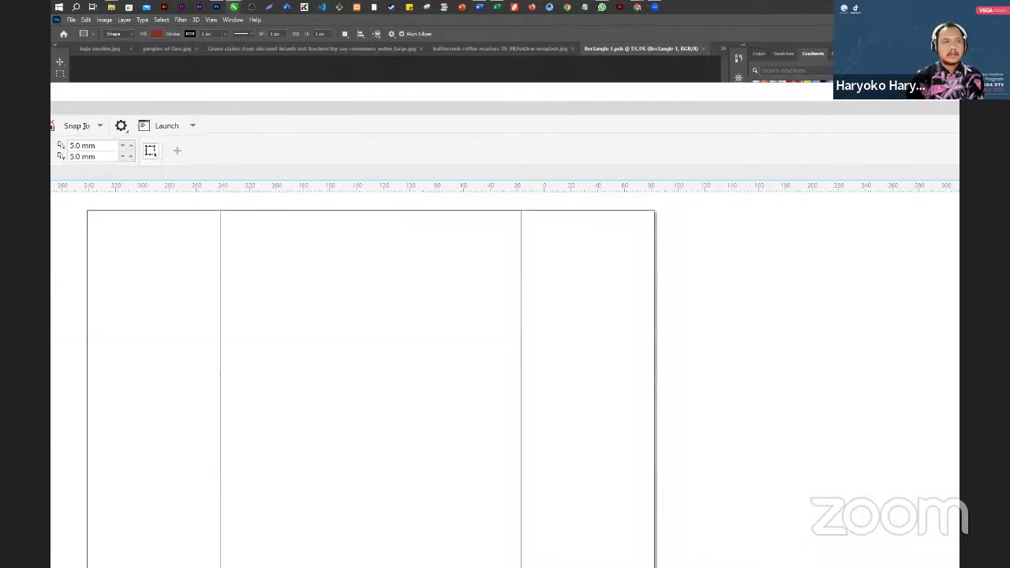
double_click(432, 97)
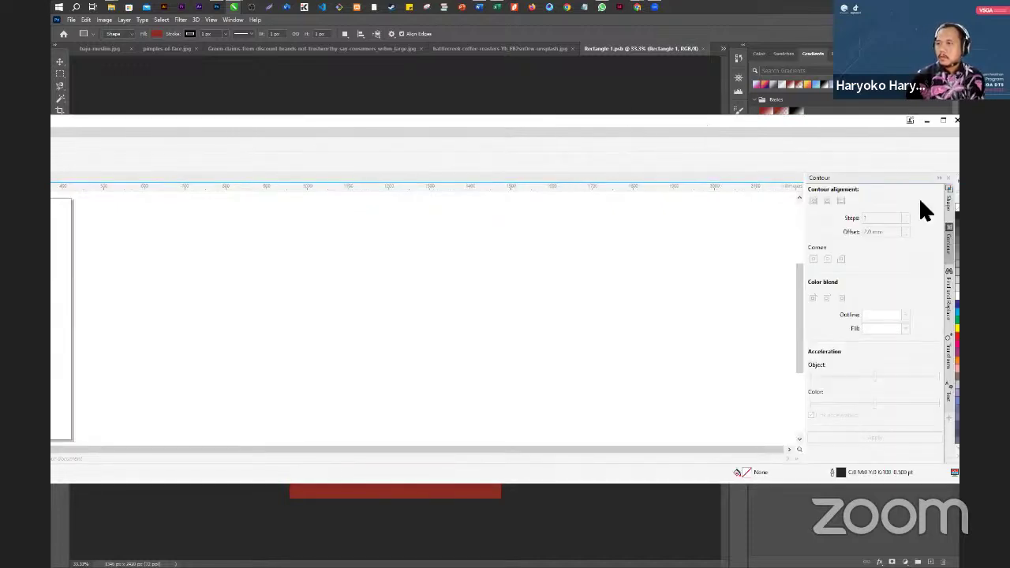
left_click_drag(958, 188, 832, 188)
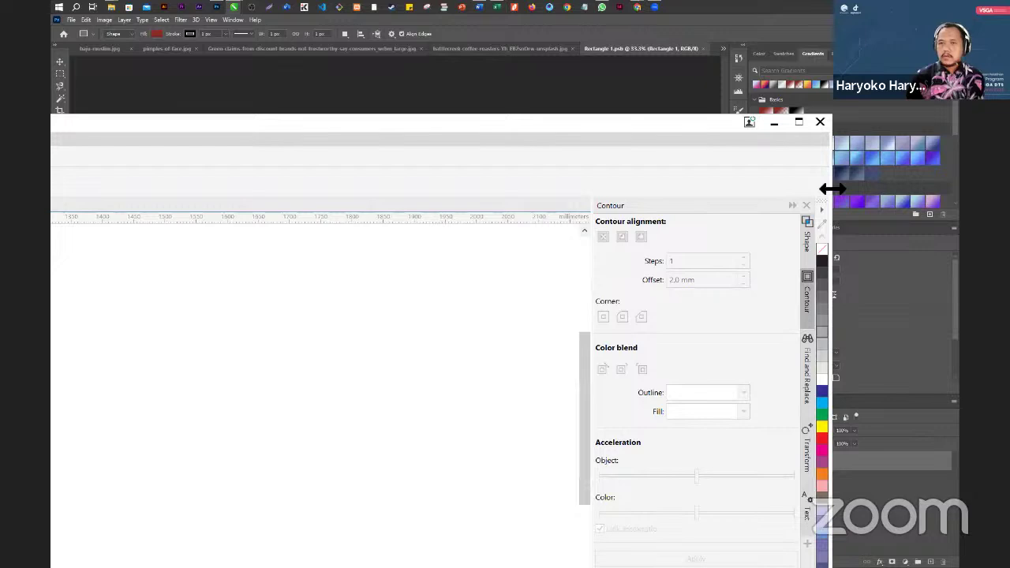
left_click(833, 189)
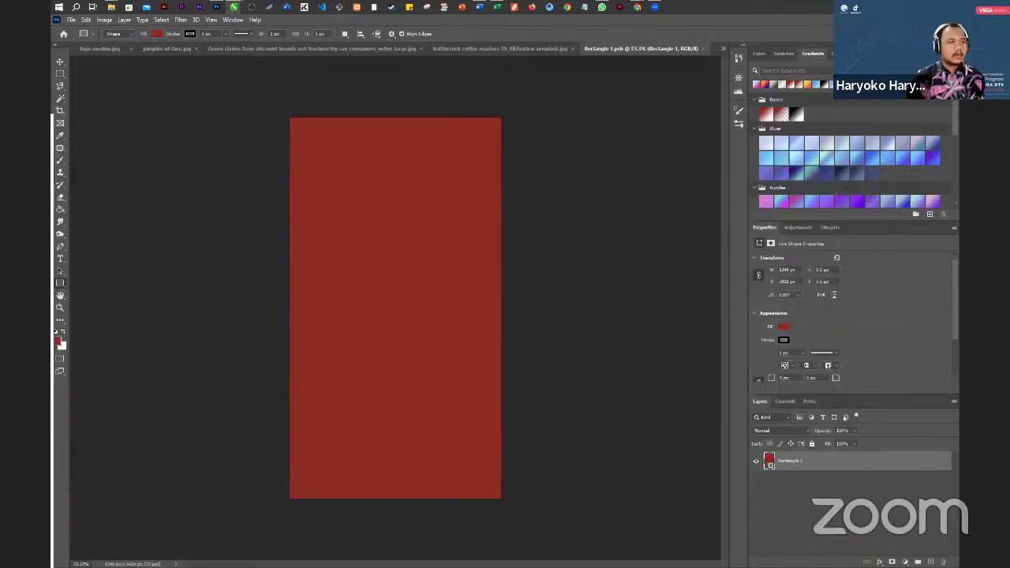
key("alt+Tab")
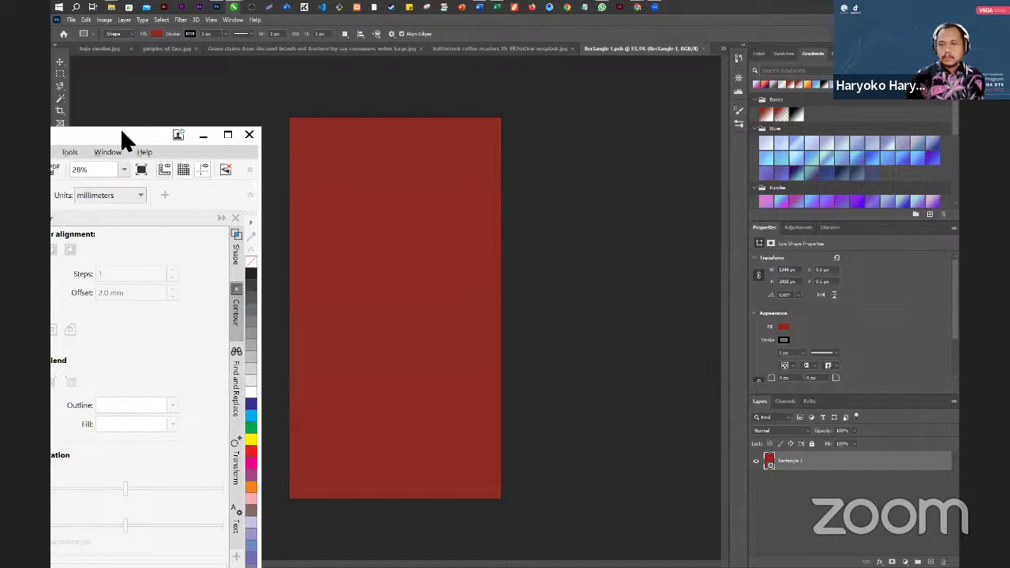
left_click(229, 134)
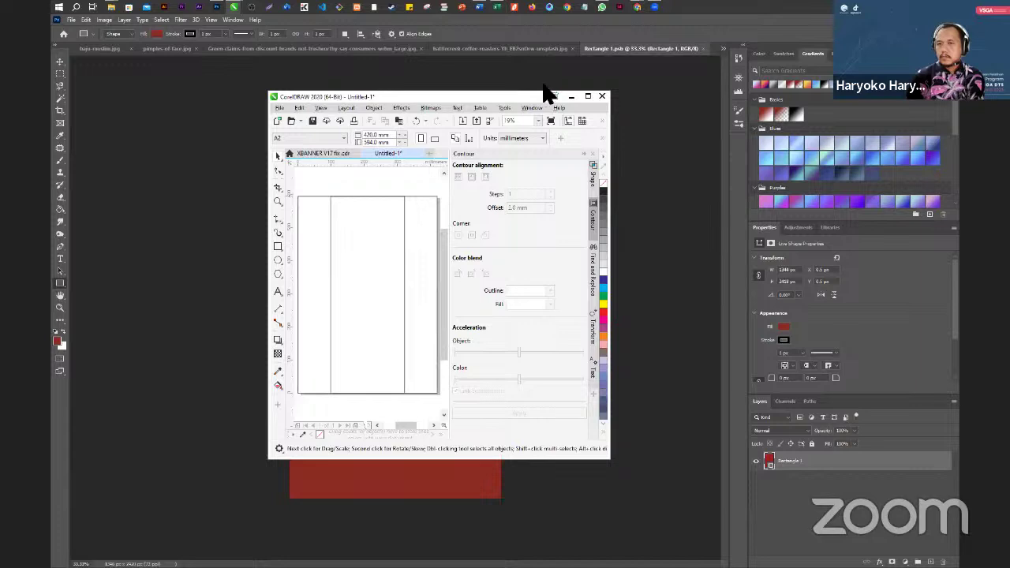
left_click(587, 95)
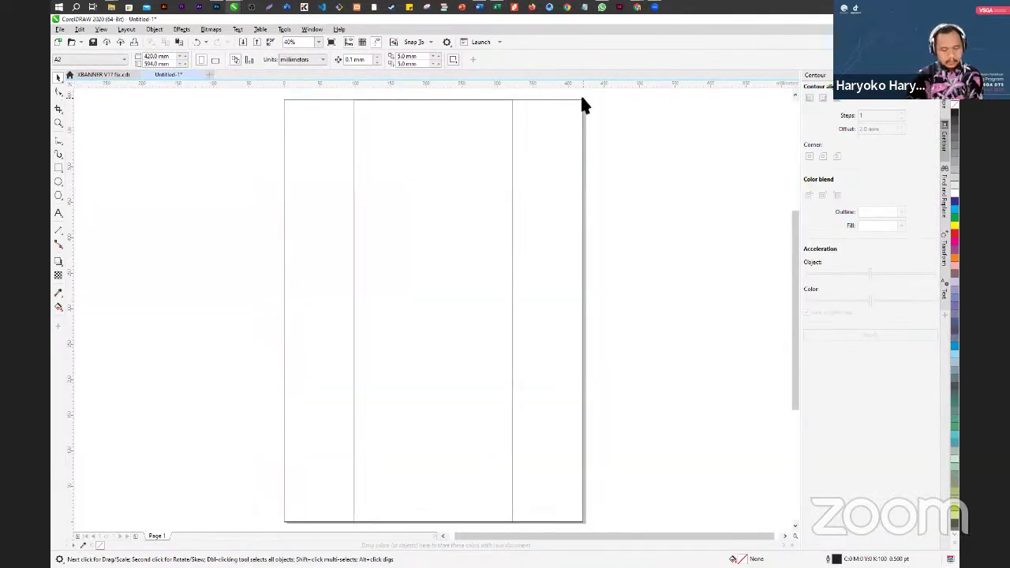
- Create a new A4 document with the default settings and paste the copied red rectangle capture onto its page
key("ctrl+n")
key("Return")
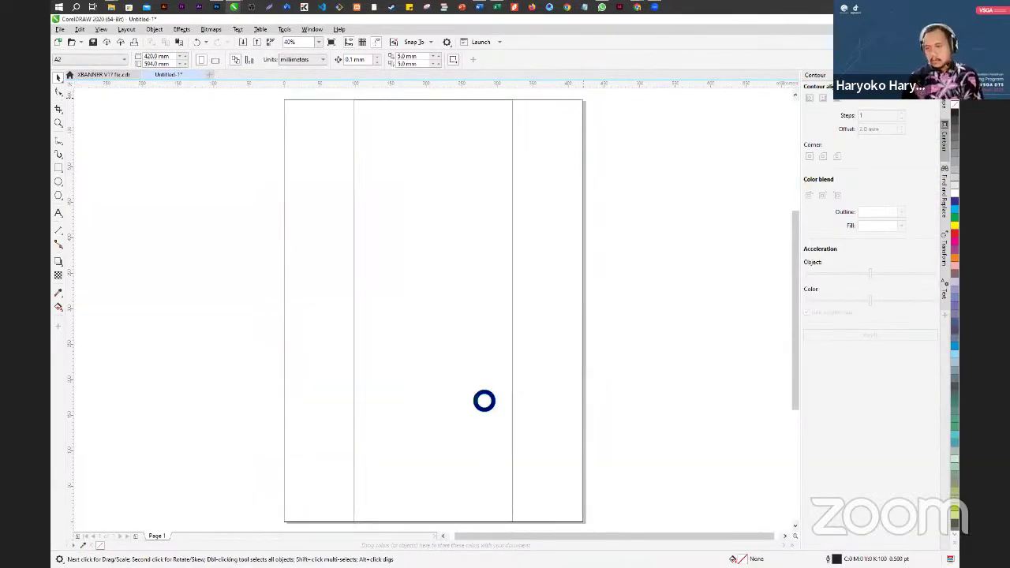
key("ctrl+v")
left_click(369, 363)
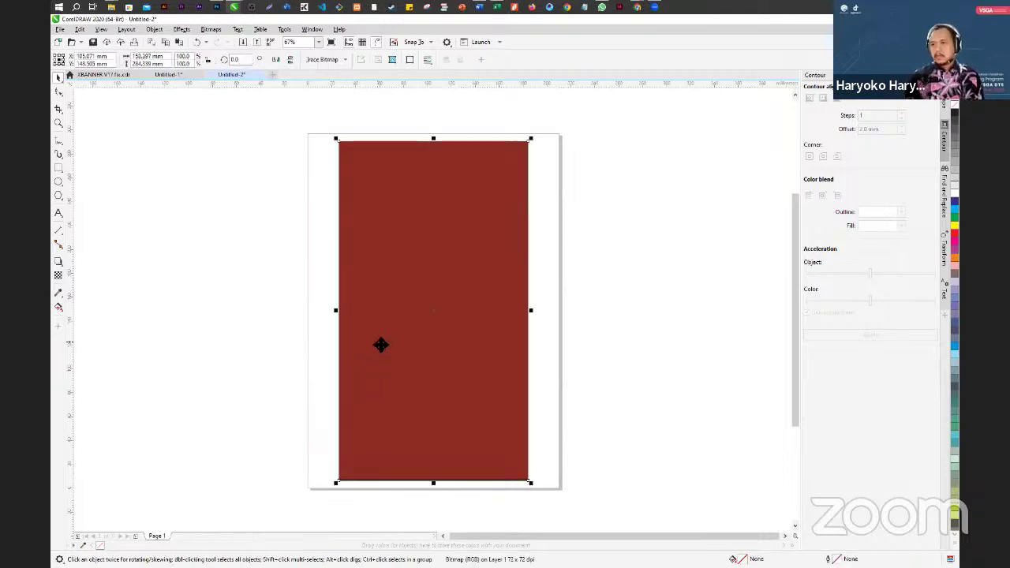
left_click(243, 215)
- Draw a rectangle about 158 by 284 mm tracing the pasted red bitmap, and move it beside the page
left_click(57, 167)
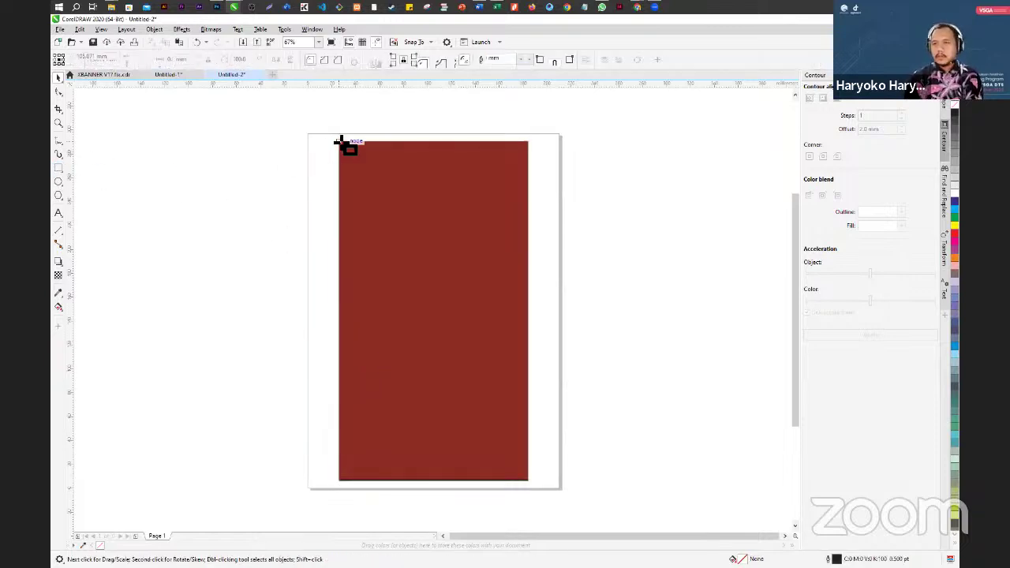
left_click_drag(339, 141, 531, 481)
left_click(57, 77)
left_click_drag(372, 219, 147, 227)
- Delete the red bitmap and centre the outlined rectangle on the page
left_click(396, 253)
key("Delete")
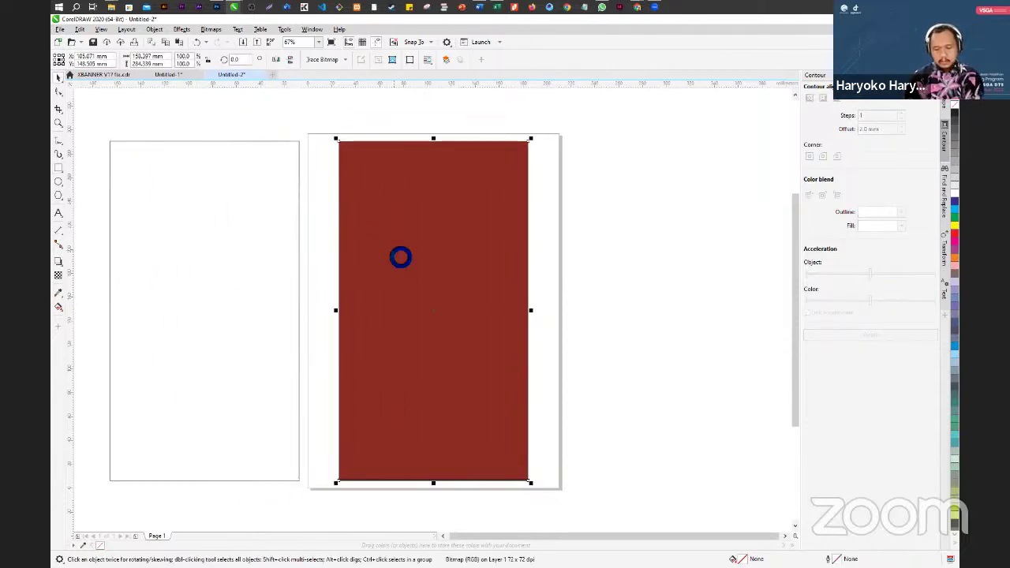
left_click(237, 273)
key("p")
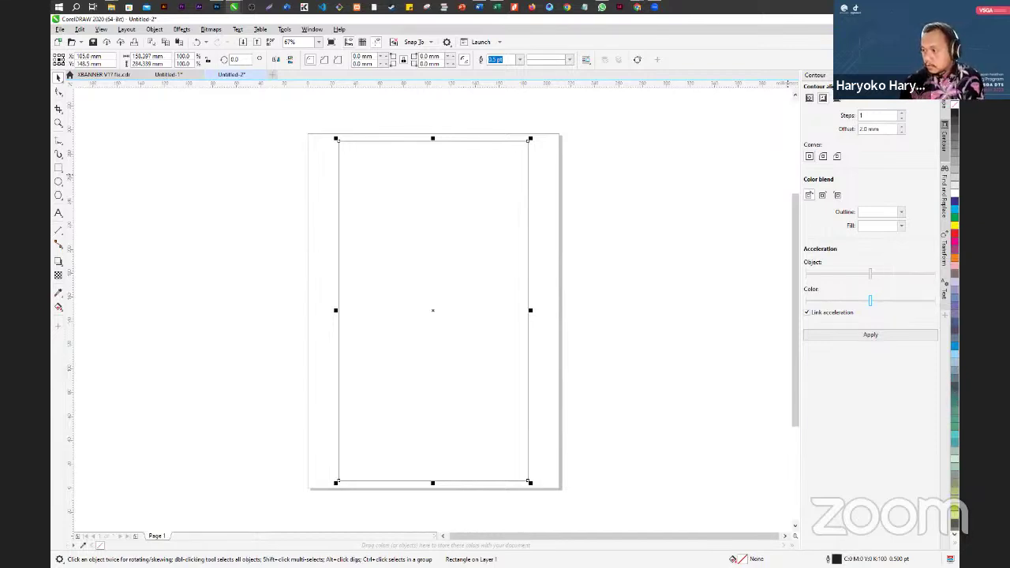
- Fill the rectangle with orange (C:0 M:60 Y:100 K:0), remove its outline and deselect it
left_click(953, 543)
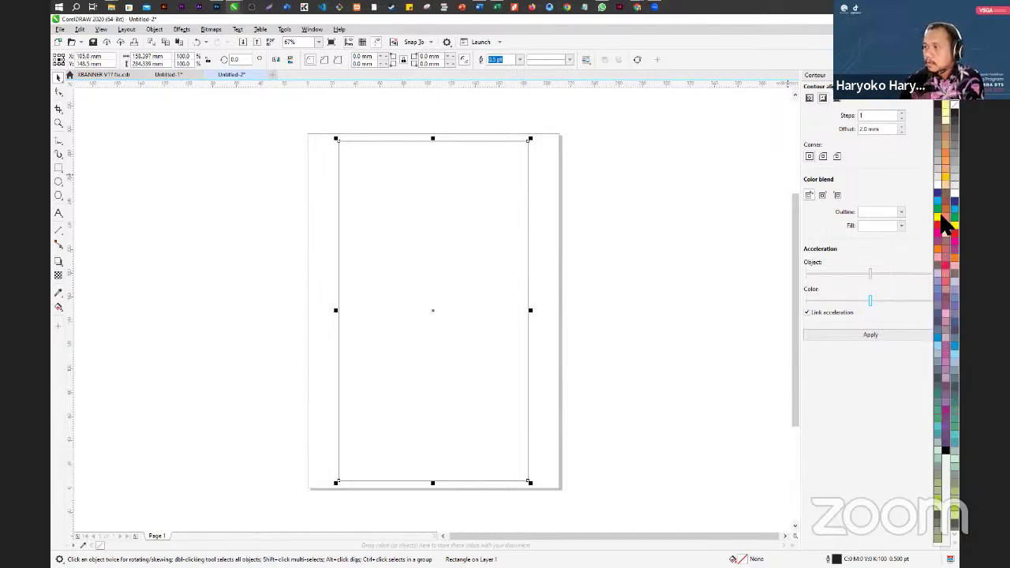
left_click(943, 248)
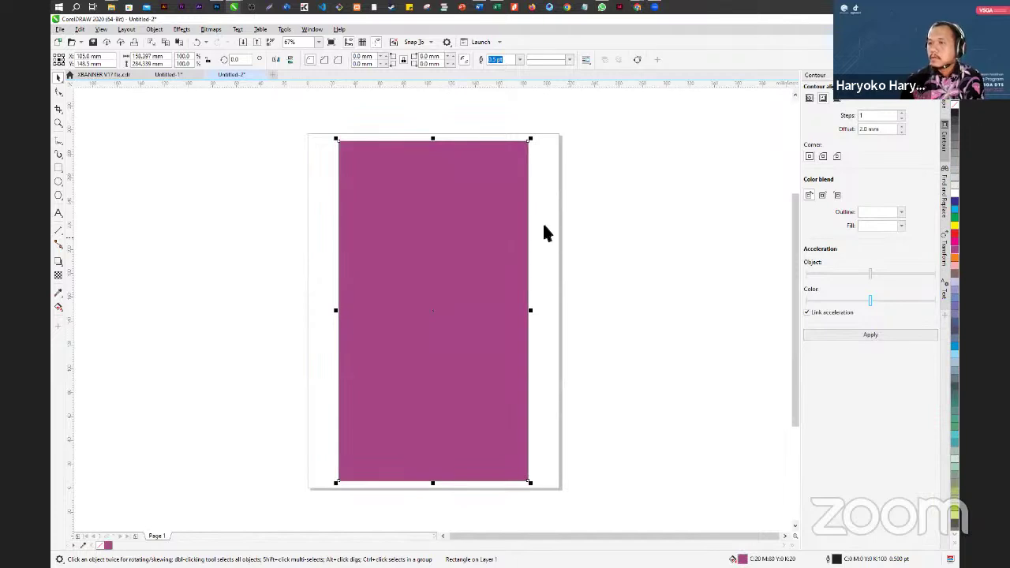
left_click(953, 259)
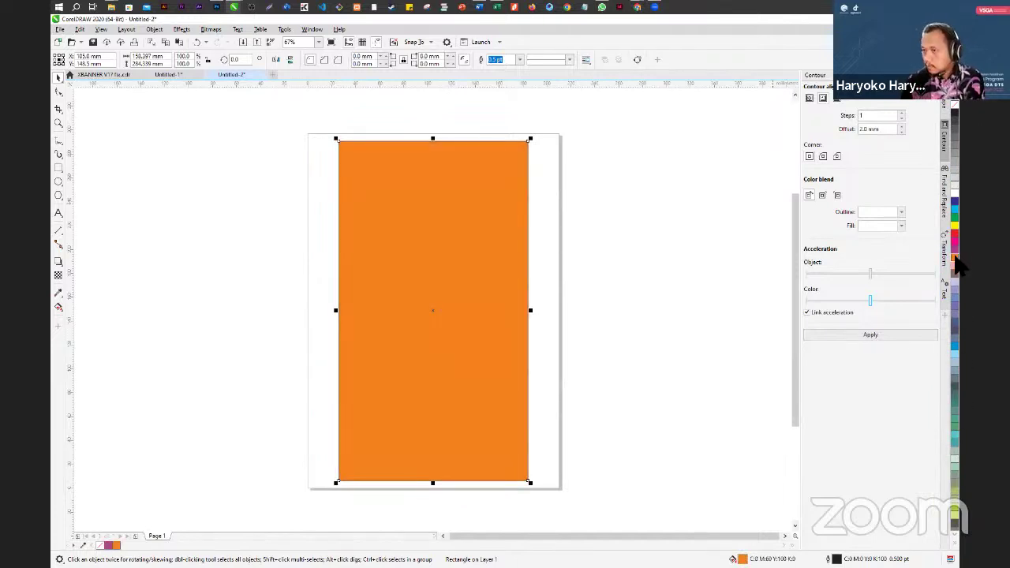
left_click_drag(953, 257, 948, 283)
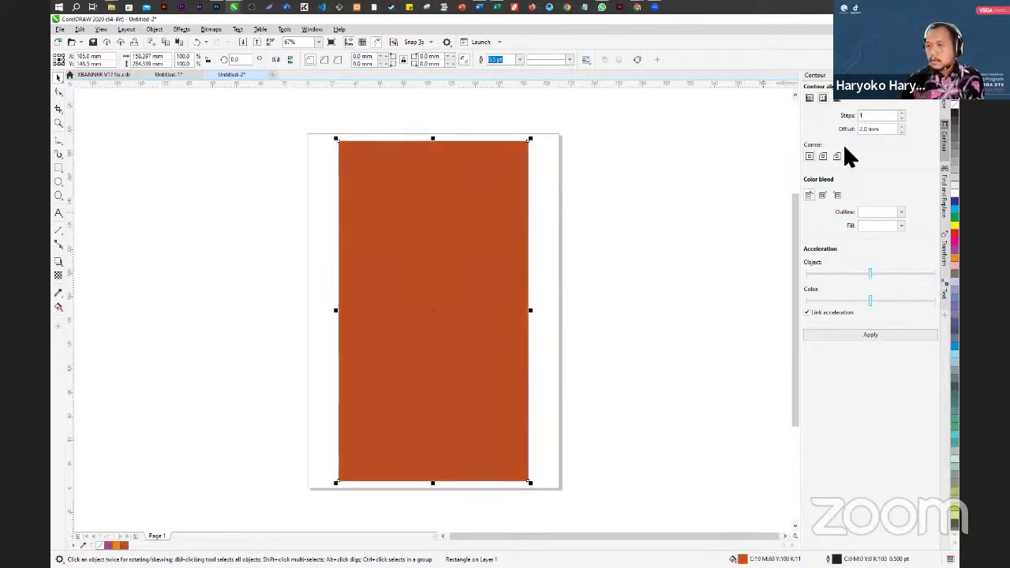
left_click(952, 244)
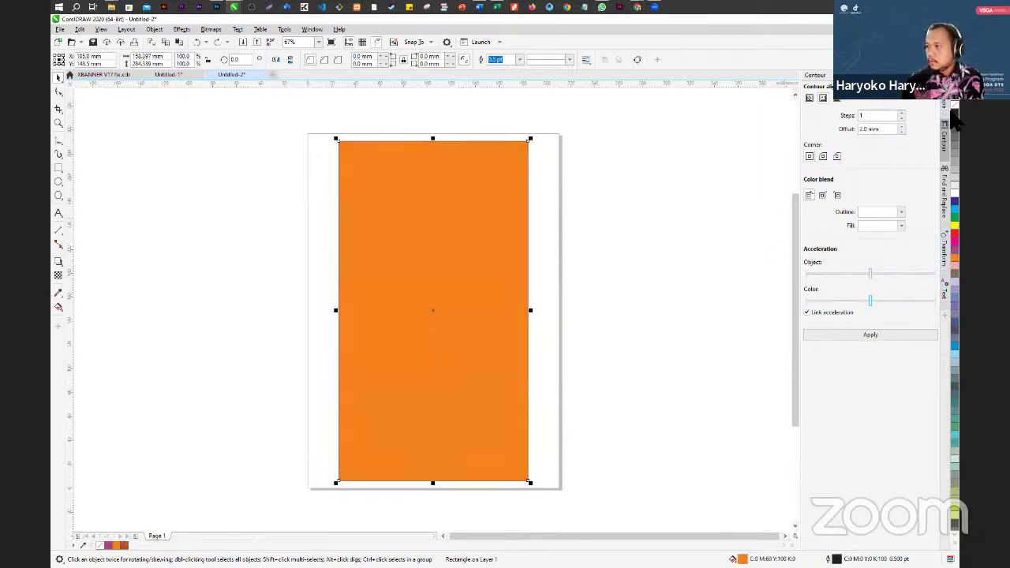
left_click(74, 216)
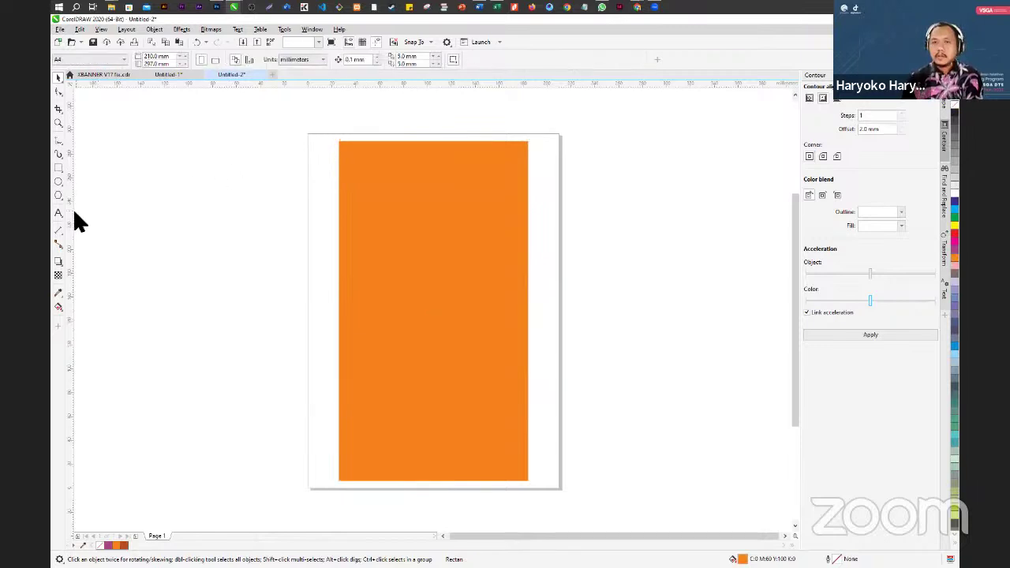
- Add the artistic text "Kopiku" in Arial 24 pt on the upper part of the orange rectangle
left_click(58, 212)
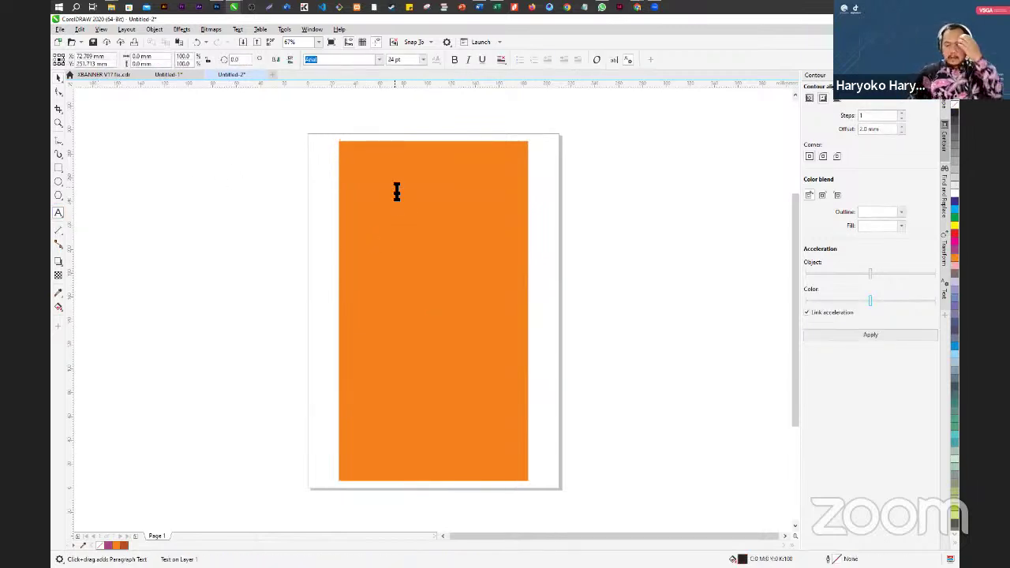
left_click(396, 191)
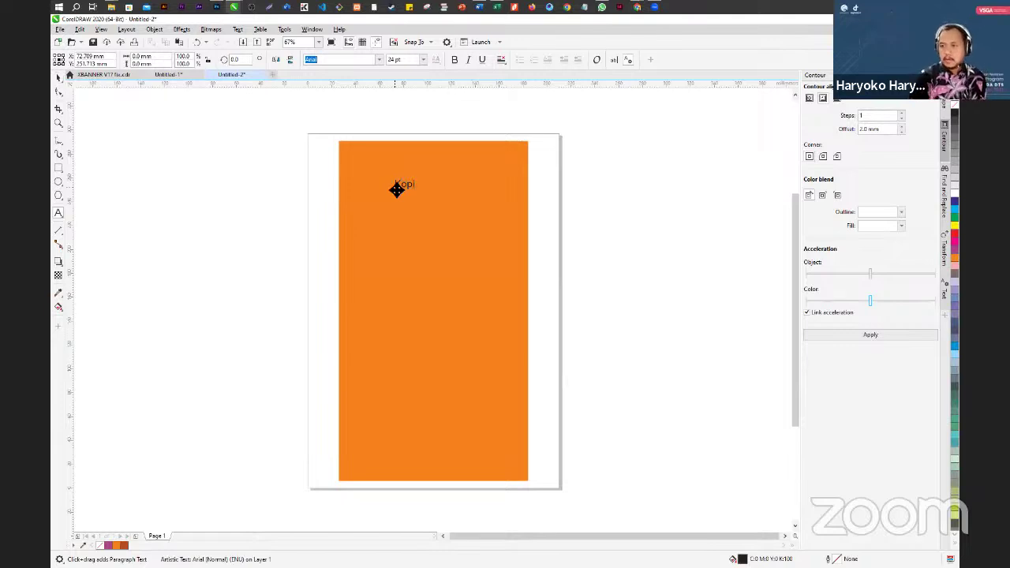
key("ctrl+space")
key("space")
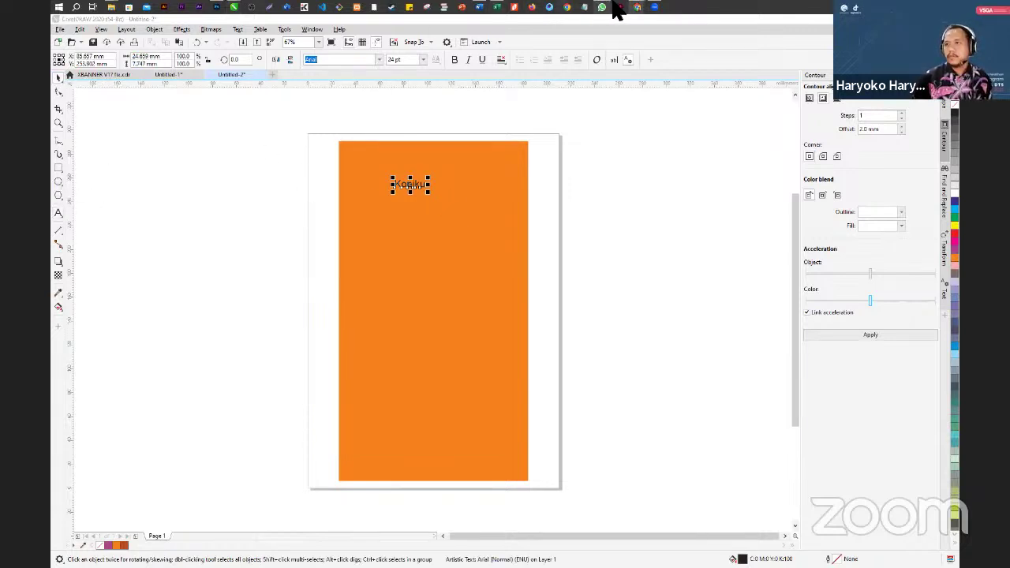
- Switch to the Chrome window, search the web for "logo kopi" in a new tab and narrow the results to PNG
mouse_move(640, 7)
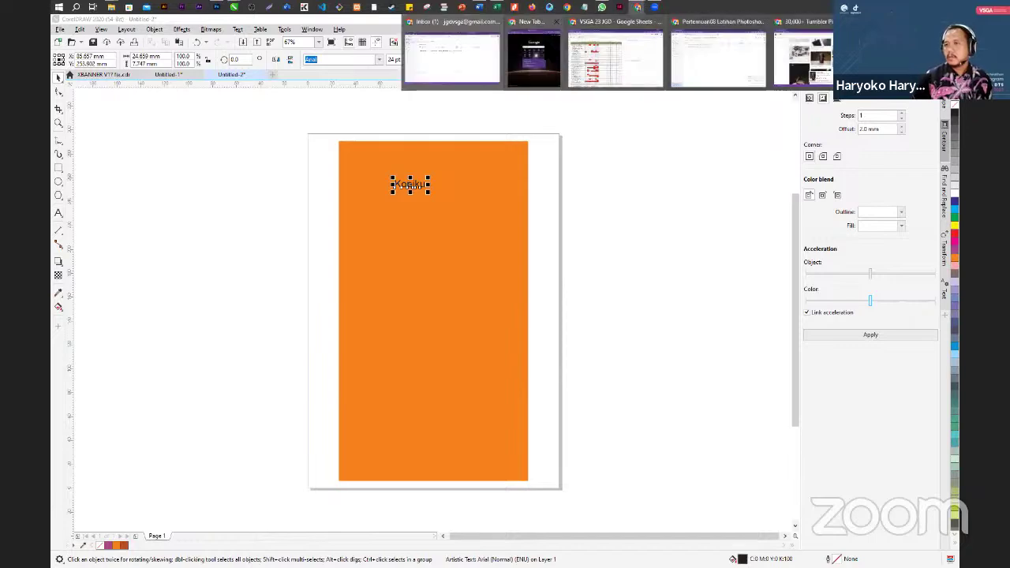
left_click(801, 55)
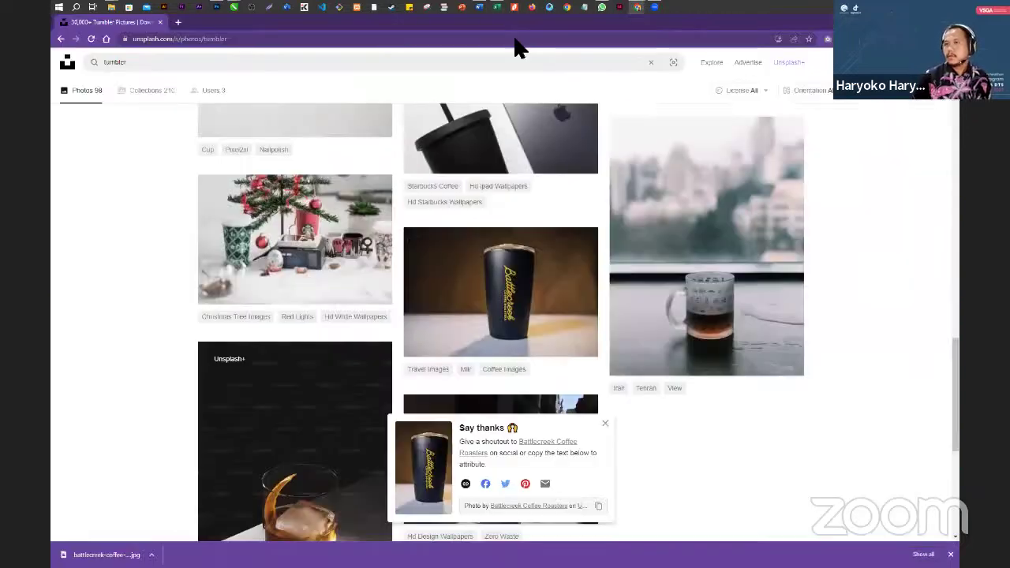
left_click(179, 23)
type("logo")
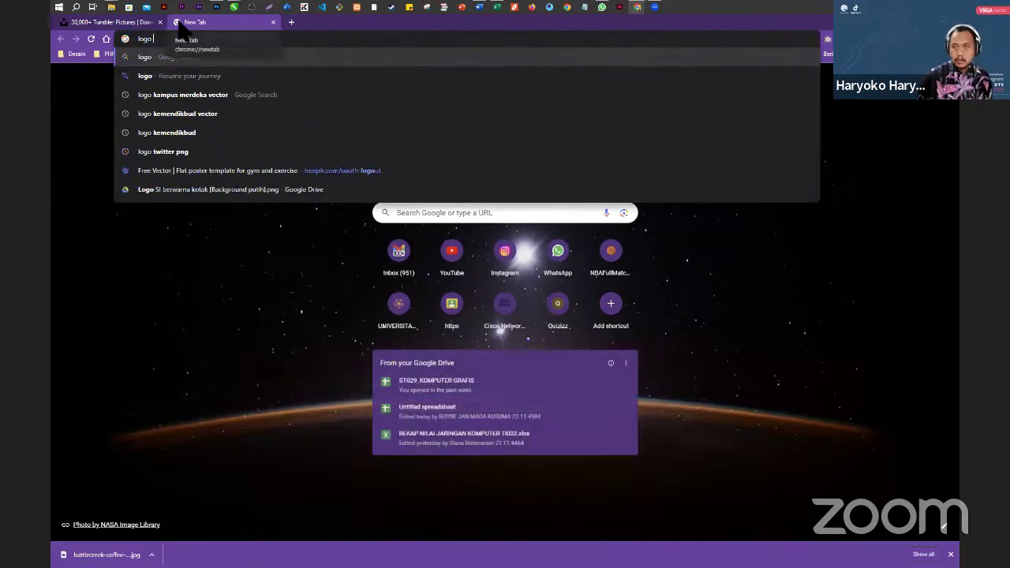
type(" kopi")
key("Return")
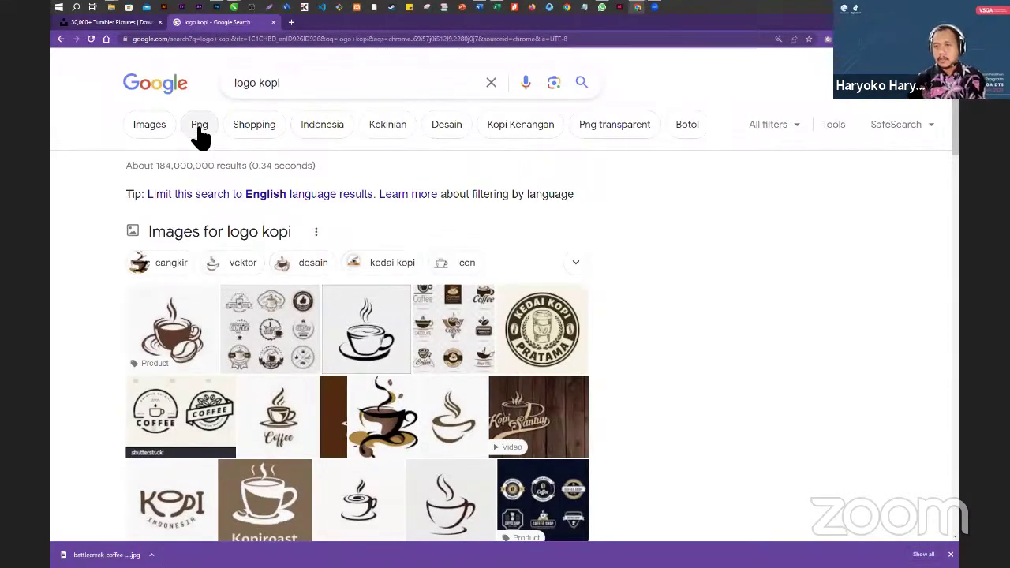
left_click(200, 127)
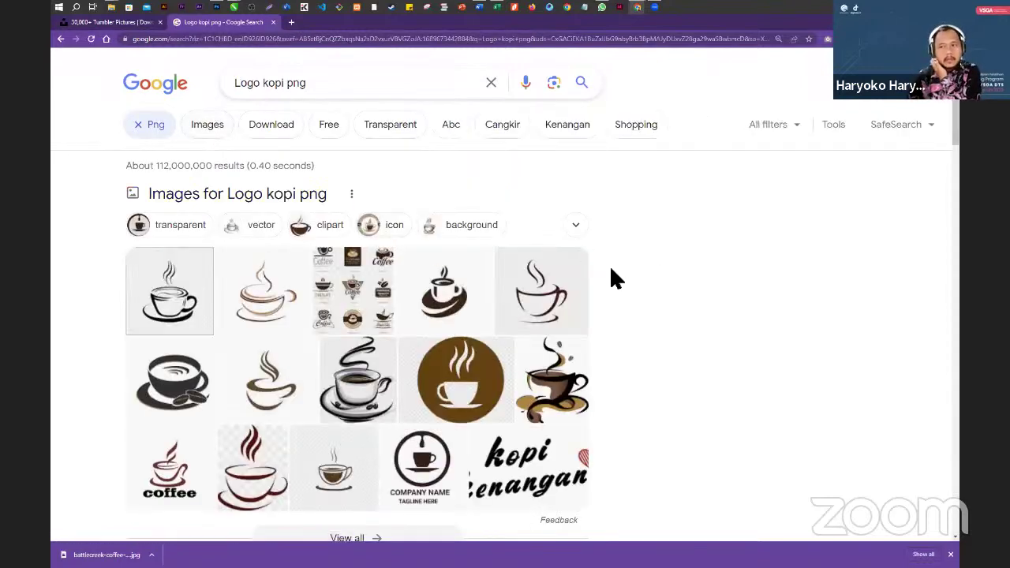
- Open the dark red line-art coffee cup image in its own tab, view it and return to the search results
right_click(550, 282)
left_click(570, 289)
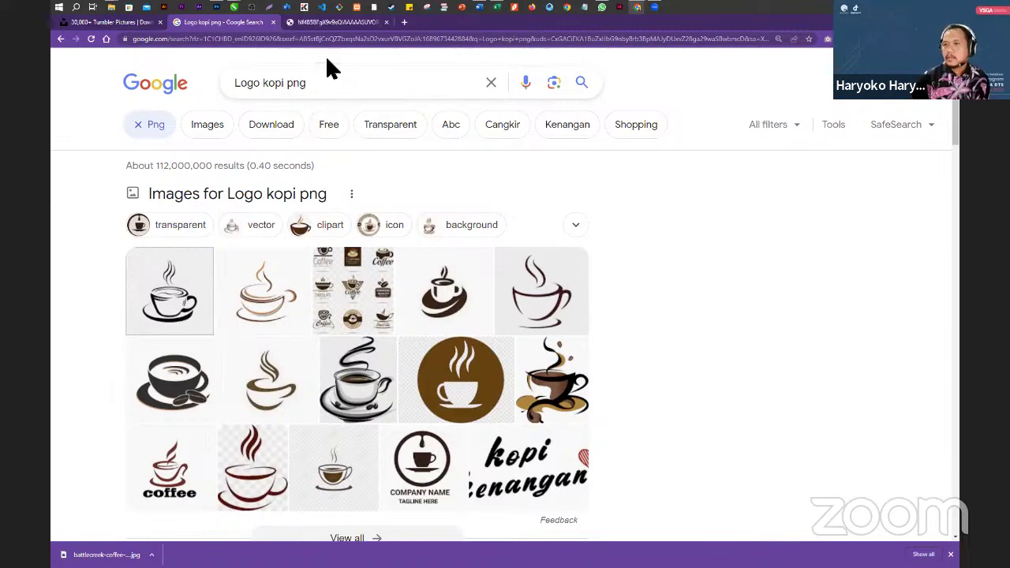
left_click(336, 24)
left_click(225, 26)
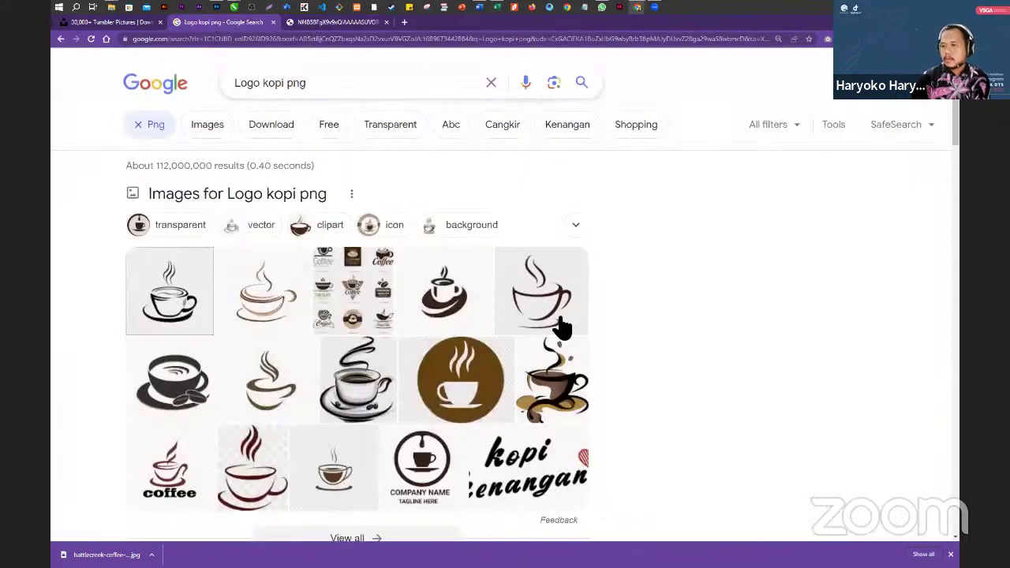
- Open the Vecteezy source page of the dark red line-art coffee cup and start its free download
left_click(550, 323)
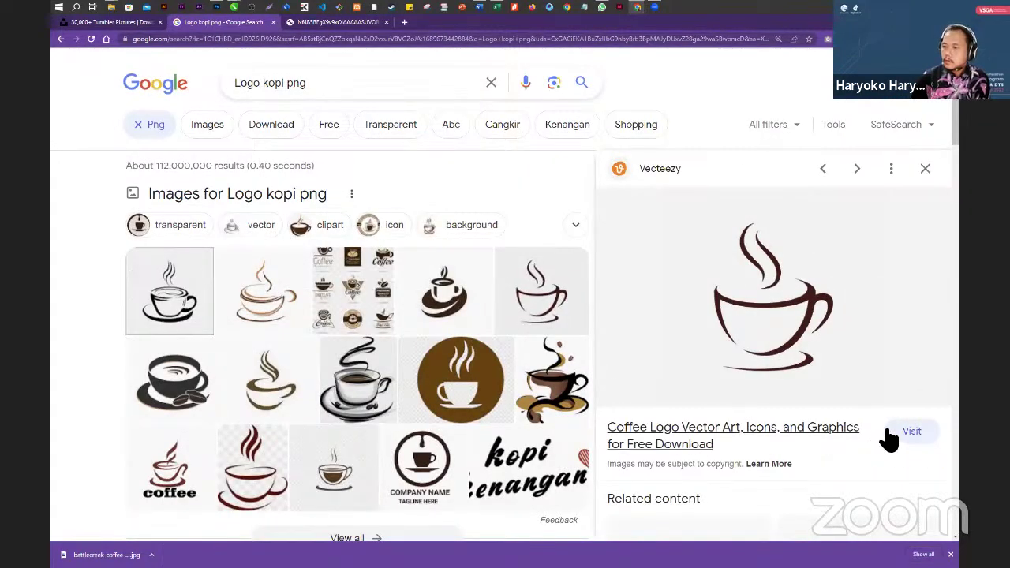
left_click(912, 433)
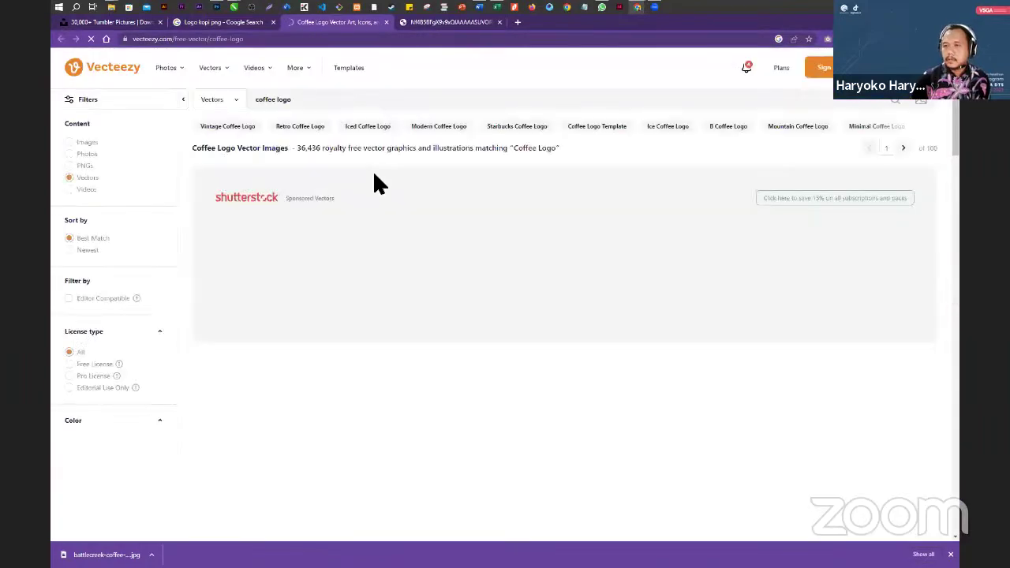
scroll(266, 309, "down", 1)
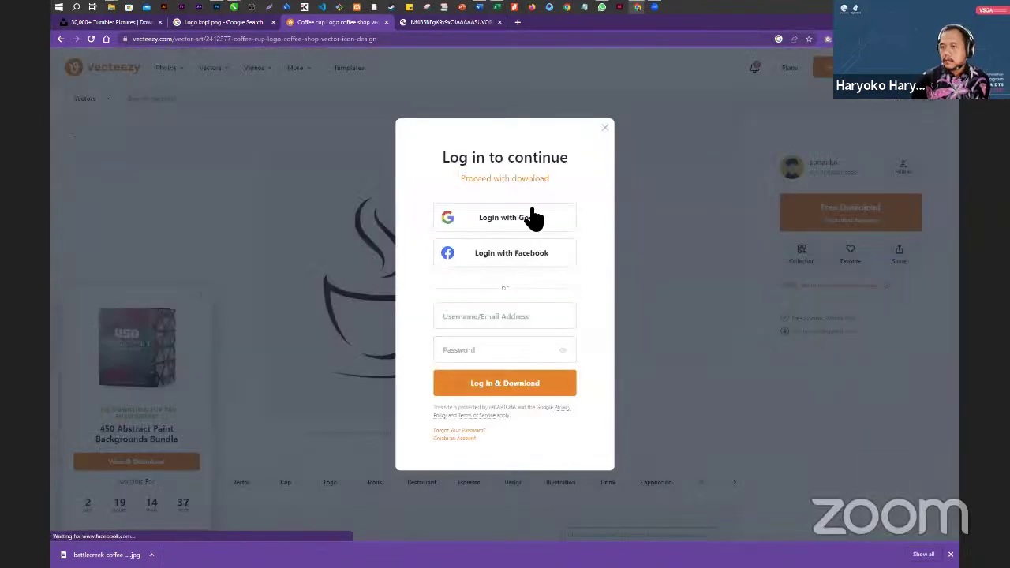
- Log in to Vecteezy with an existing Google account to proceed with the download
left_click(534, 226)
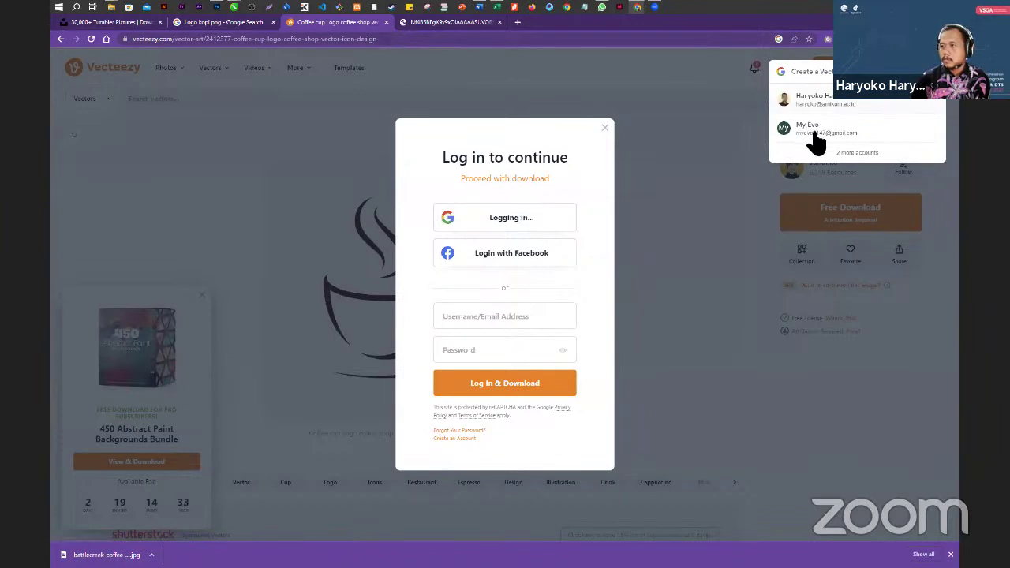
left_click(816, 130)
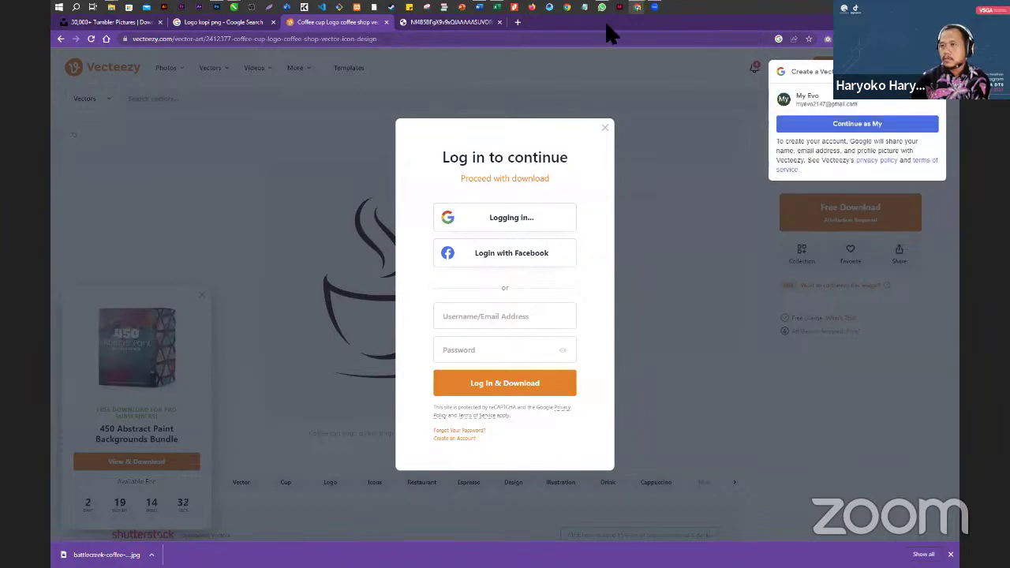
left_click(835, 121)
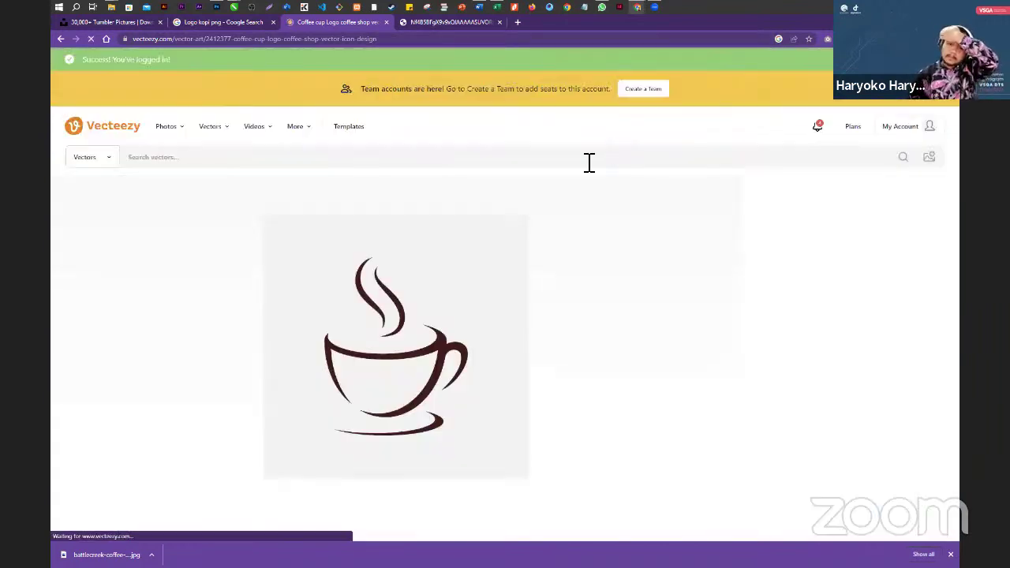
- Download the free coffee cup vector as a zip archive and show it in its folder
left_click(833, 257)
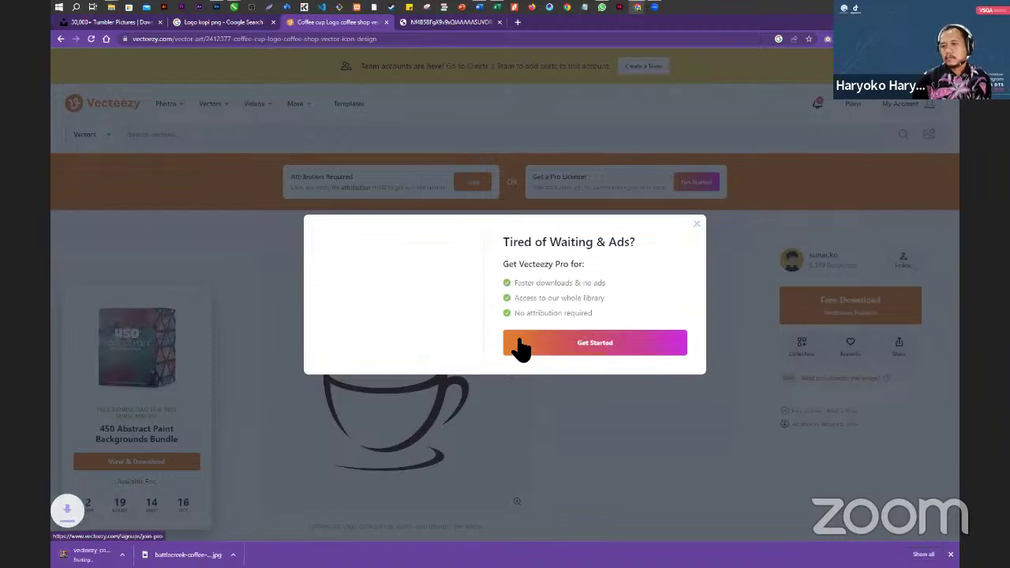
left_click(151, 554)
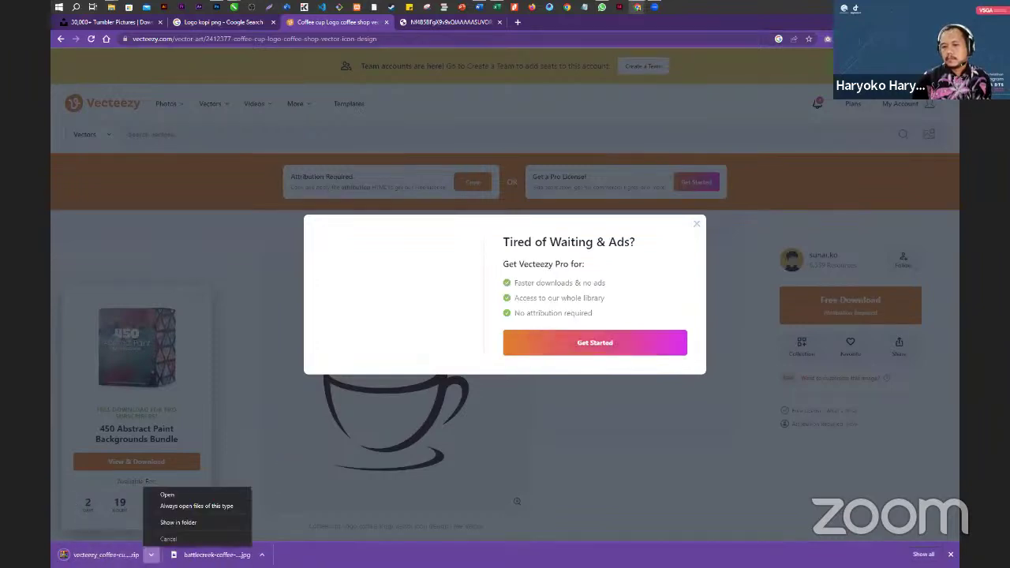
left_click(177, 523)
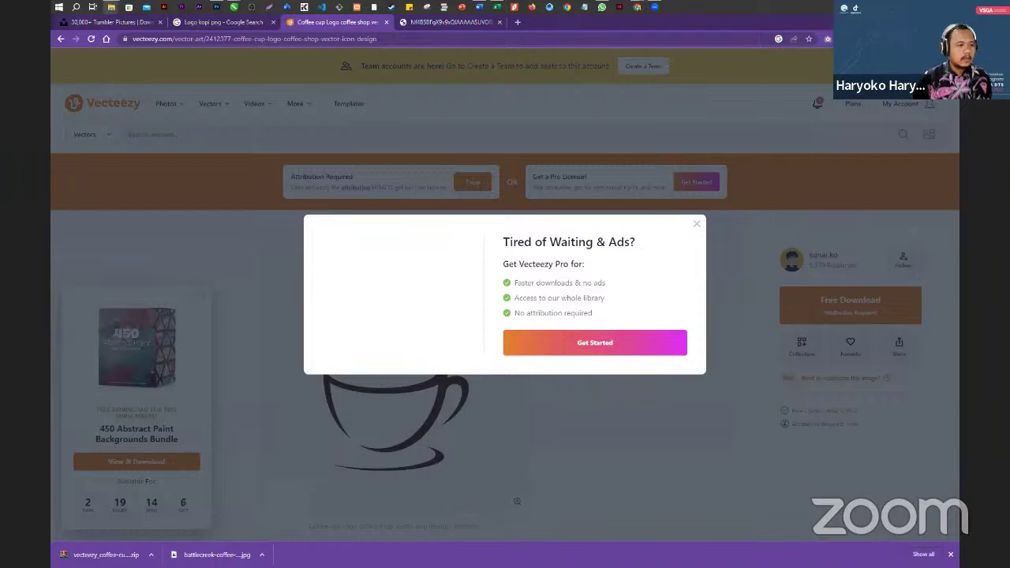
- Bring the downloaded coffee cup EPS into the CorelDRAW document, importing it as editable with text as curves
left_click(240, 13)
left_click_drag(240, 13, 308, 261)
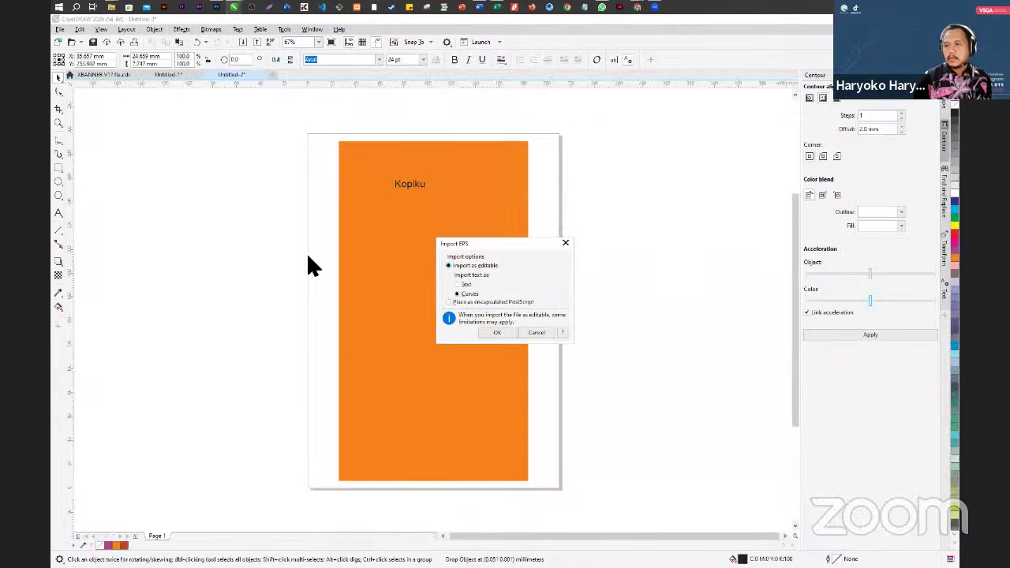
left_click(491, 331)
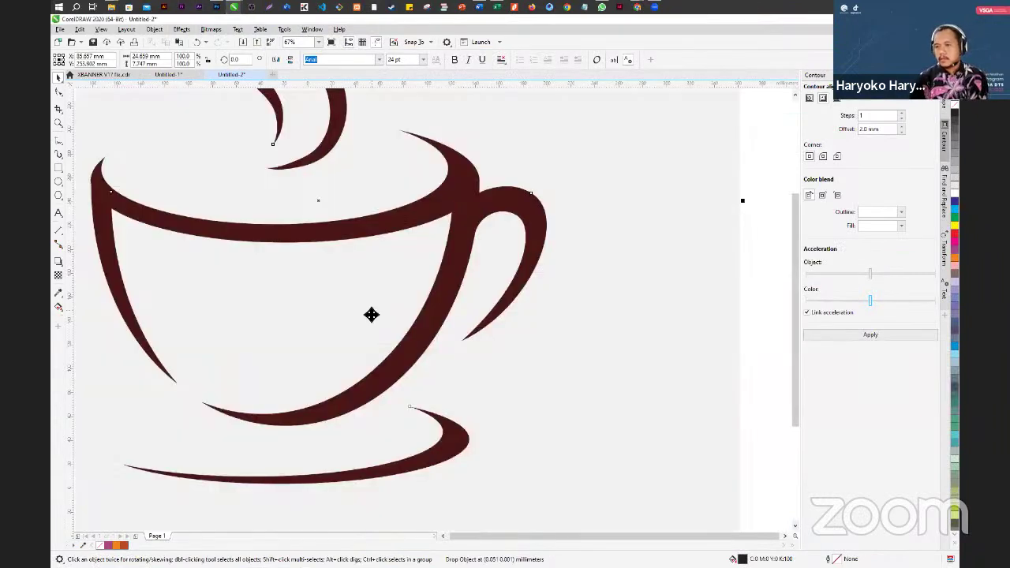
- Scale the imported coffee cup group down proportionally to about 37 mm square
scroll(372, 305, "up", 2)
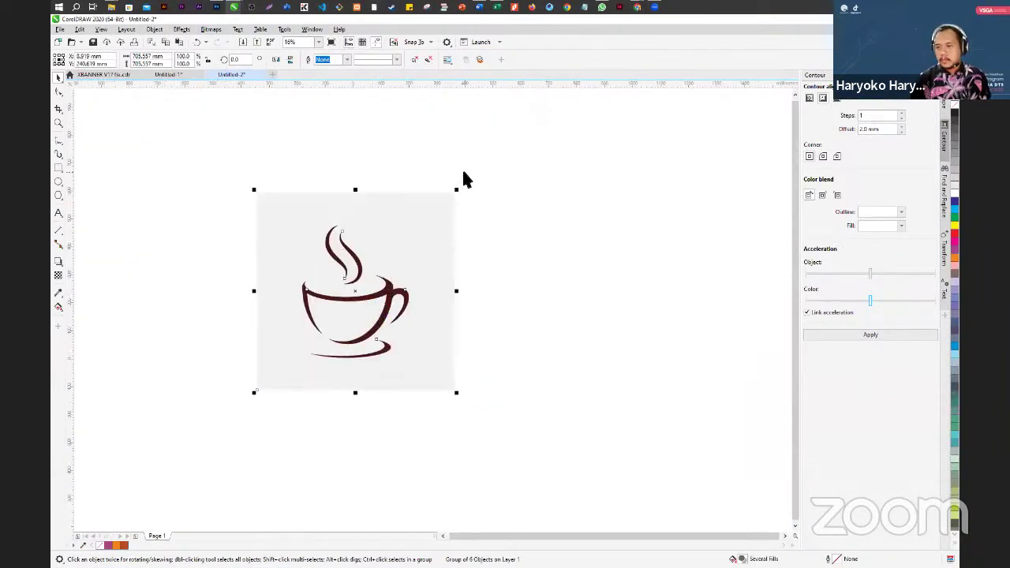
left_click_drag(455, 192, 372, 275)
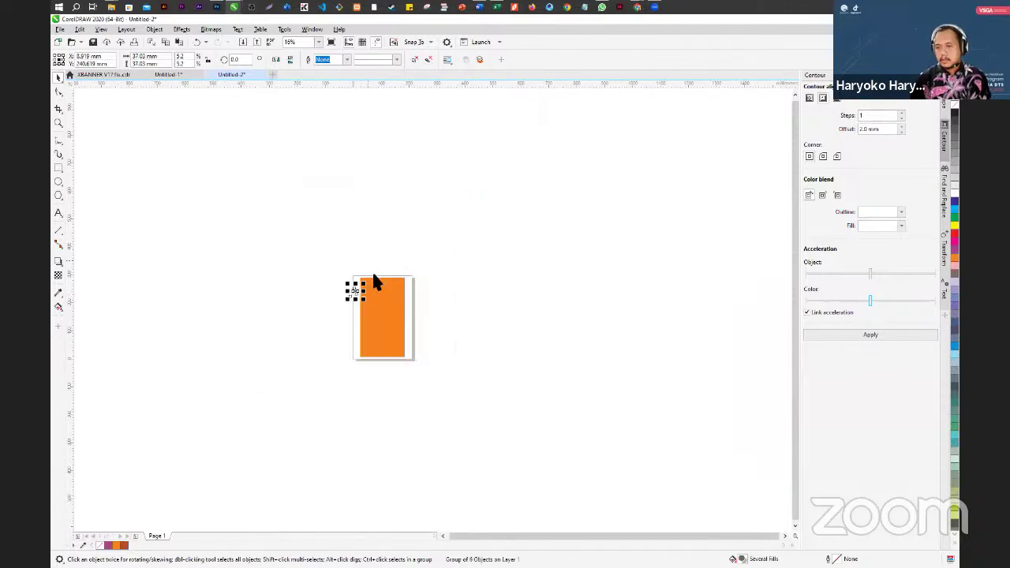
scroll(370, 299, "up", 3)
scroll(371, 308, "up", 3)
scroll(331, 286, "down", 3)
- Ungroup the imported artwork to remove its light grey background square, and center the regrouped coffee cup on the page
right_click(272, 257)
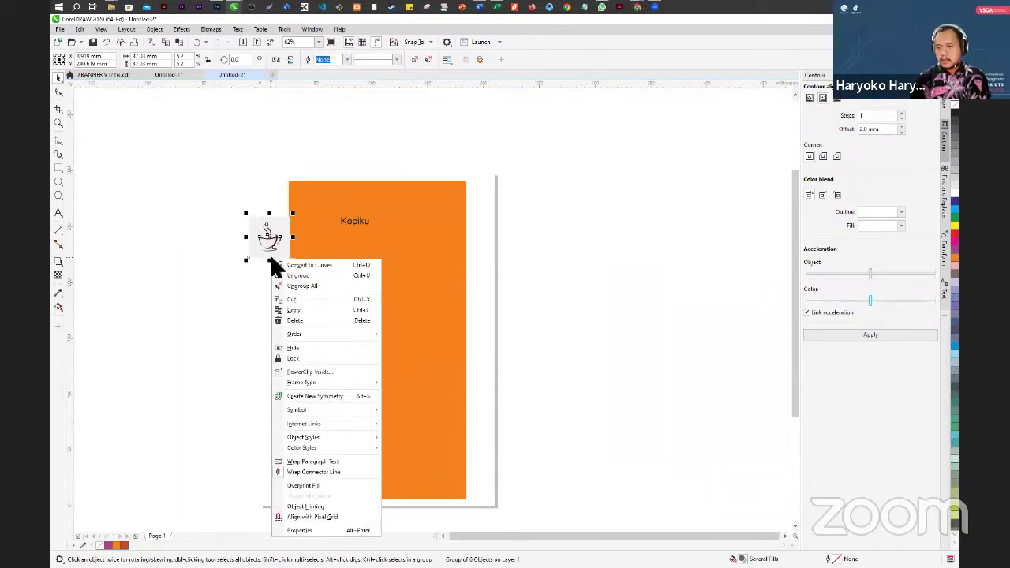
left_click(229, 249)
left_click(271, 233)
left_click(229, 214)
left_click_drag(301, 282, 301, 284)
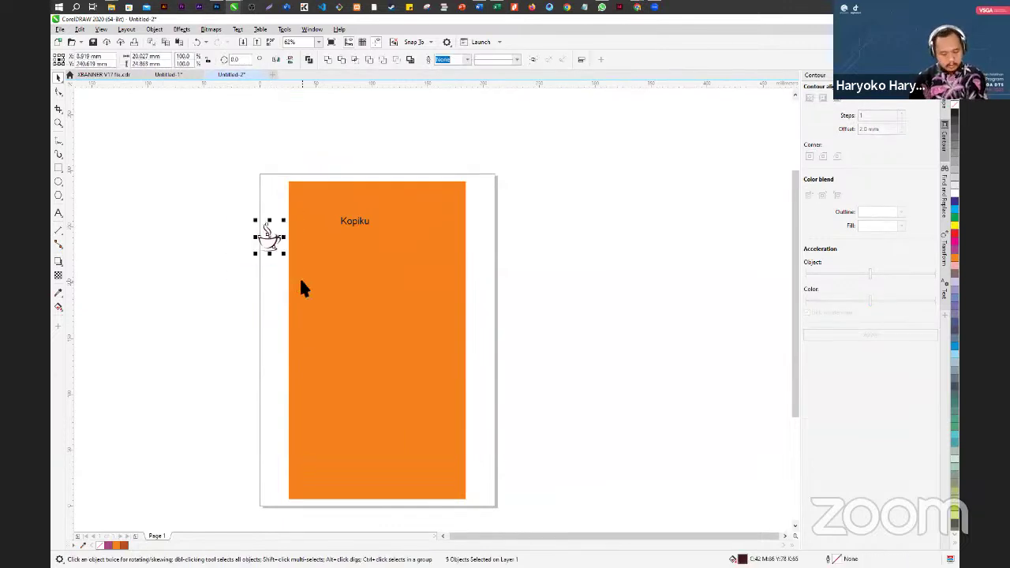
key("p")
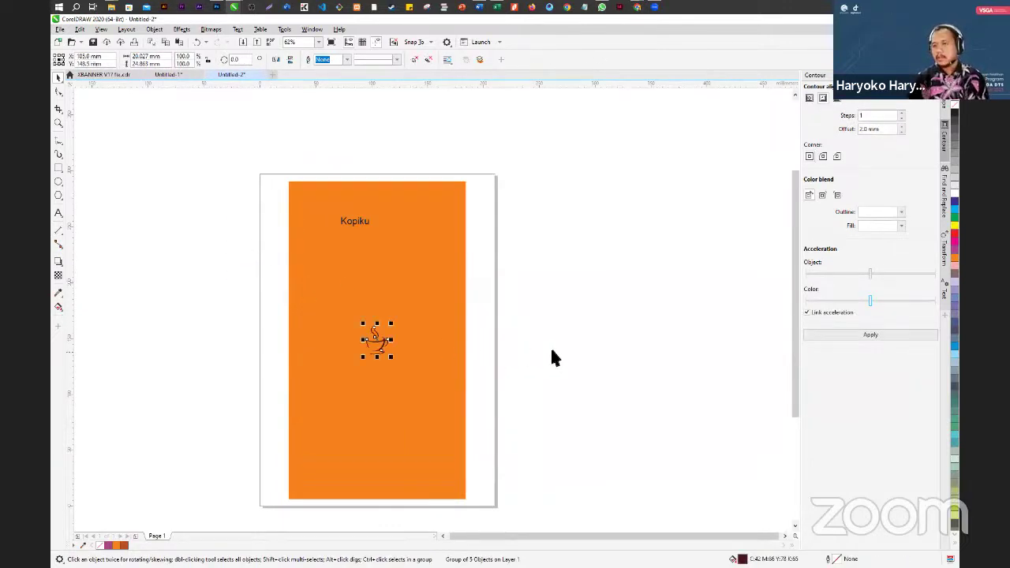
- Enlarge the coffee cup logo from its center to about half the orange rectangle's width
left_click(401, 350)
left_click(386, 341)
left_click_drag(393, 324, 474, 284)
- Try fitting the "Kopiku" text to the orange rectangle's outline as a path, and undo it
left_click(350, 219)
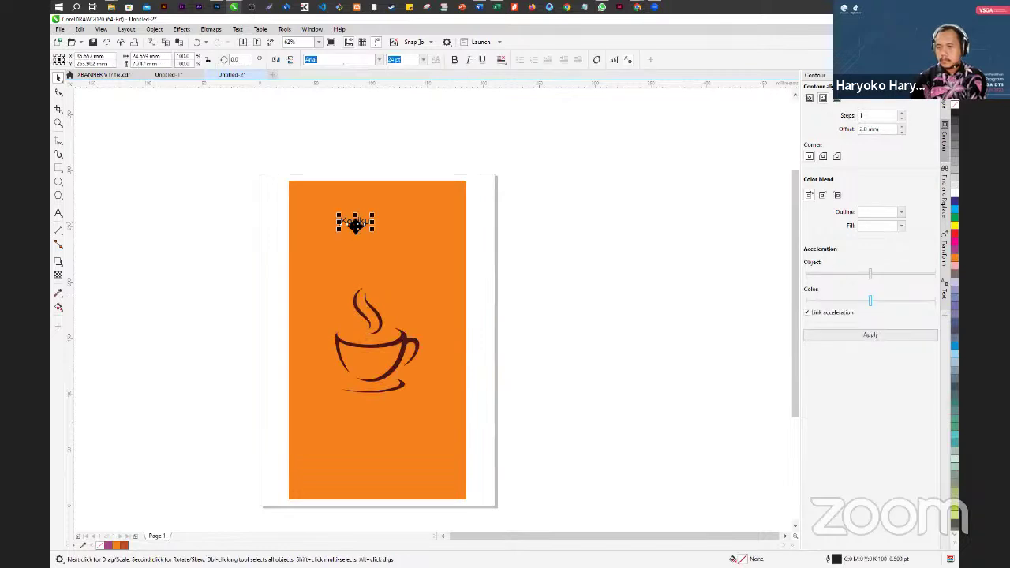
left_click(237, 29)
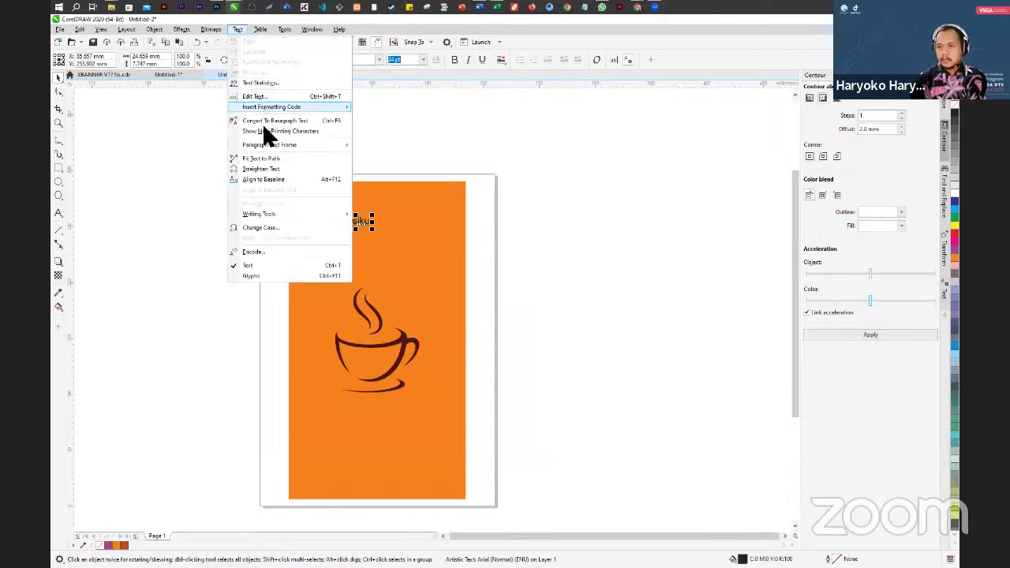
left_click(265, 158)
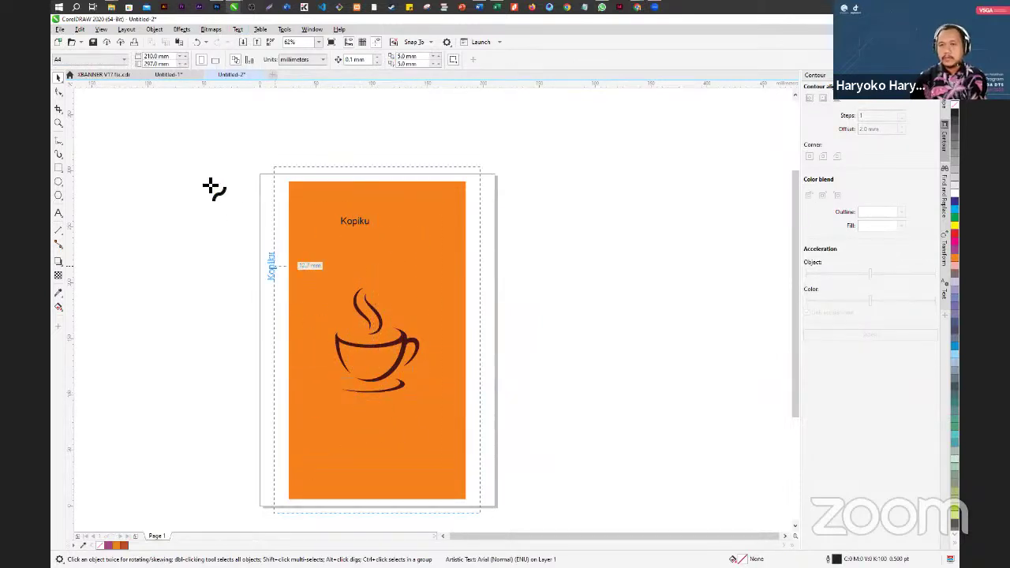
left_click(177, 159)
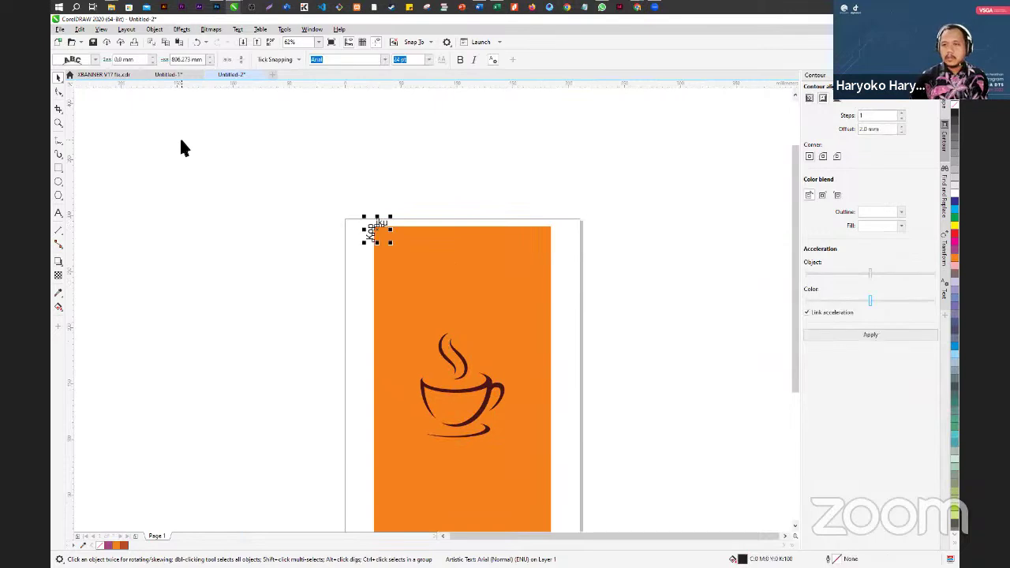
key("ctrl+z")
- Move the "Kopiku" text from above the coffee cup to just below its saucer
scroll(367, 273, "down", 4)
scroll(355, 267, "up", 3)
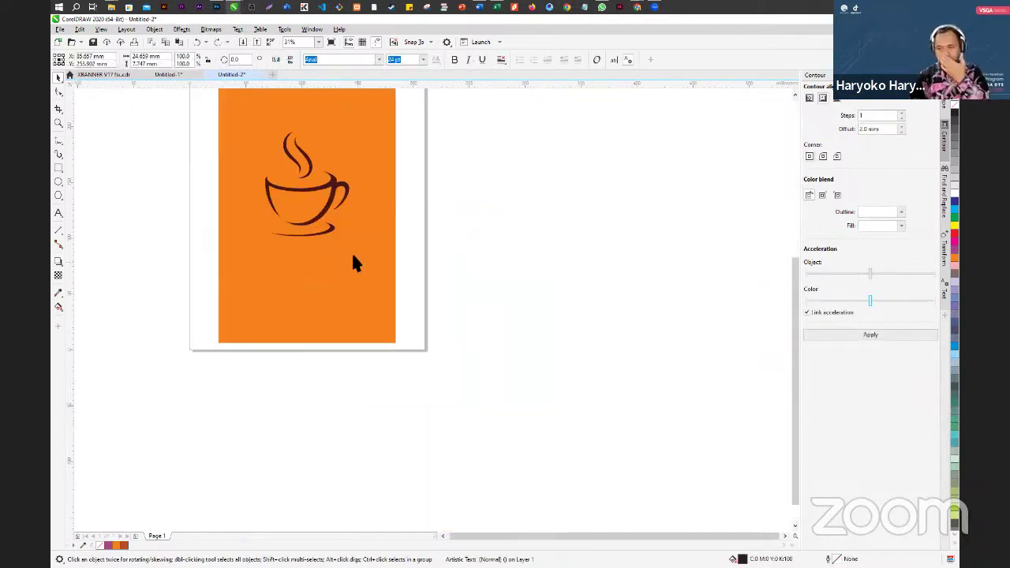
scroll(307, 183, "down", 1)
left_click_drag(295, 123, 303, 207)
- Replace the capital K of the brand text with a lowercase k so it reads "kopiku"
scroll(307, 213, "up", 5)
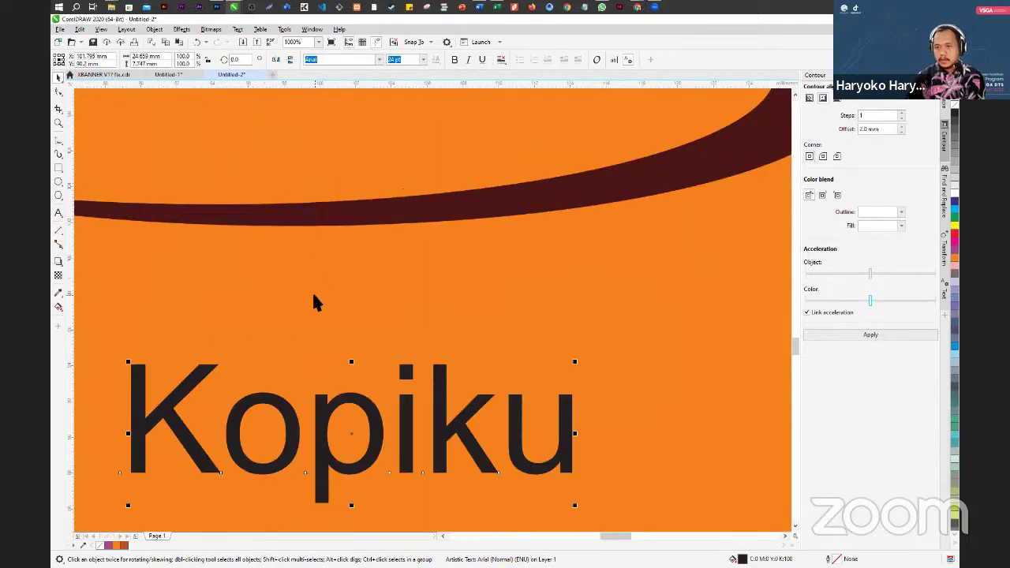
scroll(314, 297, "down", 2)
double_click(301, 335)
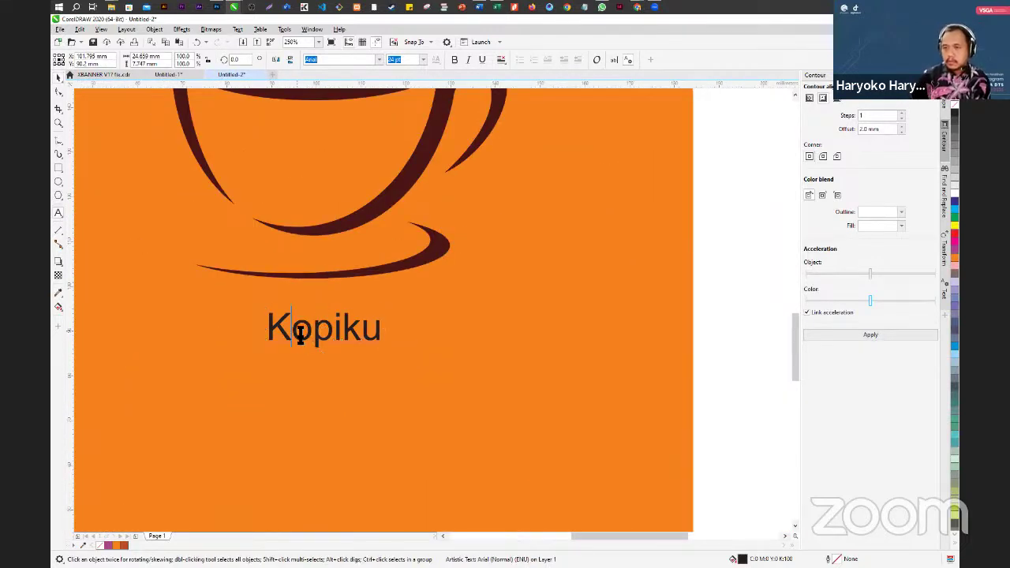
key("BackSpace")
type("K")
key("BackSpace")
type("k")
key("BackSpace")
type("k")
left_click(59, 78)
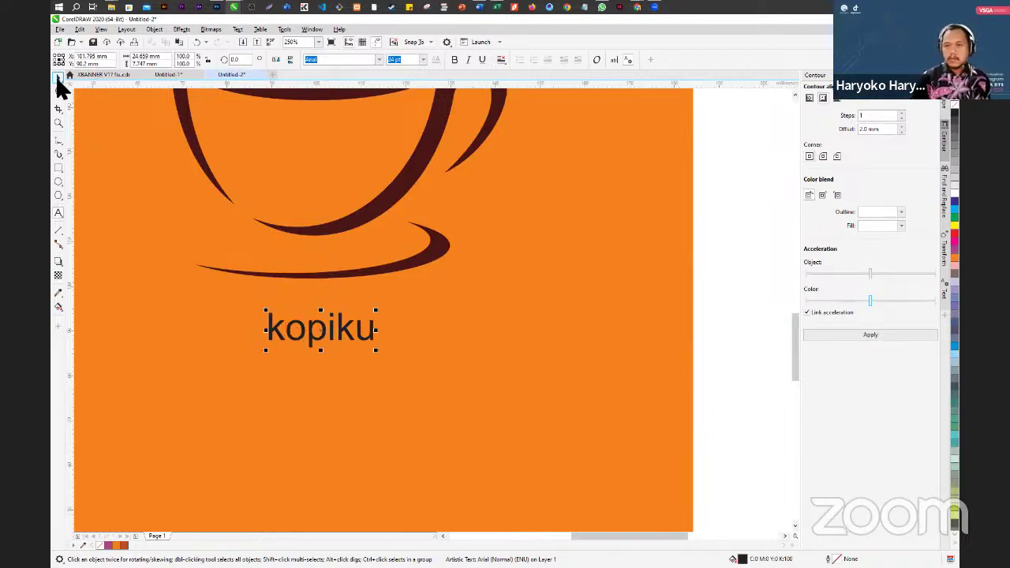
- Set the "kopiku" text's font to Berkshire Swash
left_click(379, 58)
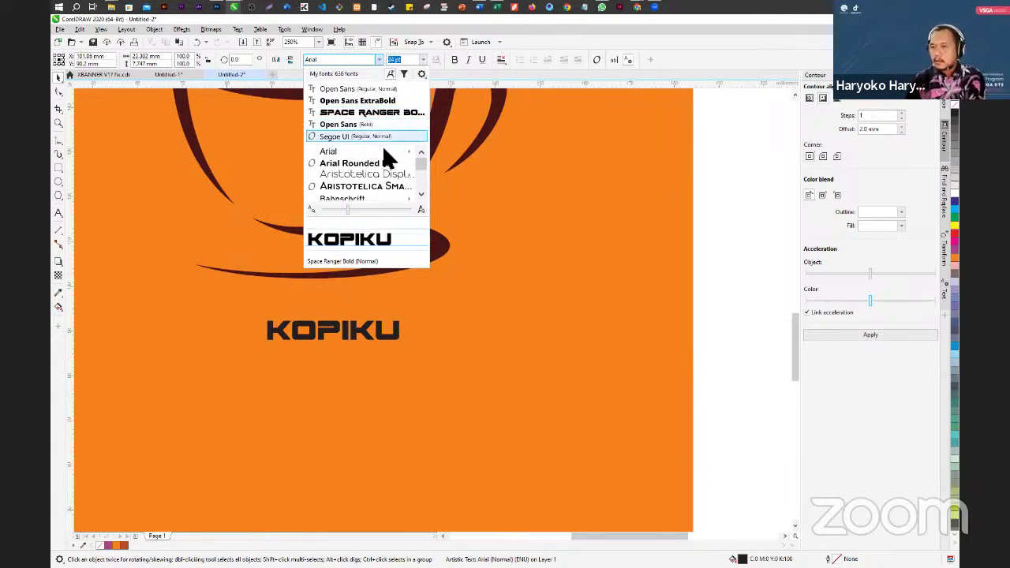
scroll(377, 180, "down", 1)
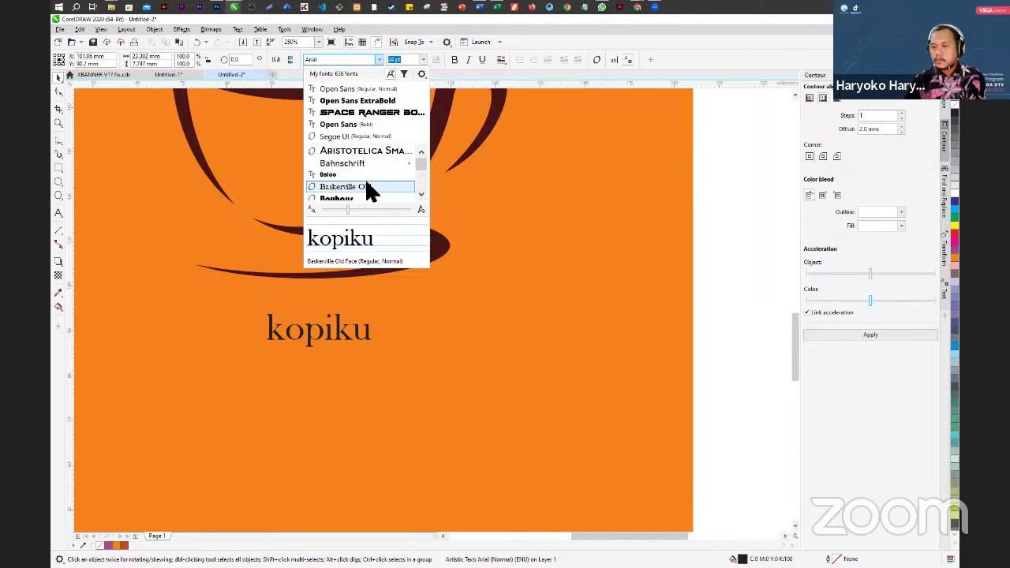
scroll(364, 187, "down", 2)
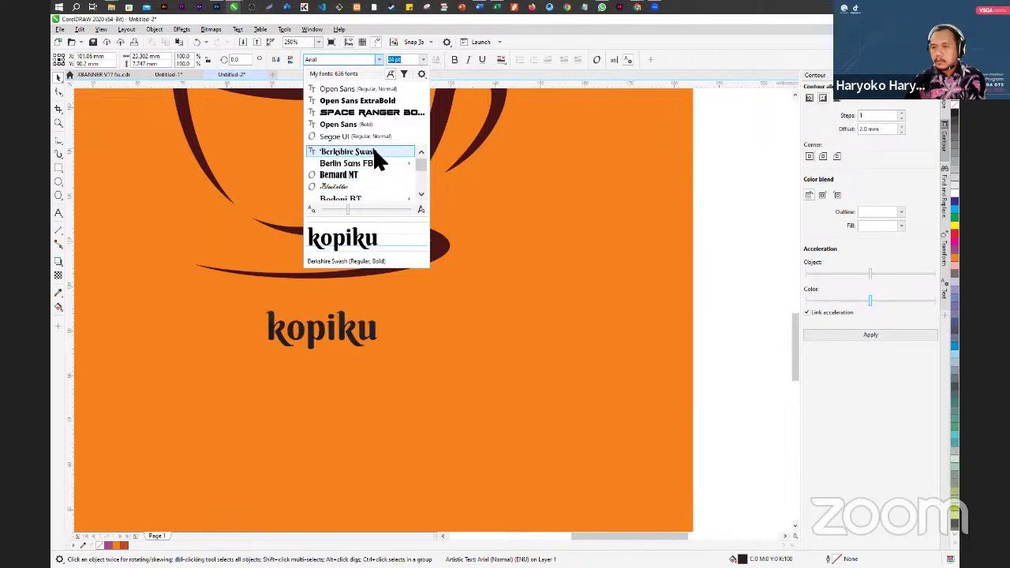
left_click(374, 152)
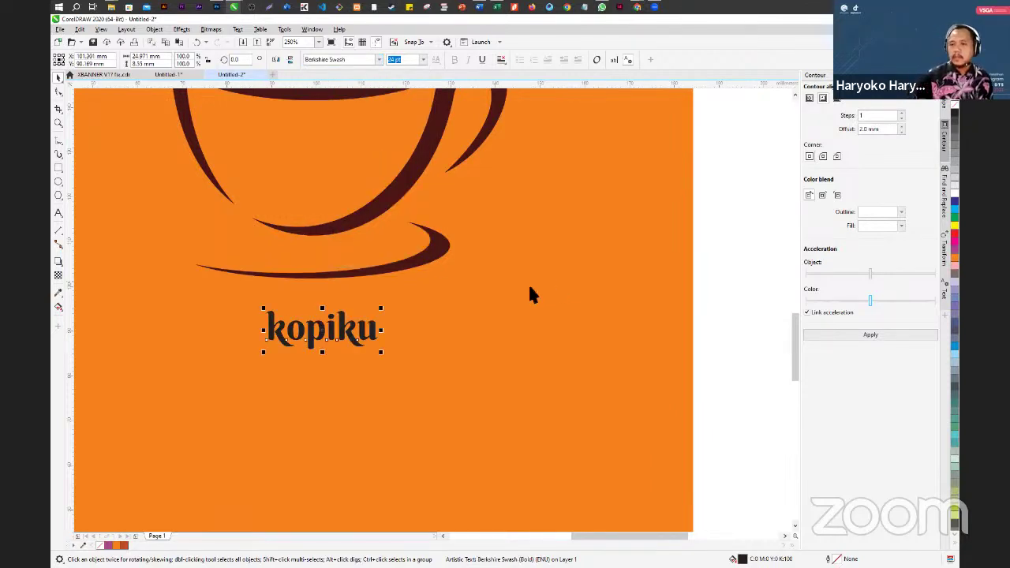
- Fill the "kopiku" text with the dark brown sampled from the cup and enlarge it to about 37 pt
left_click(58, 304)
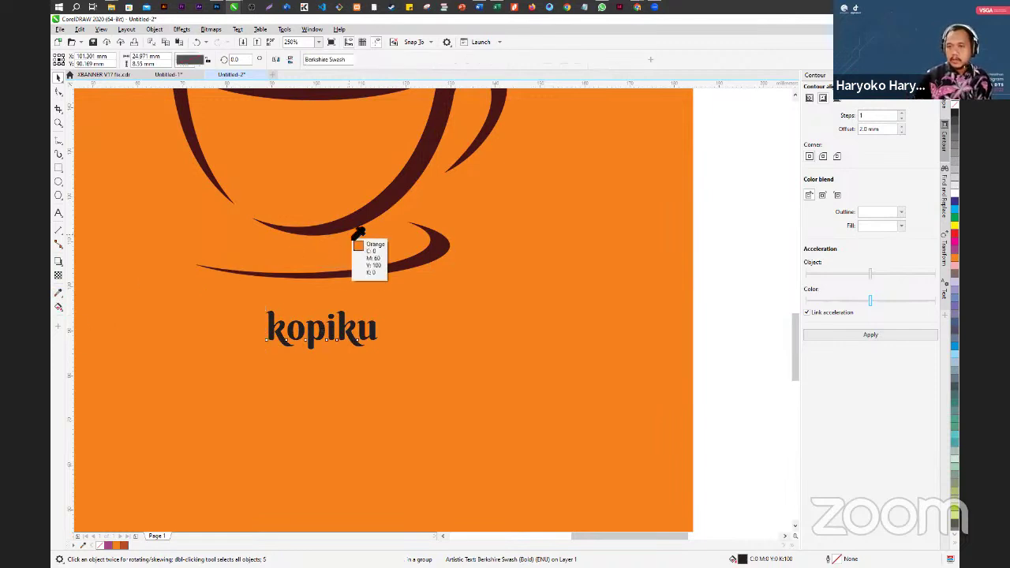
left_click(361, 227)
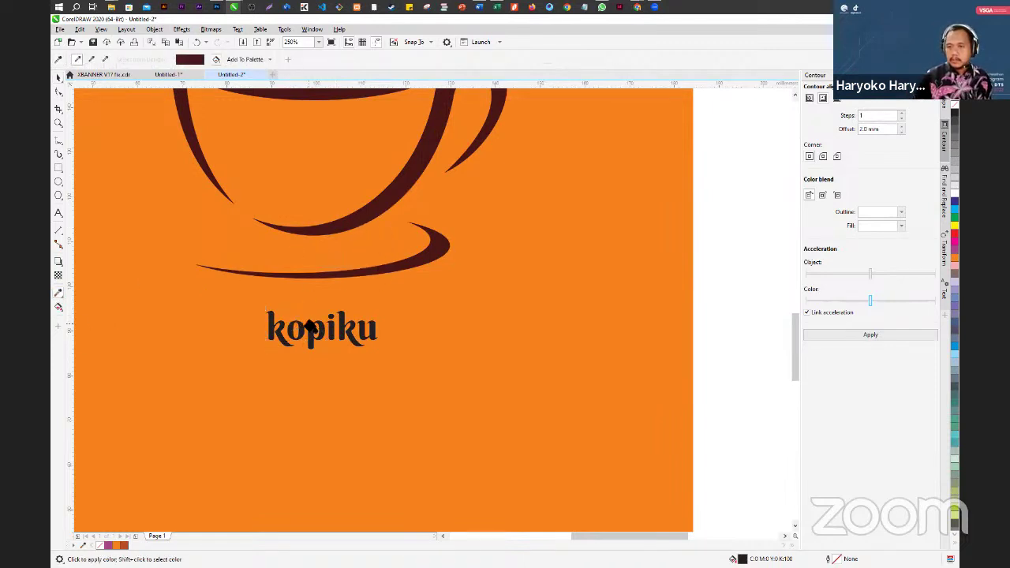
left_click(60, 77)
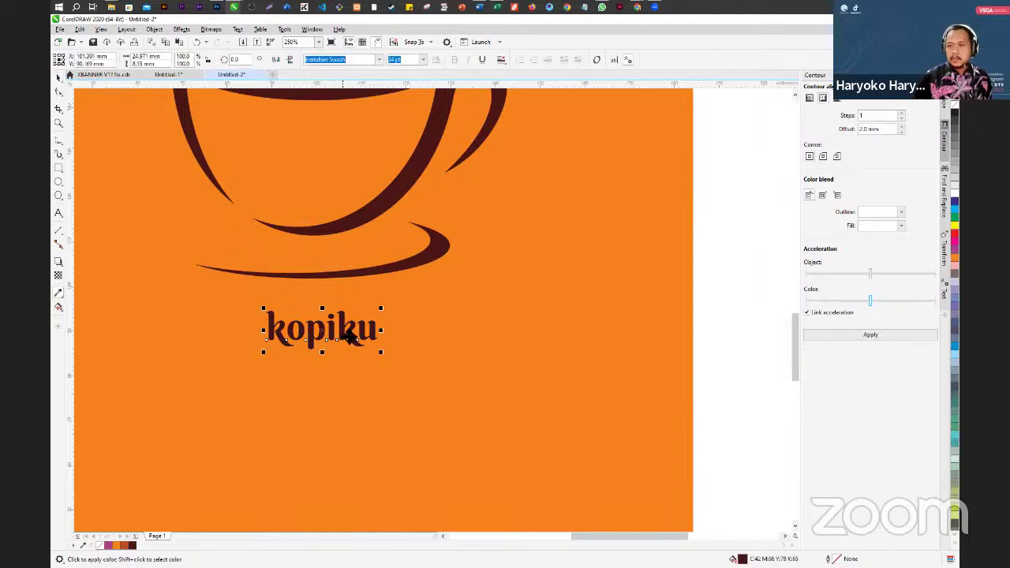
left_click_drag(382, 355, 417, 374)
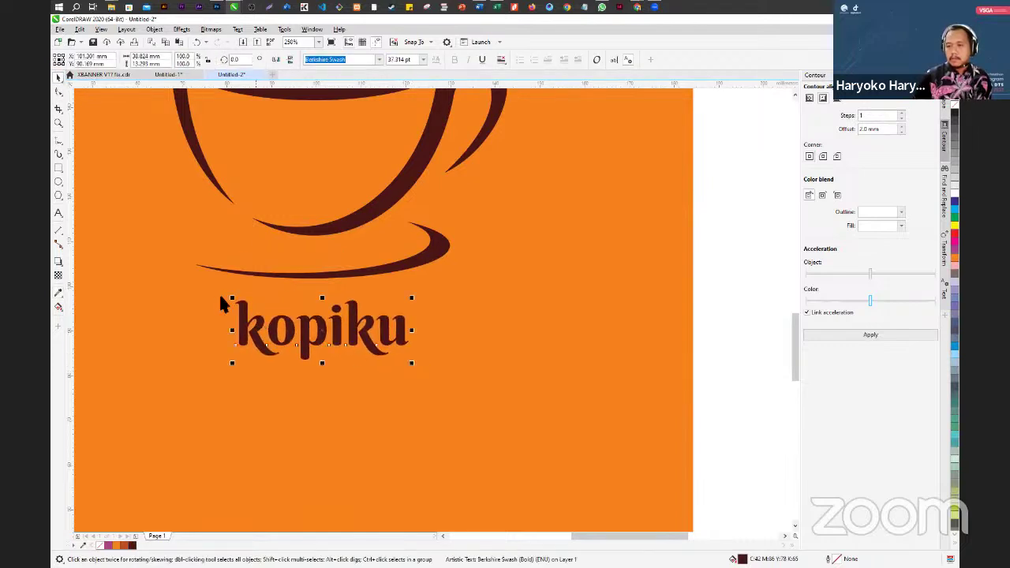
- Draw a straight Bezier line across the saucer, from its outer right edge to its pointed left tip
left_click(61, 141)
left_click(84, 162)
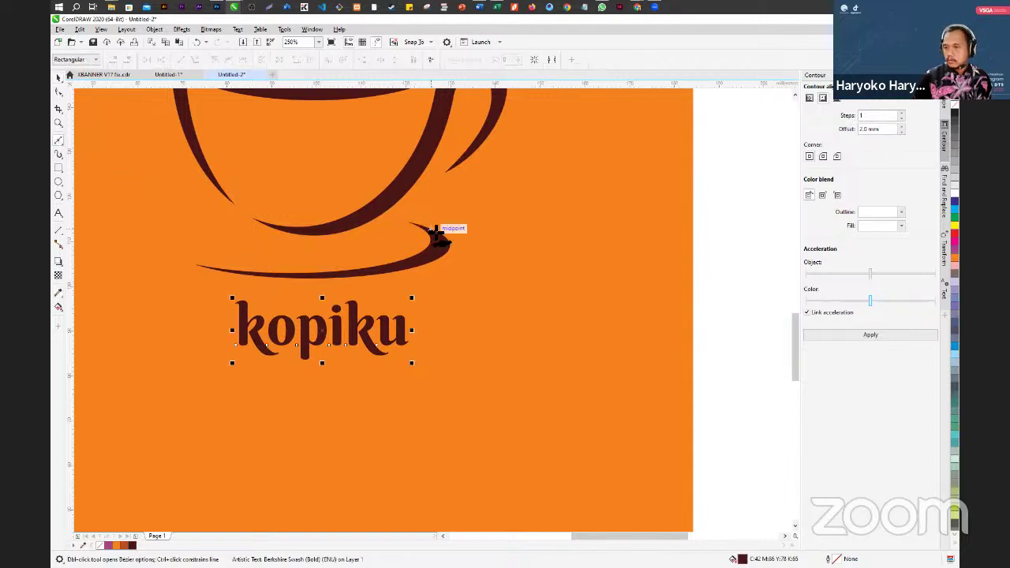
left_click(449, 245)
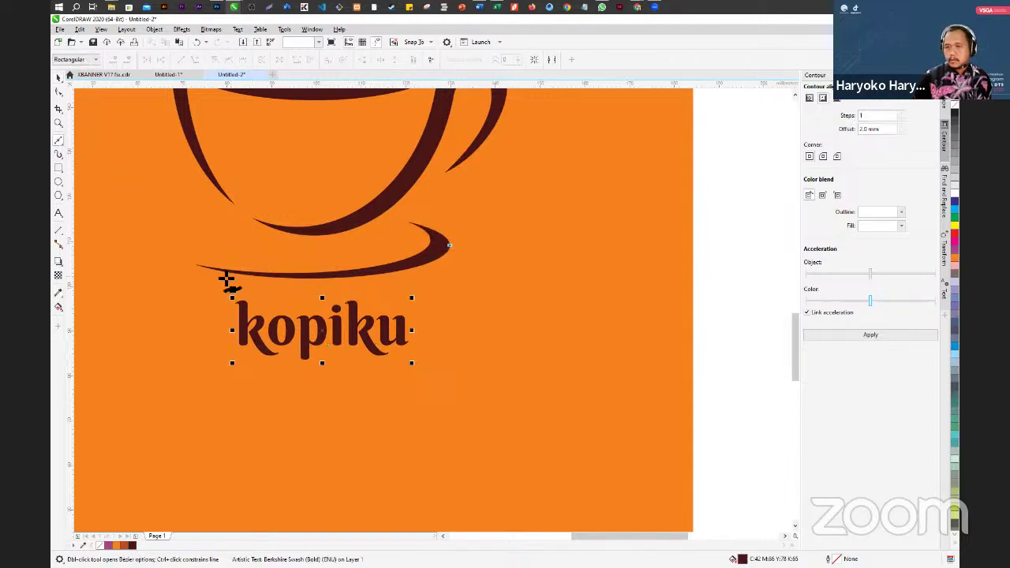
left_click(191, 265)
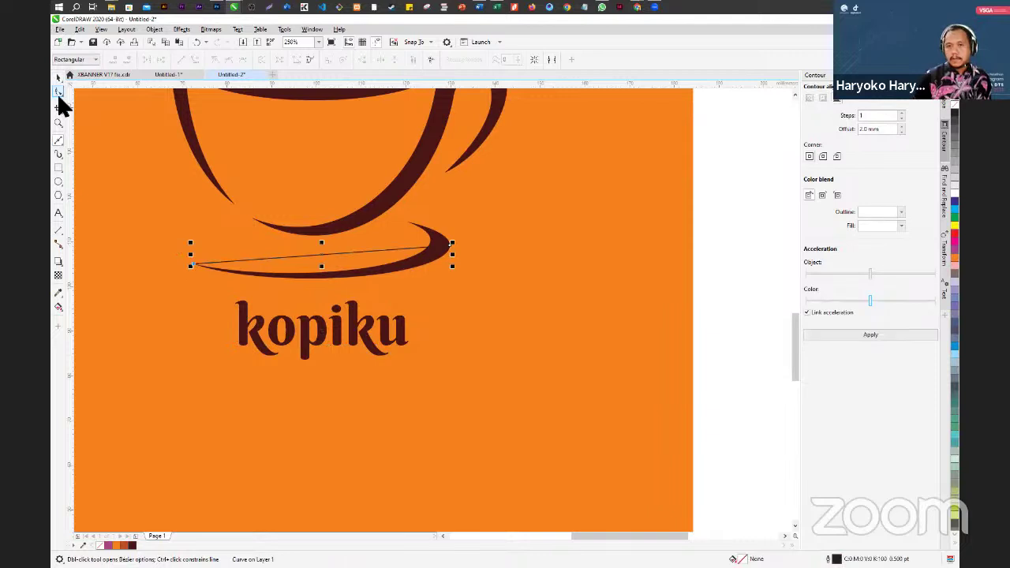
- Convert the line across the saucer to a curve and bend it to follow the saucer's lower edge
left_click(58, 92)
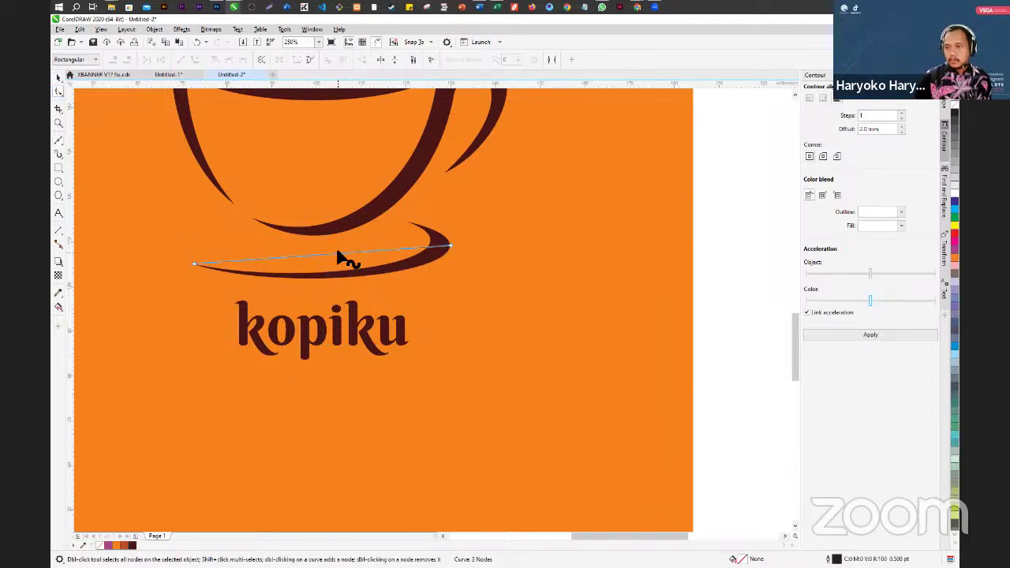
right_click(338, 257)
left_click(365, 311)
left_click_drag(338, 257, 360, 277)
left_click_drag(433, 254, 439, 278)
left_click(284, 292)
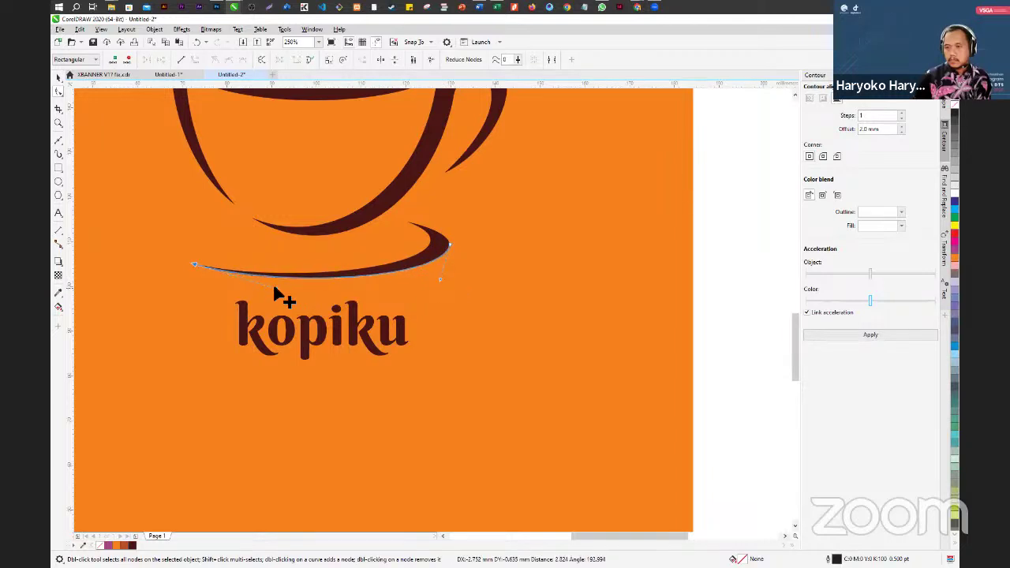
left_click(57, 78)
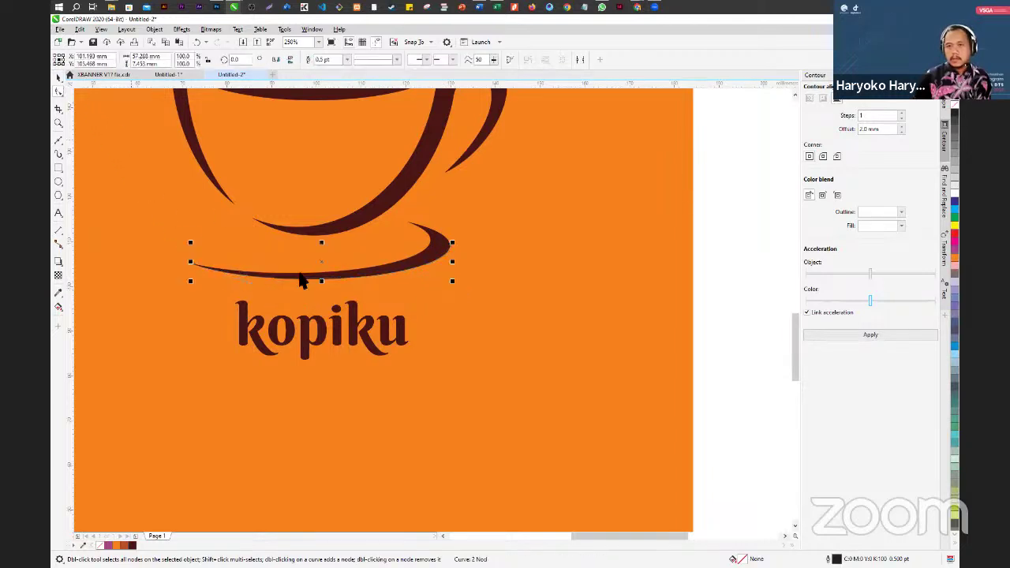
- Fit the "kopiku" text to the curved path along the saucer's lower edge
left_click(336, 328)
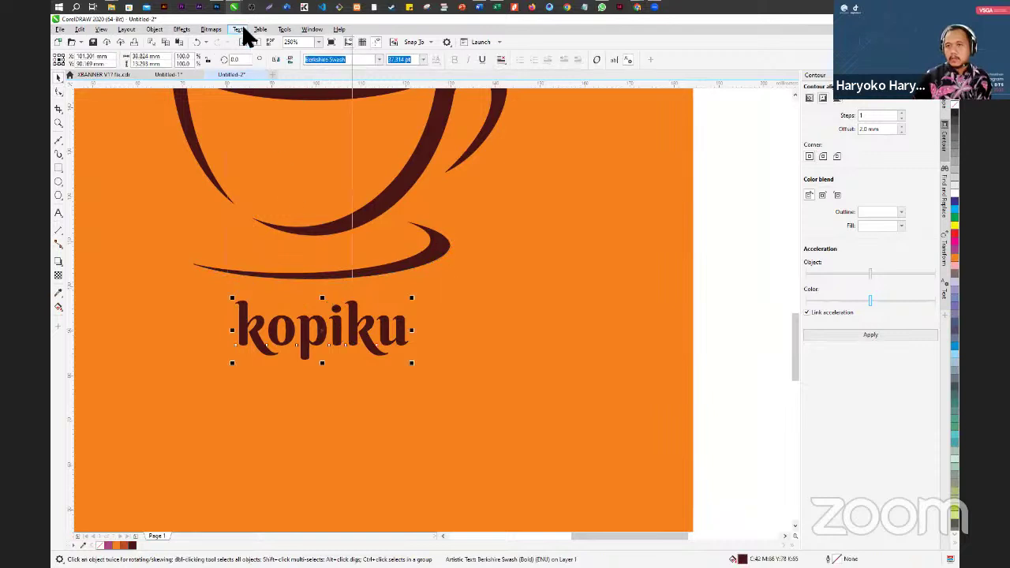
left_click(241, 29)
left_click(265, 156)
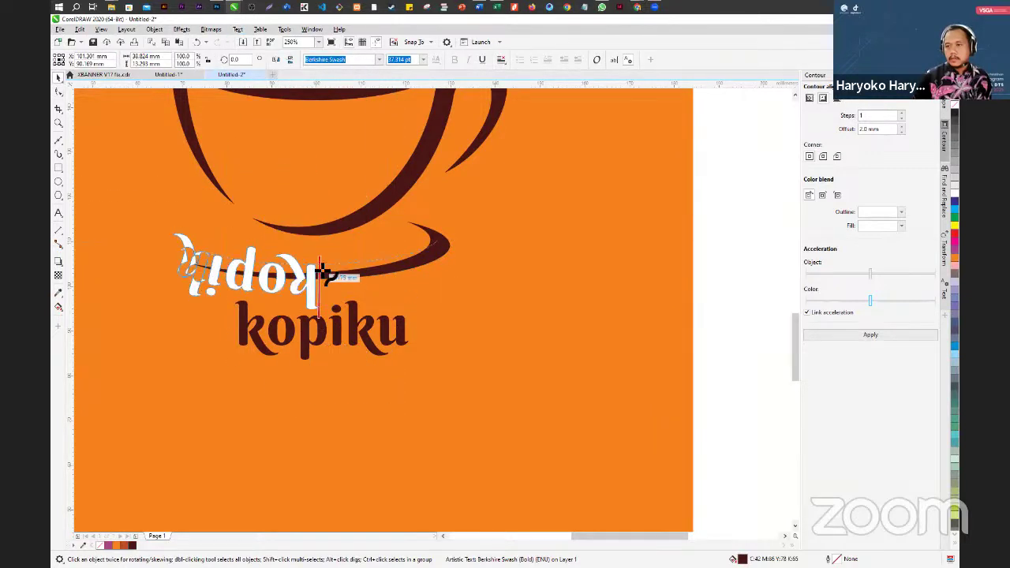
left_click(369, 278)
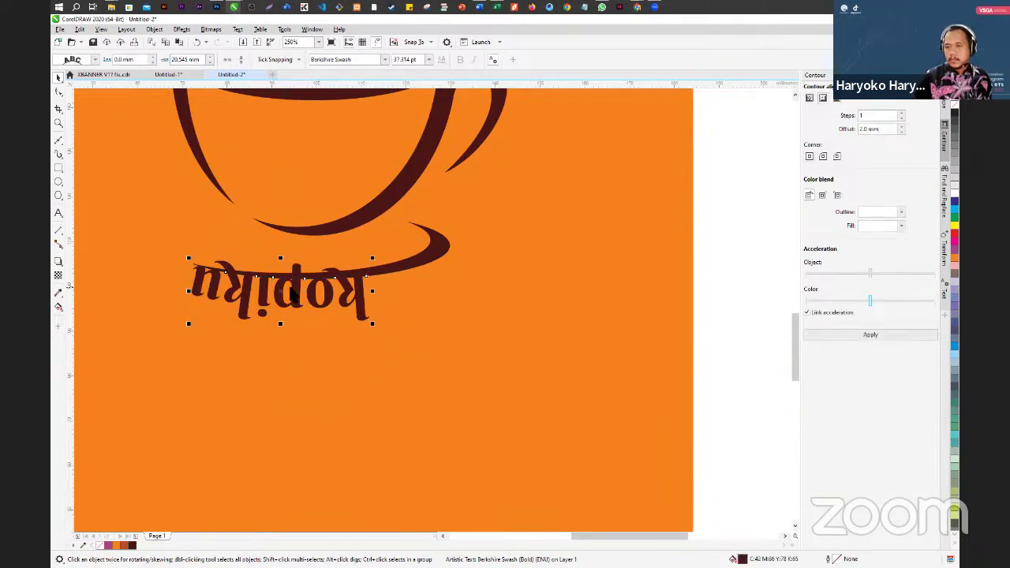
left_click_drag(297, 300, 335, 303)
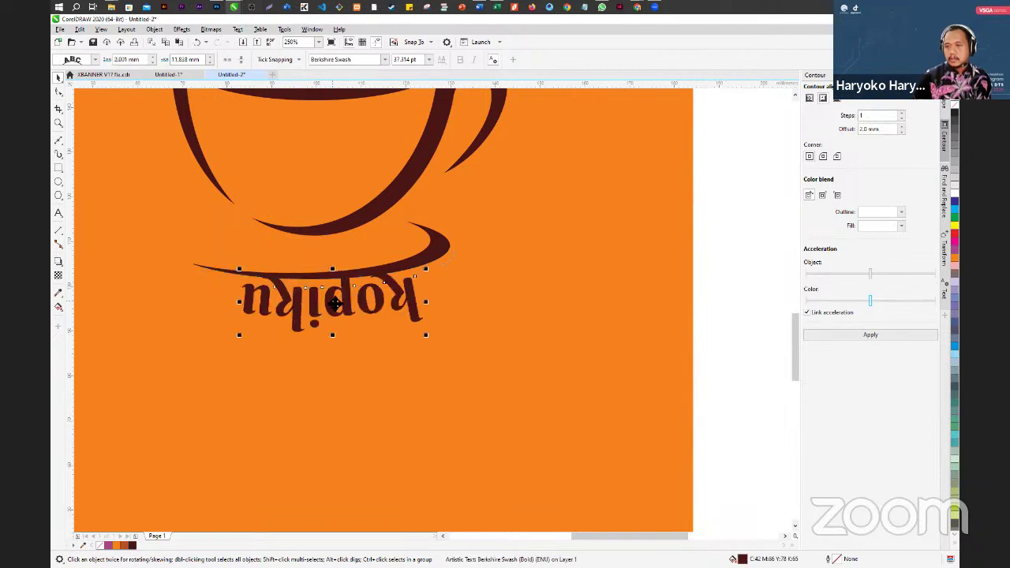
- Mirror the path text both vertically and horizontally and place it just under the saucer, about 12.7 mm from the path
left_click(241, 59)
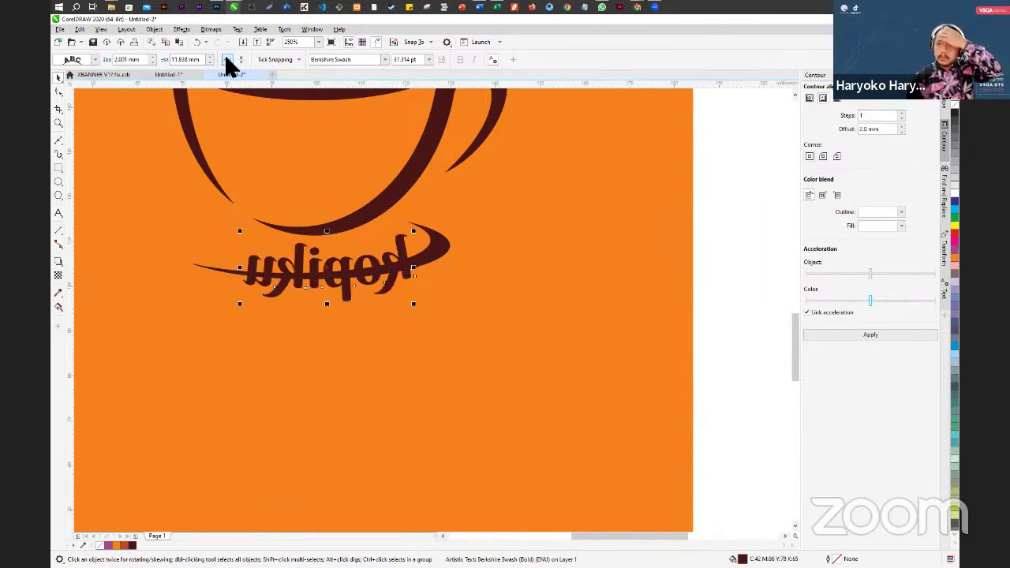
left_click(226, 59)
left_click_drag(331, 272, 337, 317)
left_click(444, 258)
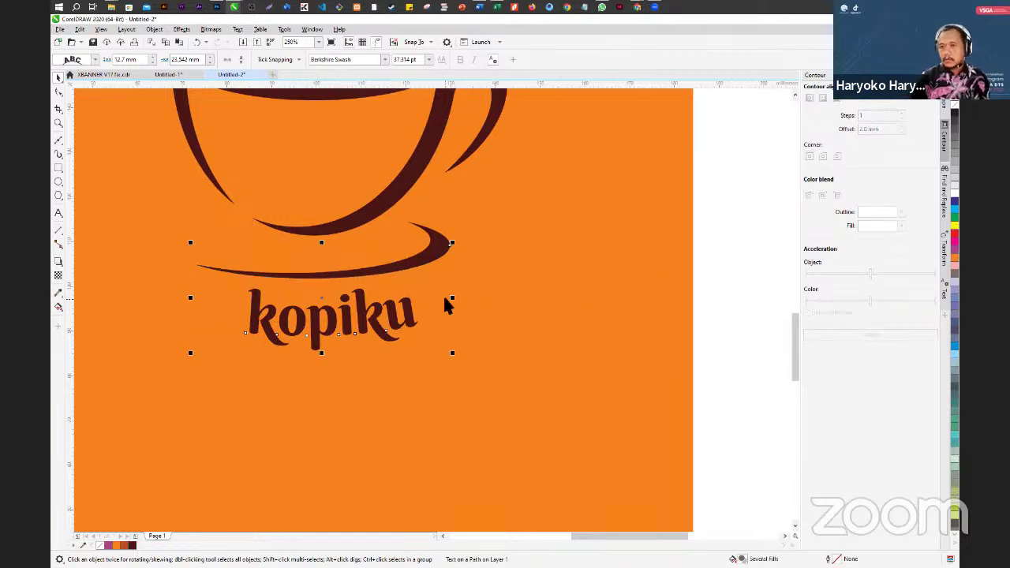
- Select the orange rectangle together with the cup logo and curved text, and start exporting the selection
scroll(444, 306, "down", 3)
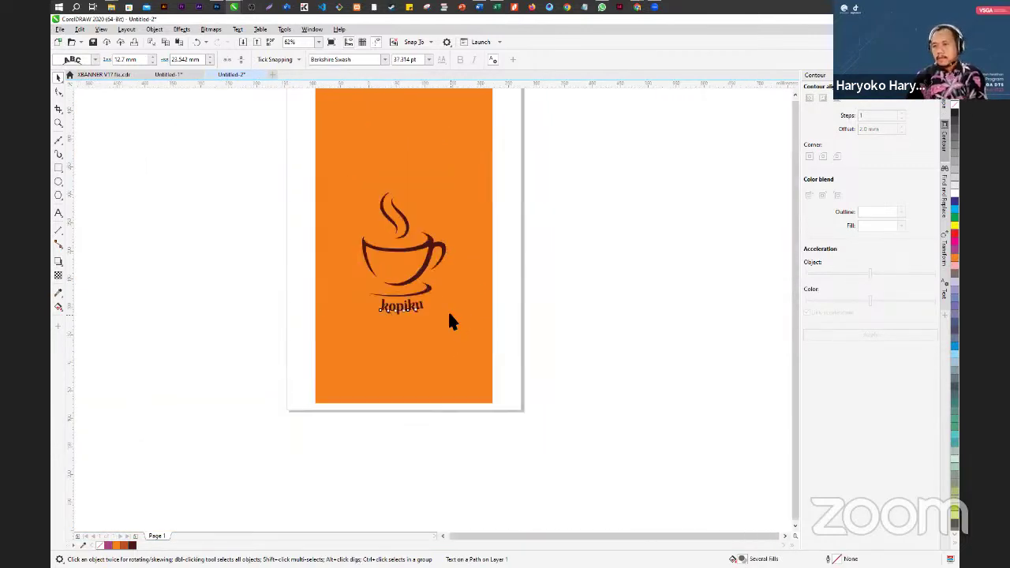
left_click(629, 210)
scroll(382, 259, "down", 1)
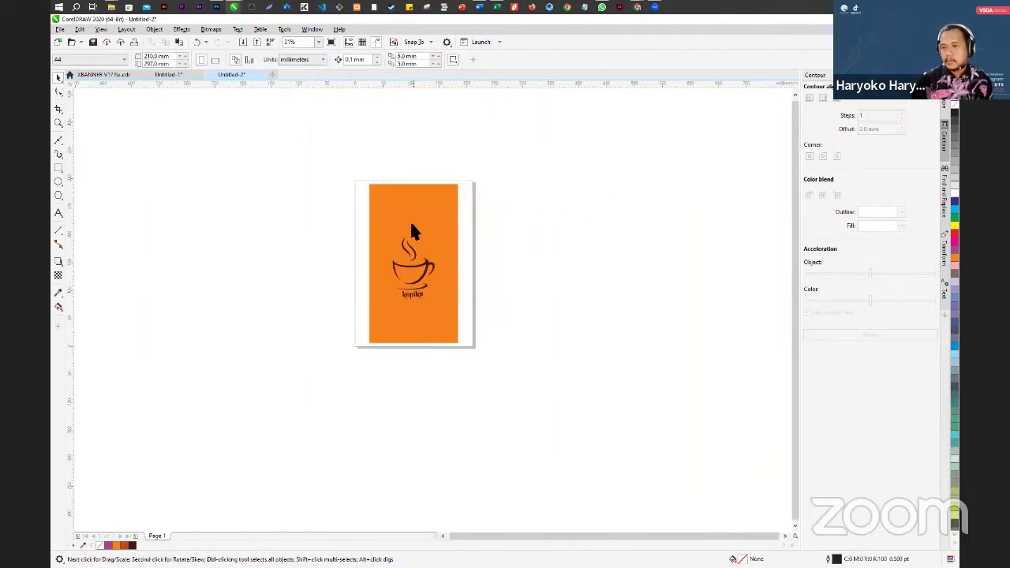
scroll(411, 224, "up", 1)
left_click_drag(274, 114, 563, 495)
key("ctrl+e")
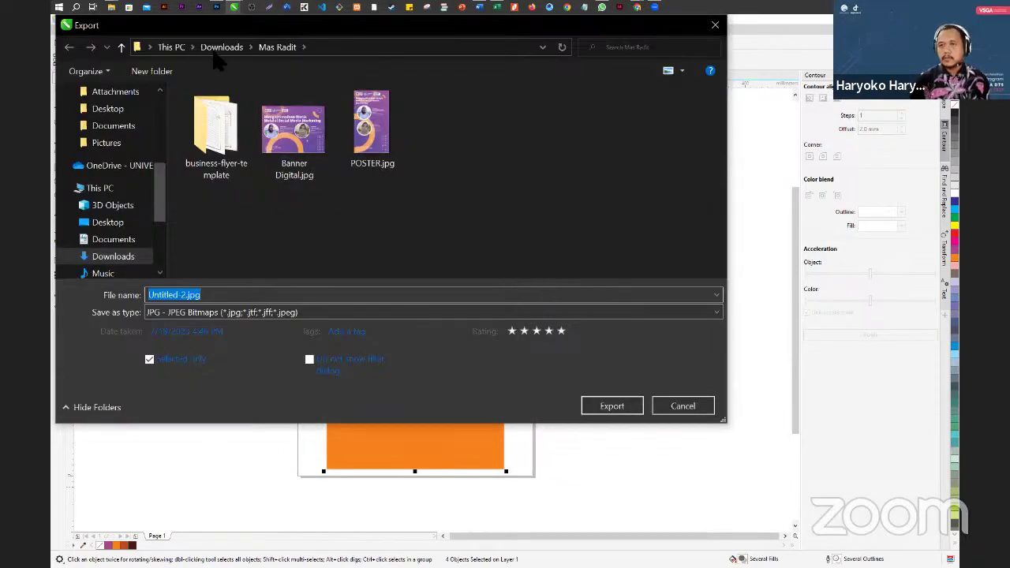
- Create a folder named "contoh hasil logo" inside Downloads > Latihan Dasar Photoshop and open it as the export location
left_click(224, 48)
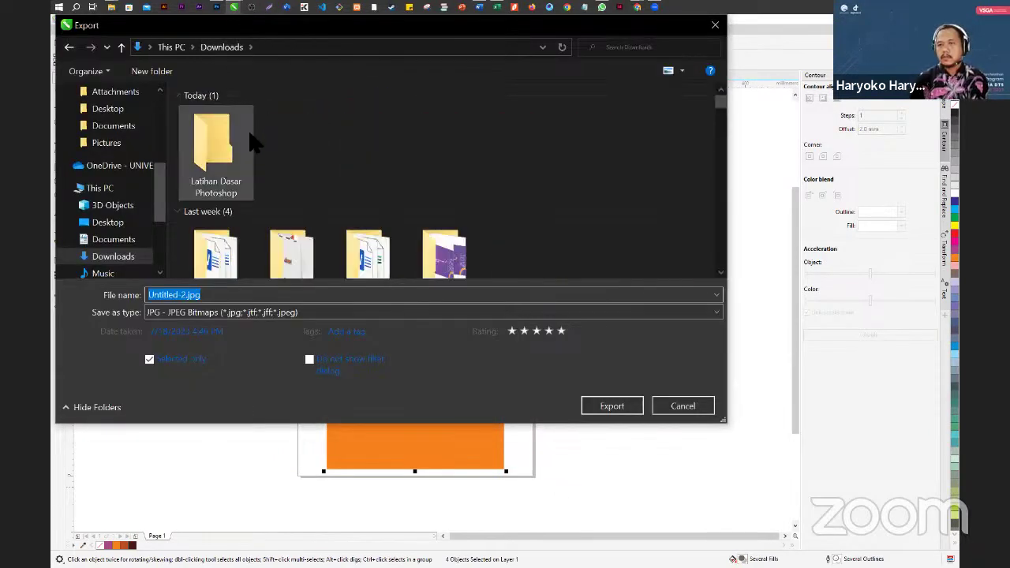
double_click(225, 142)
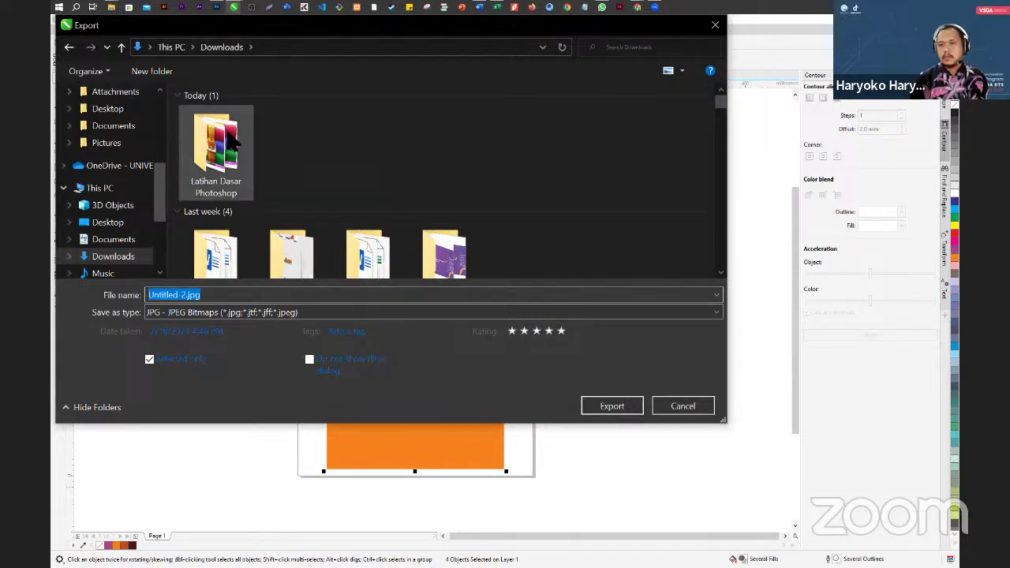
left_click(153, 71)
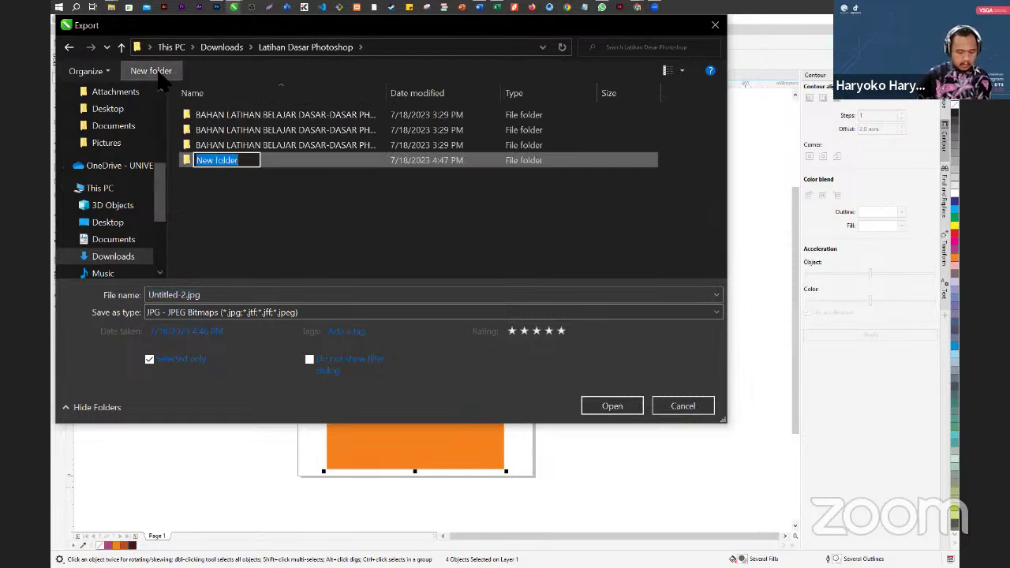
type("contoh hasil logo")
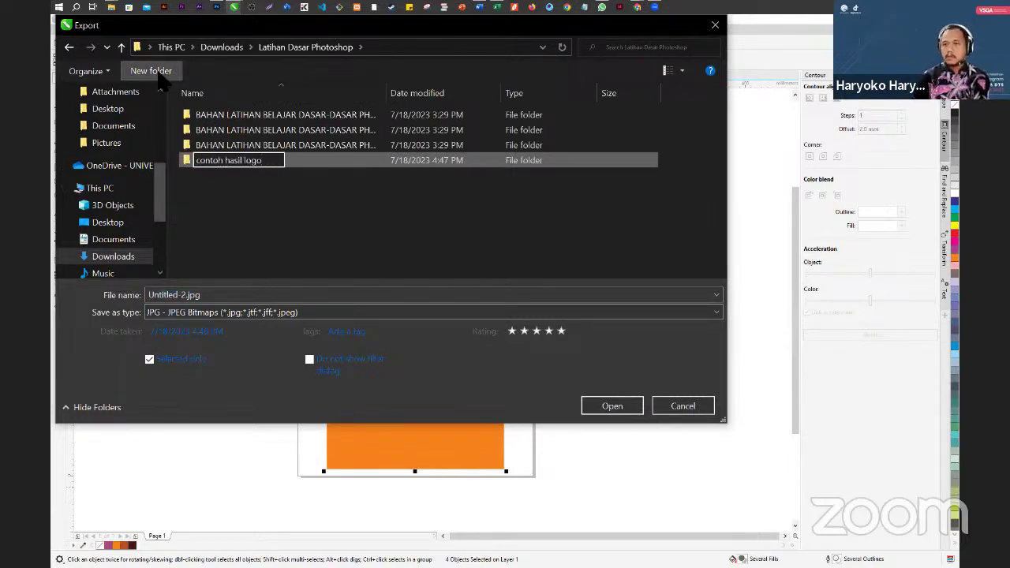
key("Return")
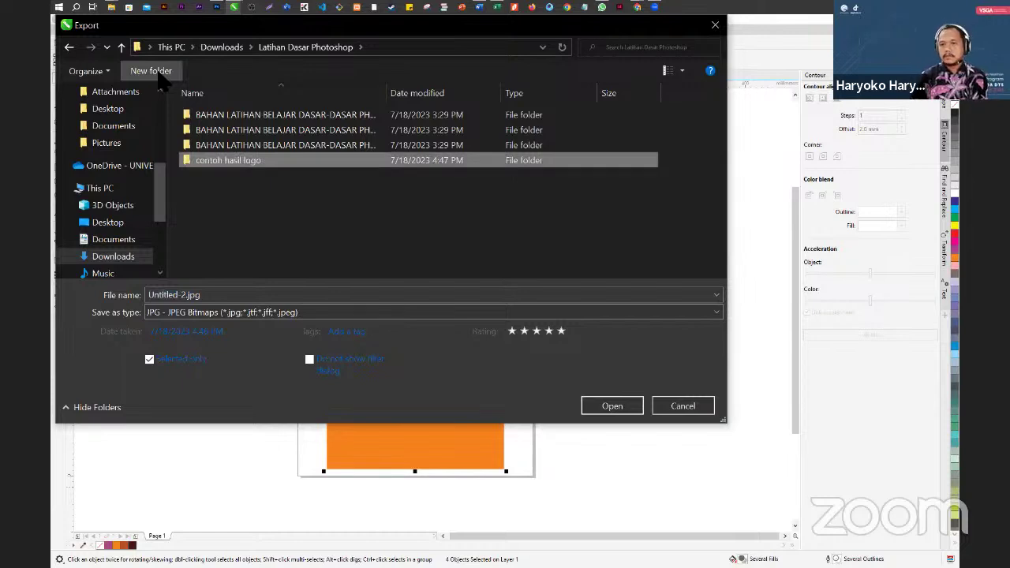
double_click(270, 160)
- Export the selected artwork as a JPG named "kopi" with the color mode set to RGB Color (24-bit)
type("kopi")
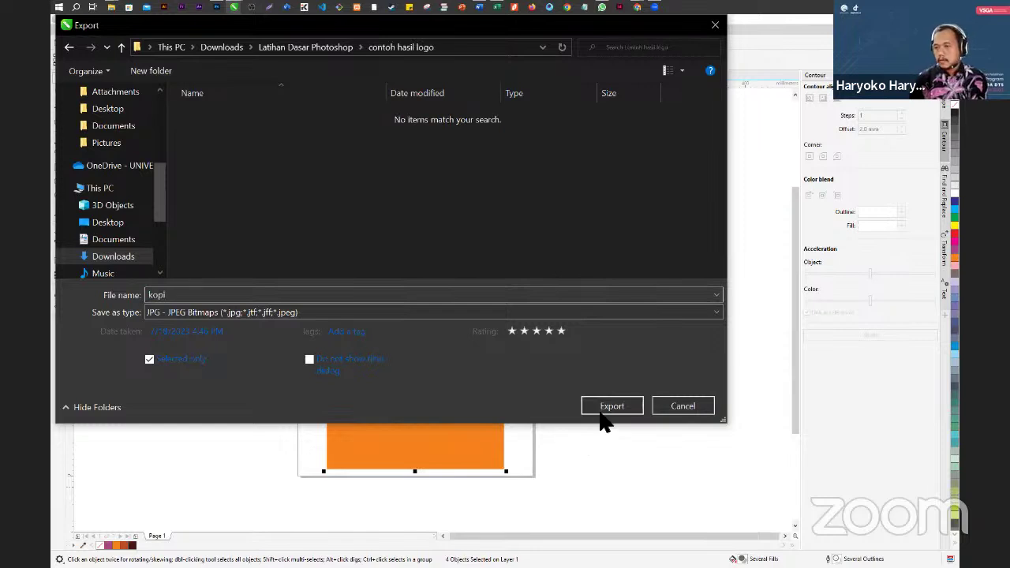
left_click(609, 407)
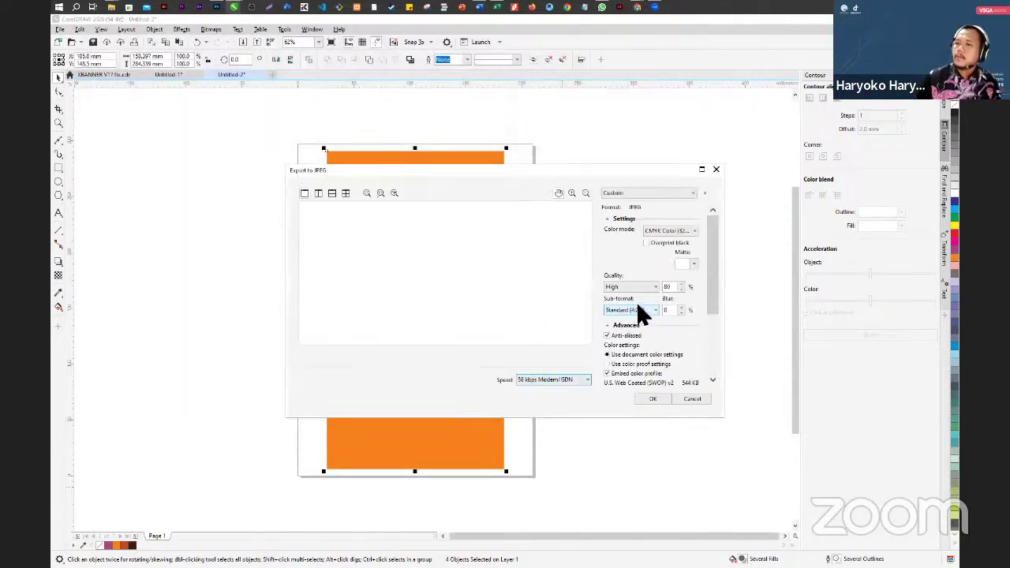
left_click(661, 229)
left_click(664, 251)
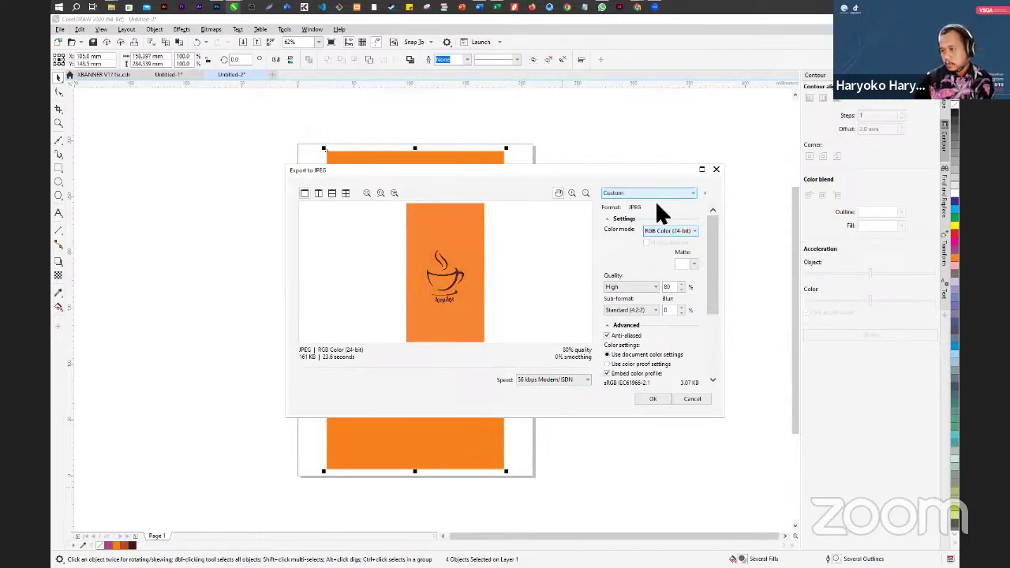
left_click(651, 398)
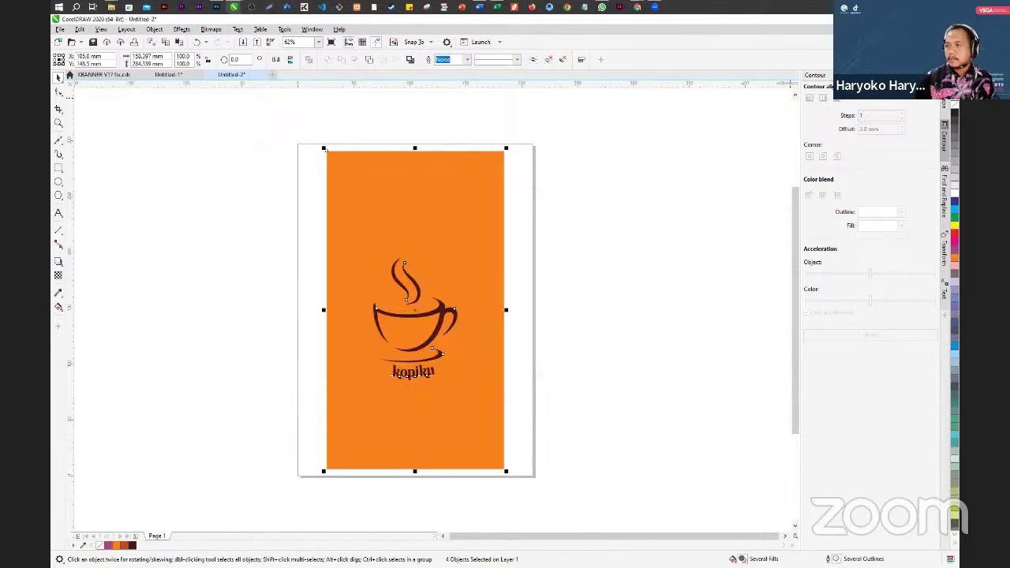
- Switch to Photoshop and open kopi.jpg from the "contoh hasil logo" folder in Downloads > Latihan Dasar Photoshop
key("alt+Tab")
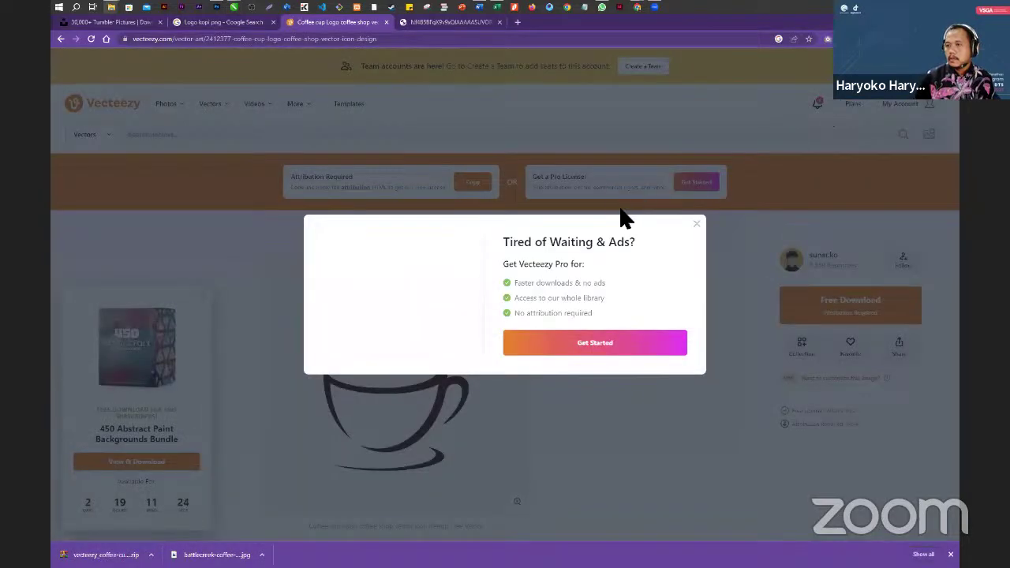
left_click(218, 7)
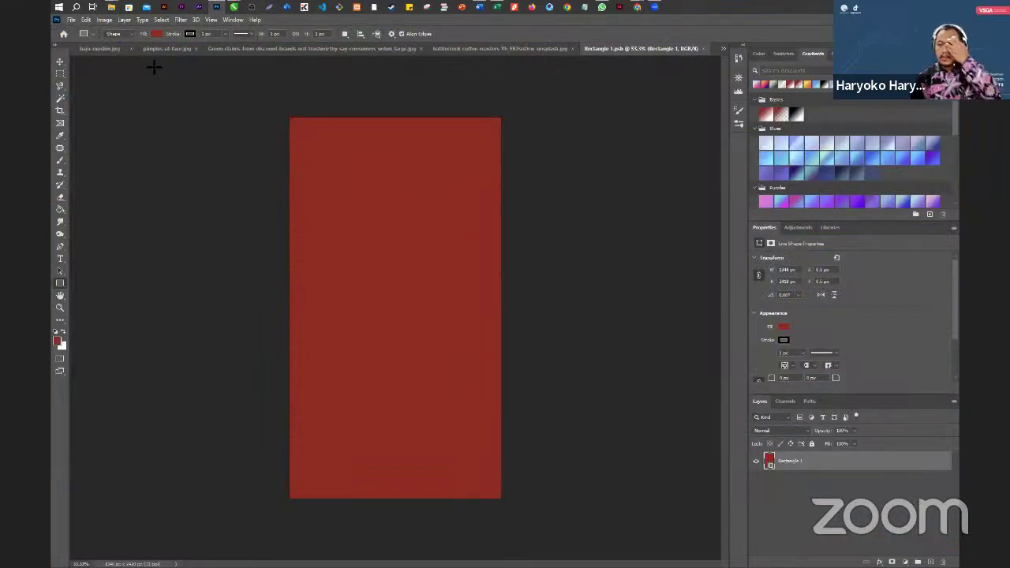
left_click(71, 20)
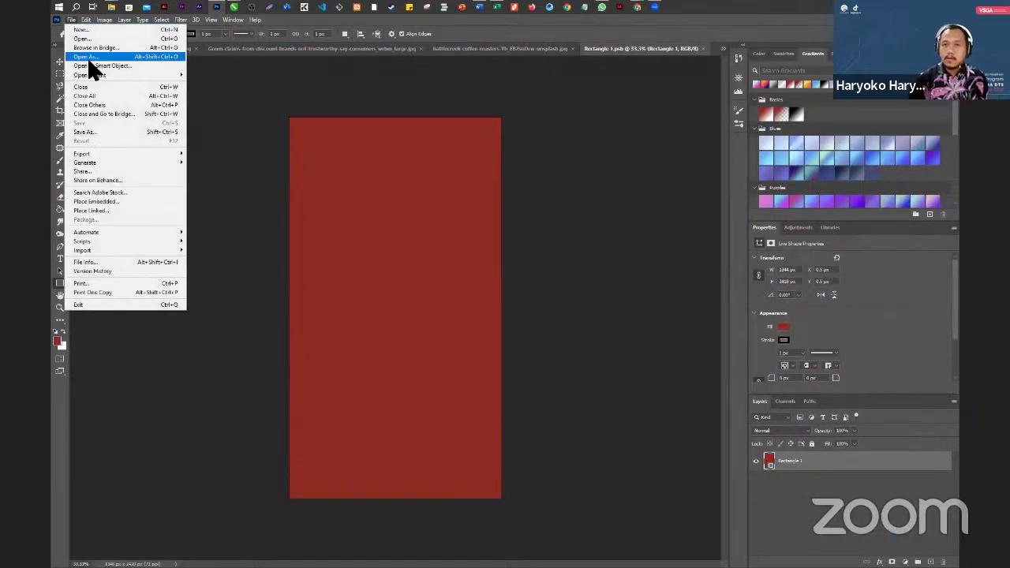
left_click(95, 38)
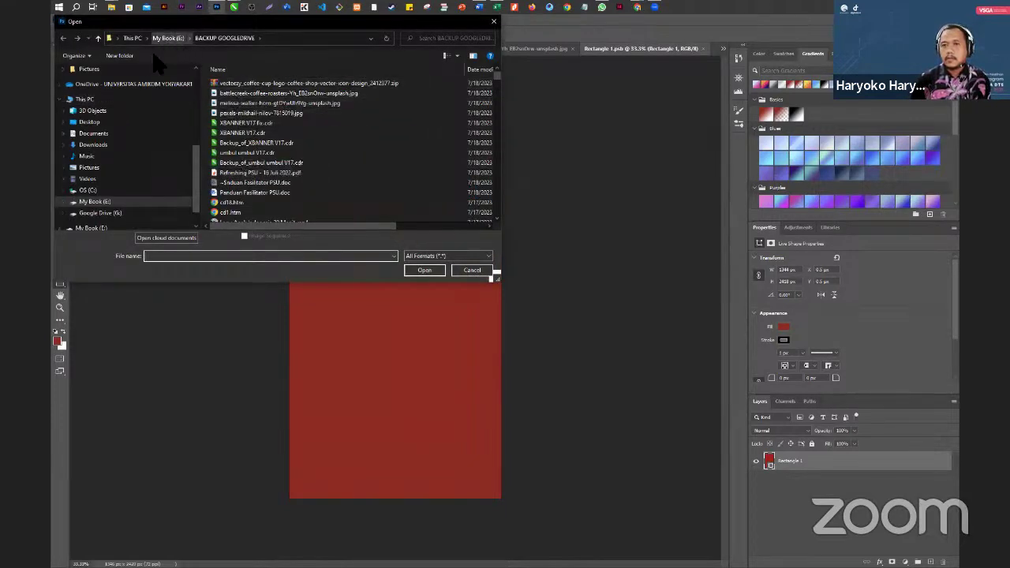
scroll(103, 103, "up", 5)
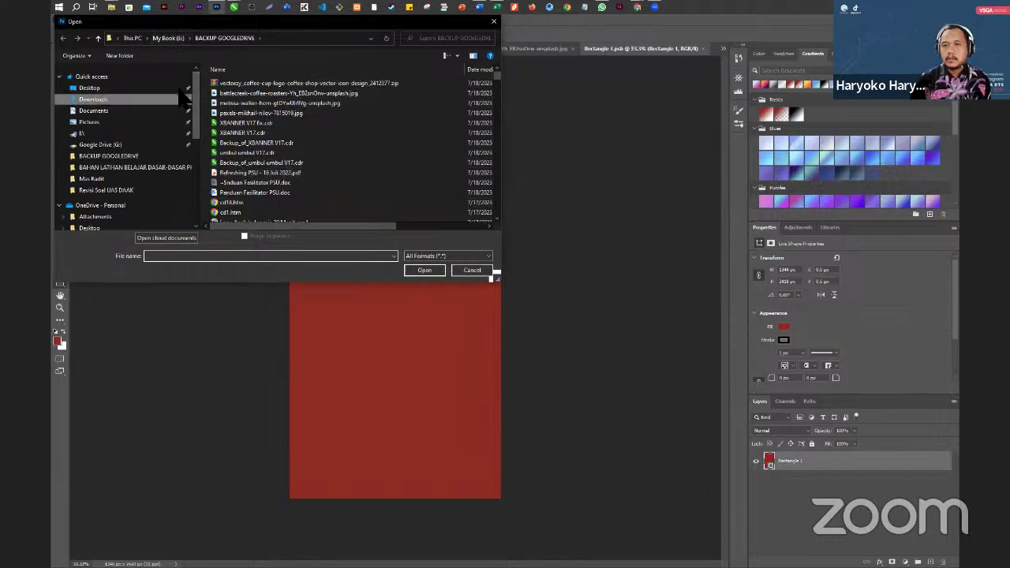
left_click(101, 98)
double_click(240, 106)
double_click(245, 114)
double_click(234, 93)
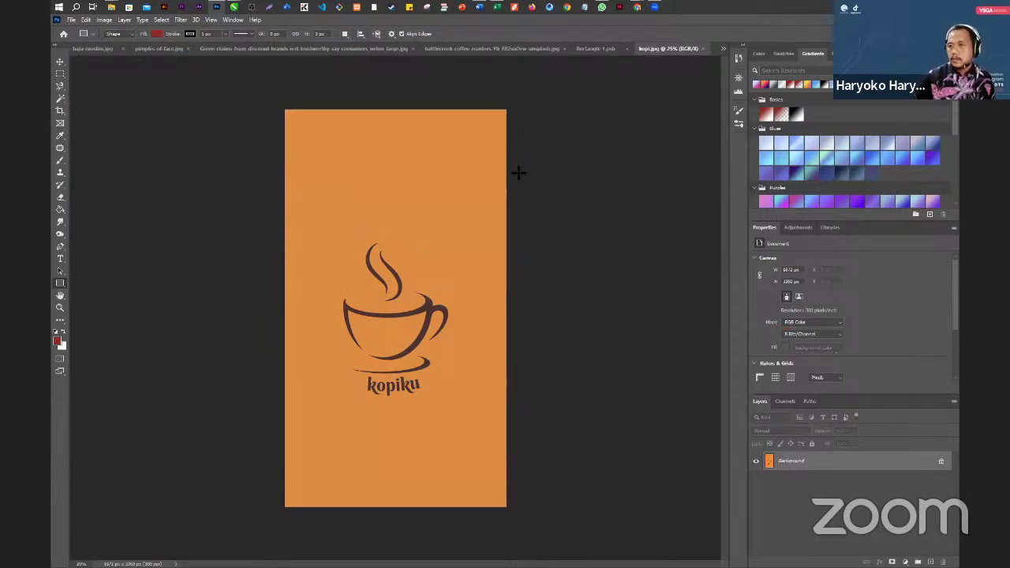
- Float the kopi.jpg document, copy its artwork into Rectangle 1.psb as a new layer, and minimize the floating document
left_click(596, 49)
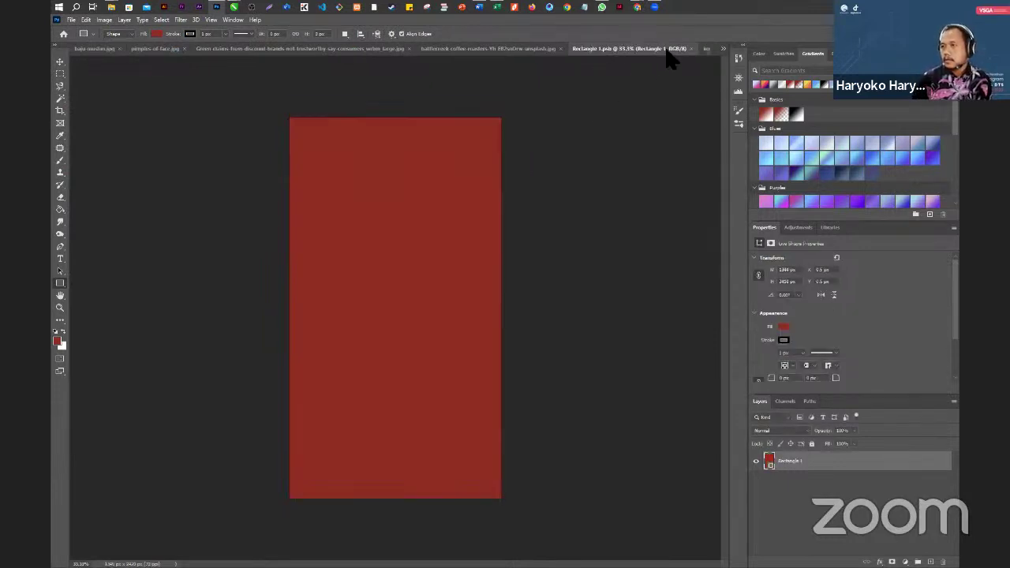
left_click(710, 50)
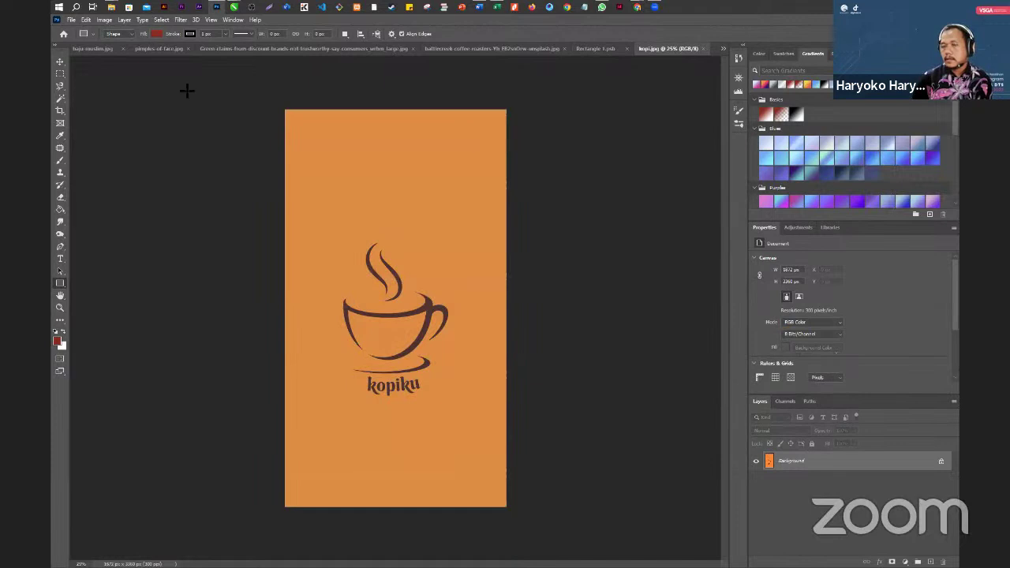
key("v")
left_click_drag(677, 49, 636, 173)
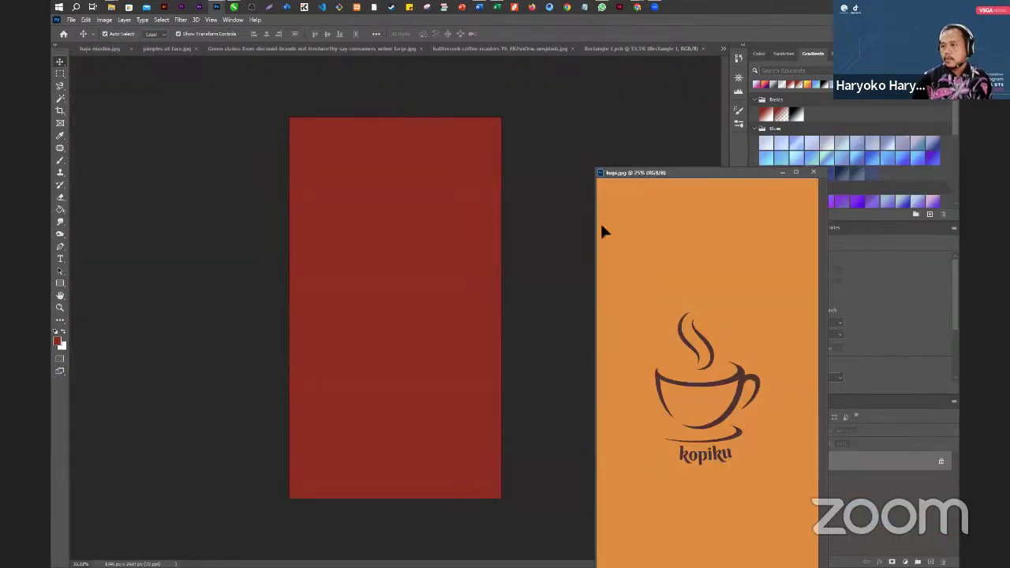
left_click_drag(465, 197, 412, 158)
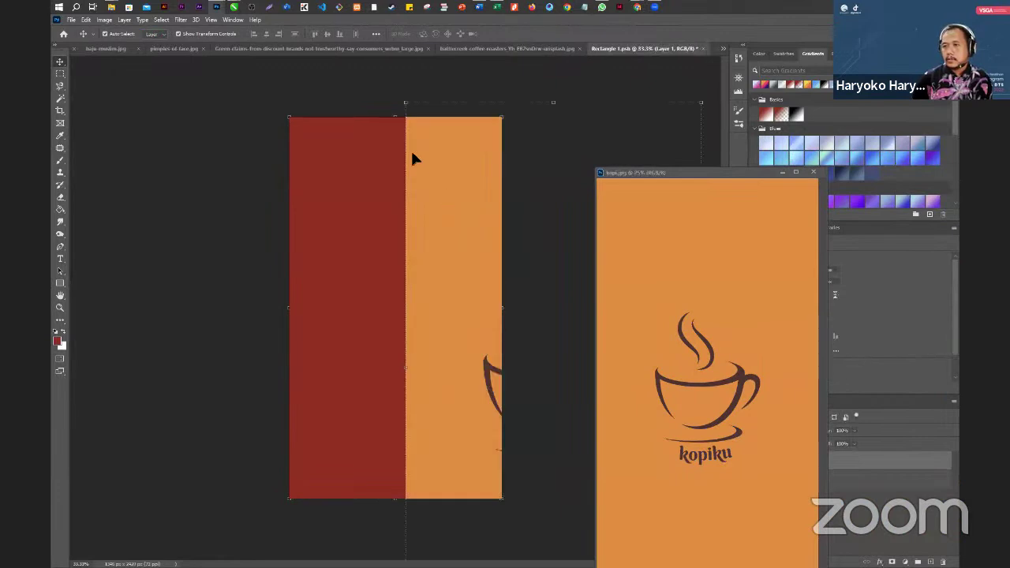
left_click(782, 173)
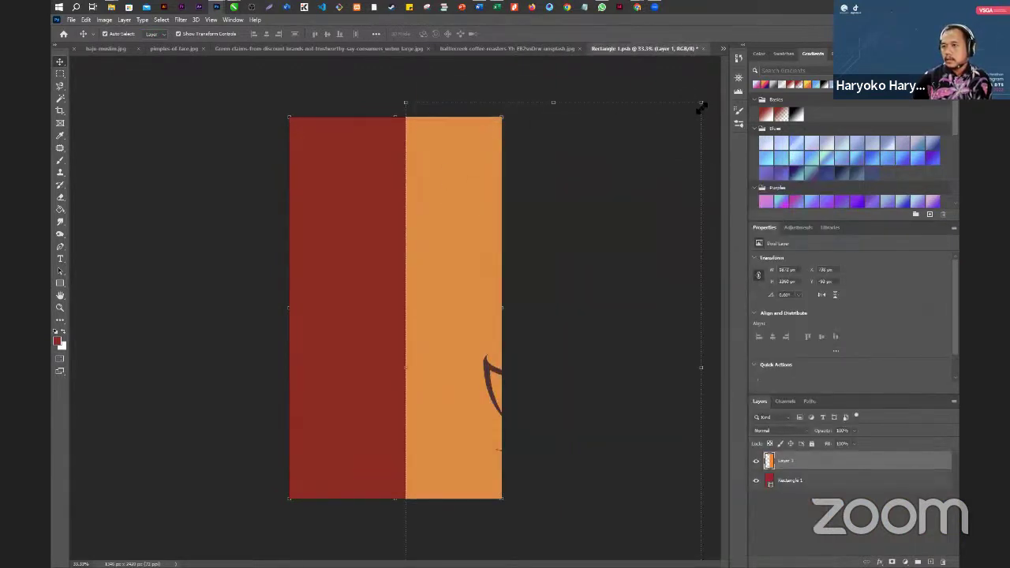
left_click_drag(688, 116, 532, 289)
mouse_move(468, 365)
left_mouse_down()
mouse_move(373, 255)
mouse_move(458, 355)
left_mouse_up()
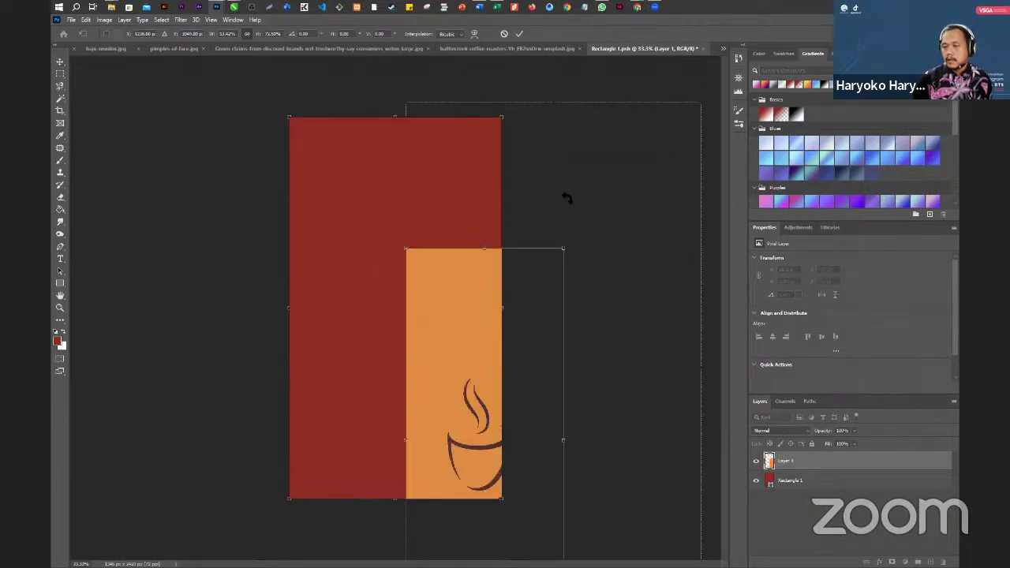
key("Return")
key("ctrl+z")
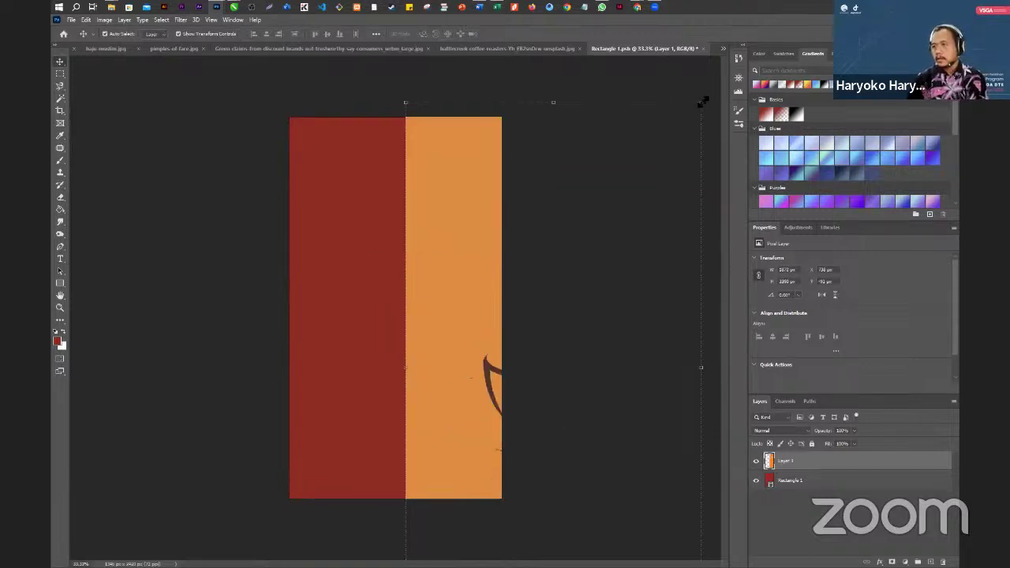
- Scale down the kopiku artwork layer proportionally and position it so its orange background covers the whole red rectangle
left_click_drag(702, 102, 605, 291)
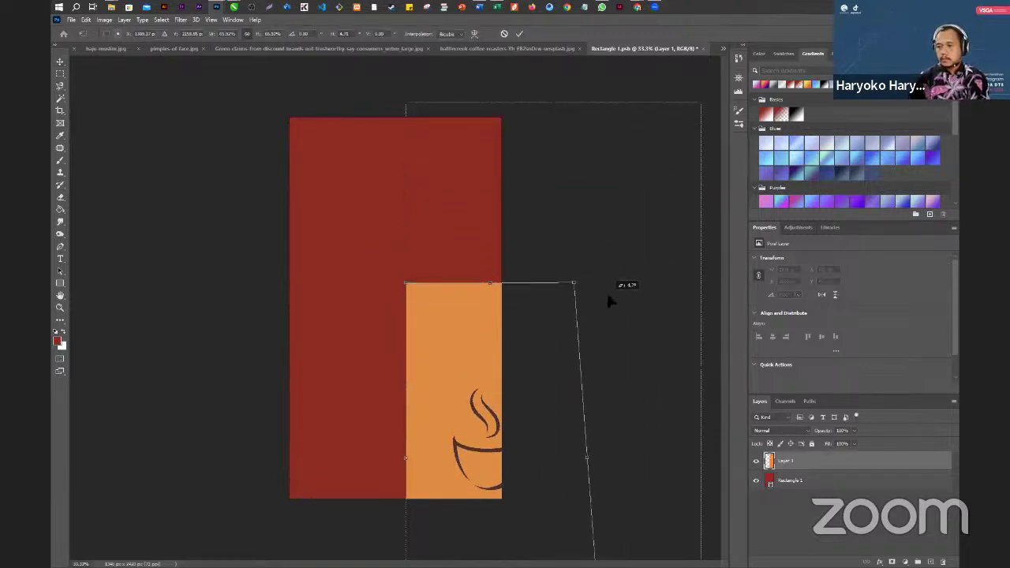
key("ctrl+z")
left_click_drag(704, 104, 689, 274)
left_click_drag(459, 399, 365, 282)
left_click_drag(344, 289, 336, 290)
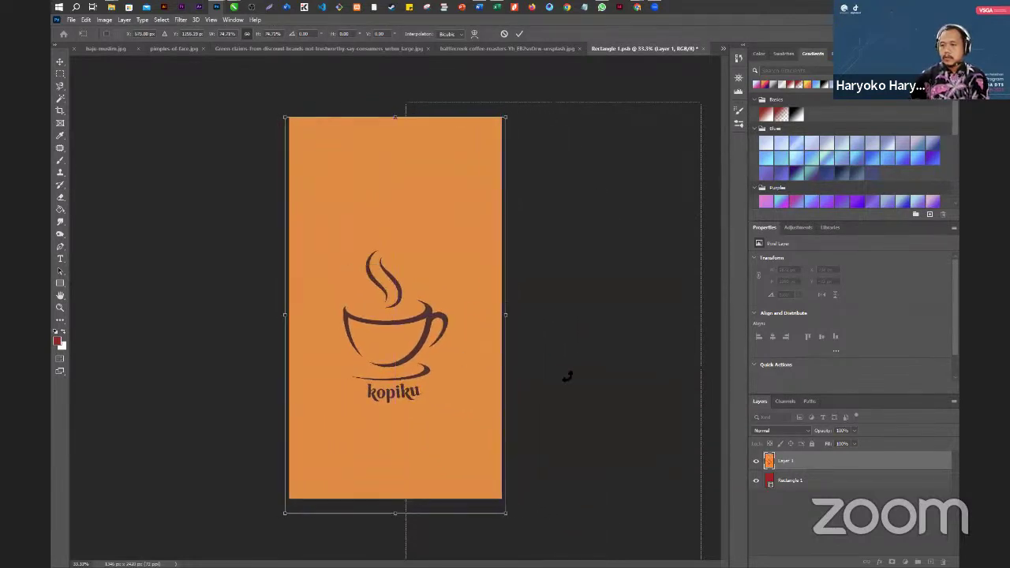
key("Return")
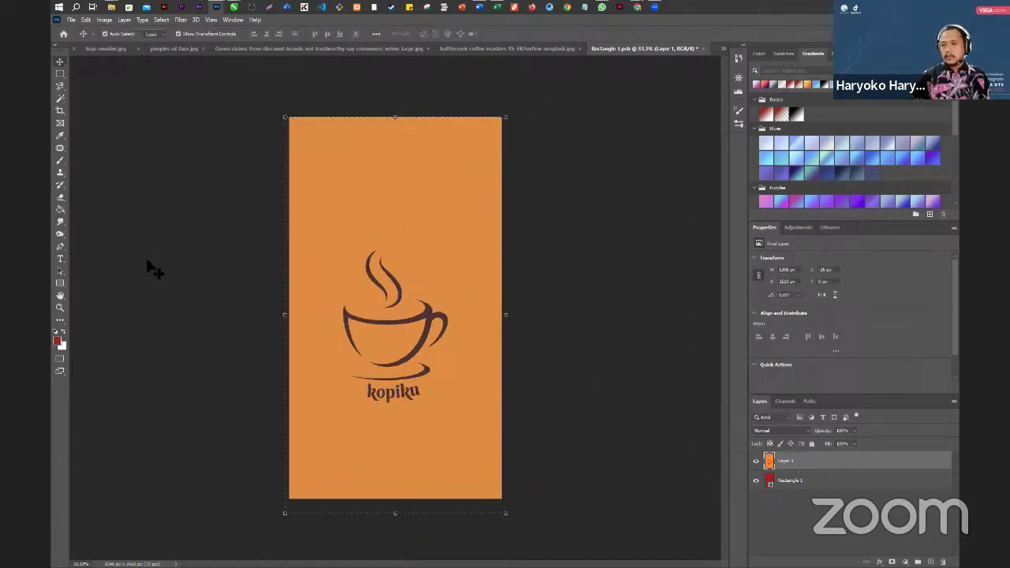
- Save and close Rectangle 1.psb, and raise the Rectangle 1 layer's opacity to 100% in the tumbler document
left_click(698, 49)
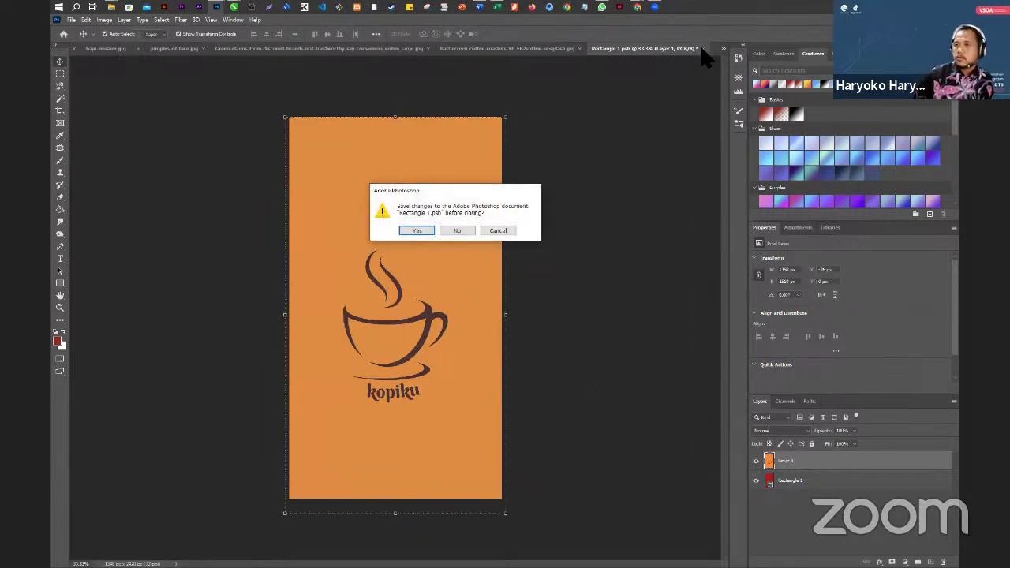
left_click(417, 230)
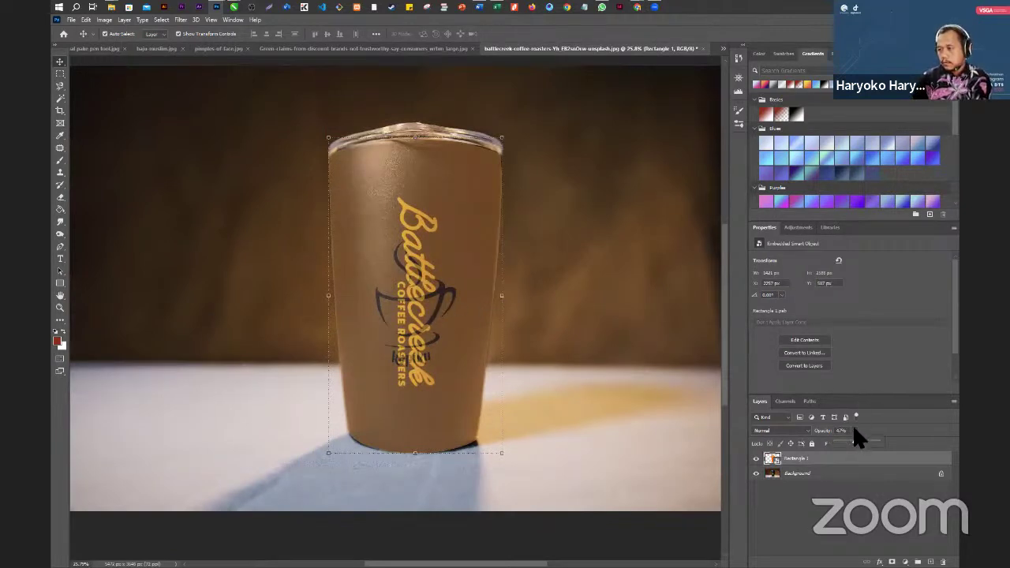
left_click_drag(863, 439, 893, 437)
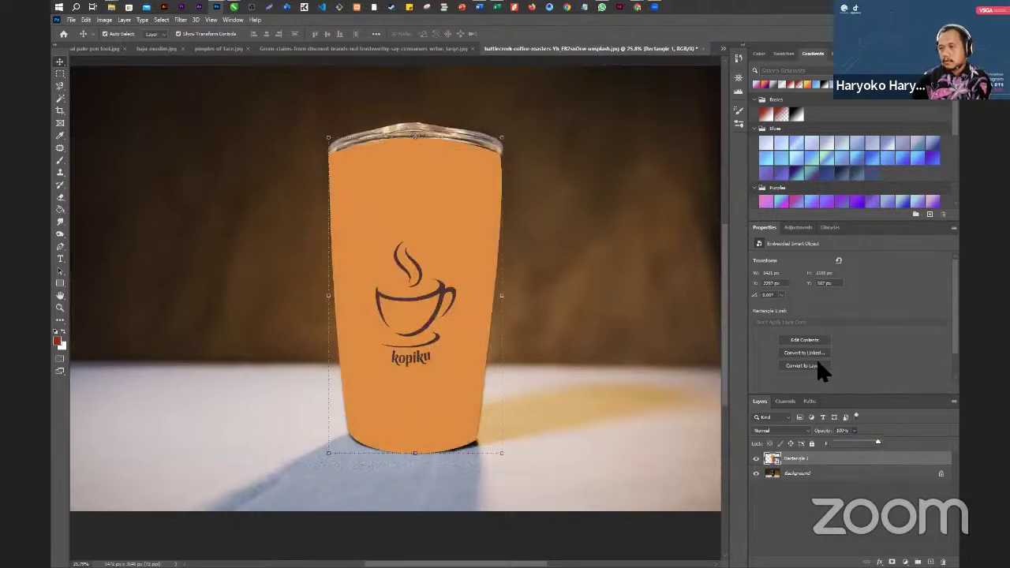
left_click(640, 237)
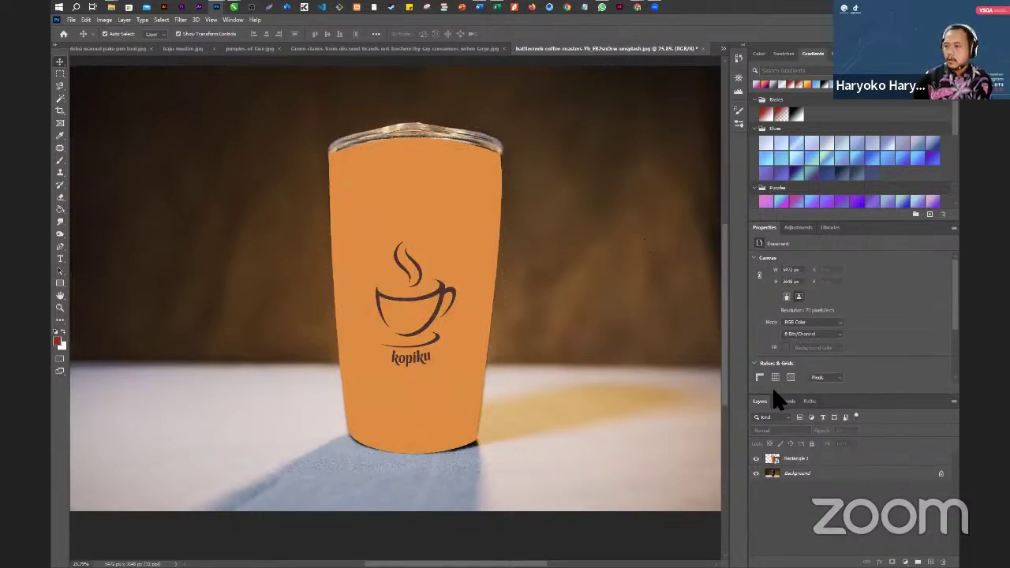
- Try the Multiply blend mode on the Rectangle 1 layer, and set it to Linear Burn
left_click(494, 251)
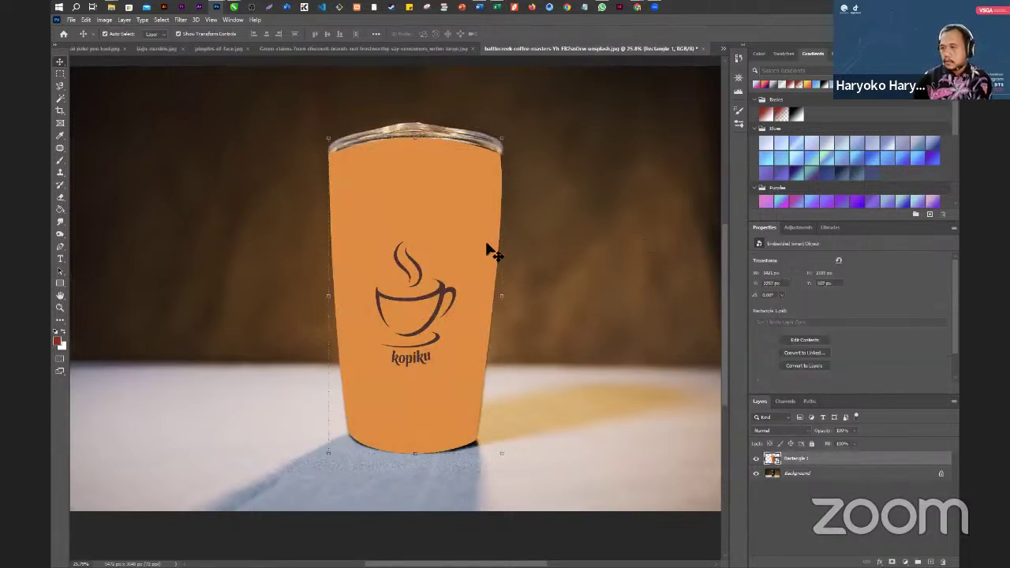
left_click(803, 430)
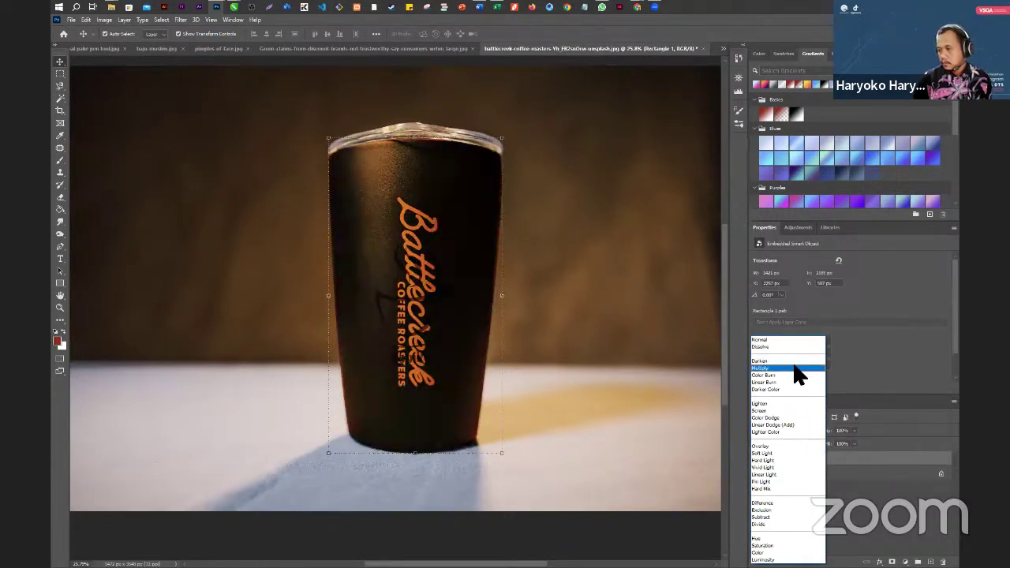
left_click(793, 368)
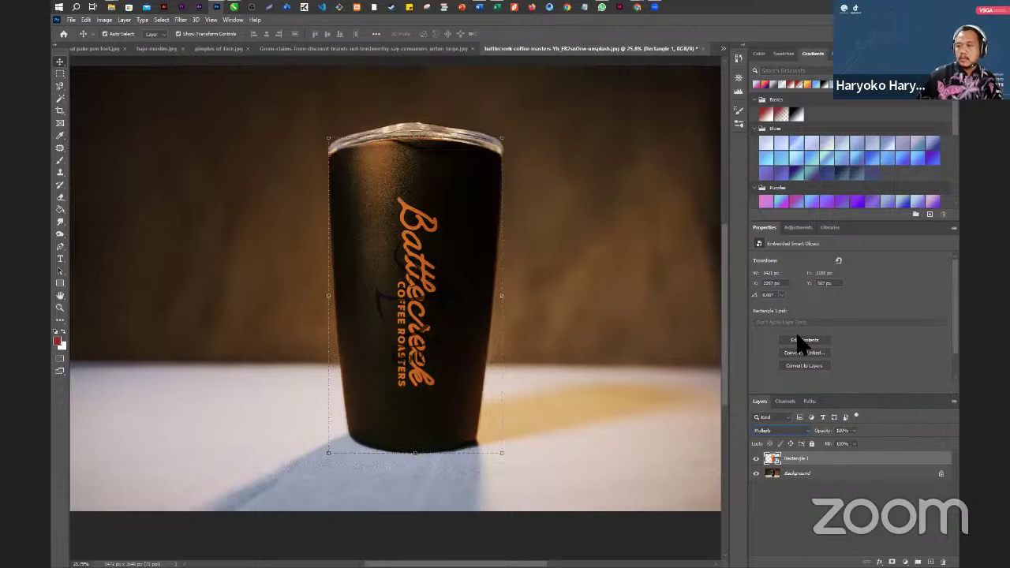
left_click(785, 429)
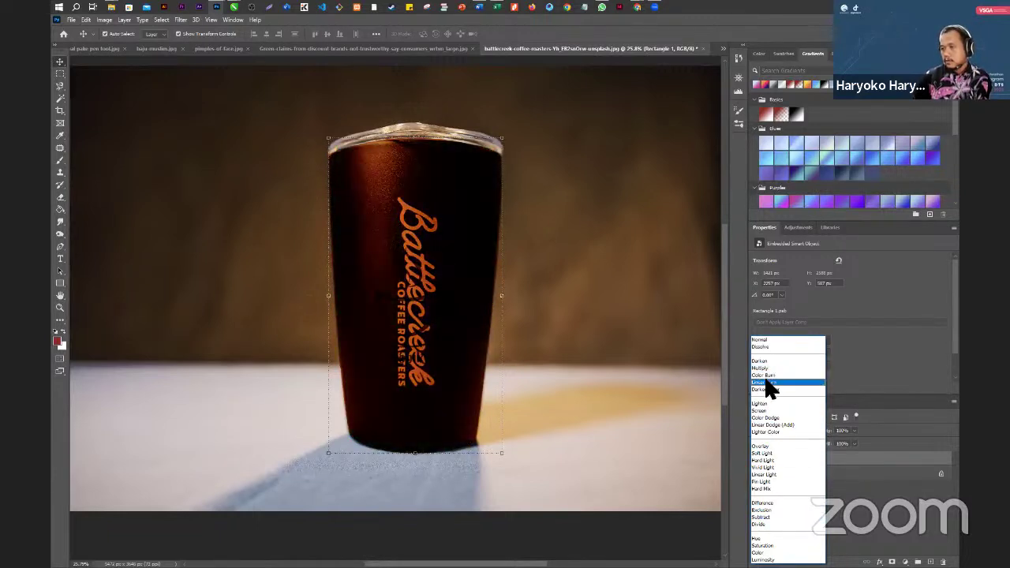
left_click(769, 385)
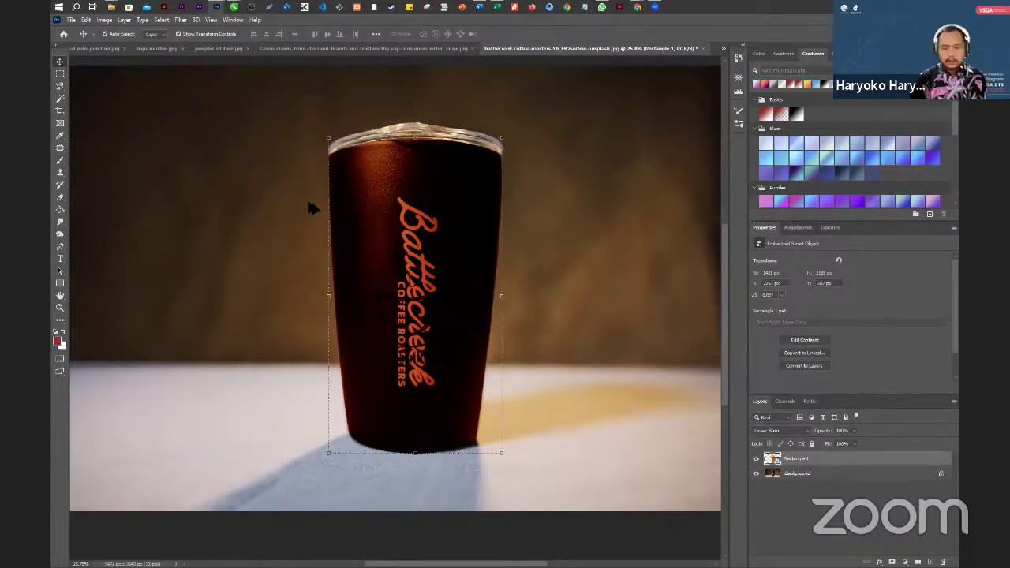
- Switch to Chrome and open freepik.com
key("ctrl+minus")
key("ctrl+minus")
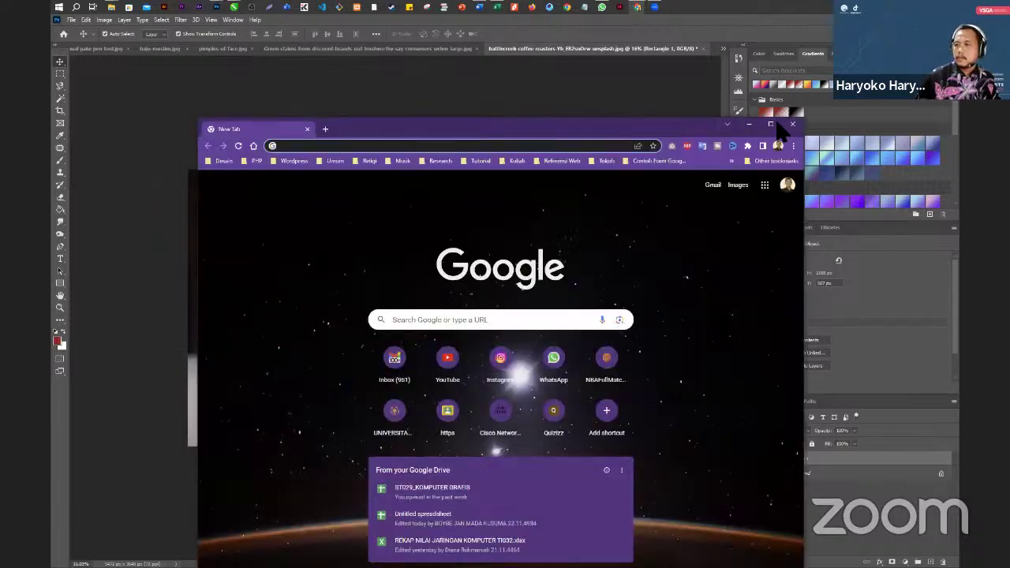
type("freepik.com")
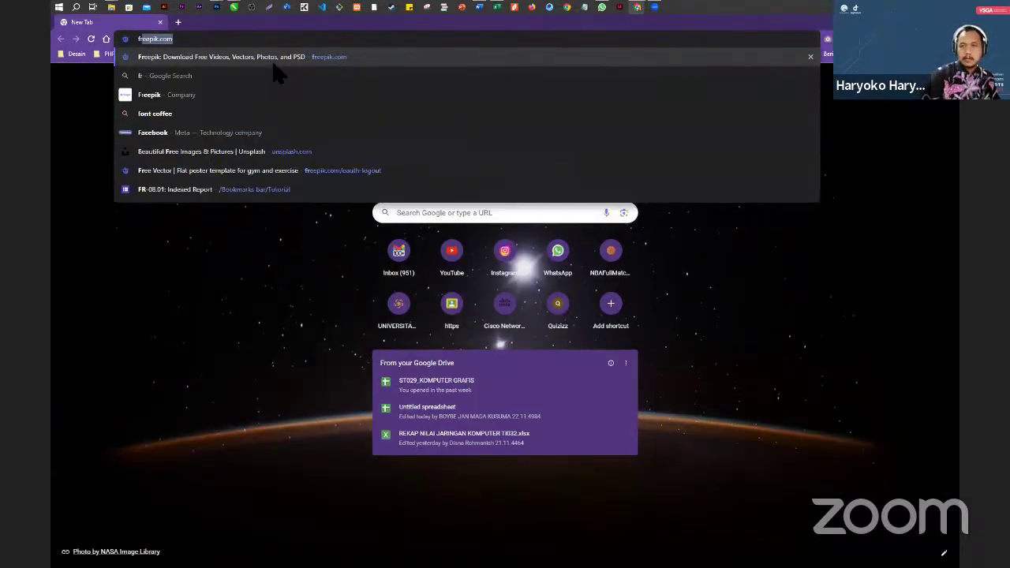
key("Return")
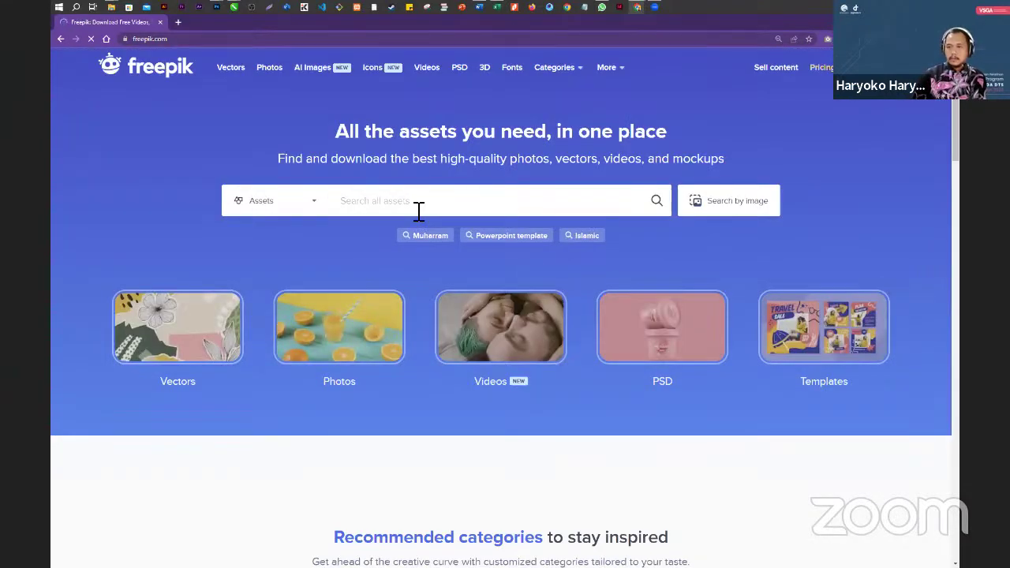
- Search Freepik's assets for "mockup cup"
left_click(418, 202)
type("mock")
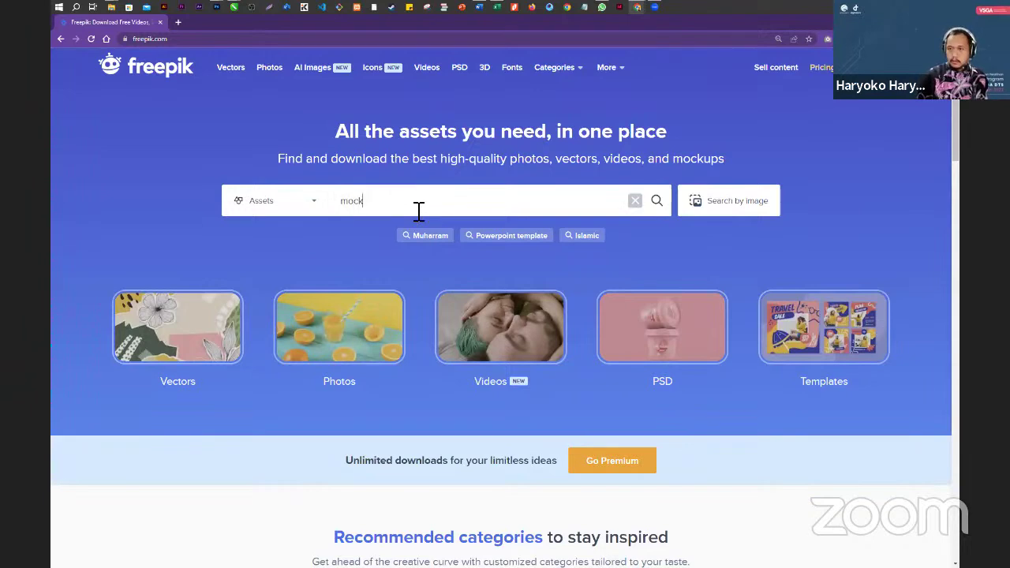
type("up")
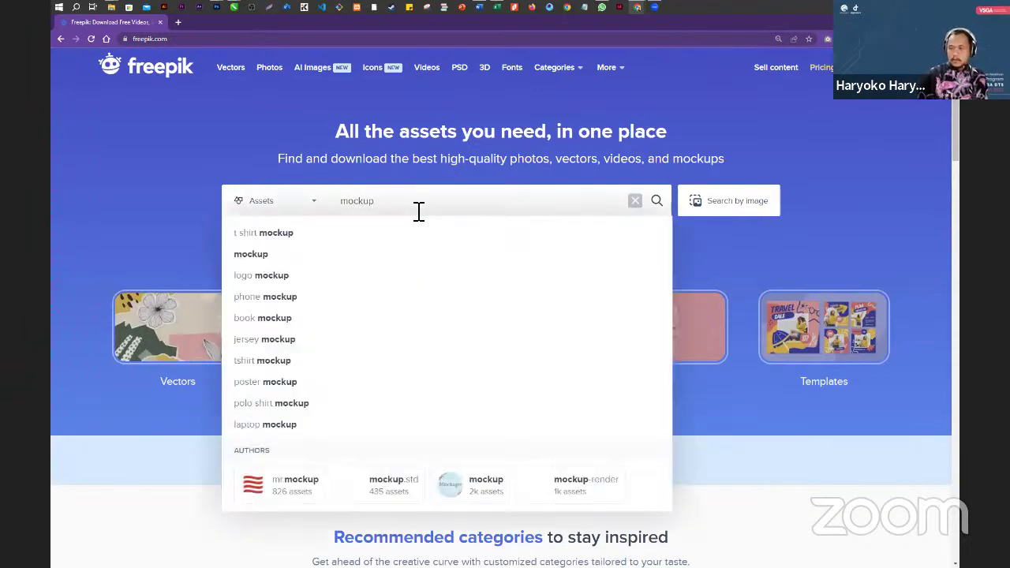
key("Return")
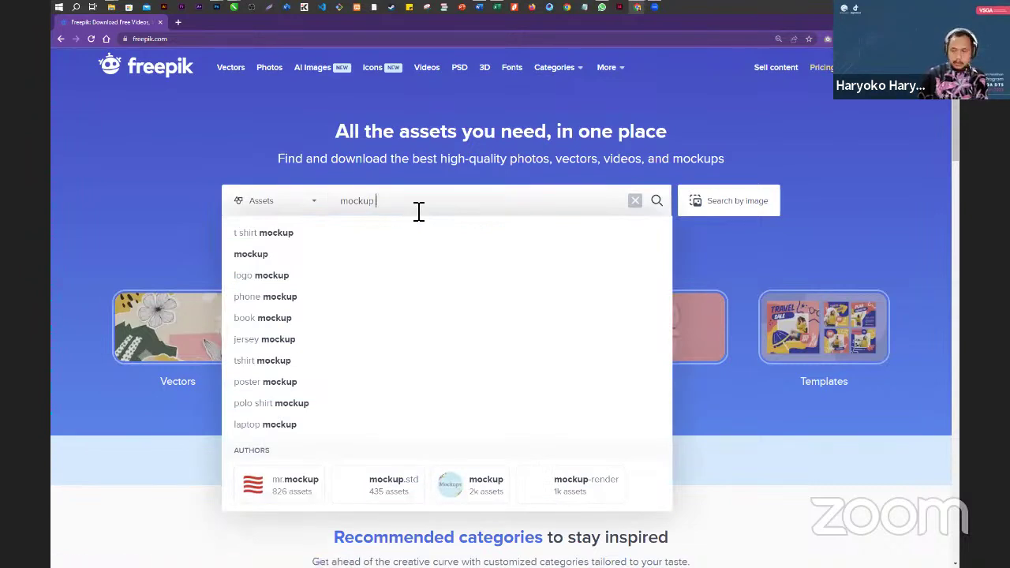
type("m")
key("BackSpace")
key("BackSpace")
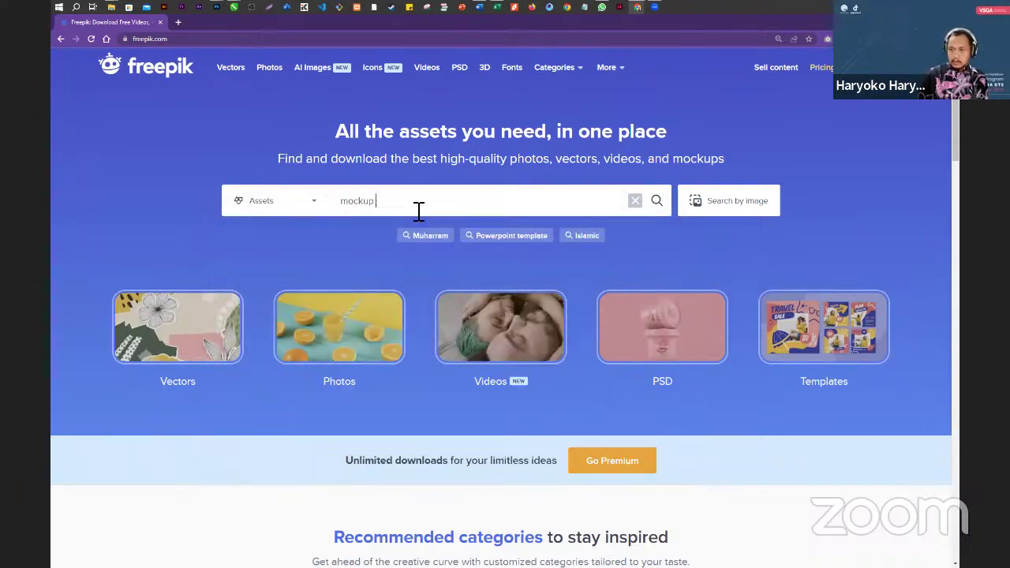
type("cup c")
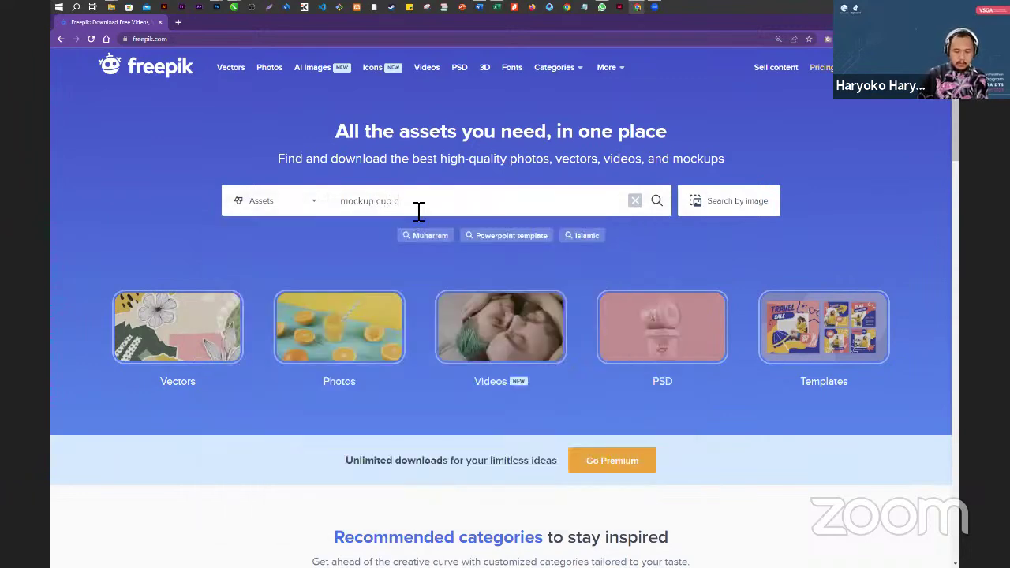
key("Return")
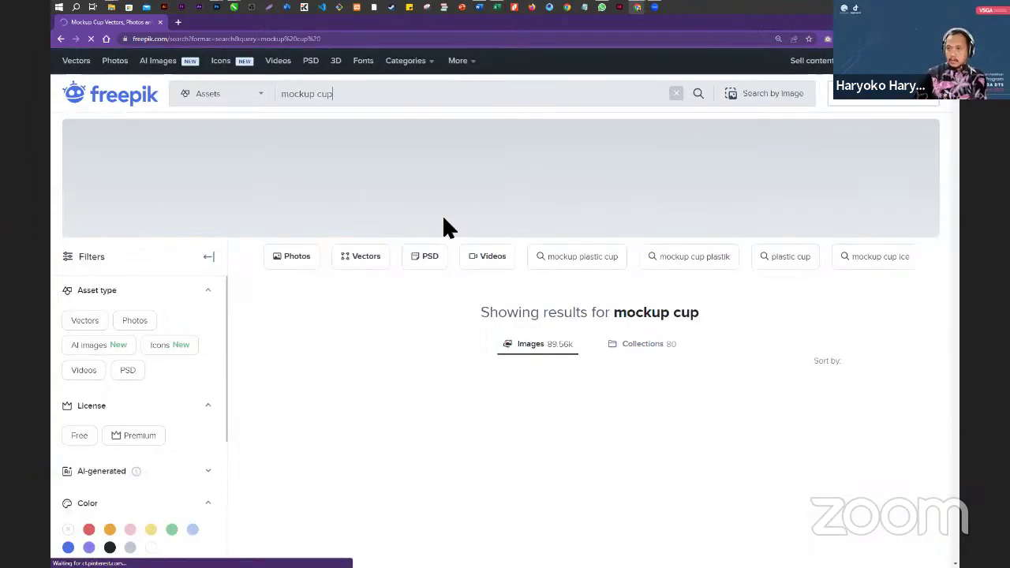
- Download the free vector set of four takeaway paper cups from the search results and close its detail page
scroll(444, 228, "down", 3)
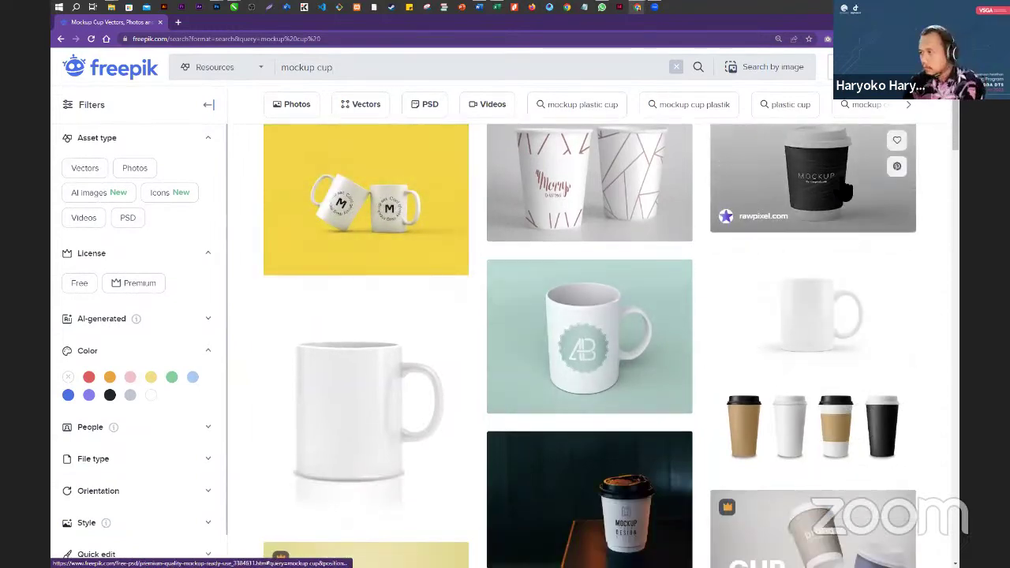
scroll(868, 265, "up", 3)
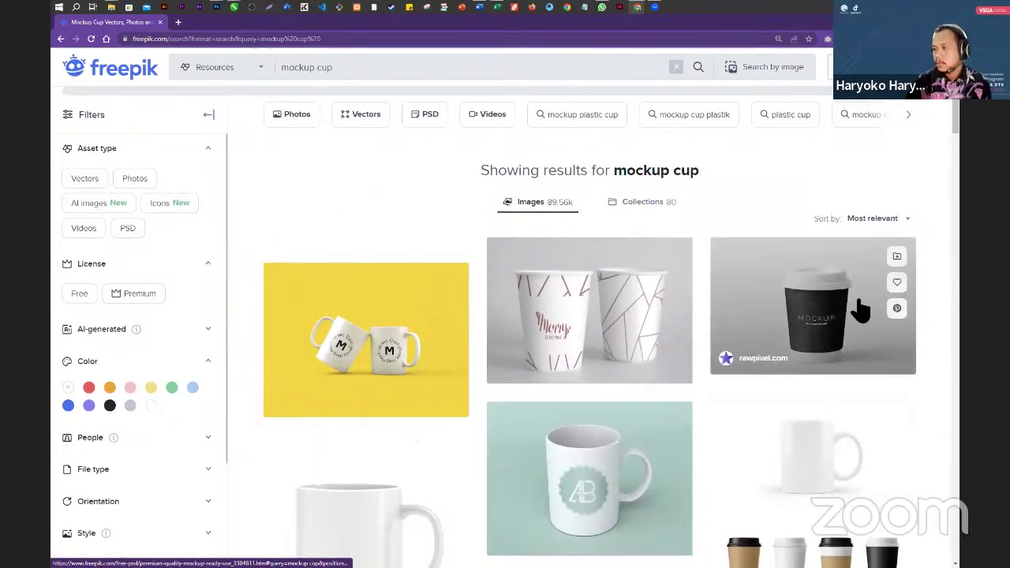
scroll(844, 316, "down", 2)
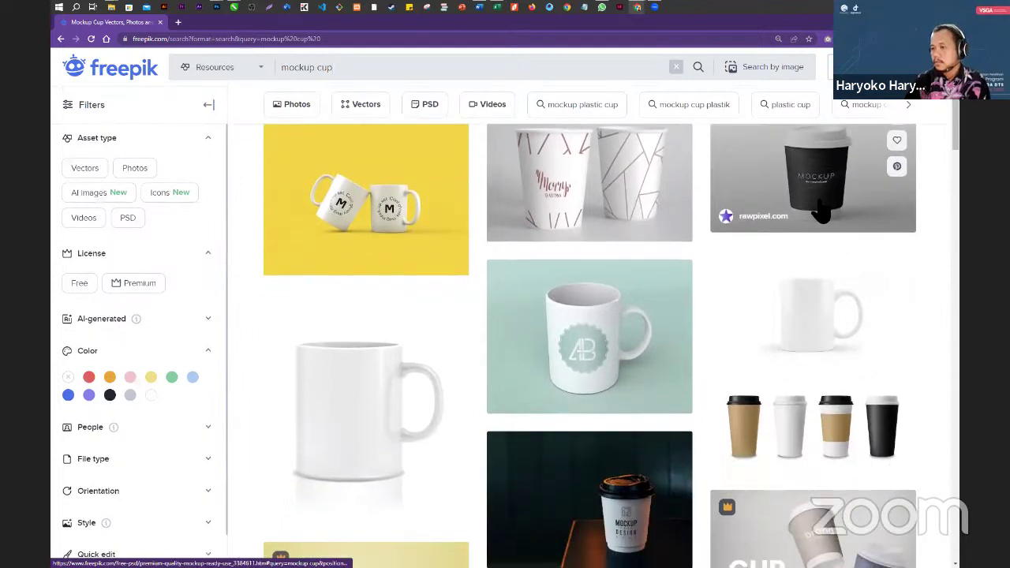
scroll(812, 209, "down", 2)
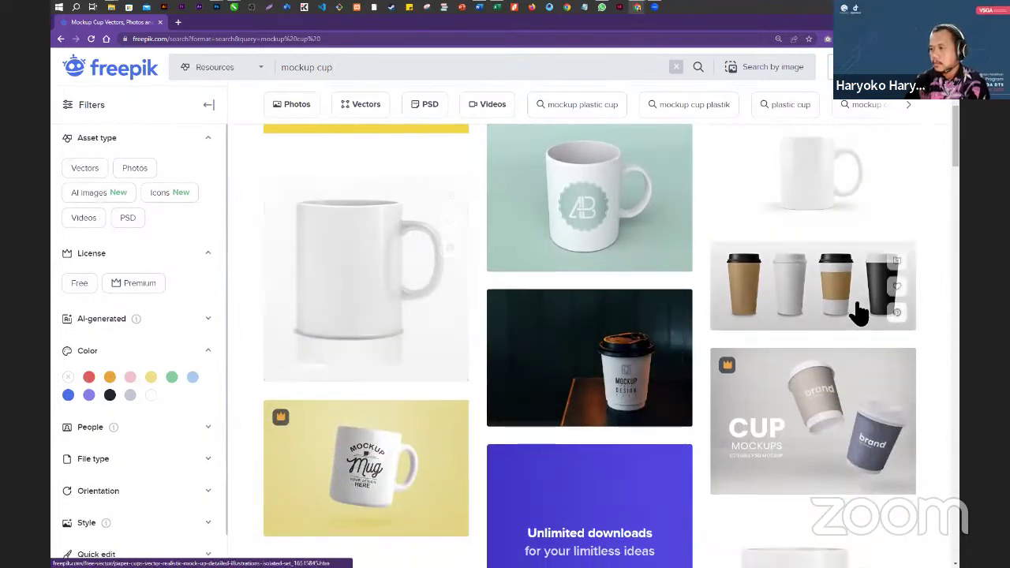
left_click(805, 282)
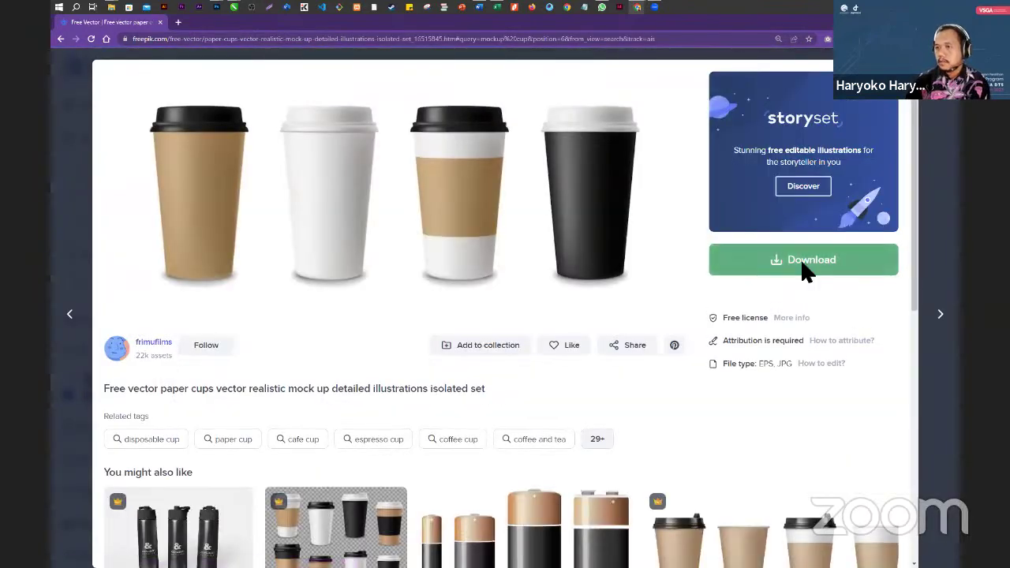
left_click(806, 272)
left_click(781, 415)
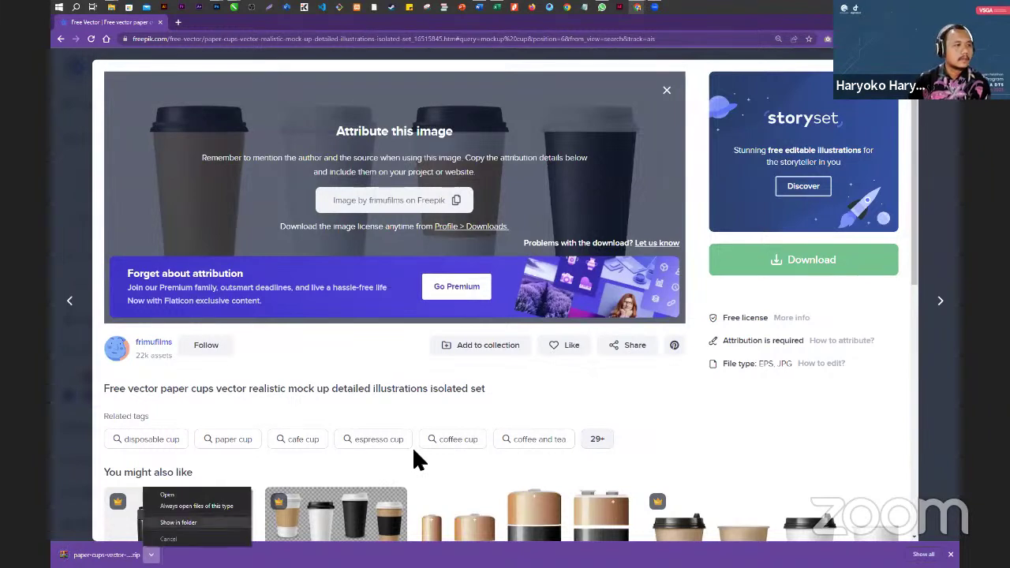
key("Escape")
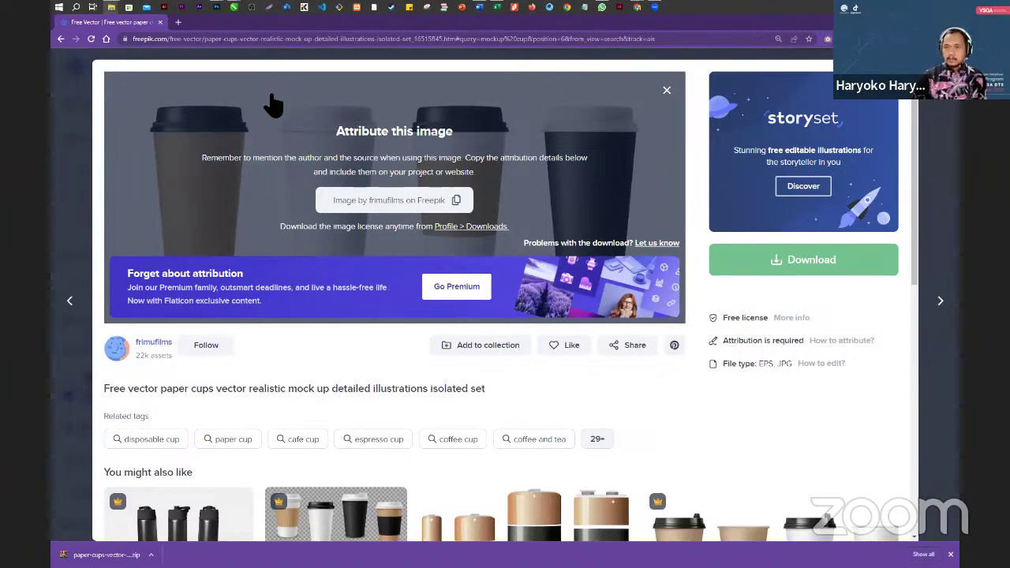
left_click(216, 77)
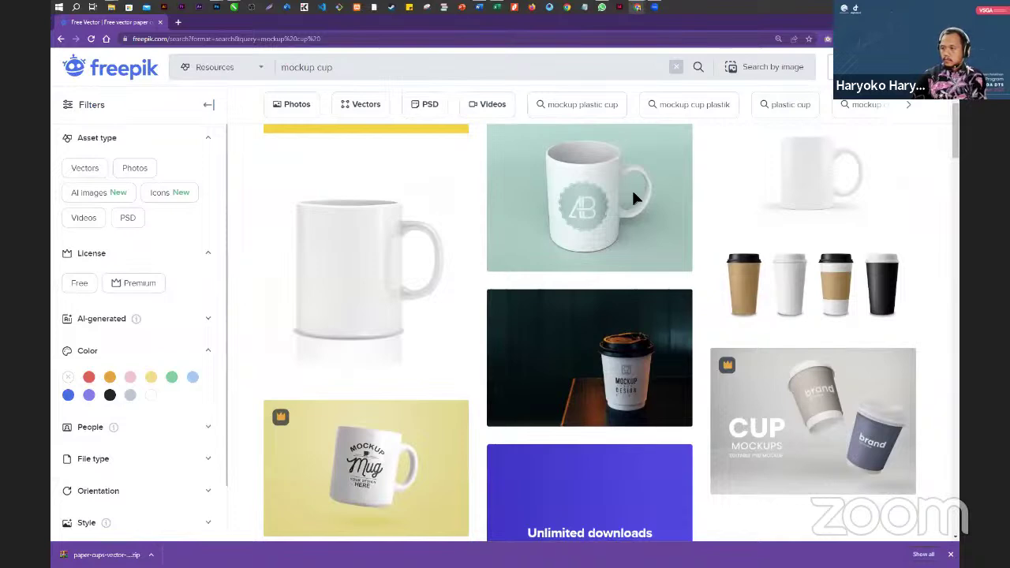
- Switch to Photoshop and place the paper cups image below the Rectangle 1 layer, scaled to the full canvas width
left_click_drag(563, 306, 817, 490)
key("Return")
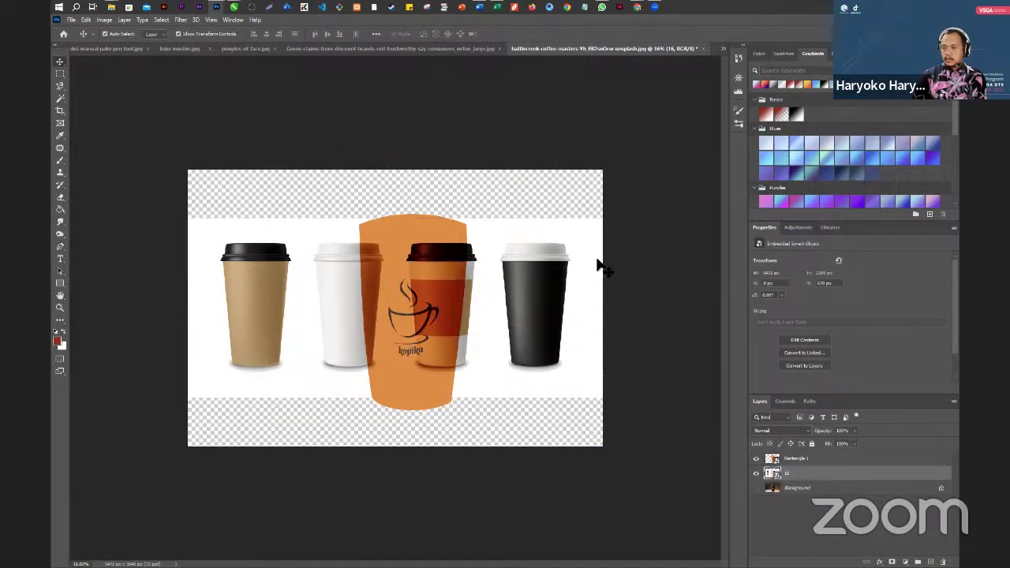
left_click(567, 281)
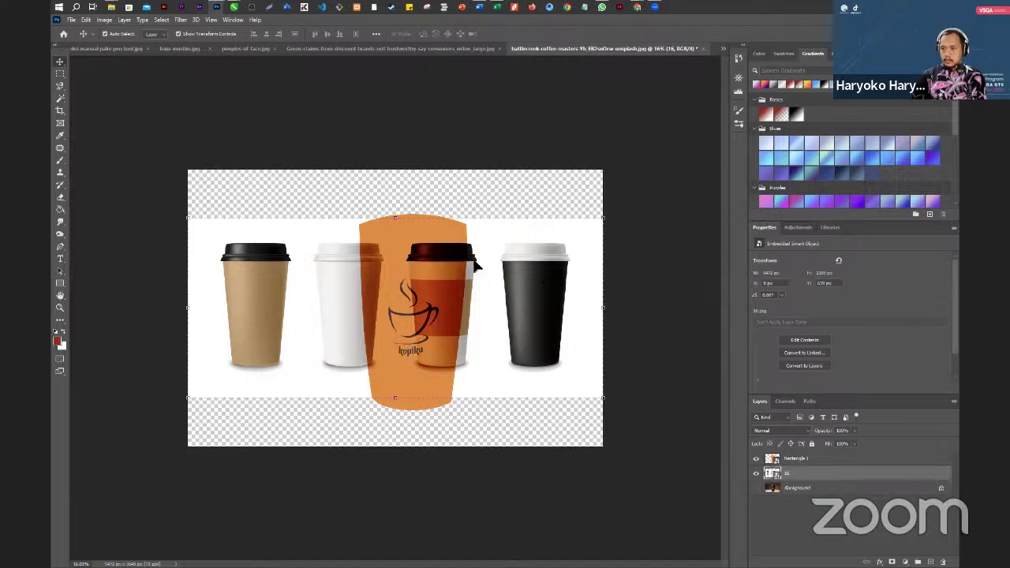
- Scale down the Rectangle 1 kopiku artwork proportionally and move it over the white paper cup
left_click(437, 241)
left_click_drag(438, 220, 558, 223)
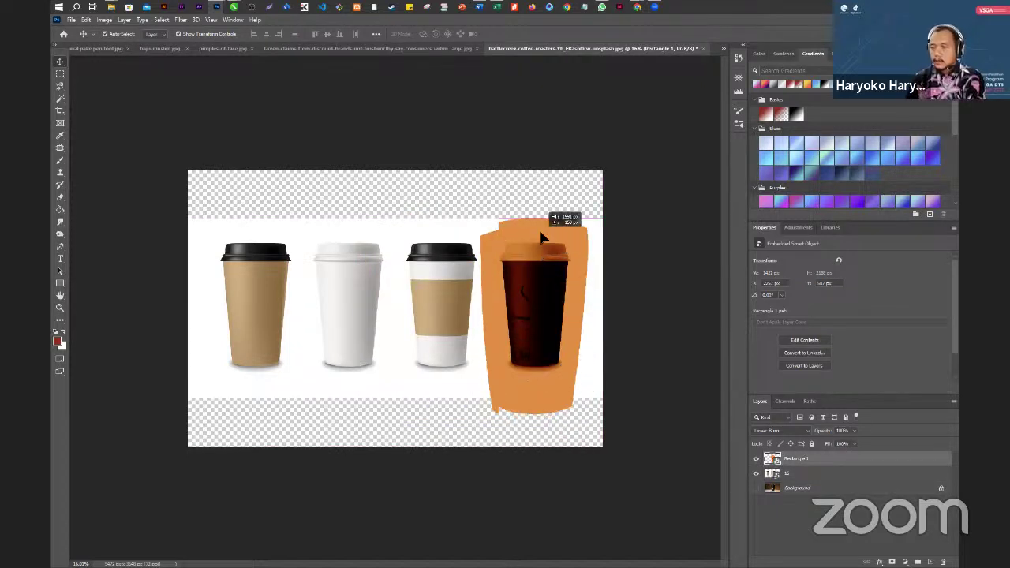
left_click_drag(589, 415, 546, 355)
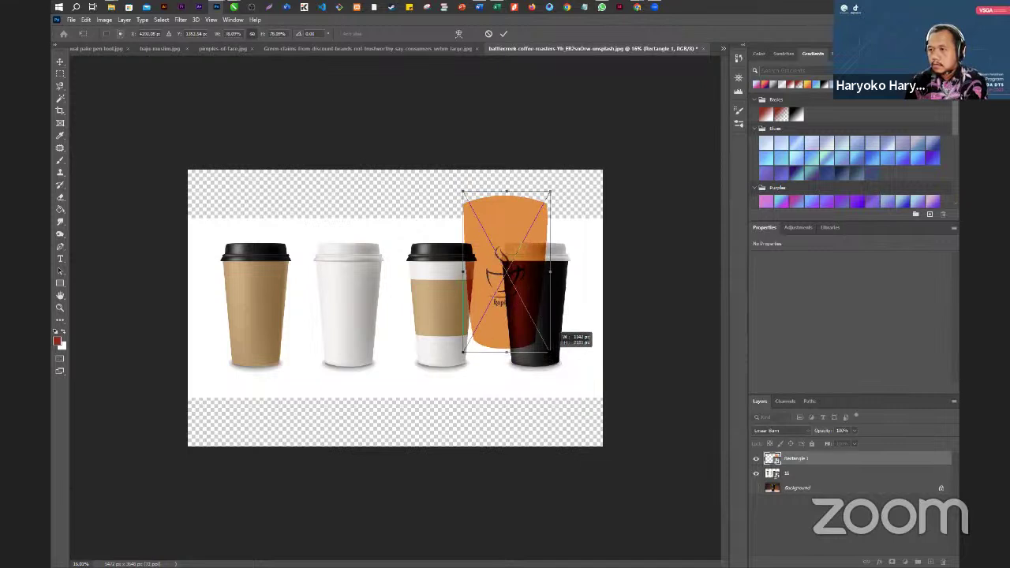
left_click_drag(500, 248, 352, 289)
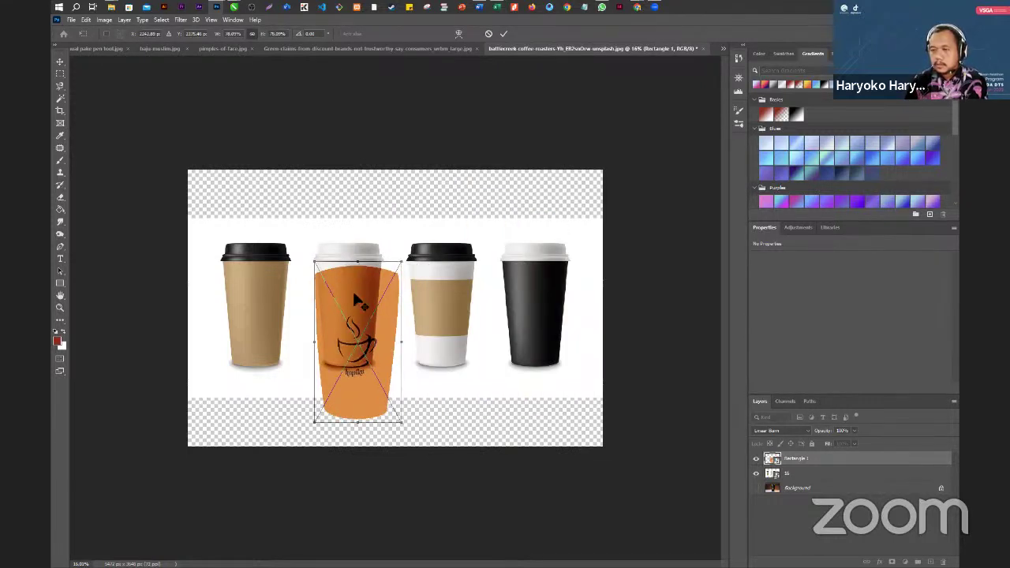
- Align the kopiku artwork with the white cup's body just below the lid and shrink it to nearly the cup's width
scroll(351, 289, "up", 3)
scroll(352, 289, "up", 1)
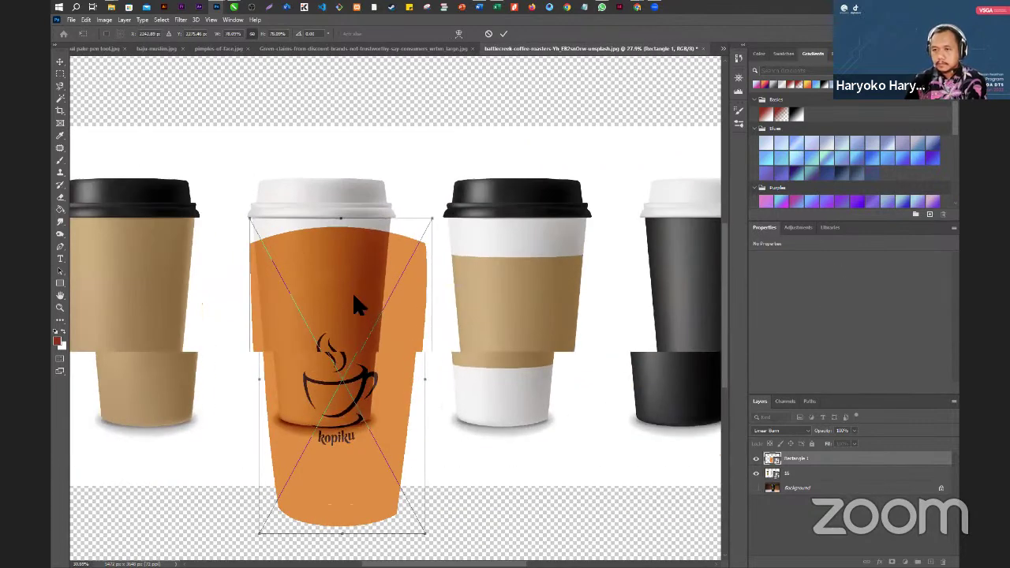
key("Return")
left_click_drag(353, 279, 353, 199)
key("Return")
left_click_drag(436, 137, 371, 222)
mouse_move(295, 276)
left_mouse_down()
mouse_move(314, 259)
mouse_move(304, 263)
left_mouse_up()
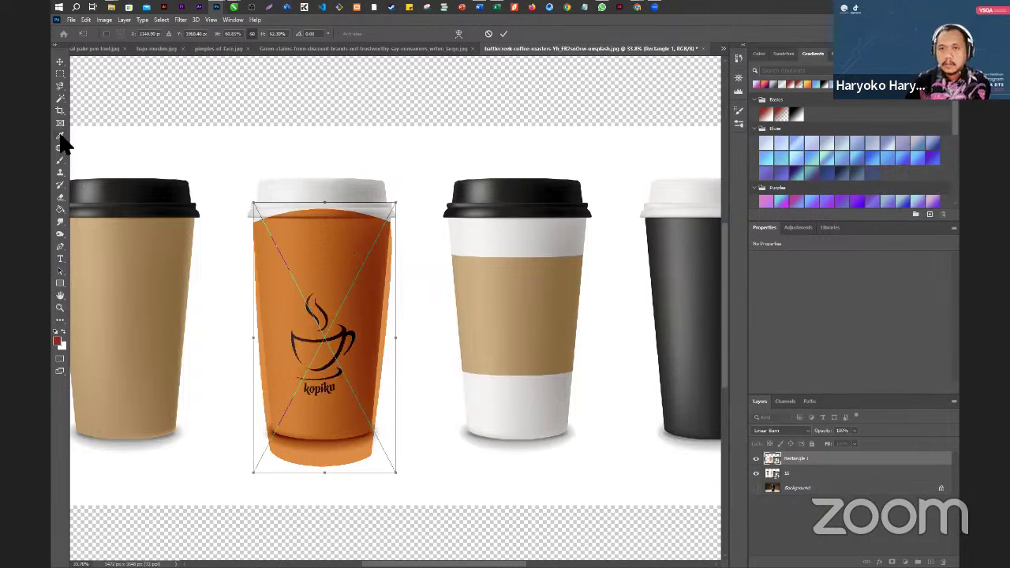
left_click(60, 61)
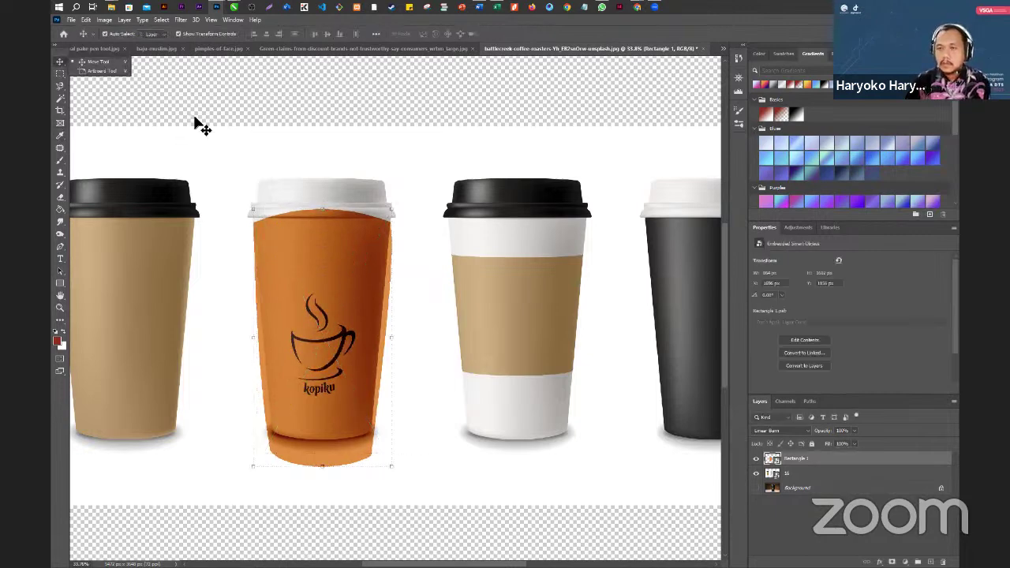
- Start warping the kopiku artwork and fit its two upper corners to the white cup's edges beneath the lid
left_click(87, 19)
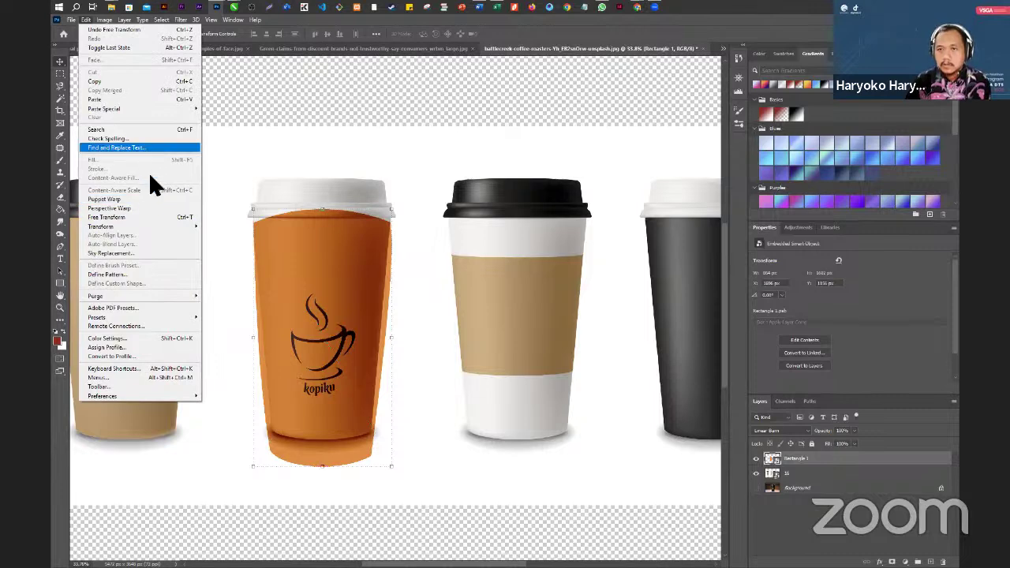
mouse_move(150, 226)
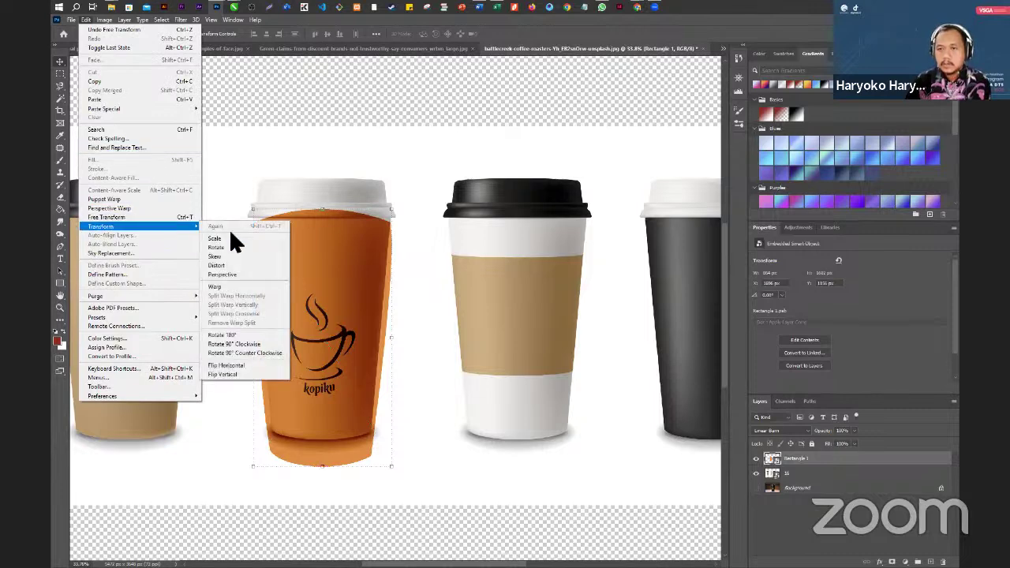
left_click(229, 275)
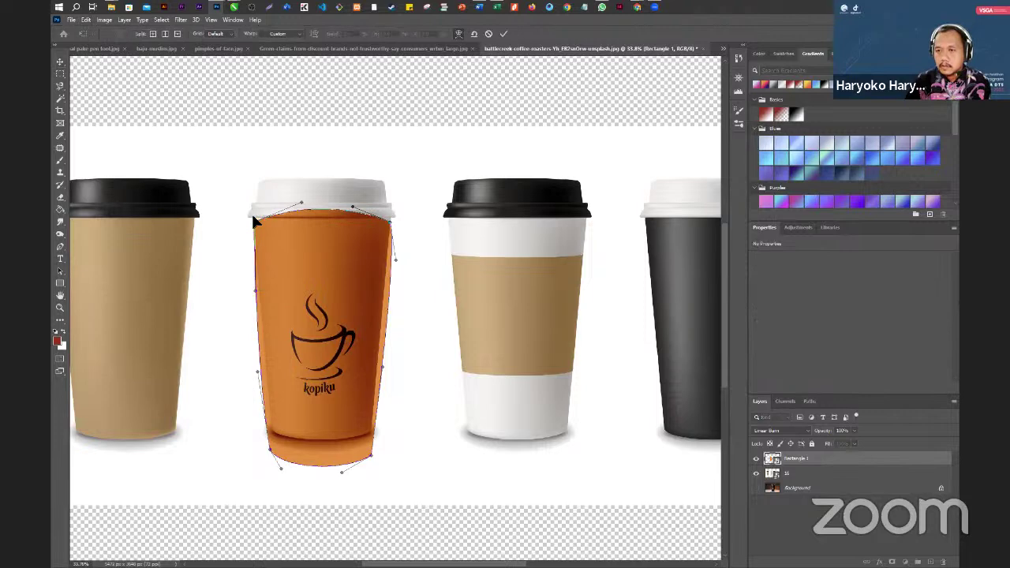
left_click(391, 224)
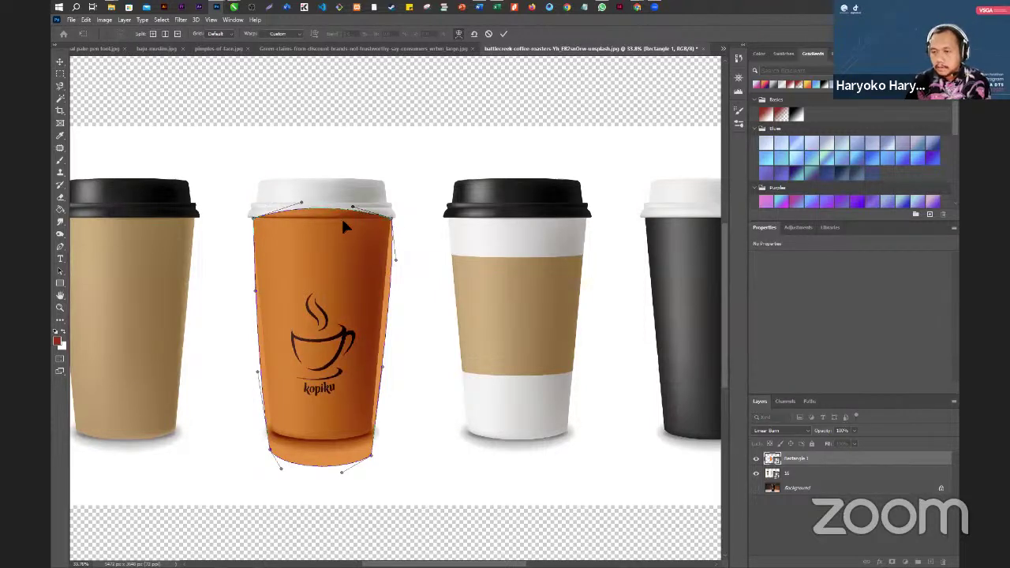
- Bend the artwork's upper edge to follow the lower rim of the lid and refine its upper-right corner
scroll(342, 225, "up", 4)
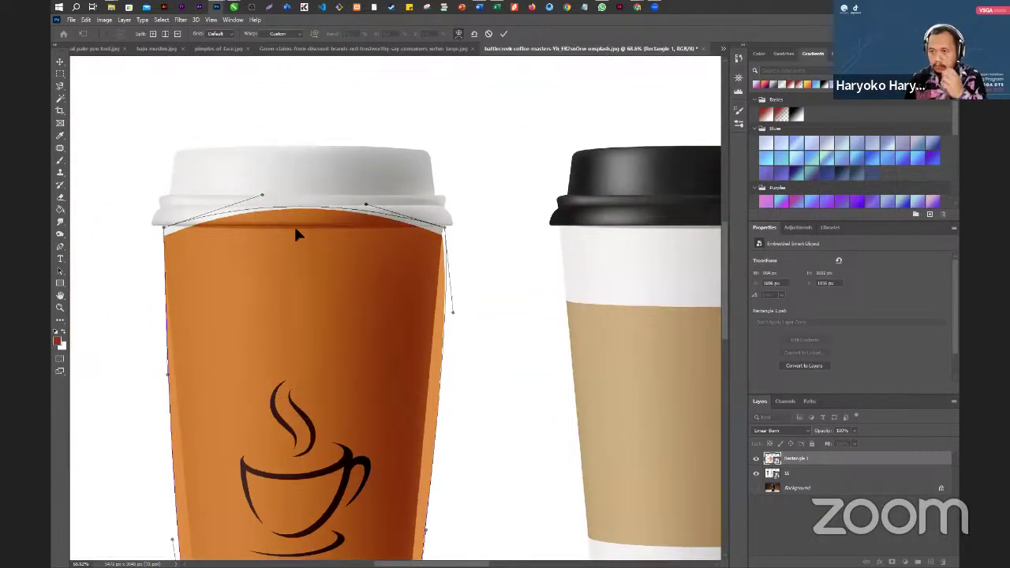
left_click_drag(261, 195, 266, 242)
left_click_drag(365, 207, 359, 229)
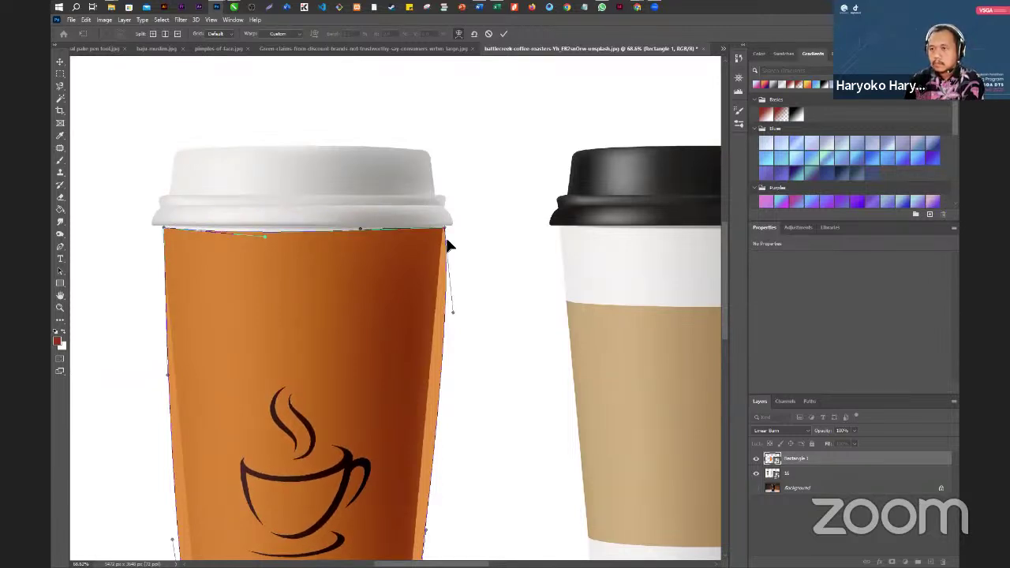
scroll(447, 268, "up", 3)
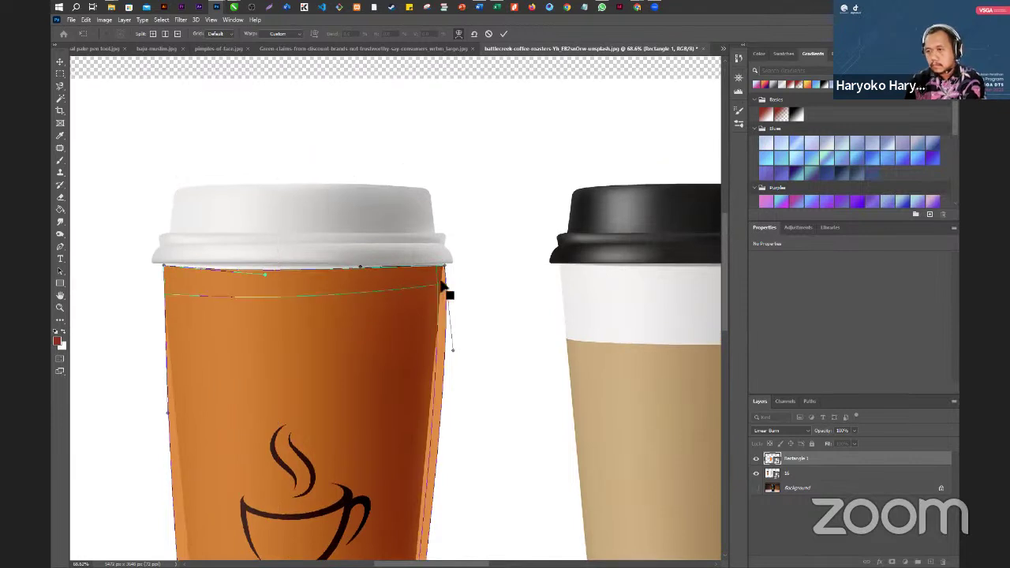
scroll(443, 287, "up", 4)
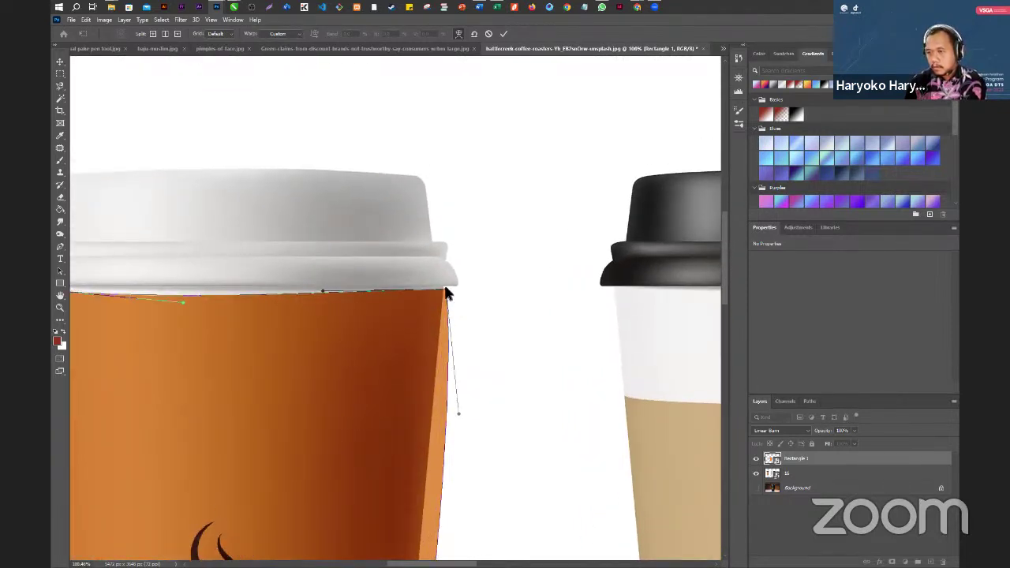
mouse_move(447, 293)
left_mouse_down()
mouse_move(431, 289)
mouse_move(444, 287)
left_mouse_up()
scroll(494, 222, "down", 2)
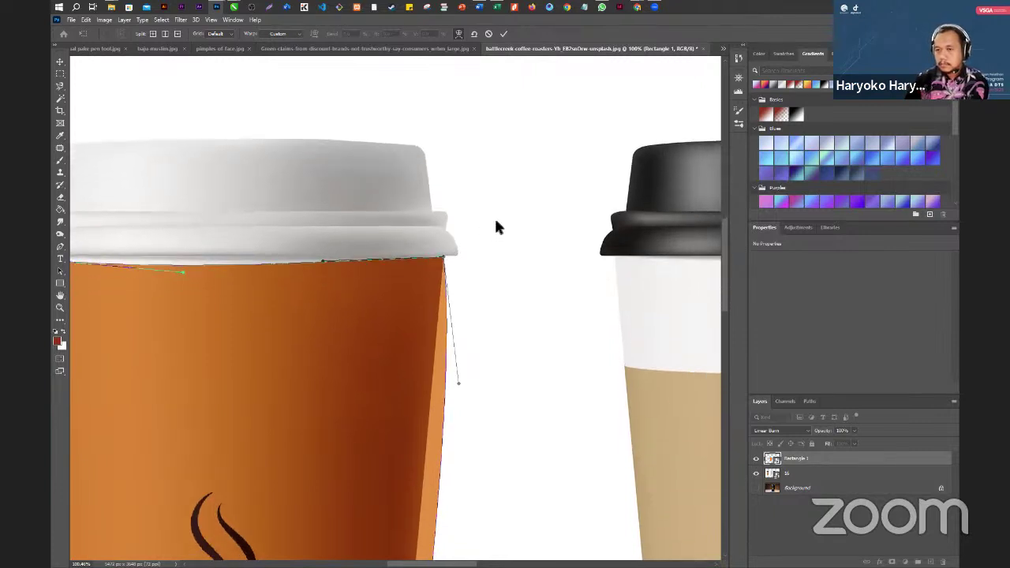
scroll(496, 227, "down", 2)
left_click_drag(181, 241, 188, 231)
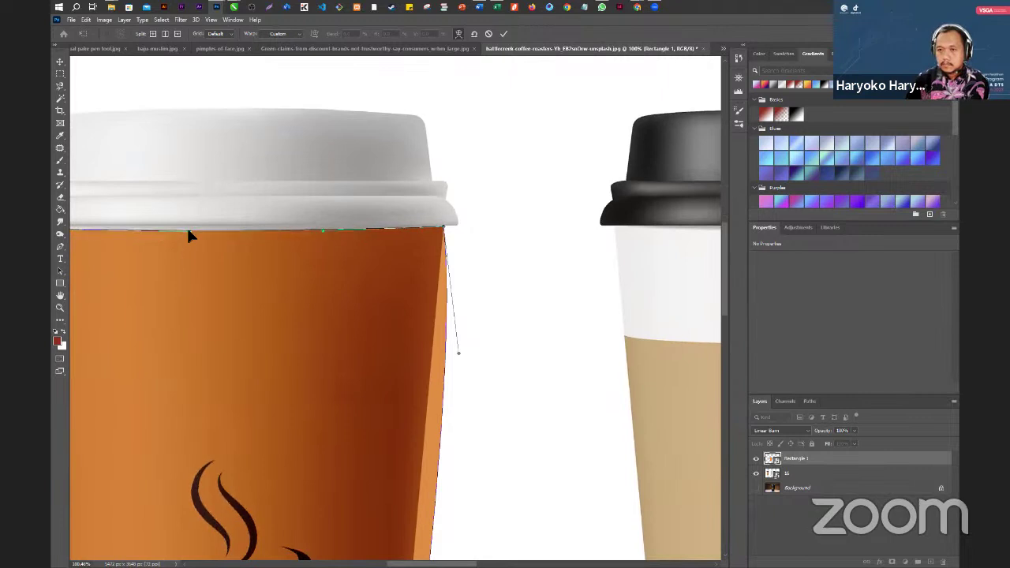
- Move the artwork's two lower warp corners up to the bottom corners of the white cup
scroll(513, 181, "down", 3)
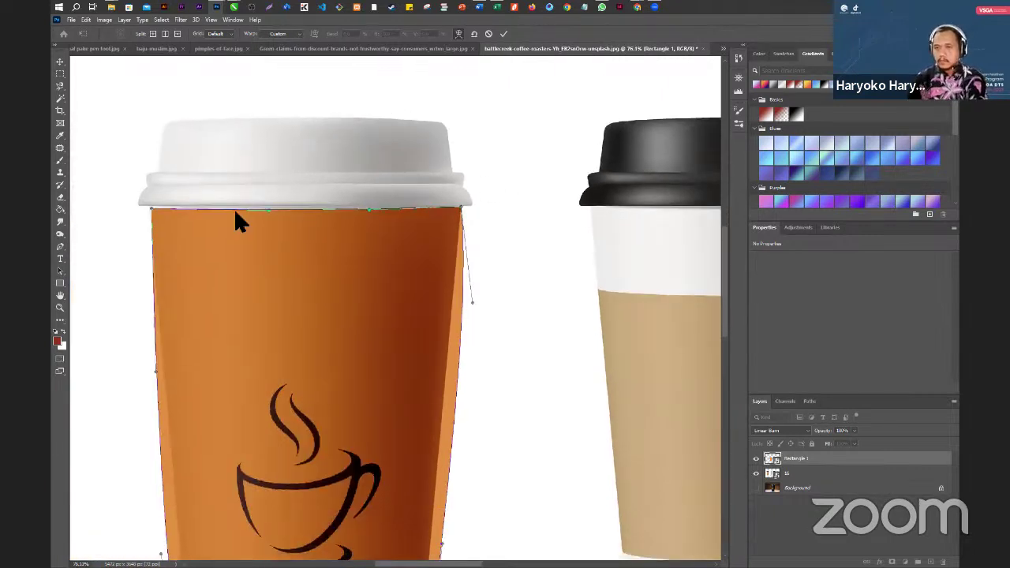
scroll(257, 118, "down", 2)
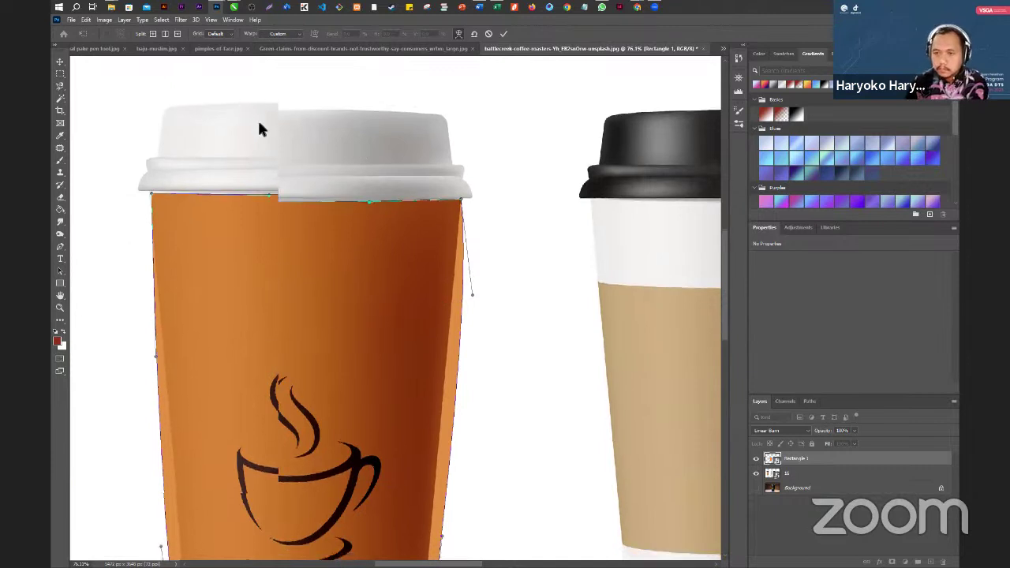
scroll(269, 163, "down", 5)
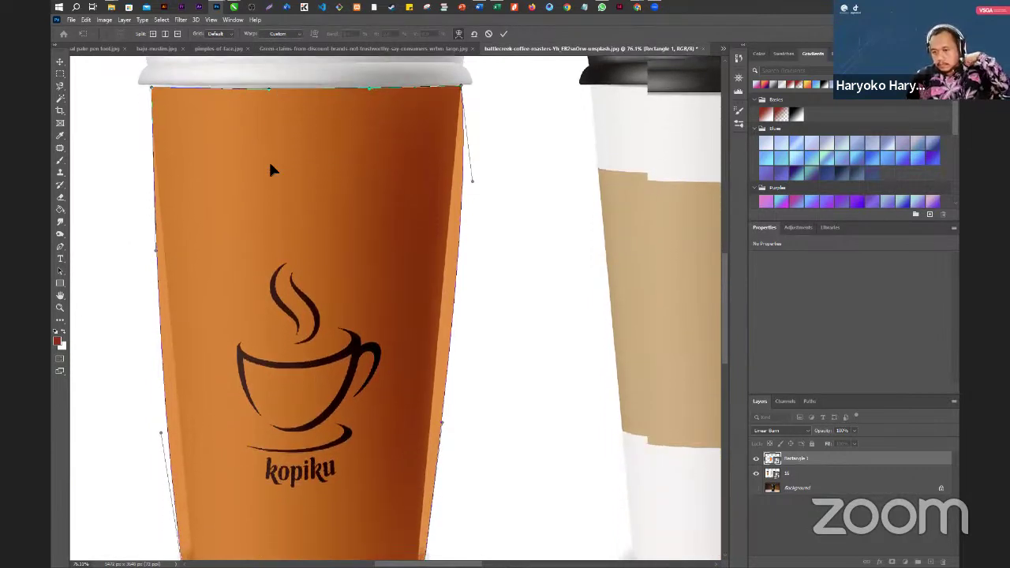
scroll(270, 167, "down", 2)
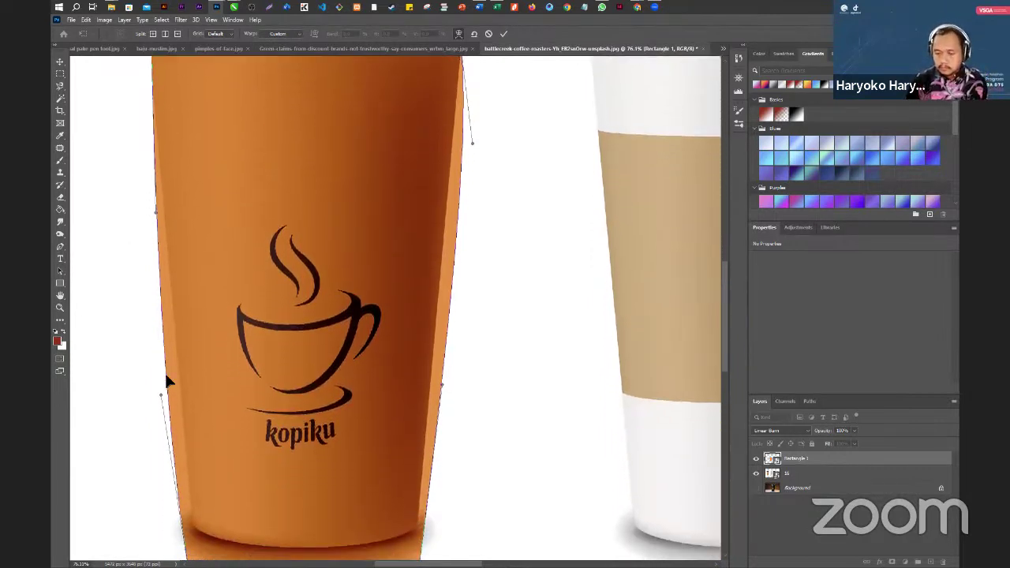
scroll(166, 380, "down", 2)
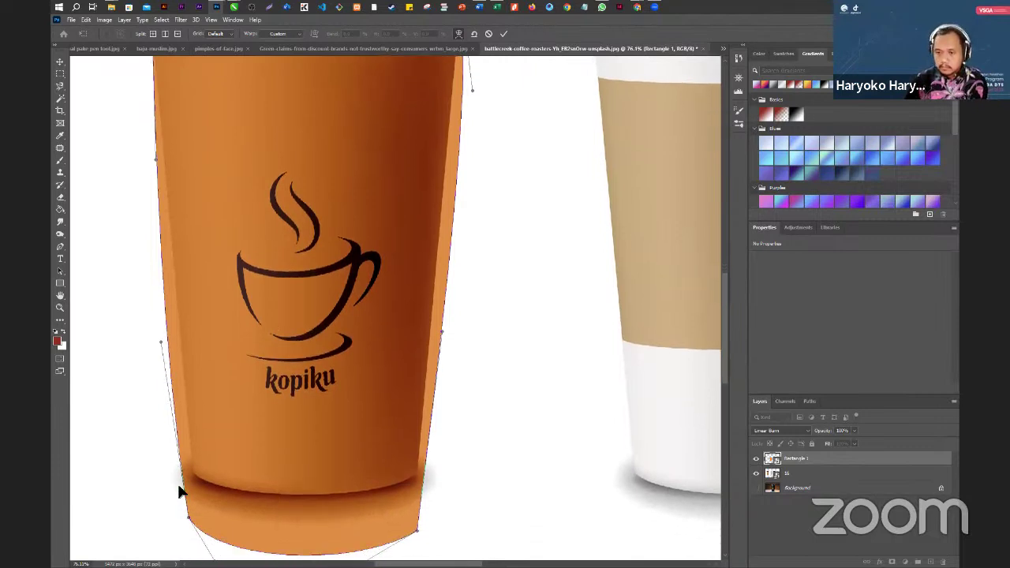
left_click_drag(187, 521, 190, 465)
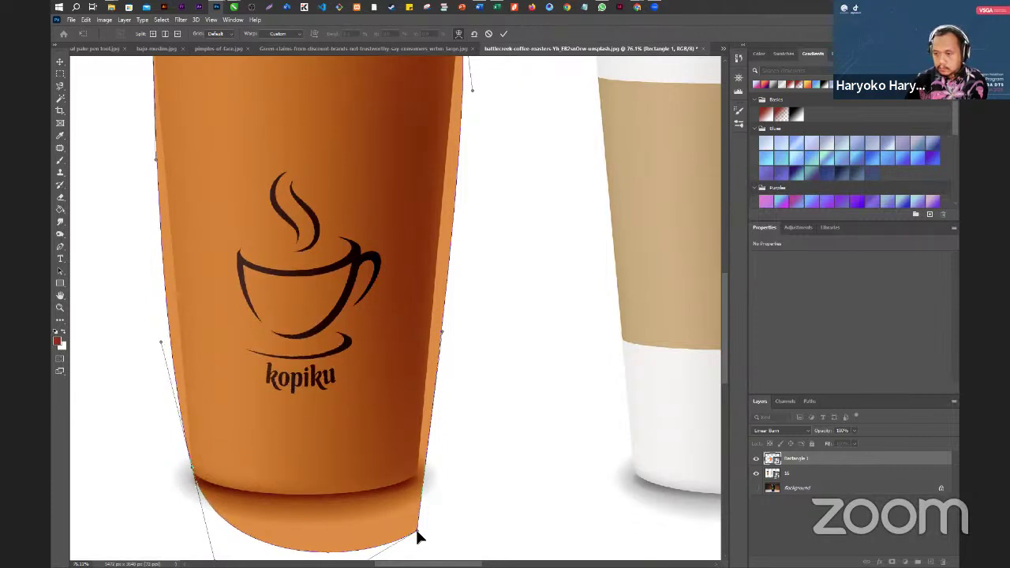
left_click_drag(418, 535, 418, 471)
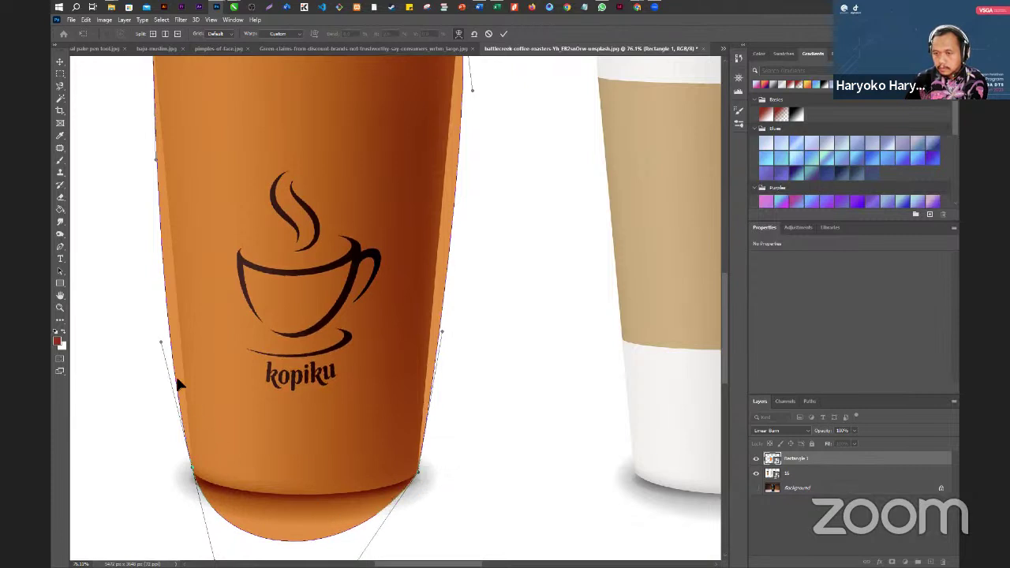
- Straighten the artwork's left and right warp edges so they follow the tapered sides of the white cup
left_click_drag(159, 341, 184, 348)
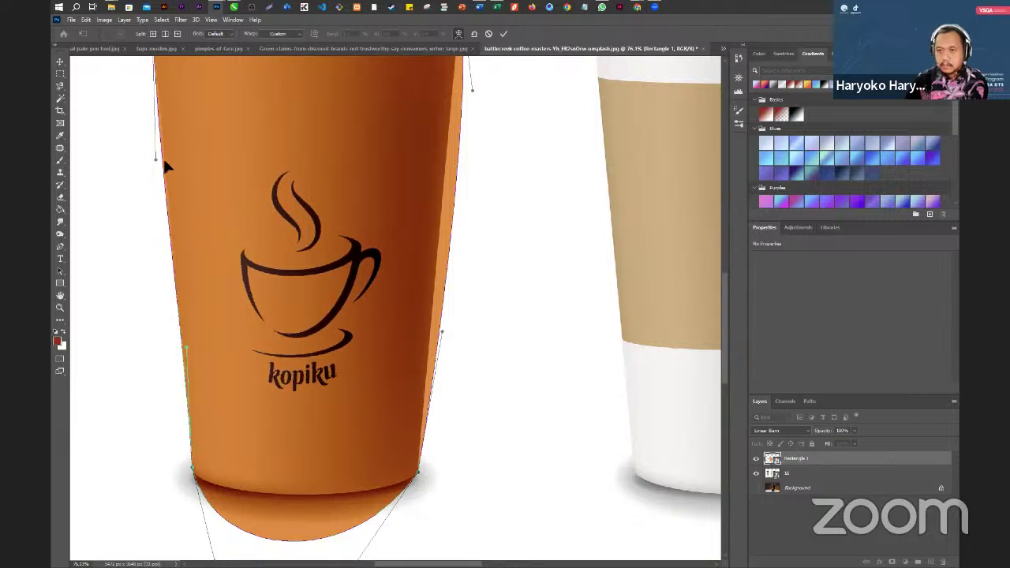
left_click_drag(153, 161, 163, 164)
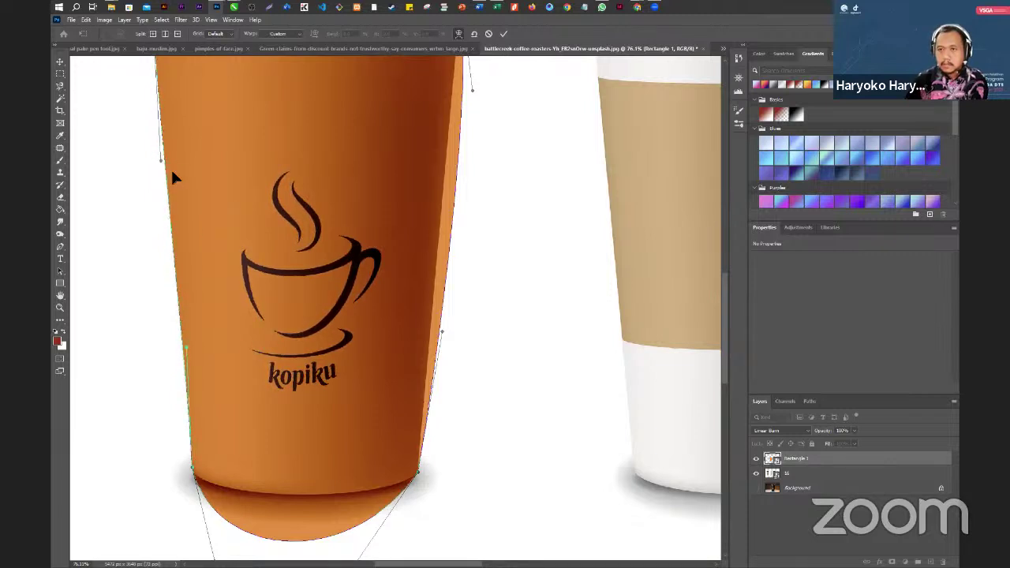
left_click_drag(439, 319, 430, 313)
scroll(462, 361, "down", 4)
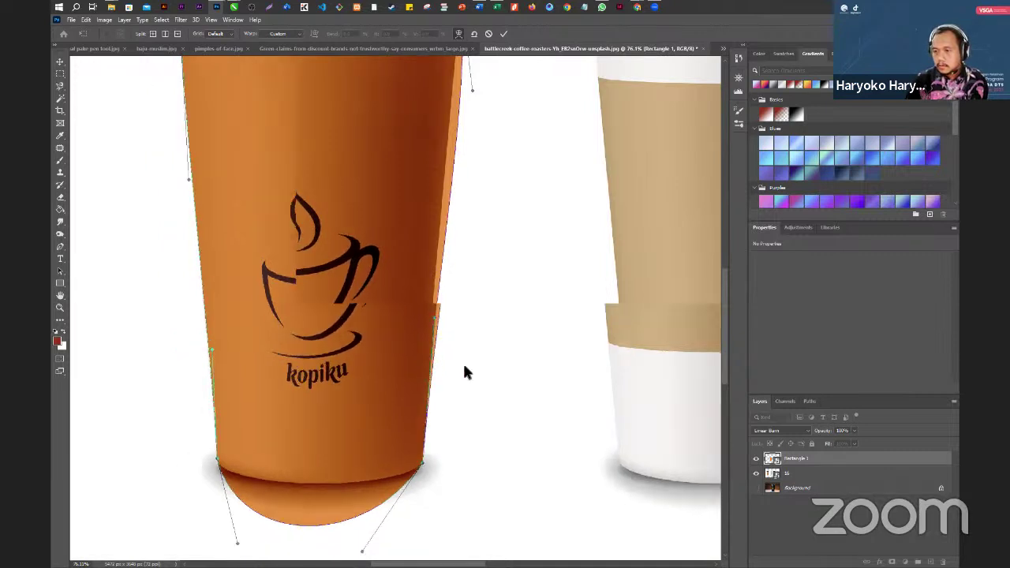
scroll(475, 107, "up", 5)
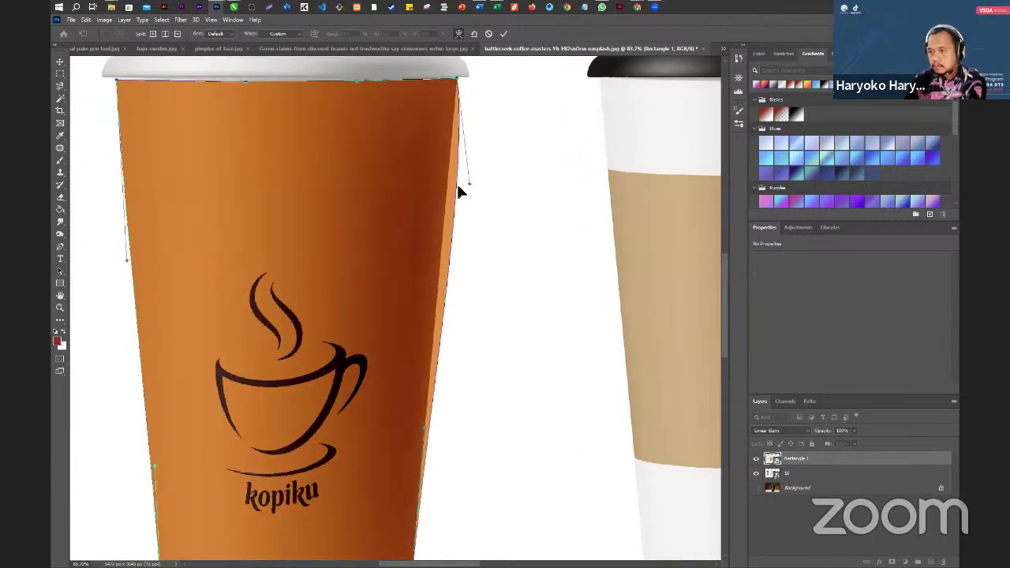
left_click_drag(468, 184, 444, 187)
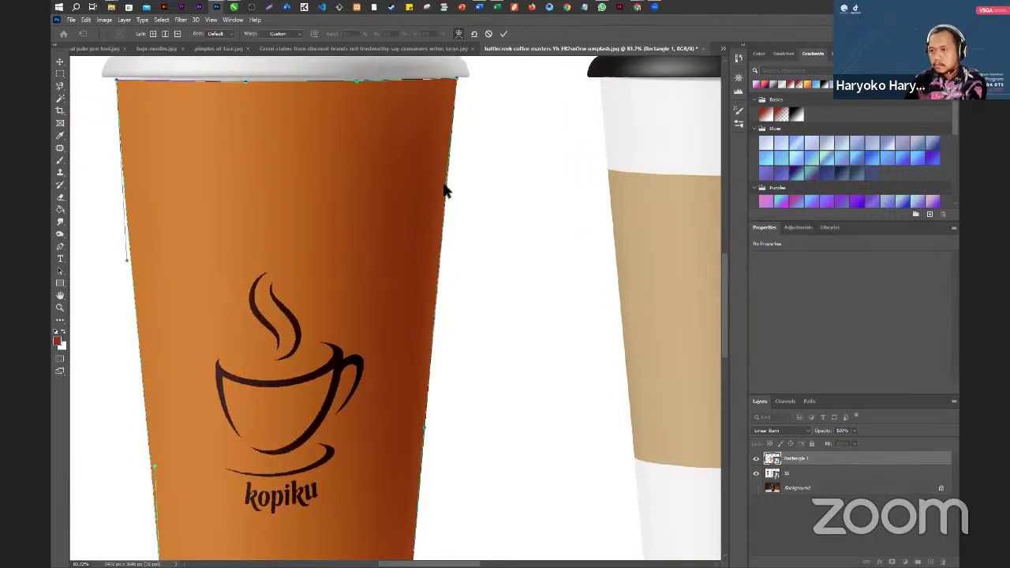
- Flatten the artwork's lower warp curve to match the cup's rounded base and fine-tune its lower-left corner
scroll(304, 135, "down", 4)
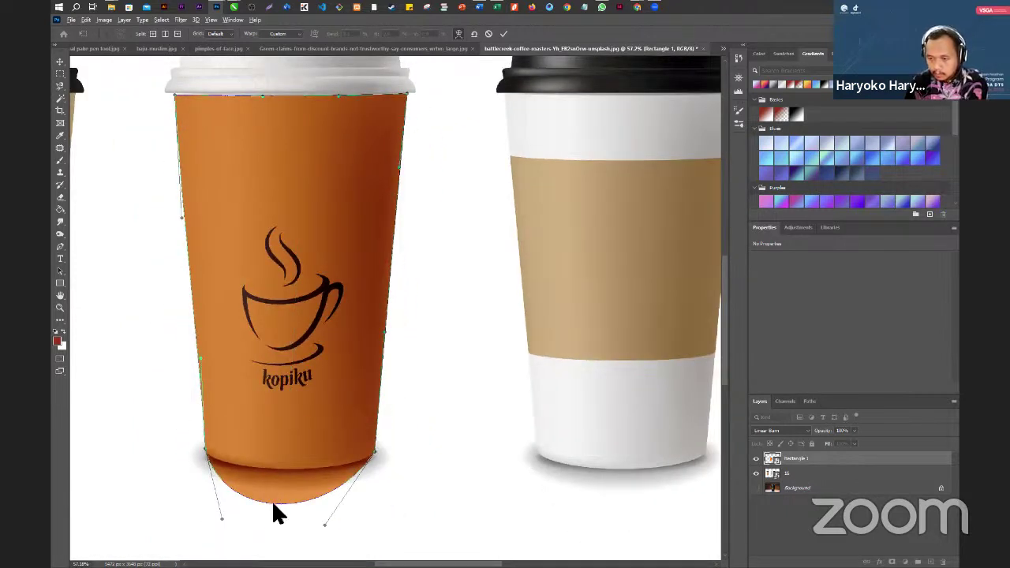
left_click_drag(223, 522, 231, 474)
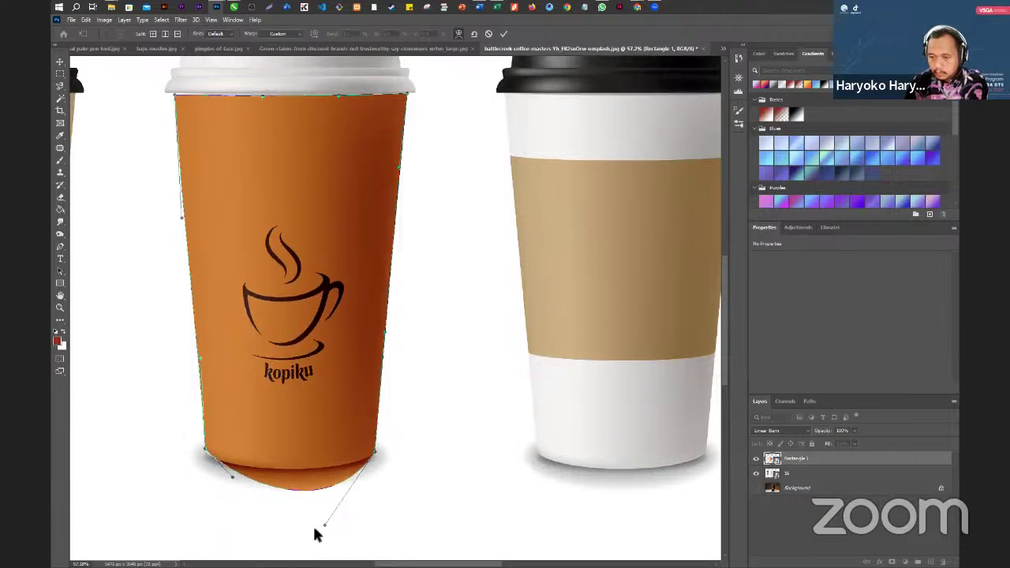
left_click_drag(324, 518, 348, 476)
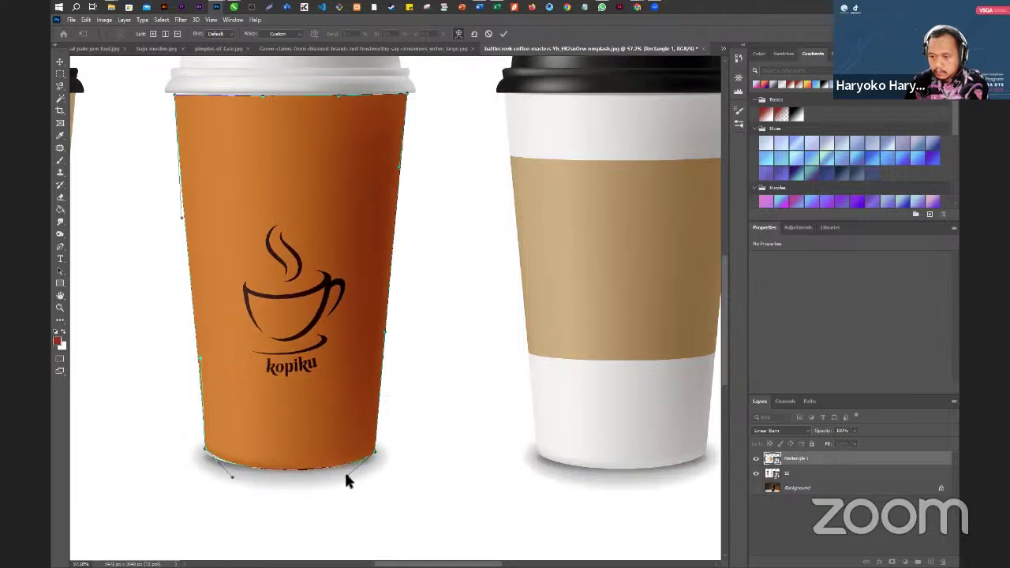
scroll(216, 481, "up", 5)
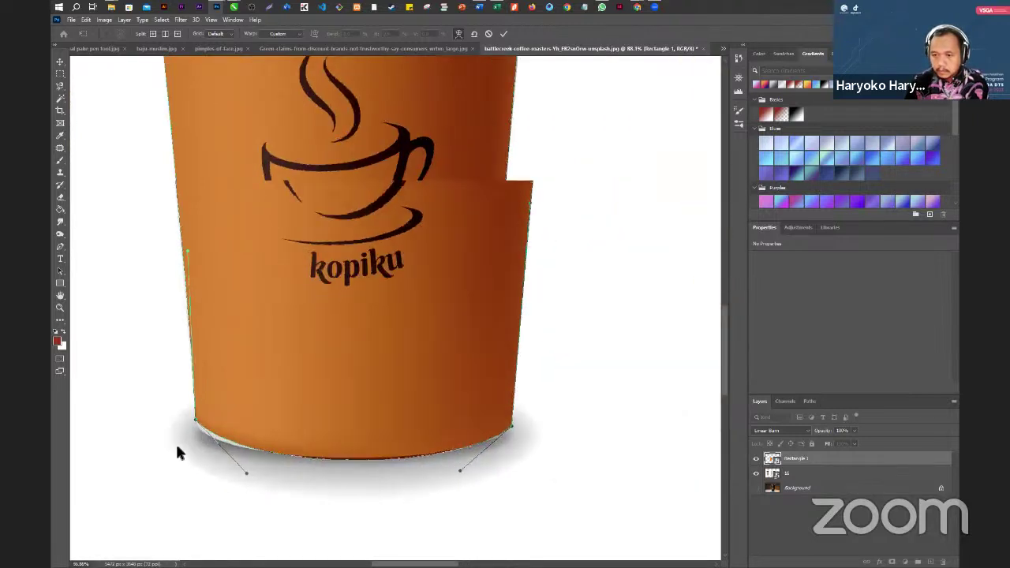
scroll(187, 418, "up", 3)
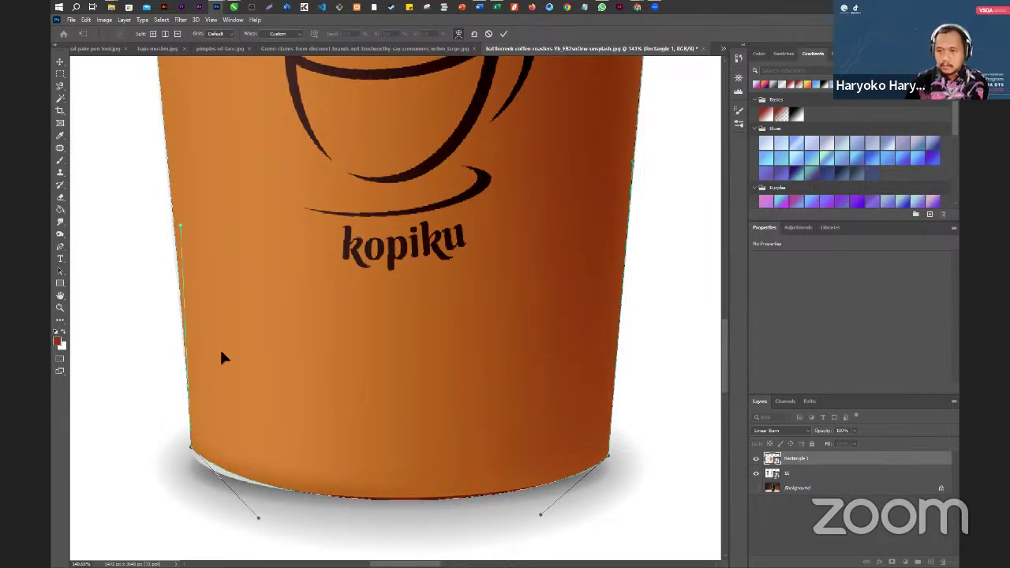
left_click_drag(190, 450, 191, 455)
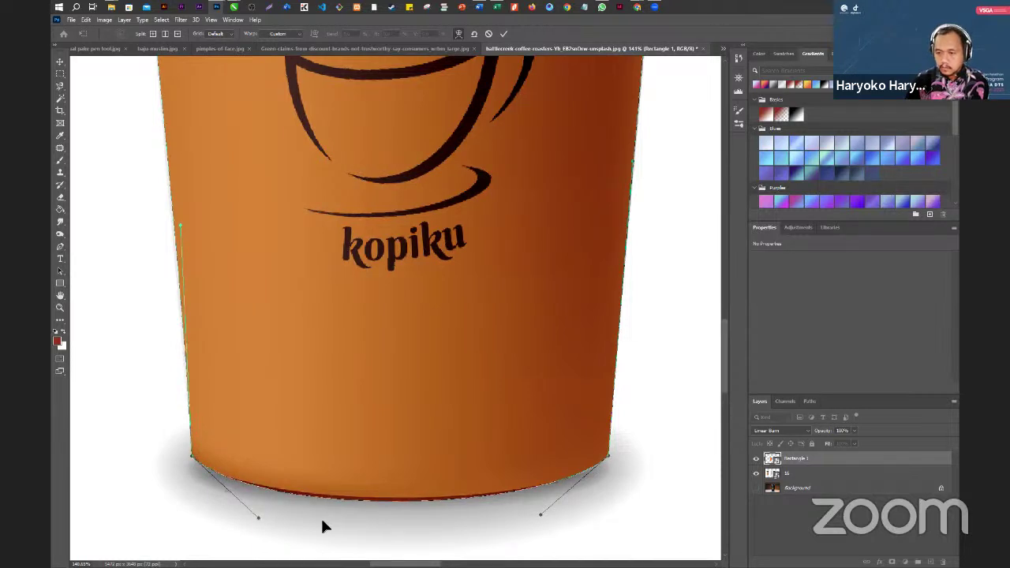
left_click_drag(257, 516, 235, 507)
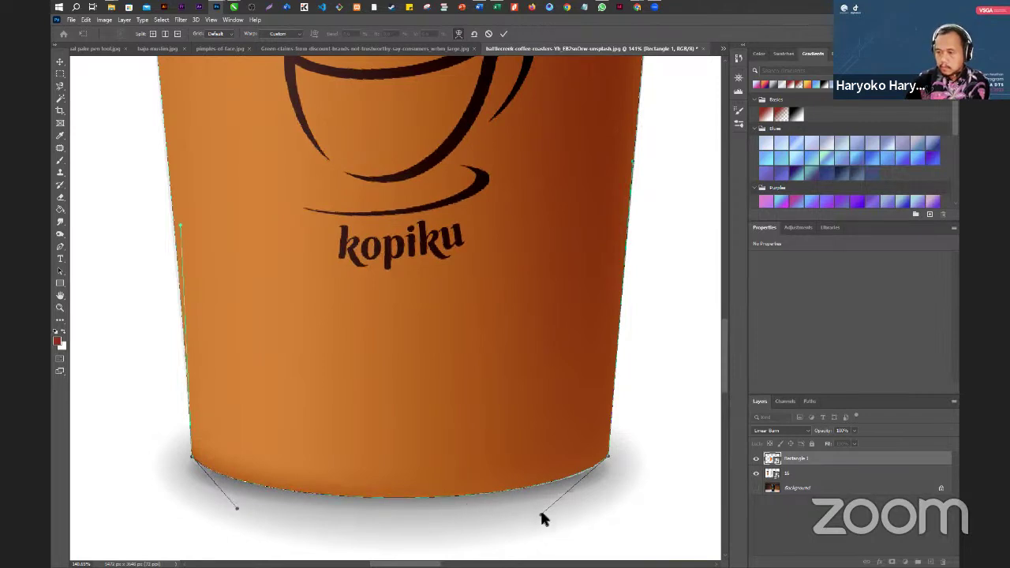
- Apply the warp to the kopiku artwork on the white cup and bring all four cups into view
left_click(356, 350, "alt")
scroll(356, 350, "down", 5)
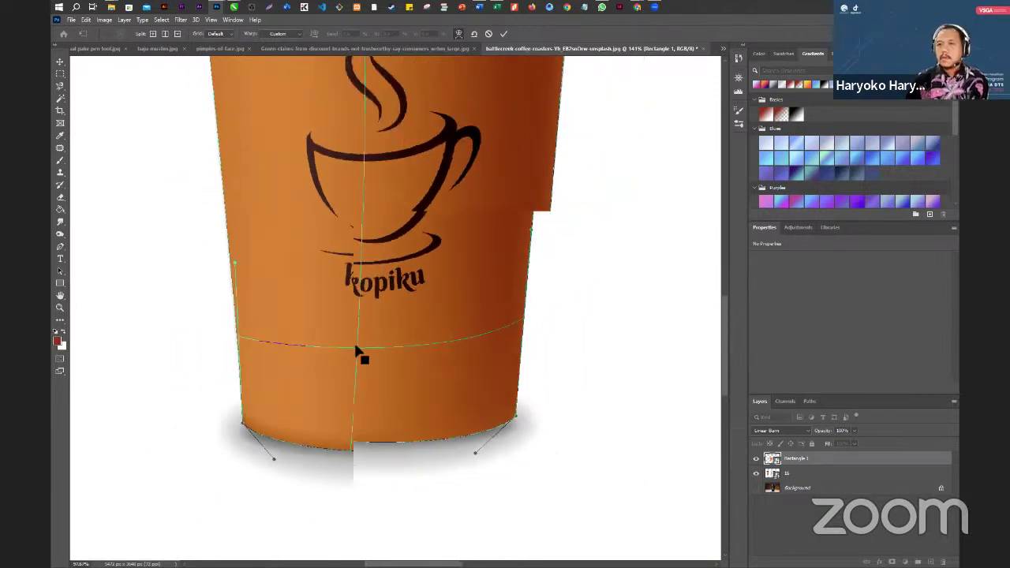
scroll(356, 351, "down", 6)
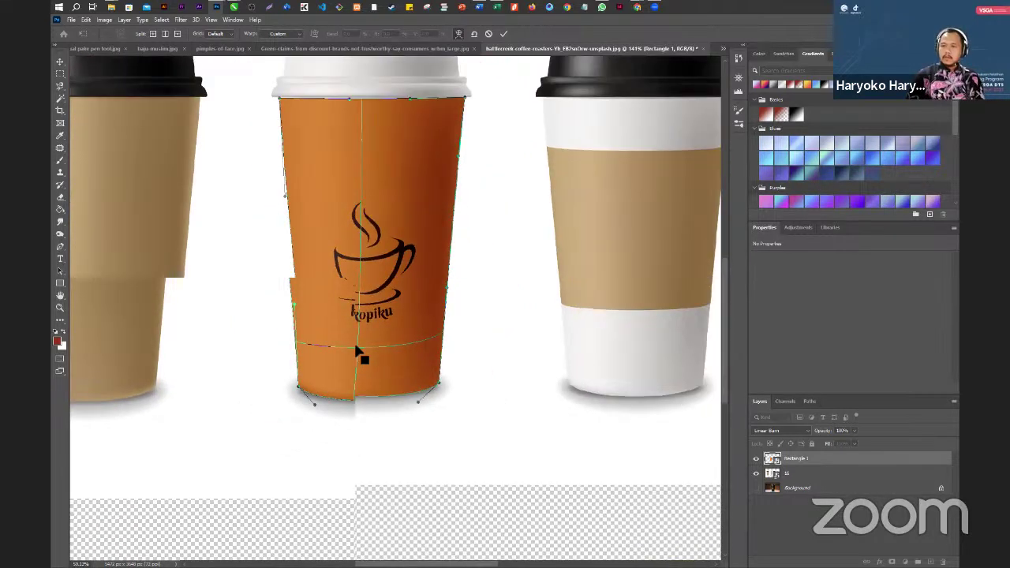
key("Return")
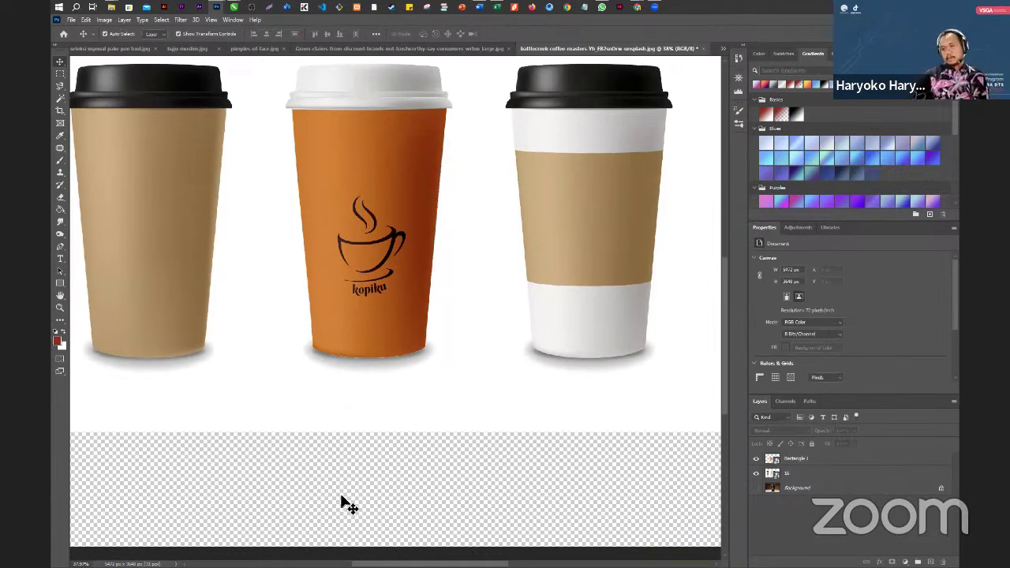
scroll(339, 508, "down", 3)
scroll(380, 205, "up", 2)
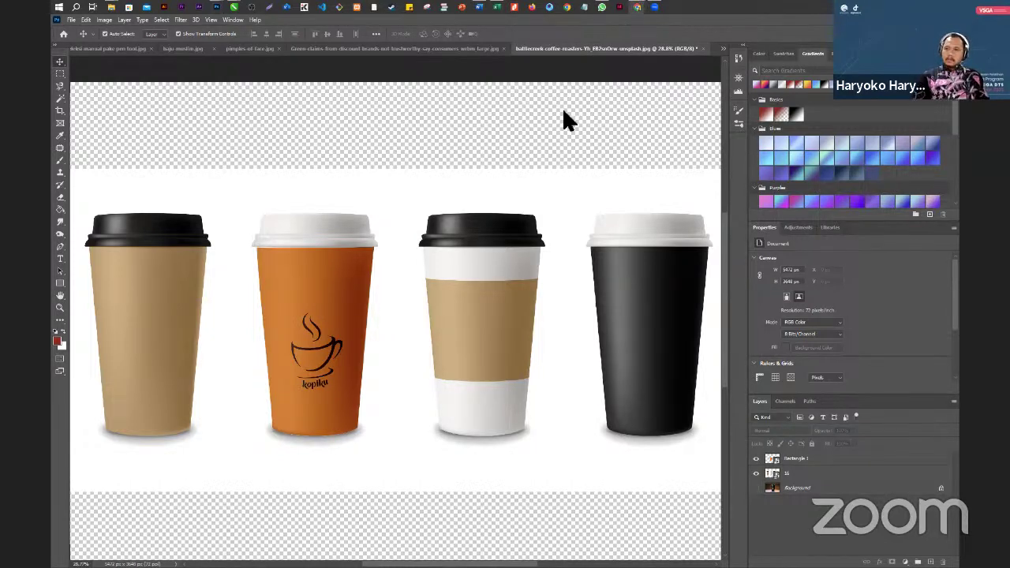
- Switch to Chrome and open the Templatemaker site in a new tab from the earlier "template packaging free" search history
left_click(636, 7)
double_click(597, 106)
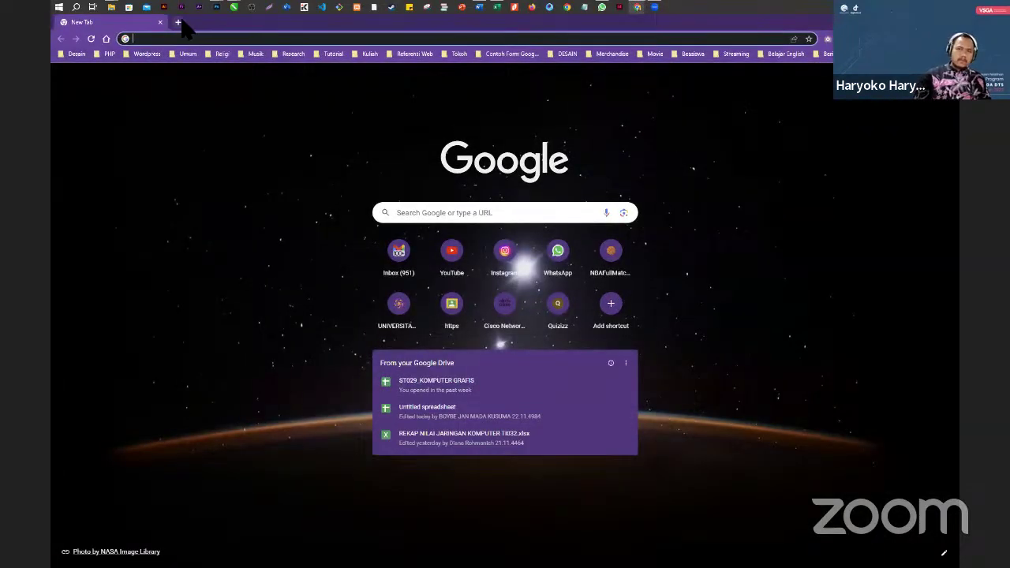
left_click(179, 22)
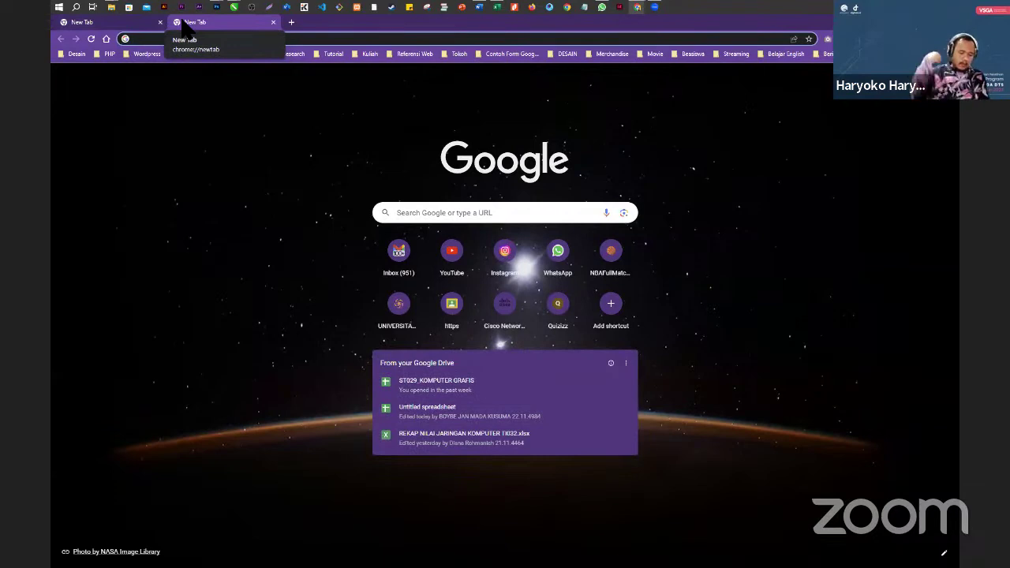
type("t")
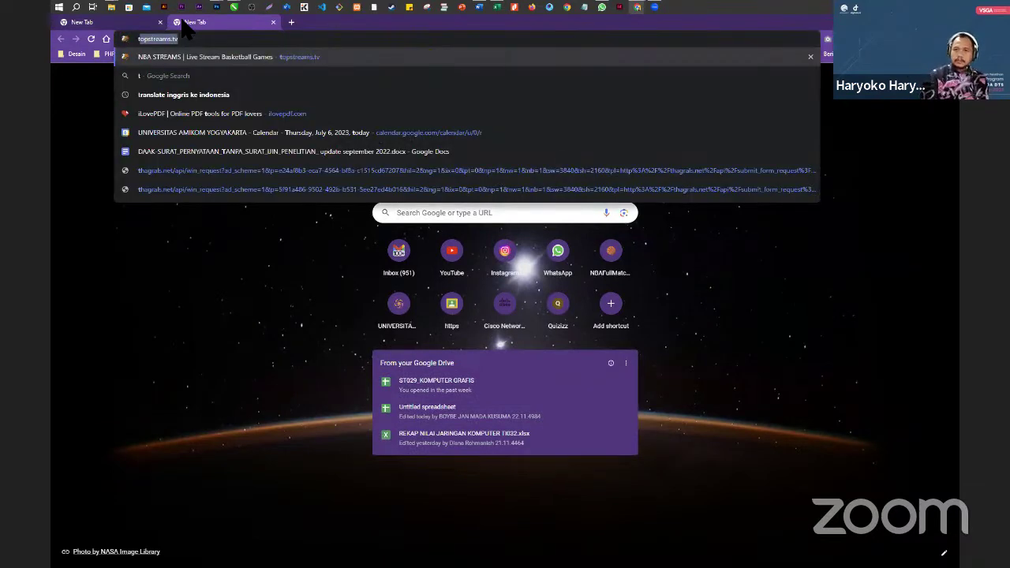
type("em")
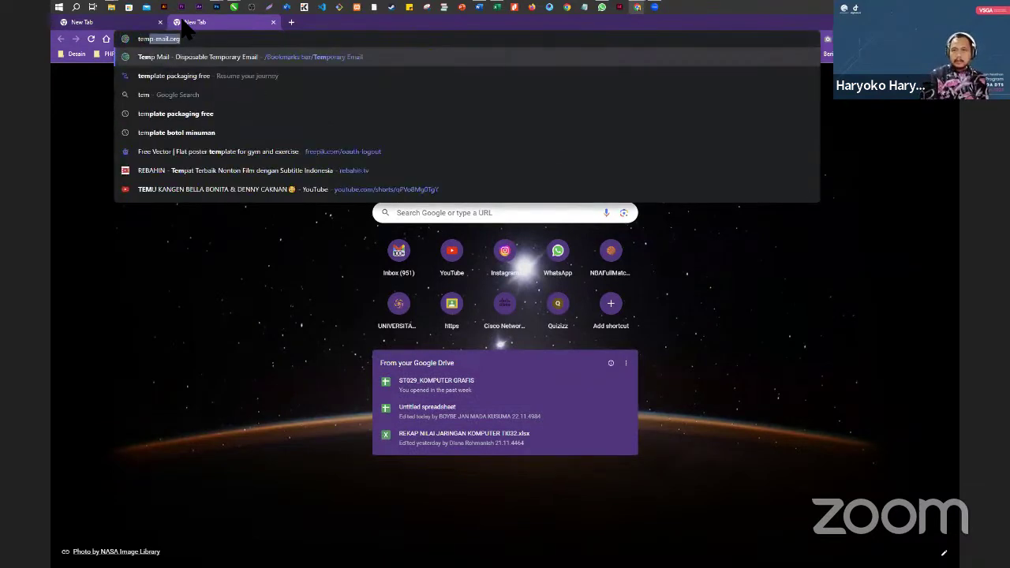
key("Down")
key("Return")
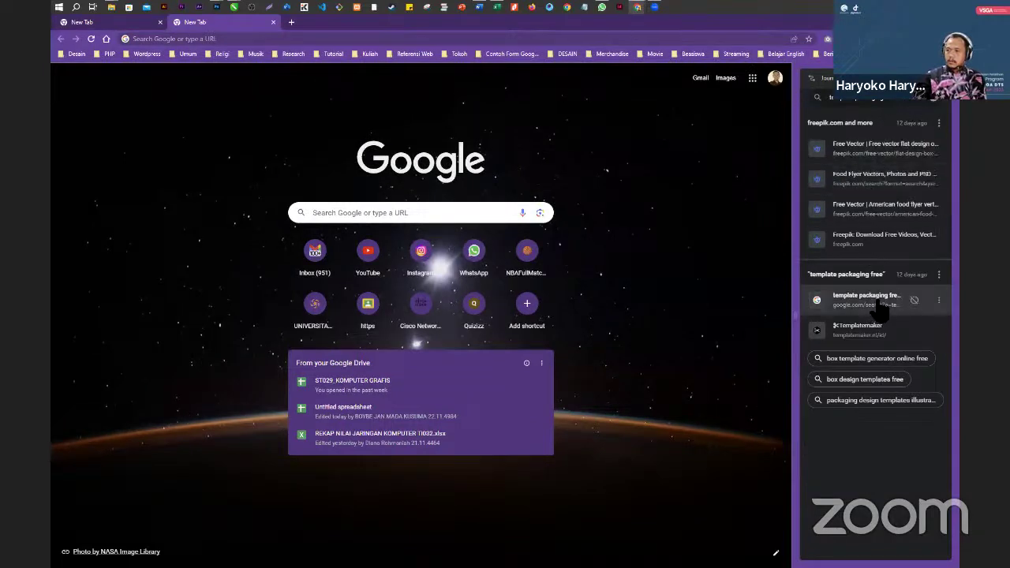
left_click(867, 330)
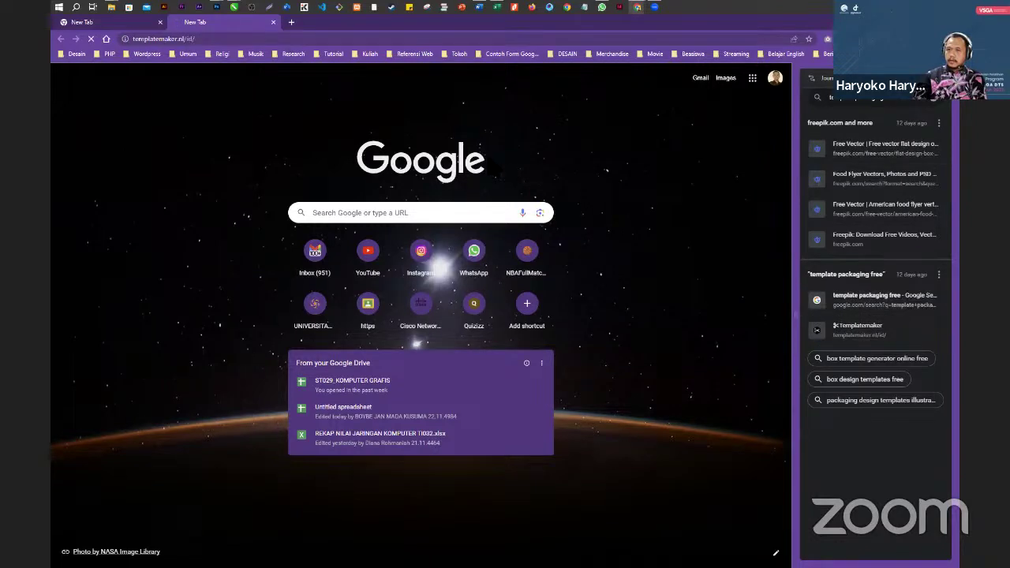
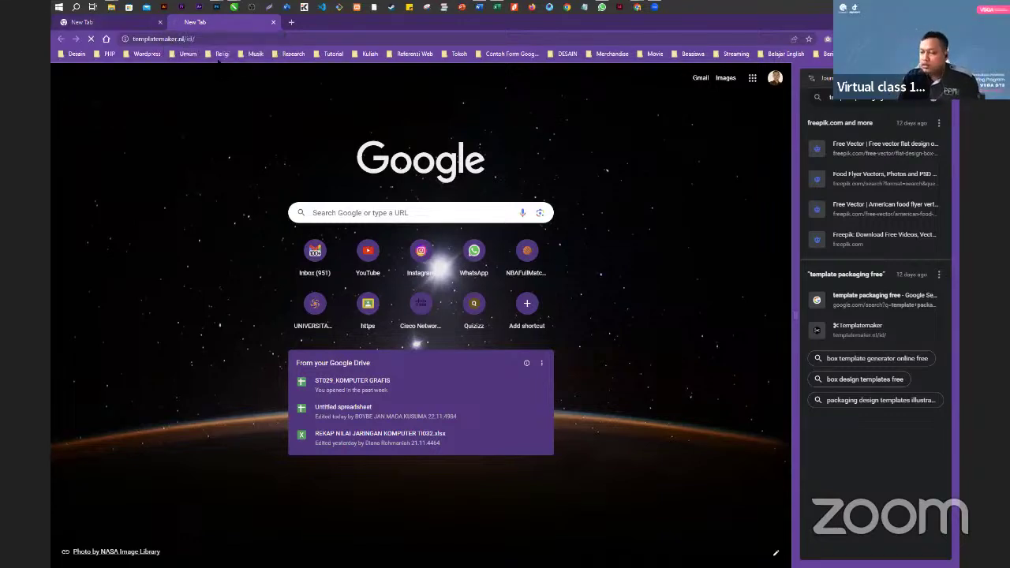
- Close the spare blank tab and reload the templatemaker.nl/id/ page
left_click(154, 25)
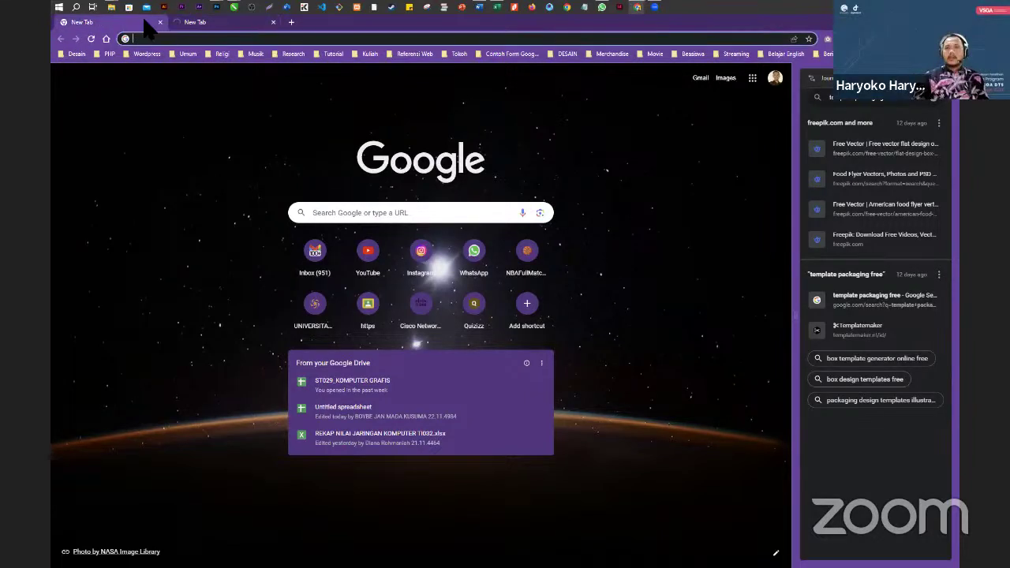
left_click(160, 22)
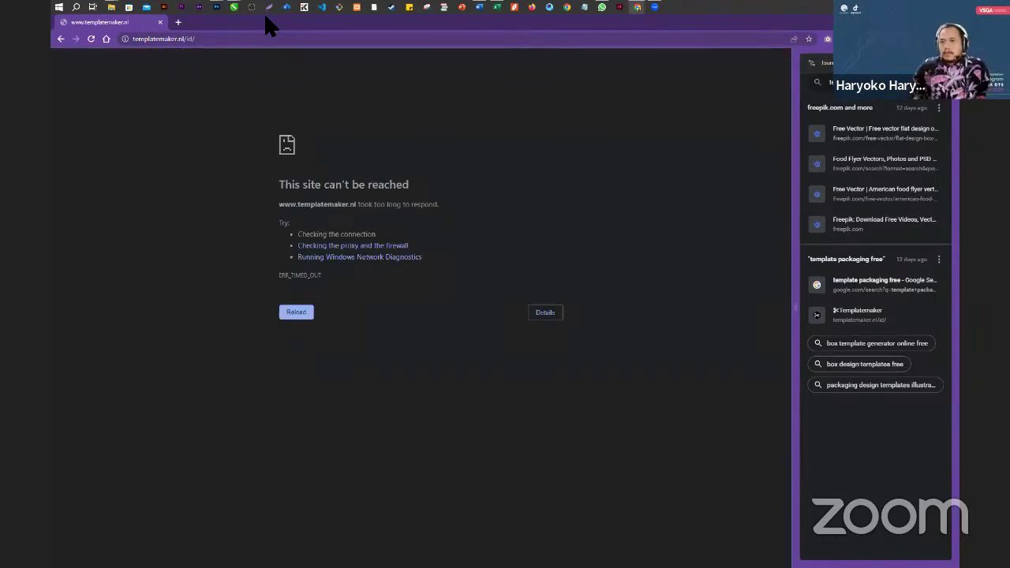
left_click(205, 43)
key("Return")
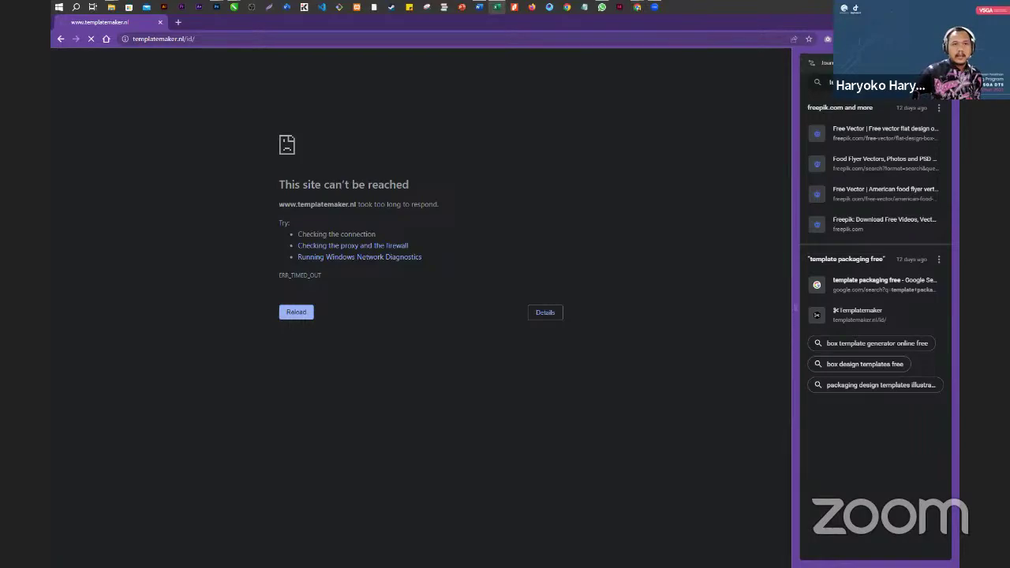
- Switch to the Excel training syllabus, maximize it and review the assignments for sessions 11 to 15
left_click(496, 6)
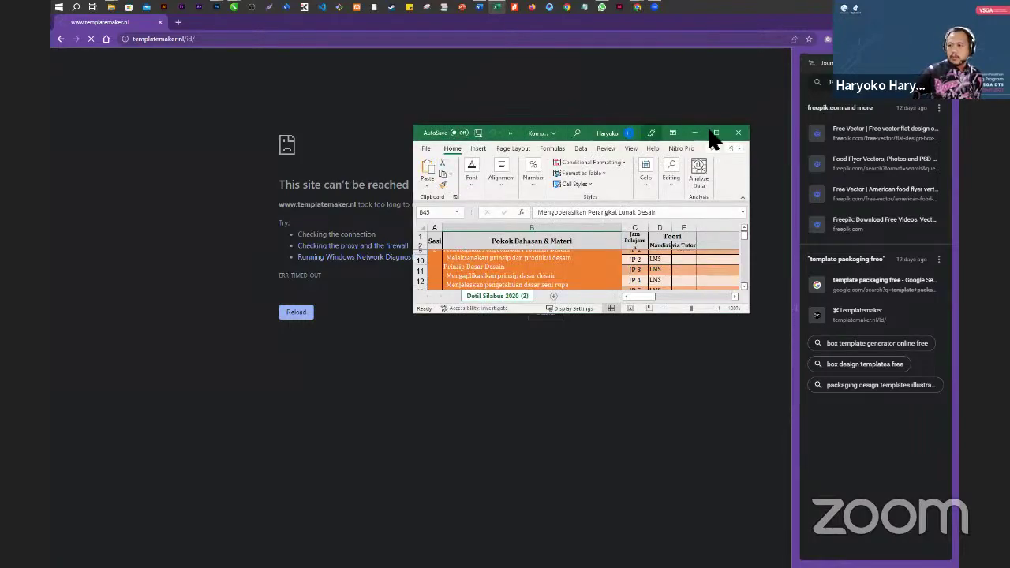
key("super+Up")
scroll(631, 194, "down", 20)
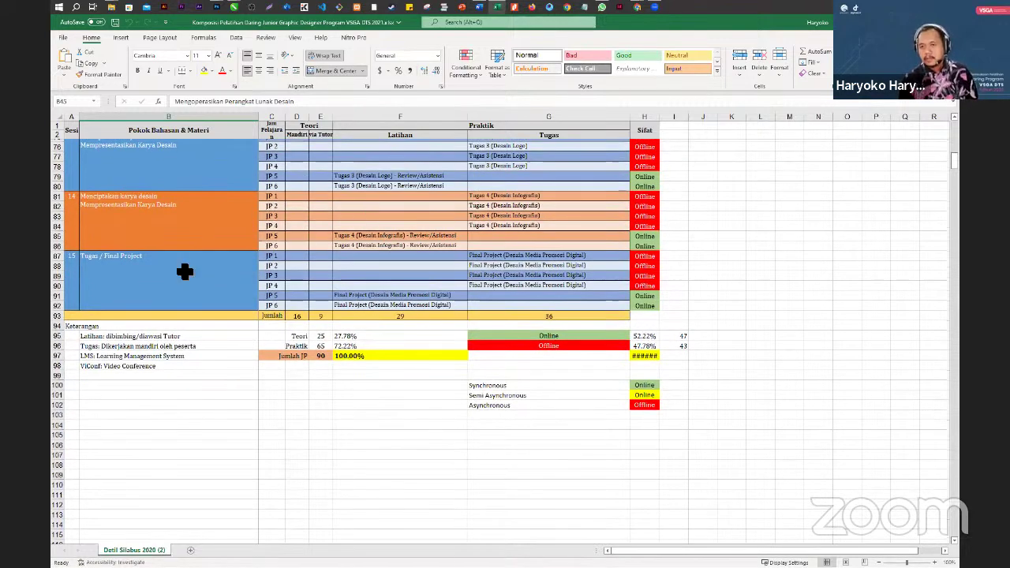
scroll(192, 280, "up", 5)
scroll(192, 279, "up", 1)
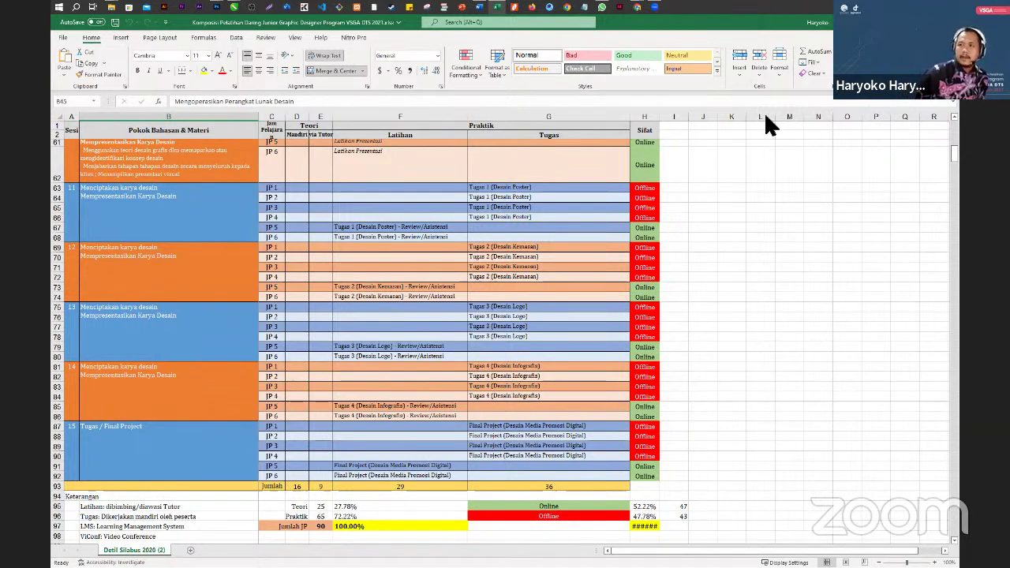
- Leave the syllabus and switch back to the cup mockup document in Photoshop
key("alt+Tab")
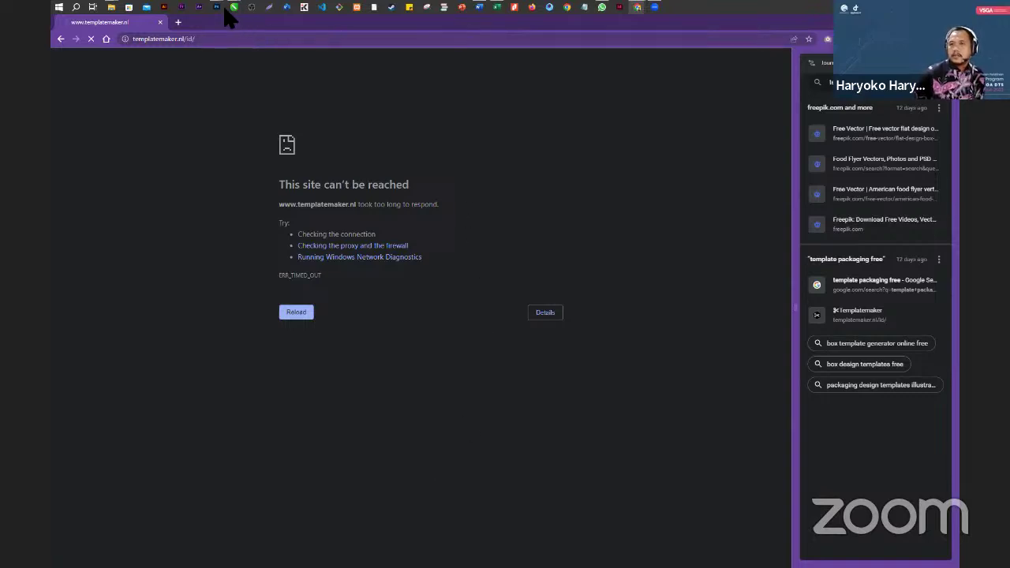
mouse_move(222, 10)
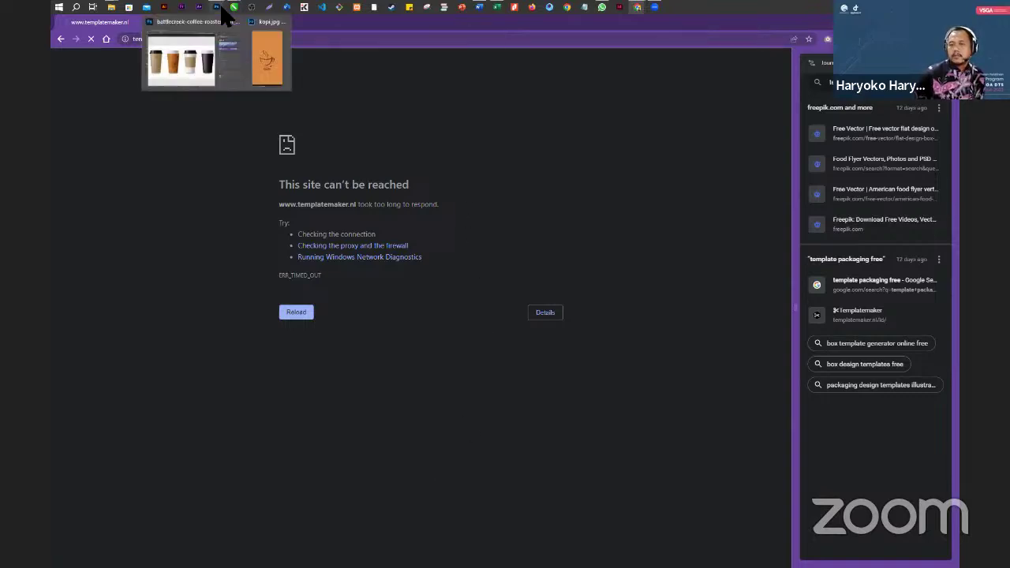
left_click(190, 62)
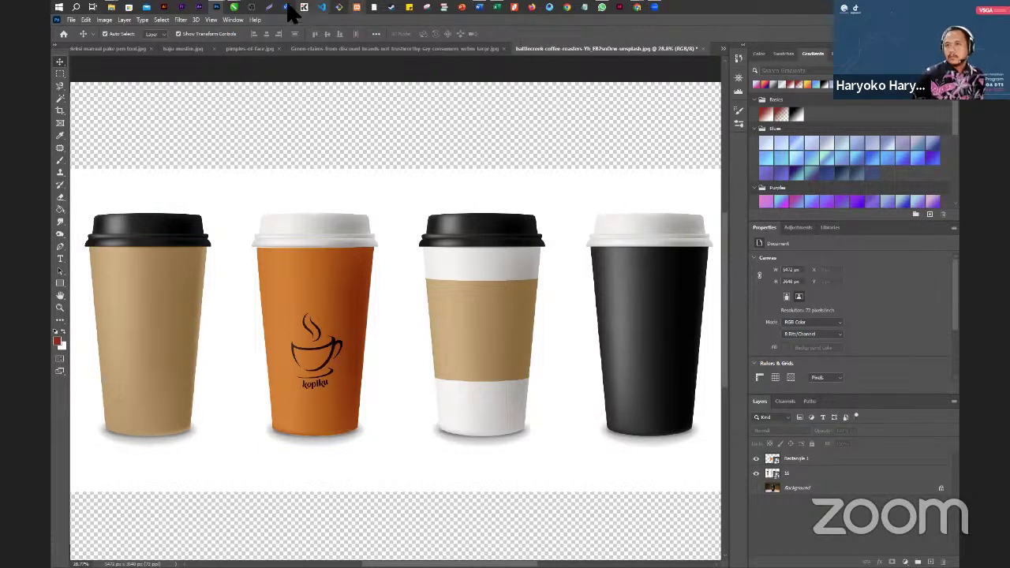
mouse_move(219, 6)
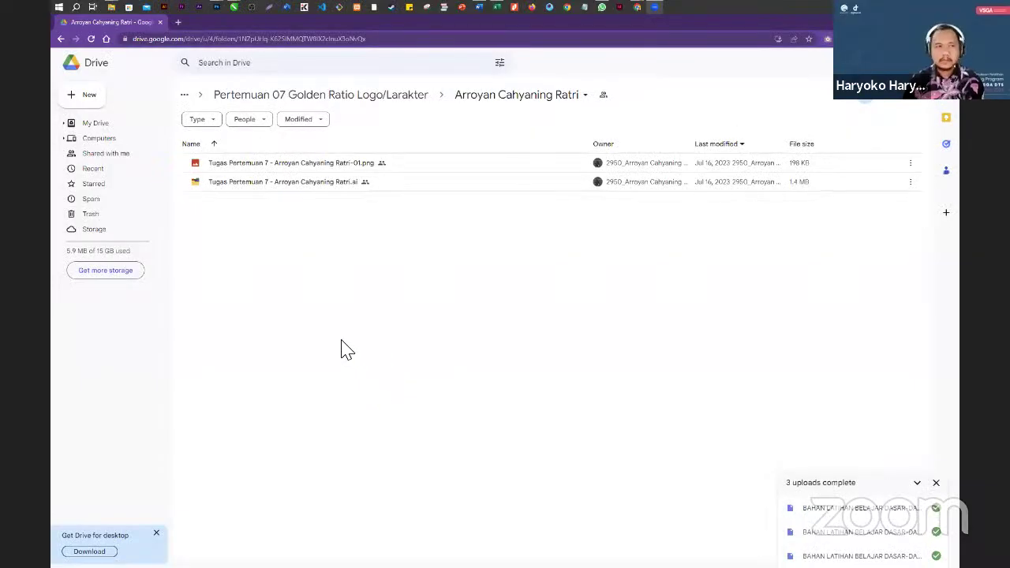
- Open the first student's Tugas Pertemuan 7 PNG and examine the squirrel's mouth and arm using temporary comment regions
double_click(290, 165)
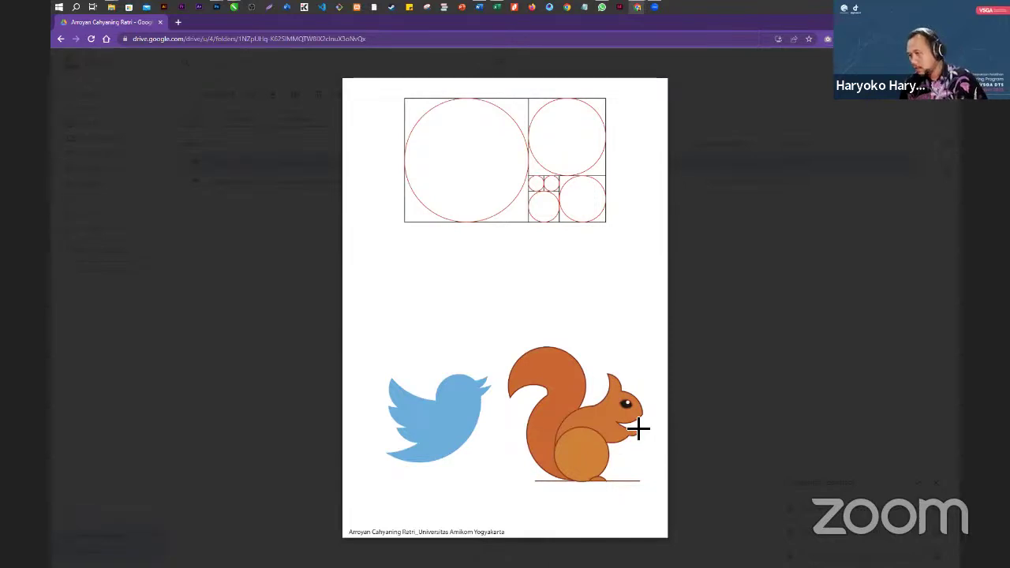
left_click_drag(643, 420, 617, 433)
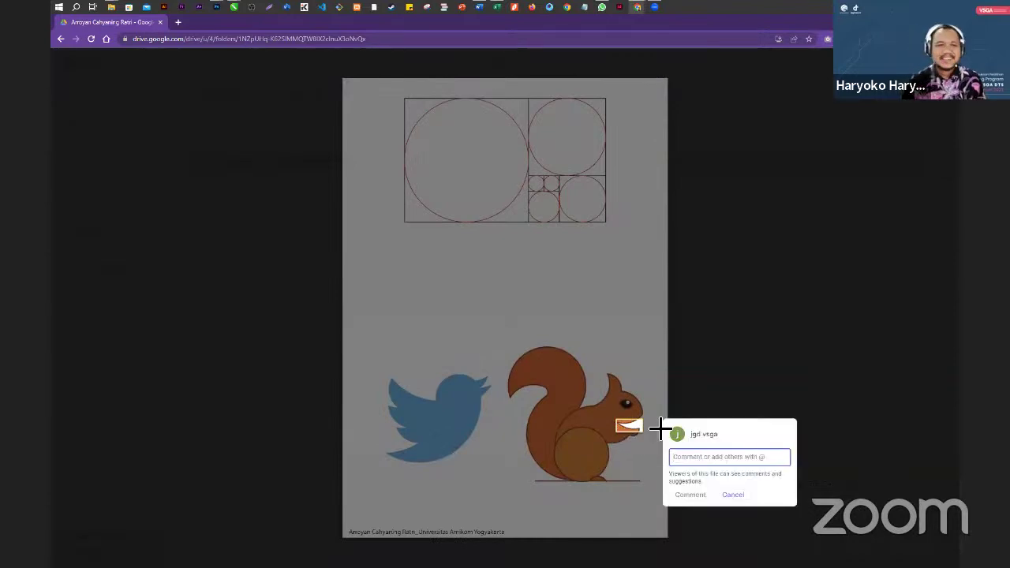
key("Escape")
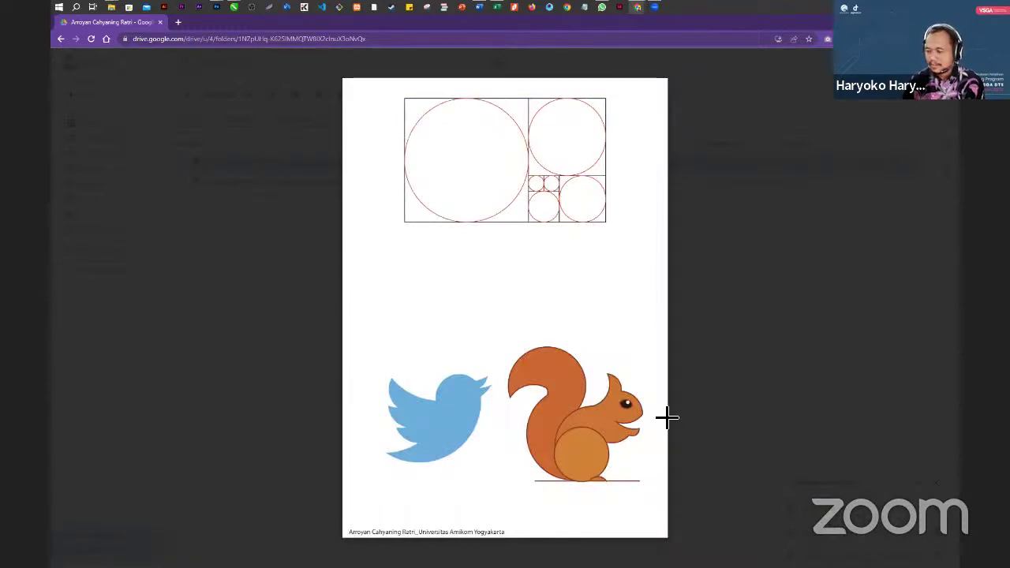
left_click_drag(653, 410, 614, 450)
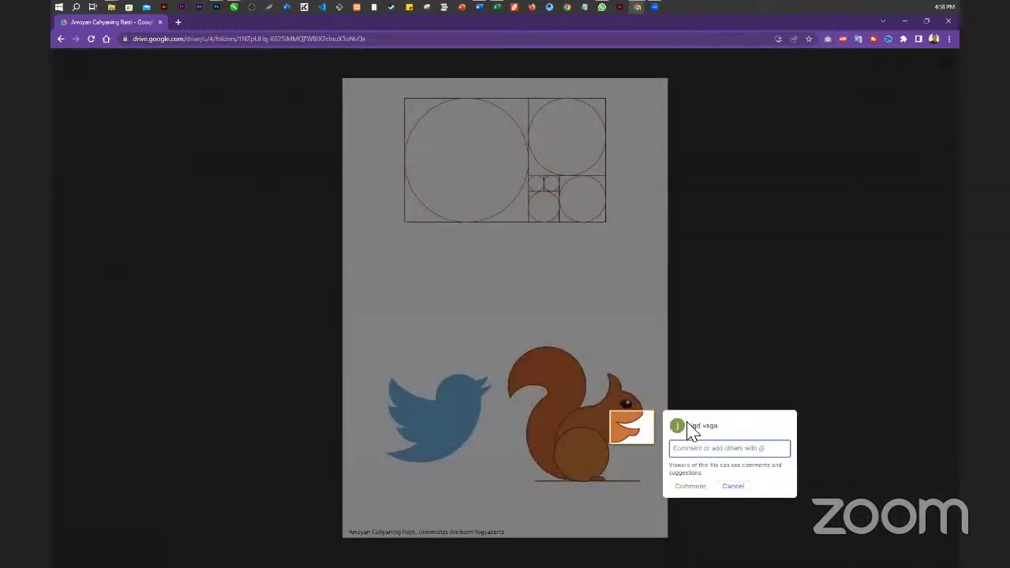
key("Escape")
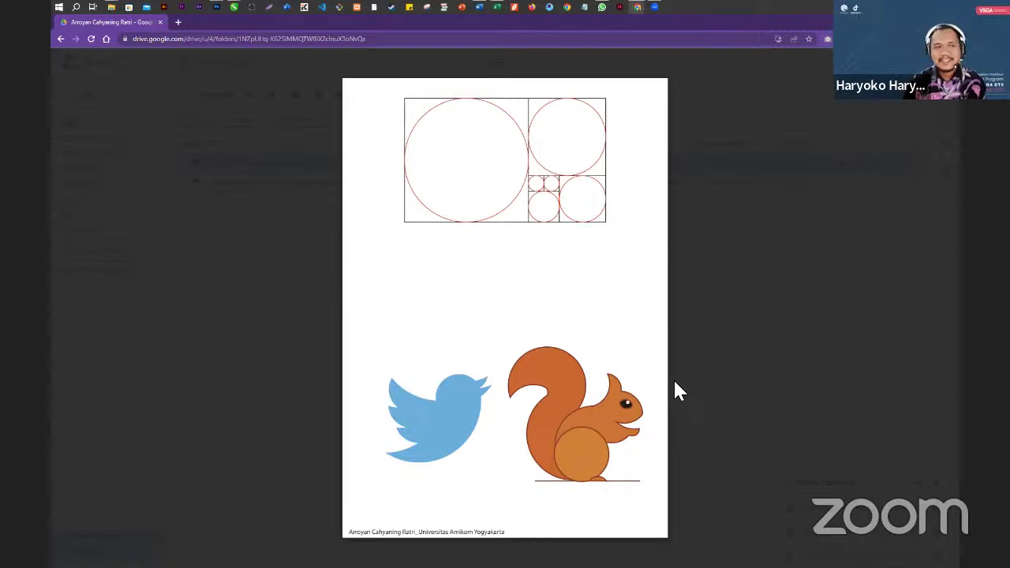
key("ctrl+alt+m")
left_click_drag(655, 412, 594, 451)
left_click(651, 437)
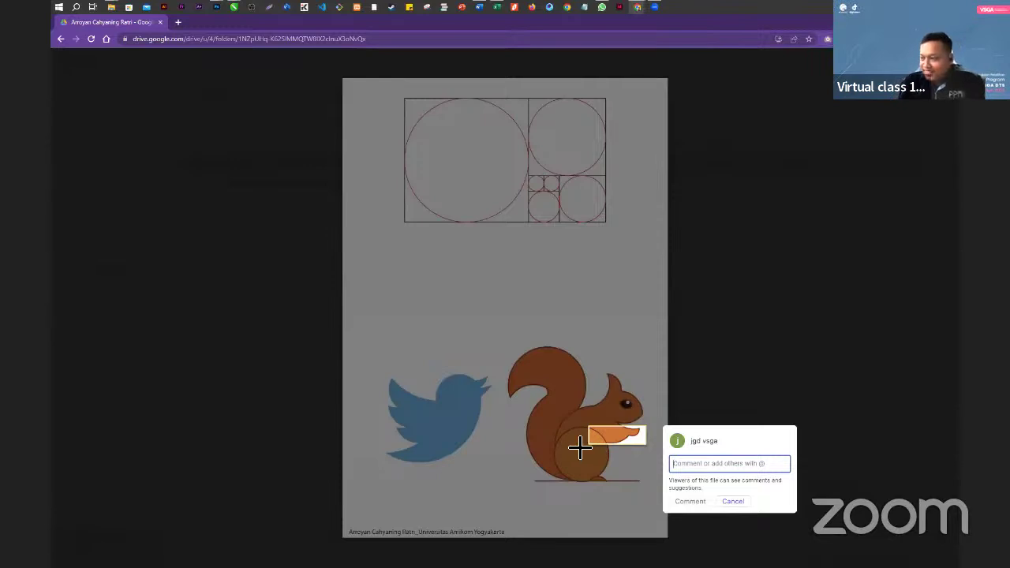
left_click(669, 332)
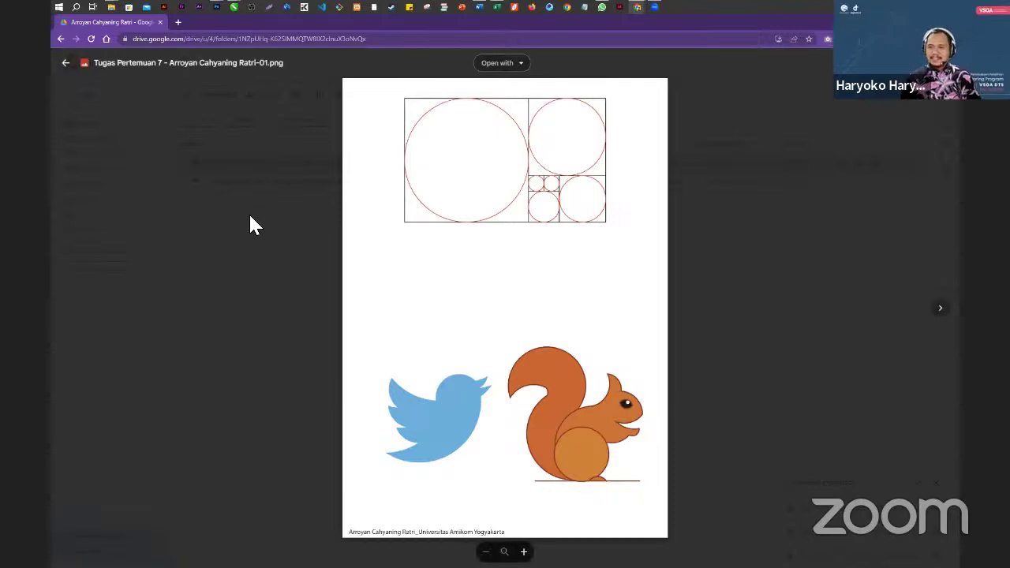
- Return to the Pertemuan 07 Golden Ratio folder and open the GoldenRatio.jpg image from the second student's folder
left_click(61, 39)
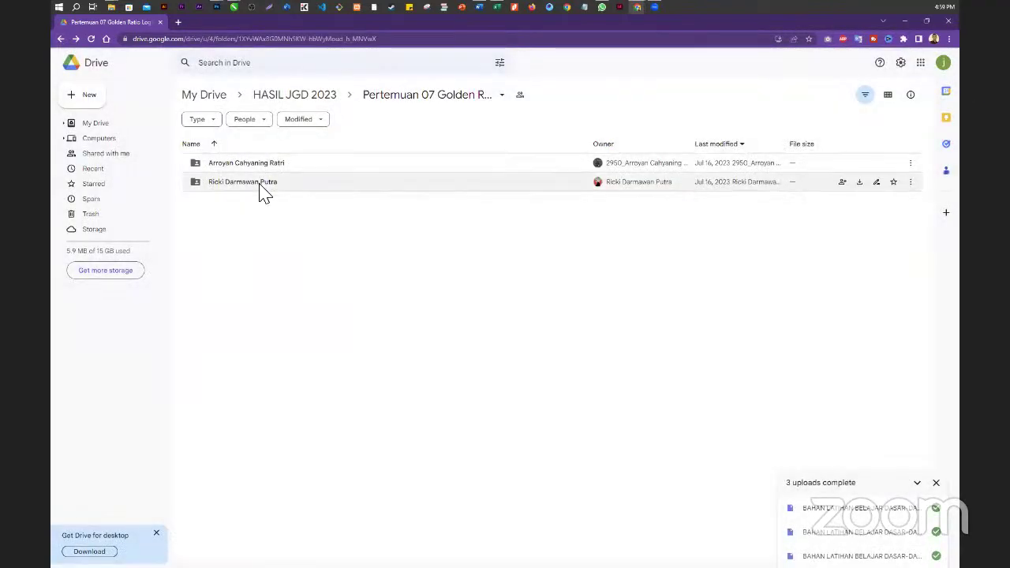
double_click(260, 184)
left_click(252, 186)
double_click(252, 187)
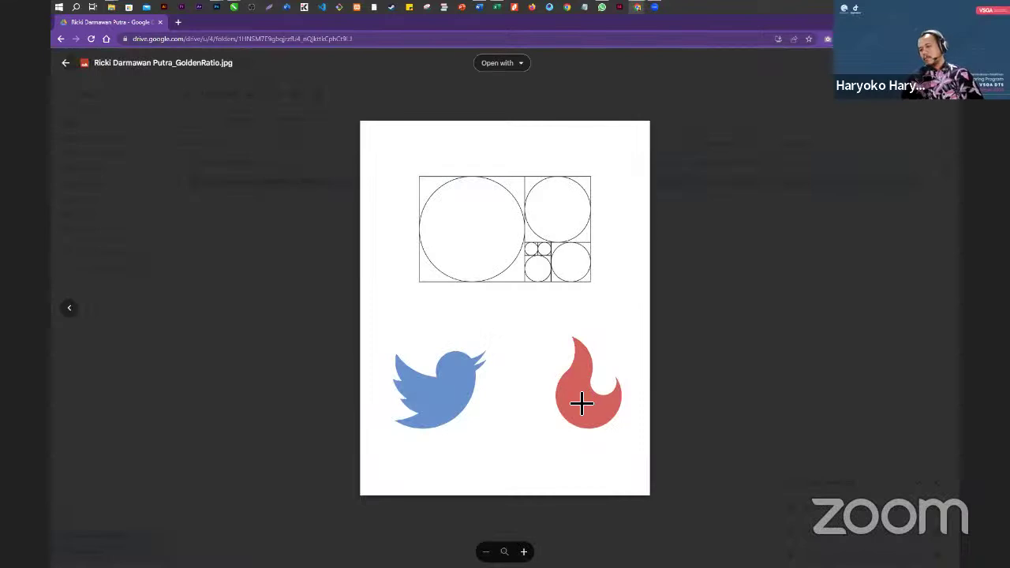
- Outline the red flame logo with a temporary comment region, discard it, and return to the Pertemuan 07 folder
left_click_drag(542, 320, 650, 455)
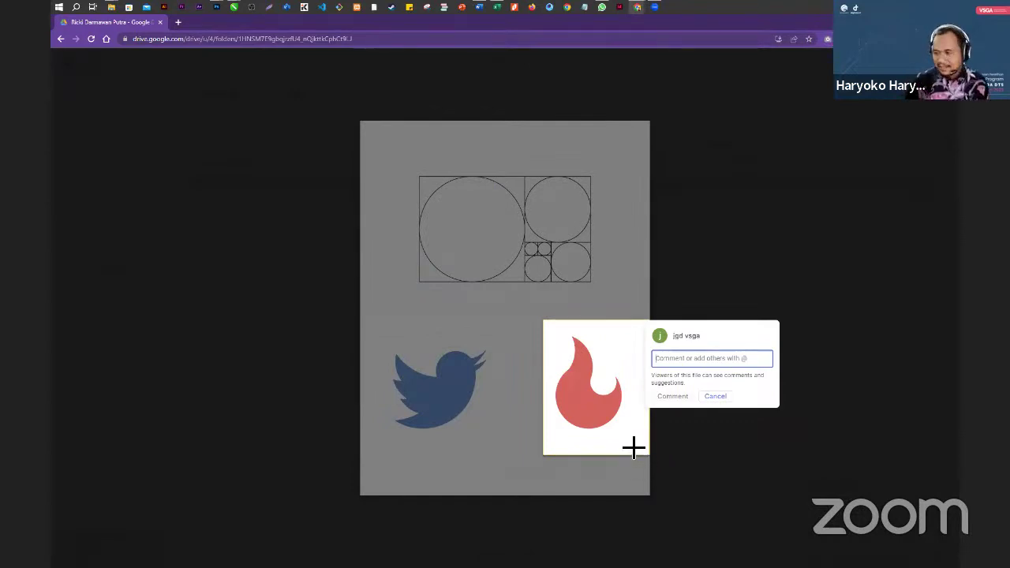
key("Escape")
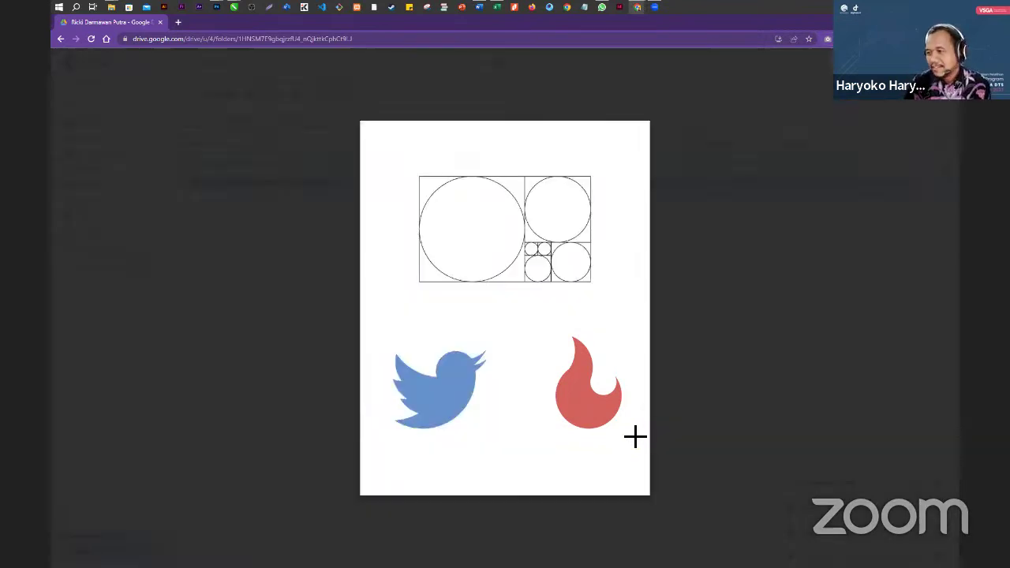
left_click(699, 272)
left_click(62, 40)
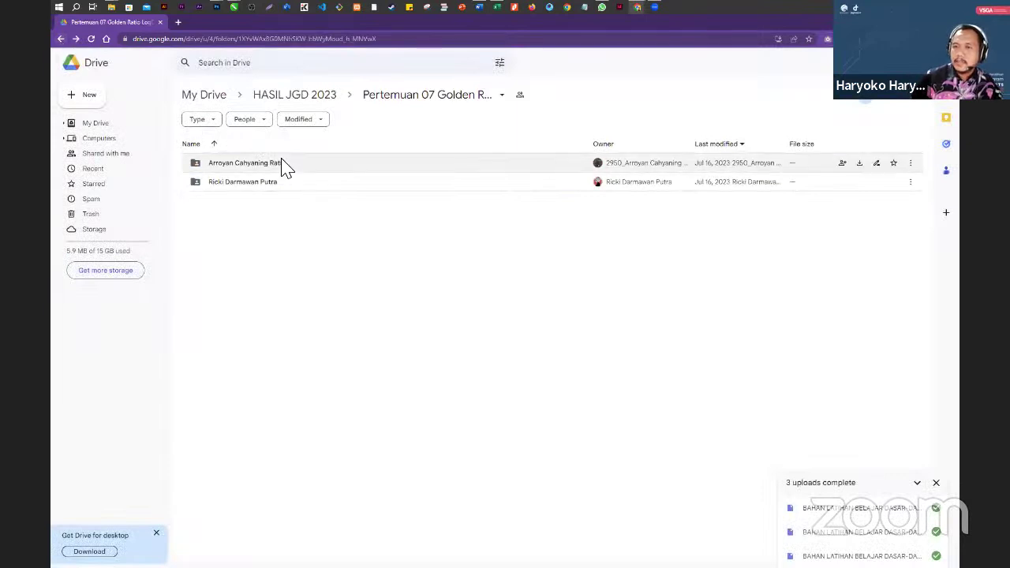